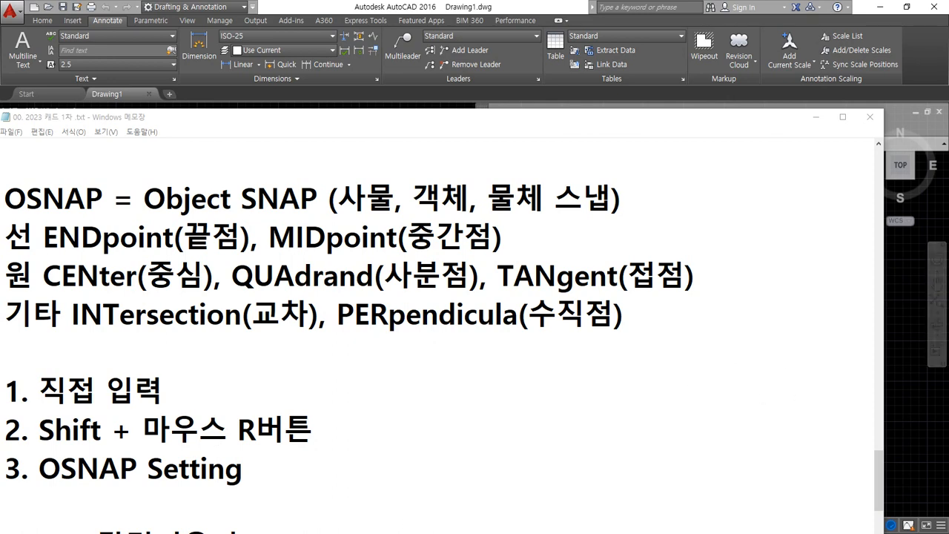
# Switch to AutoCAD and draw a single line sloping gently down to the right in the empty drawing
pyautogui.click(419, 10)
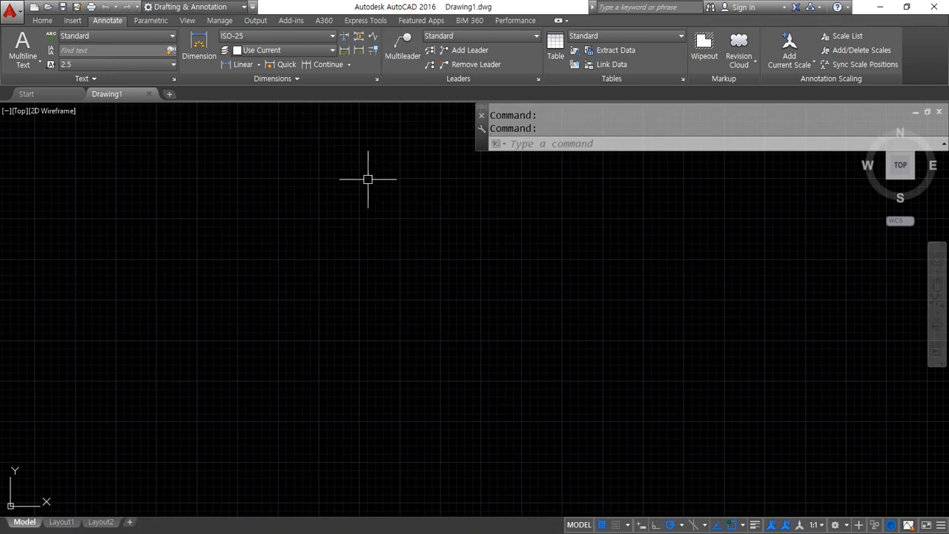
pyautogui.write('l')
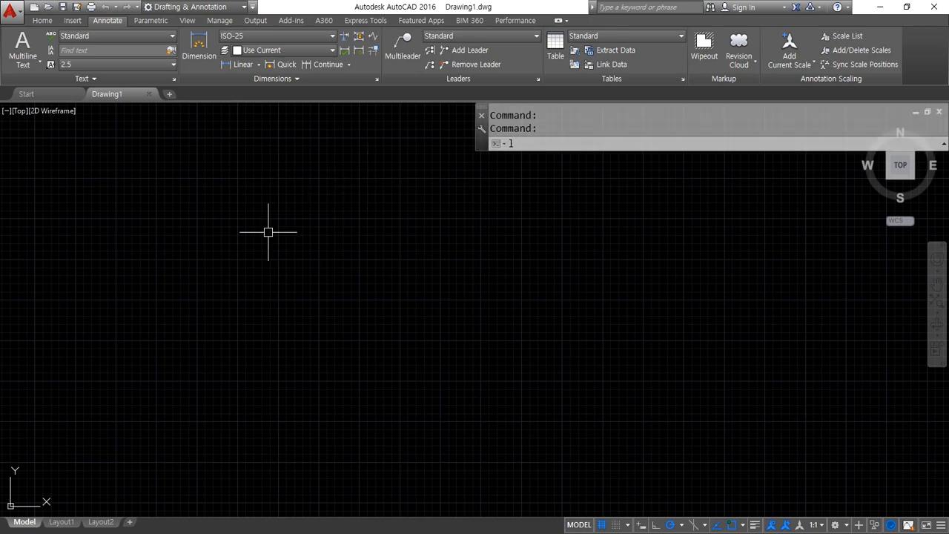
pyautogui.press('Return')
pyautogui.click(158, 193)
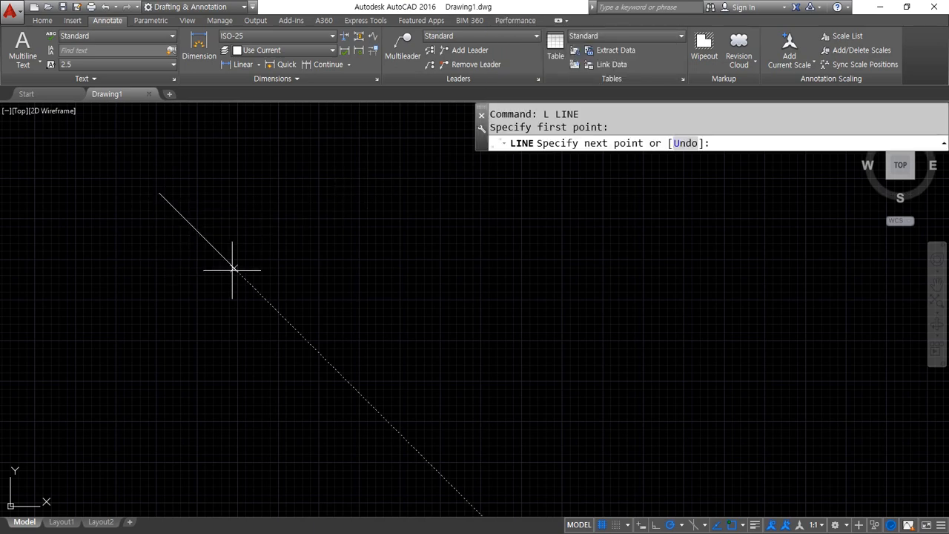
pyautogui.click(443, 239)
pyautogui.press('Return')
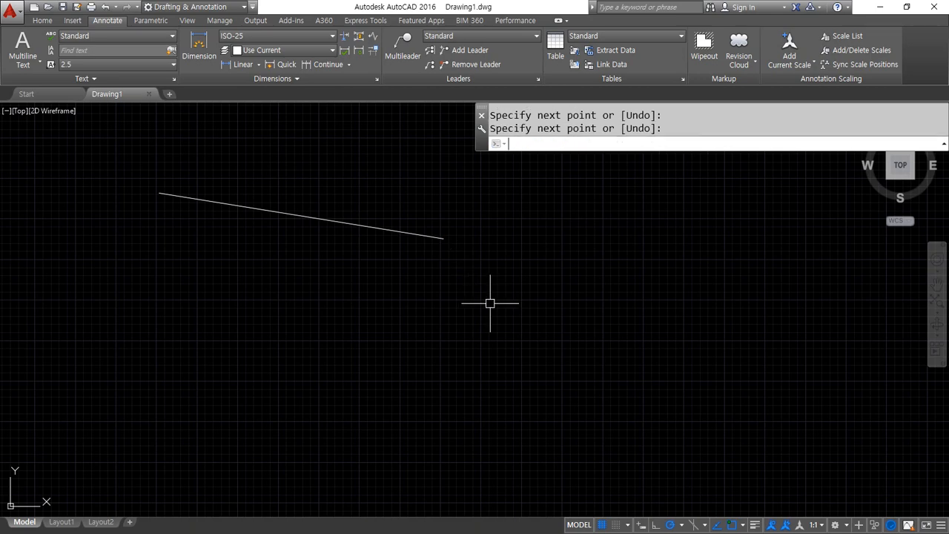
# Turn on lineweight display so the sloping line is drawn thick
pyautogui.click(753, 524)
pyautogui.moveTo(218, 186); pyautogui.dragTo(344, 294, button='middle')
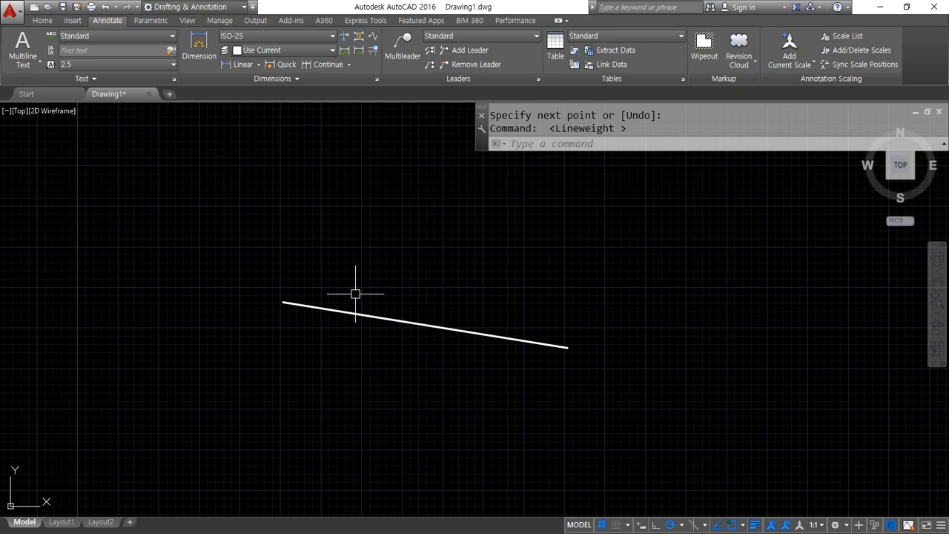
pyautogui.moveTo(291, 321)
pyautogui.mouseDown()
pyautogui.moveTo(311, 305)
pyautogui.moveTo(310, 324)
pyautogui.mouseUp()
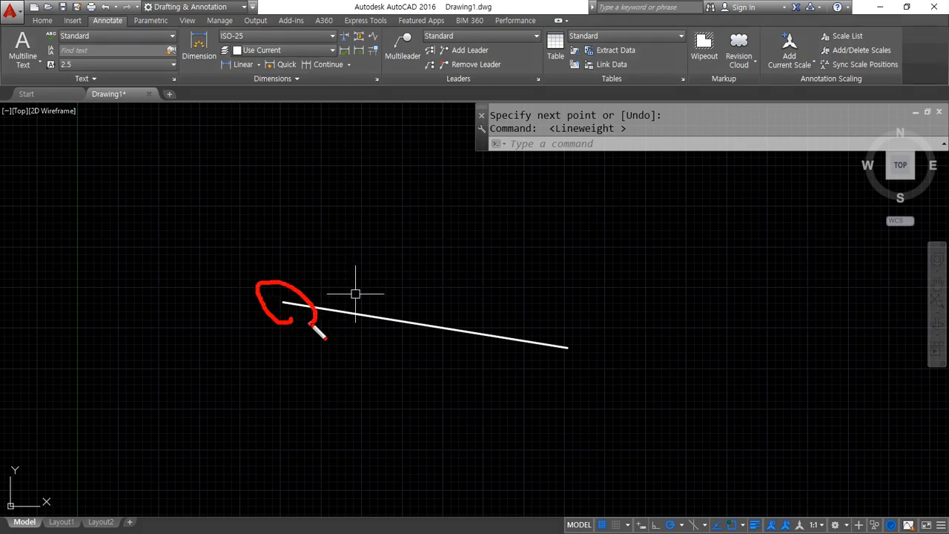
pyautogui.press('Escape')
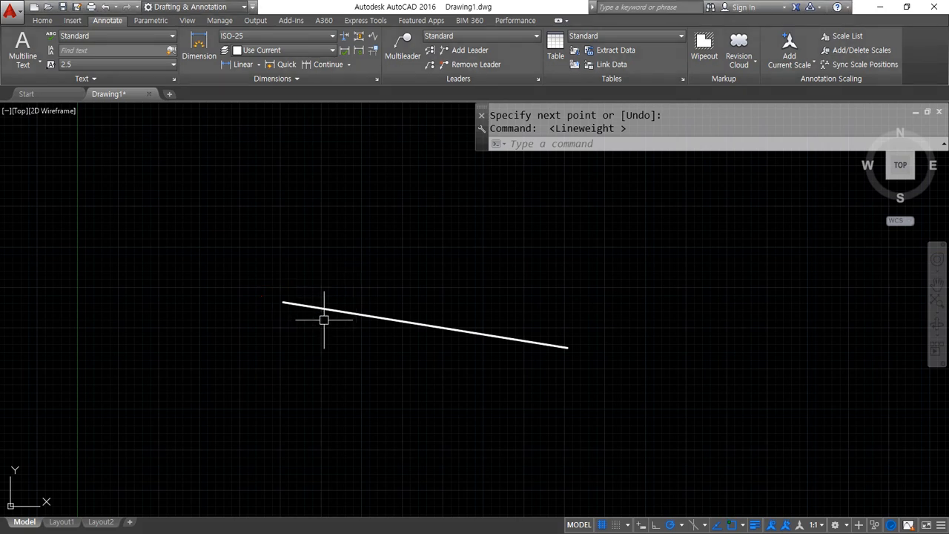
# Draw a circle of about 690 radius centred on the line's left end, using a one-time Endpoint snap
pyautogui.write('c')
pyautogui.press('Return')
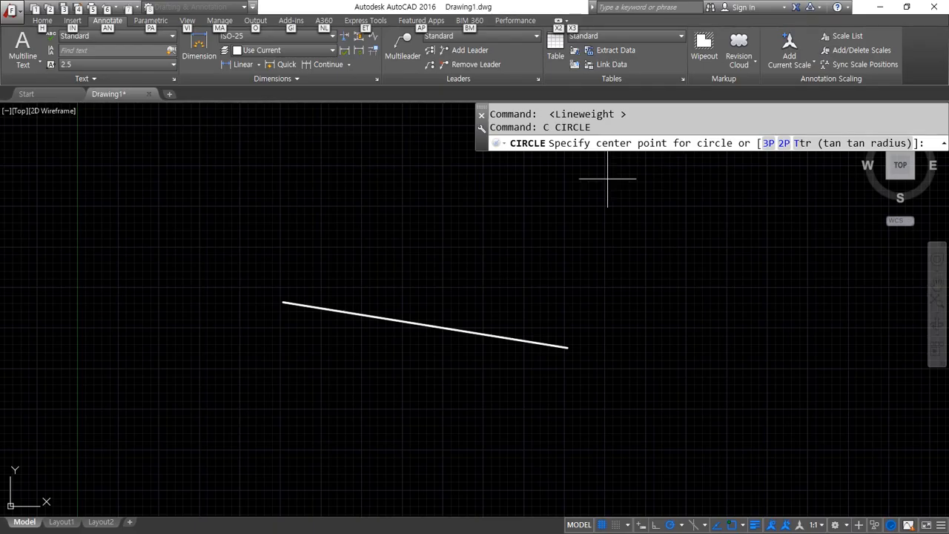
pyautogui.keyDown('shift'); pyautogui.rightClick(127, 278); pyautogui.keyUp('shift')
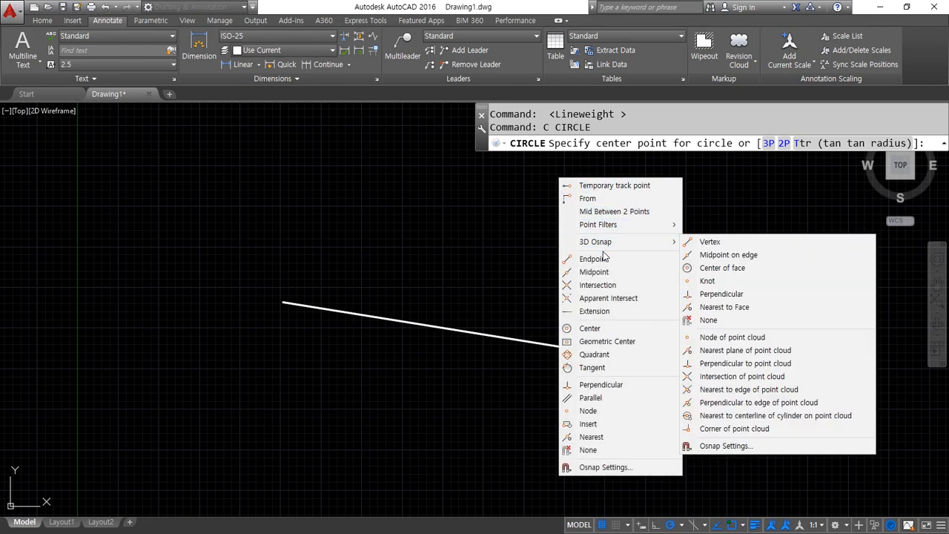
pyautogui.click(604, 258)
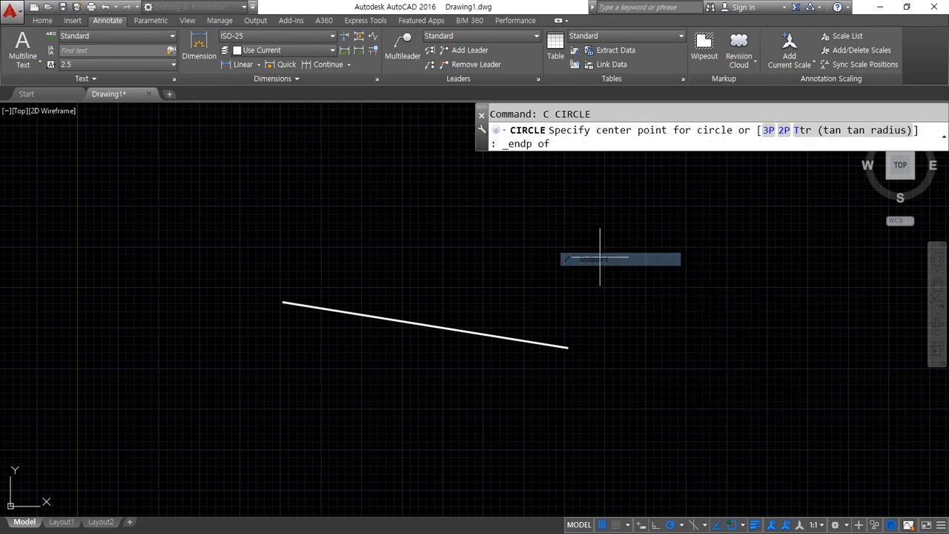
pyautogui.click(382, 314)
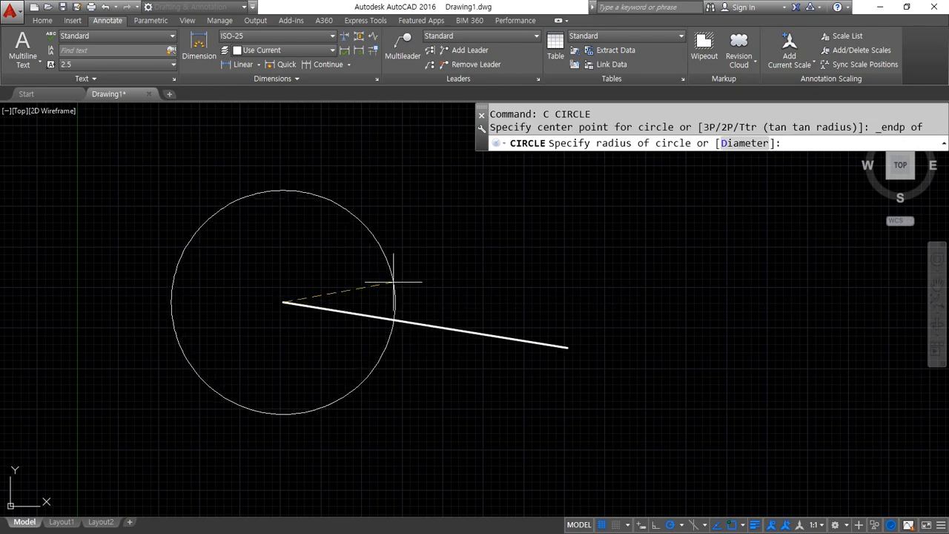
pyautogui.click(393, 282)
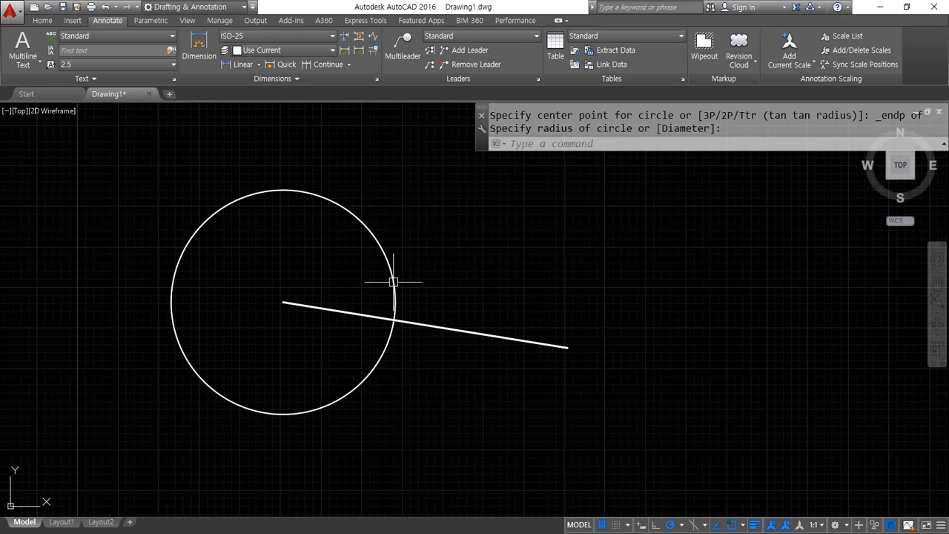
# Draw a second line from the first line's right end, picked with Endpoint snap, steeply up to the left
pyautogui.press('Return')
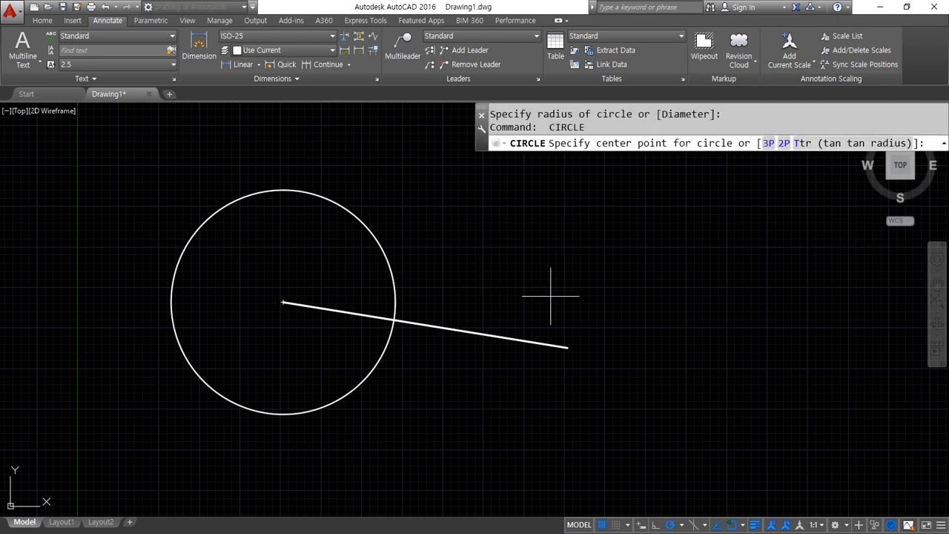
pyautogui.press('Escape')
pyautogui.write('l')
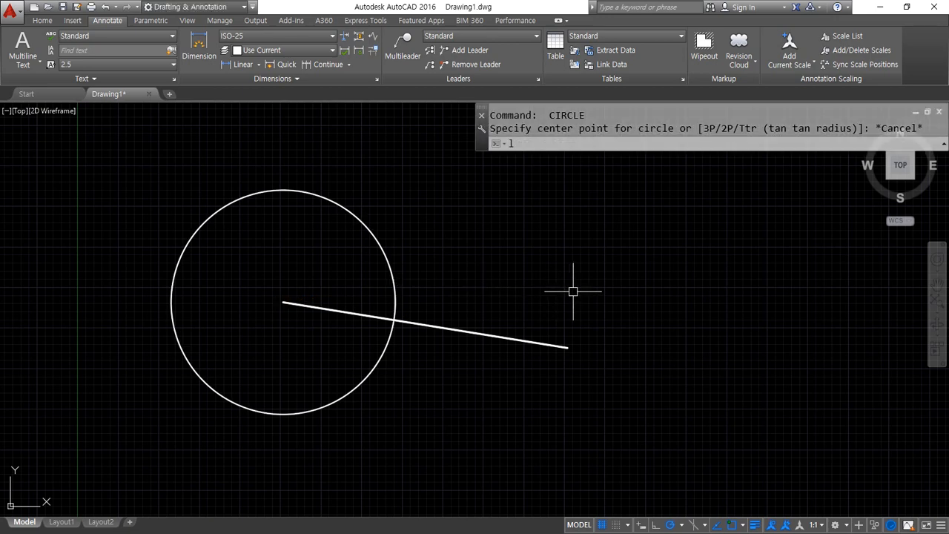
pyautogui.press('Return')
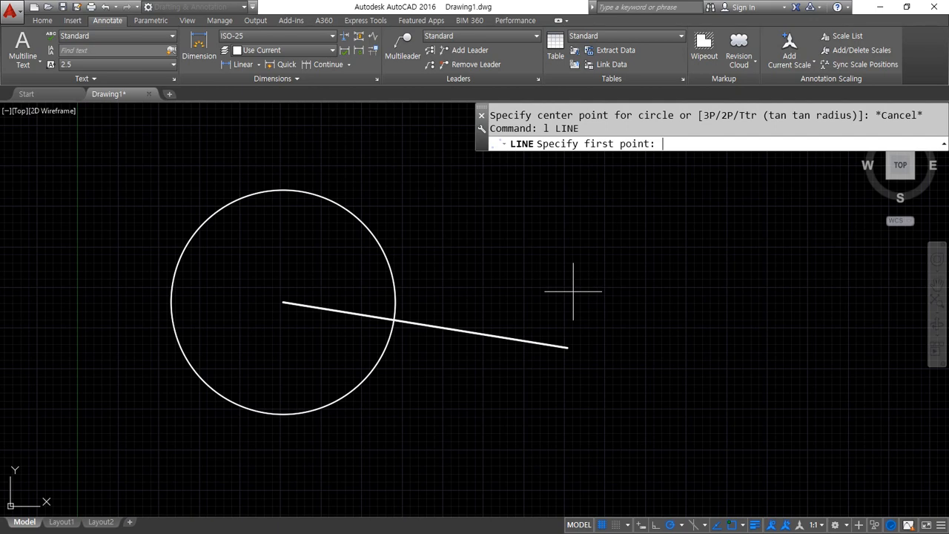
pyautogui.keyDown('shift'); pyautogui.rightClick(519, 261); pyautogui.keyUp('shift')
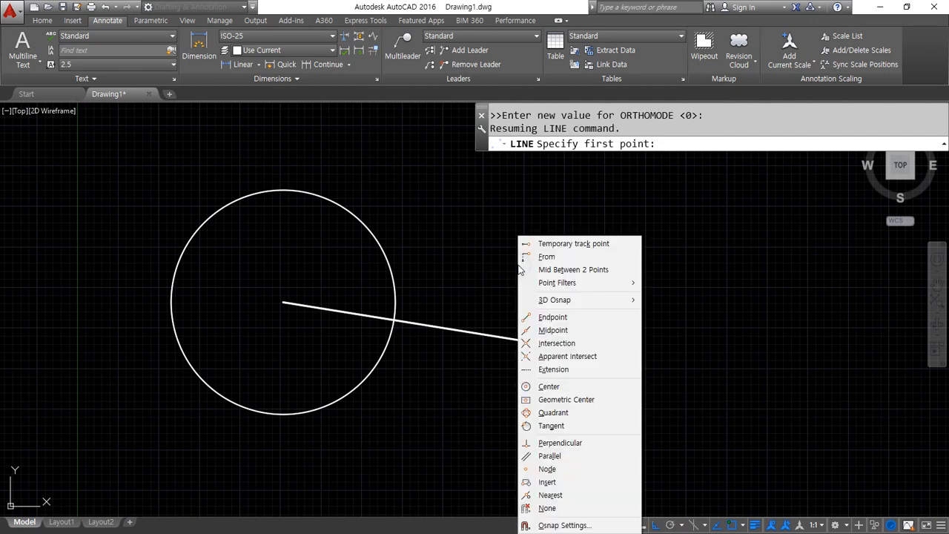
pyautogui.click(538, 317)
pyautogui.click(516, 332)
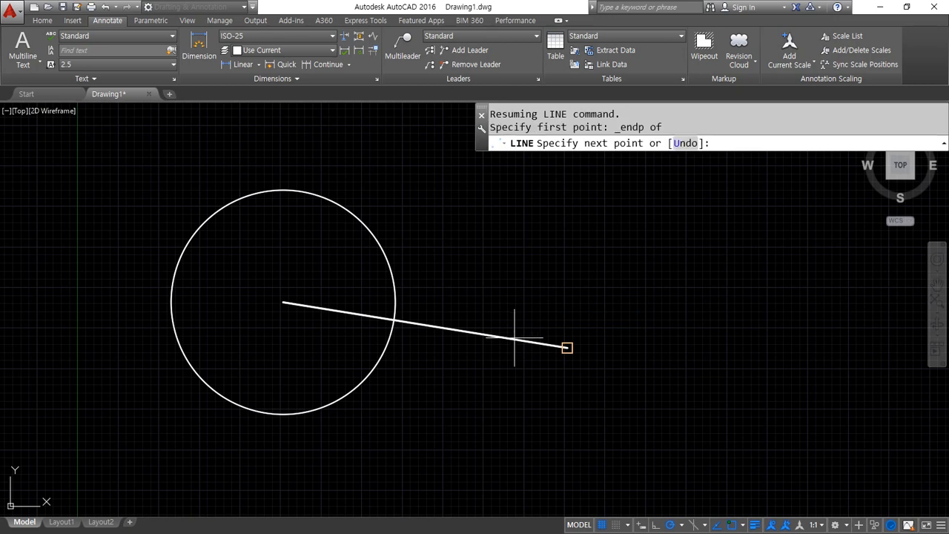
pyautogui.click(429, 141)
pyautogui.press('Return')
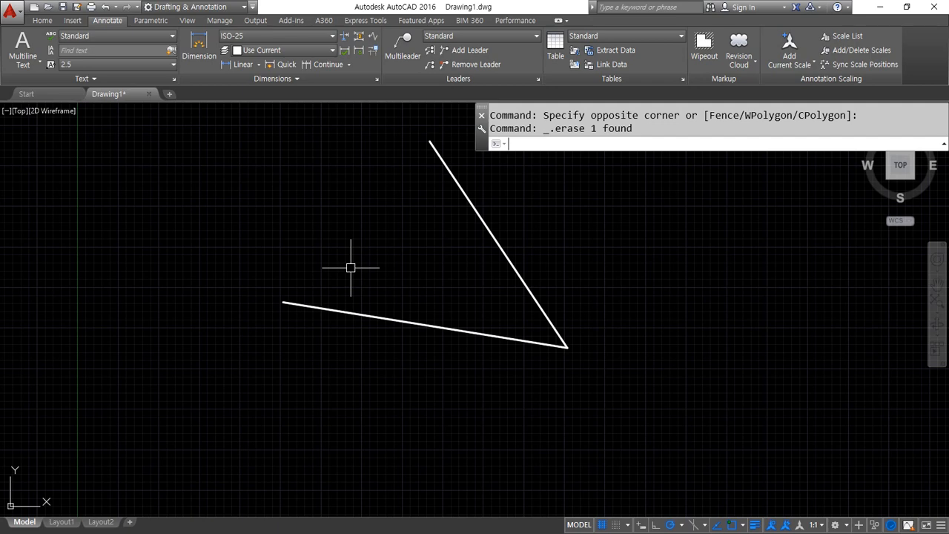
pyautogui.write('l')
pyautogui.press('Escape')
pyautogui.press('Escape')
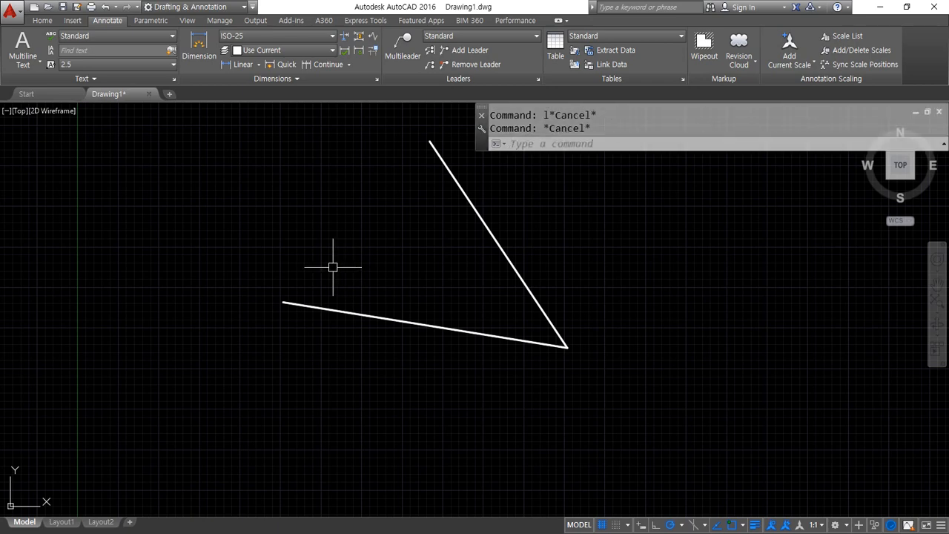
# Draw a circle centred on the lower line's middle with a one-time Midpoint snap, keeping it smaller than the line's length
pyautogui.write('c')
pyautogui.press('Return')
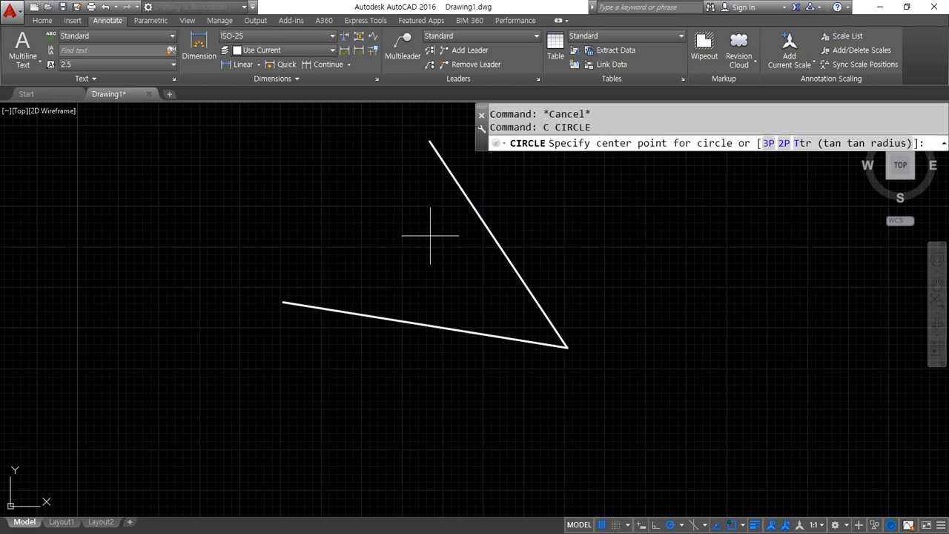
pyautogui.keyDown('shift'); pyautogui.rightClick(282, 166); pyautogui.keyUp('shift')
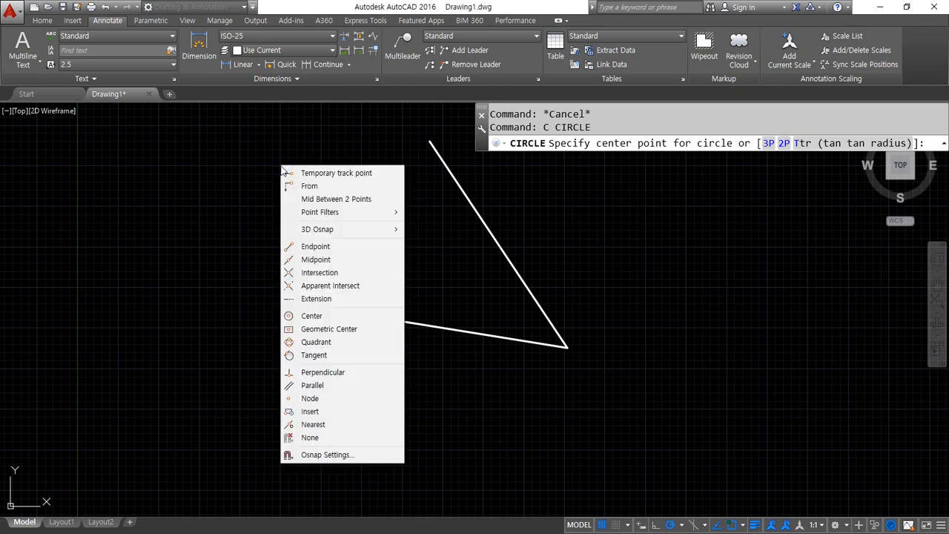
pyautogui.click(317, 259)
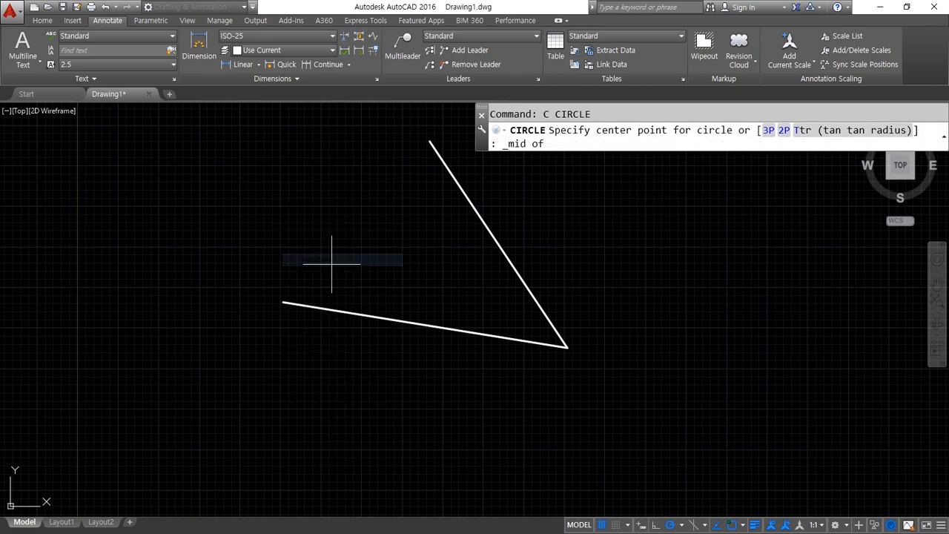
pyautogui.click(379, 316)
pyautogui.click(361, 265)
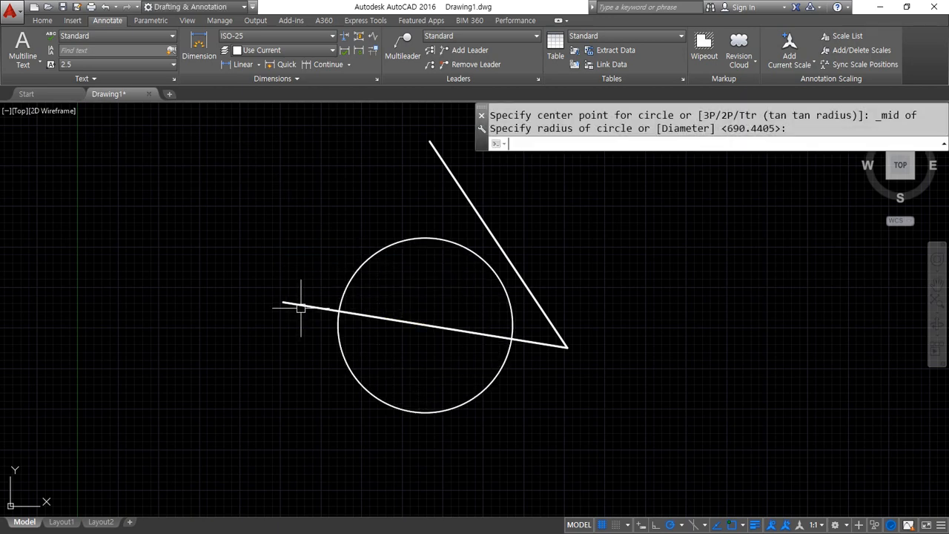
# Erase the circle centred on the lower line's midpoint and move the floating command window away from the ViewCube
pyautogui.press('Delete')
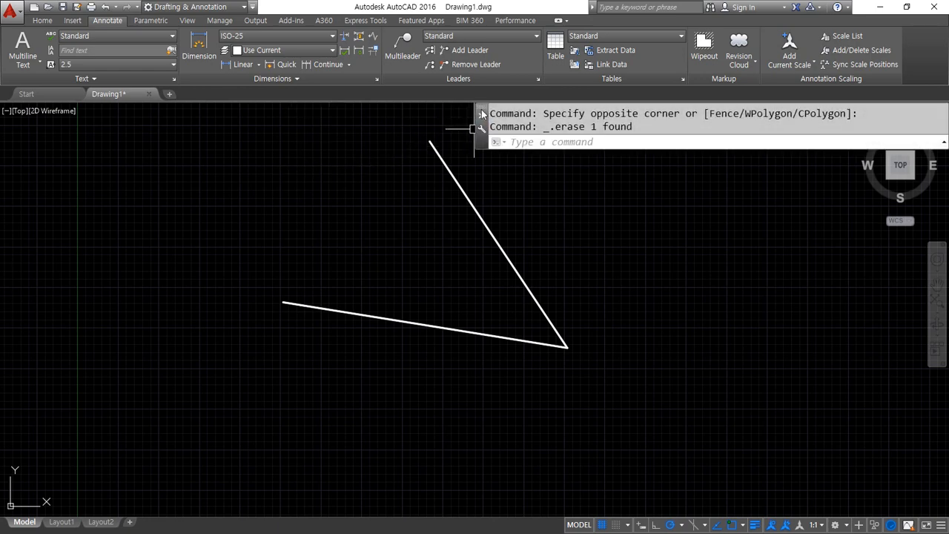
pyautogui.moveTo(479, 113)
pyautogui.mouseDown()
pyautogui.moveTo(257, 111)
pyautogui.moveTo(262, 133)
pyautogui.moveTo(276, 119)
pyautogui.mouseUp()
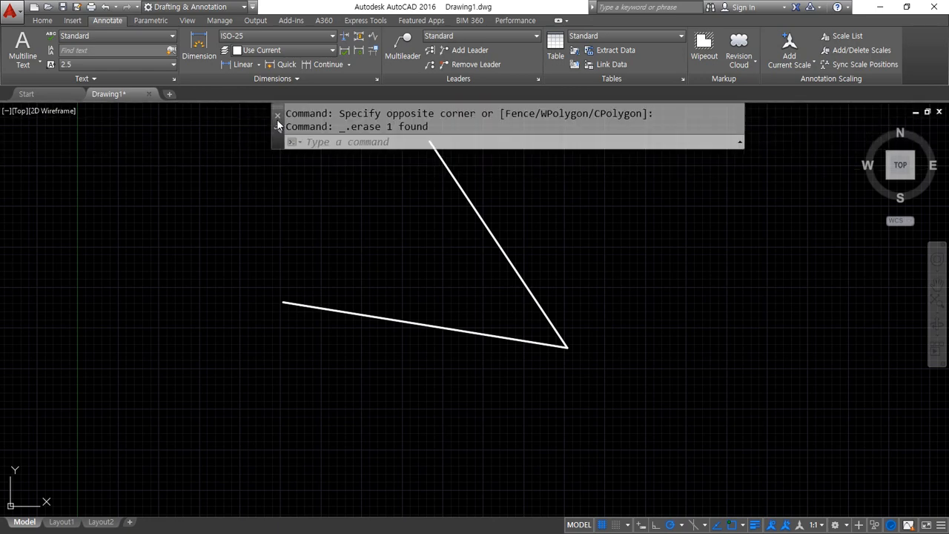
pyautogui.moveTo(479, 249); pyautogui.dragTo(464, 302, button='middle')
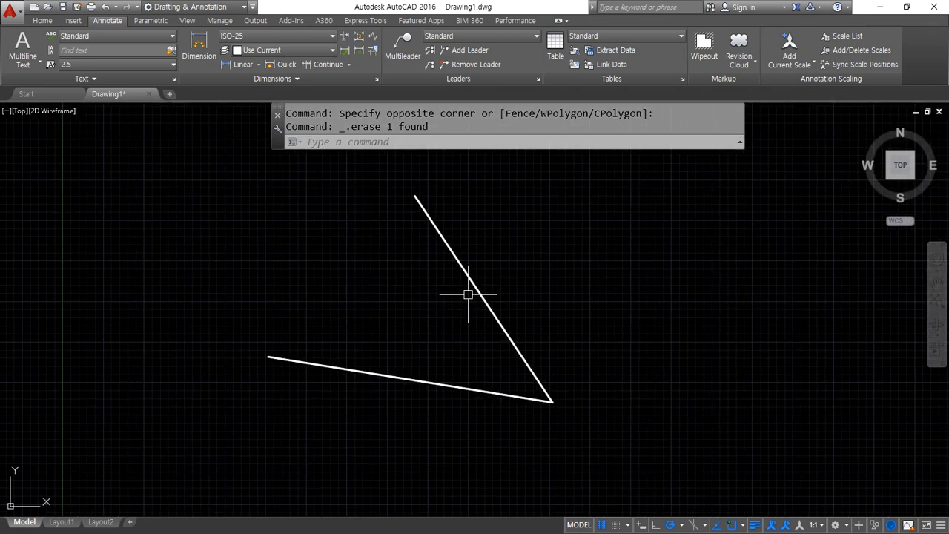
# Draw a 3P circle through the upper line's top end, the lower line's left end and their shared corner, using Endpoint snaps
pyautogui.write('c')
pyautogui.press('Return')
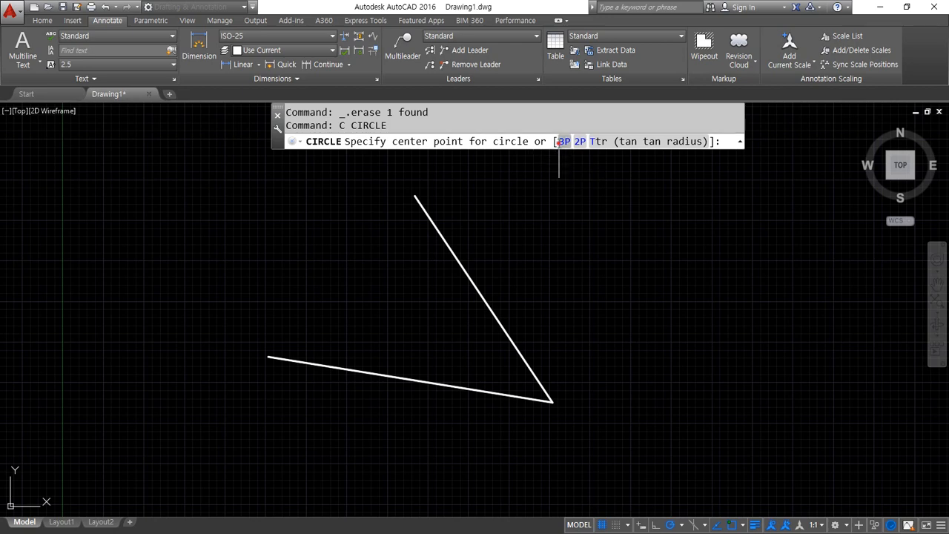
pyautogui.click(560, 142)
pyautogui.keyDown('shift'); pyautogui.rightClick(553, 186); pyautogui.keyUp('shift')
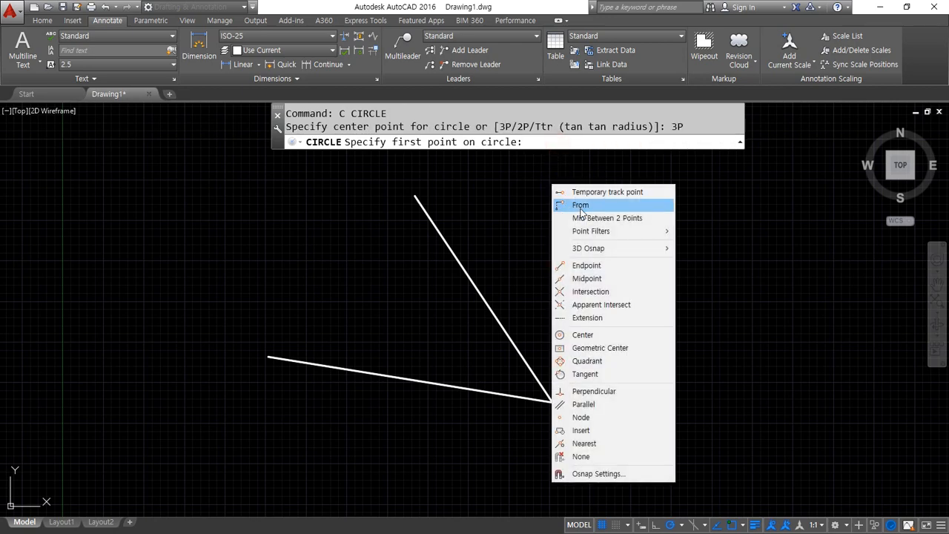
pyautogui.click(586, 266)
pyautogui.click(431, 226)
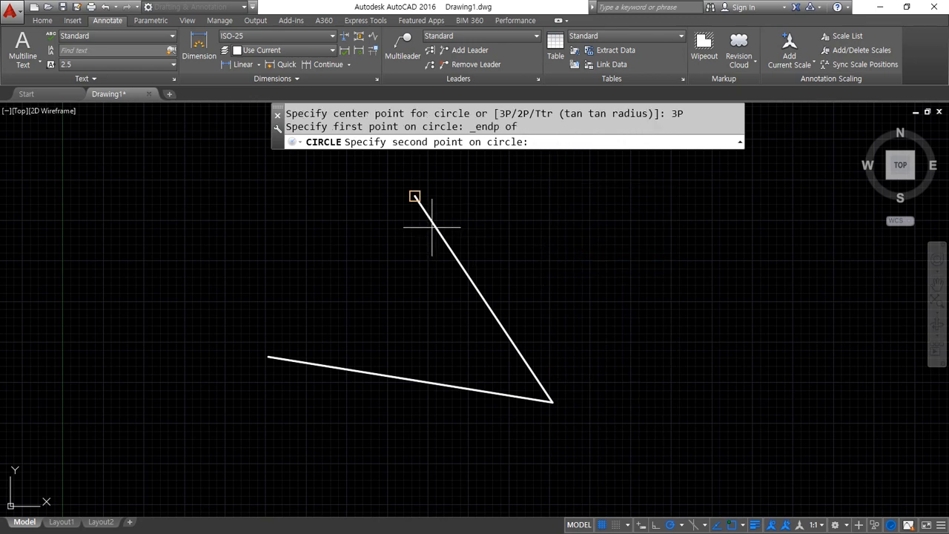
pyautogui.keyDown('shift'); pyautogui.rightClick(589, 221); pyautogui.keyUp('shift')
pyautogui.click(629, 304)
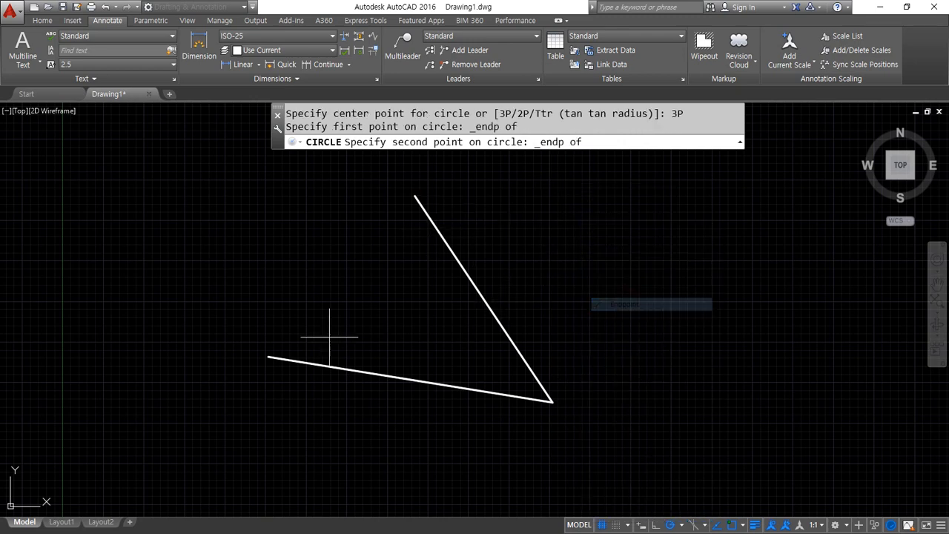
pyautogui.click(275, 356)
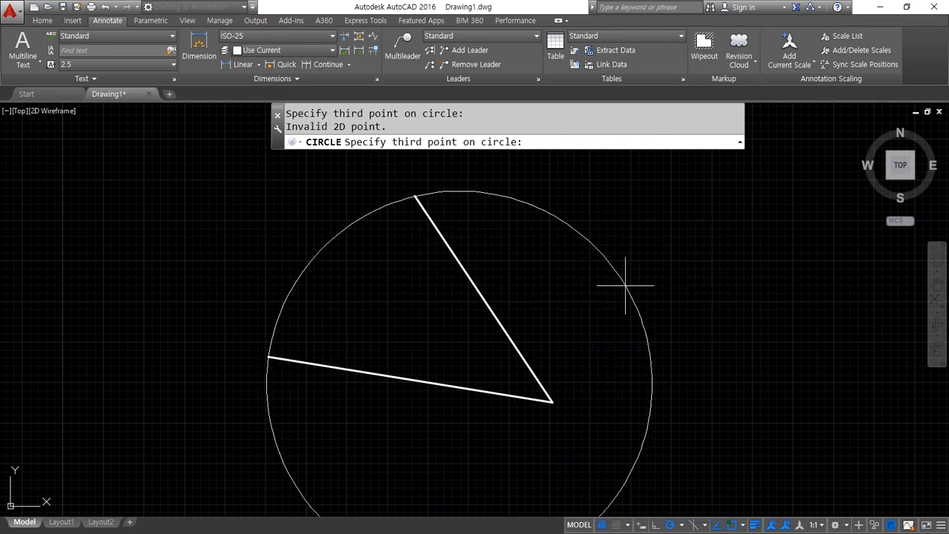
pyautogui.keyDown('shift'); pyautogui.rightClick(630, 278); pyautogui.keyUp('shift')
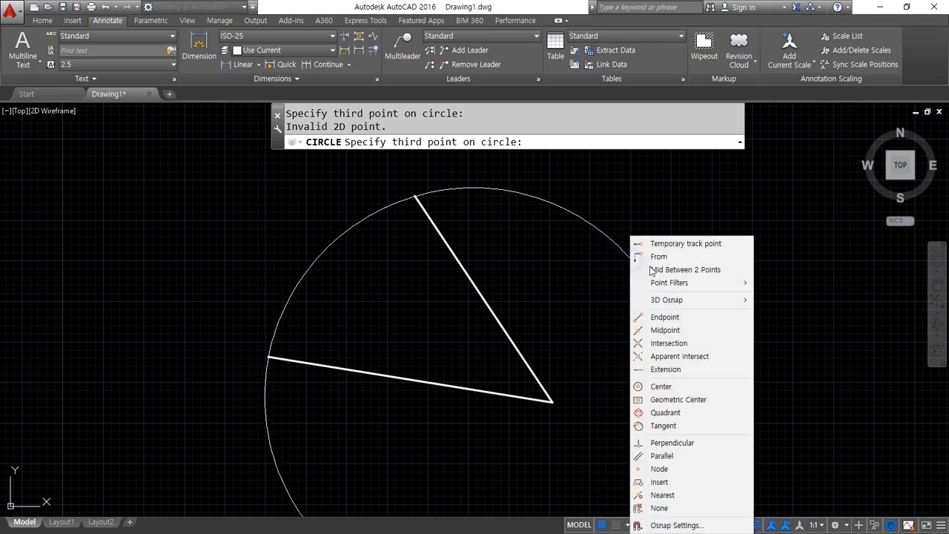
pyautogui.click(665, 317)
pyautogui.click(551, 399)
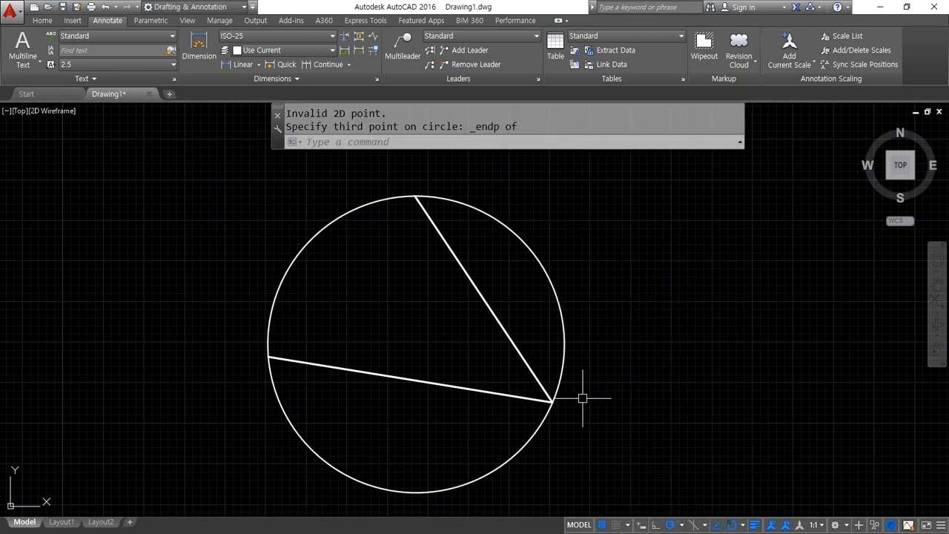
# Erase the three-point circle that passes through the line ends
pyautogui.click(559, 284)
pyautogui.click(523, 251)
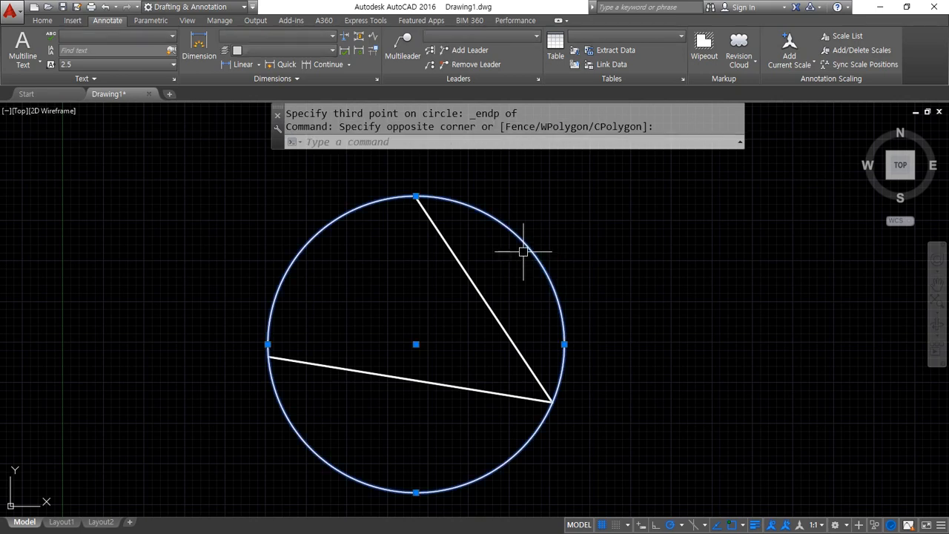
pyautogui.press('Delete')
# Draw a 2P circle whose diameter runs between the upper line's two ends, using one-time Endpoint snaps for both points
pyautogui.write('c')
pyautogui.press('Return')
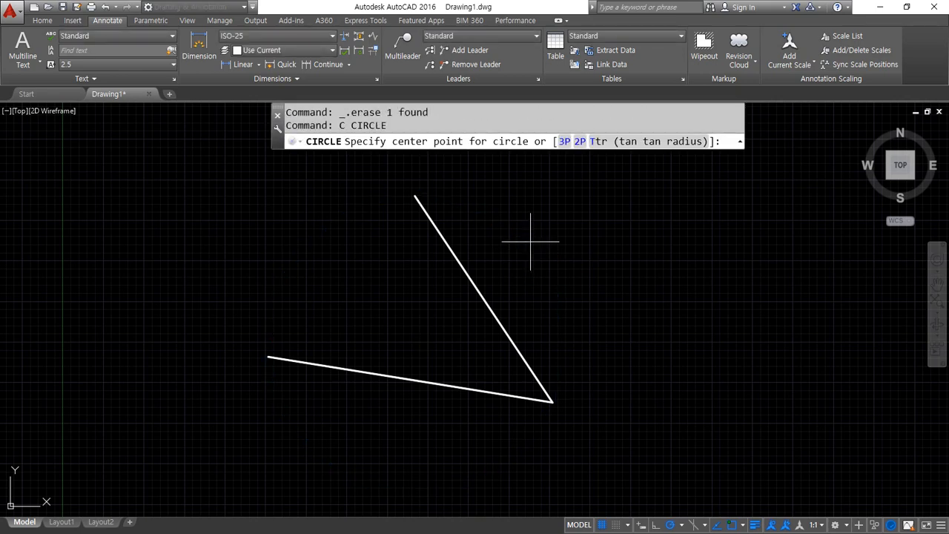
pyautogui.press('F8')
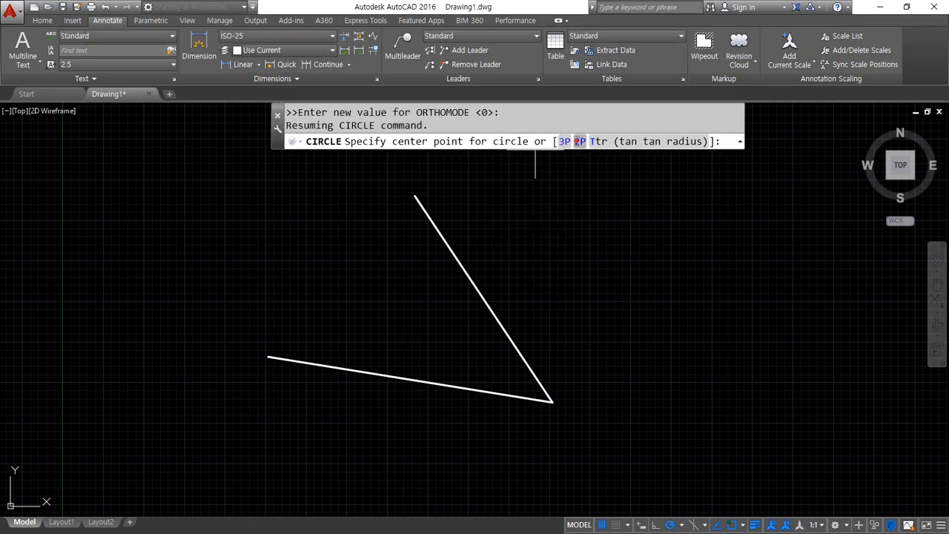
pyautogui.click(579, 141)
pyautogui.keyDown('shift'); pyautogui.rightClick(526, 196); pyautogui.keyUp('shift')
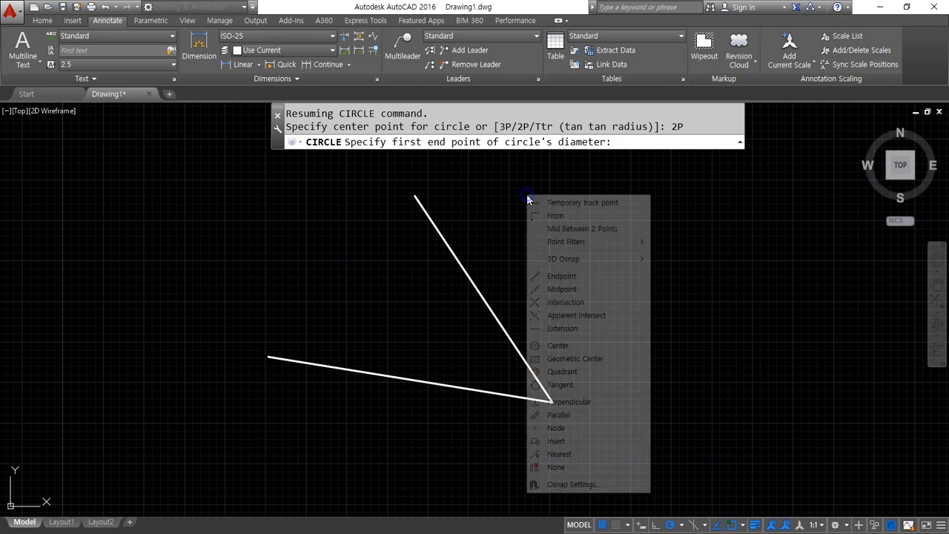
pyautogui.click(561, 275)
pyautogui.click(438, 244)
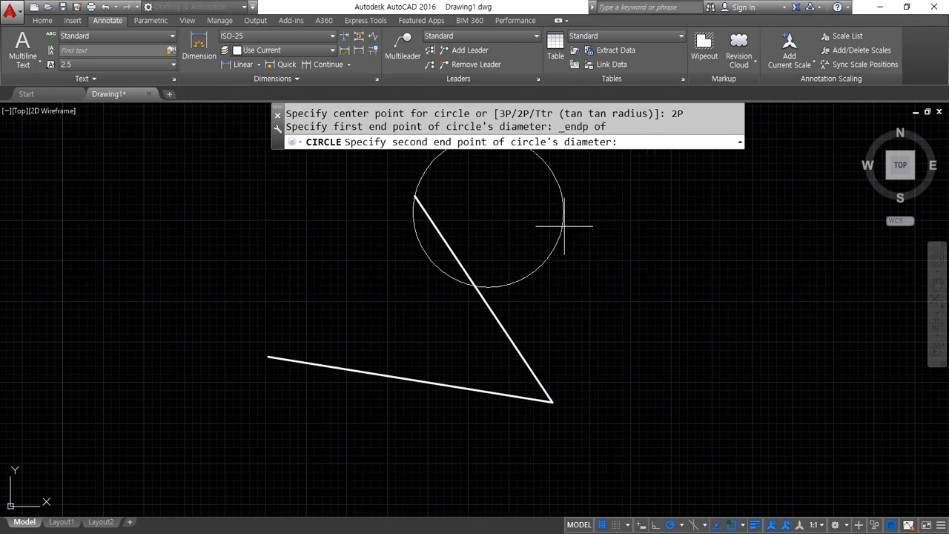
pyautogui.keyDown('shift'); pyautogui.rightClick(566, 225); pyautogui.keyUp('shift')
pyautogui.click(600, 308)
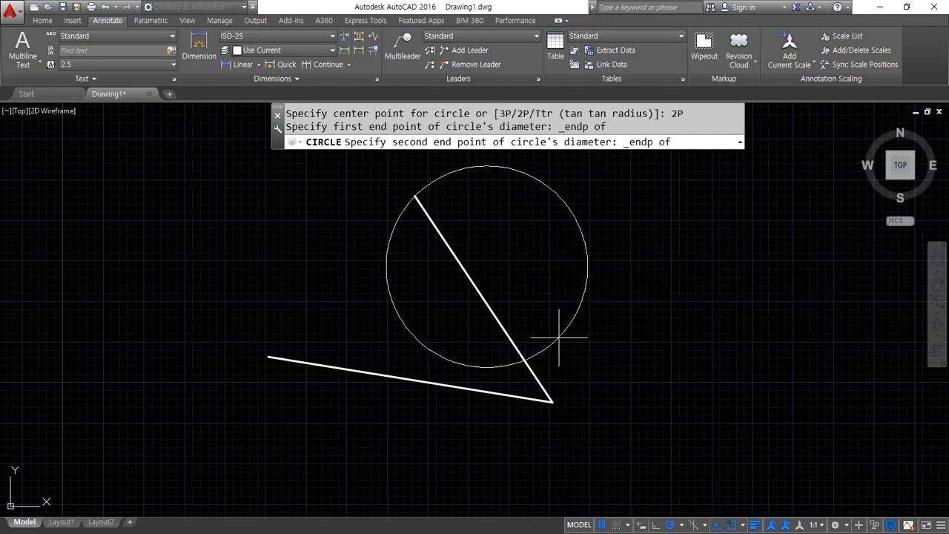
pyautogui.click(511, 352)
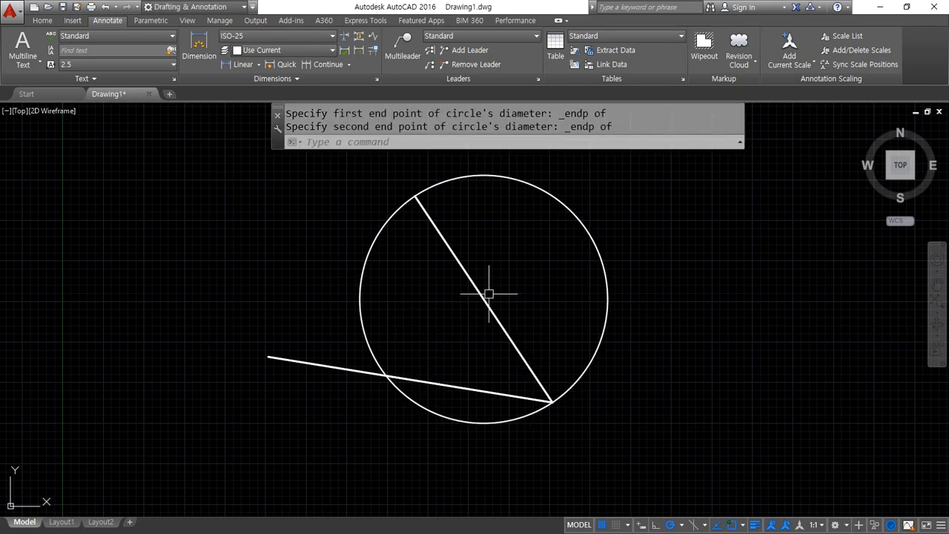
# Erase the two-point circle built on the upper line
pyautogui.click(666, 377)
pyautogui.click(578, 281)
pyautogui.press('Delete')
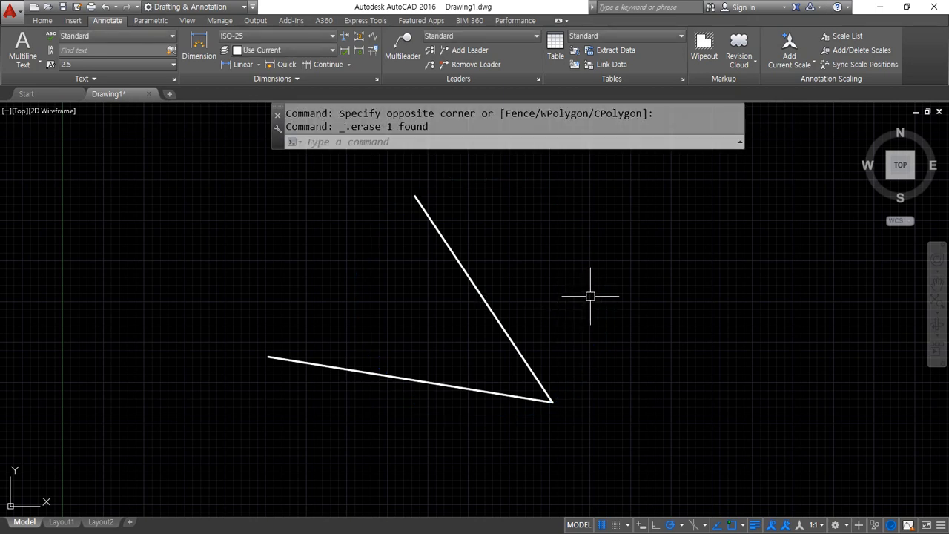
# Erase both remaining lines so the drawing area is empty
pyautogui.click(565, 306)
pyautogui.click(373, 402)
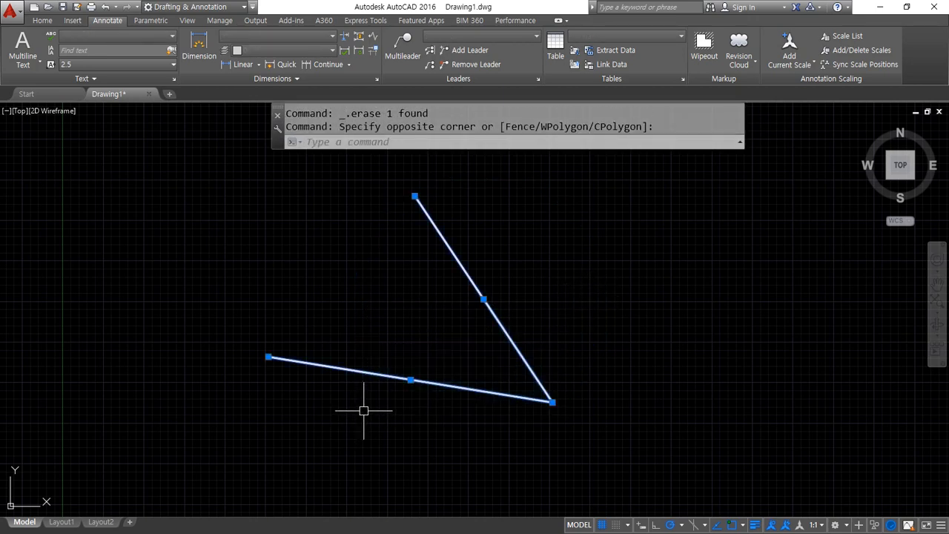
pyautogui.press('Delete')
# Draw a circle with a radius of about 613 units in the left half of the empty drawing area
pyautogui.write('c')
pyautogui.press('Return')
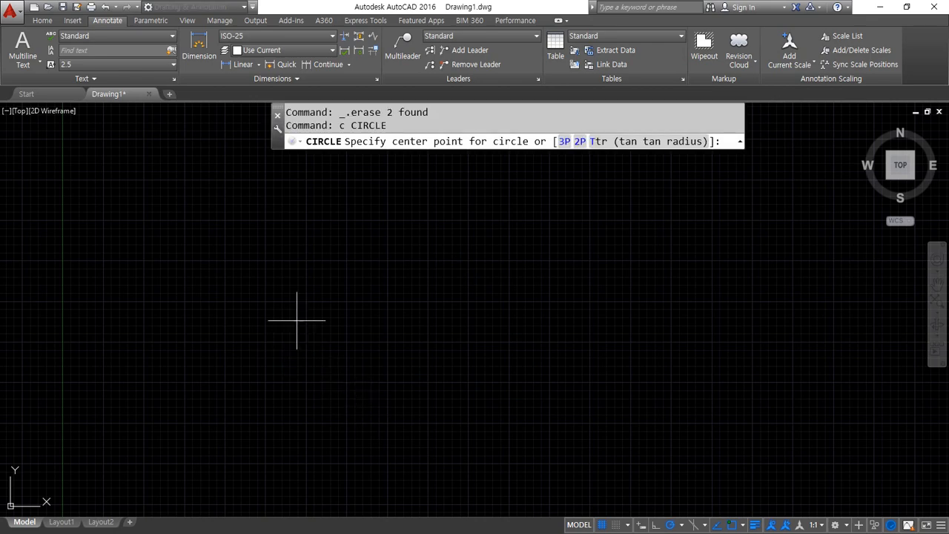
pyautogui.click(298, 322)
pyautogui.click(295, 221)
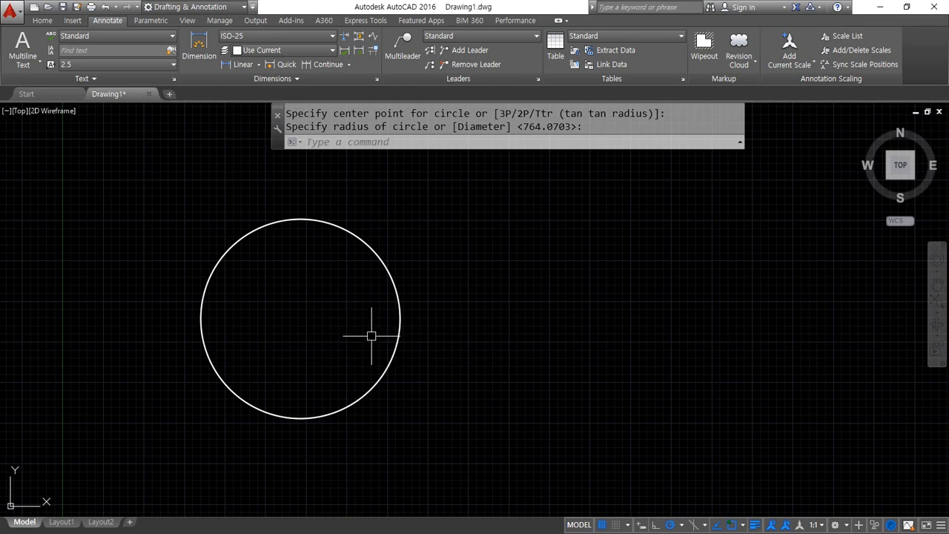
pyautogui.write('l')
pyautogui.press('Return')
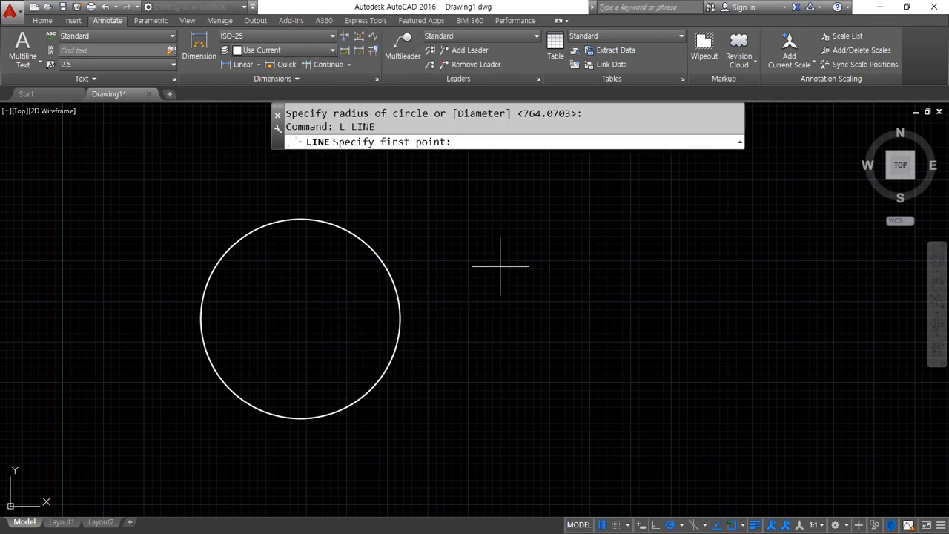
pyautogui.keyDown('shift'); pyautogui.rightClick(508, 231); pyautogui.keyUp('shift')
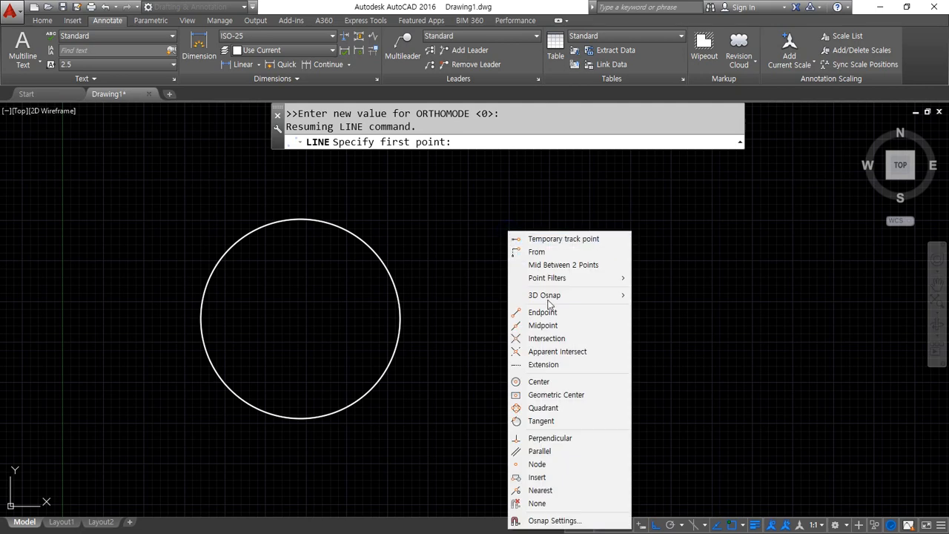
pyautogui.click(541, 381)
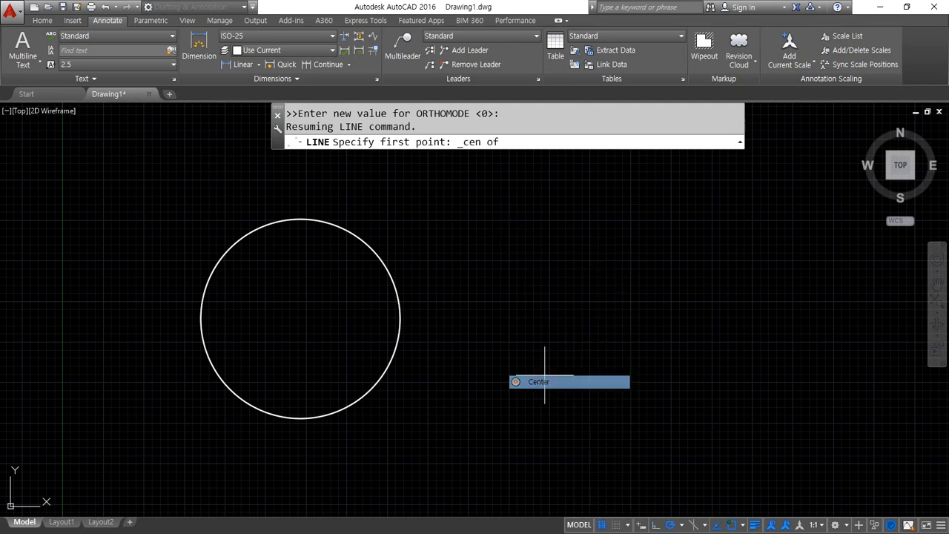
pyautogui.click(399, 284)
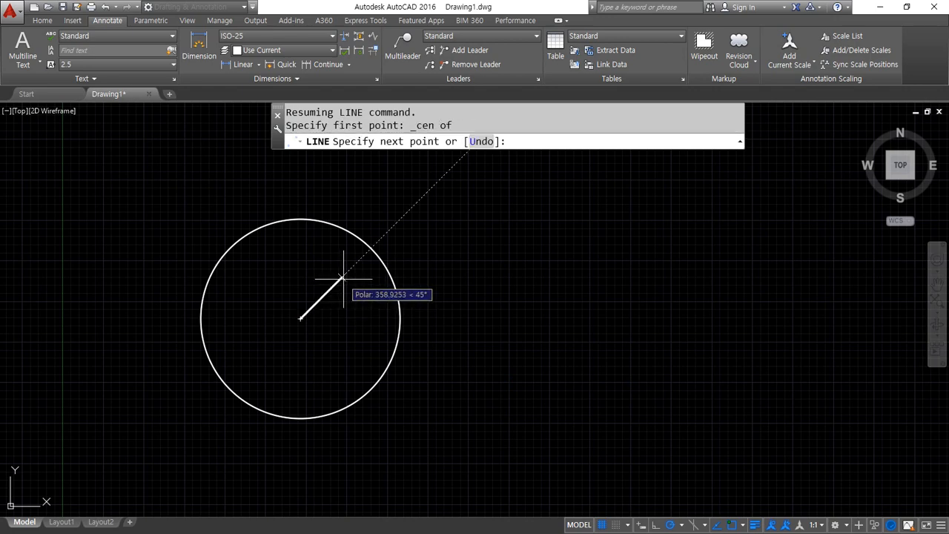
pyautogui.press('Escape')
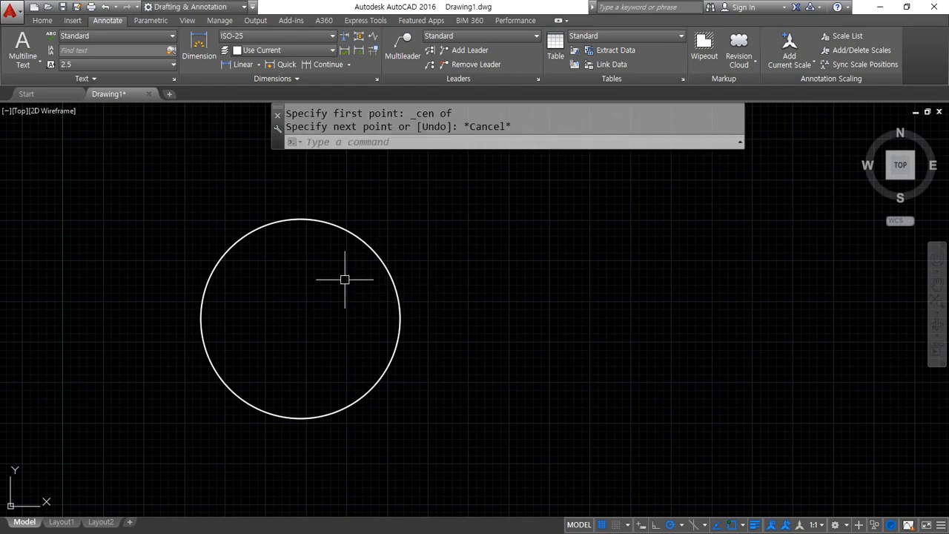
# Draw a horizontal line from the circle's centre, picked with a one-time Center snap on its edge, to a point outside its right side
pyautogui.press('Return')
pyautogui.keyDown('shift'); pyautogui.rightClick(330, 275); pyautogui.keyUp('shift')
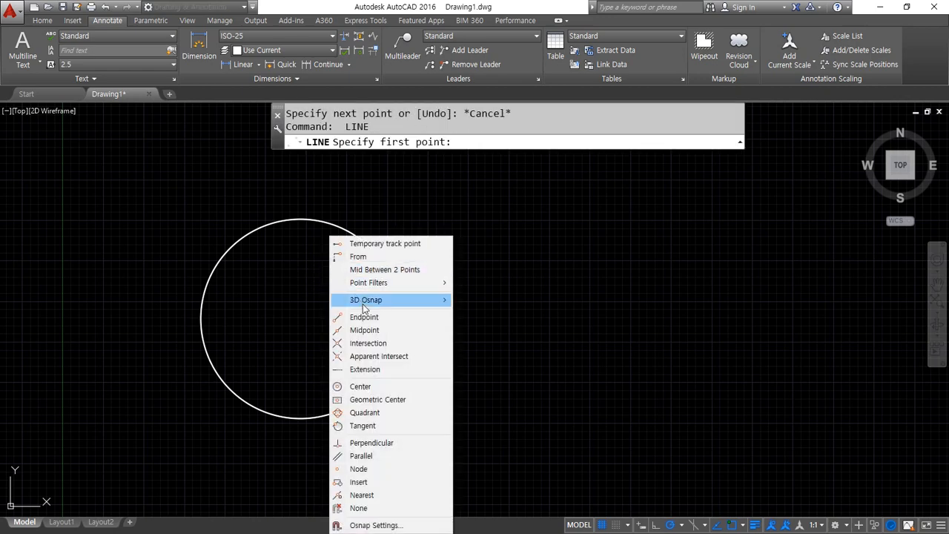
pyautogui.click(360, 386)
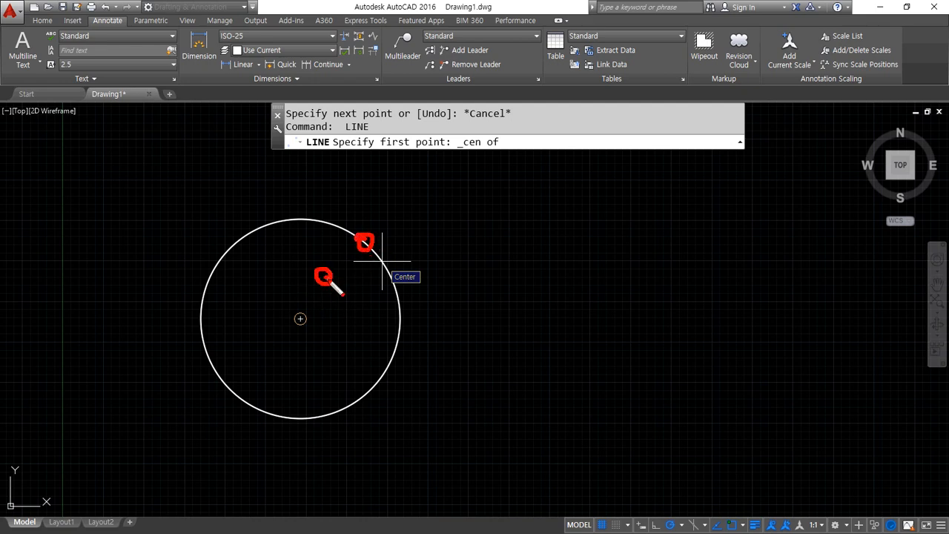
pyautogui.moveTo(347, 272); pyautogui.dragTo(331, 297)
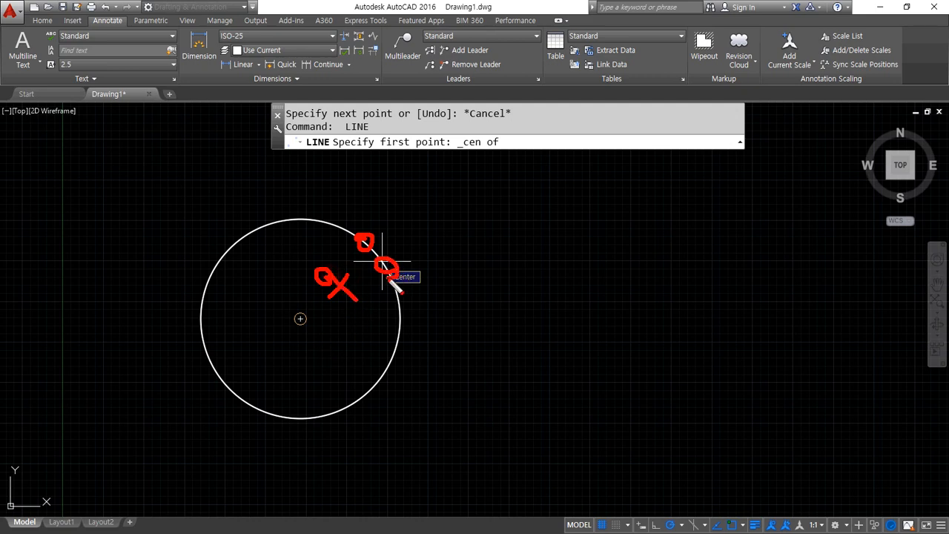
pyautogui.press('Escape')
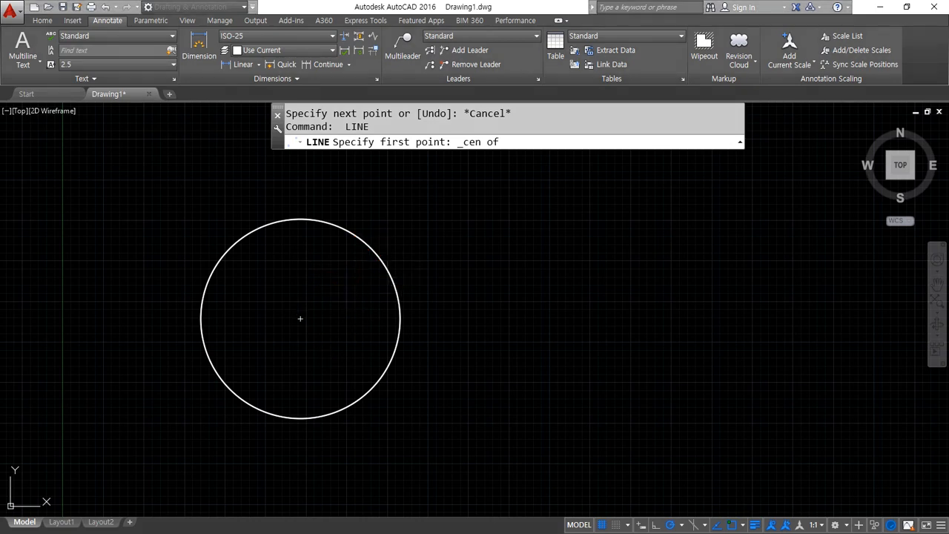
pyautogui.click(390, 272)
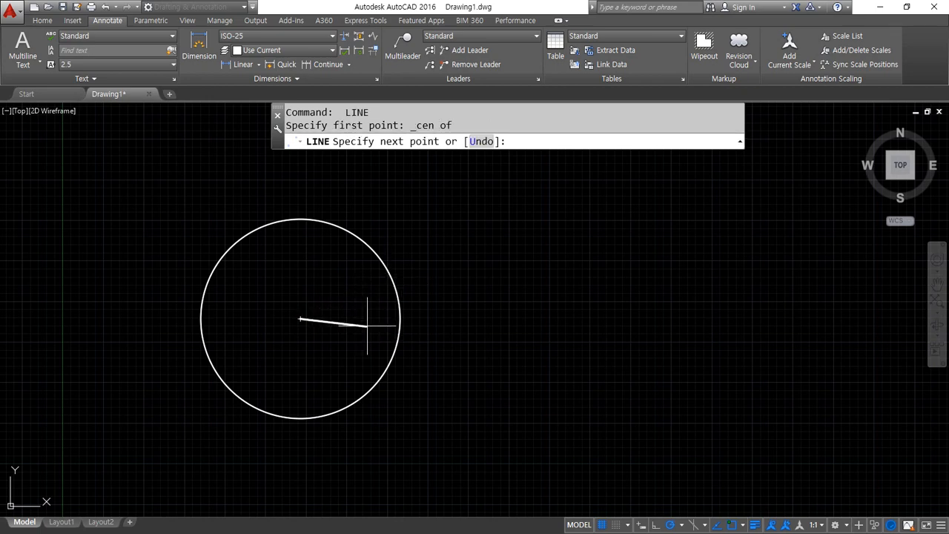
pyautogui.click(480, 319)
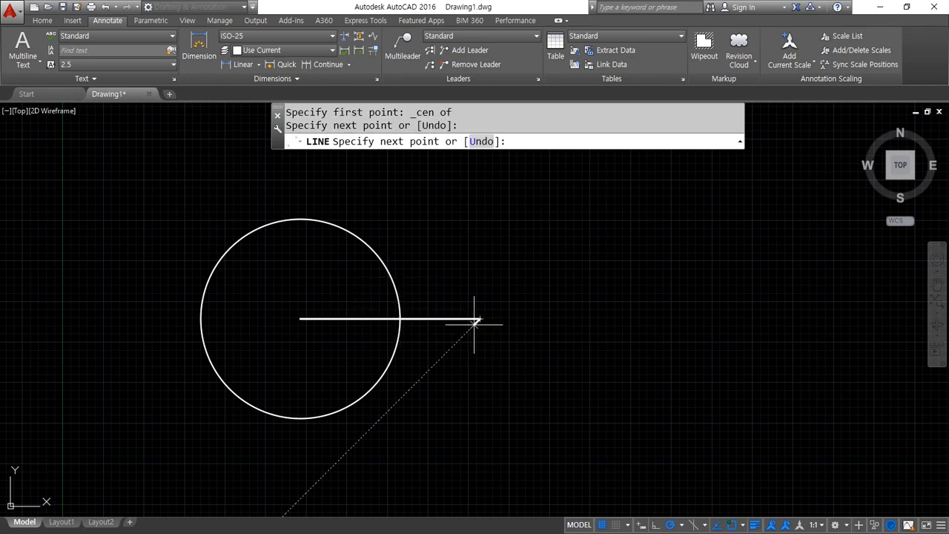
pyautogui.press('Return')
# Erase the horizontal line that starts at the circle's centre
pyautogui.click(475, 333)
pyautogui.click(434, 290)
pyautogui.press('Delete')
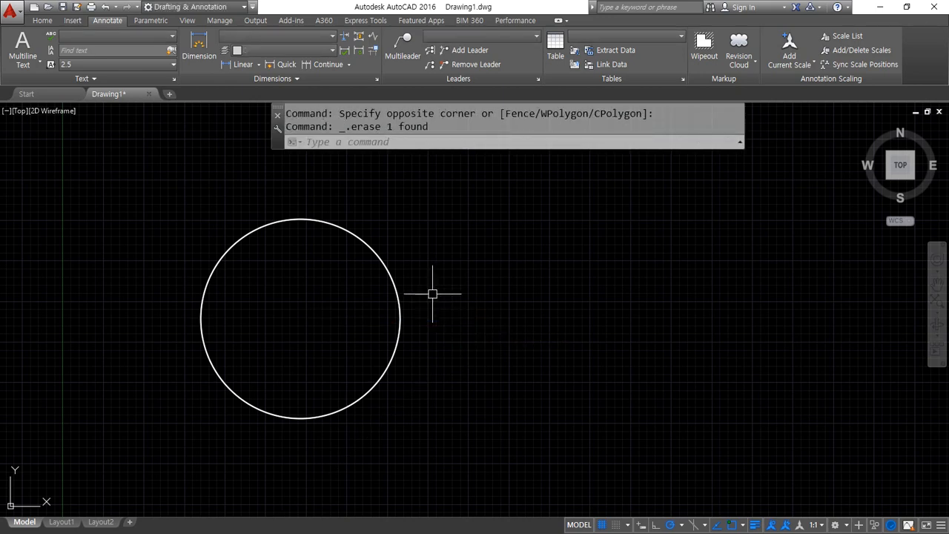
# Draw a concentric inner circle with a radius of about 296 units, using a one-time Center snap on the existing circle
pyautogui.write('c')
pyautogui.press('Return')
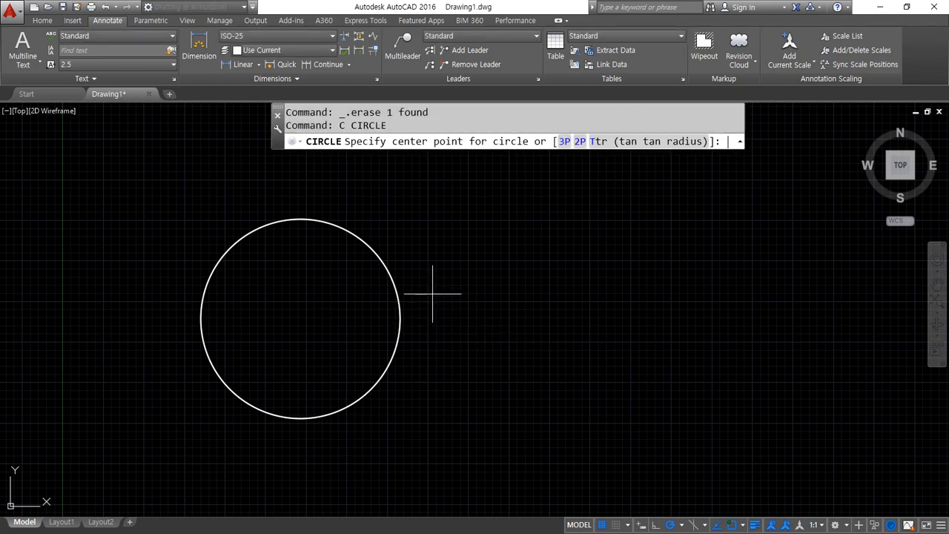
pyautogui.keyDown('shift'); pyautogui.rightClick(447, 238); pyautogui.keyUp('shift')
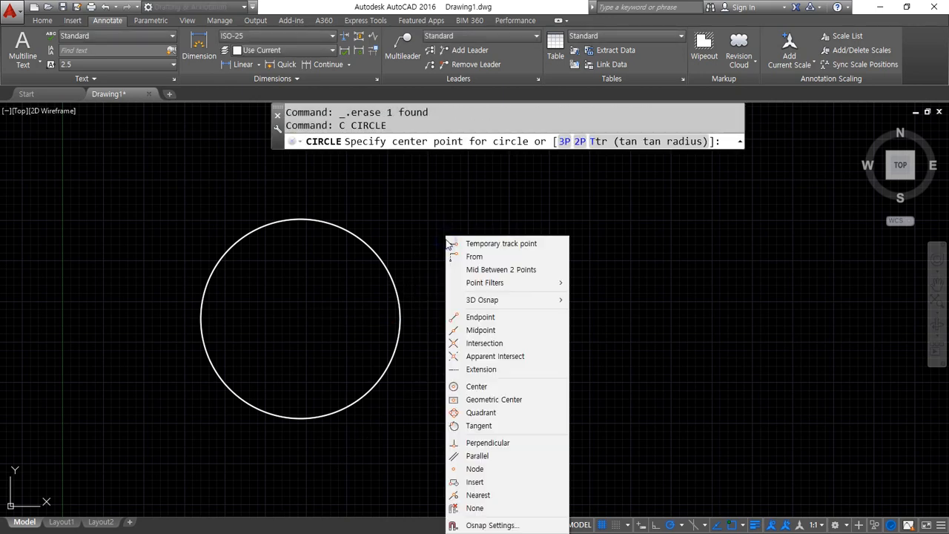
pyautogui.click(478, 387)
pyautogui.click(383, 271)
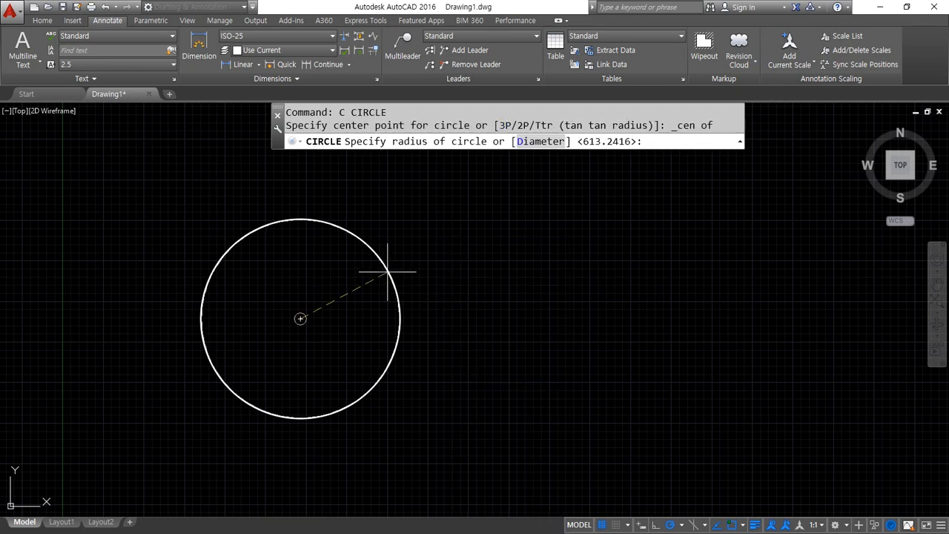
pyautogui.click(343, 298)
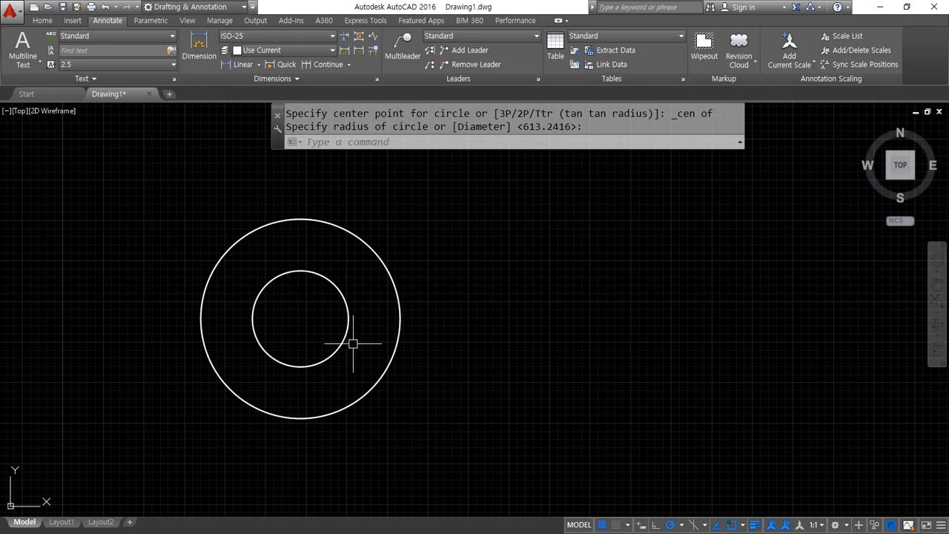
# Draw another concentric circle between the inner and outer ones, using a one-time Center snap on the outer circle's edge
pyautogui.write('c')
pyautogui.press('Return')
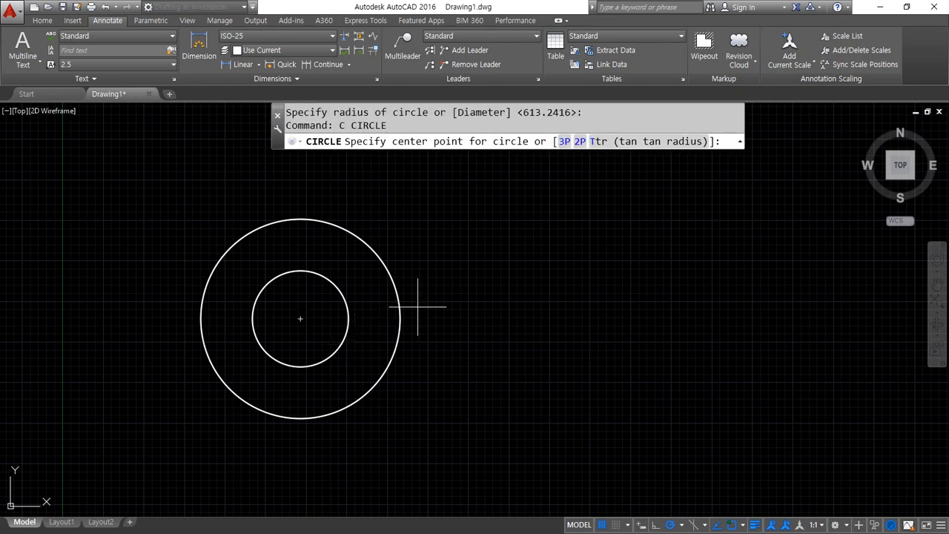
pyautogui.keyDown('shift'); pyautogui.rightClick(423, 260); pyautogui.keyUp('shift')
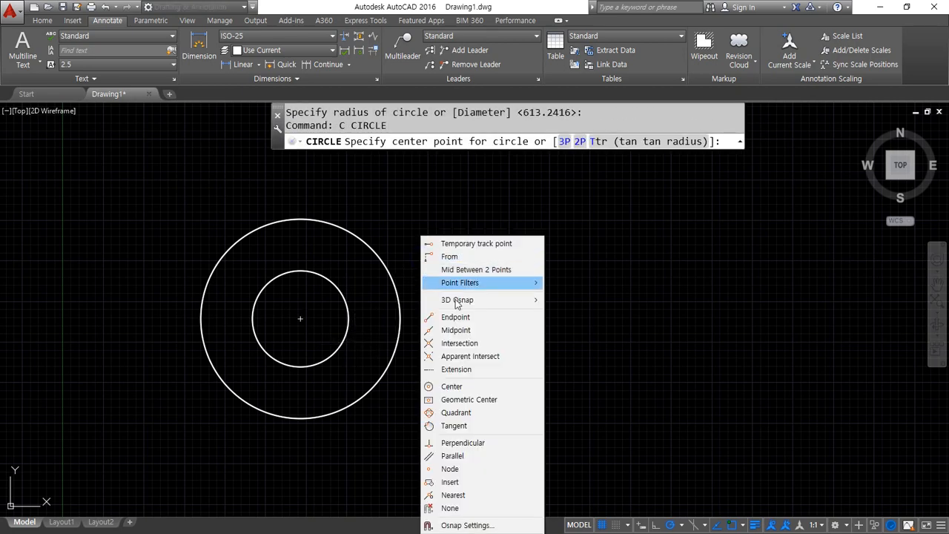
pyautogui.click(449, 386)
pyautogui.click(392, 304)
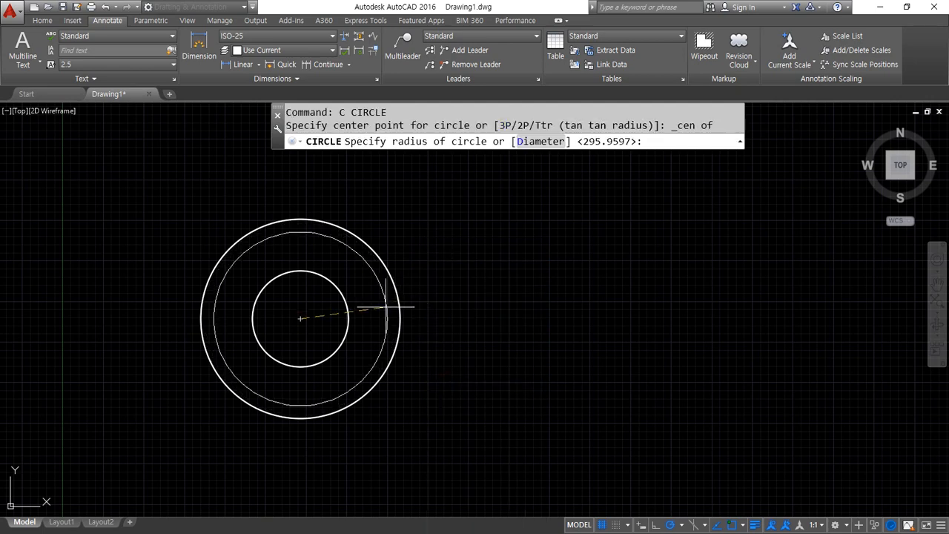
pyautogui.click(370, 309)
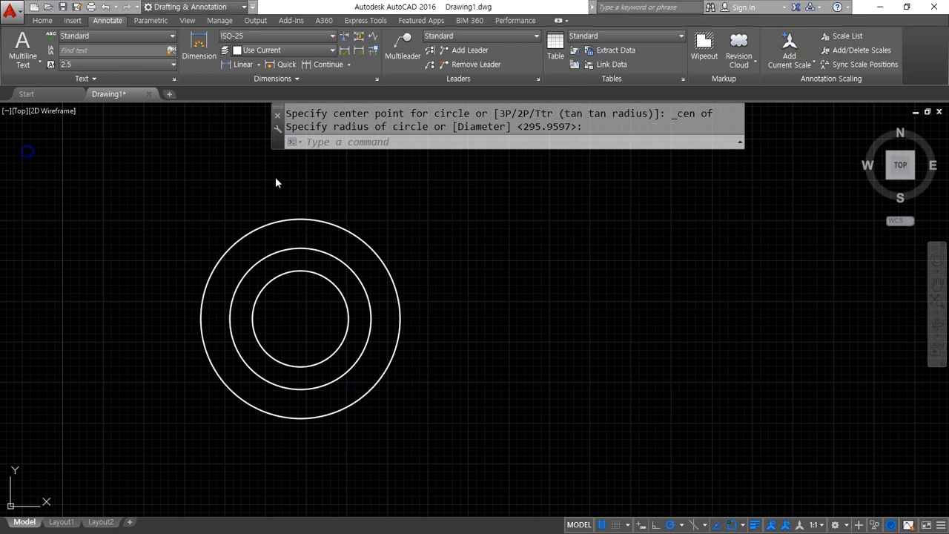
# Erase the two inner concentric circles, keeping the outer one
pyautogui.click(303, 299)
pyautogui.click(280, 245)
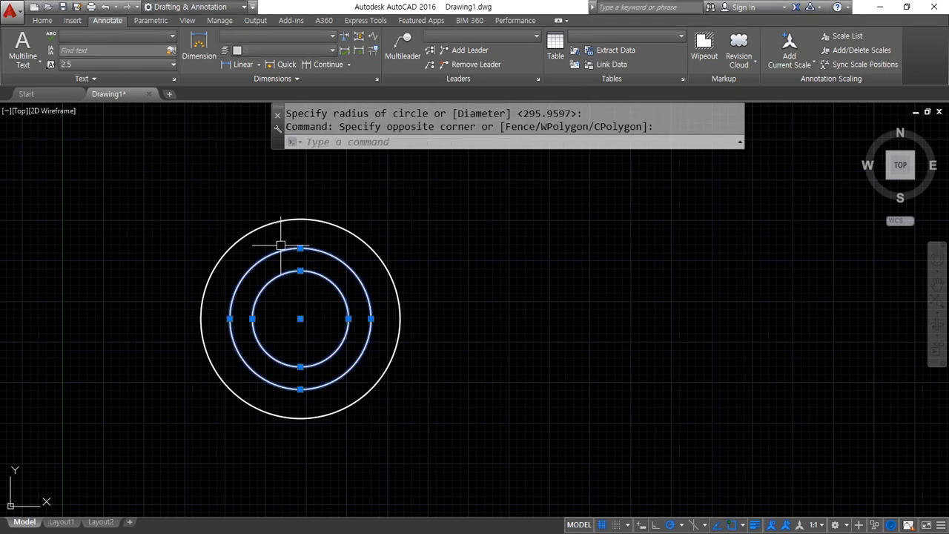
pyautogui.press('Delete')
# Draw a concentric circle about half the outer circle's radius, applying a one-time Center snap directly at the outer circle's centre
pyautogui.write('c')
pyautogui.press('Return')
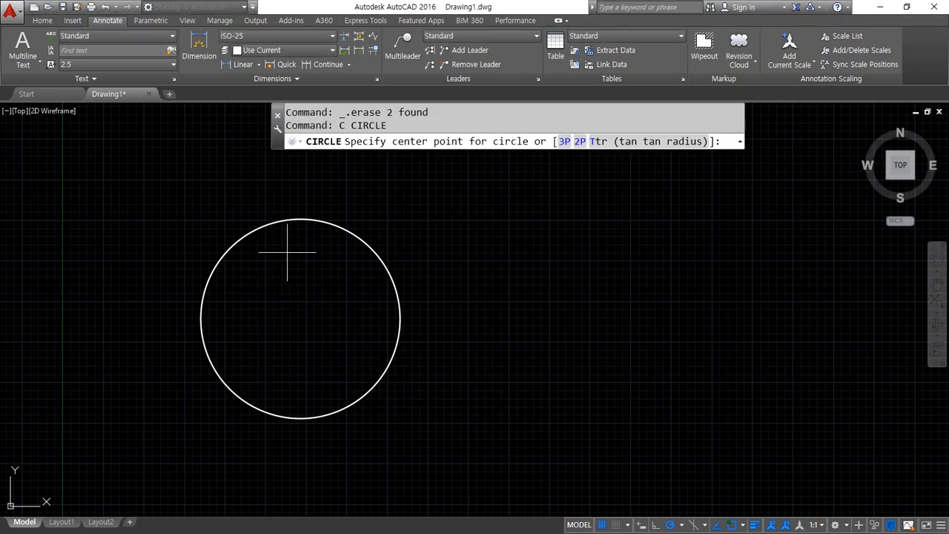
pyautogui.keyDown('shift'); pyautogui.rightClick(332, 260); pyautogui.keyUp('shift')
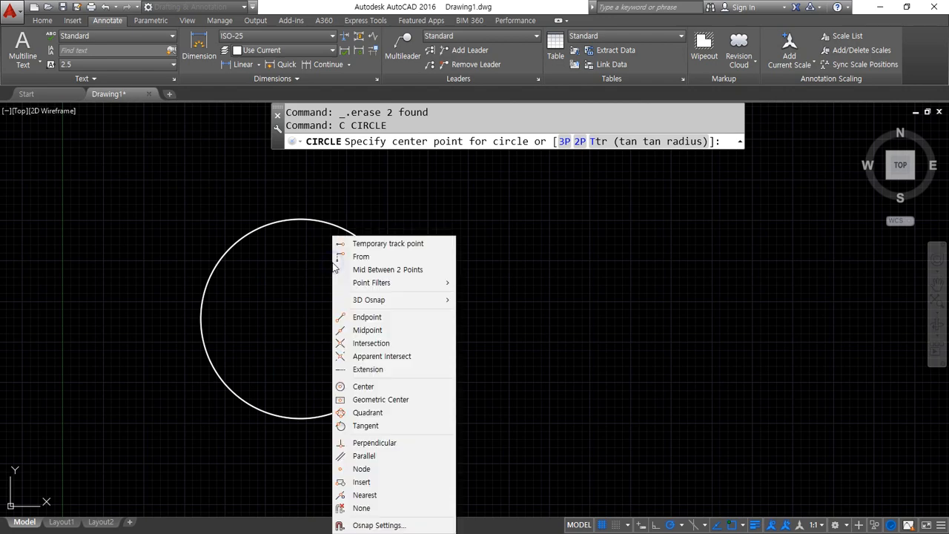
pyautogui.click(356, 386)
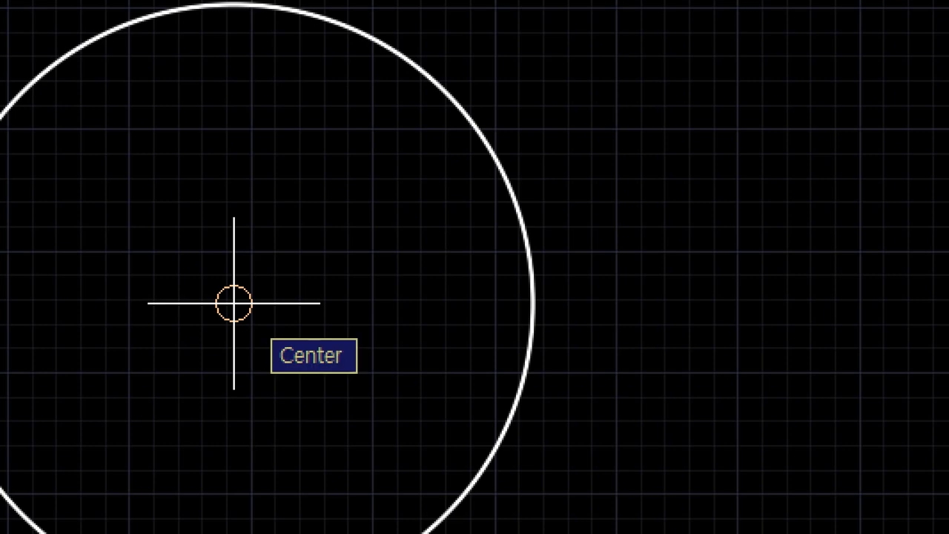
pyautogui.click(233, 302)
pyautogui.click(368, 233)
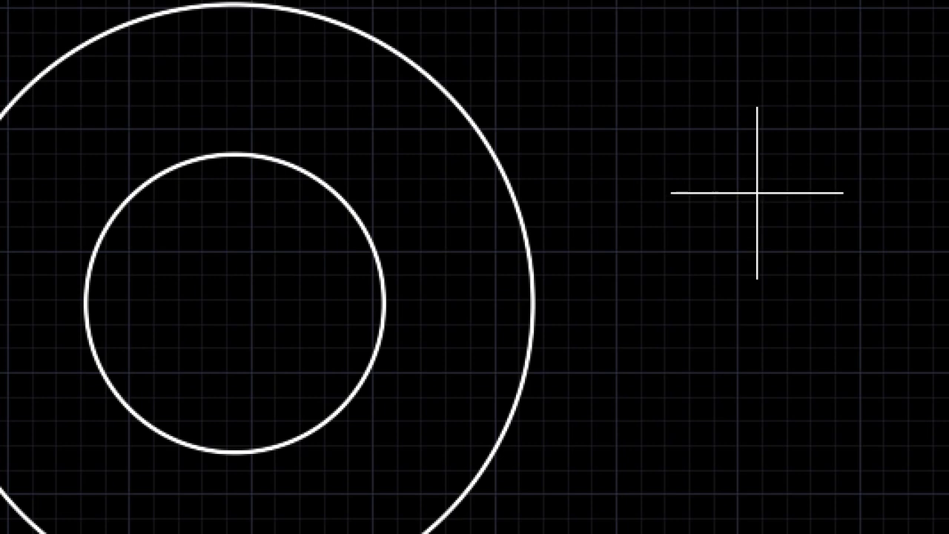
# Draw a horizontal line from the circles' shared centre past the outer circle's right edge using a one-time Center snap, and erase it
pyautogui.keyDown('shift'); pyautogui.rightClick(673, 101); pyautogui.keyUp('shift')
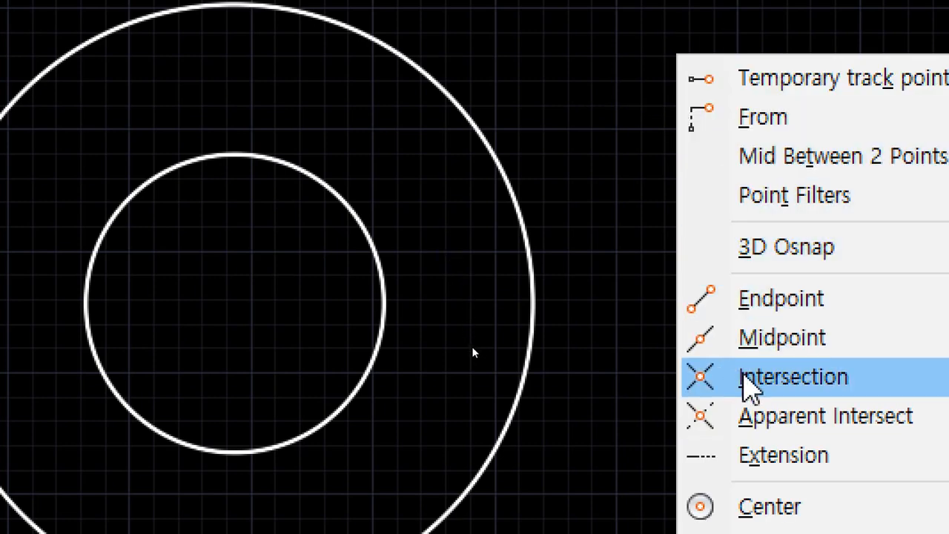
pyautogui.click(769, 475)
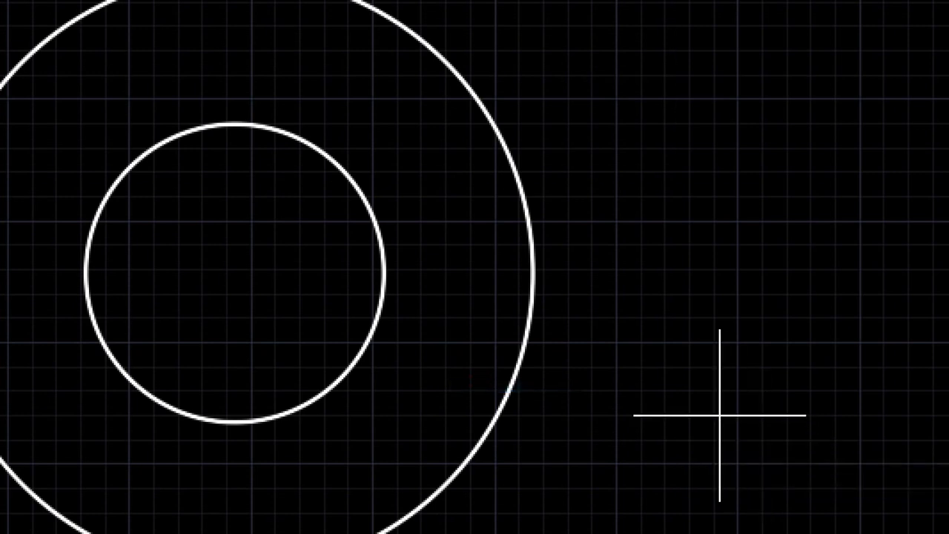
pyautogui.click(235, 273)
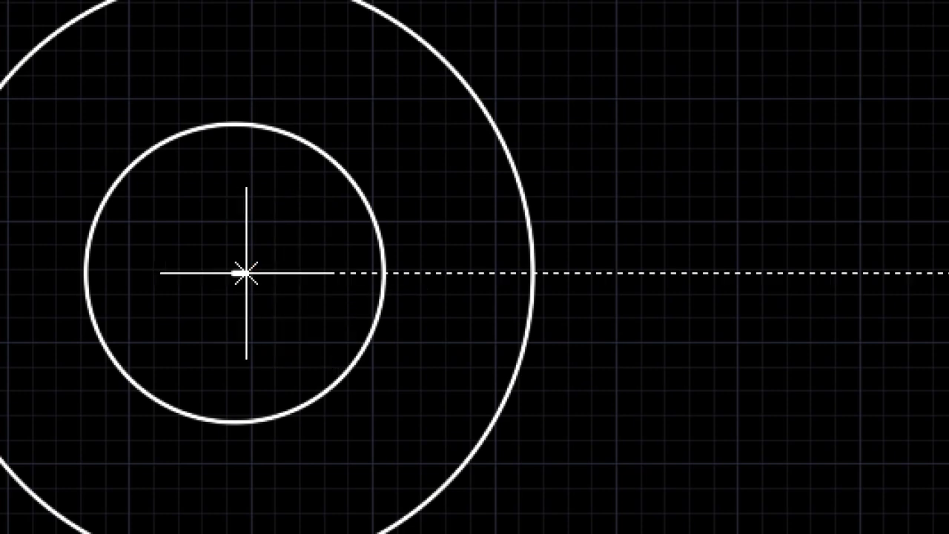
pyautogui.click(629, 272)
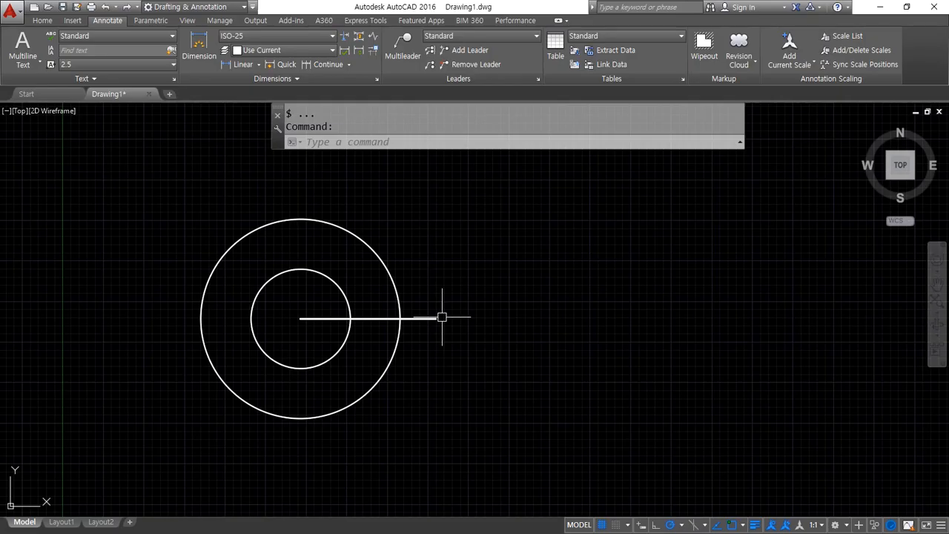
pyautogui.click(659, 267)
pyautogui.press('Delete')
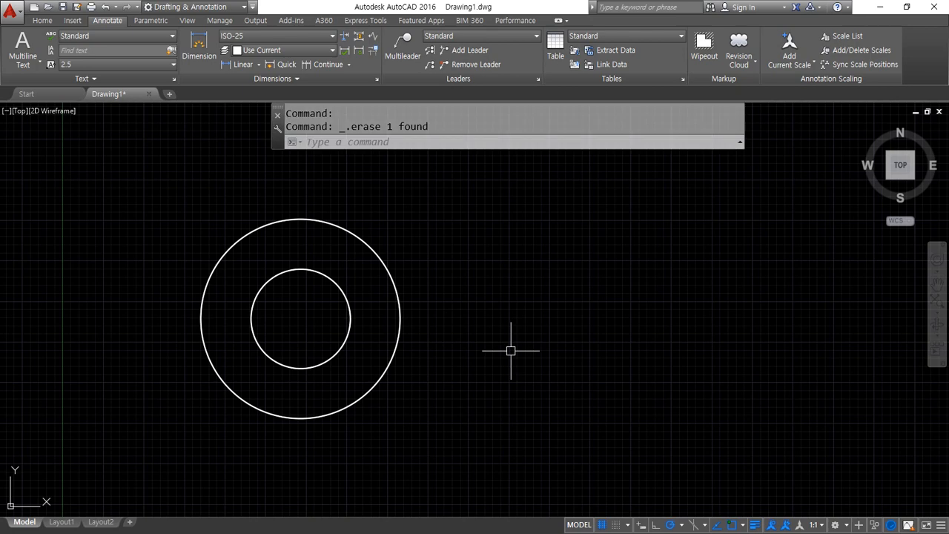
# Draw a vertical line across the outer circle from its top to its bottom quadrant, using one-time Quadrant snaps for both ends
pyautogui.write('l')
pyautogui.press('Return')
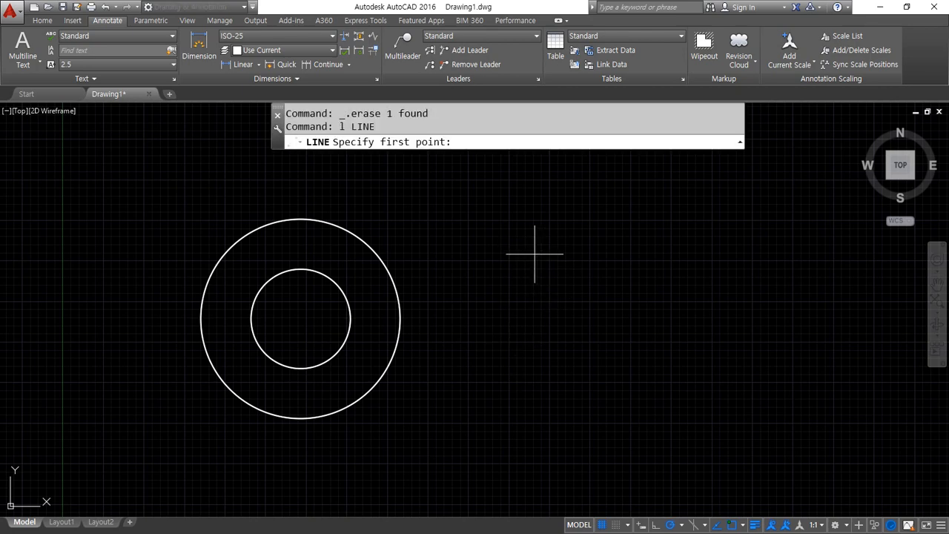
pyautogui.keyDown('shift'); pyautogui.rightClick(531, 203); pyautogui.keyUp('shift')
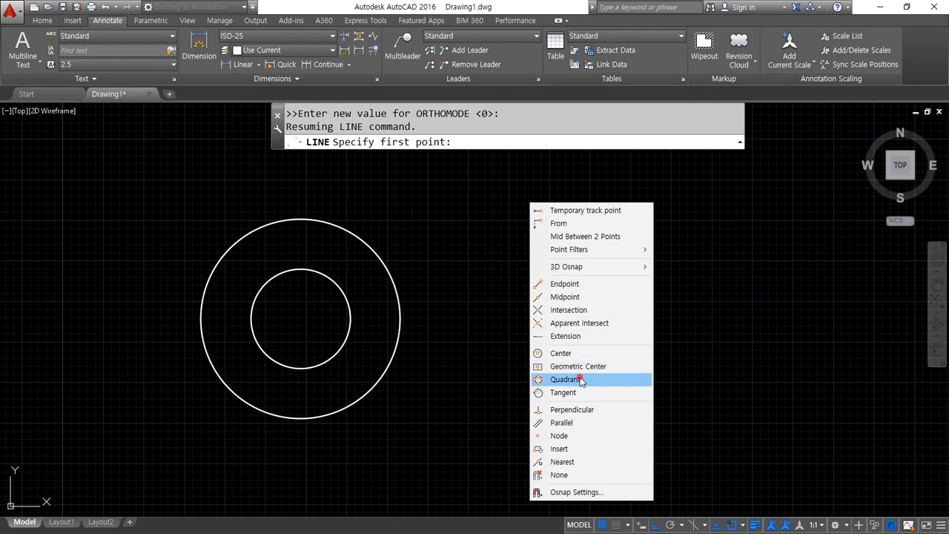
pyautogui.click(581, 380)
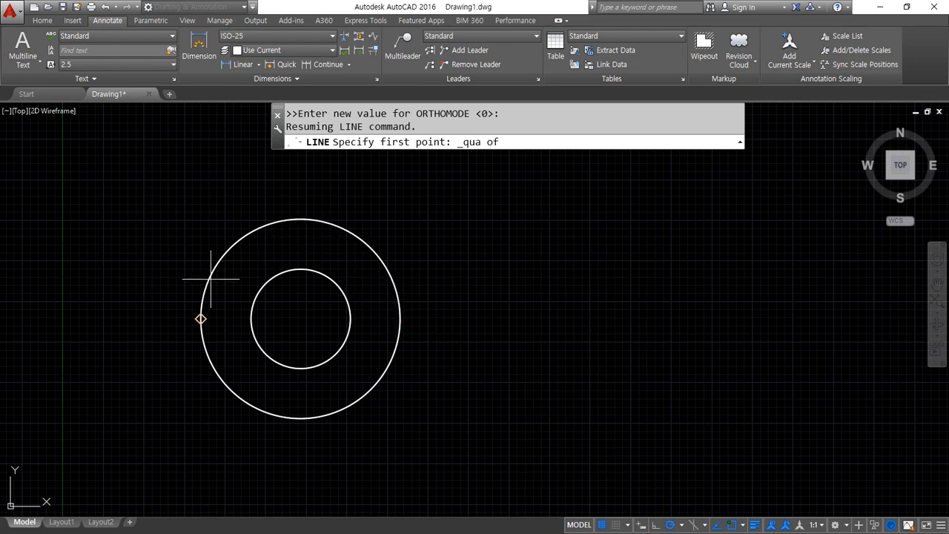
pyautogui.click(329, 222)
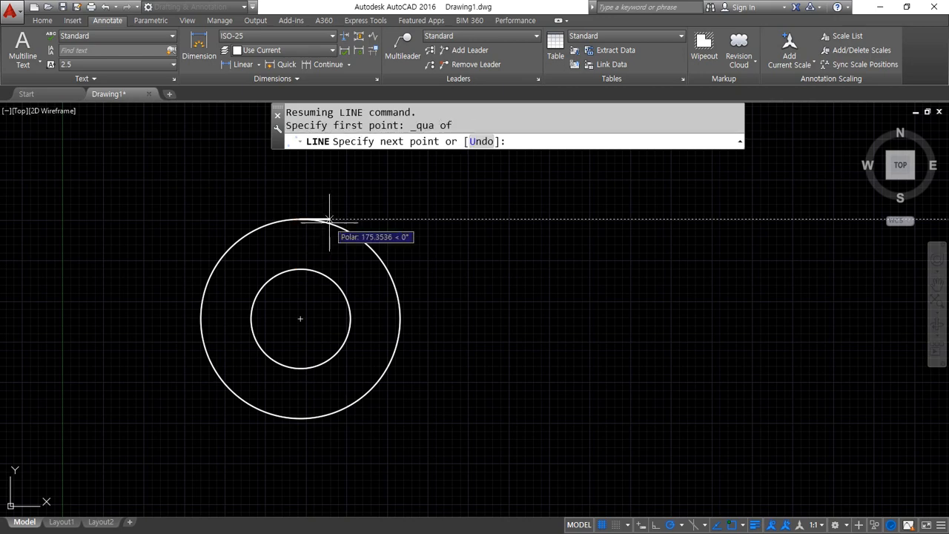
pyautogui.keyDown('shift'); pyautogui.rightClick(446, 219); pyautogui.keyUp('shift')
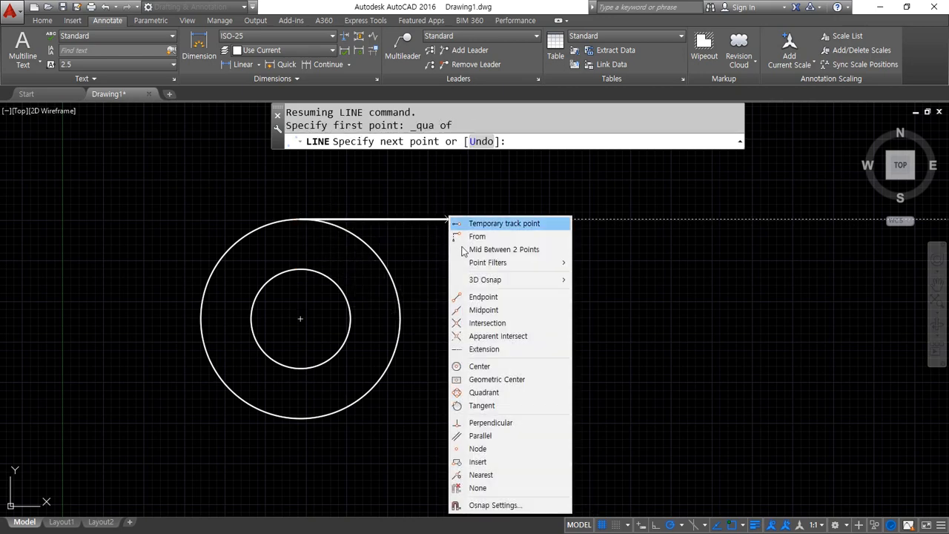
pyautogui.click(485, 393)
pyautogui.click(371, 394)
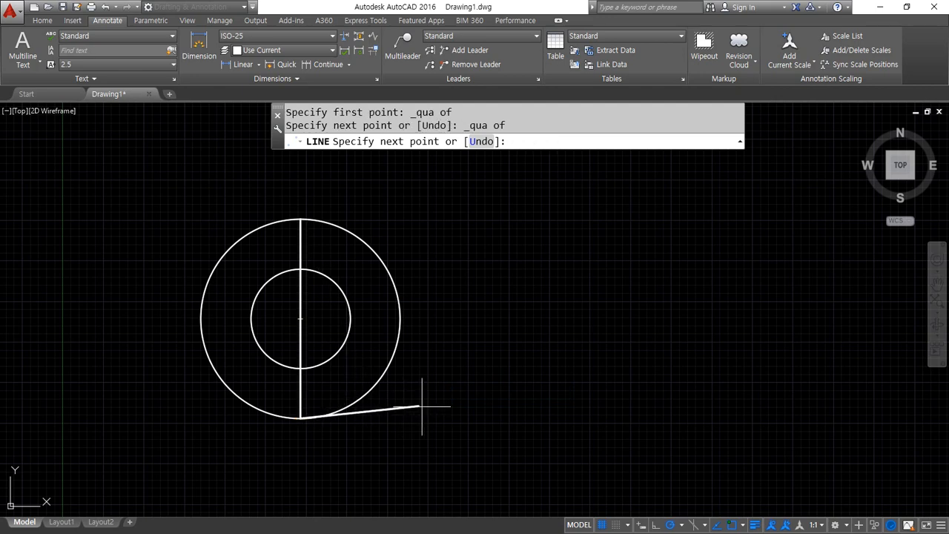
pyautogui.press('Return')
pyautogui.press('Return')
pyautogui.press('Return')
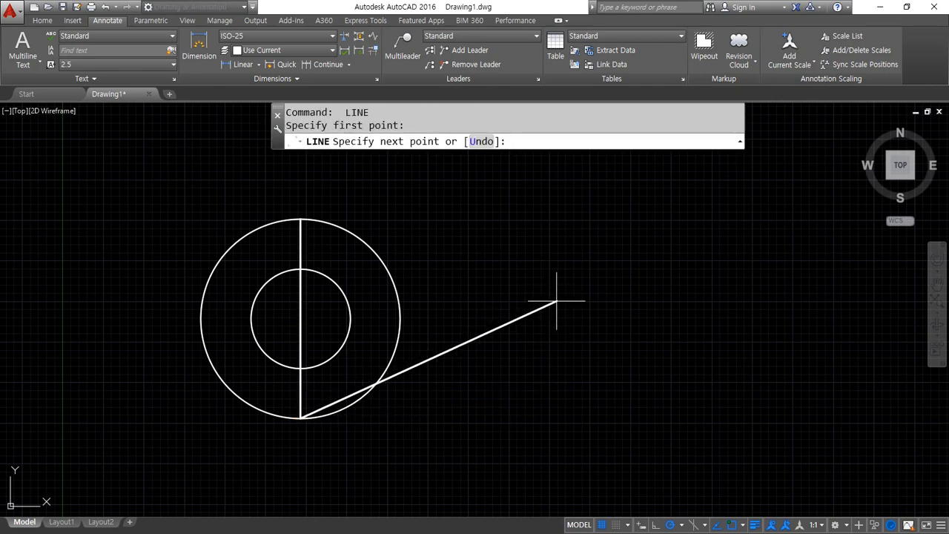
pyautogui.press('Escape')
pyautogui.write('`')
pyautogui.press('Return')
pyautogui.keyDown('shift'); pyautogui.rightClick(546, 247); pyautogui.keyUp('shift')
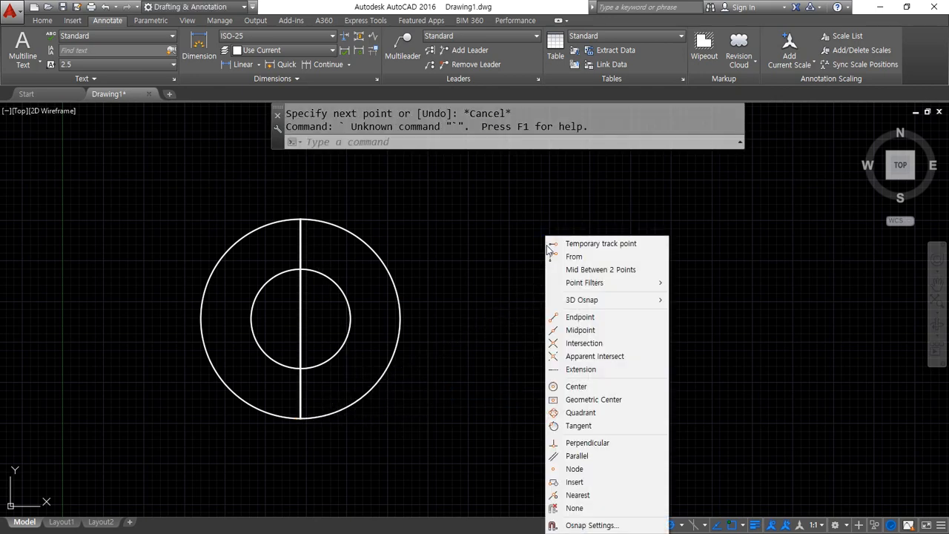
pyautogui.press('Escape')
pyautogui.press('Escape')
# Draw a horizontal line across the outer circle from its left to its right quadrant, using one-time Quadrant snaps for both ends
pyautogui.press('Return')
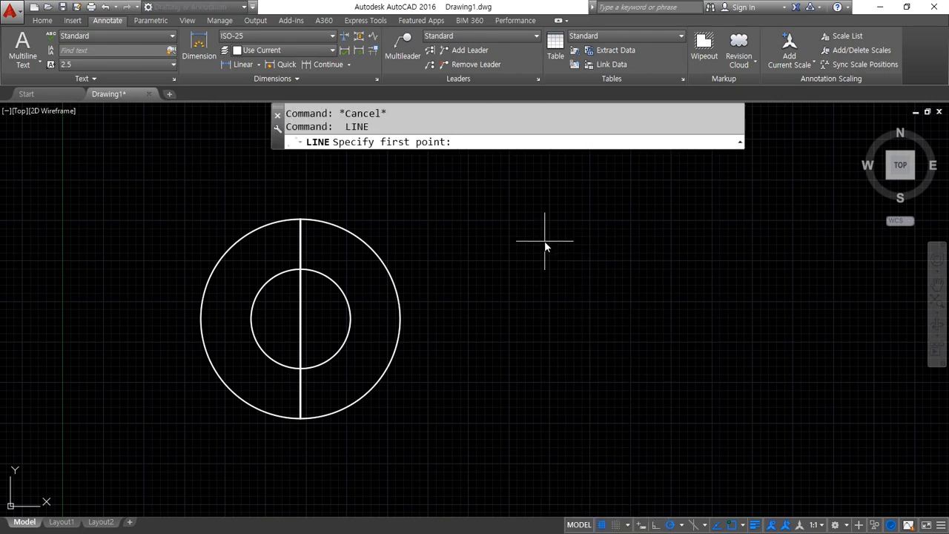
pyautogui.keyDown('shift'); pyautogui.rightClick(546, 248); pyautogui.keyUp('shift')
pyautogui.click(582, 413)
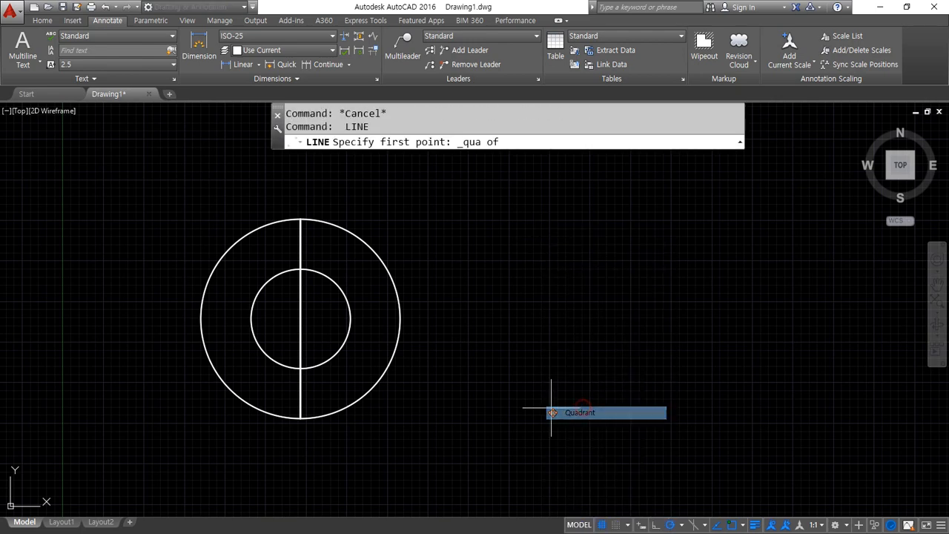
pyautogui.click(220, 363)
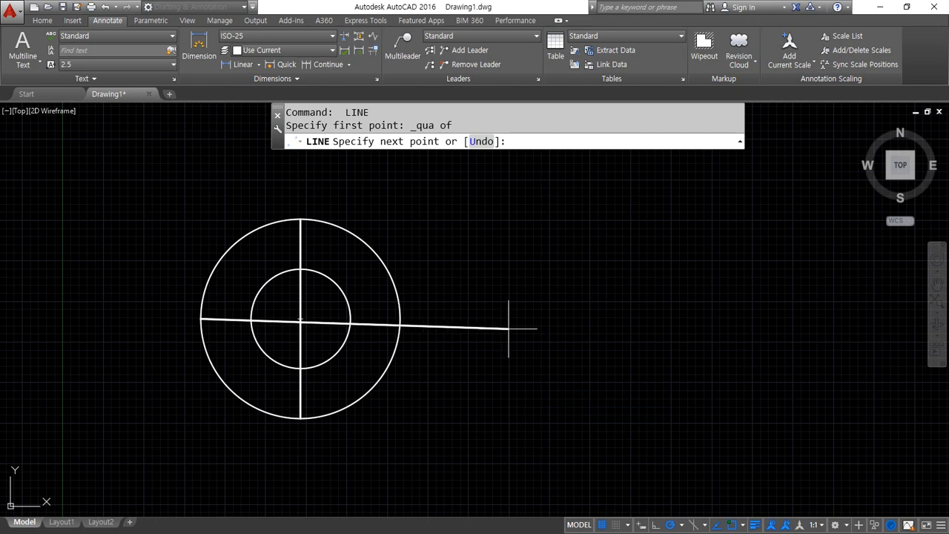
pyautogui.keyDown('shift'); pyautogui.rightClick(571, 294); pyautogui.keyUp('shift')
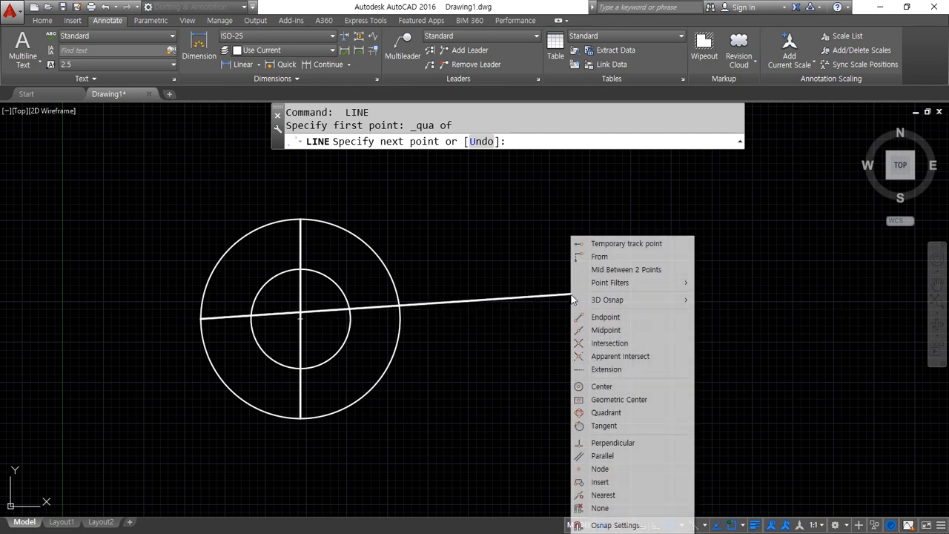
pyautogui.click(604, 412)
pyautogui.click(381, 379)
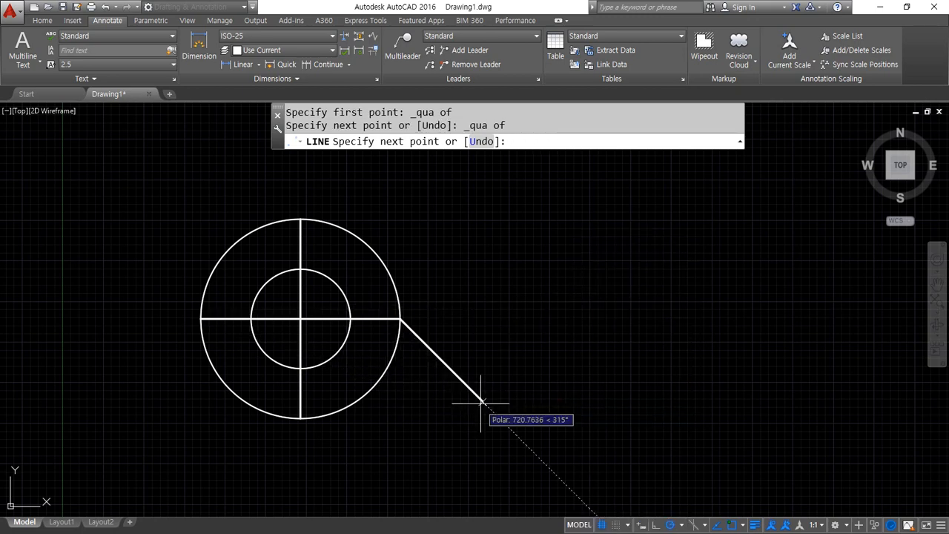
pyautogui.press('Return')
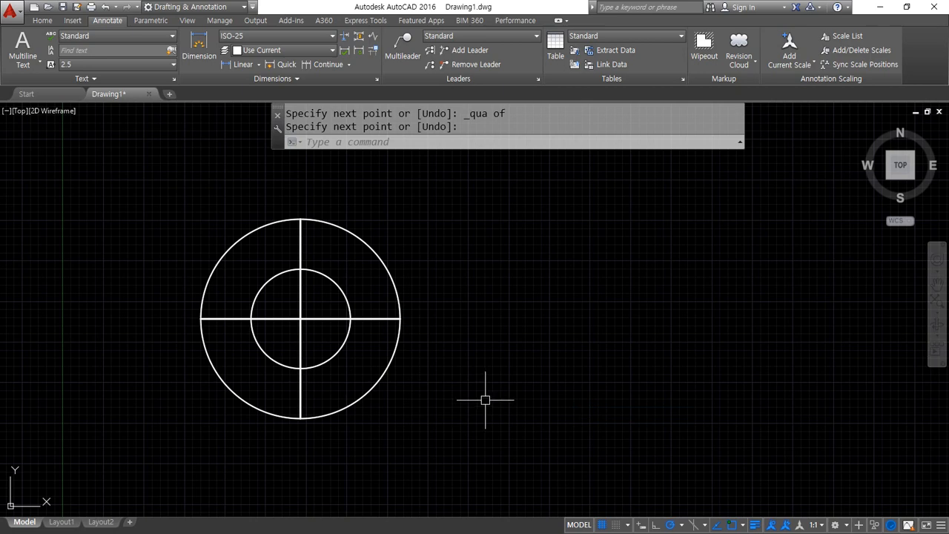
# Erase the vertical and horizontal diameter lines, keeping both circles
pyautogui.click(305, 341)
pyautogui.click(281, 309)
pyautogui.press('Delete')
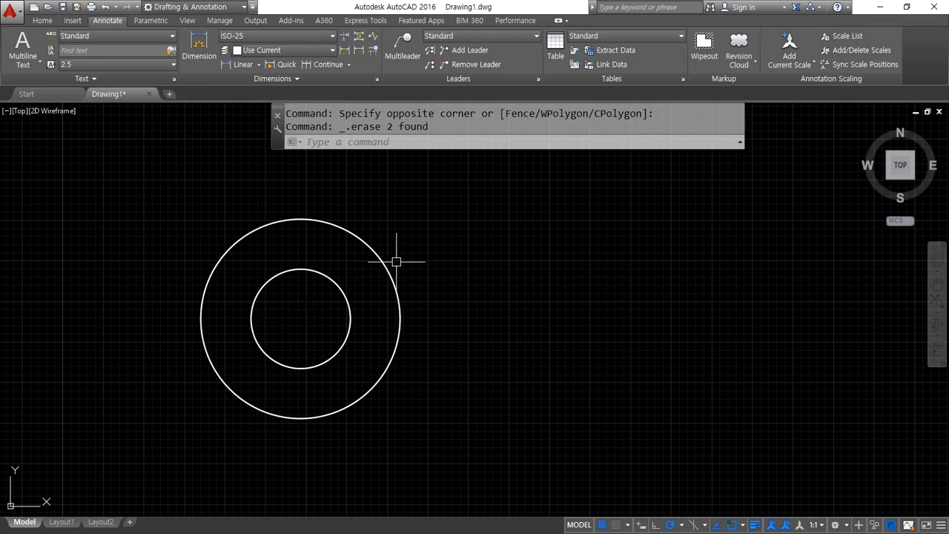
# Draw a line from a free point right of the circles to the outer circle's upper side, using a one-time Tangent snap
pyautogui.write('l')
pyautogui.press('Return')
pyautogui.keyDown('shift'); pyautogui.rightClick(605, 272); pyautogui.keyUp('shift')
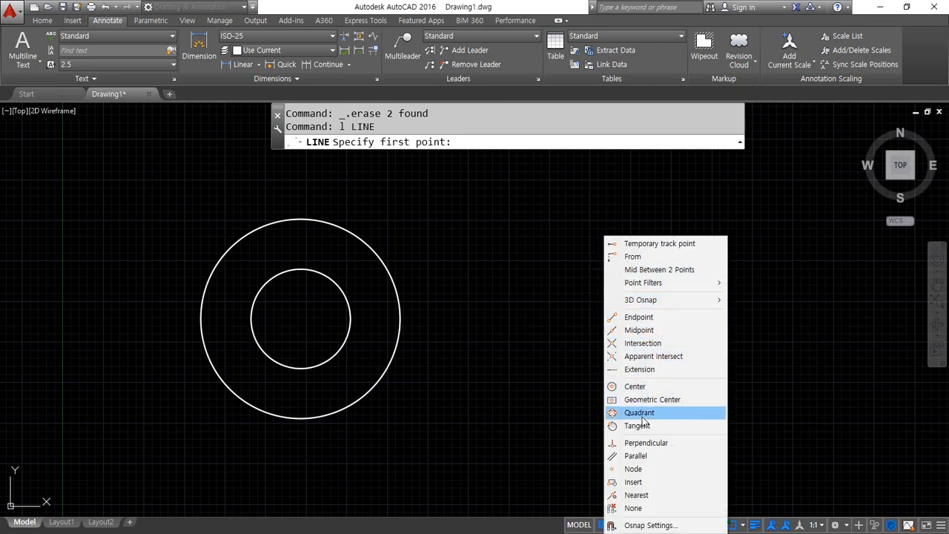
pyautogui.click(516, 395)
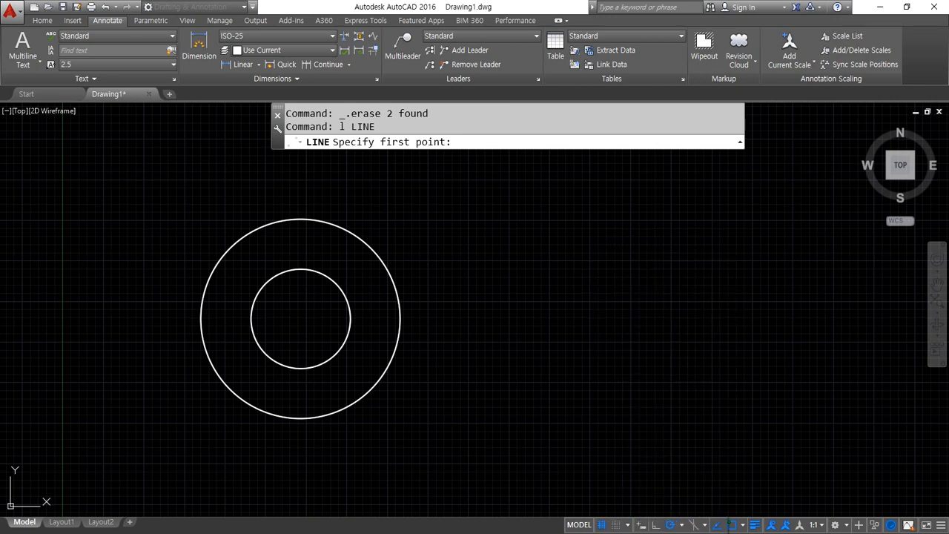
pyautogui.click(590, 334)
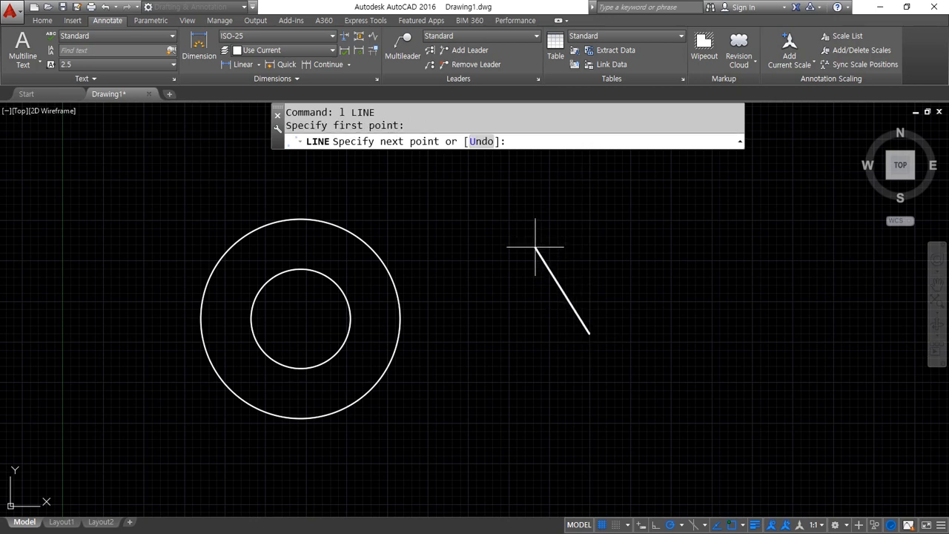
pyautogui.keyDown('shift'); pyautogui.rightClick(535, 244); pyautogui.keyUp('shift')
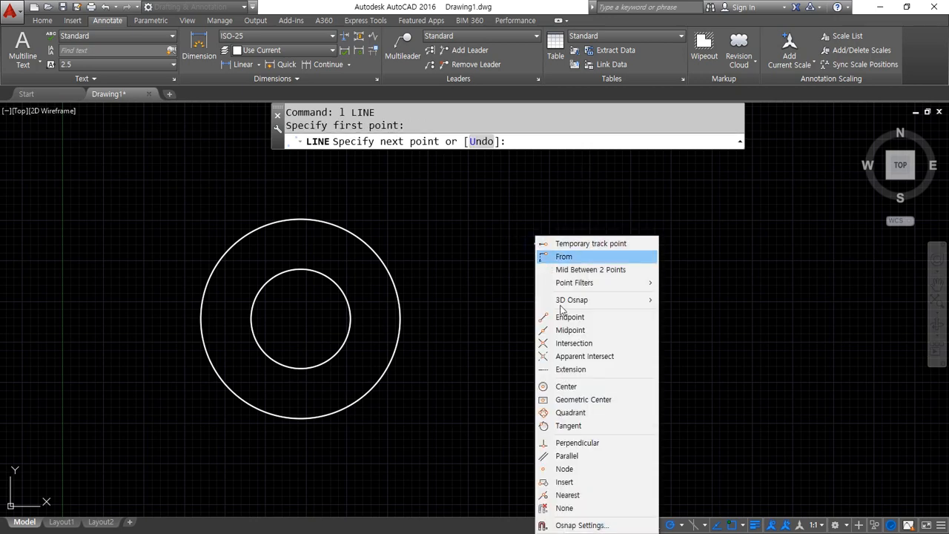
pyautogui.click(573, 424)
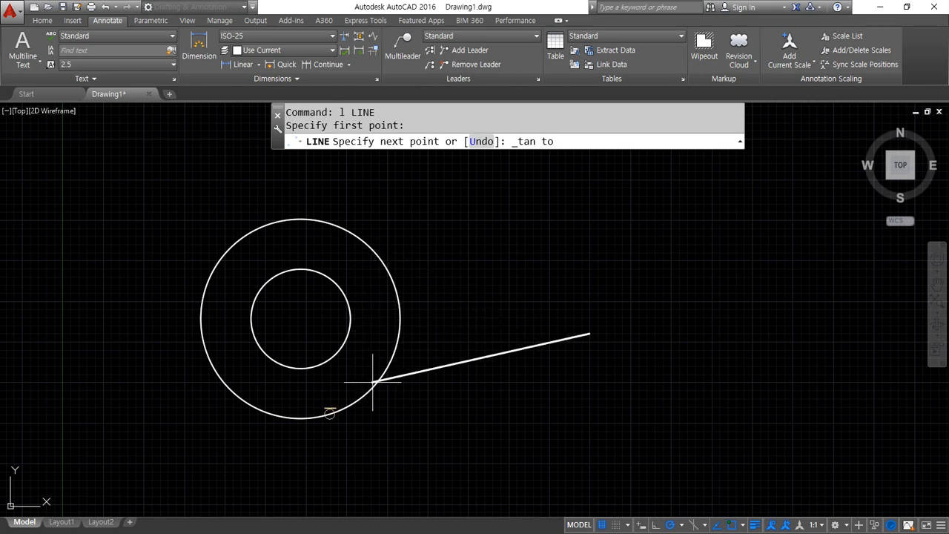
pyautogui.click(382, 261)
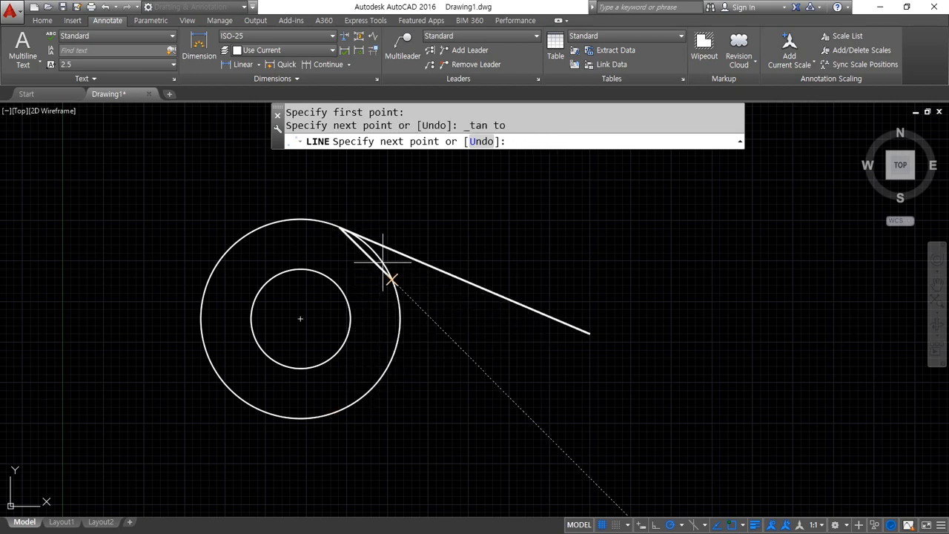
pyautogui.press('Return')
# Draw a second line from the tangent line's free endpoint to the outer circle's lower side, using a one-time Tangent snap
pyautogui.click(588, 333)
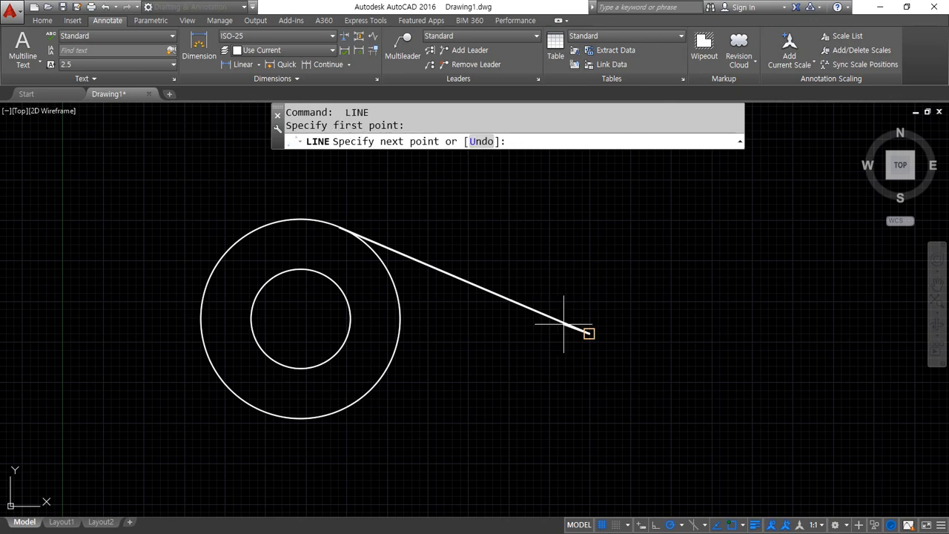
pyautogui.keyDown('shift'); pyautogui.rightClick(499, 337); pyautogui.keyUp('shift')
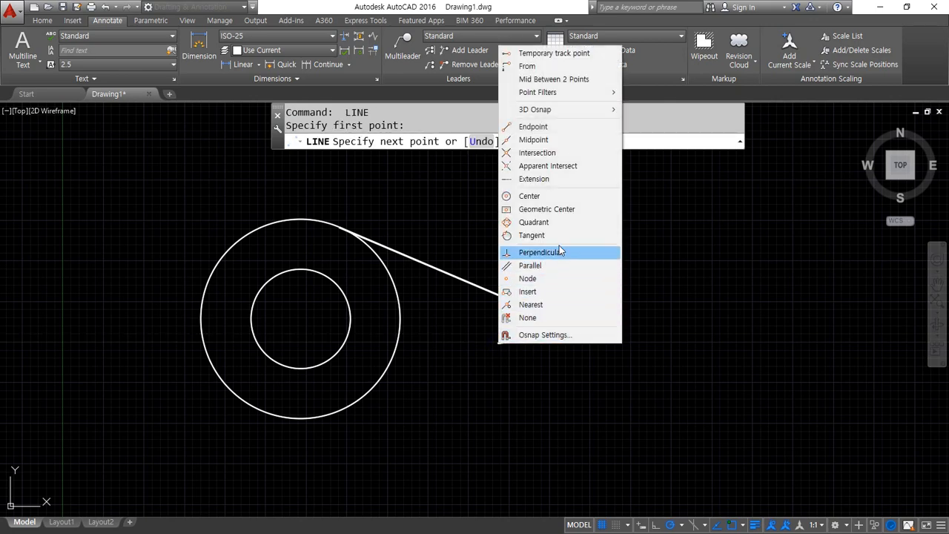
pyautogui.click(538, 235)
pyautogui.click(381, 363)
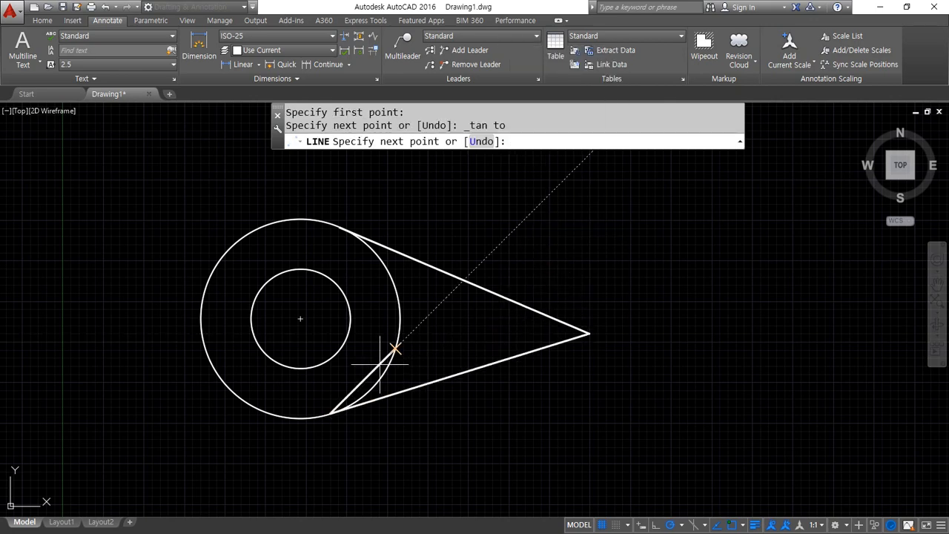
pyautogui.press('Return')
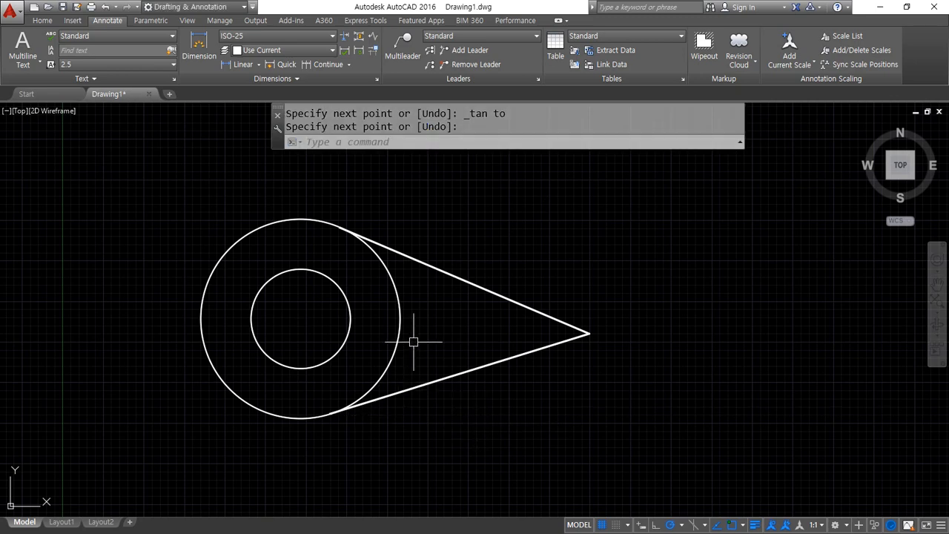
# Erase both tangent lines, keeping the two circles
pyautogui.click(583, 237)
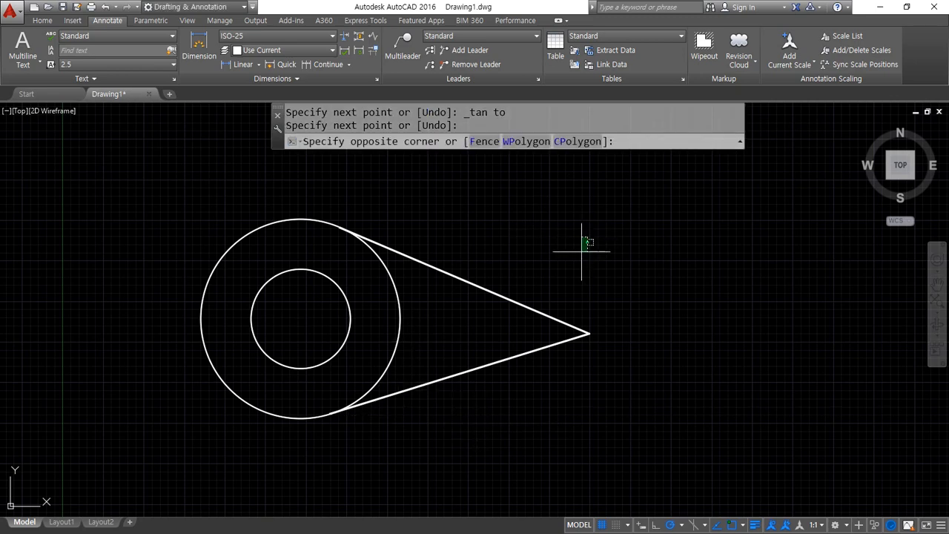
pyautogui.click(505, 393)
pyautogui.press('Delete')
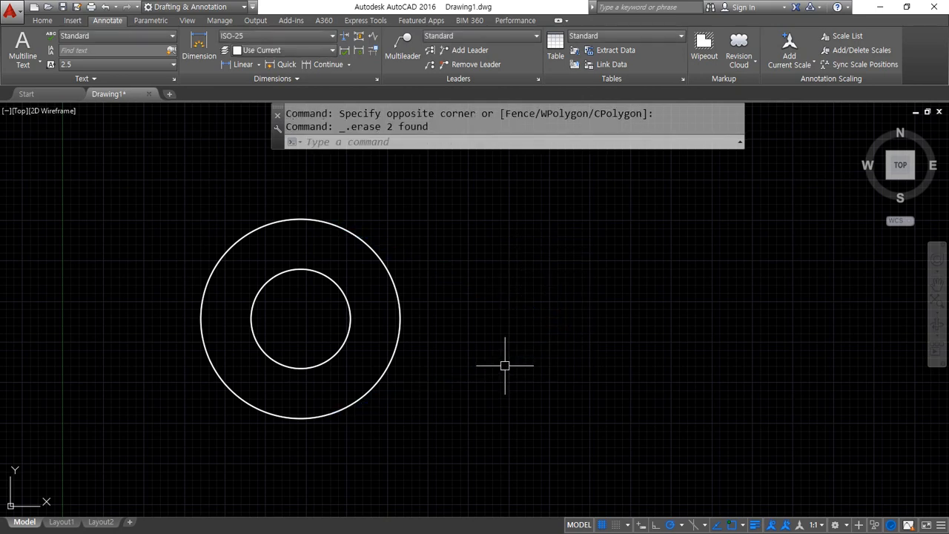
# Draw a line from the outer circle's upper side to a free point right of the circles, starting with a one-time Tangent snap
pyautogui.write('L')
pyautogui.press('Return')
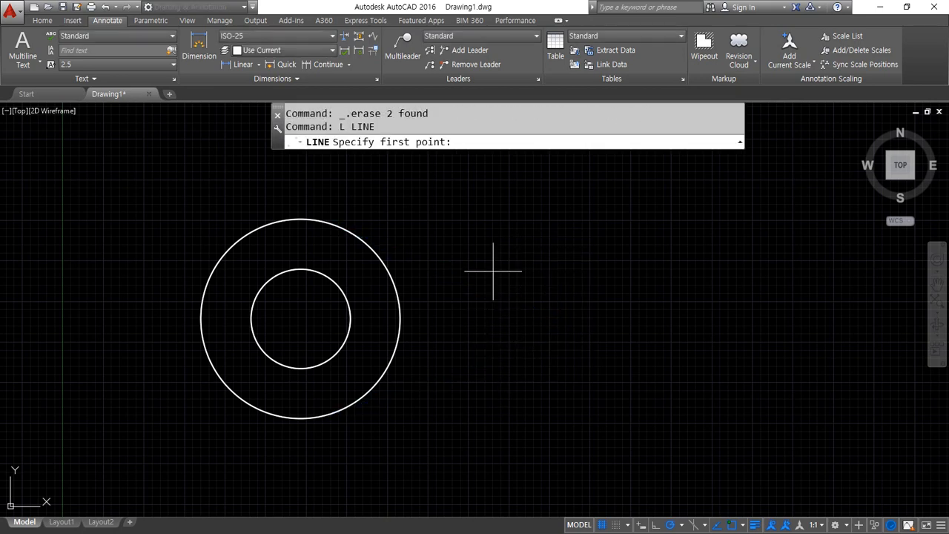
pyautogui.keyDown('shift'); pyautogui.rightClick(496, 237); pyautogui.keyUp('shift')
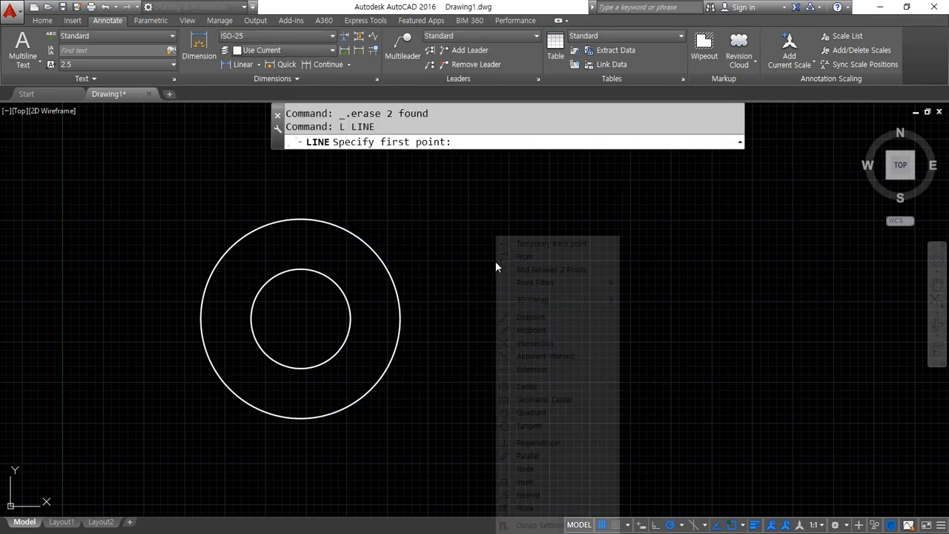
pyautogui.click(528, 425)
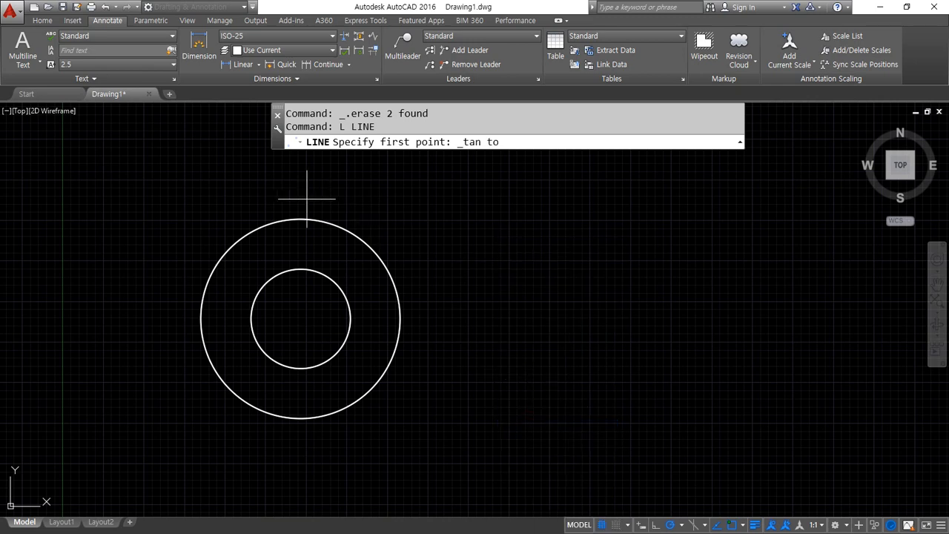
pyautogui.click(224, 248)
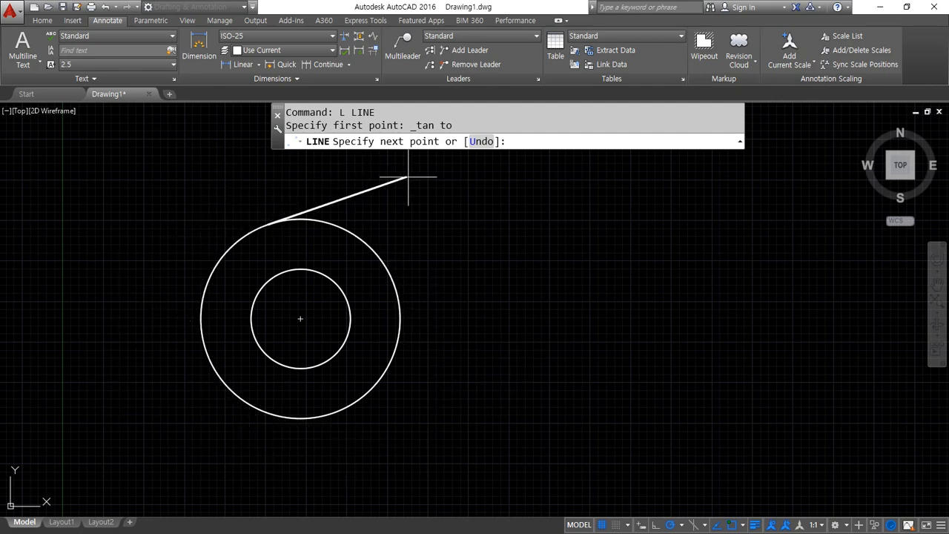
pyautogui.click(629, 282)
pyautogui.press('Return')
# Draw a second line from the outer circle's lower side to the first line's free endpoint, starting with a one-time Tangent snap
pyautogui.press('Return')
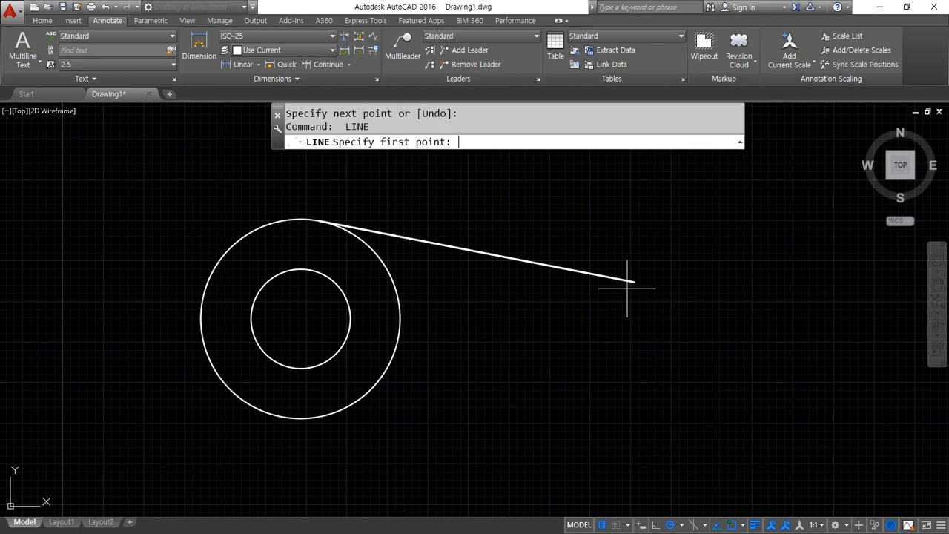
pyautogui.keyDown('shift'); pyautogui.rightClick(593, 258); pyautogui.keyUp('shift')
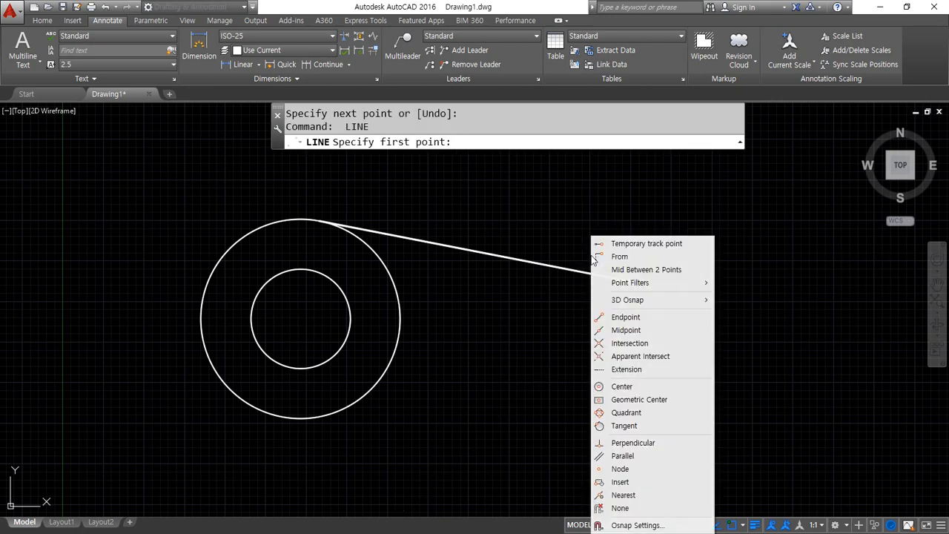
pyautogui.click(619, 425)
pyautogui.click(316, 416)
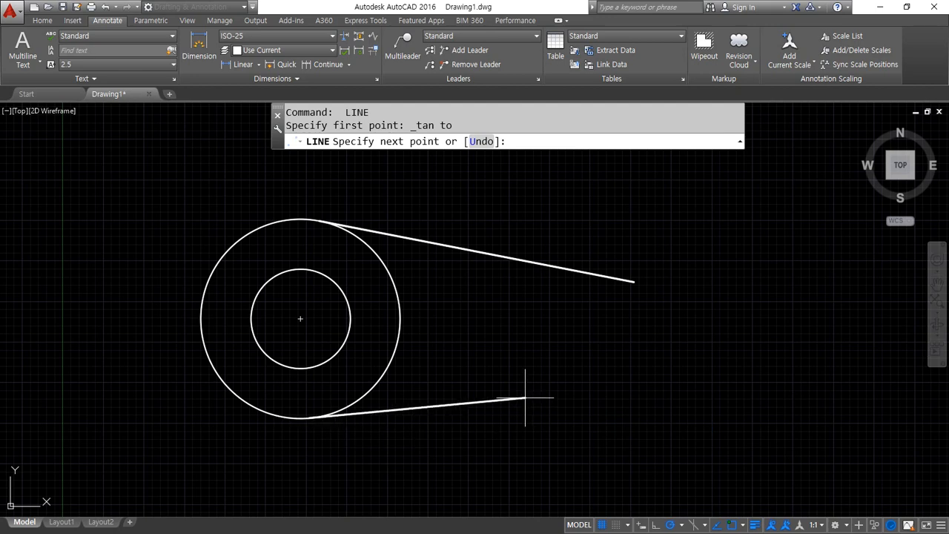
pyautogui.click(632, 282)
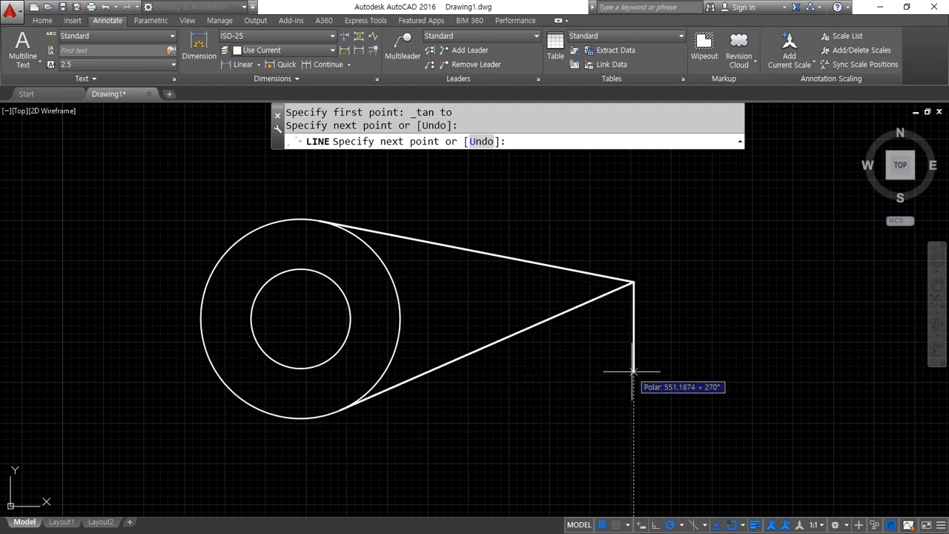
pyautogui.press('Return')
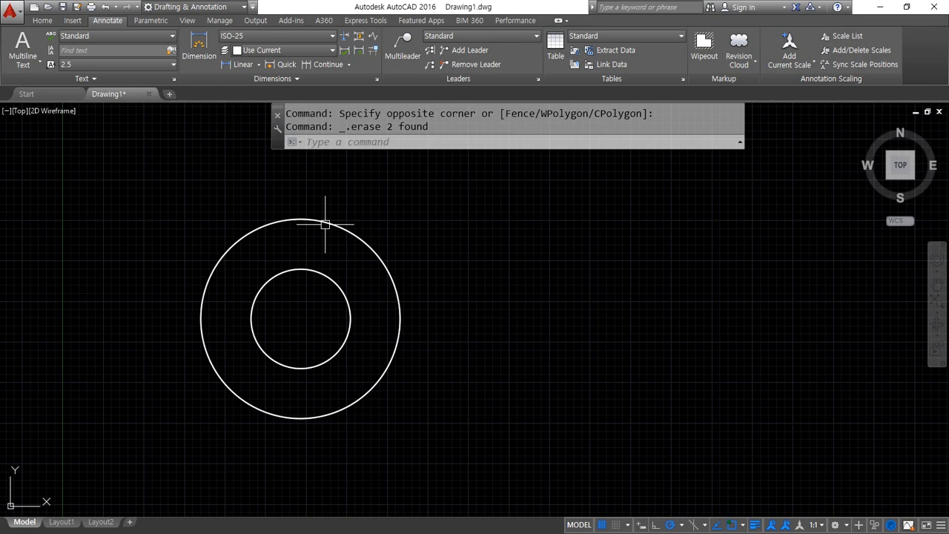
# Draw a small circle to the right of the two concentric circles, and erase the inner concentric circle
pyautogui.write('c')
pyautogui.press('Return')
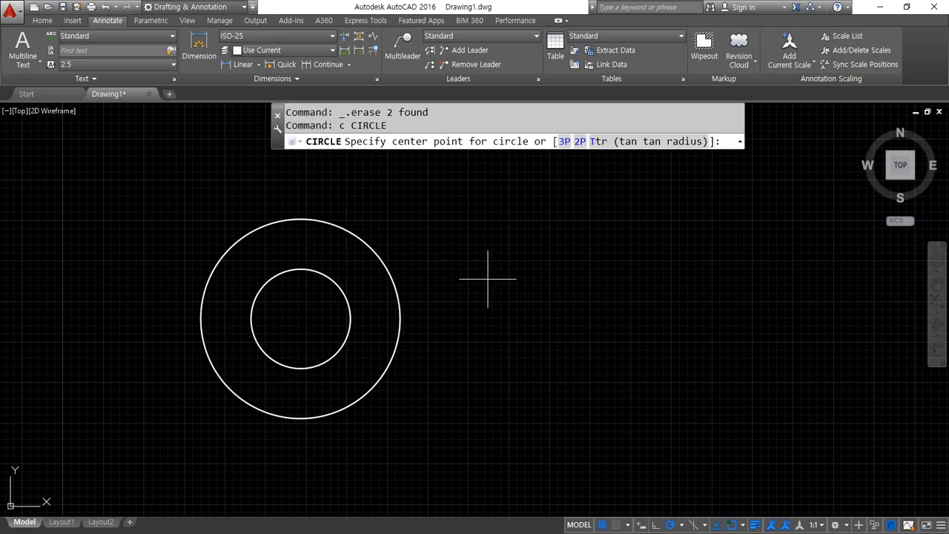
pyautogui.click(533, 319)
pyautogui.click(534, 287)
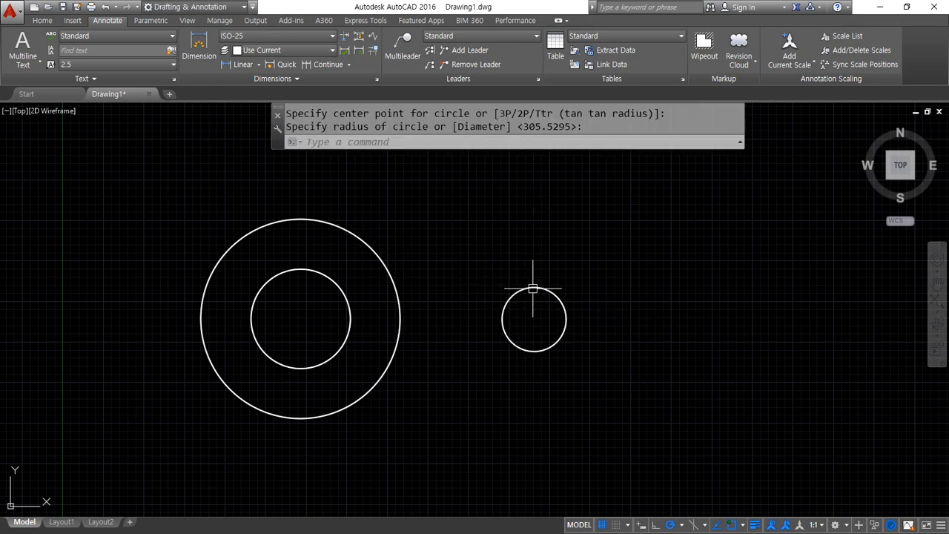
pyautogui.click(314, 271)
pyautogui.press('Delete')
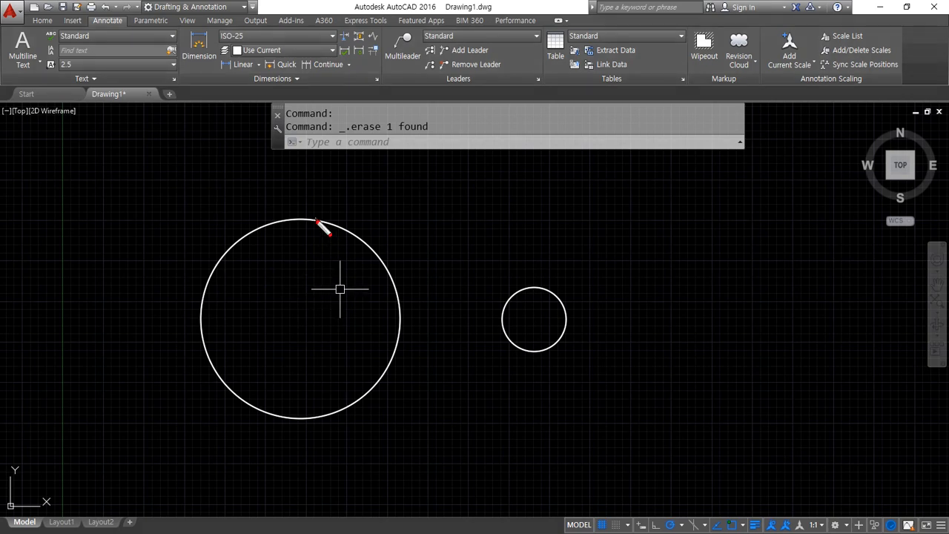
pyautogui.moveTo(374, 246); pyautogui.dragTo(551, 284)
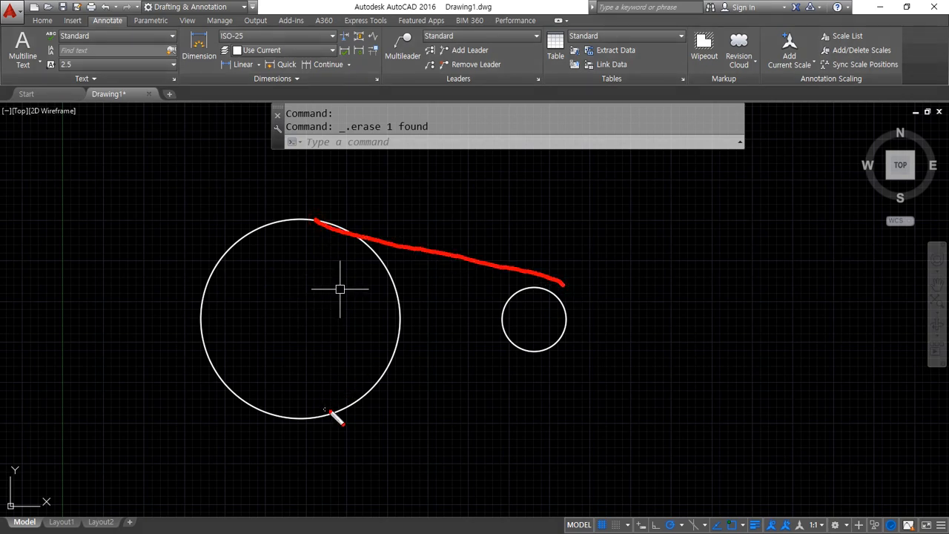
pyautogui.moveTo(329, 409); pyautogui.dragTo(556, 346)
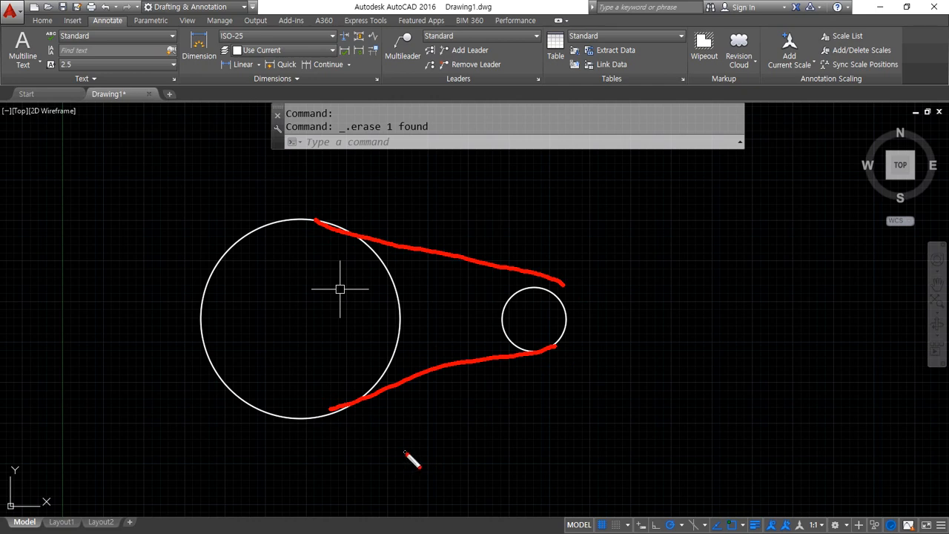
pyautogui.press('Escape')
# Draw a line from the large circle's top quadrant to the small circle's top quadrant, using one-time Quadrant snaps at both ends
pyautogui.write('l')
pyautogui.press('Return')
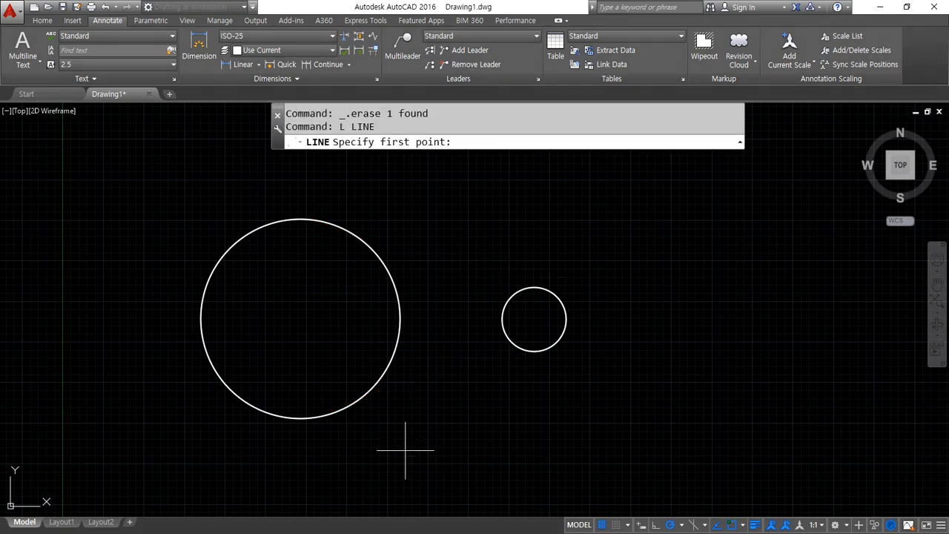
pyautogui.keyDown('shift'); pyautogui.rightClick(447, 239); pyautogui.keyUp('shift')
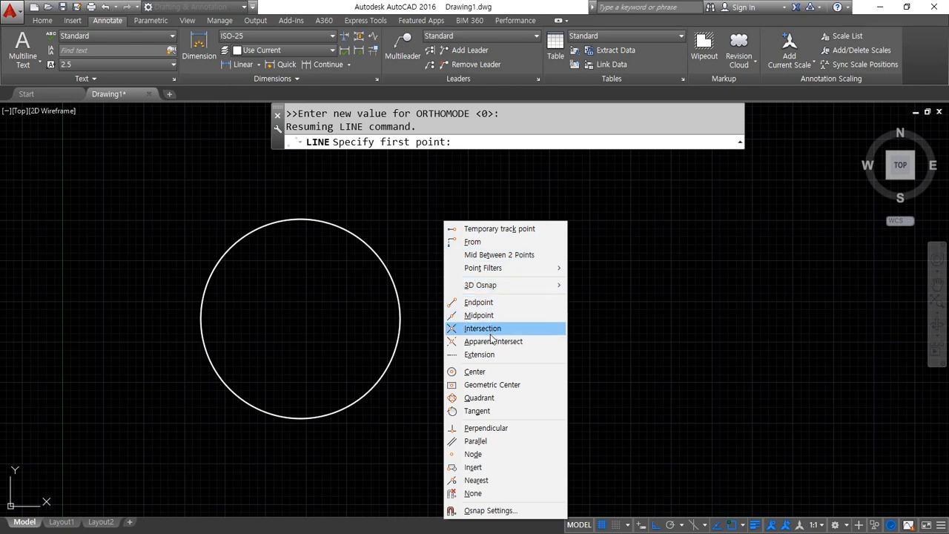
pyautogui.click(480, 398)
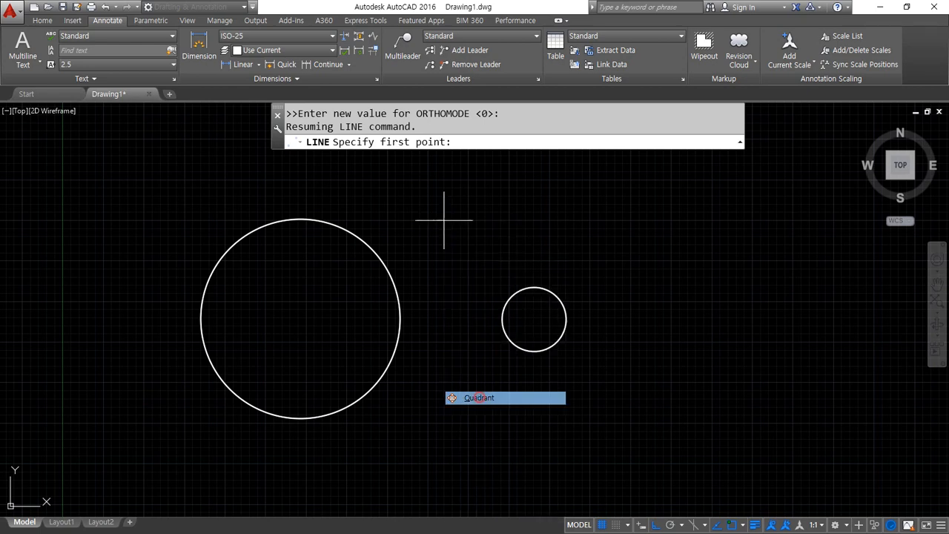
pyautogui.click(324, 226)
pyautogui.keyDown('shift'); pyautogui.rightClick(416, 221); pyautogui.keyUp('shift')
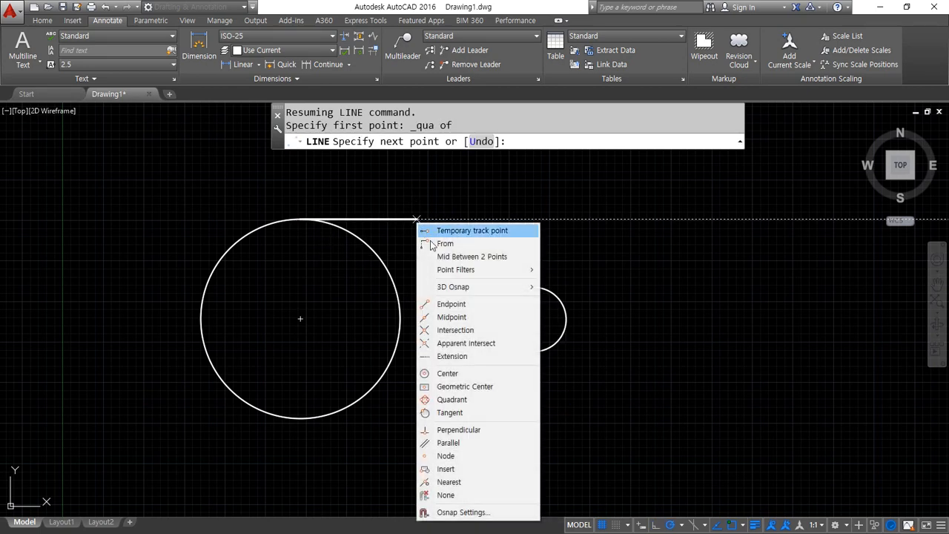
pyautogui.click(463, 399)
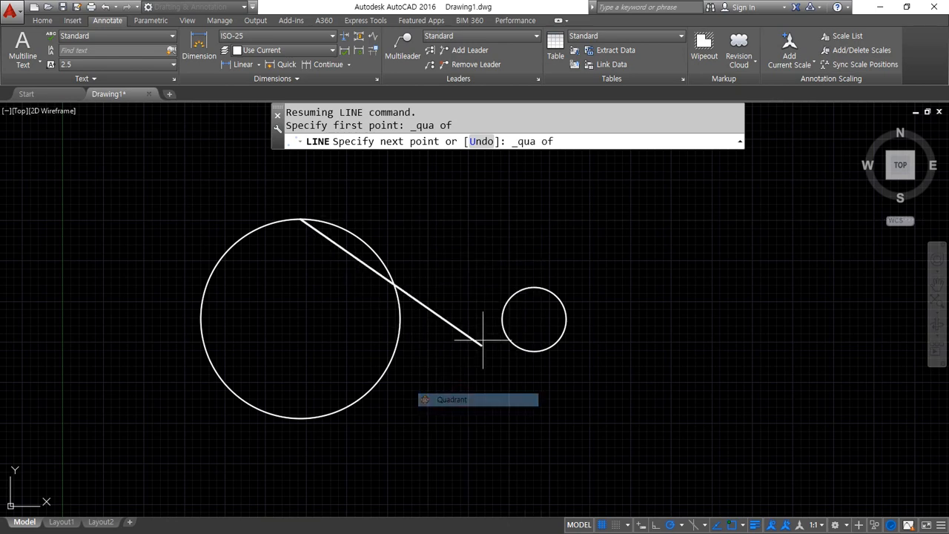
pyautogui.click(532, 288)
pyautogui.press('Return')
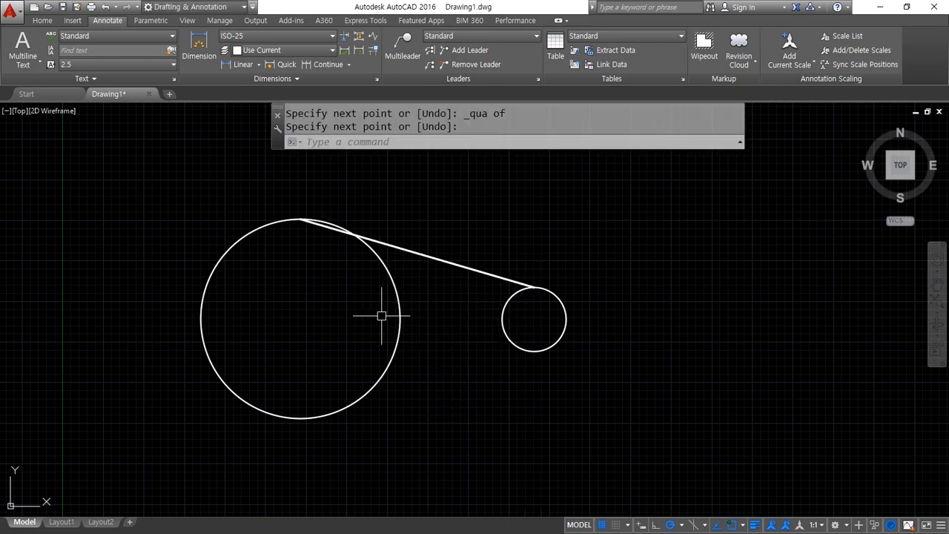
# Examine closely where the quadrant-to-quadrant line meets the large circle and the small circle
pyautogui.scroll(5, 311, 245)
pyautogui.moveTo(372, 234); pyautogui.dragTo(280, 291, button='middle')
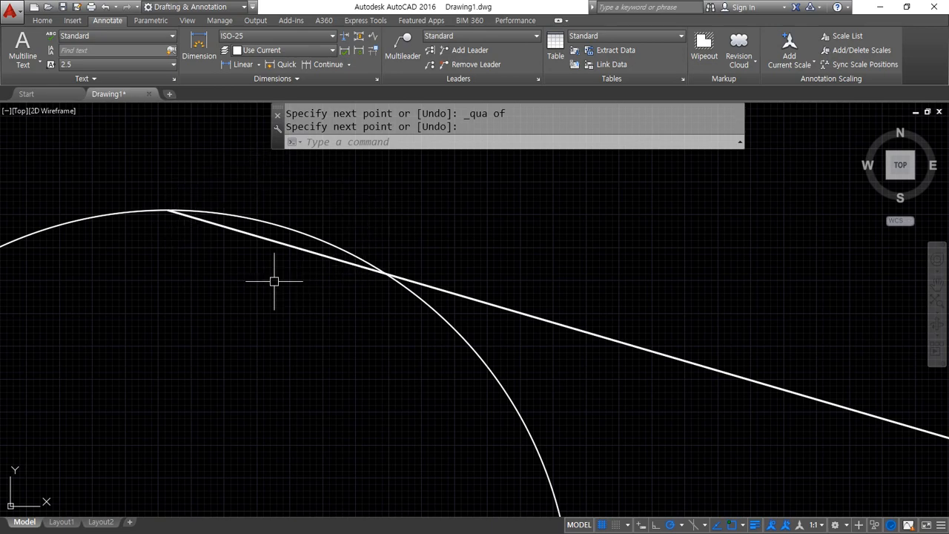
pyautogui.scroll(-4, 380, 271)
pyautogui.moveTo(582, 313); pyautogui.dragTo(388, 283, button='middle')
pyautogui.scroll(5, 476, 312)
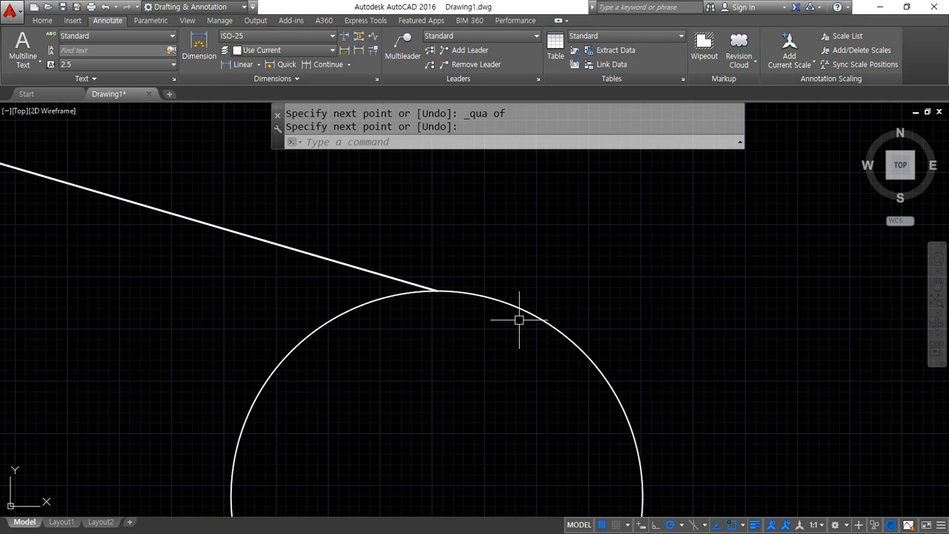
pyautogui.scroll(-7, 518, 319)
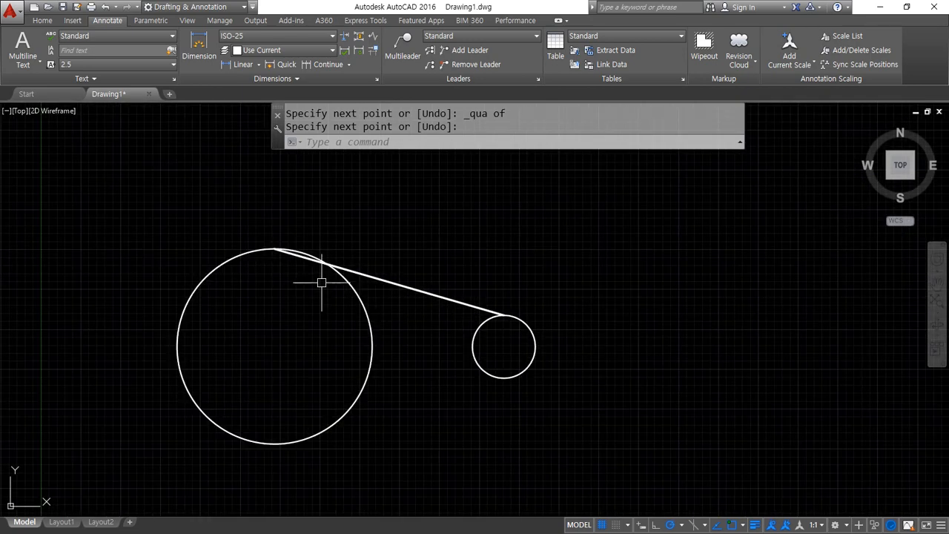
# Draw a line touching the upper sides of the large and small circles, using one-time Tangent snaps at both ends
pyautogui.press('Return')
pyautogui.write('l')
pyautogui.press('Return')
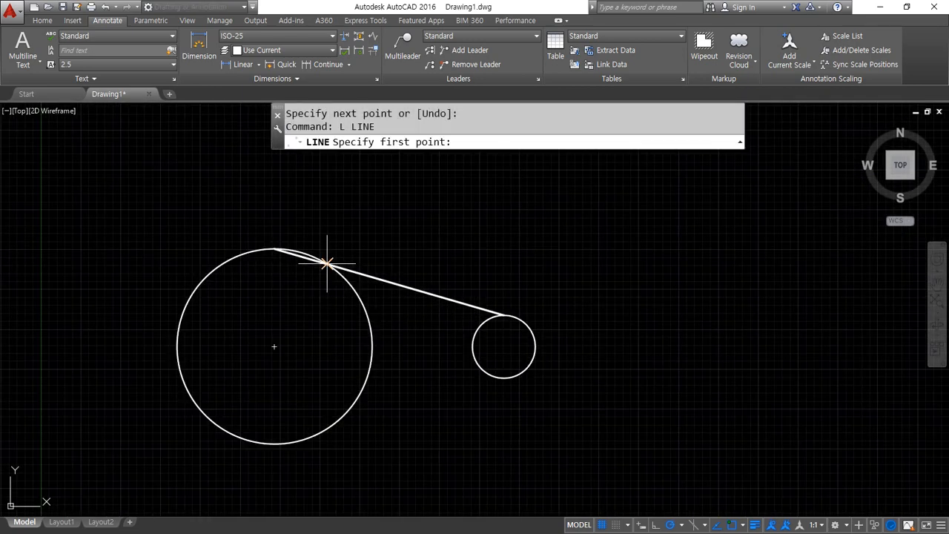
pyautogui.keyDown('shift'); pyautogui.rightClick(388, 226); pyautogui.keyUp('shift')
pyautogui.click(453, 415)
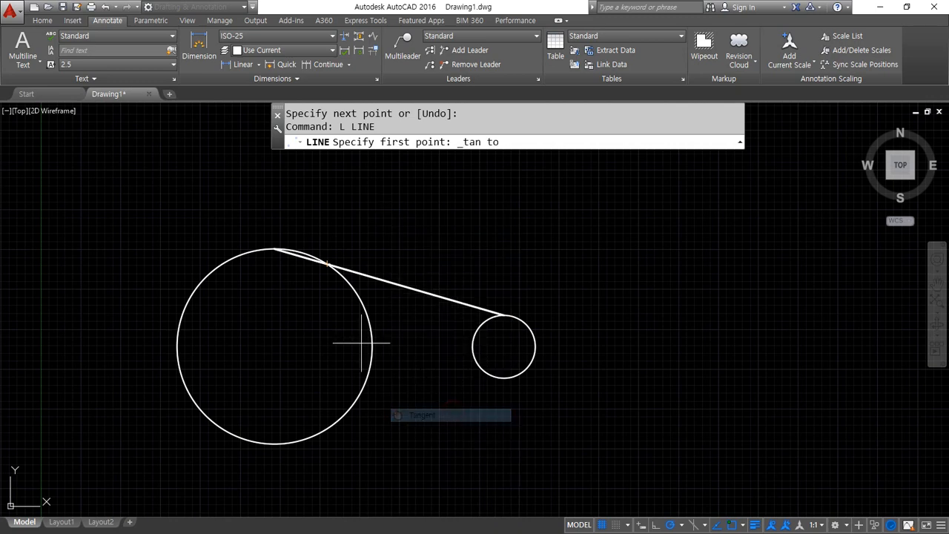
pyautogui.click(216, 259)
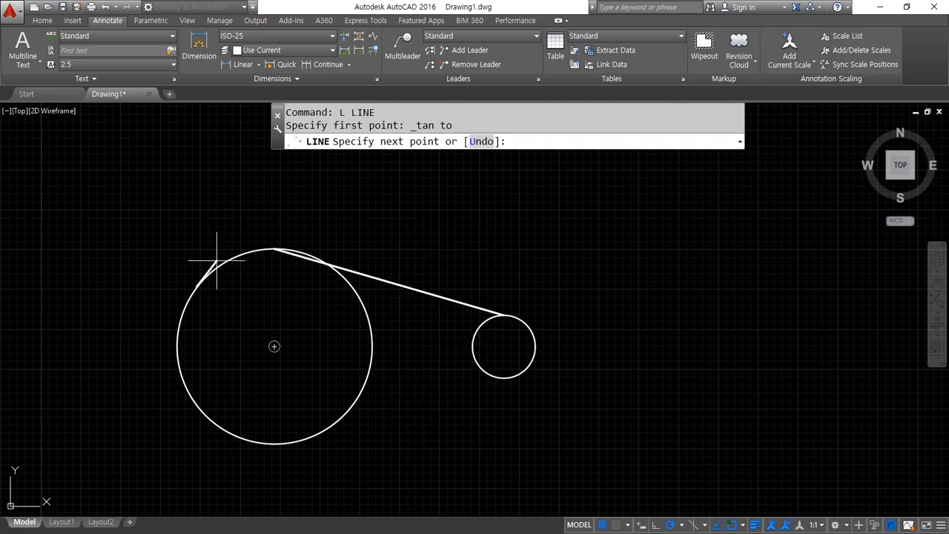
pyautogui.keyDown('shift'); pyautogui.rightClick(368, 179); pyautogui.keyUp('shift')
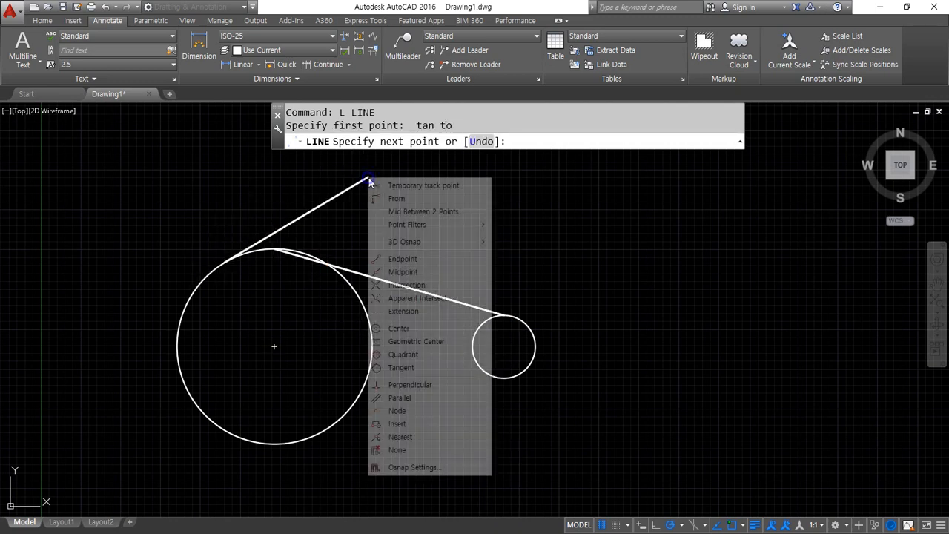
pyautogui.click(415, 366)
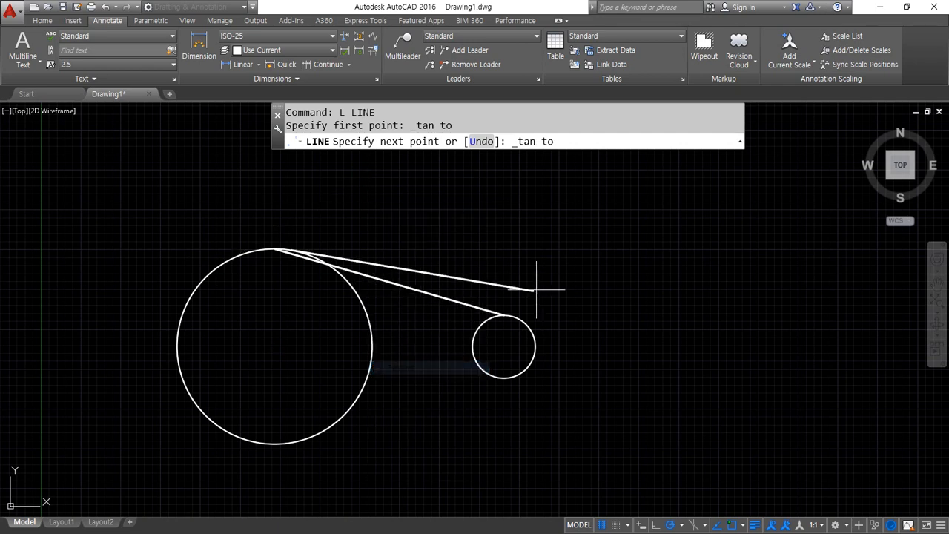
pyautogui.click(523, 325)
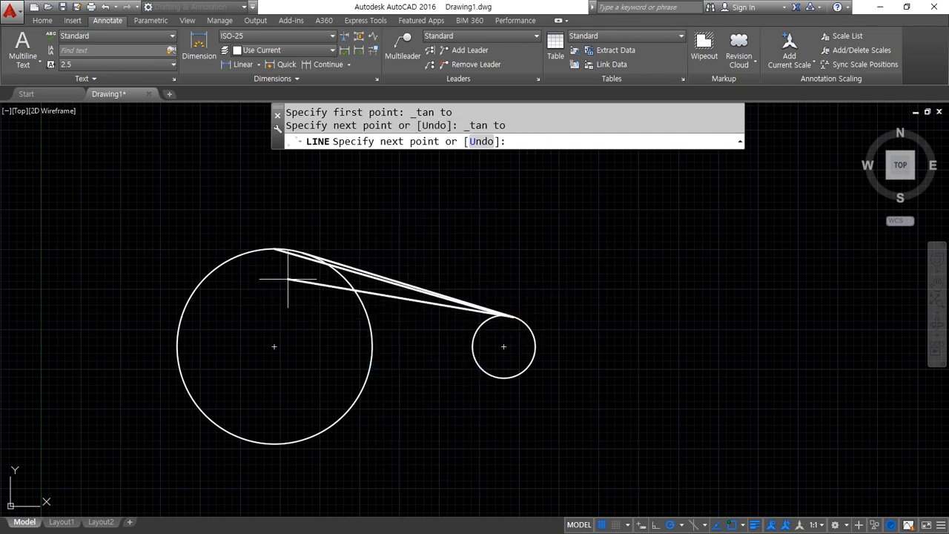
pyautogui.press('Return')
# Compare how the tangent line and the quadrant line meet the large circle and the small circle
pyautogui.scroll(4, 292, 281)
pyautogui.scroll(3, 291, 280)
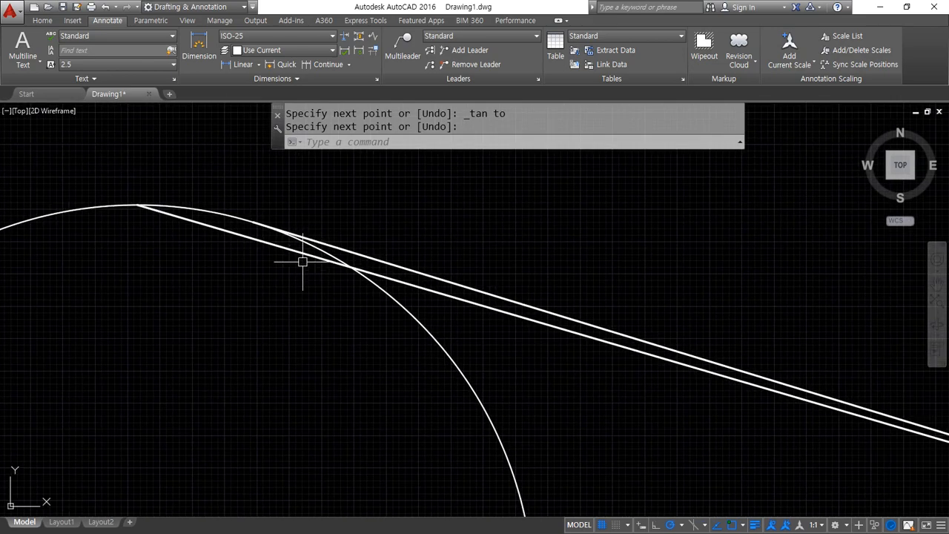
pyautogui.moveTo(623, 332); pyautogui.dragTo(242, 221, button='middle')
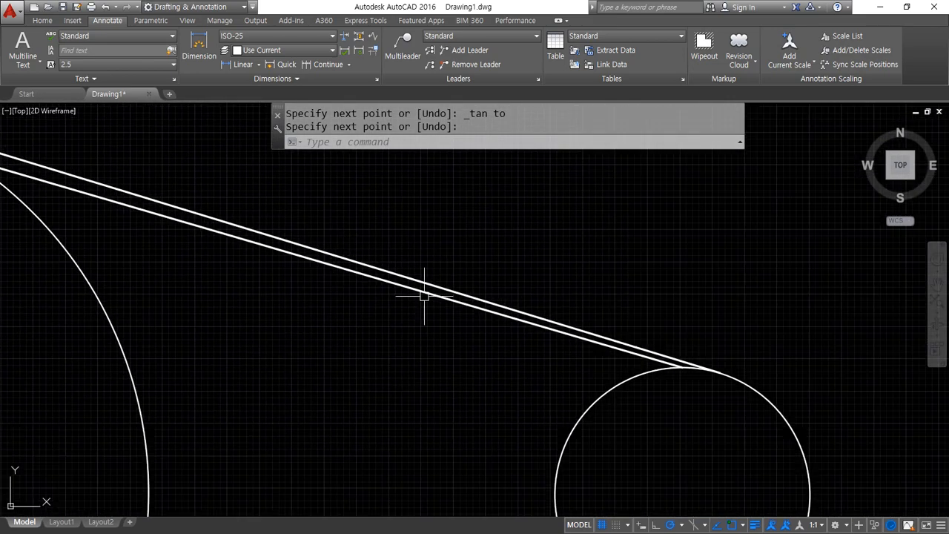
pyautogui.scroll(5, 714, 362)
pyautogui.scroll(2, 695, 426)
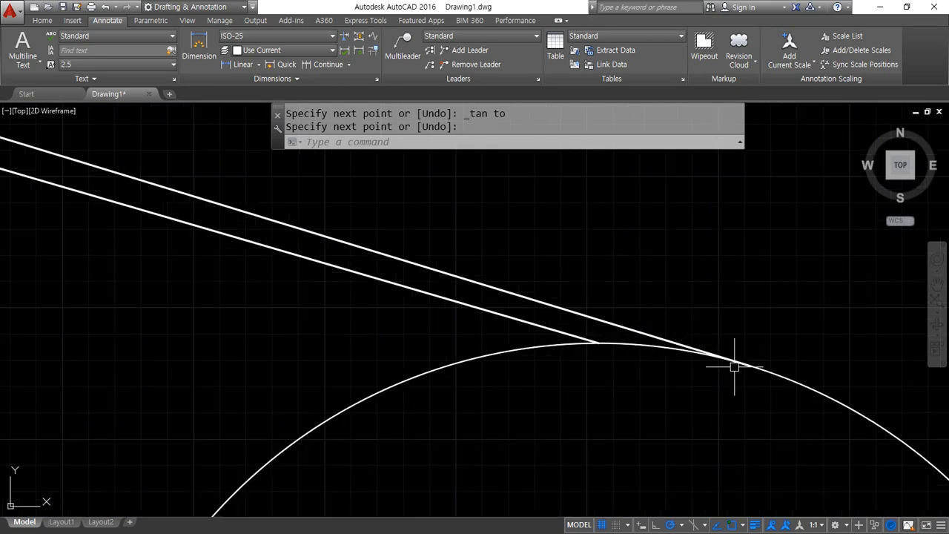
pyautogui.scroll(-6, 702, 375)
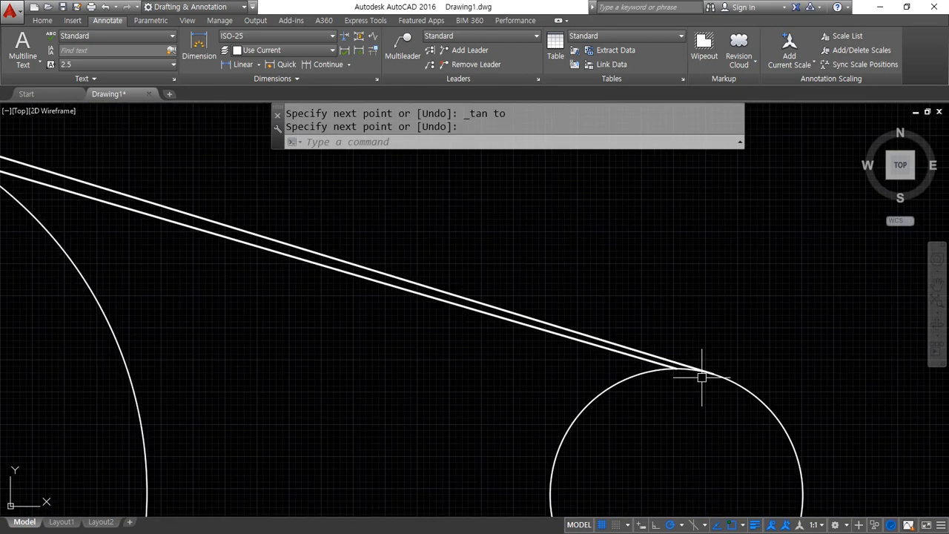
pyautogui.moveTo(132, 282); pyautogui.dragTo(249, 279, button='middle')
pyautogui.scroll(-2, 247, 279)
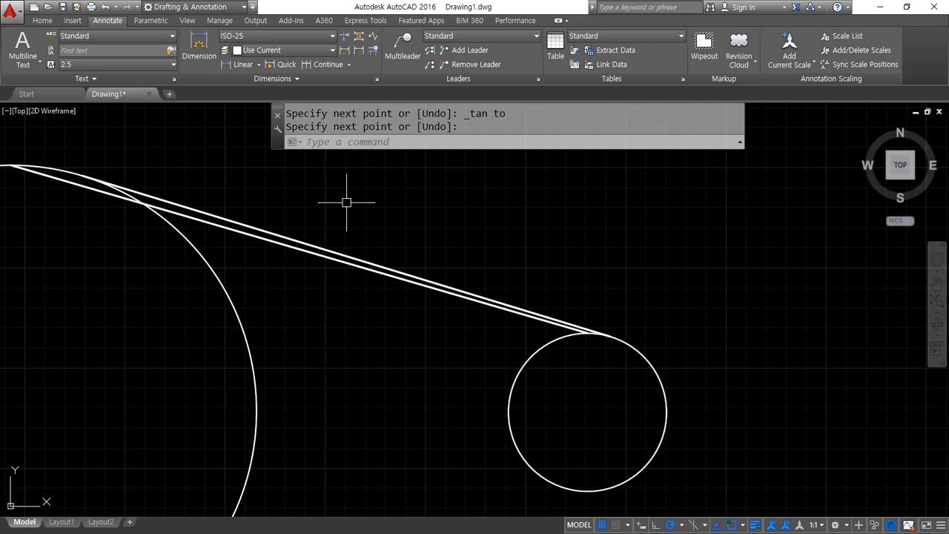
# Erase both circles together with the quadrant line and the tangent line
pyautogui.scroll(-2, 563, 141)
pyautogui.click(614, 381)
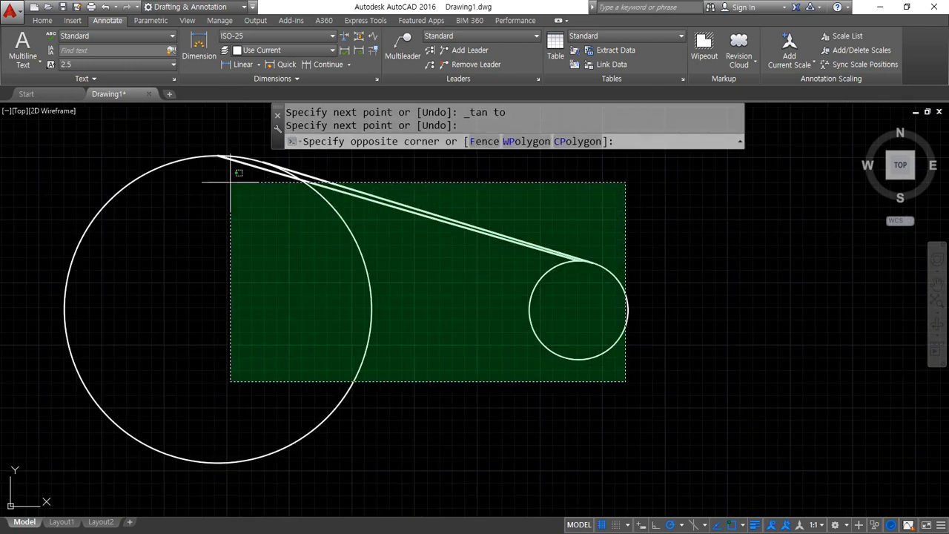
pyautogui.click(223, 184)
pyautogui.press('Delete')
# Draw a long horizontal line and a vertical line that crosses it slightly off its middle
pyautogui.write('L')
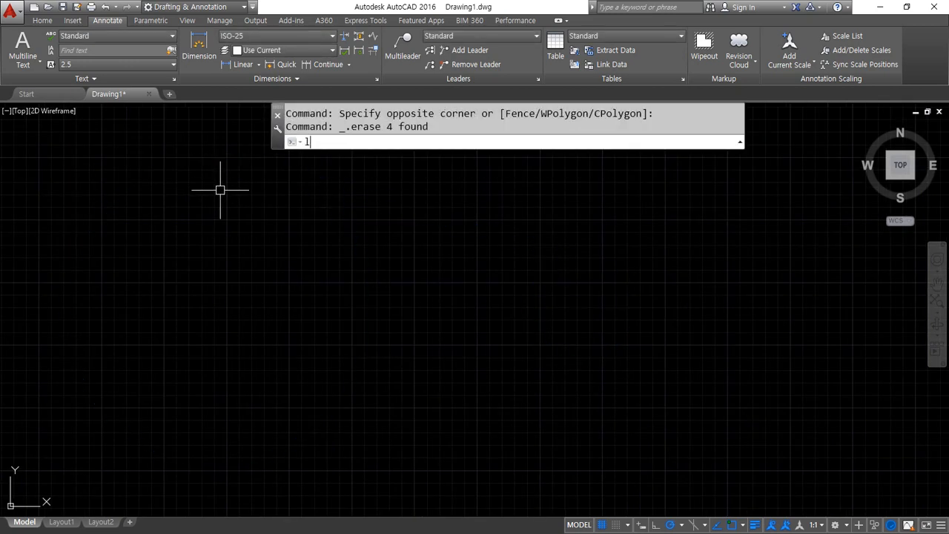
pyautogui.press('Return')
pyautogui.click(195, 304)
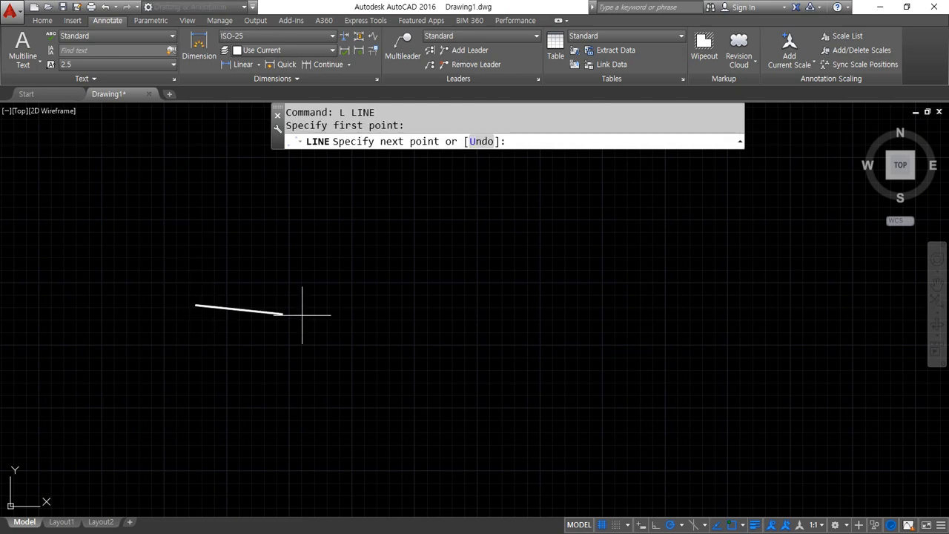
pyautogui.click(630, 304)
pyautogui.press('Return')
pyautogui.press('Return')
pyautogui.click(393, 186)
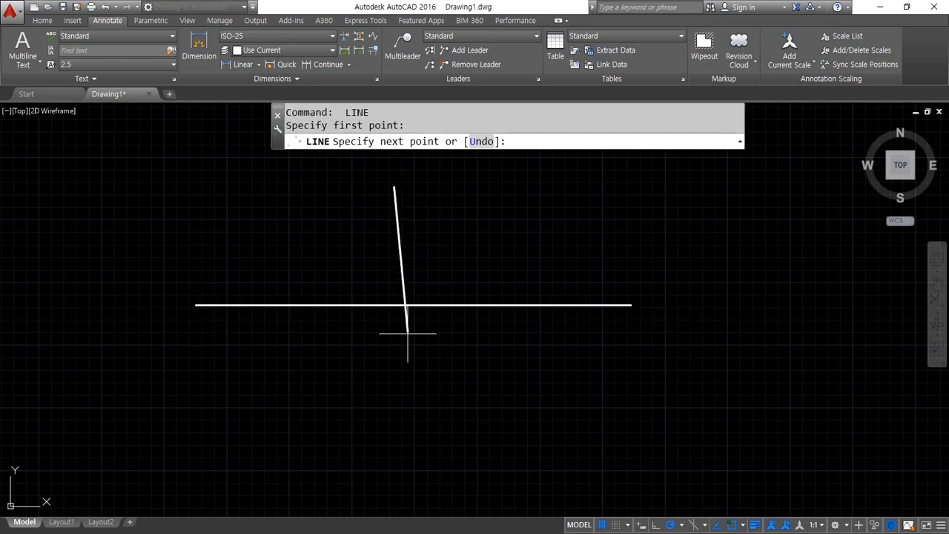
pyautogui.click(394, 404)
pyautogui.press('Return')
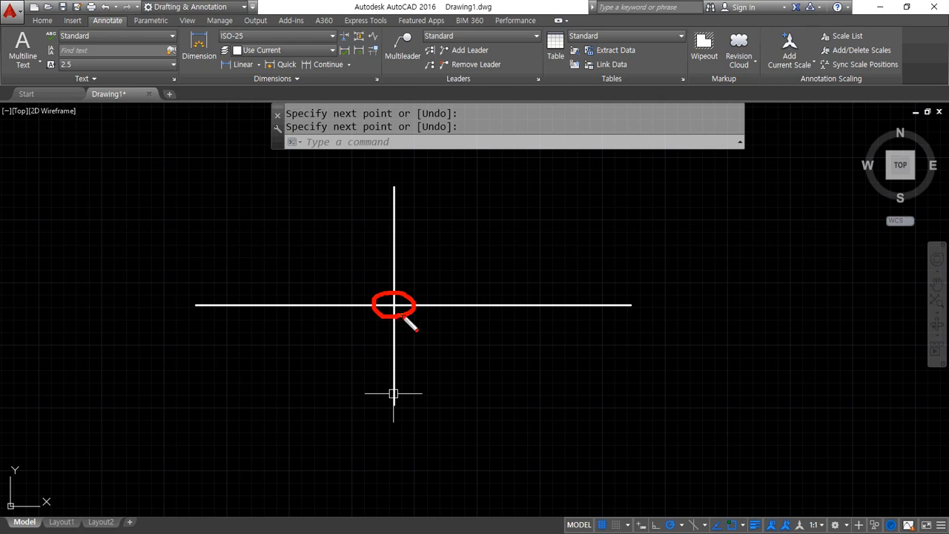
pyautogui.moveTo(401, 315); pyautogui.dragTo(367, 288)
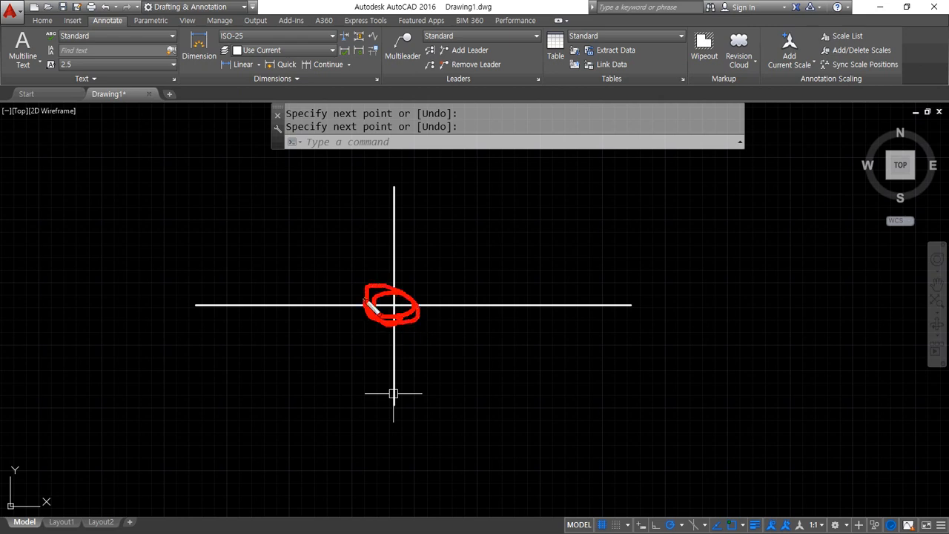
pyautogui.press('Escape')
# Draw a diagonal line from the crossing of the two lines with a one-time Intersection snap, and erase it
pyautogui.write('l')
pyautogui.press('Return')
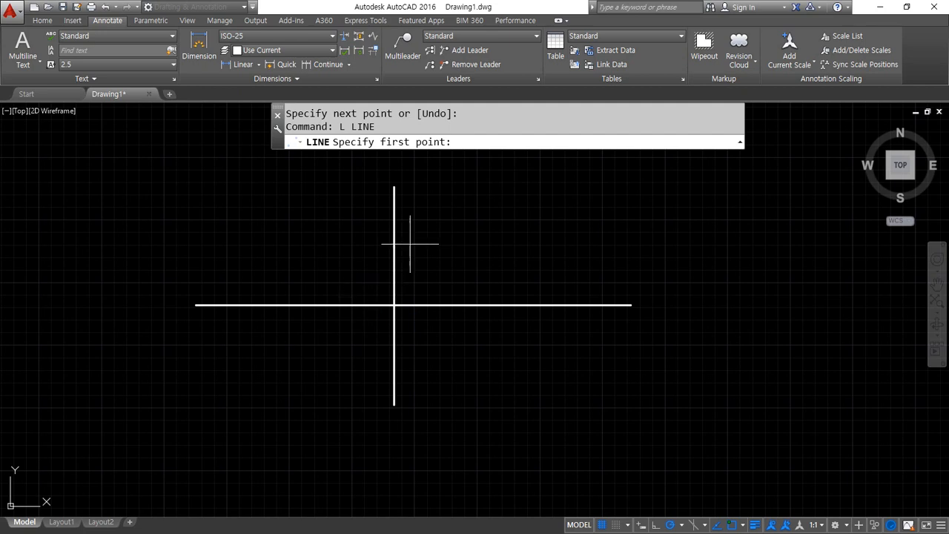
pyautogui.keyDown('shift'); pyautogui.rightClick(499, 186); pyautogui.keyUp('shift')
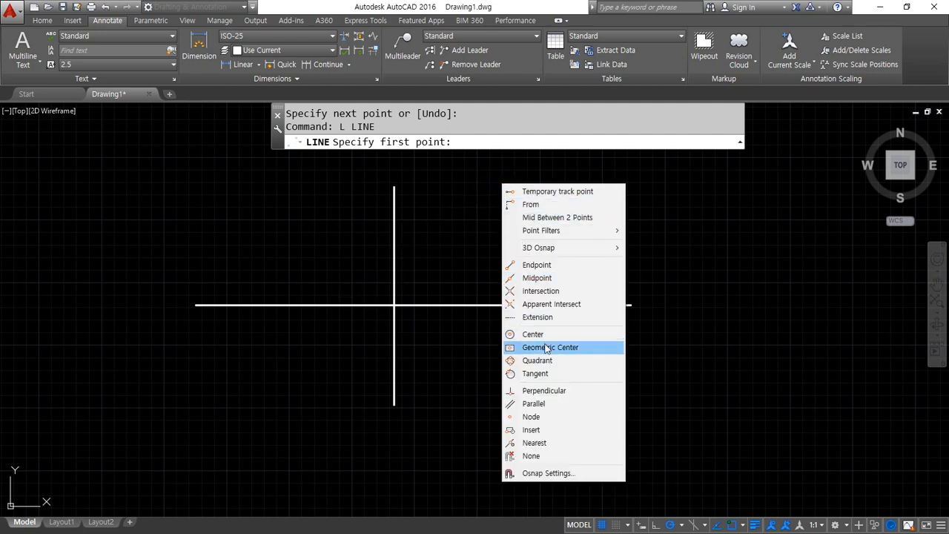
pyautogui.click(560, 292)
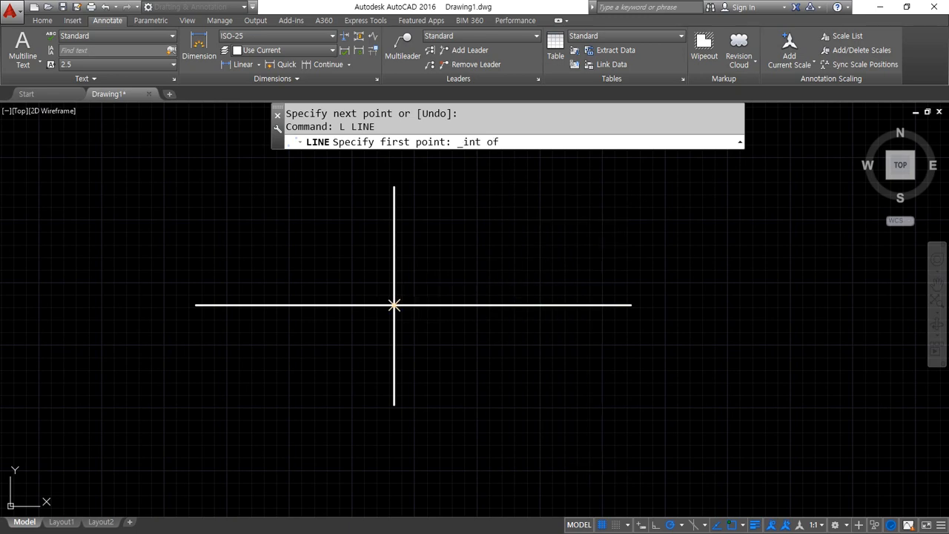
pyautogui.click(393, 305)
pyautogui.click(528, 201)
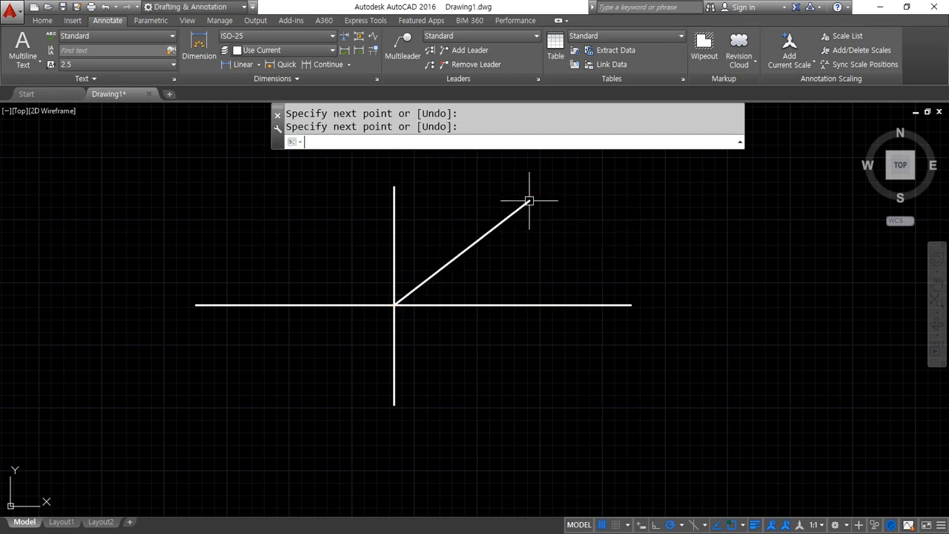
pyautogui.rightClick(528, 200)
pyautogui.click(552, 217)
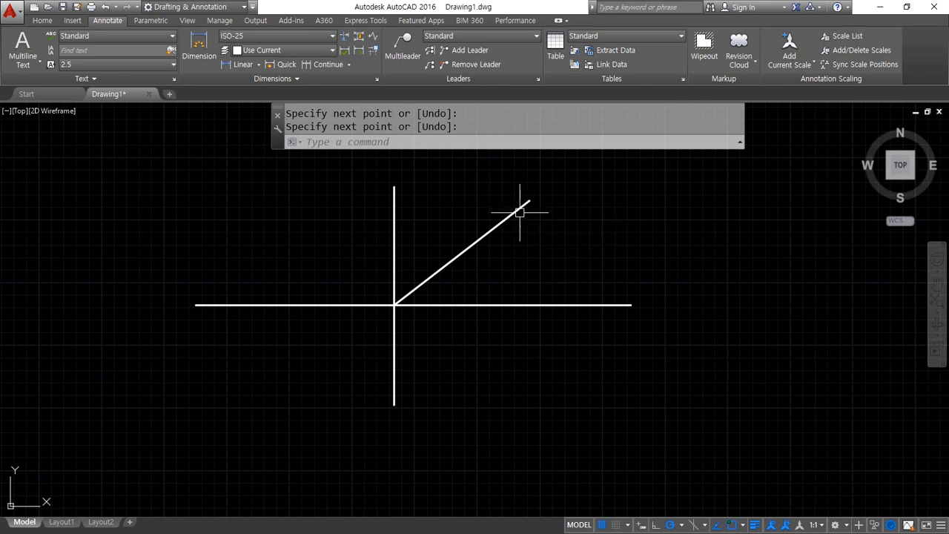
pyautogui.click(507, 217)
pyautogui.press('Delete')
# Draw a circle of radius about 356 centred on the crossing of the two lines, using a one-time Intersection snap
pyautogui.write('c')
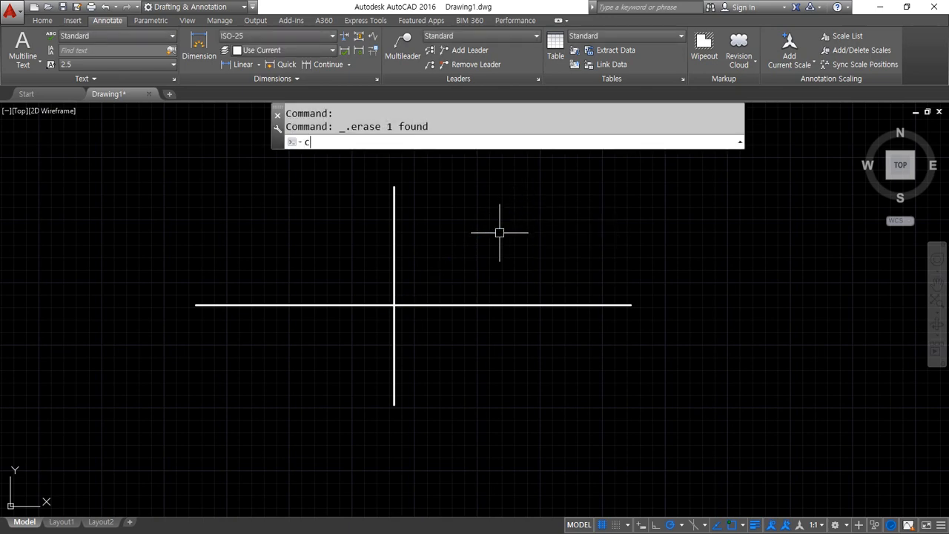
pyautogui.press('Return')
pyautogui.keyDown('shift'); pyautogui.rightClick(490, 186); pyautogui.keyUp('shift')
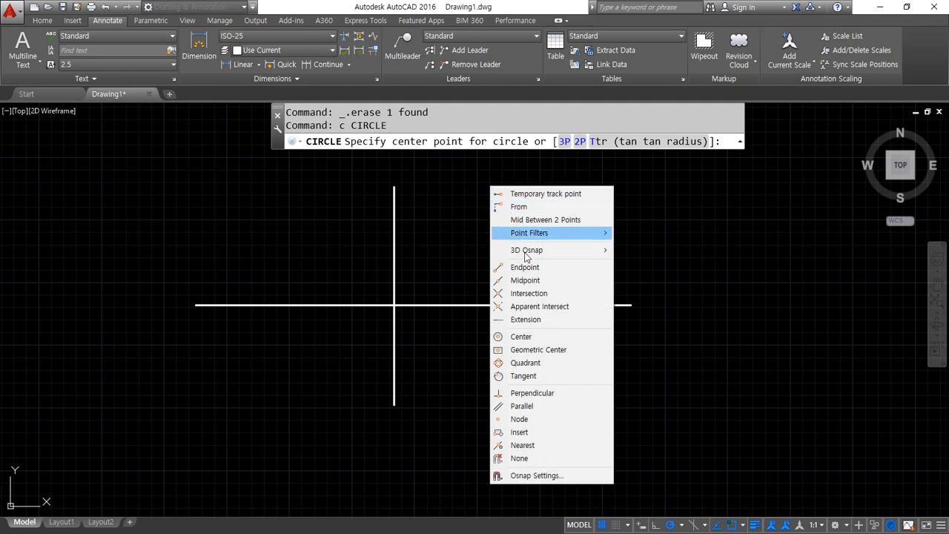
pyautogui.click(540, 295)
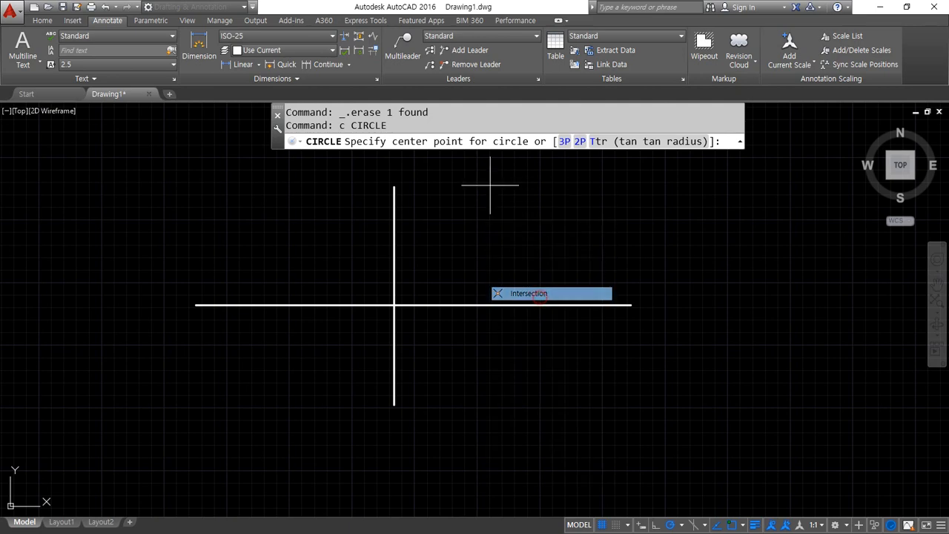
pyautogui.click(394, 304)
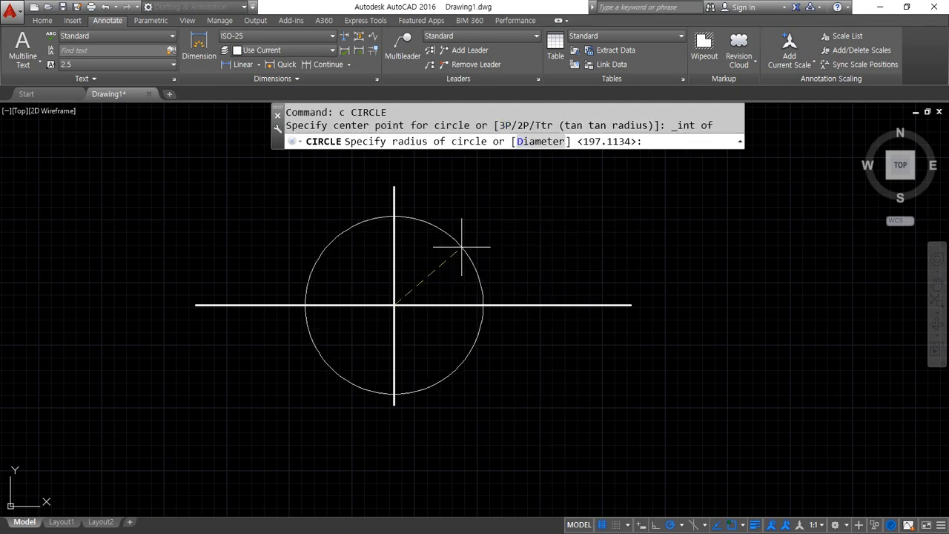
pyautogui.click(462, 249)
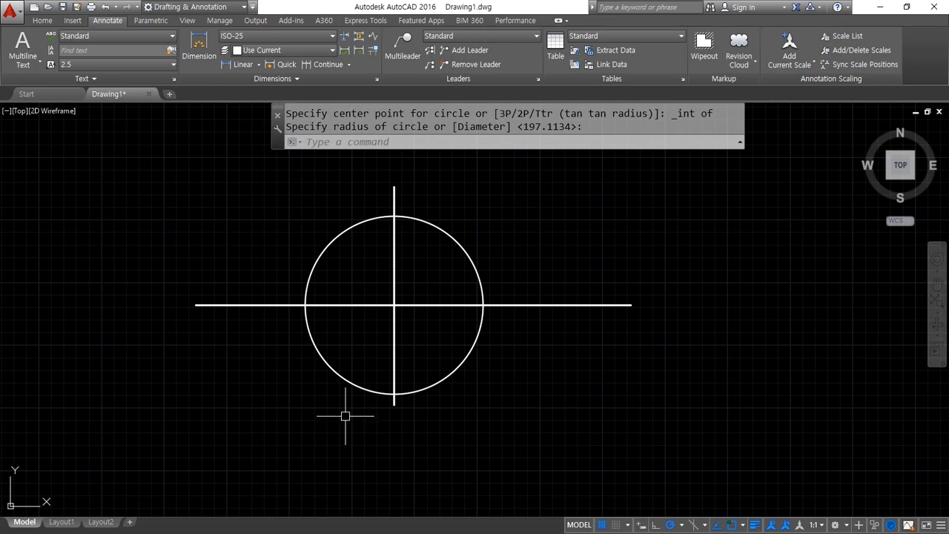
# Erase the circle centred on the crossing, keeping the horizontal and vertical lines
pyautogui.rightClick(407, 249)
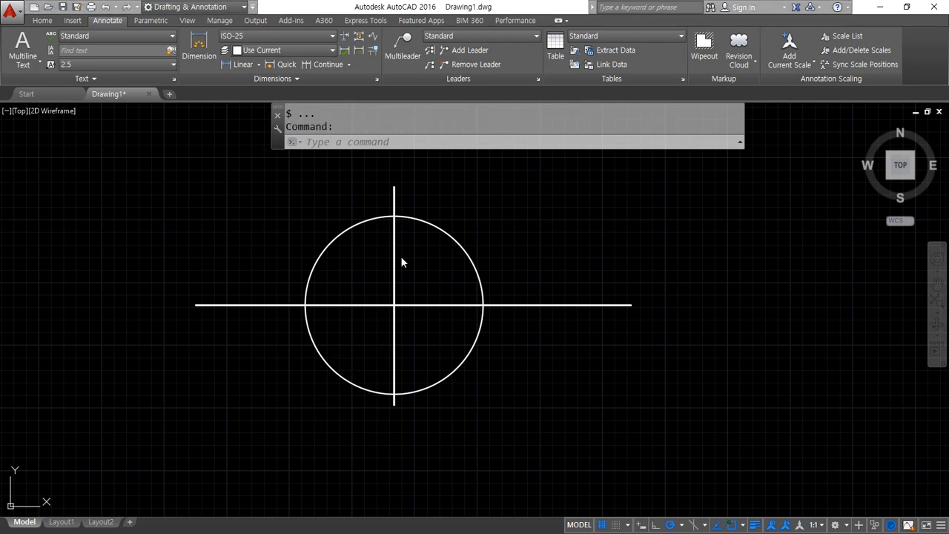
pyautogui.click(480, 237)
pyautogui.click(433, 272)
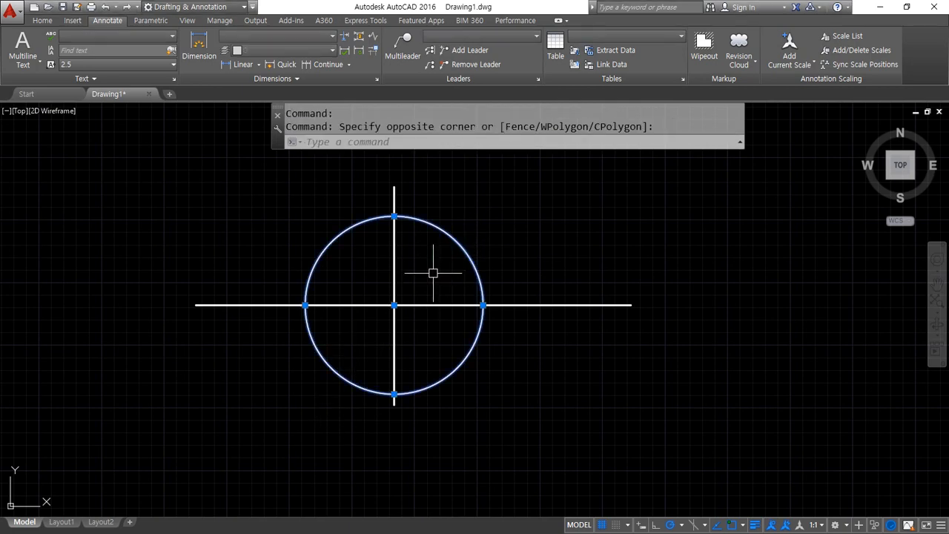
pyautogui.press('Delete')
# Draw a large circle centred on the crossing, using a one-time Intersection snap defined by picking the vertical and horizontal lines separately
pyautogui.write('c')
pyautogui.press('Return')
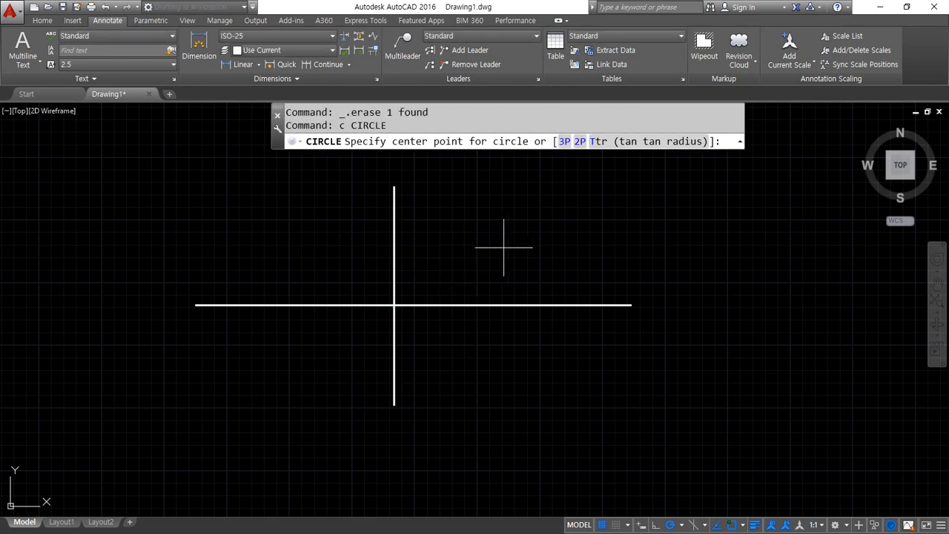
pyautogui.keyDown('shift'); pyautogui.rightClick(527, 176); pyautogui.keyUp('shift')
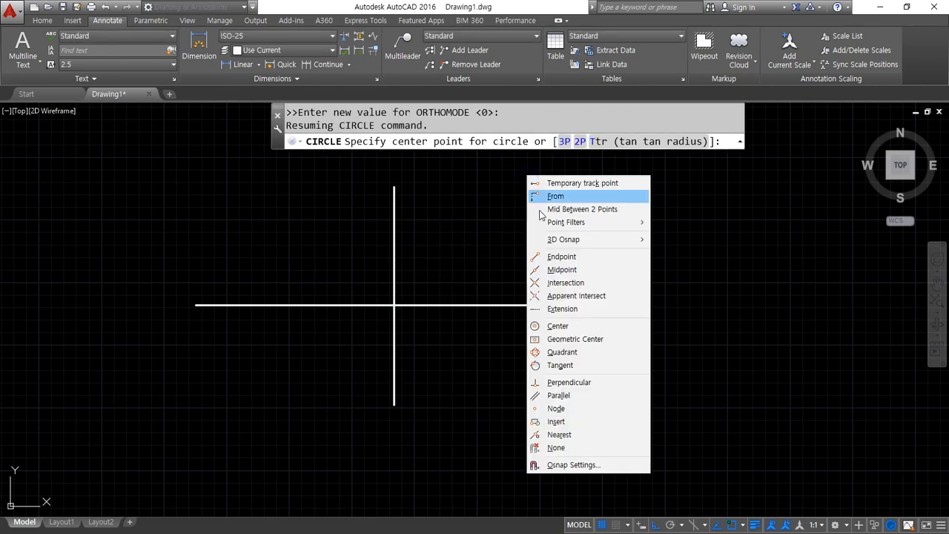
pyautogui.click(565, 283)
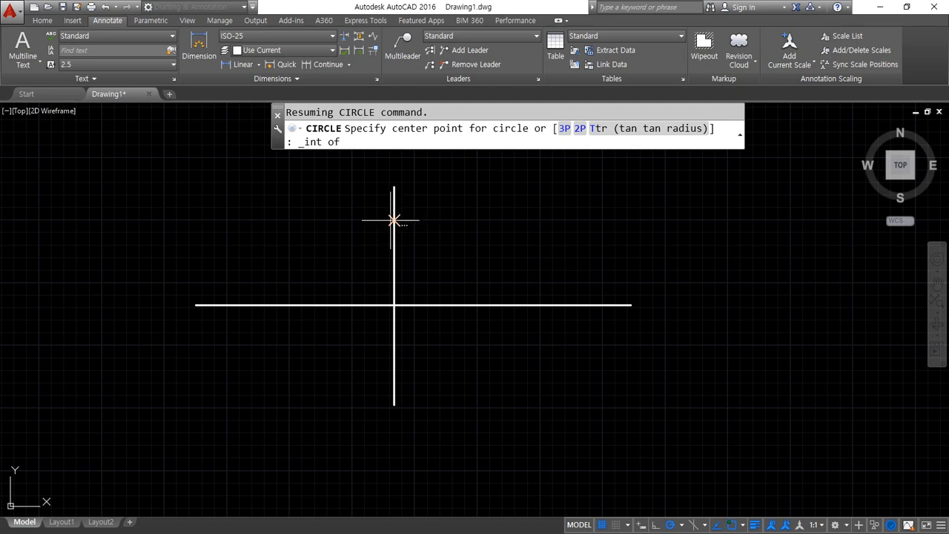
pyautogui.click(395, 205)
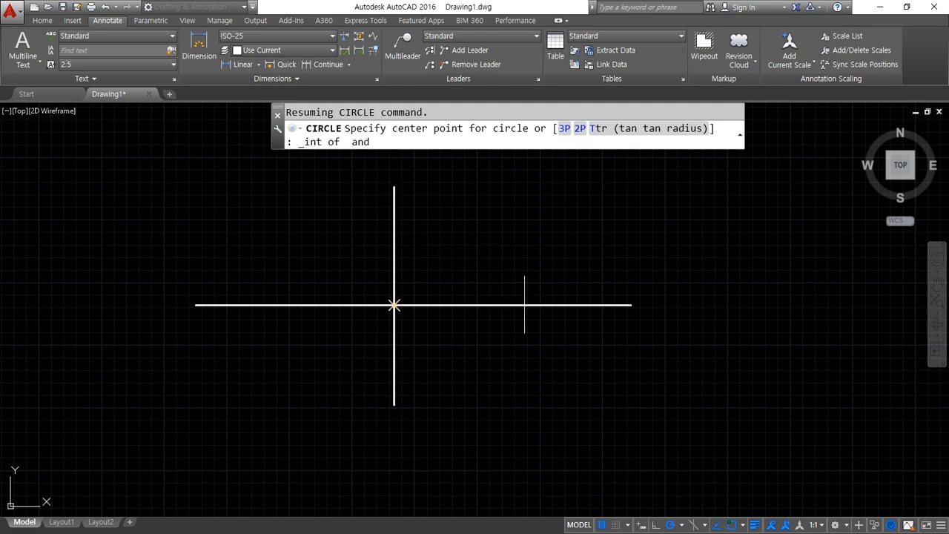
pyautogui.click(527, 305)
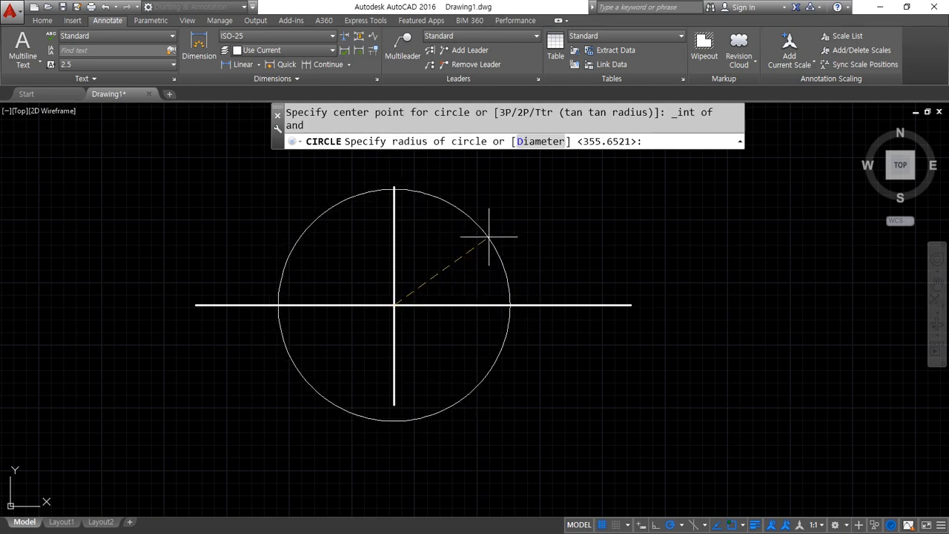
pyautogui.click(508, 206)
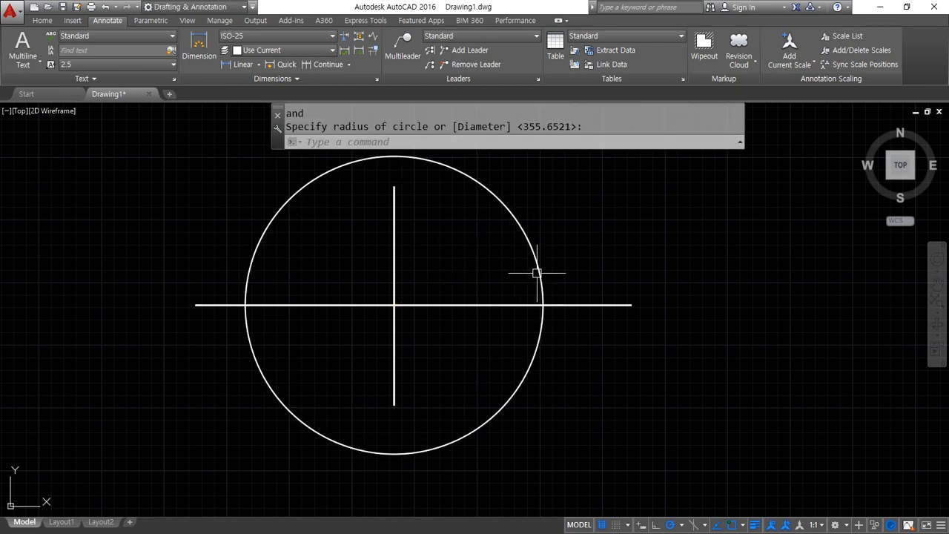
# Check which running object snap modes are enabled
pyautogui.moveTo(537, 272)
pyautogui.click(742, 525)
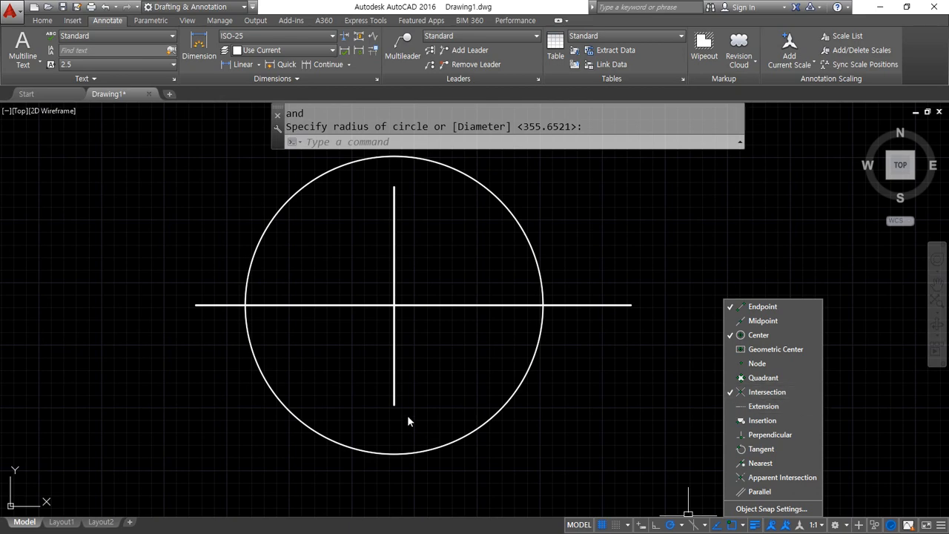
pyautogui.press('Escape')
pyautogui.write('l')
pyautogui.press('Return')
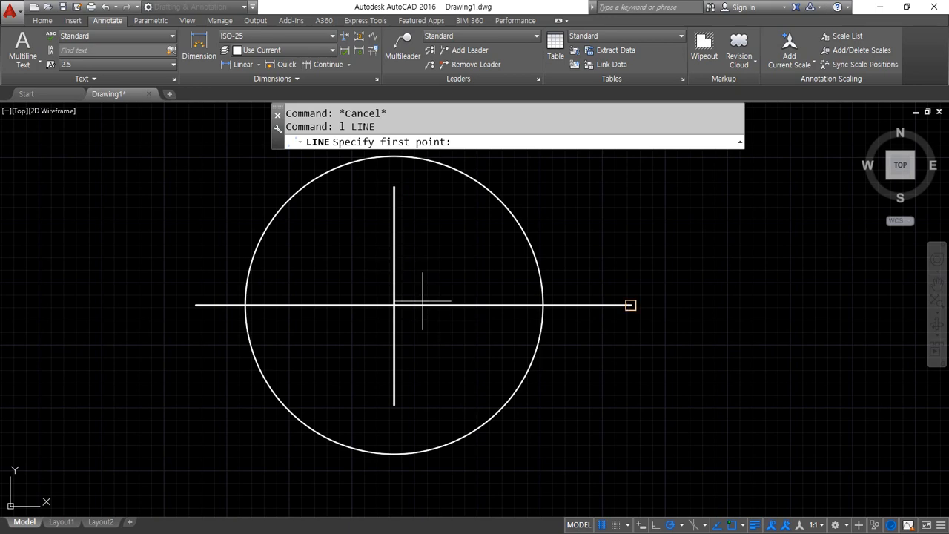
pyautogui.press('Escape')
# Draw a line from the crossing diagonally up to the right inside the circle, using the INT snap override on the vertical and horizontal lines
pyautogui.write('L')
pyautogui.press('Return')
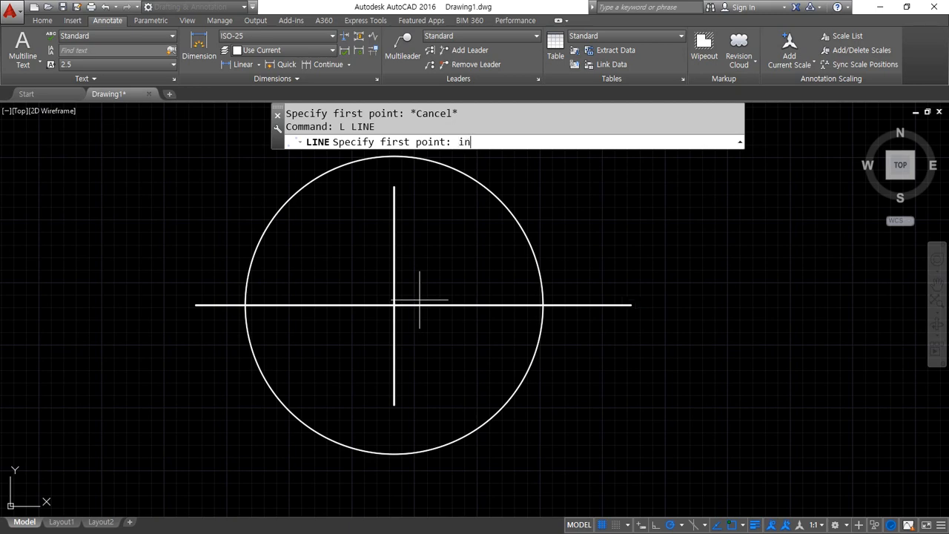
pyautogui.write('int')
pyautogui.press('Return')
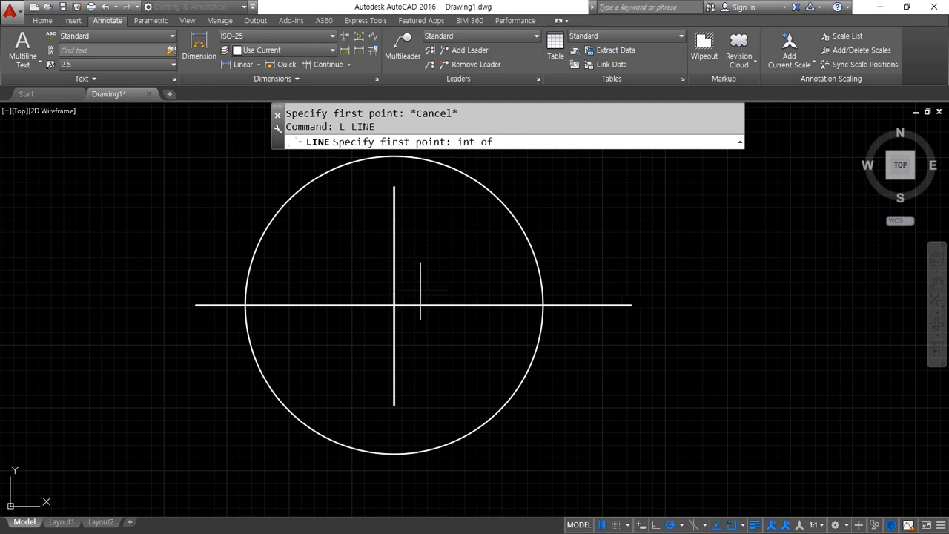
pyautogui.click(393, 254)
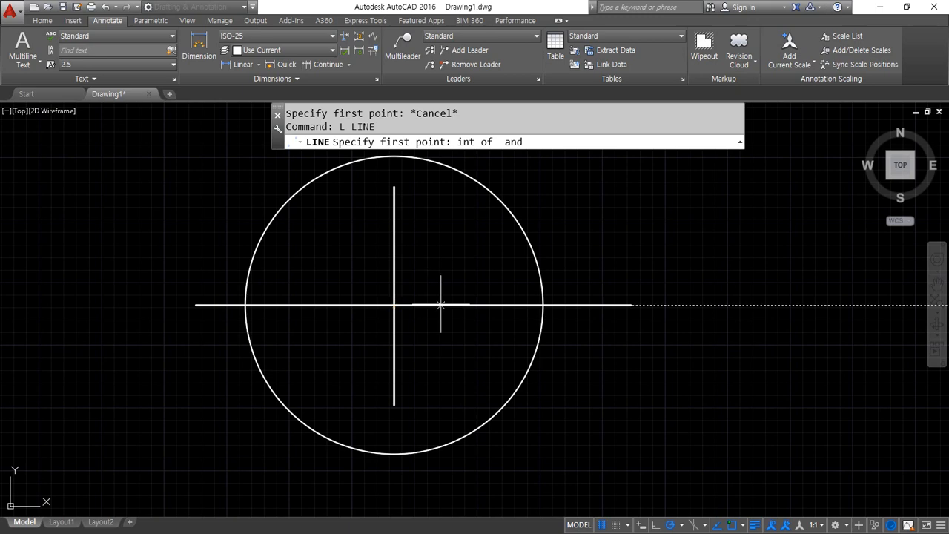
pyautogui.click(436, 304)
pyautogui.click(453, 245)
pyautogui.press('Return')
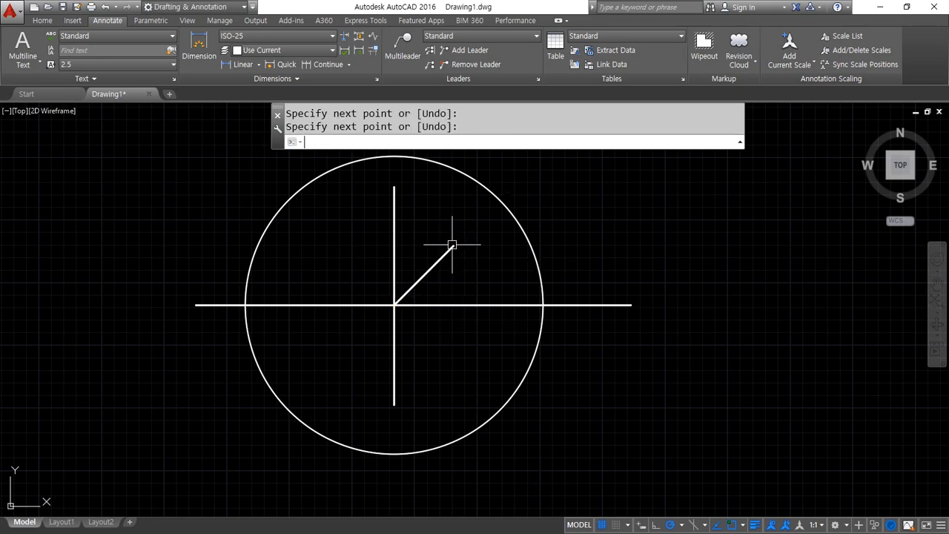
# Draw a line from the crossing diagonally up to the left inside the circle, starting with a one-time Intersection snap on the two lines
pyautogui.press('Return')
pyautogui.keyDown('shift'); pyautogui.rightClick(588, 179); pyautogui.keyUp('shift')
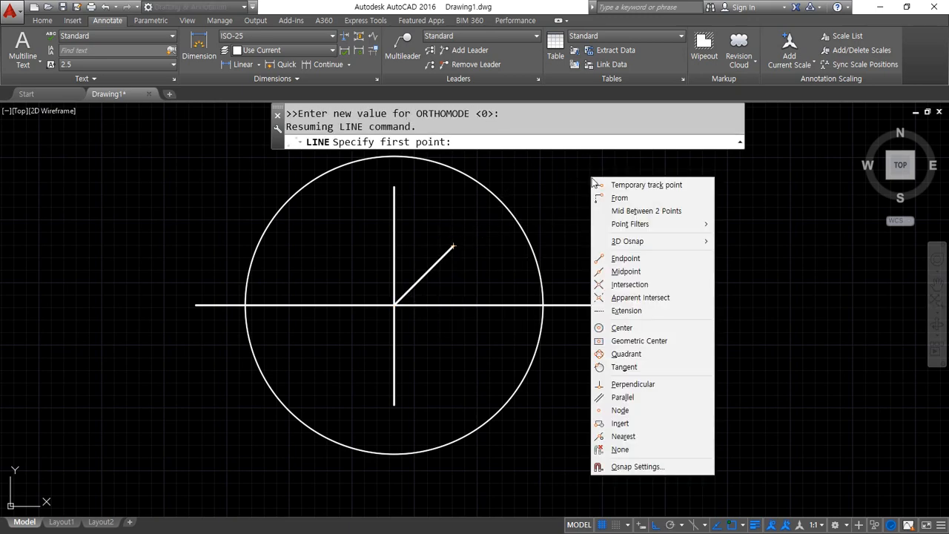
pyautogui.click(616, 286)
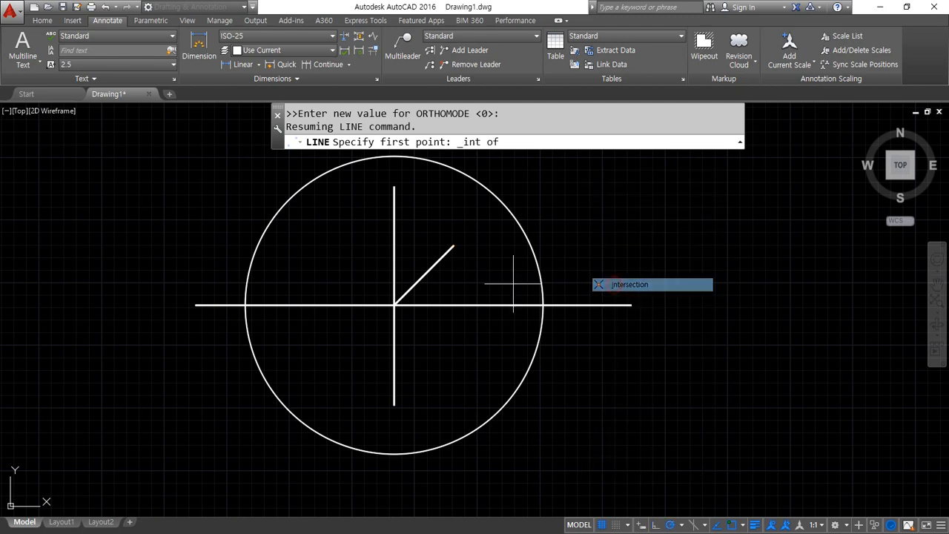
pyautogui.click(393, 250)
pyautogui.click(393, 304)
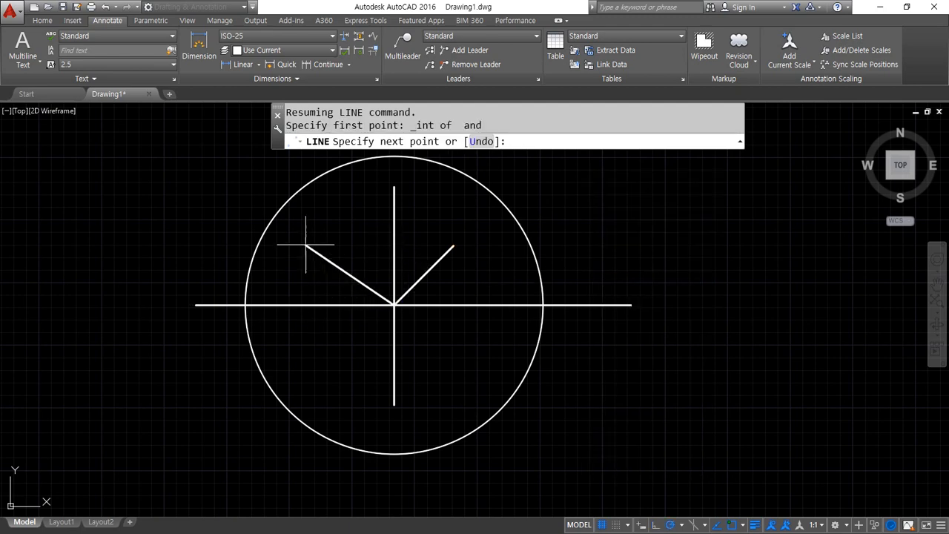
pyautogui.click(303, 242)
pyautogui.press('Return')
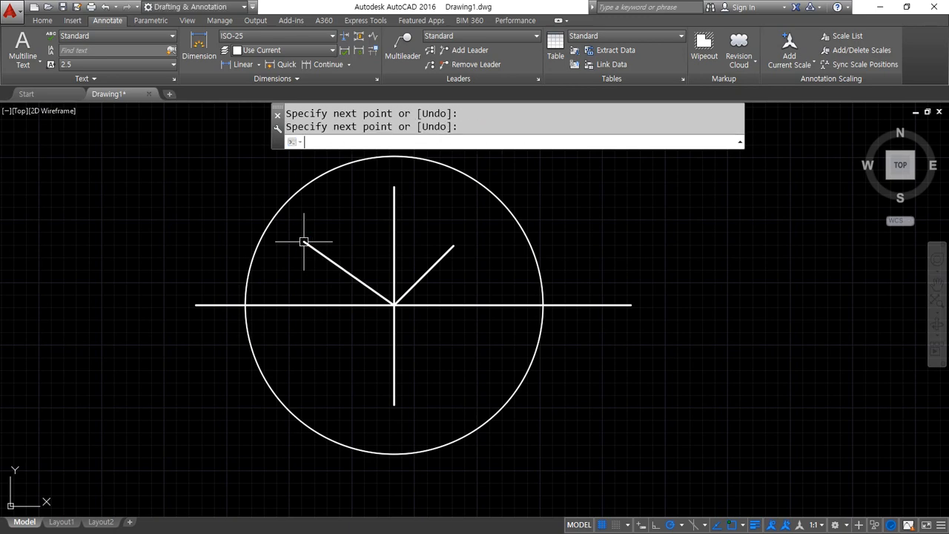
pyautogui.press('Escape')
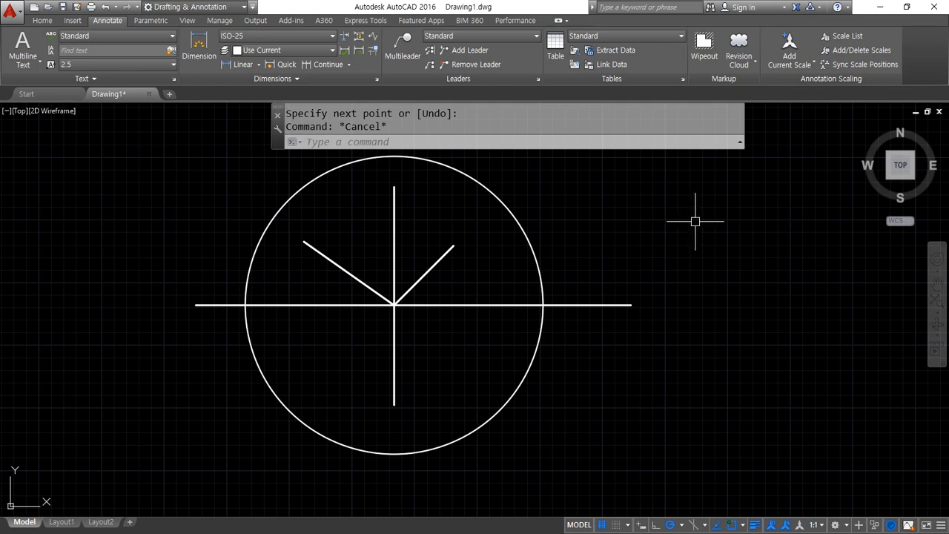
# Try to start a line at the projected intersection of the short right-hand diagonal and the circle, using a one-time Intersection snap
pyautogui.write('l')
pyautogui.press('Return')
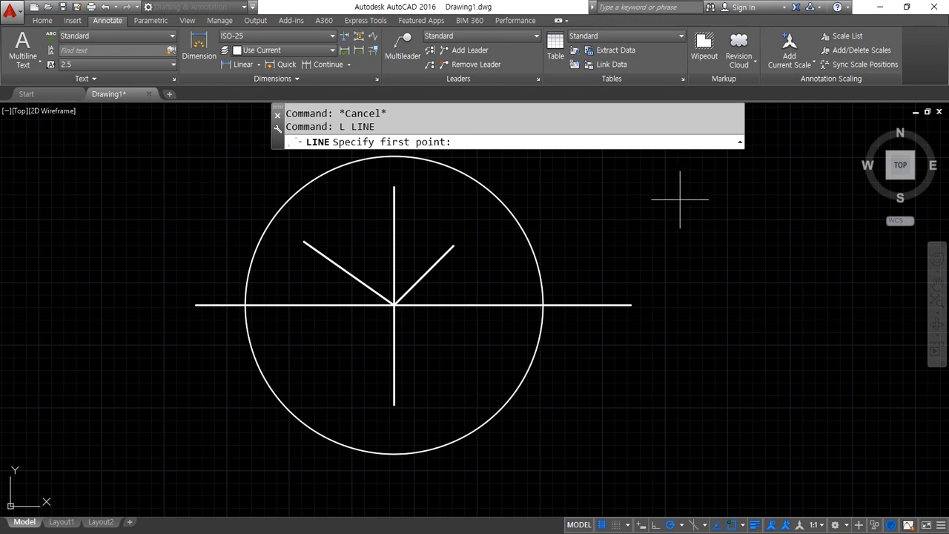
pyautogui.keyDown('shift'); pyautogui.rightClick(680, 199); pyautogui.keyUp('shift')
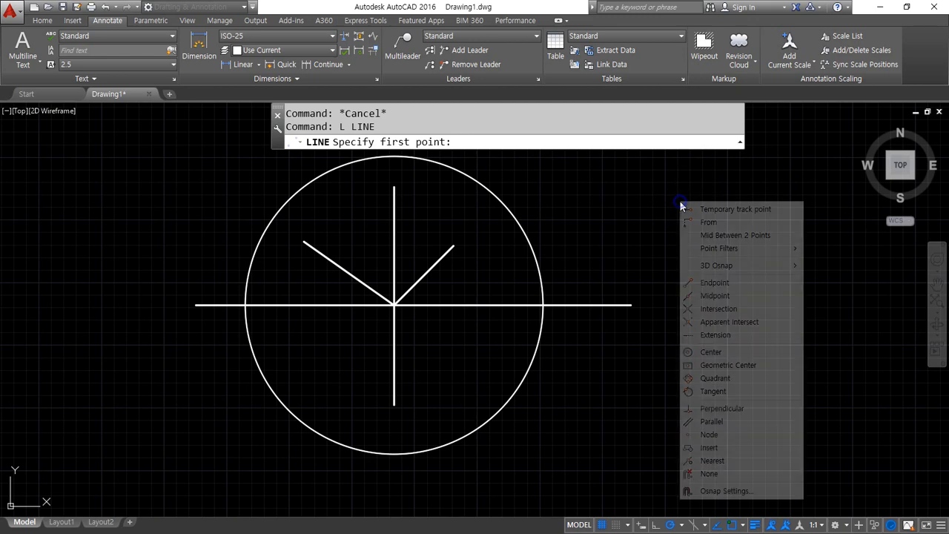
pyautogui.click(704, 309)
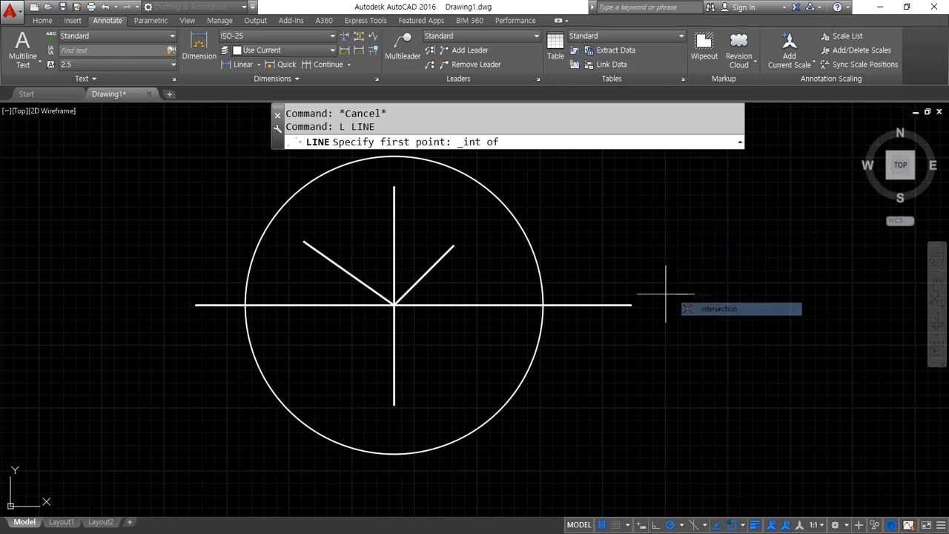
pyautogui.click(439, 258)
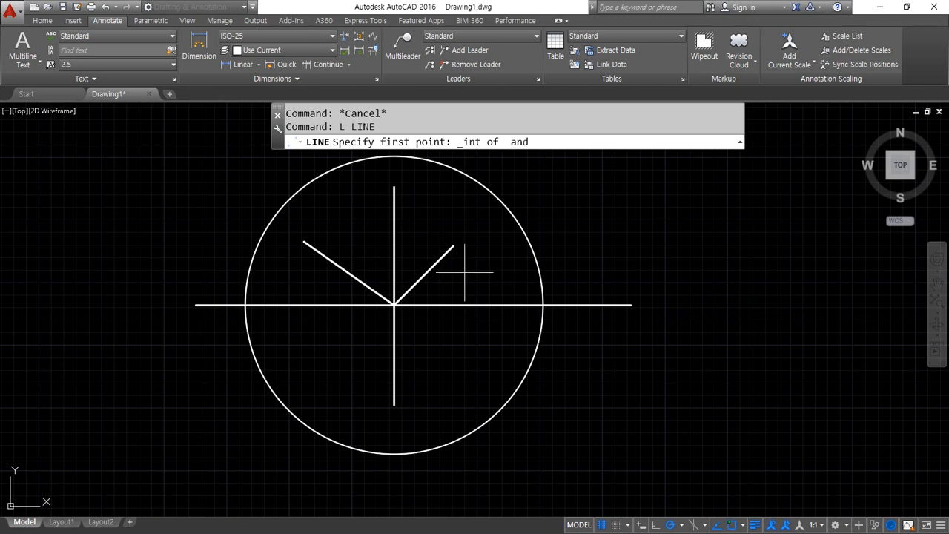
pyautogui.click(541, 250)
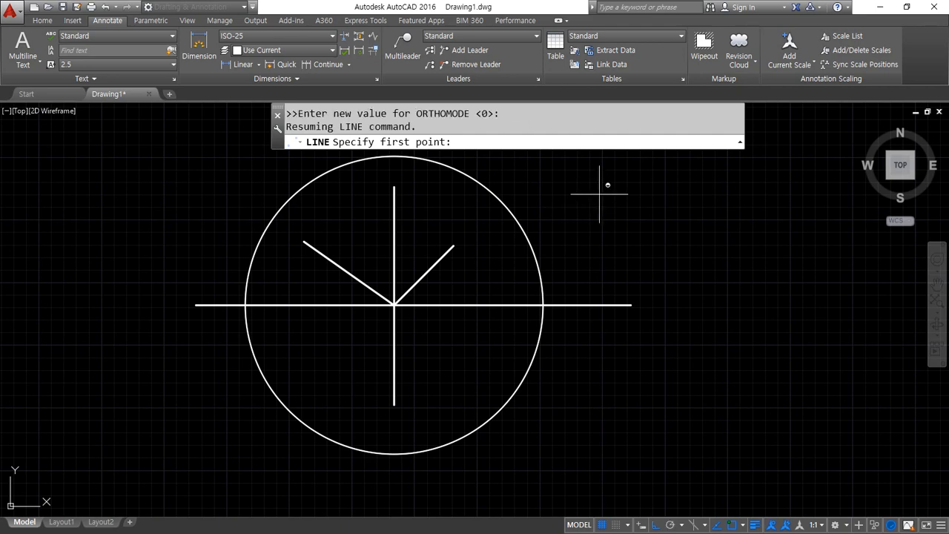
# Try starting the line where the vertical line's extension meets the circle, picking both objects with a one-time Intersection snap
pyautogui.keyDown('shift'); pyautogui.rightClick(601, 198); pyautogui.keyUp('shift')
pyautogui.click(648, 301)
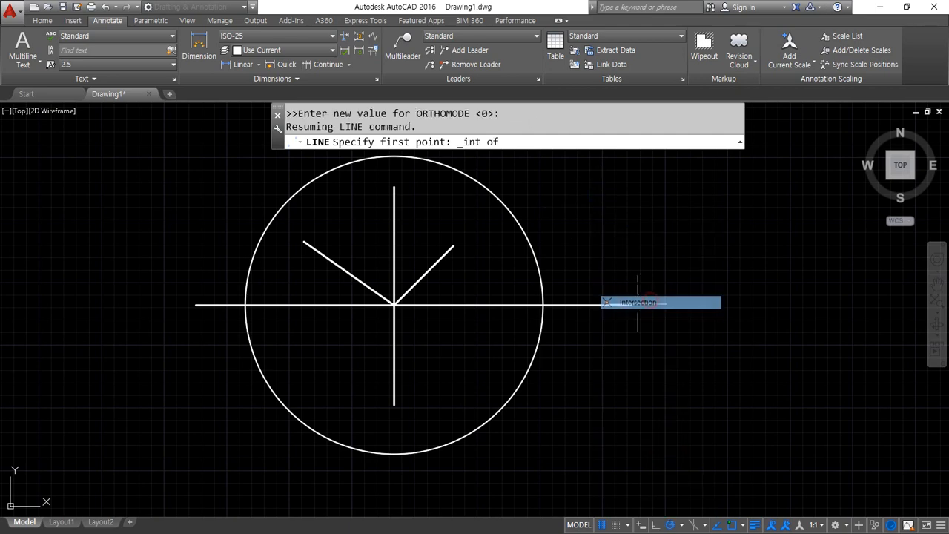
pyautogui.click(540, 261)
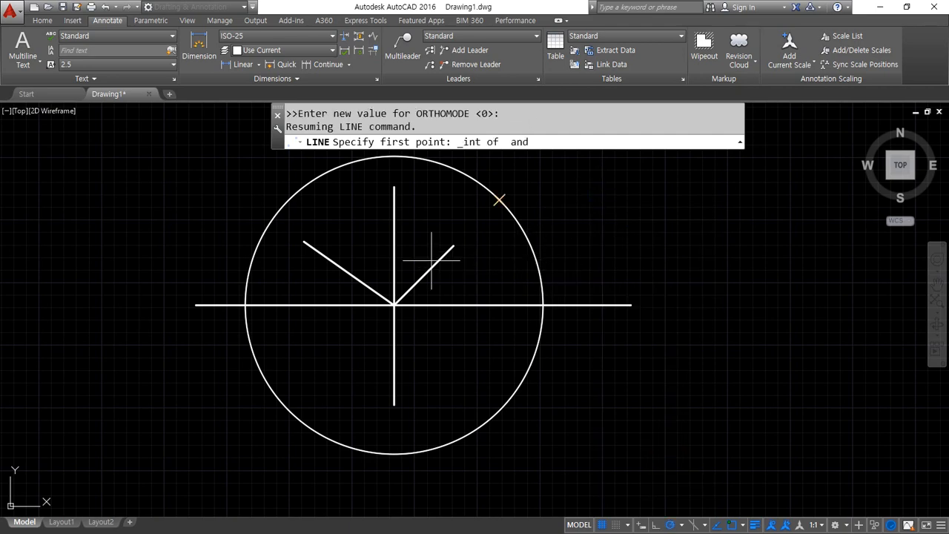
pyautogui.scroll(2, 349, 218)
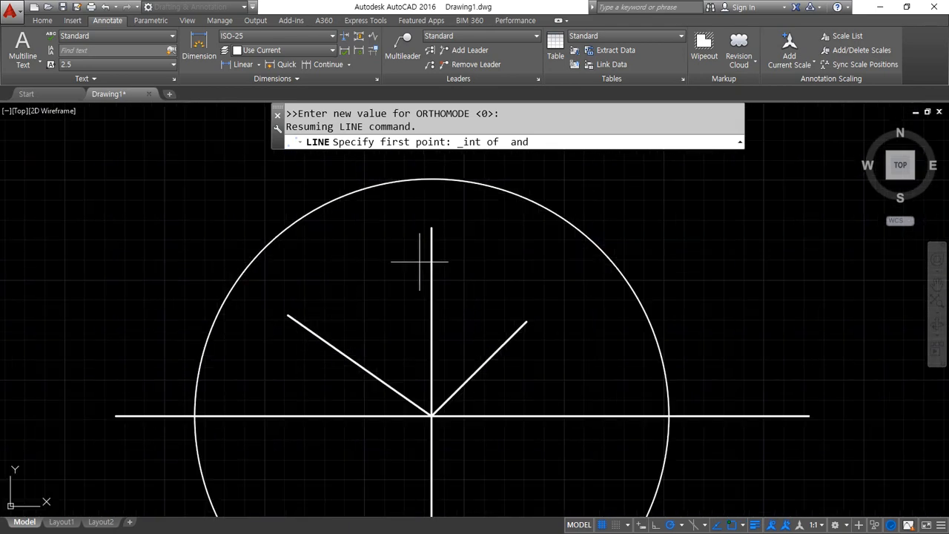
pyautogui.click(432, 261)
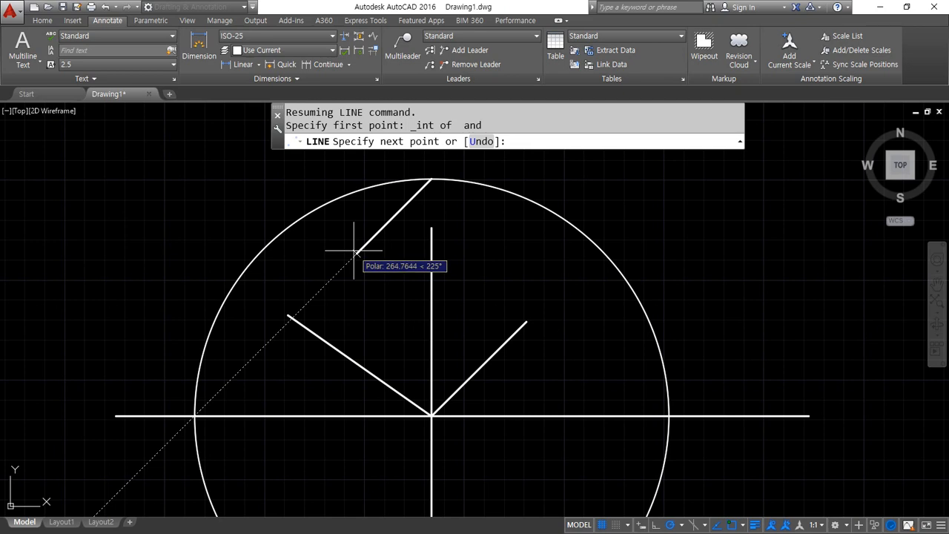
pyautogui.press('Return')
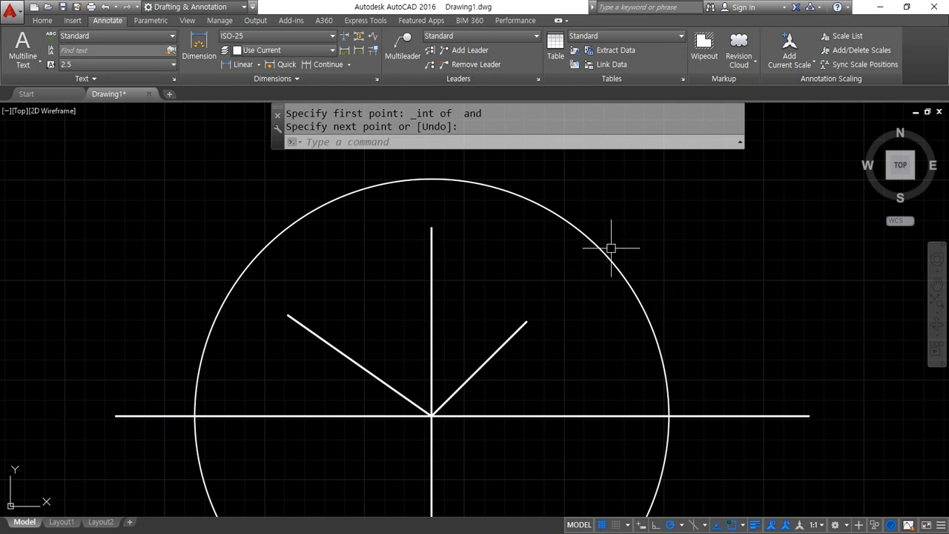
# Delete the large circle around the crossing lines
pyautogui.press('Escape')
pyautogui.click(557, 272)
pyautogui.press('Escape')
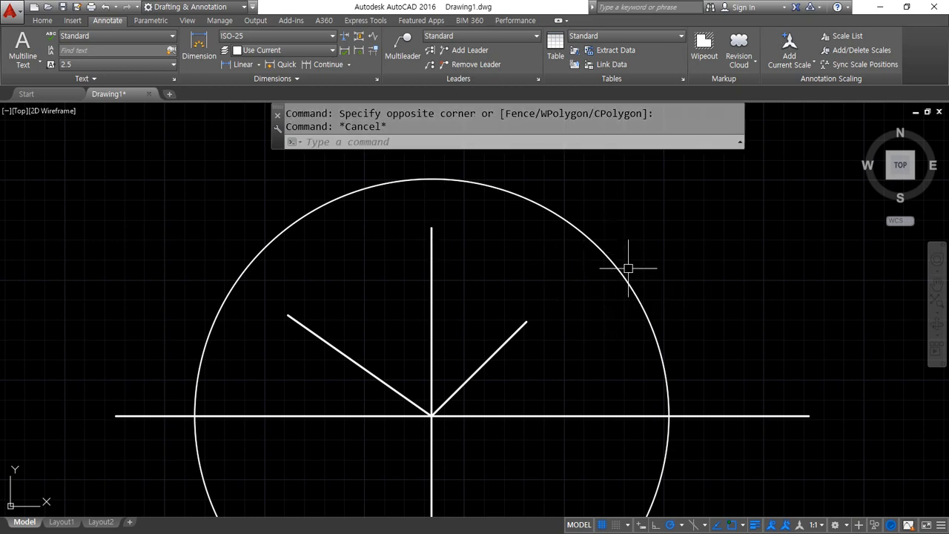
pyautogui.click(587, 224)
pyautogui.press('Delete')
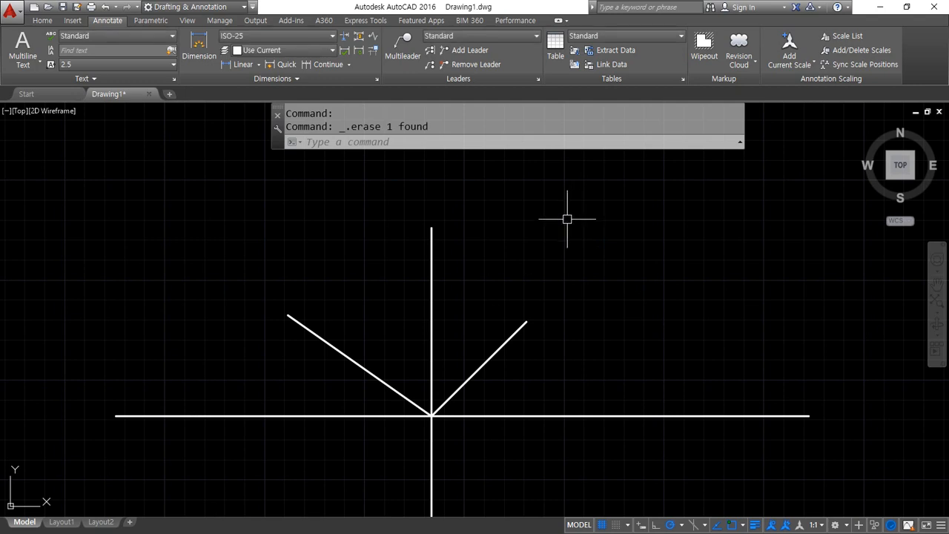
# Draw a long free diagonal line above the short right-hand diagonal, from the lower right up to near the vertical line's upper end
pyautogui.write('l')
pyautogui.press('Return')
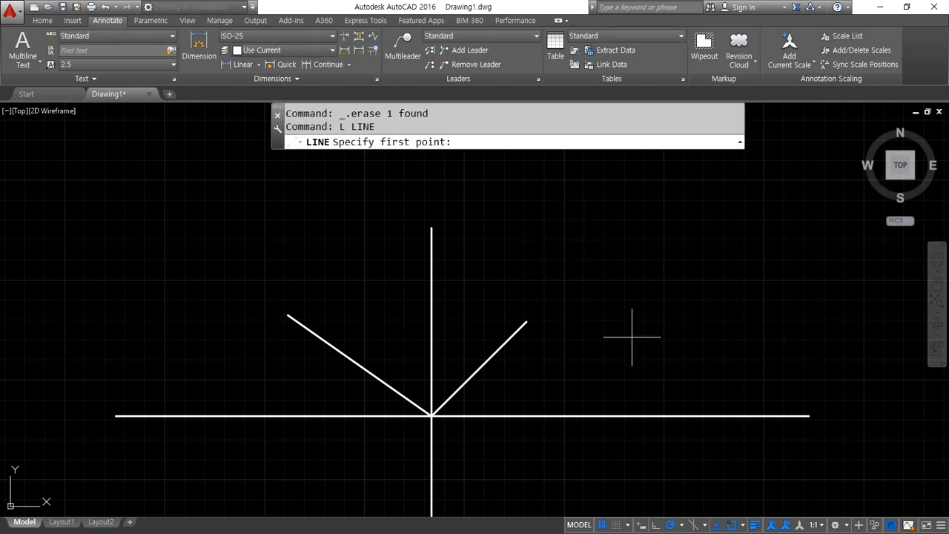
pyautogui.click(693, 358)
pyautogui.click(458, 200)
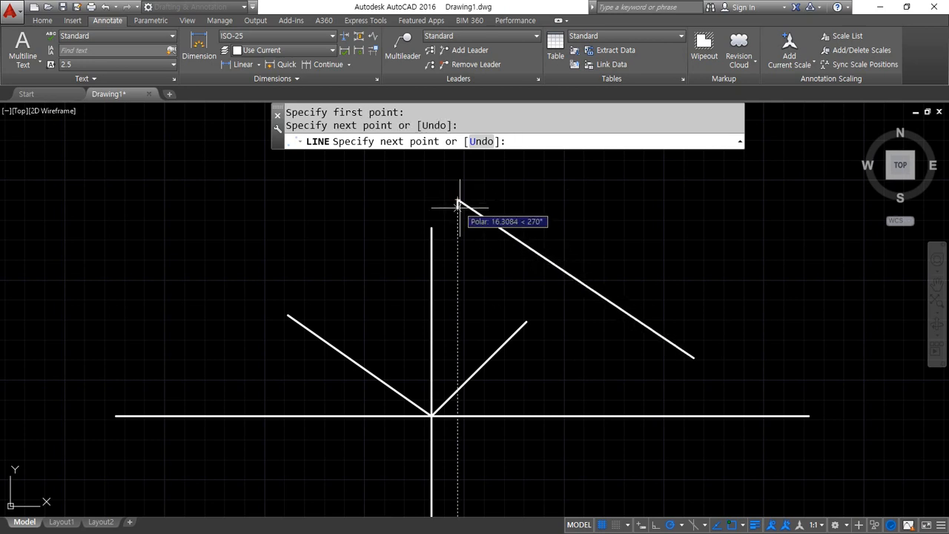
pyautogui.press('Return')
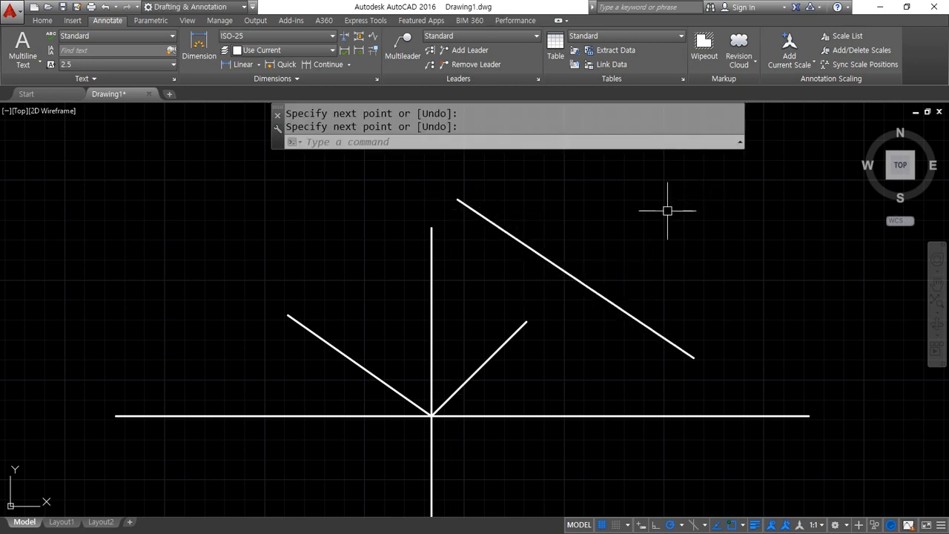
# Draw a line from a free point above the long diagonal down to it, ending with a one-time Perpendicular snap
pyautogui.press('Return')
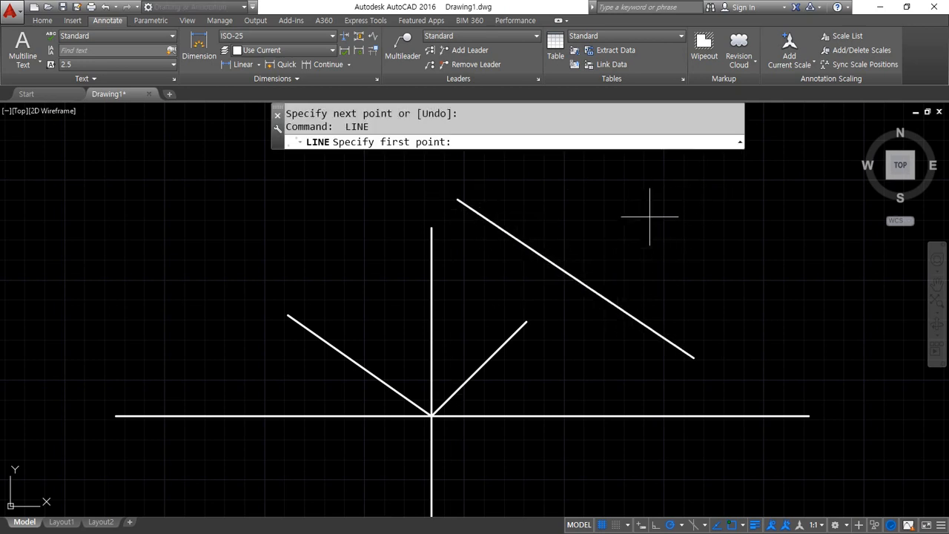
pyautogui.click(657, 193)
pyautogui.keyDown('shift'); pyautogui.rightClick(688, 220); pyautogui.keyUp('shift')
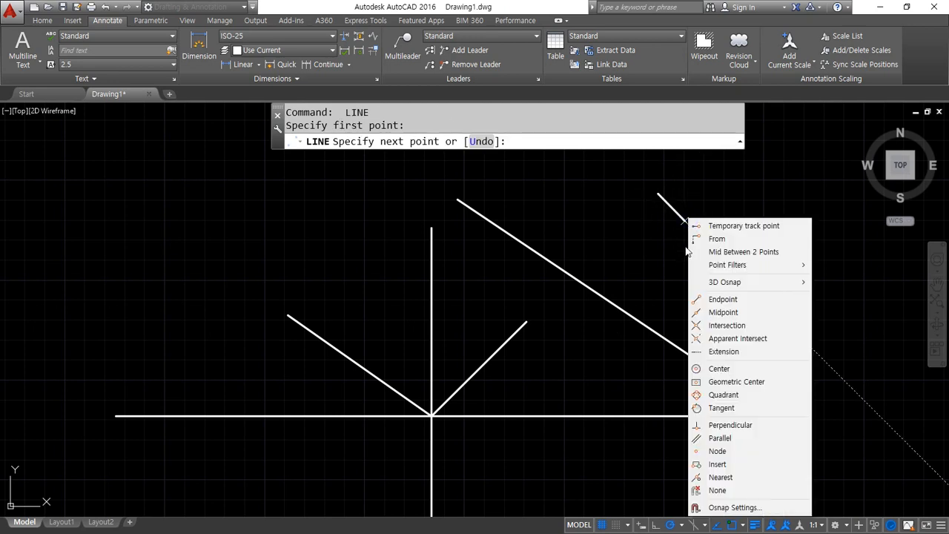
pyautogui.click(722, 425)
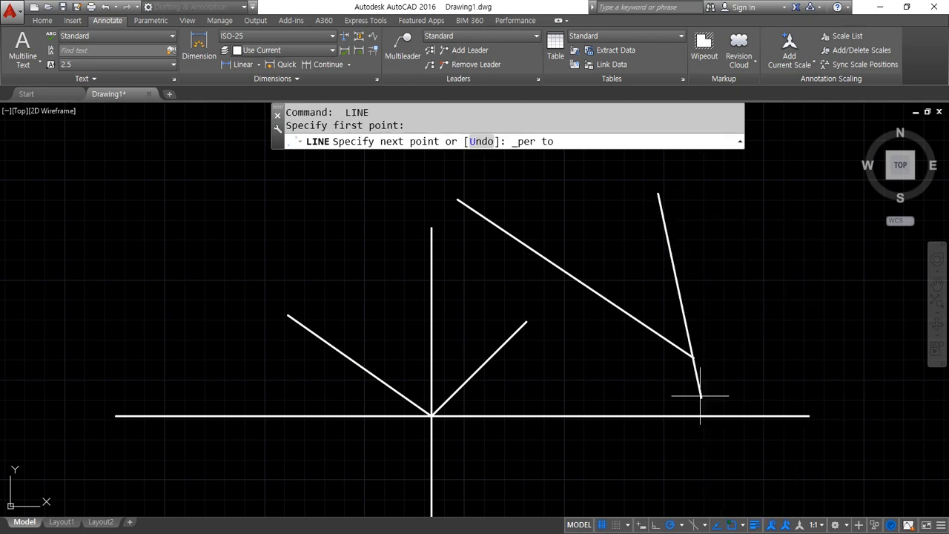
pyautogui.click(656, 338)
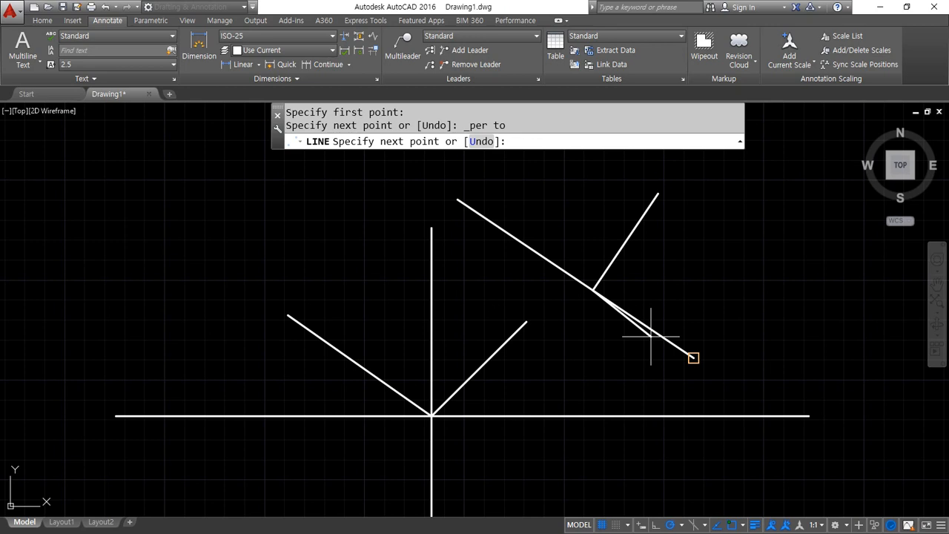
pyautogui.press('Return')
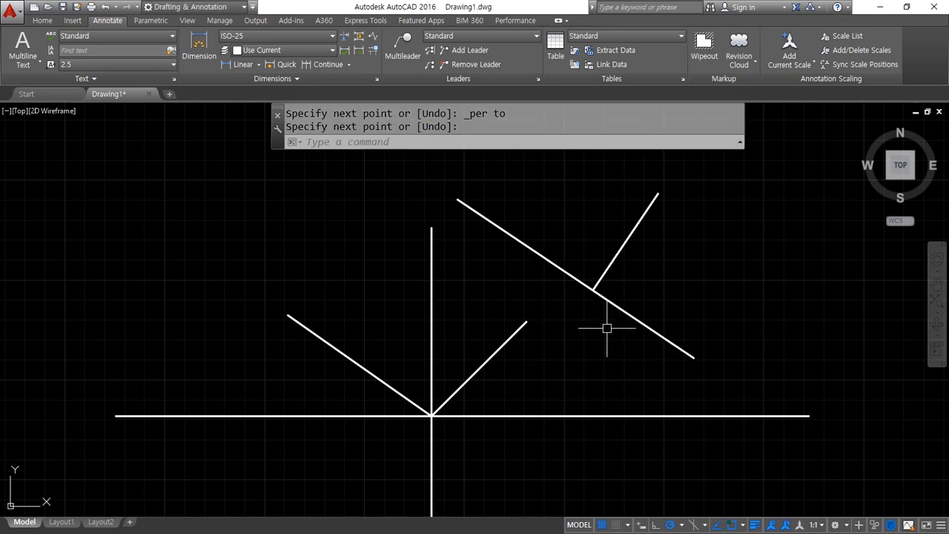
# Draw a line starting with a one-time Perpendicular snap on the short perpendicular line and running up to the left beside the long diagonal
pyautogui.moveTo(603, 285); pyautogui.dragTo(546, 364, button='middle')
pyautogui.write('l')
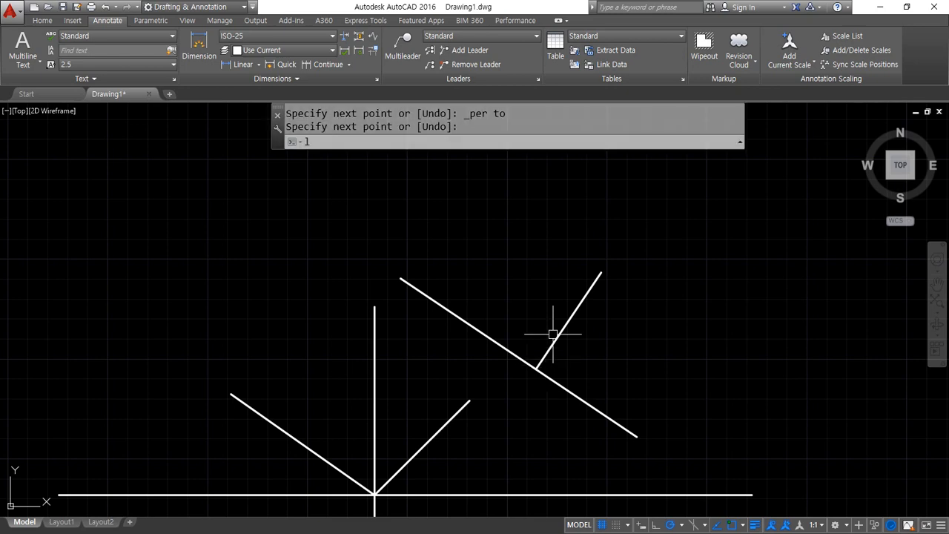
pyautogui.press('Return')
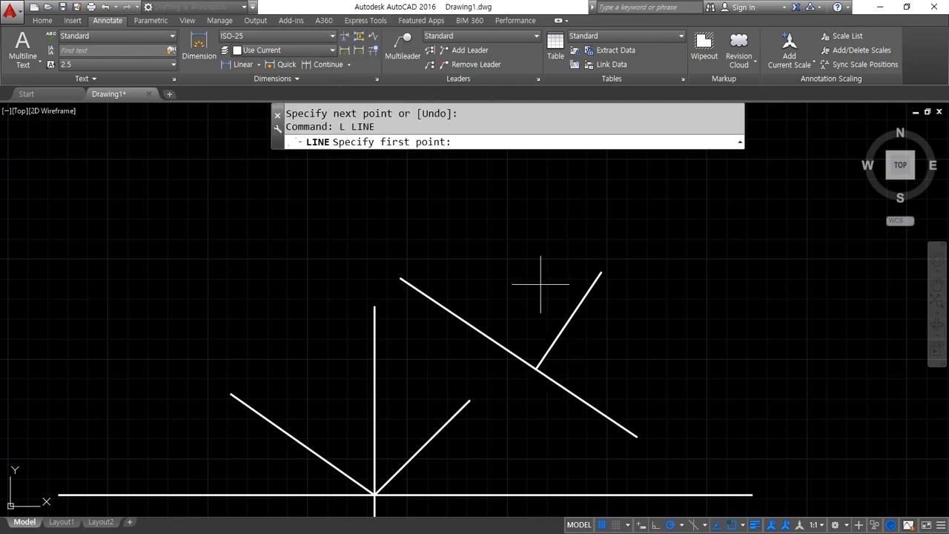
pyautogui.keyDown('shift'); pyautogui.rightClick(542, 221); pyautogui.keyUp('shift')
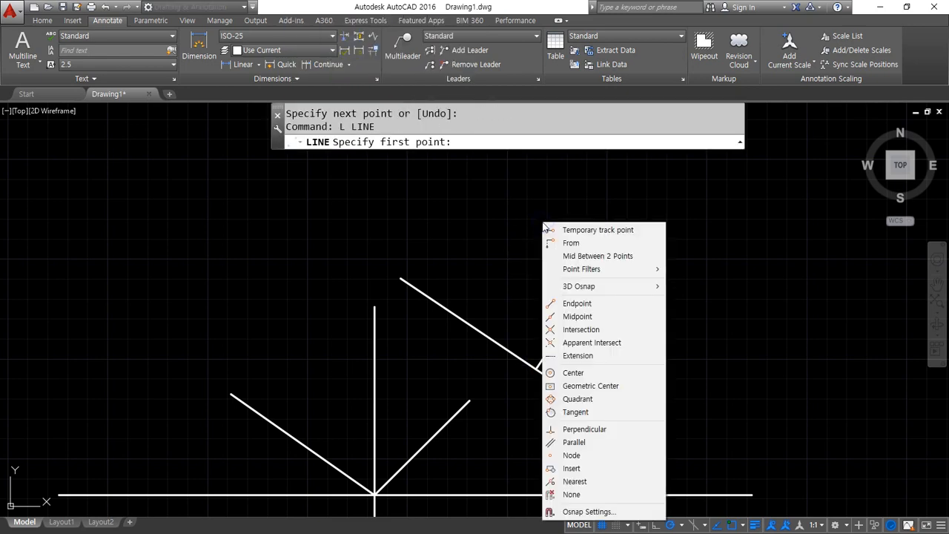
pyautogui.click(582, 429)
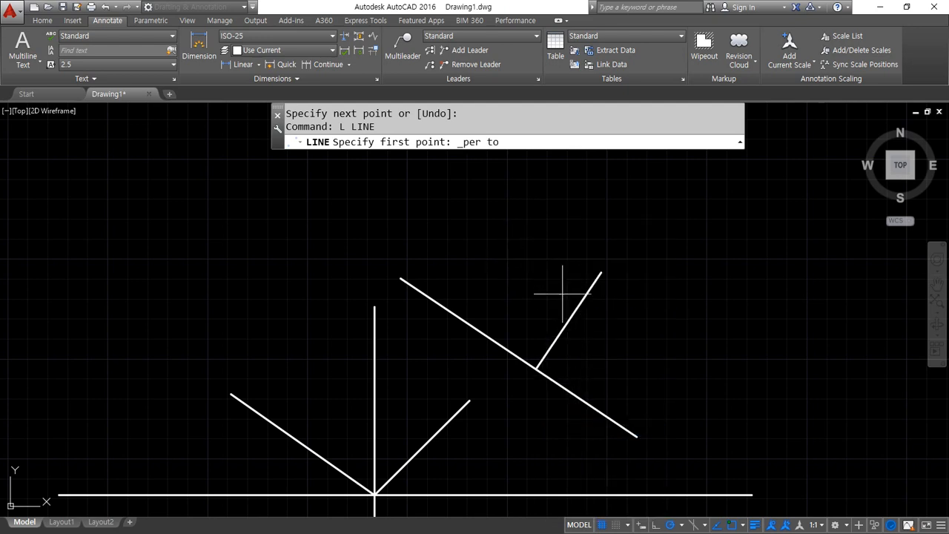
pyautogui.click(577, 304)
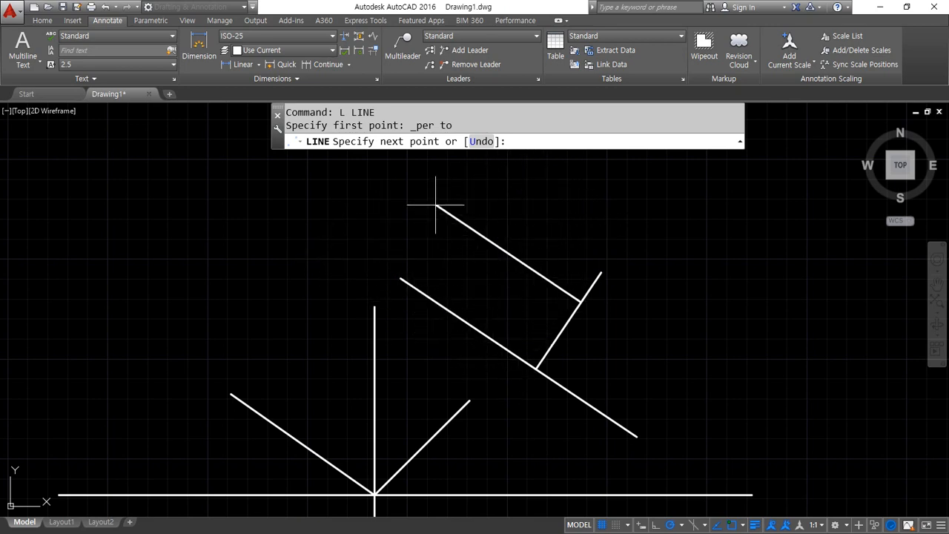
pyautogui.click(402, 184)
pyautogui.press('Return')
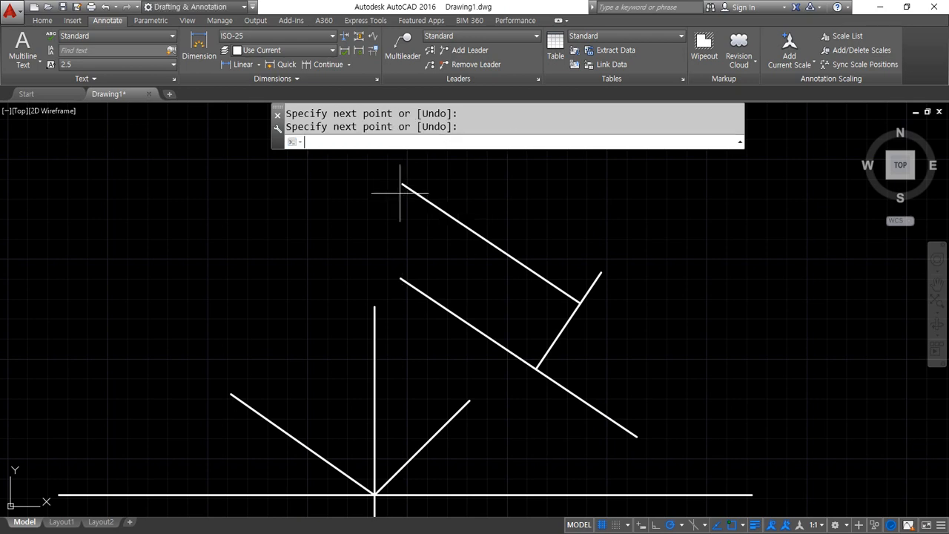
# Draw a line from near the long diagonal's upper end, starting with the PER snap override and crossing the parallel line above
pyautogui.press('Return')
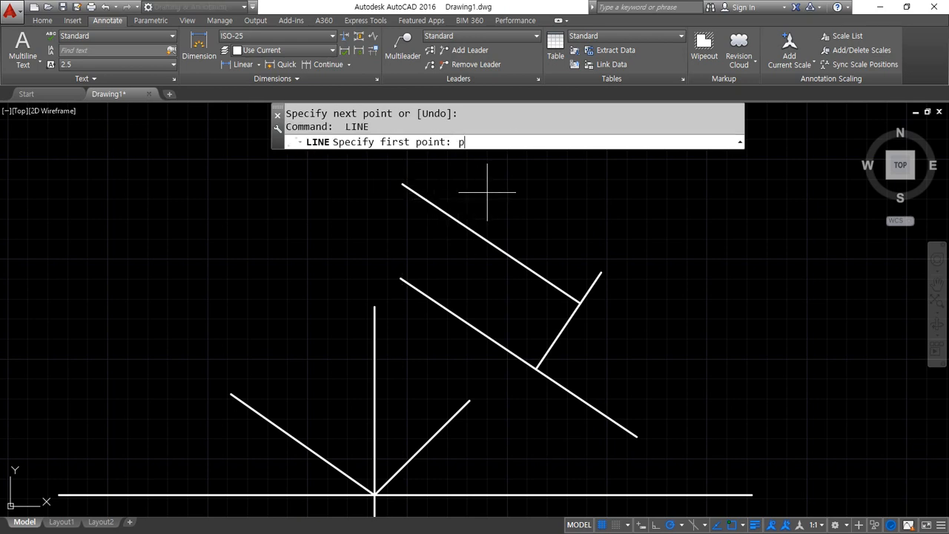
pyautogui.write('per')
pyautogui.press('Return')
pyautogui.click(425, 290)
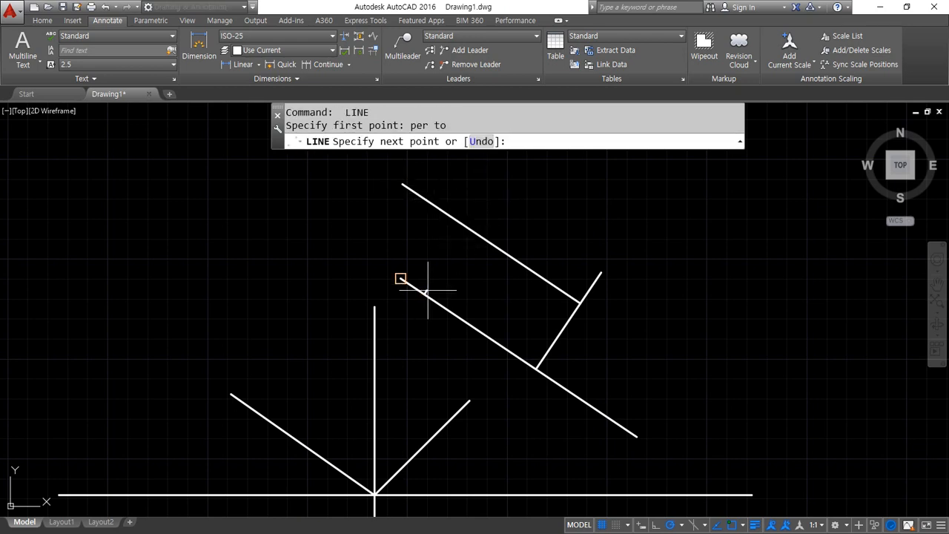
pyautogui.click(486, 190)
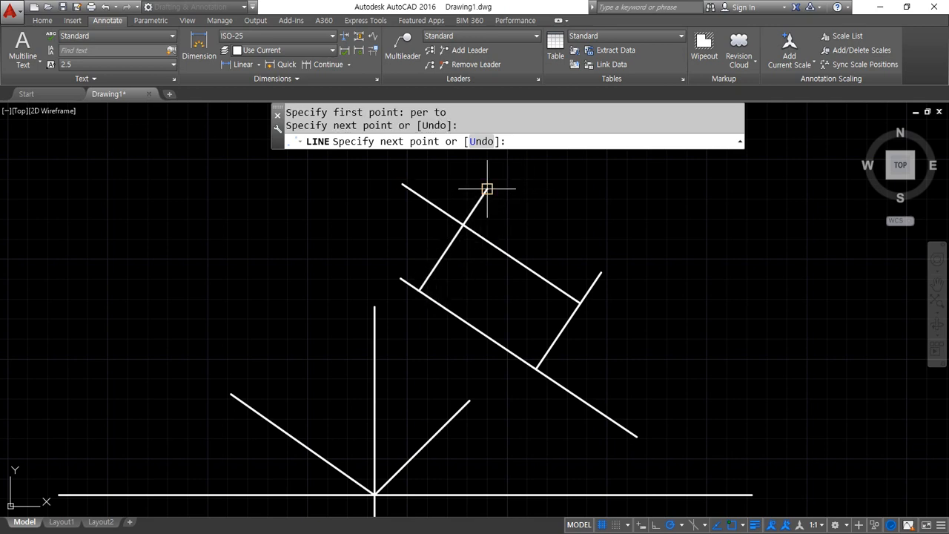
pyautogui.press('Return')
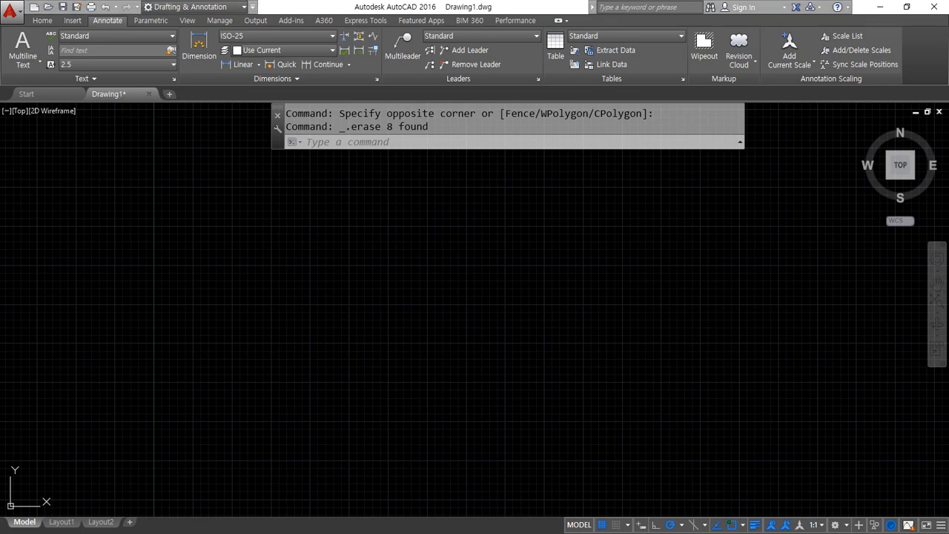
# Start a line at a free point in the empty drawing and draw its first segment 80 units long at 0°
pyautogui.write('l')
pyautogui.press('Return')
pyautogui.click(244, 367)
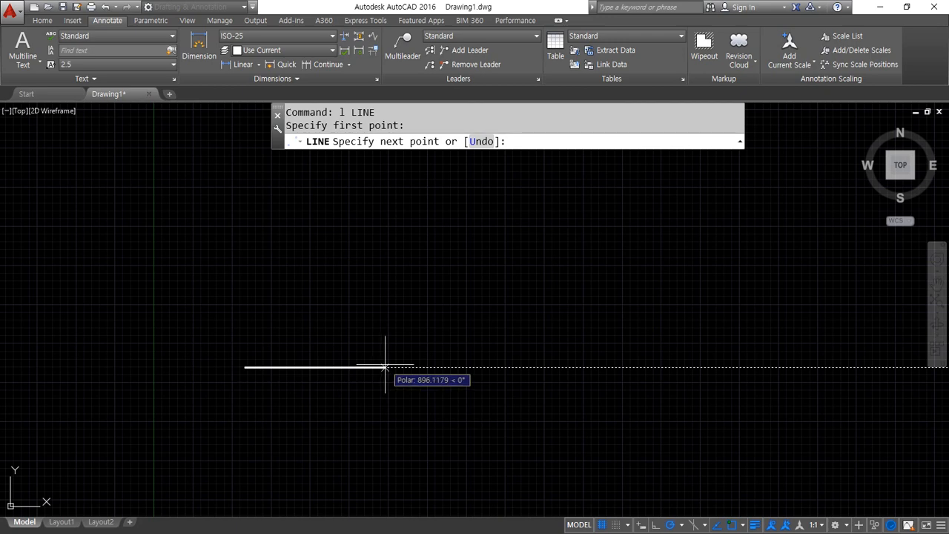
pyautogui.write('@80')
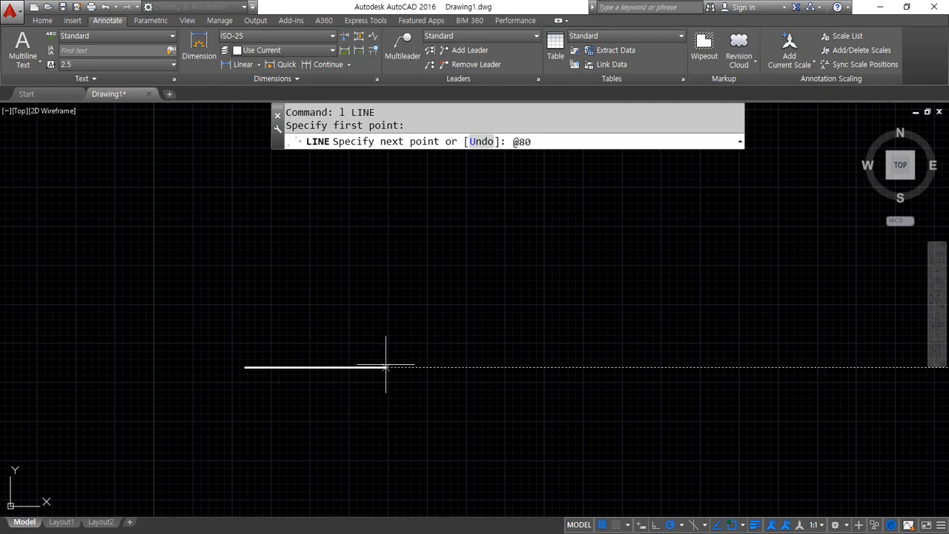
pyautogui.write('<0')
pyautogui.press('Return')
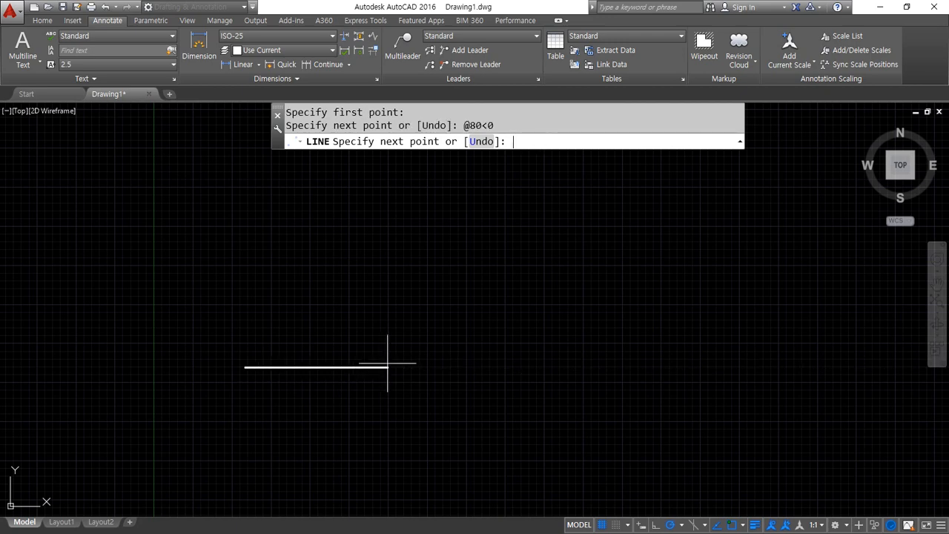
# Continue the line from the horizontal segment's right end with a segment 80 units long at 90°
pyautogui.scroll(5, 247, 400)
pyautogui.moveTo(305, 218); pyautogui.dragTo(294, 401, button='middle')
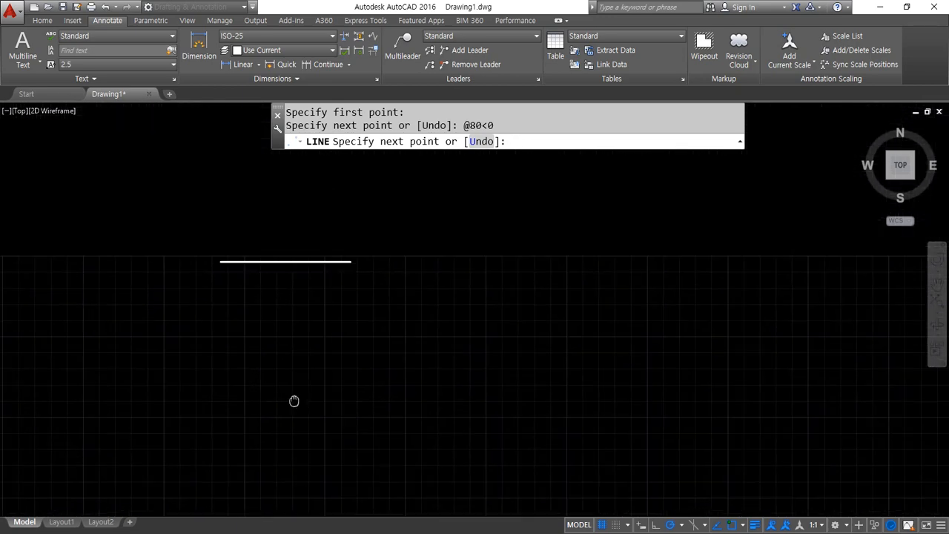
pyautogui.scroll(5, 324, 250)
pyautogui.moveTo(318, 258); pyautogui.dragTo(323, 328, button='middle')
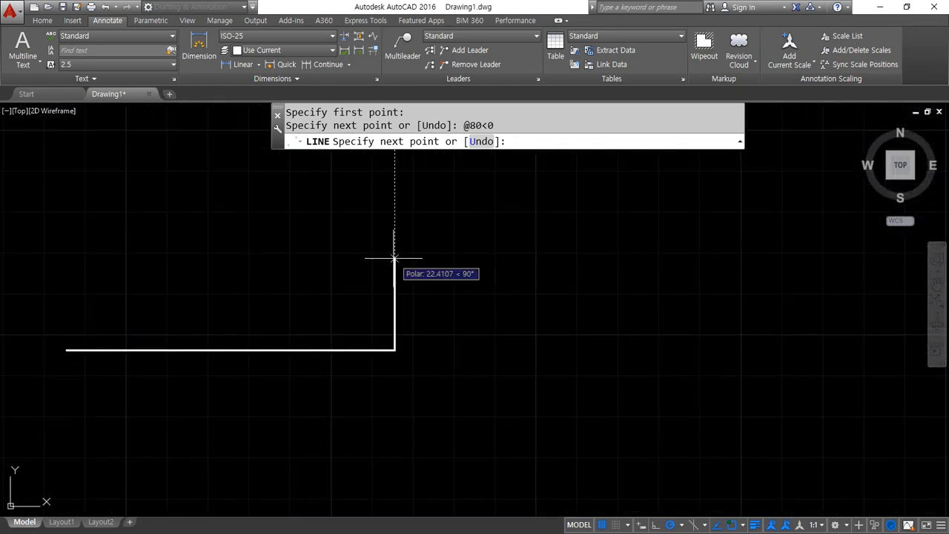
pyautogui.write('@80')
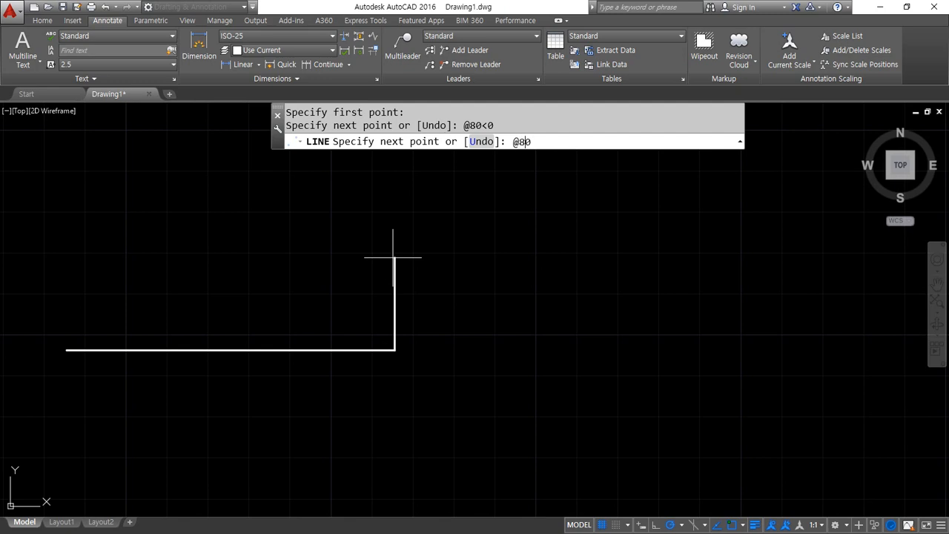
pyautogui.write('<90')
pyautogui.press('Return')
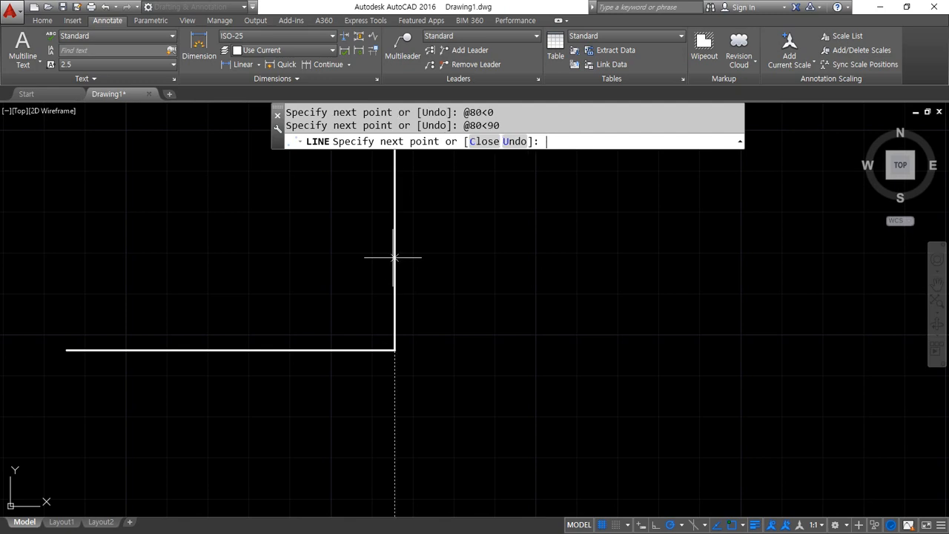
# Add an 80-unit segment at 180° from the vertical segment's upper end and finish the line command
pyautogui.scroll(-4, 384, 254)
pyautogui.moveTo(391, 232); pyautogui.dragTo(358, 290, button='middle')
pyautogui.scroll(1, 329, 293)
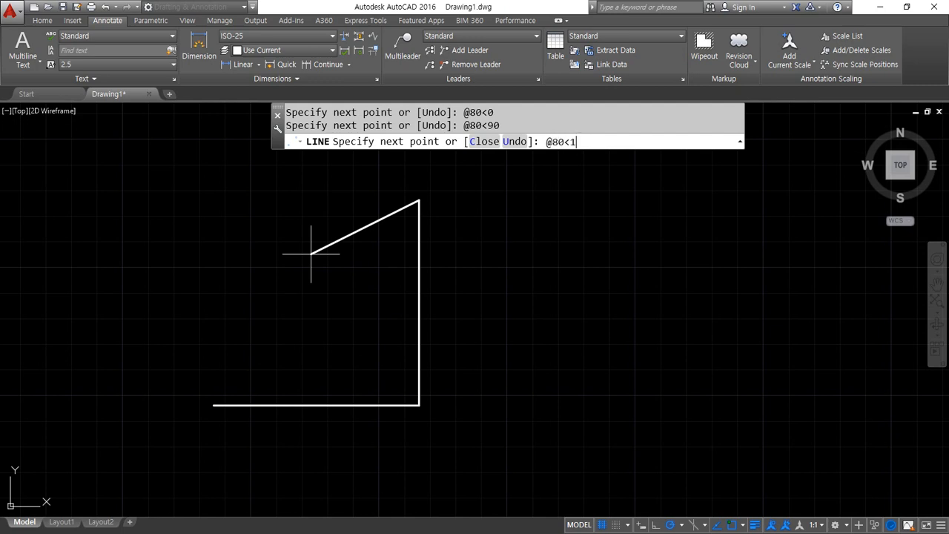
pyautogui.press('Return')
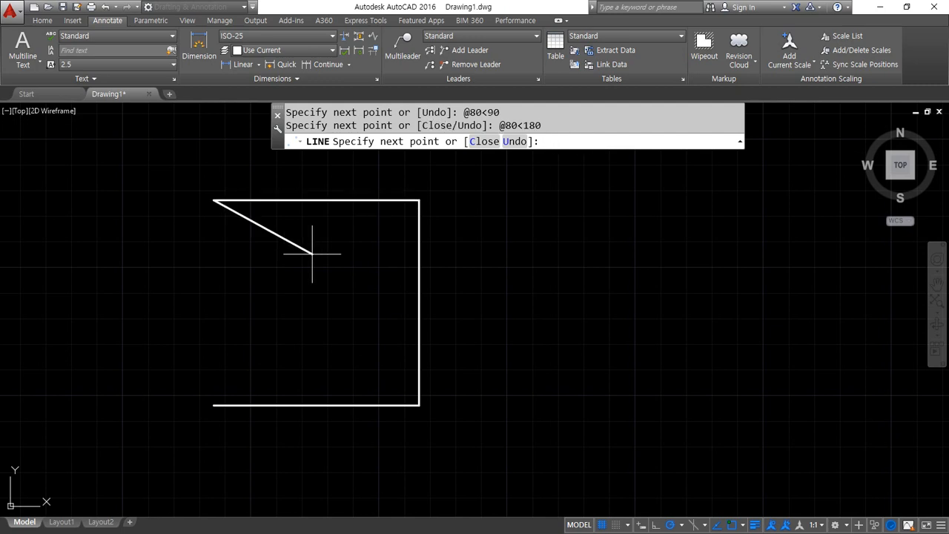
pyautogui.press('Return')
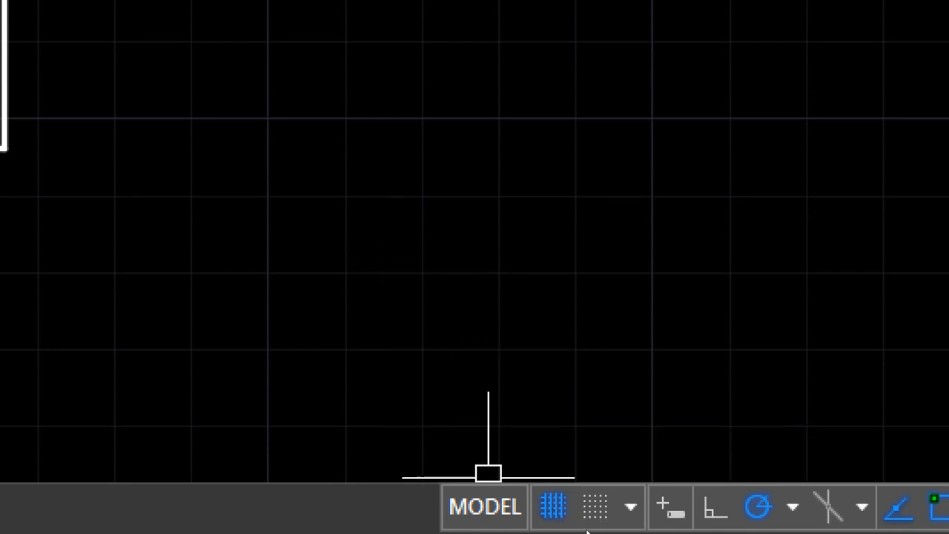
# Turn the drawing grid display off and back on
pyautogui.click(553, 507)
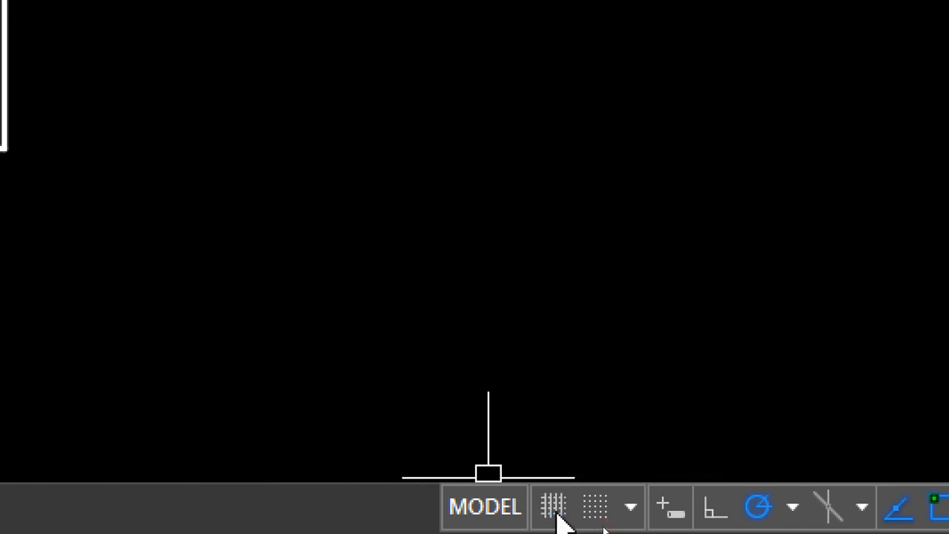
pyautogui.click(553, 507)
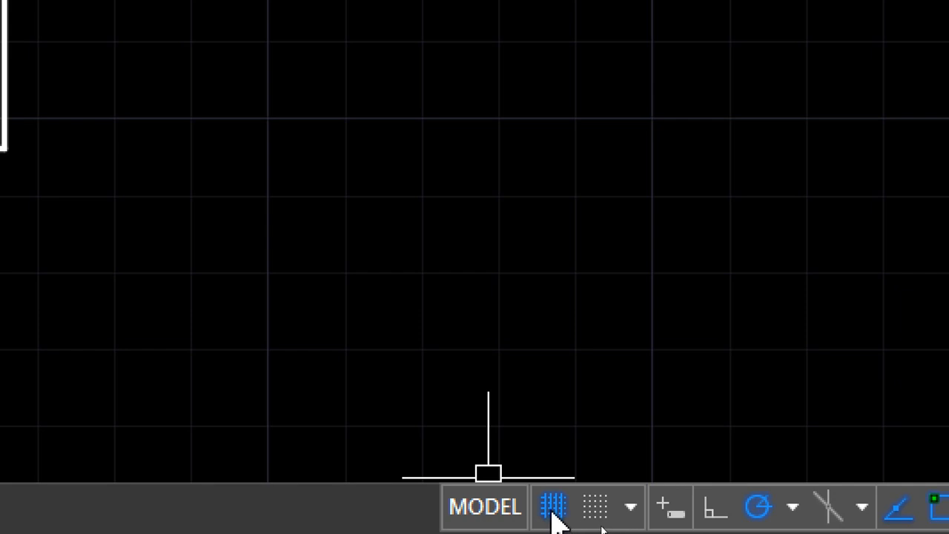
# Try starting a line with Snap mode on so it follows the grid points, cancel it and turn Snap mode back off
pyautogui.click(595, 509)
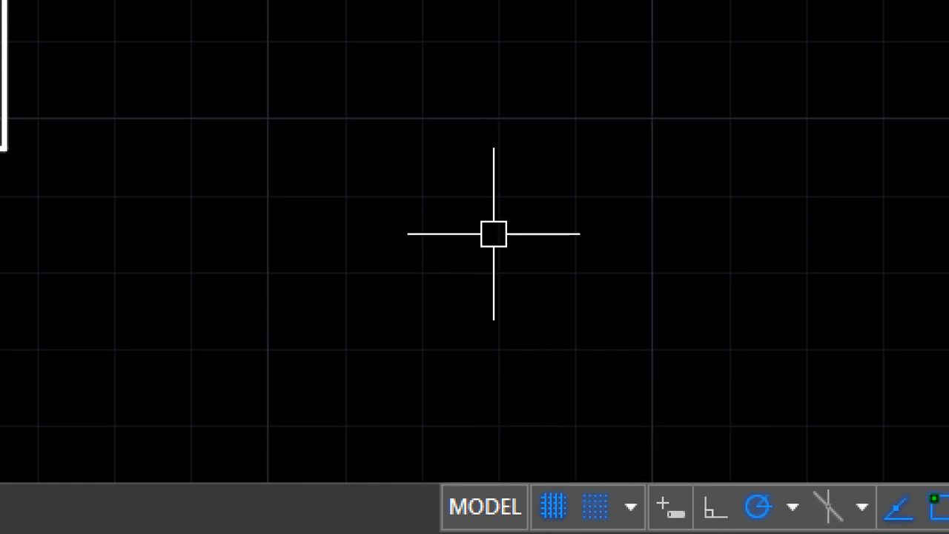
pyautogui.press('l')
pyautogui.press('Return')
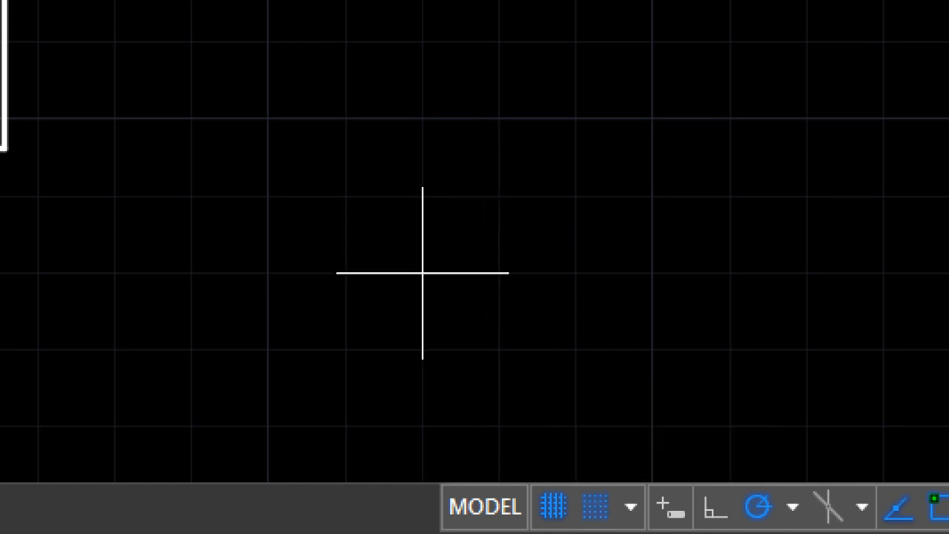
pyautogui.click(421, 271)
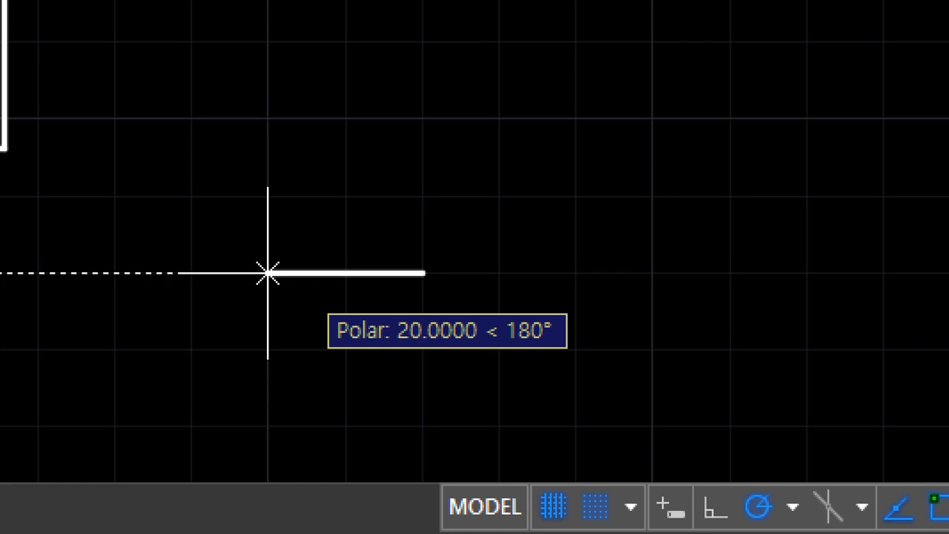
pyautogui.press('Escape')
pyautogui.click(597, 507)
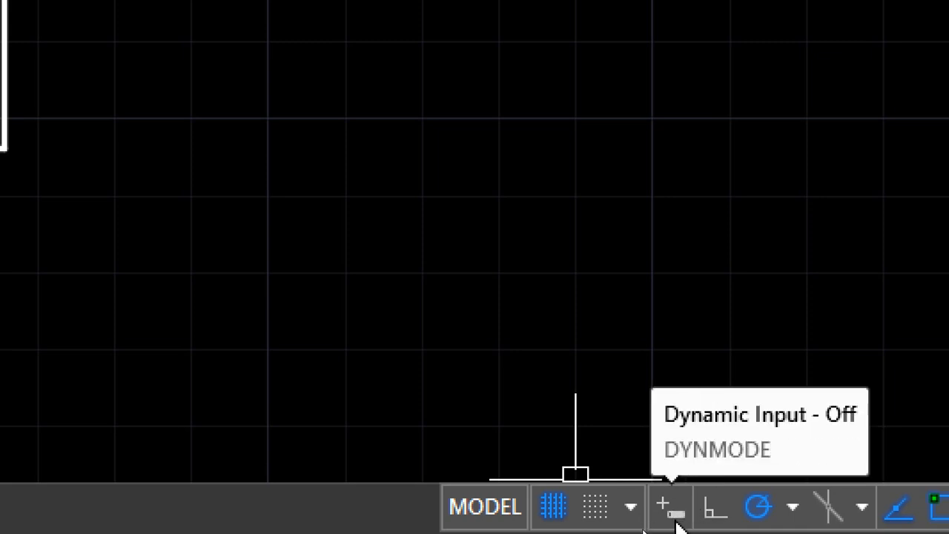
# Turn on Ortho mode and draw a long horizontal line in the empty area to the right of the figure
pyautogui.click(714, 511)
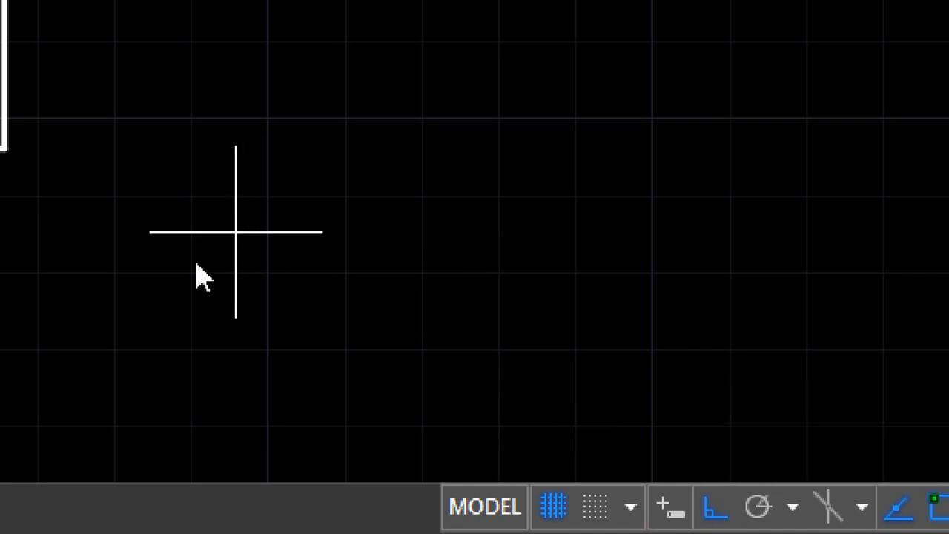
pyautogui.click(172, 260)
pyautogui.click(667, 279)
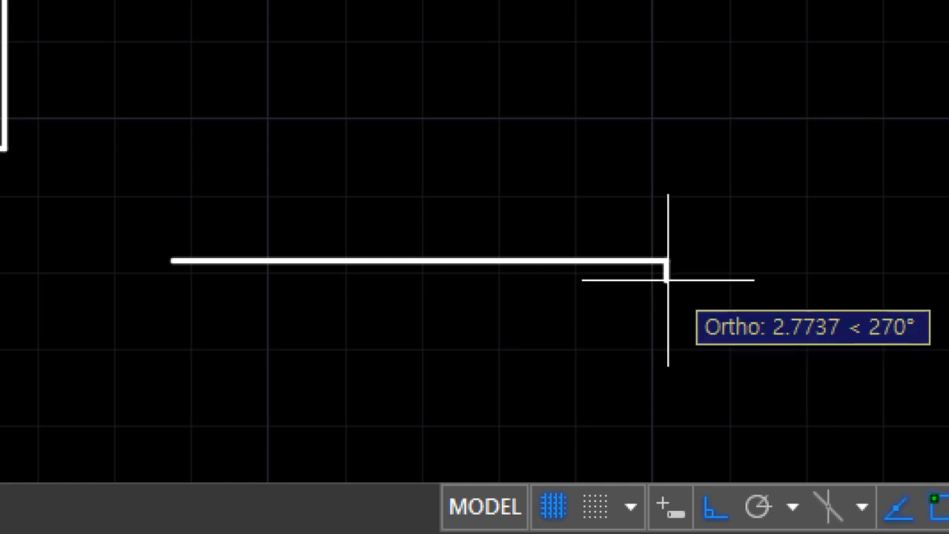
pyautogui.press('Return')
# Draw a vertical line in Ortho mode that crosses the horizontal line near its middle
pyautogui.press('Return')
pyautogui.click(432, 358)
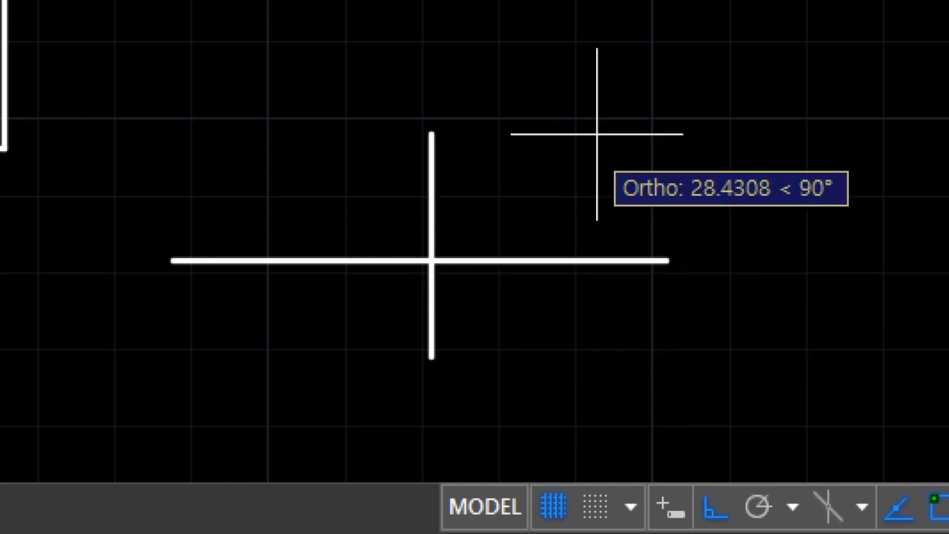
pyautogui.click(614, 98)
pyautogui.press('Return')
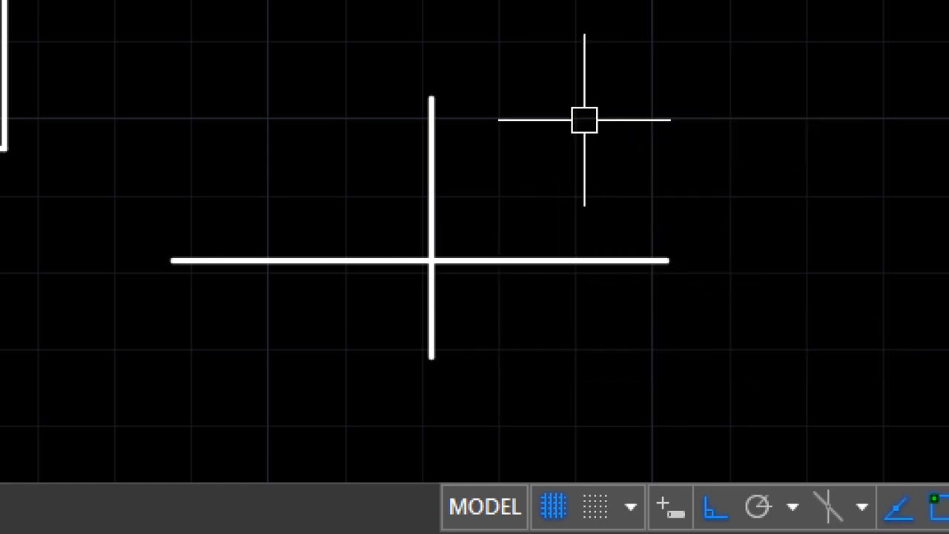
# Erase the two crossing lines drawn in Ortho mode
pyautogui.click(519, 218)
pyautogui.click(296, 319)
pyautogui.press('Delete')
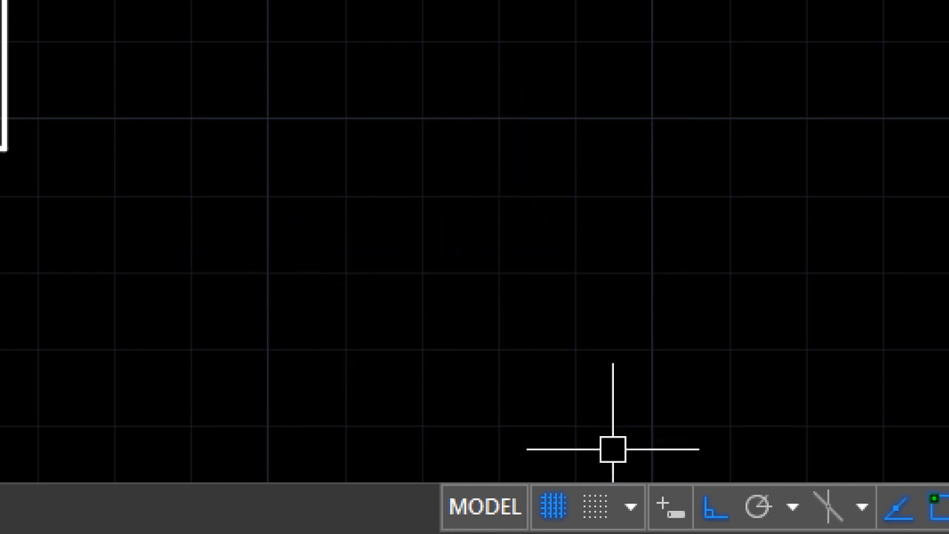
# Turn on Polar Tracking and set its angle increment to 30, 60, 90, 120
pyautogui.click(762, 515)
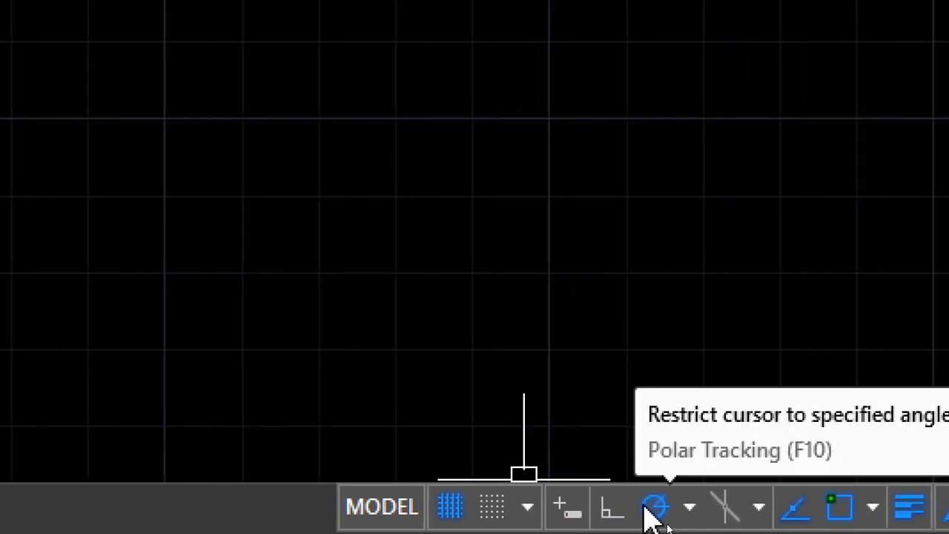
pyautogui.click(689, 507)
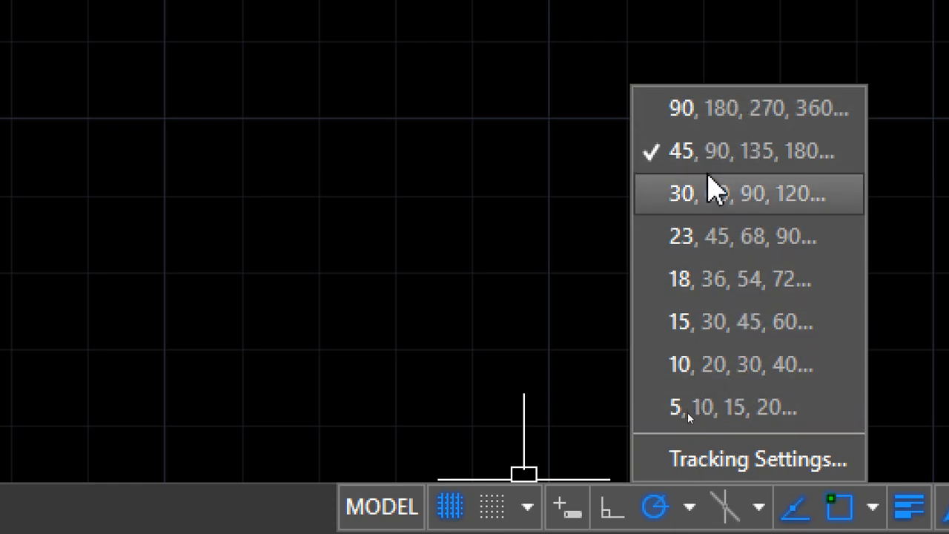
pyautogui.click(715, 194)
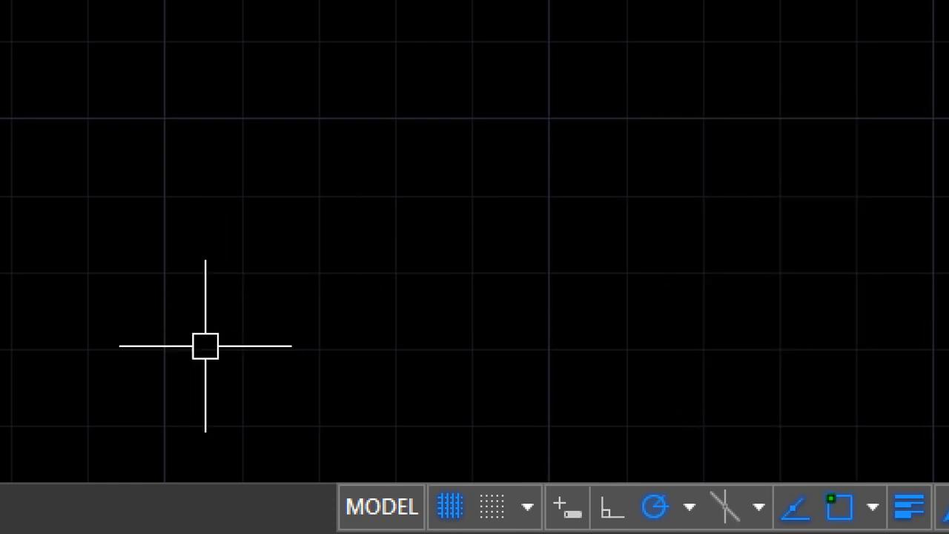
# Draw a horizontal line to the right and continue it with polar-tracked segments at 30° (about 15.5 units), 60° and 90° (about 11 units)
pyautogui.press('l')
pyautogui.press('Return')
pyautogui.click(245, 300)
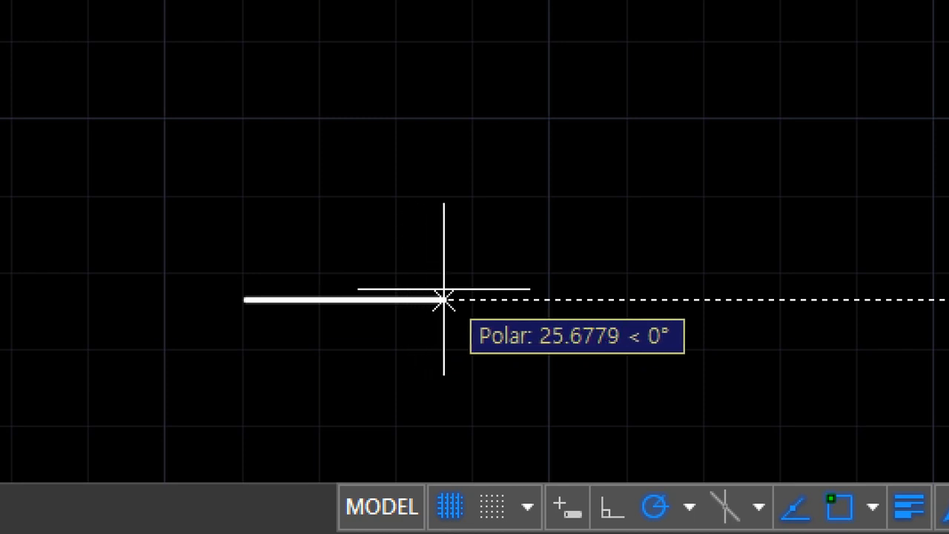
pyautogui.click(492, 300)
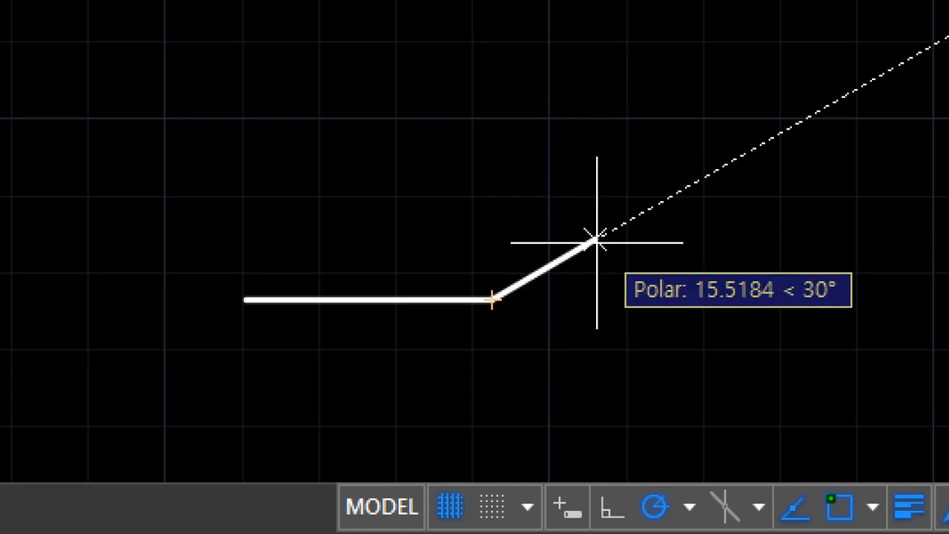
pyautogui.click(597, 239)
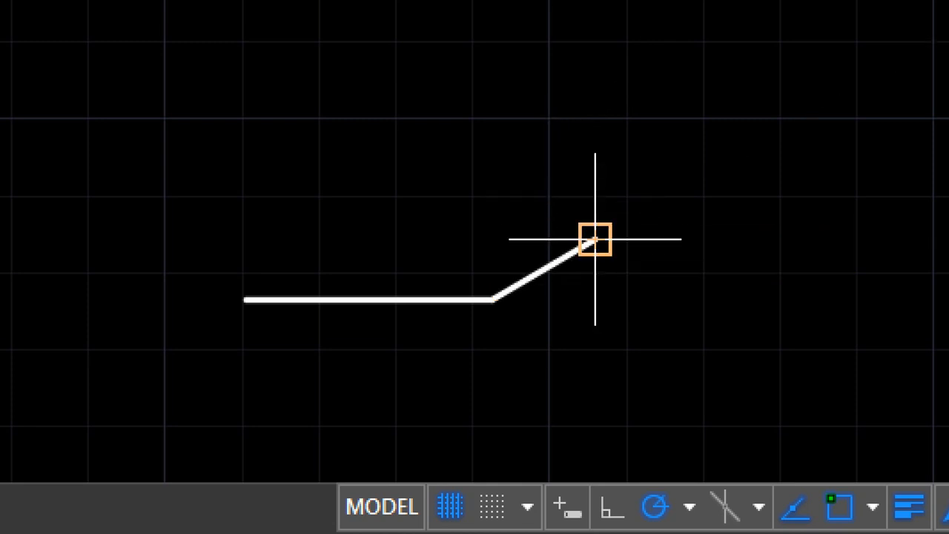
pyautogui.click(646, 148)
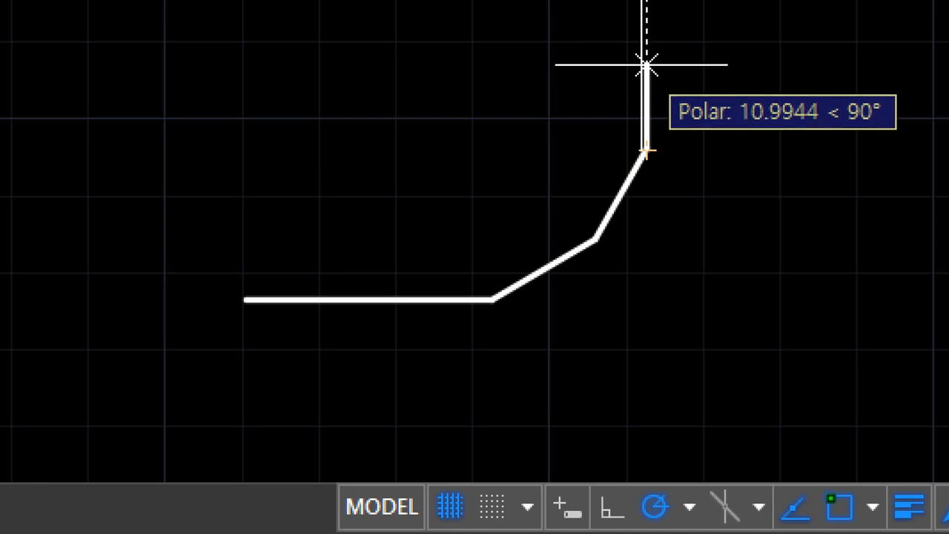
pyautogui.click(647, 65)
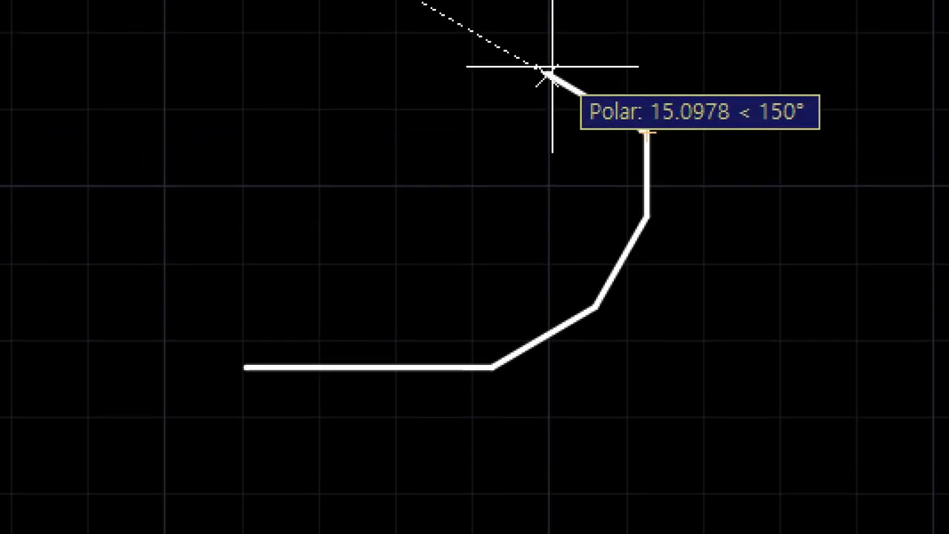
# Continue the outline with polar-tracked segments at 120°, 150°, 180° (about 14 units), 210° and 240°
pyautogui.click(576, 19)
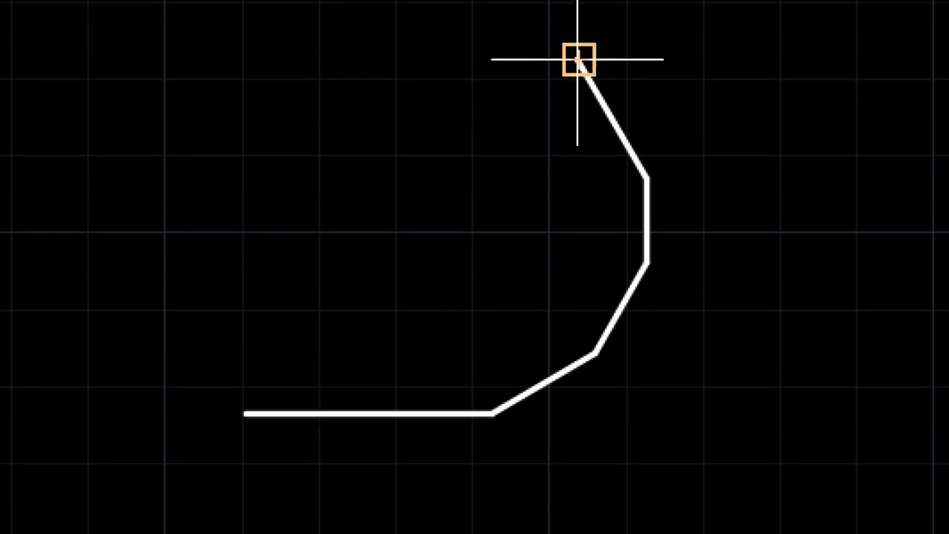
pyautogui.click(490, 49)
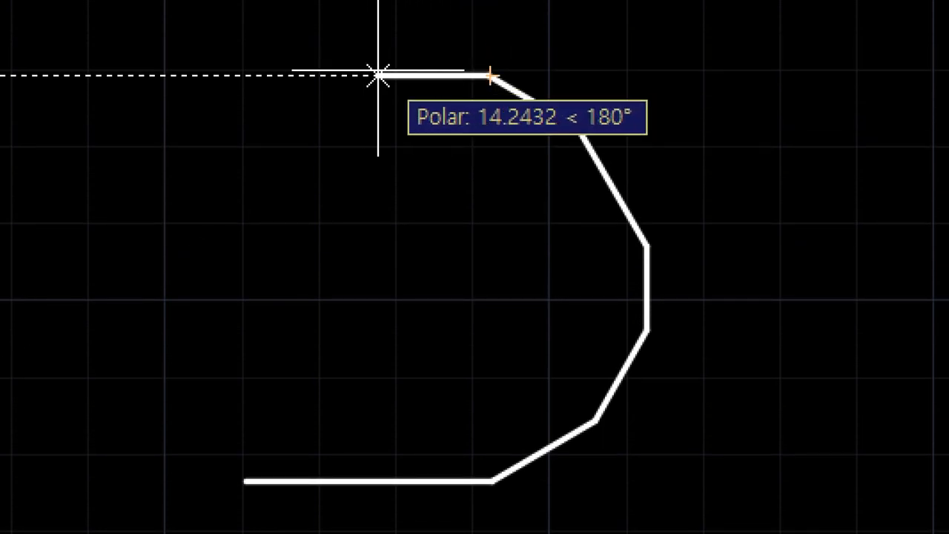
pyautogui.click(378, 74)
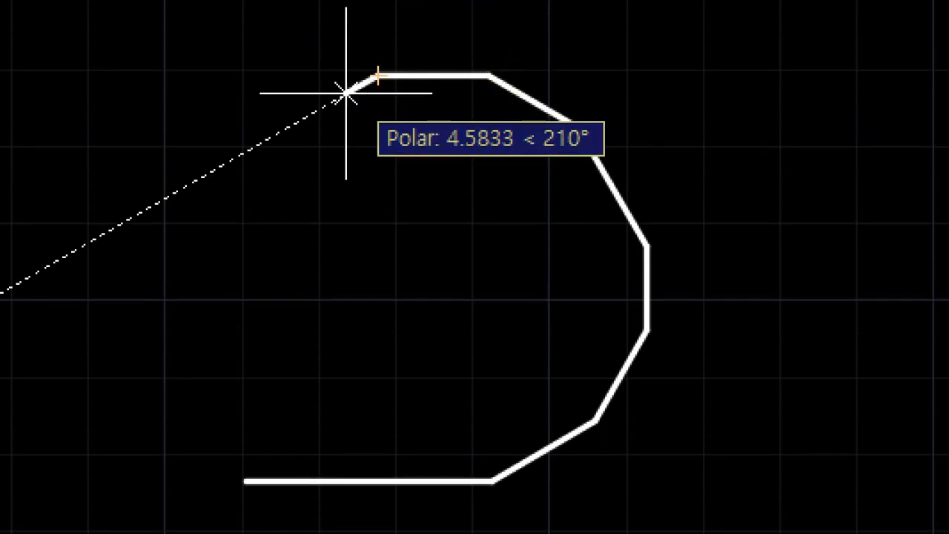
pyautogui.click(304, 113)
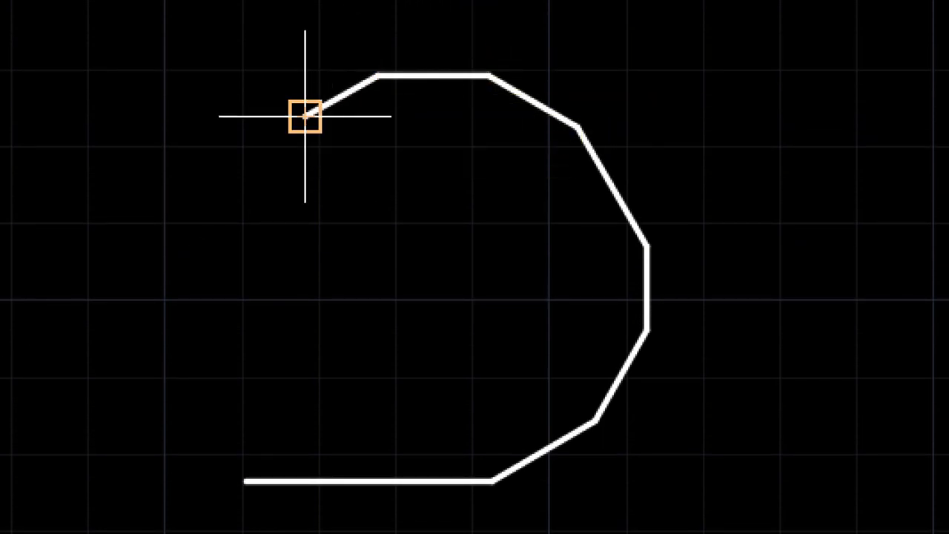
pyautogui.click(263, 190)
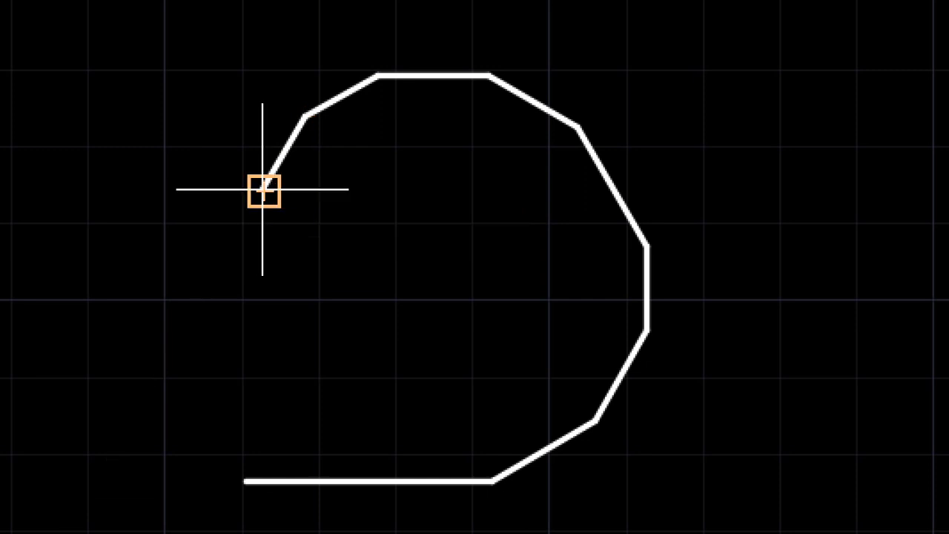
# Complete the outline with polar-tracked segments at 270°, 300° (about 16 units), 330° and 0°, ending on the first 30° segment
pyautogui.click(263, 289)
pyautogui.click(337, 376)
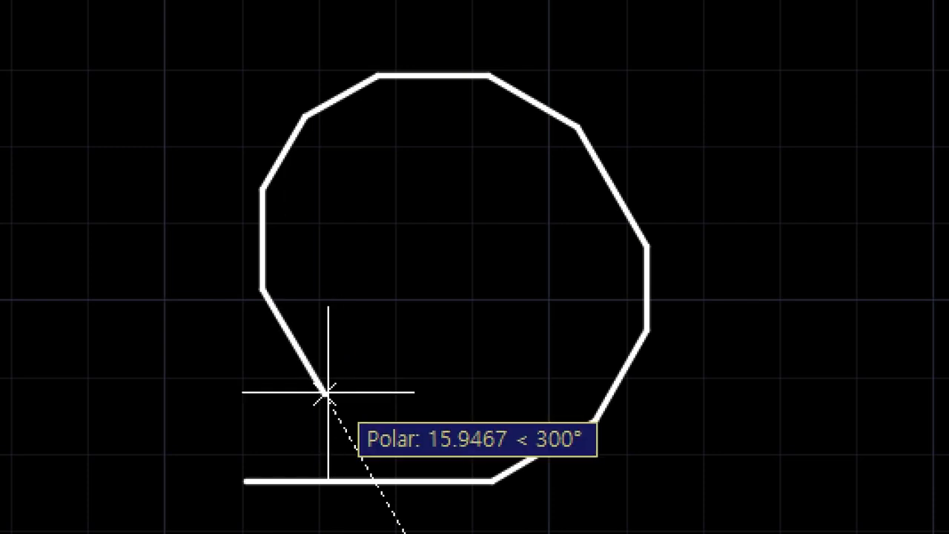
pyautogui.click(324, 392)
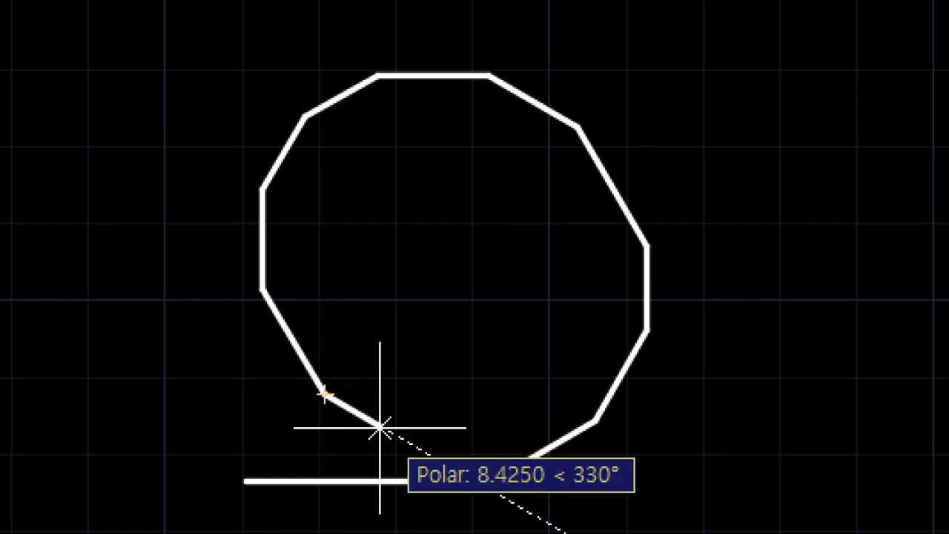
pyautogui.click(474, 480)
pyautogui.click(397, 433)
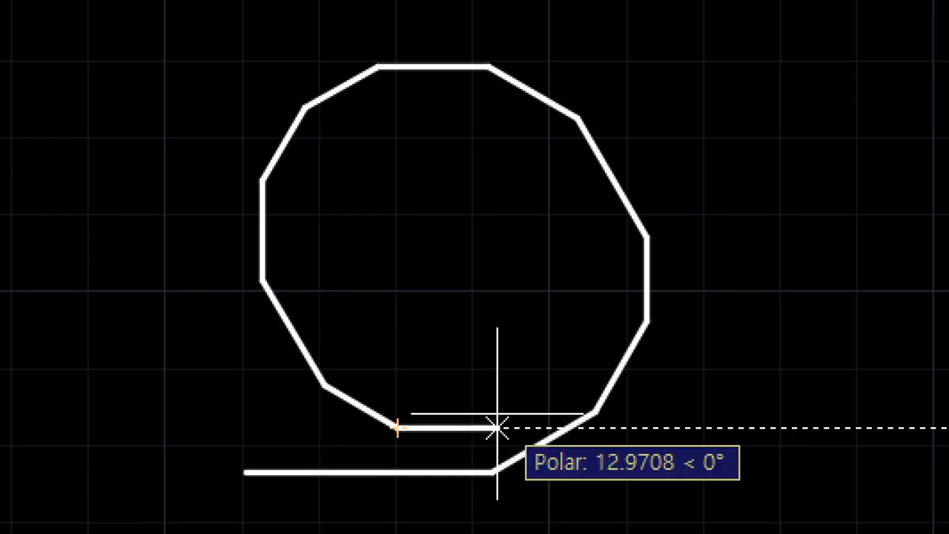
pyautogui.click(567, 433)
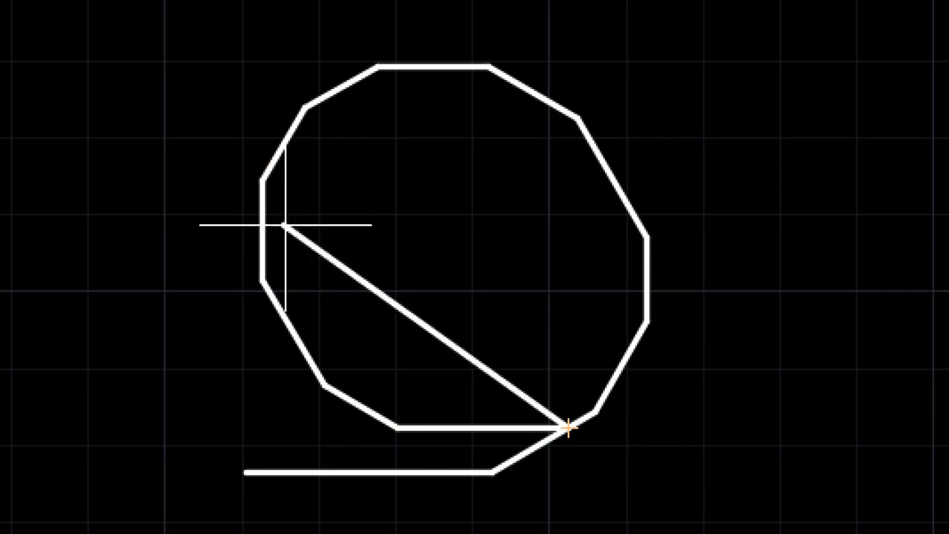
pyautogui.press('Return')
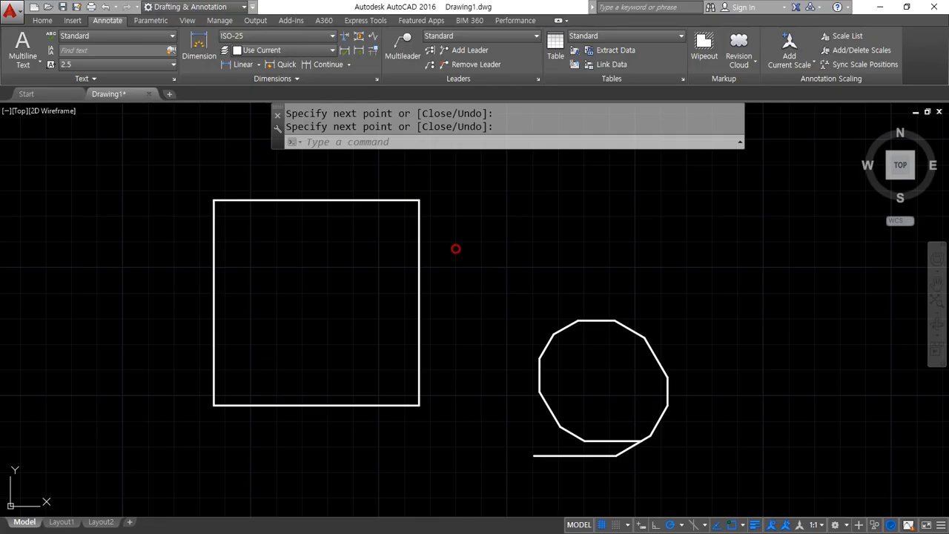
# Erase the square and the polar-tracked outline together
pyautogui.scroll(-2, 467, 273)
pyautogui.click(620, 412)
pyautogui.click(189, 204)
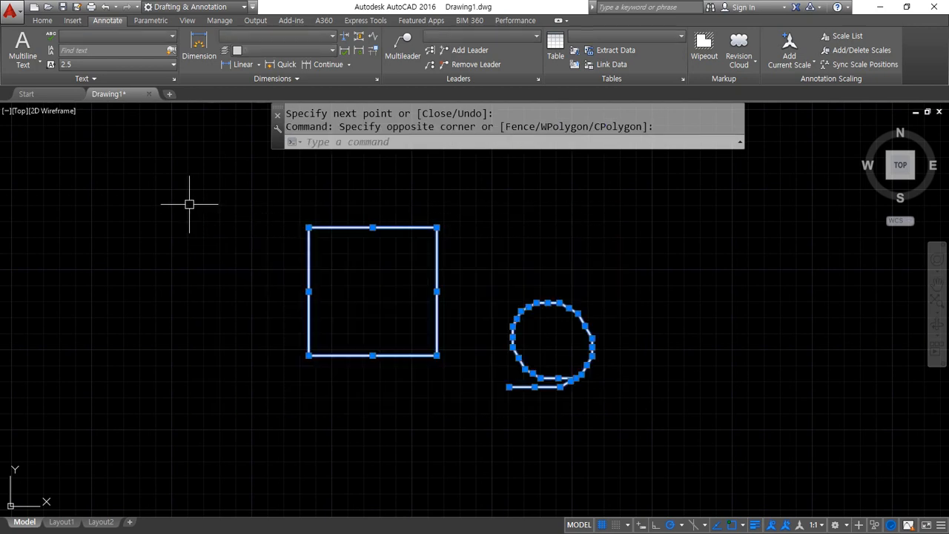
pyautogui.press('Delete')
# Draw a zigzag of three connected lines at freely chosen angles, each 100 units long
pyautogui.write('l')
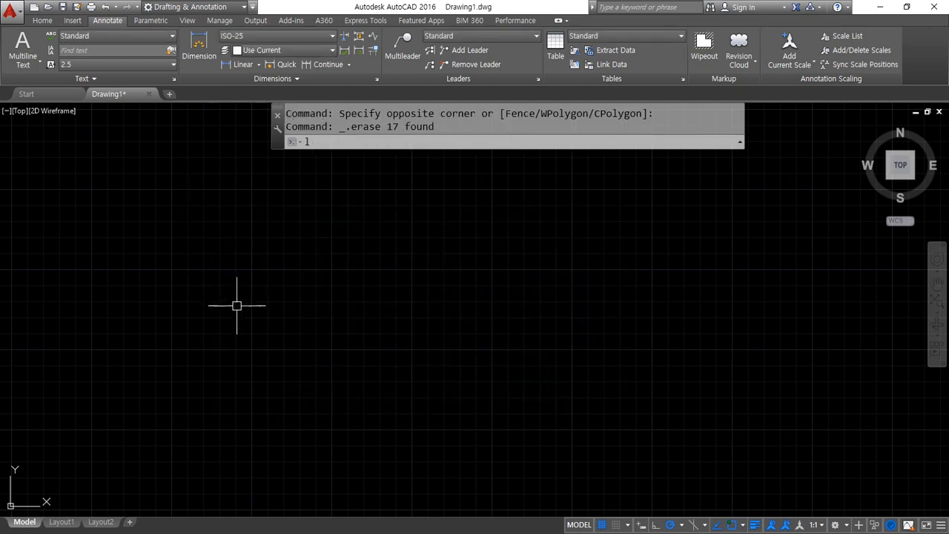
pyautogui.press('Return')
pyautogui.click(224, 329)
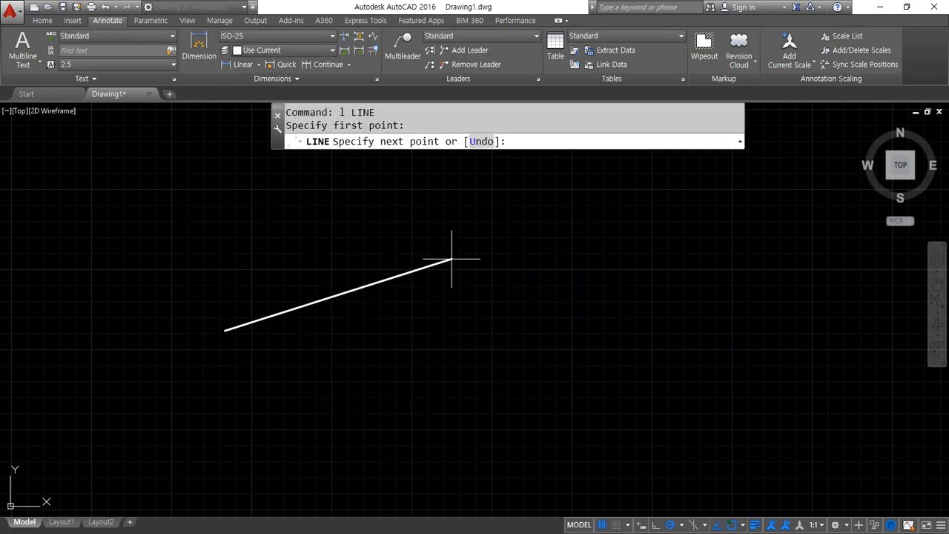
pyautogui.scroll(4, 324, 312)
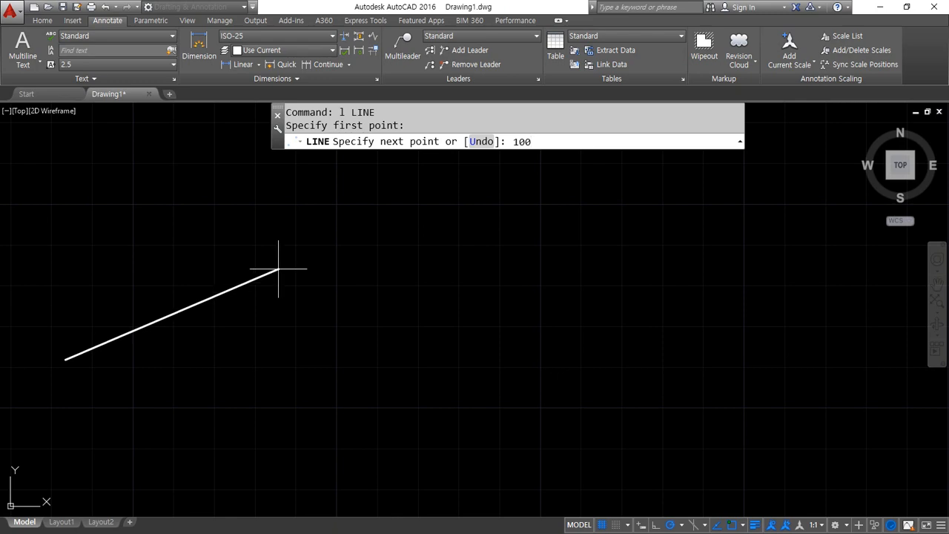
pyautogui.press('Return')
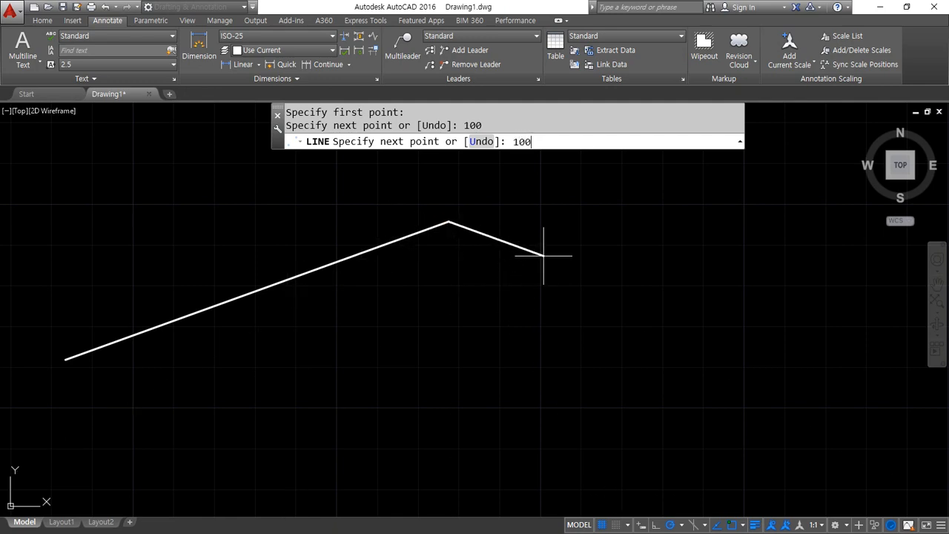
pyautogui.press('Return')
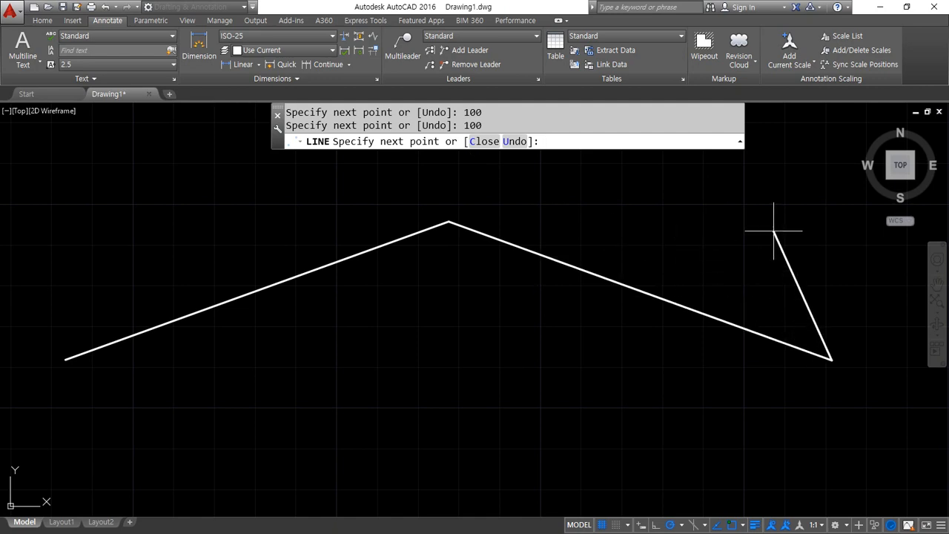
pyautogui.moveTo(761, 234)
pyautogui.mouseDown(button='middle')
pyautogui.moveTo(414, 225)
pyautogui.moveTo(275, 198)
pyautogui.mouseUp(button='middle')
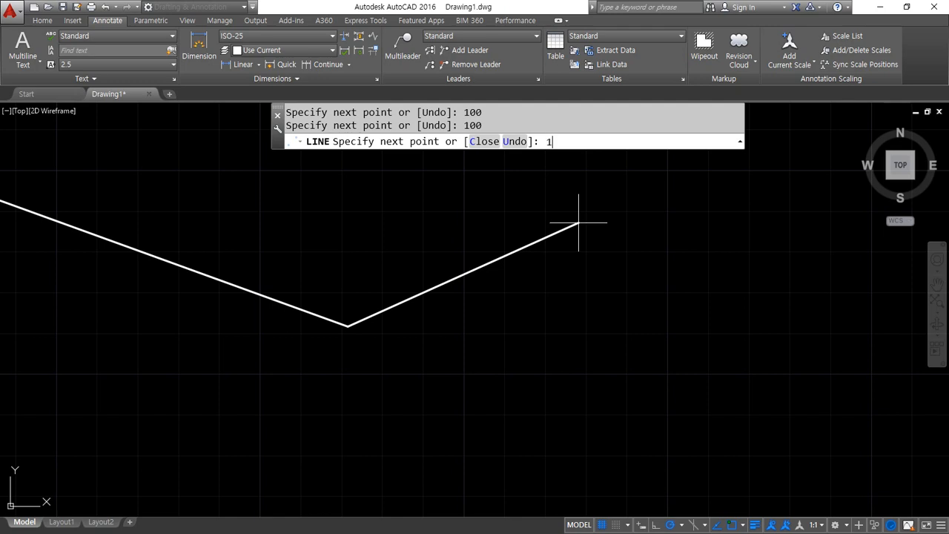
pyautogui.press('Return')
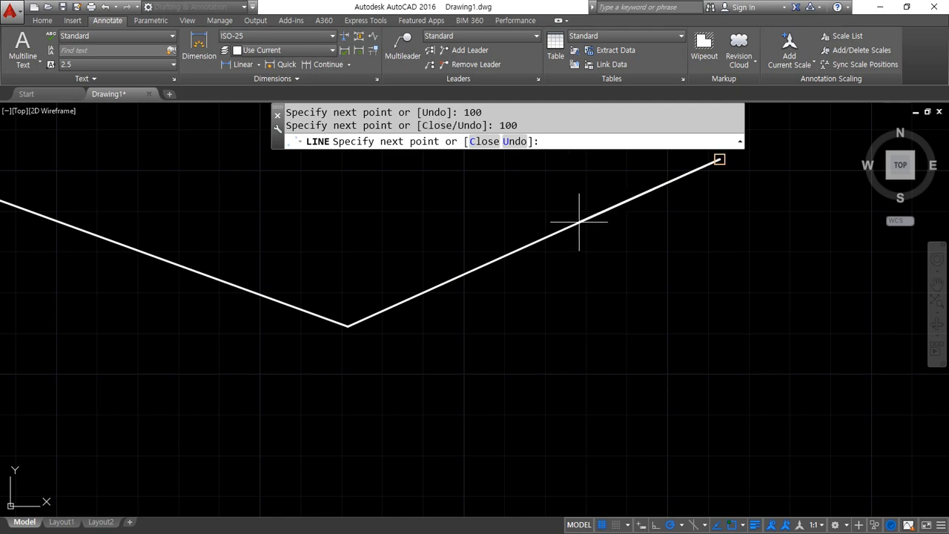
pyautogui.press('Escape')
# Erase the three zigzag lines
pyautogui.scroll(-3, 605, 265)
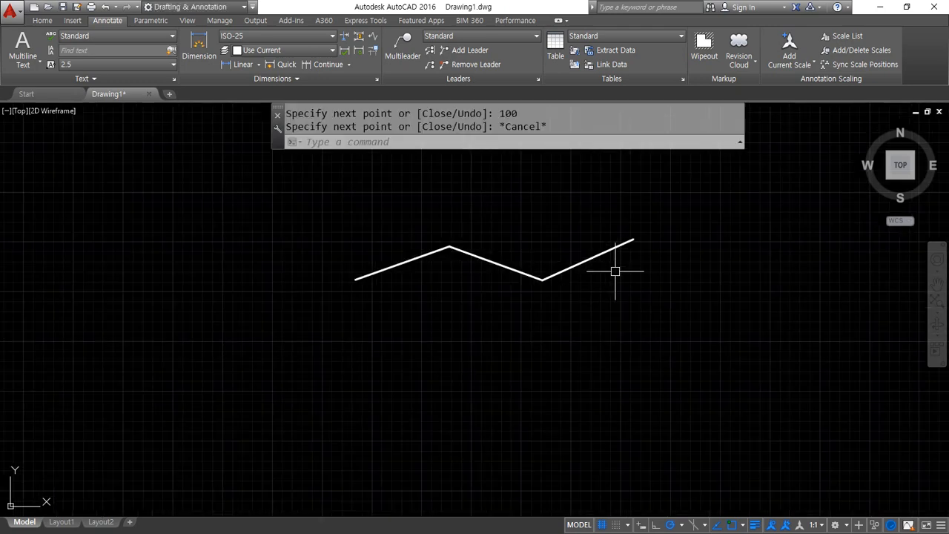
pyautogui.click(653, 201)
pyautogui.click(296, 343)
pyautogui.press('Delete')
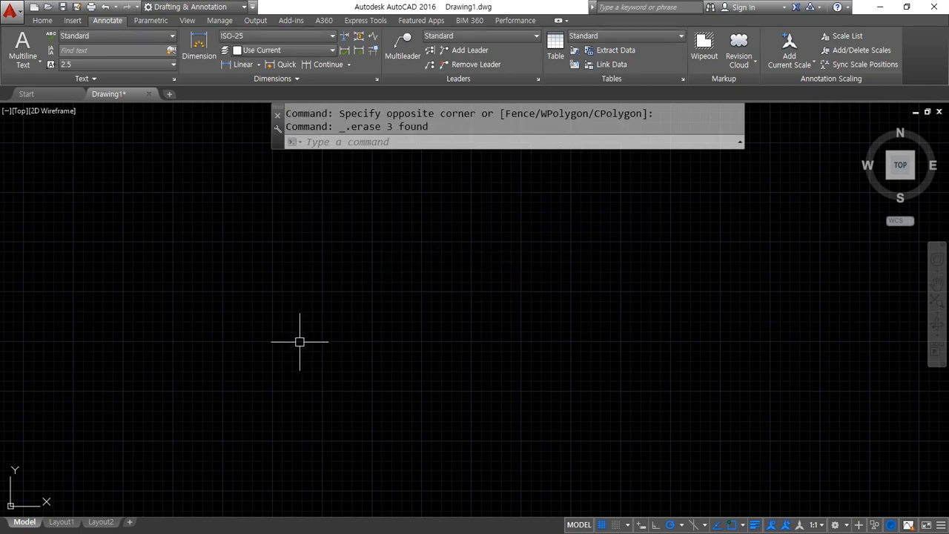
# Draw a square with 80-unit sides from polar-tracked lines at 0°, 90° and 180°, finishing it with the Close option
pyautogui.write('l')
pyautogui.press('Return')
pyautogui.click(195, 313)
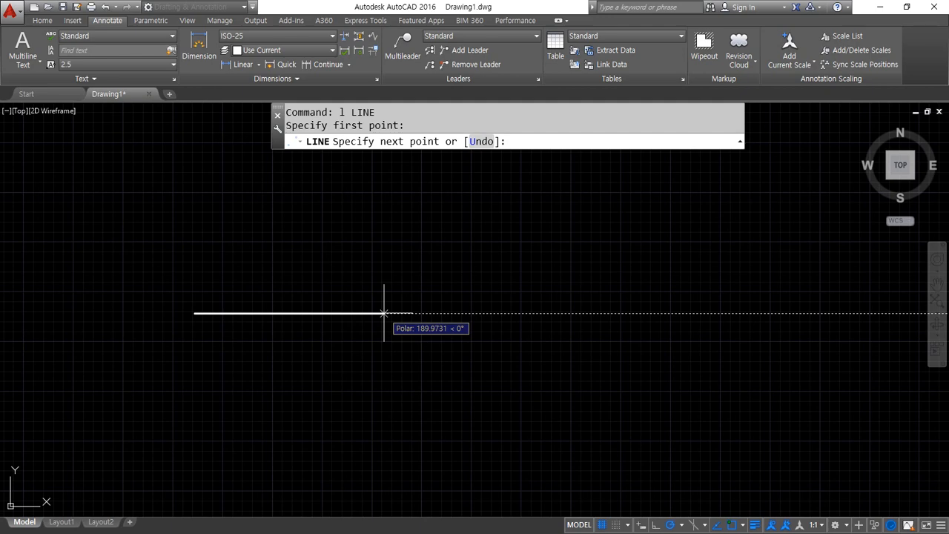
pyautogui.write('80')
pyautogui.press('Return')
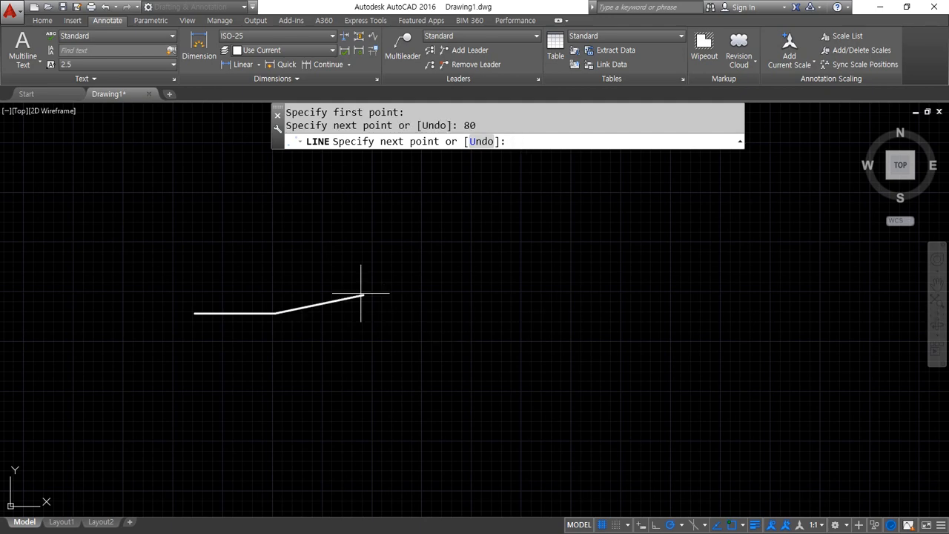
pyautogui.scroll(4, 281, 290)
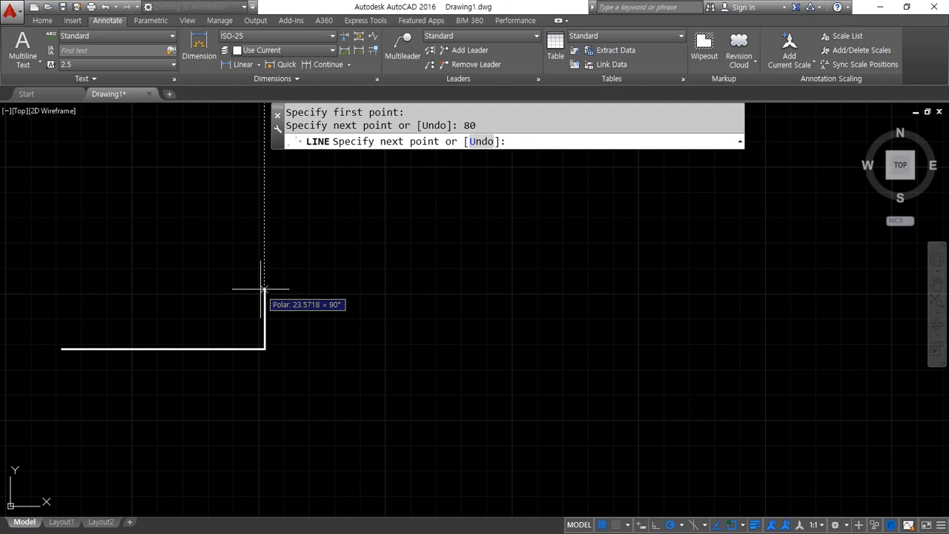
pyautogui.write('80')
pyautogui.press('Return')
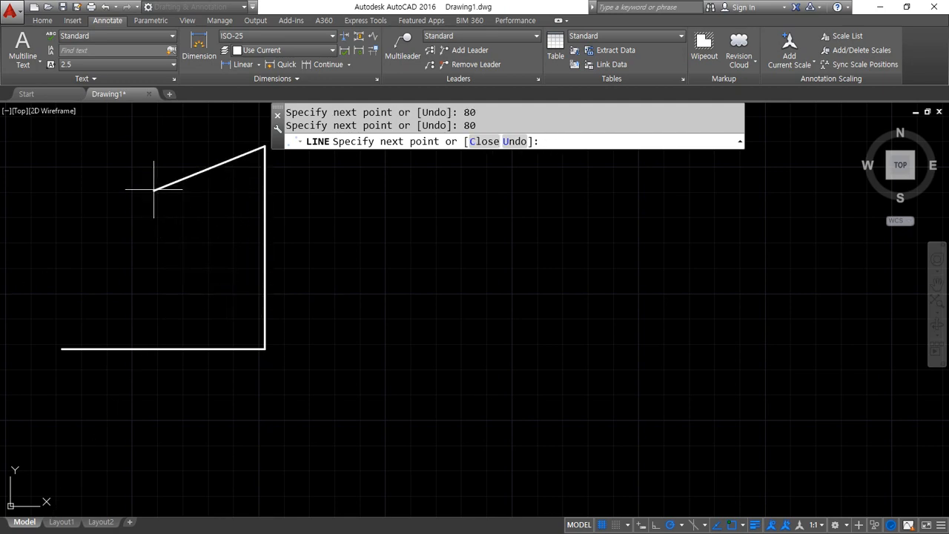
pyautogui.moveTo(153, 151); pyautogui.dragTo(292, 260, button='middle')
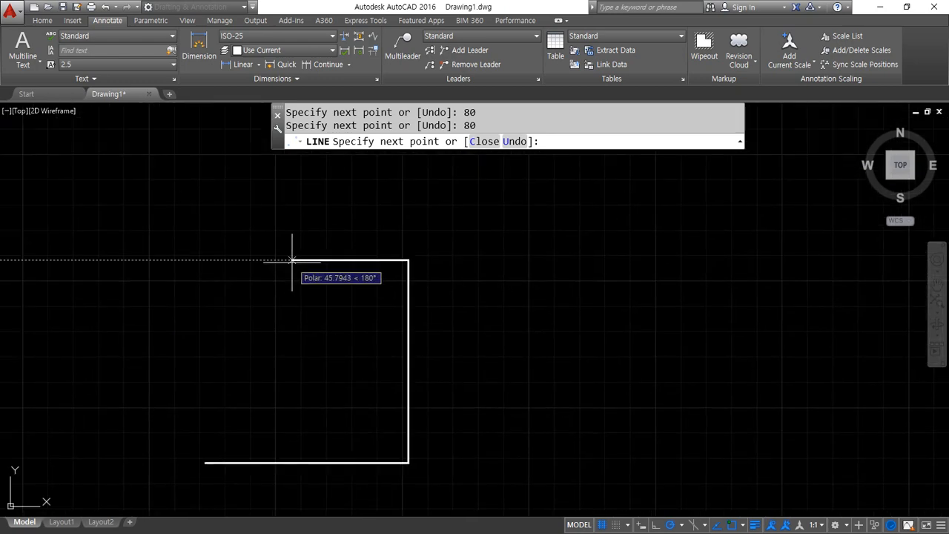
pyautogui.write('80')
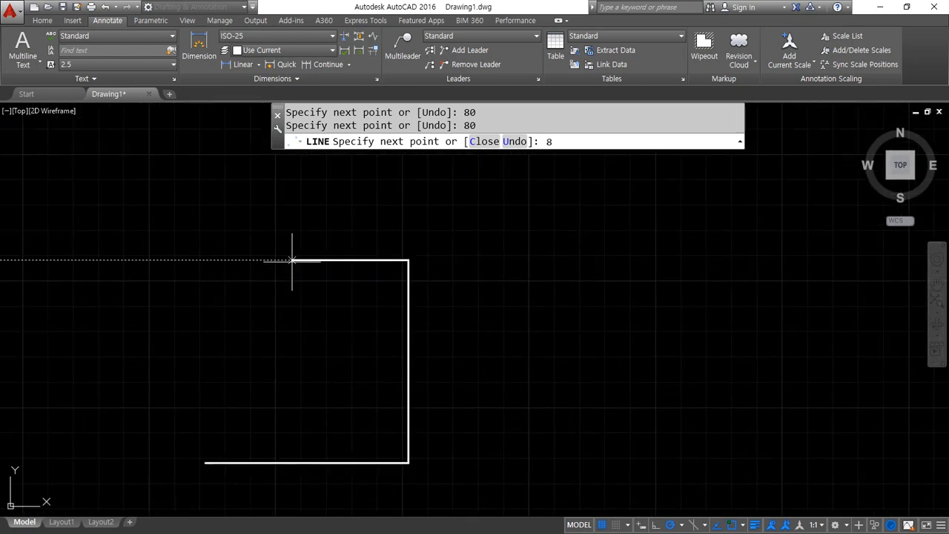
pyautogui.press('Return')
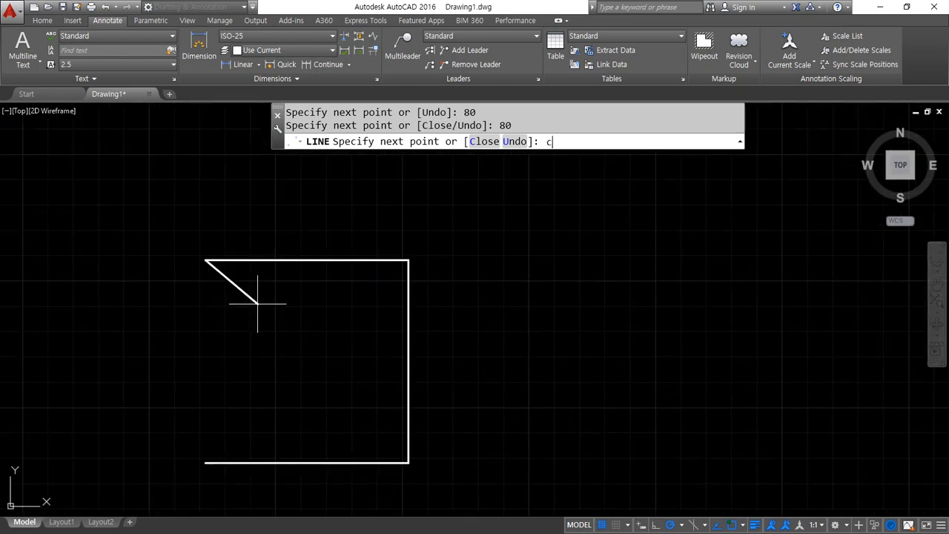
pyautogui.press('Return')
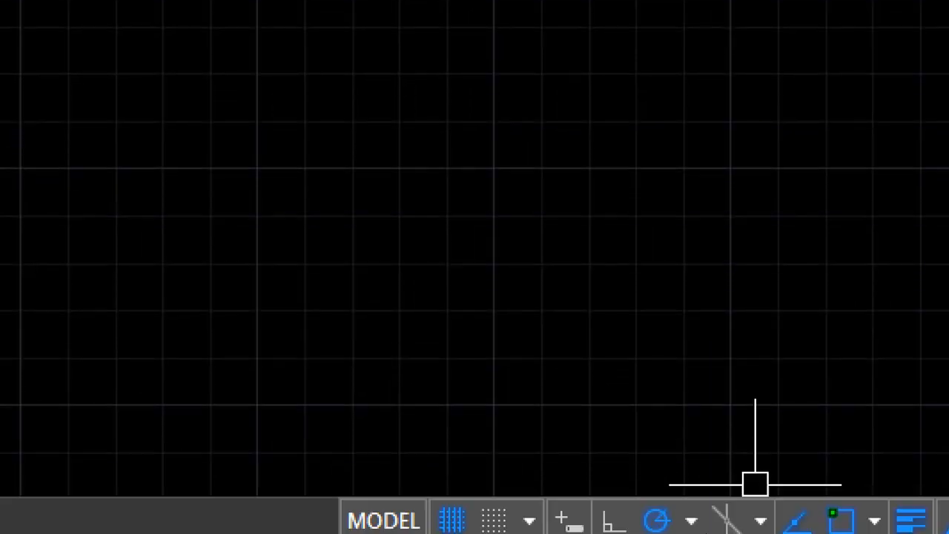
# Enable additional angles in the polar tracking settings and add a 72° angle
pyautogui.click(689, 504)
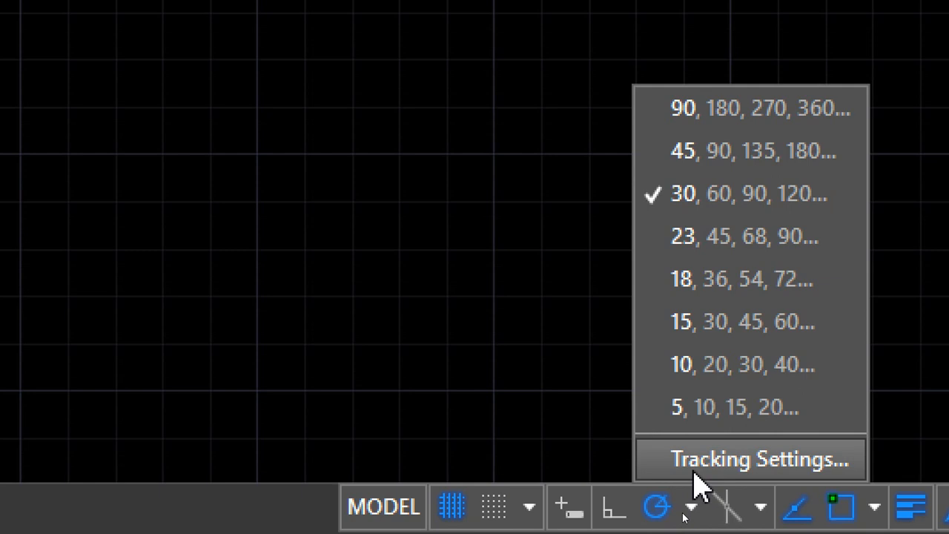
pyautogui.click(694, 470)
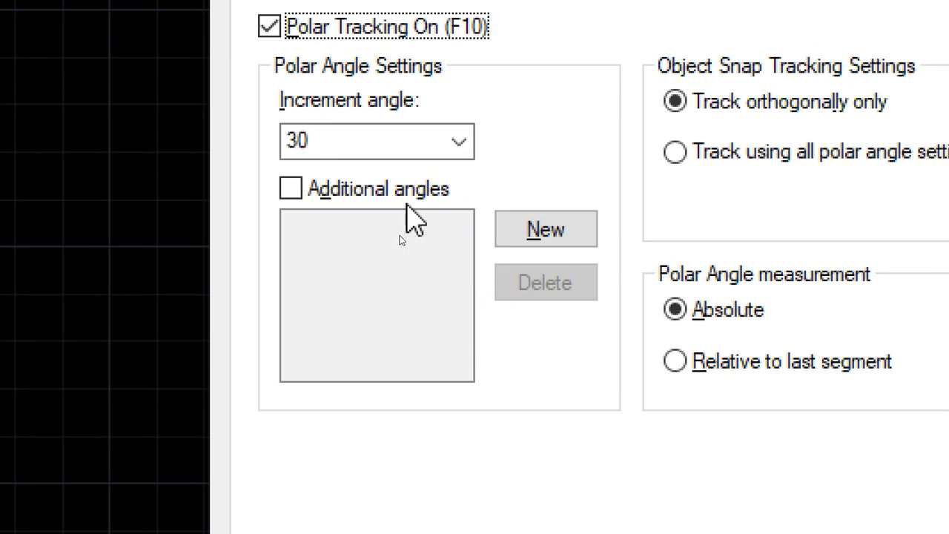
pyautogui.click(372, 197)
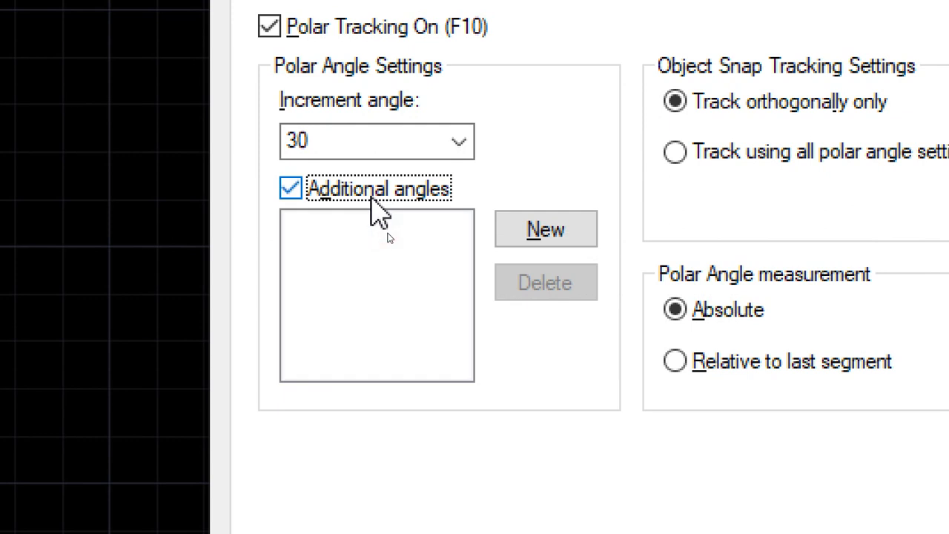
pyautogui.click(568, 236)
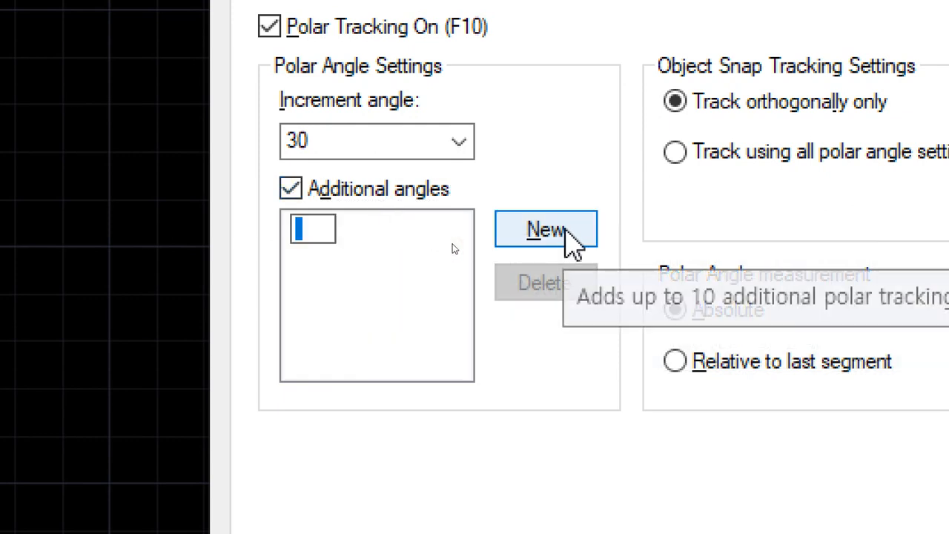
pyautogui.write('72')
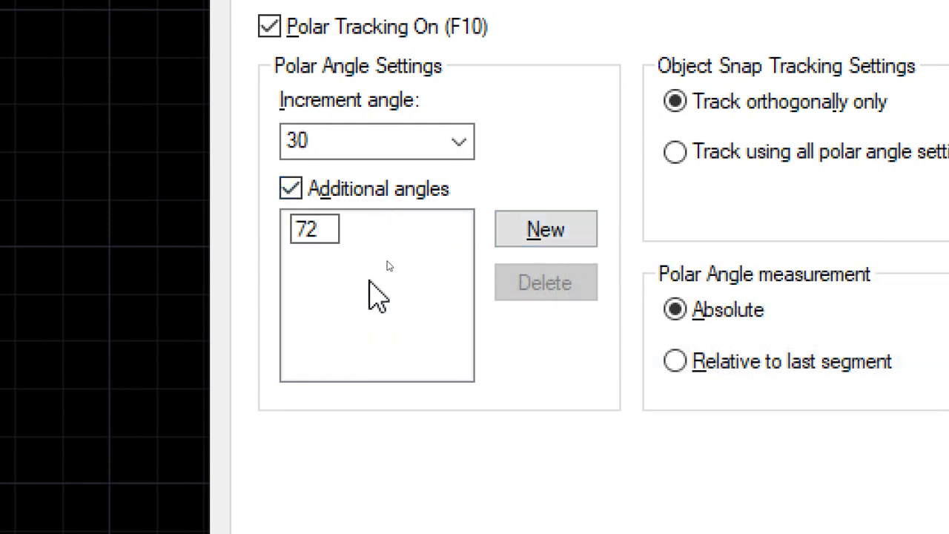
pyautogui.press('Return')
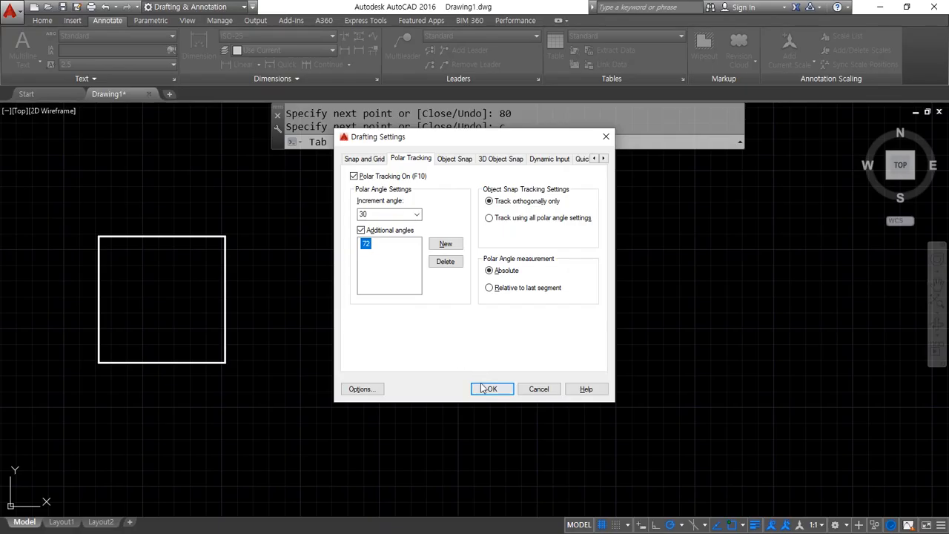
pyautogui.click(491, 384)
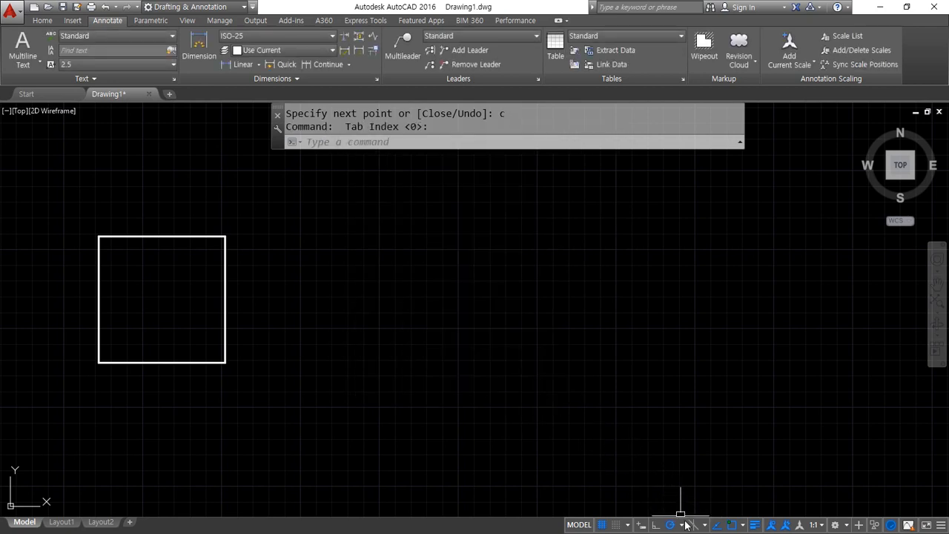
# Set the polar tracking increment to 72°, giving the 72, 144, 216, 288 series
pyautogui.click(683, 525)
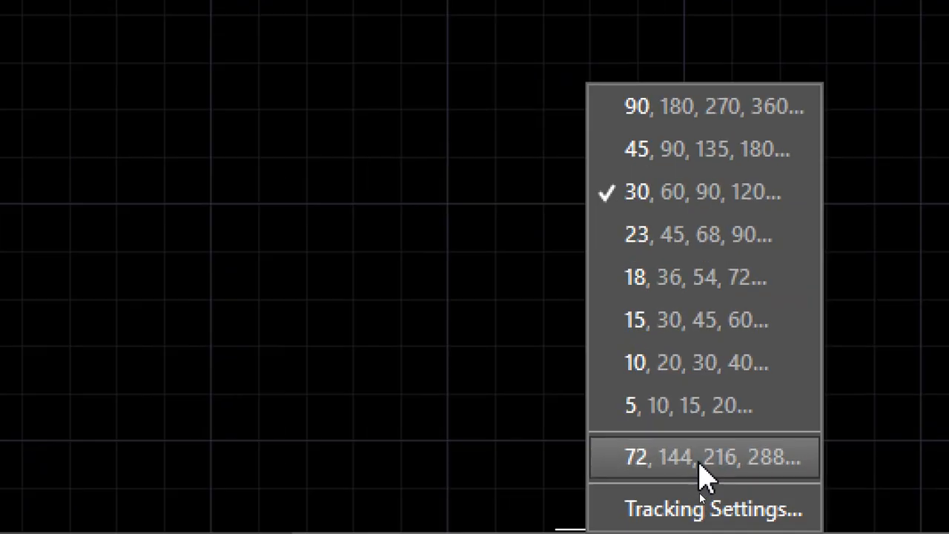
pyautogui.click(618, 457)
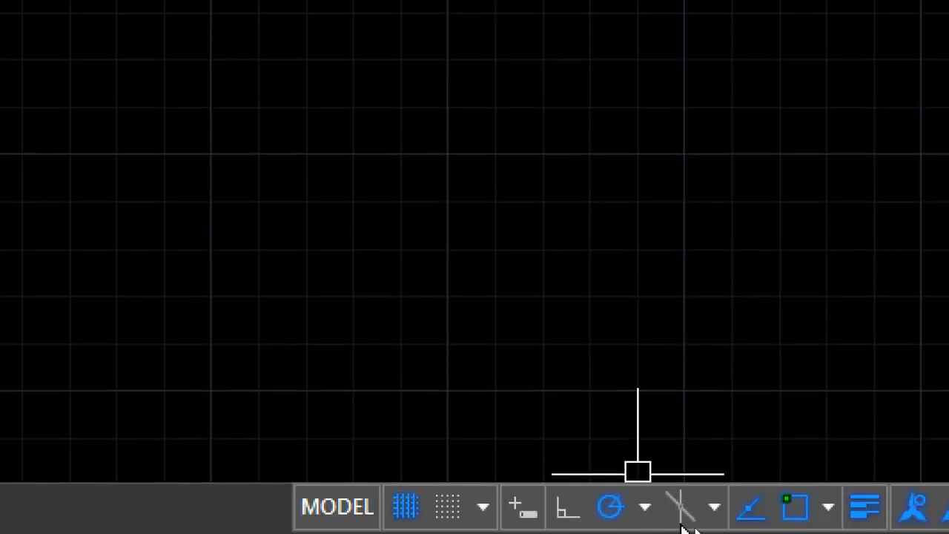
pyautogui.click(644, 507)
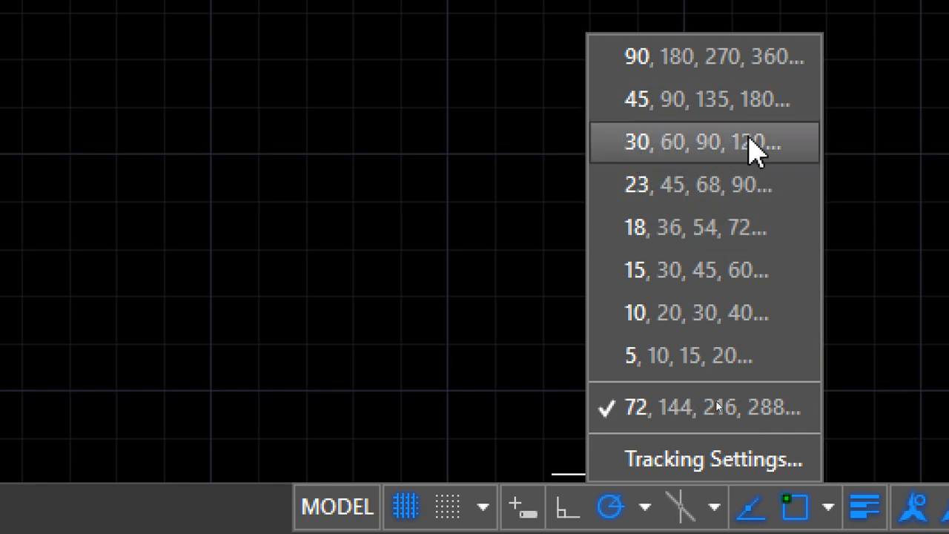
pyautogui.click(159, 216)
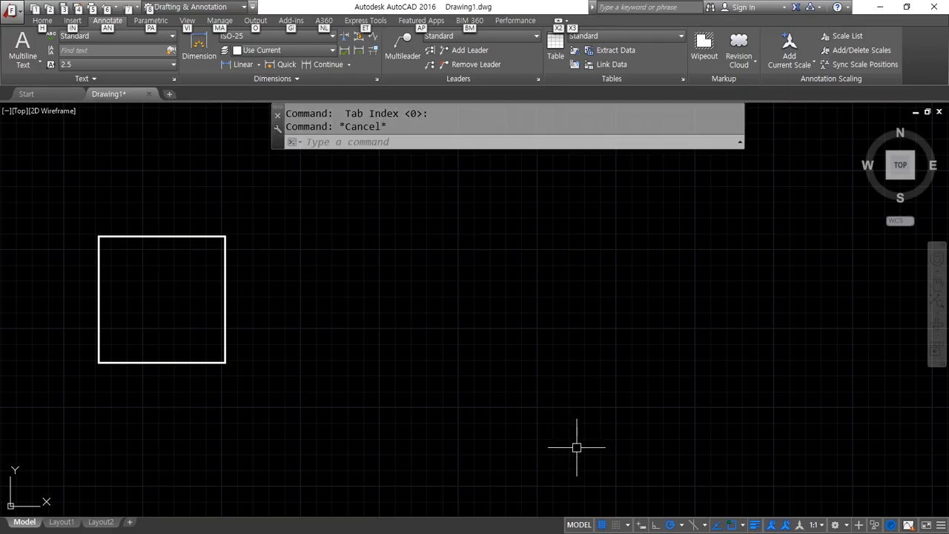
pyautogui.press('Escape')
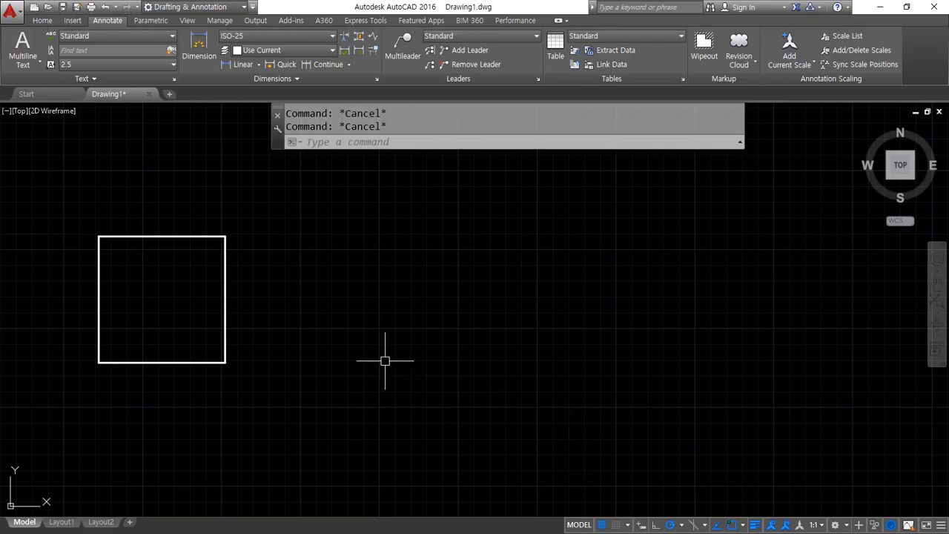
# Draw a pentagon with 50-unit sides from polar-tracked lines at 0°, 72°, 144° and 216°, finishing it with the Close option
pyautogui.write('l')
pyautogui.press('Return')
pyautogui.click(361, 344)
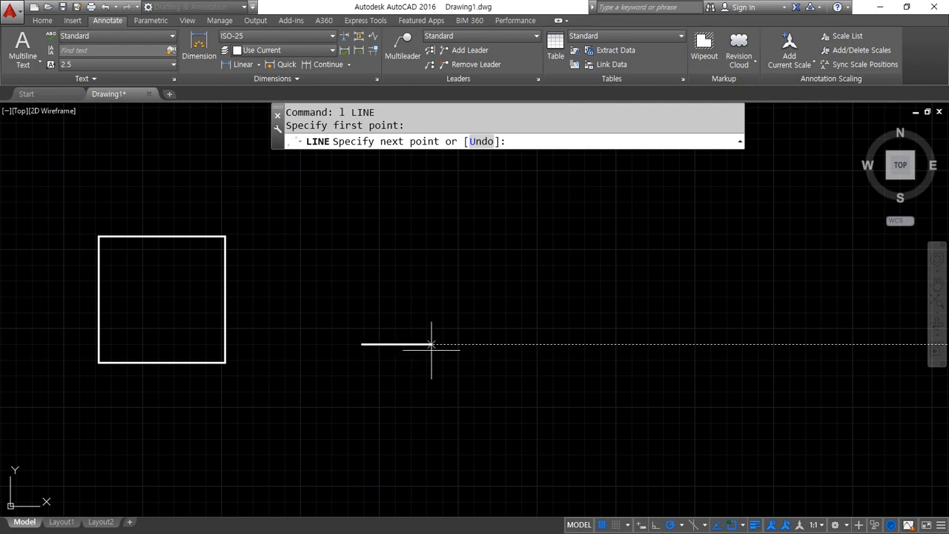
pyautogui.write('50')
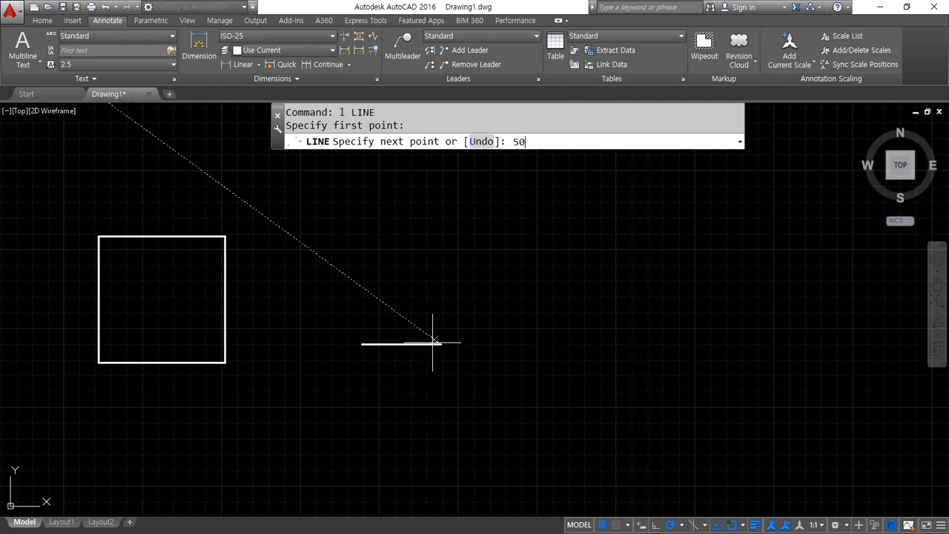
pyautogui.press('Return')
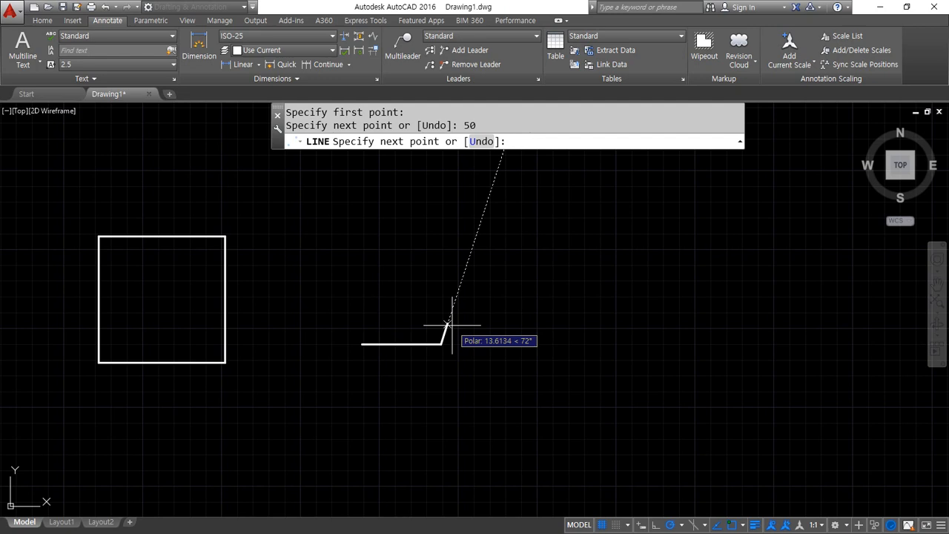
pyautogui.write('50')
pyautogui.press('Return')
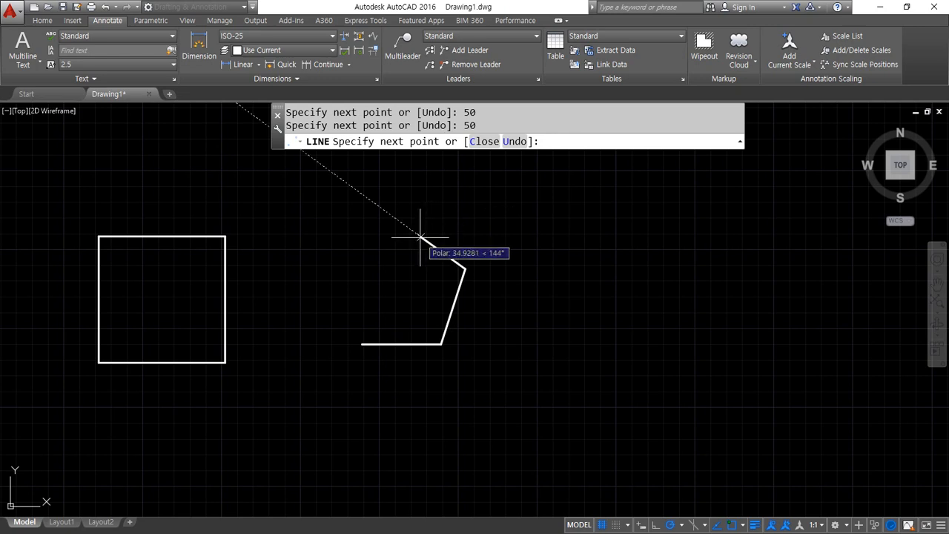
pyautogui.write('50')
pyautogui.press('Return')
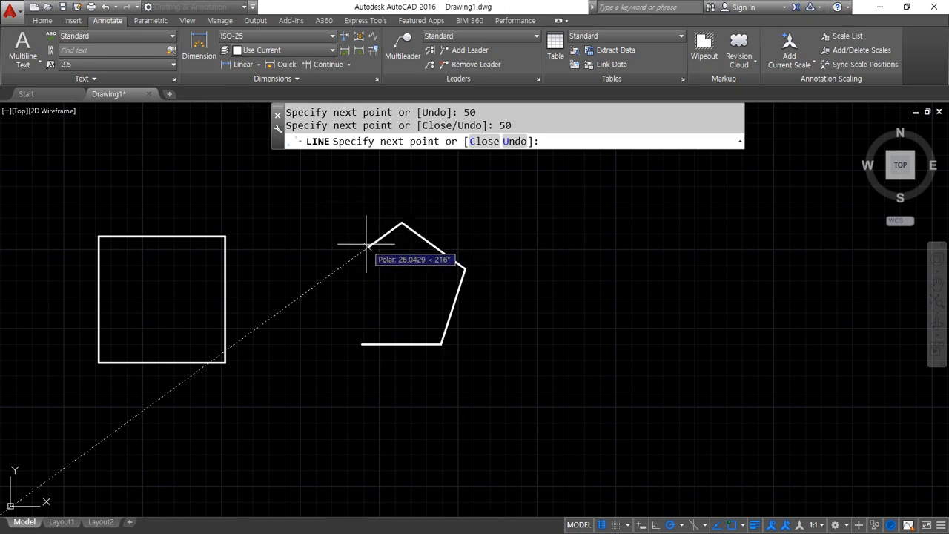
pyautogui.write('50')
pyautogui.press('Return')
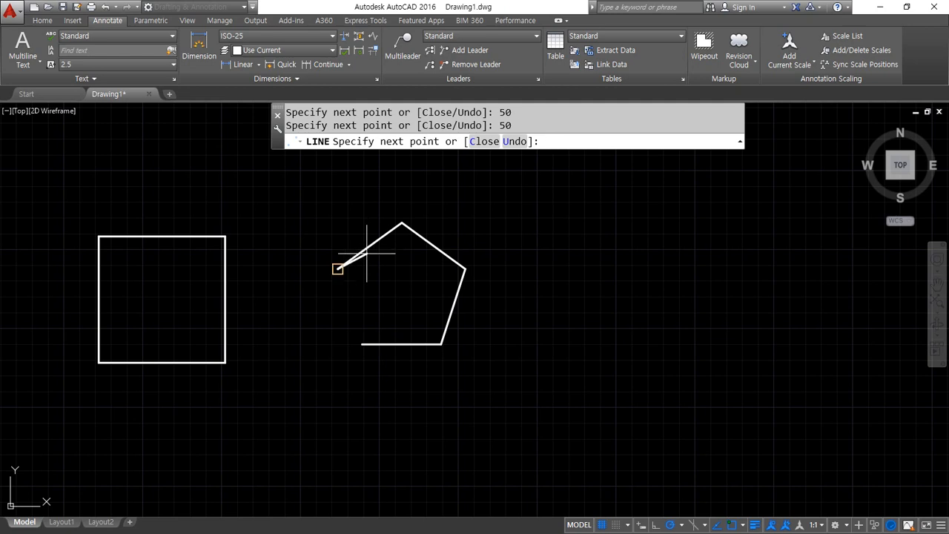
pyautogui.write('c')
pyautogui.press('Return')
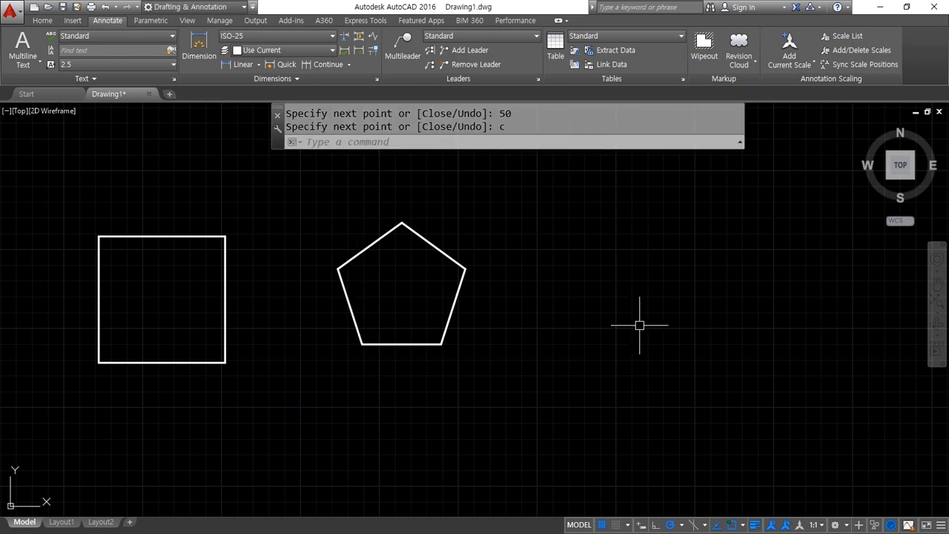
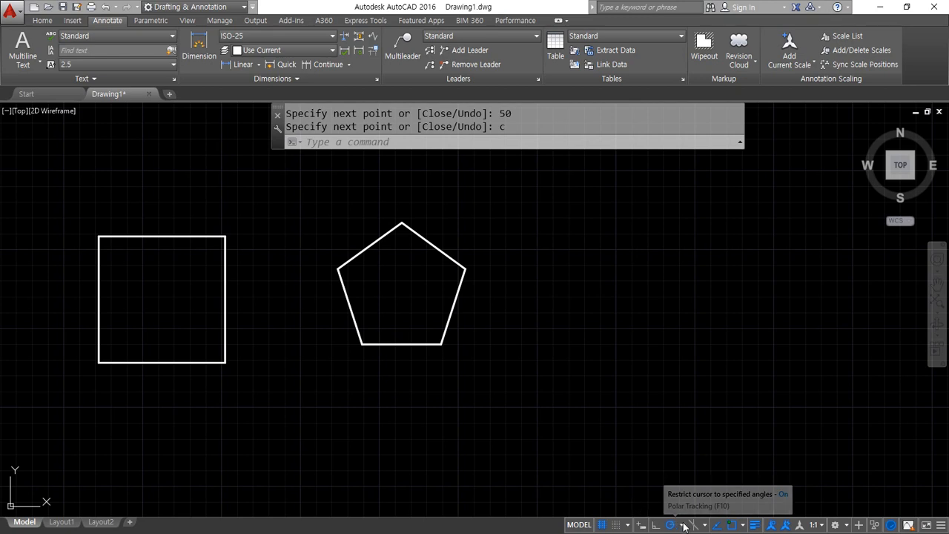
# Delete the additional 72° polar tracking angle with additional angles disabled, and set the increment angle to 45°
pyautogui.click(683, 525)
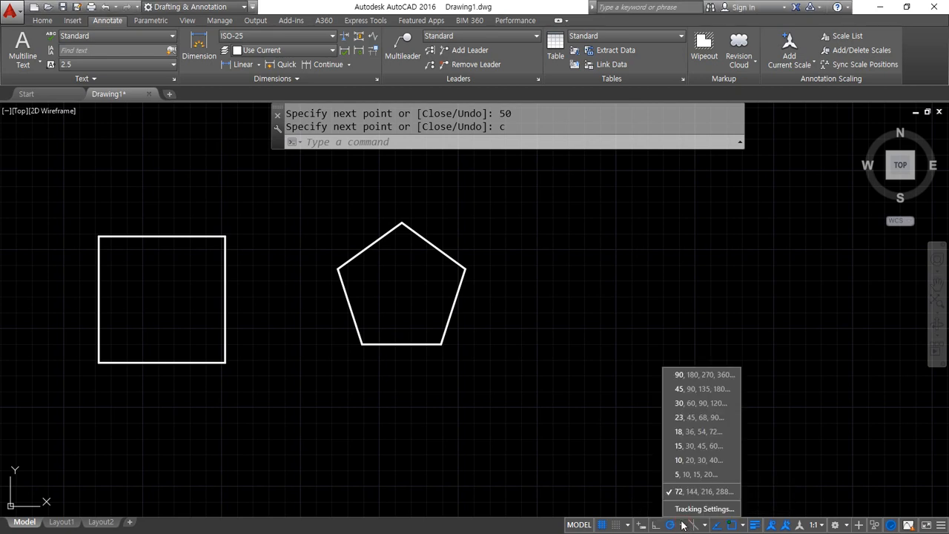
pyautogui.click(684, 512)
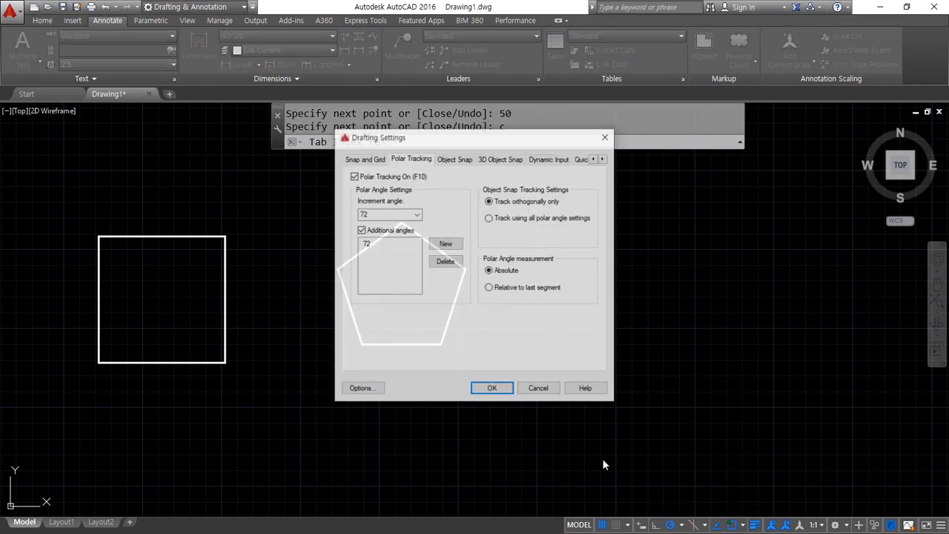
pyautogui.click(376, 244)
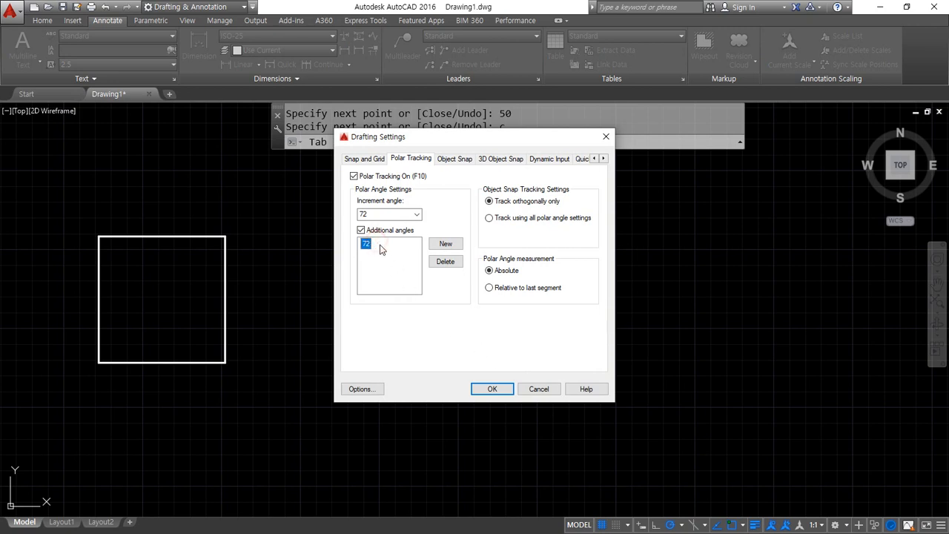
pyautogui.click(445, 262)
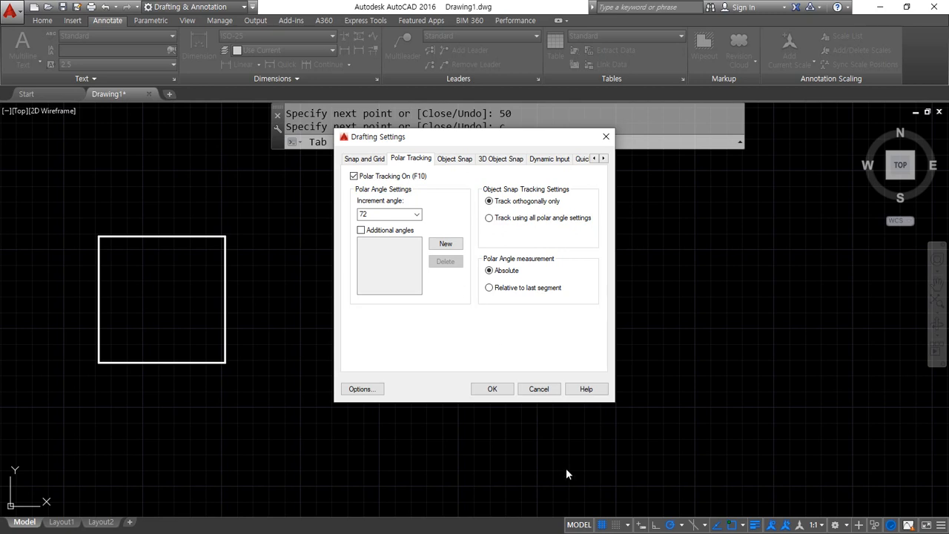
pyautogui.click(492, 390)
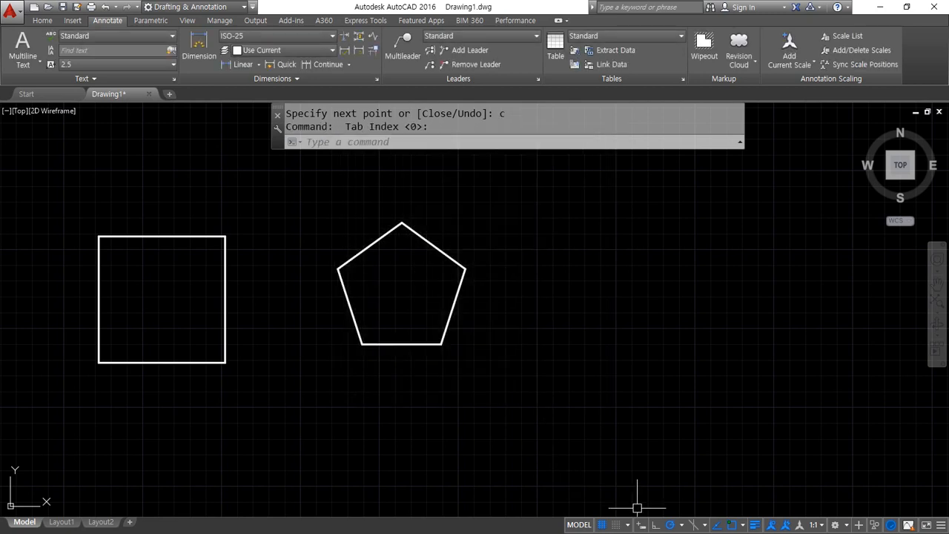
pyautogui.click(681, 524)
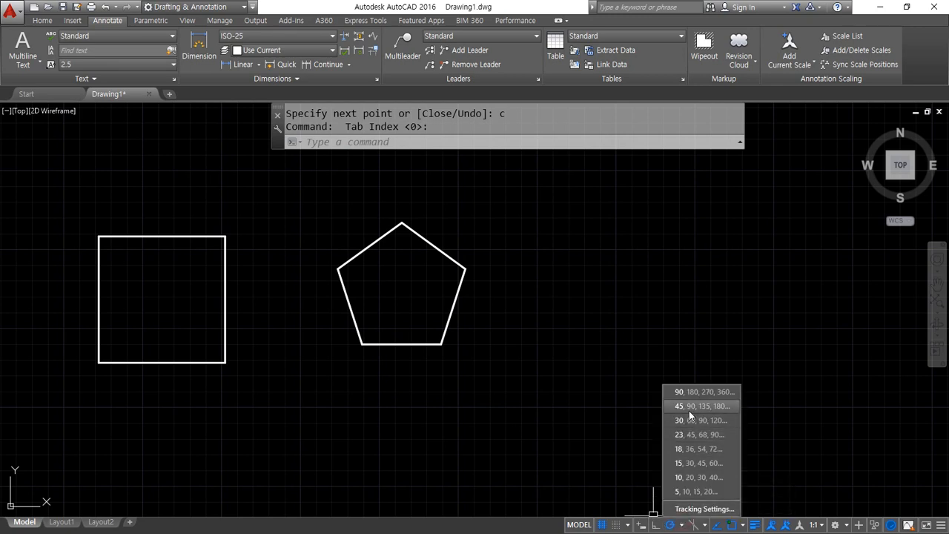
pyautogui.click(688, 406)
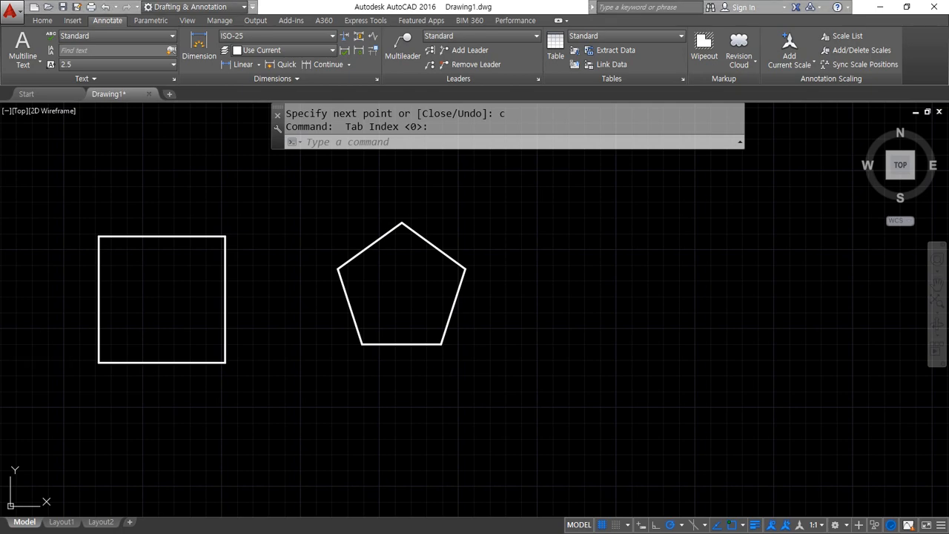
# Check the circle-drawing exercise in the browser window, and erase the square and the pentagon from the drawing
pyautogui.moveTo(0, 74); pyautogui.dragTo(343, 70)
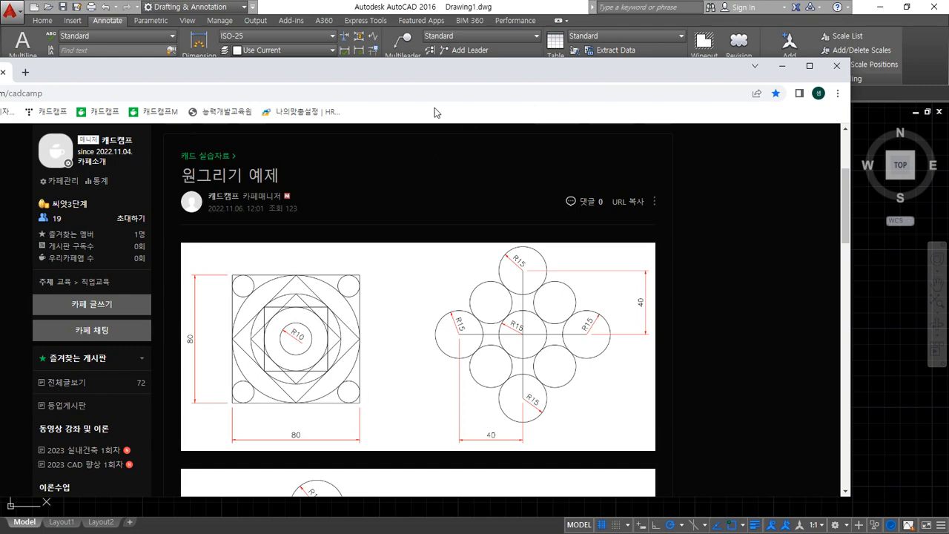
pyautogui.moveTo(435, 81); pyautogui.dragTo(0, 78)
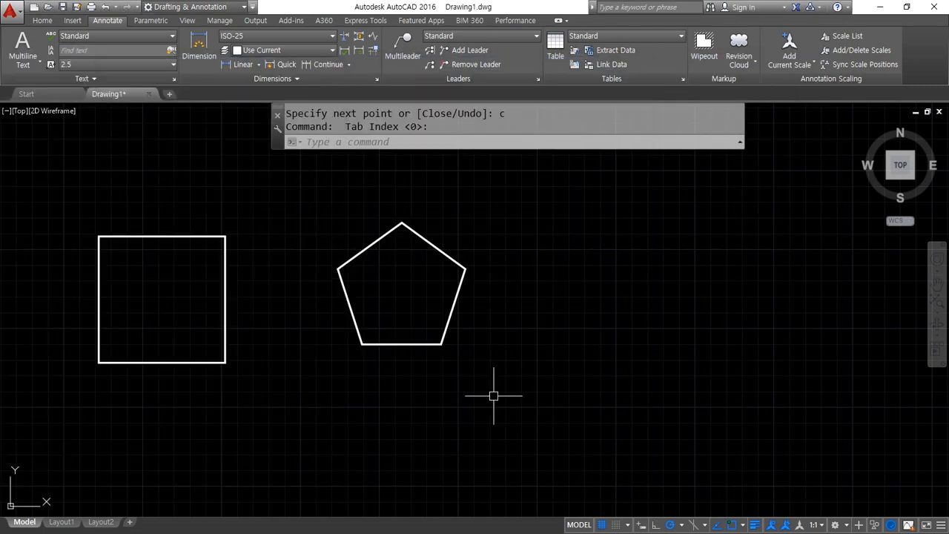
pyautogui.moveTo(498, 411); pyautogui.dragTo(295, 195)
pyautogui.moveTo(63, 186); pyautogui.dragTo(296, 368)
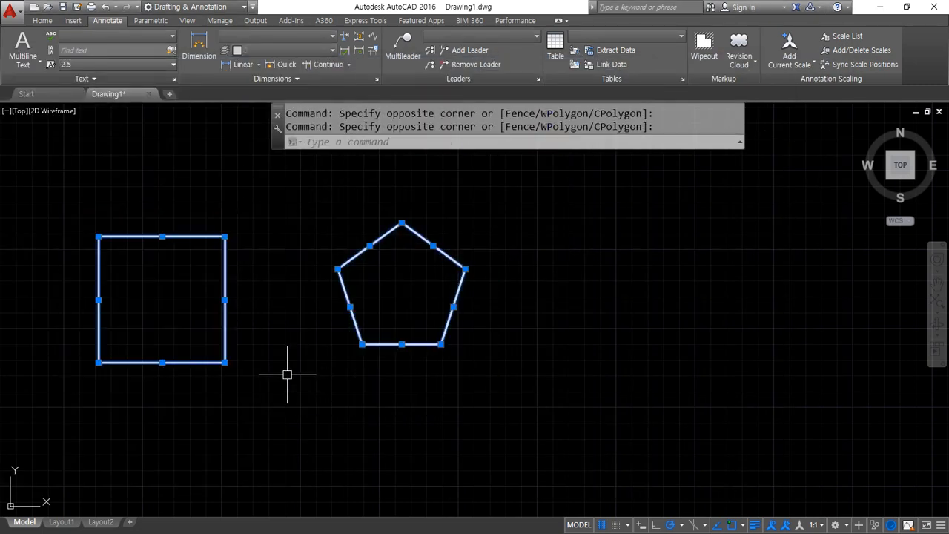
pyautogui.press('Delete')
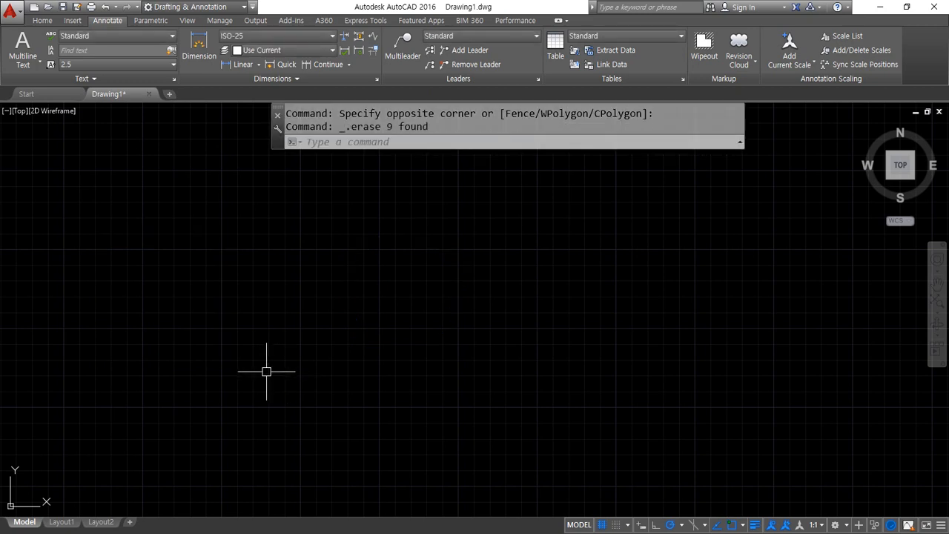
# Draw a square with 80-unit sides from polar-tracked lines at 0°, 90° and 180°, closing it with the Close option
pyautogui.write('l')
pyautogui.press('Return')
pyautogui.click(194, 365)
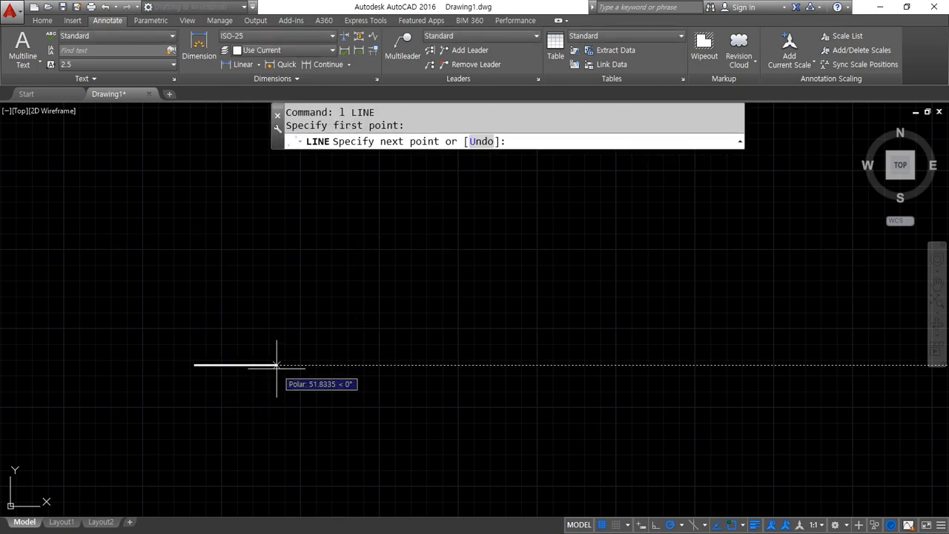
pyautogui.write('80')
pyautogui.press('Return')
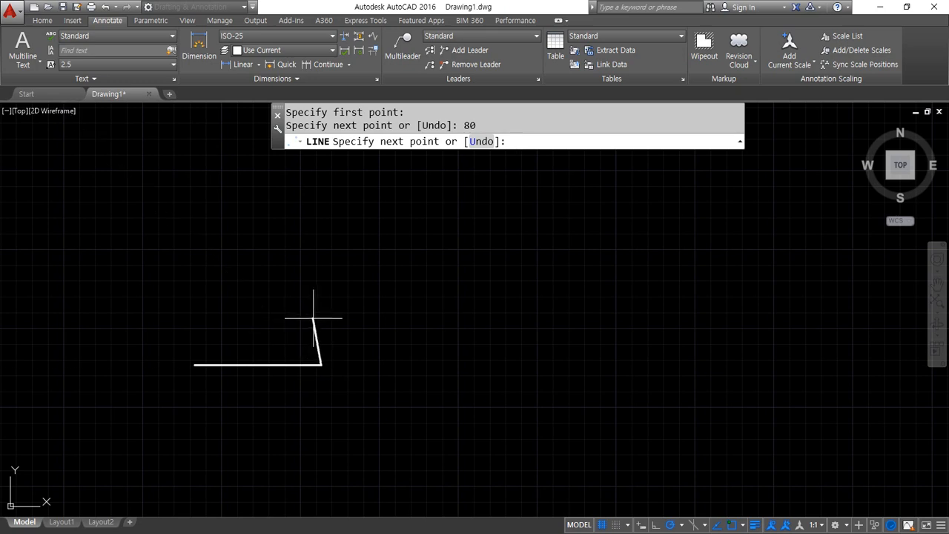
pyautogui.write('80')
pyautogui.press('Return')
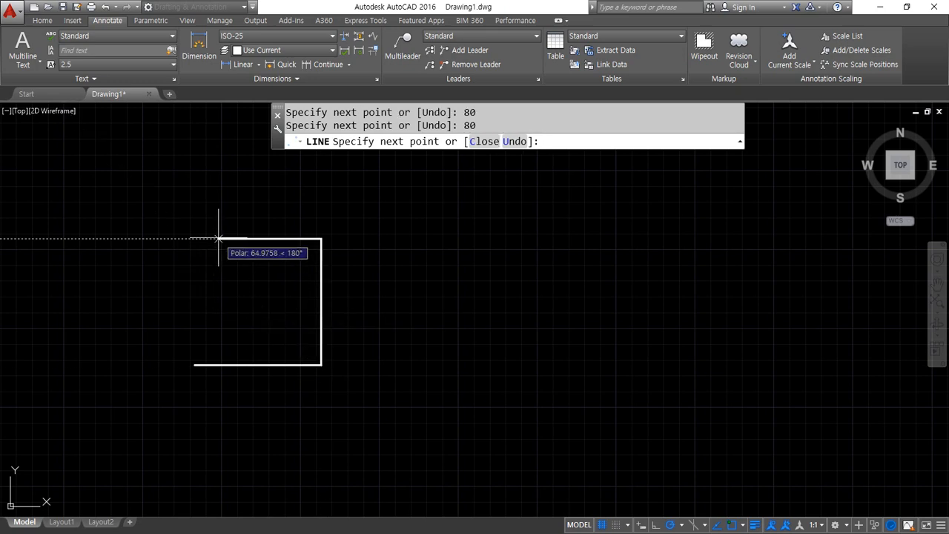
pyautogui.write('80')
pyautogui.press('Return')
pyautogui.write('c')
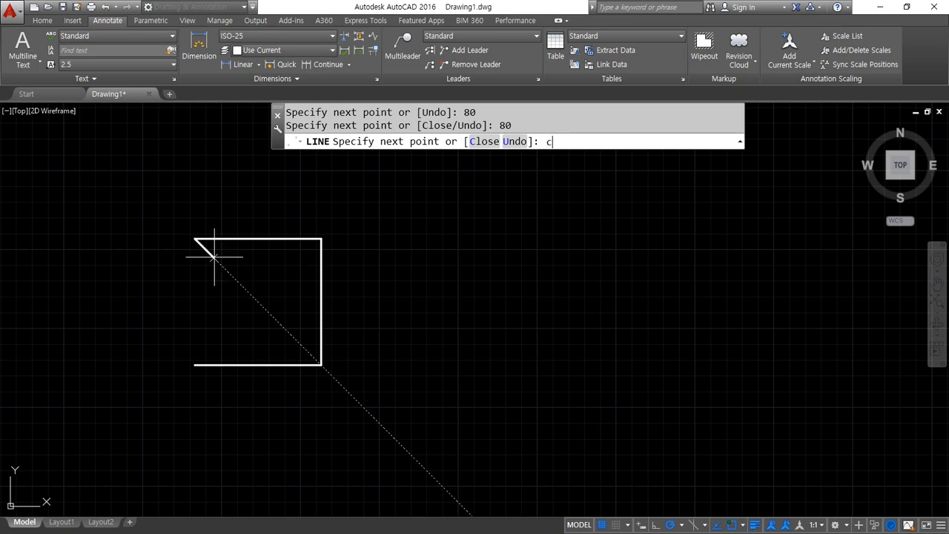
pyautogui.press('Return')
# Draw a circle inscribed in the 80-unit square with the Tan, Tan, Tan method, tangent to the square's sides
pyautogui.scroll(2, 189, 303)
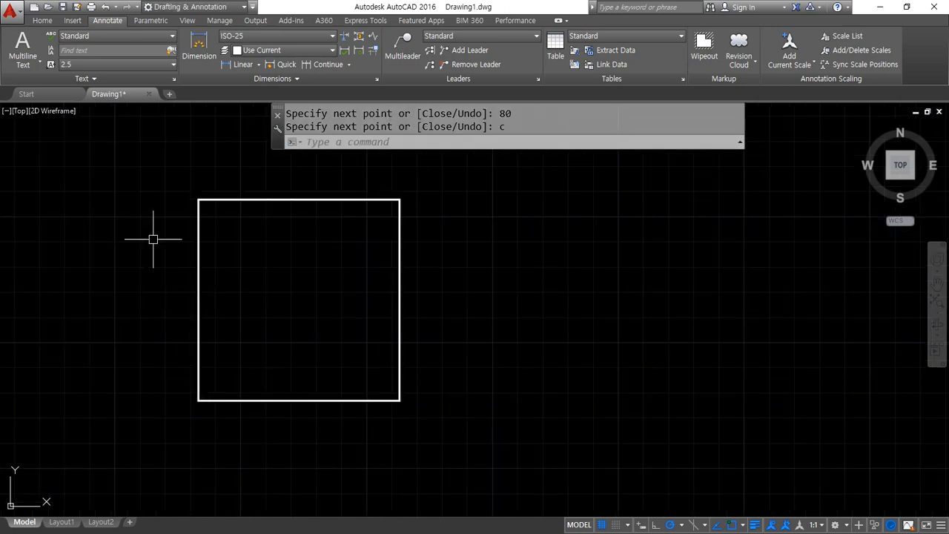
pyautogui.click(43, 20)
pyautogui.click(68, 65)
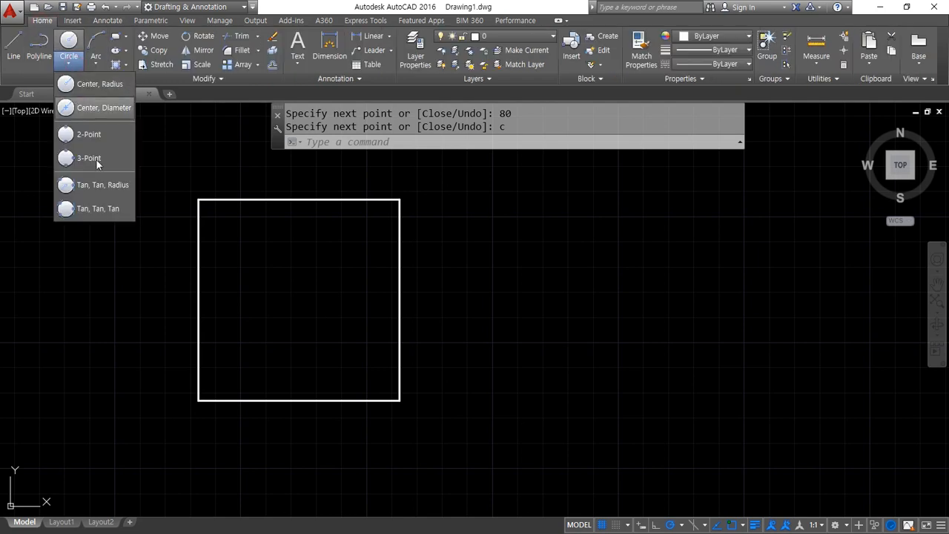
pyautogui.click(111, 209)
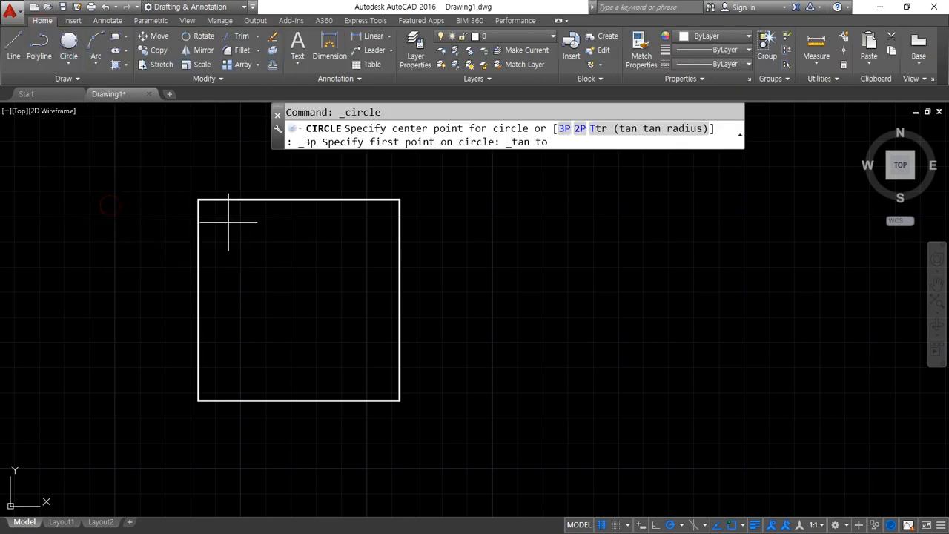
pyautogui.click(198, 290)
pyautogui.click(278, 397)
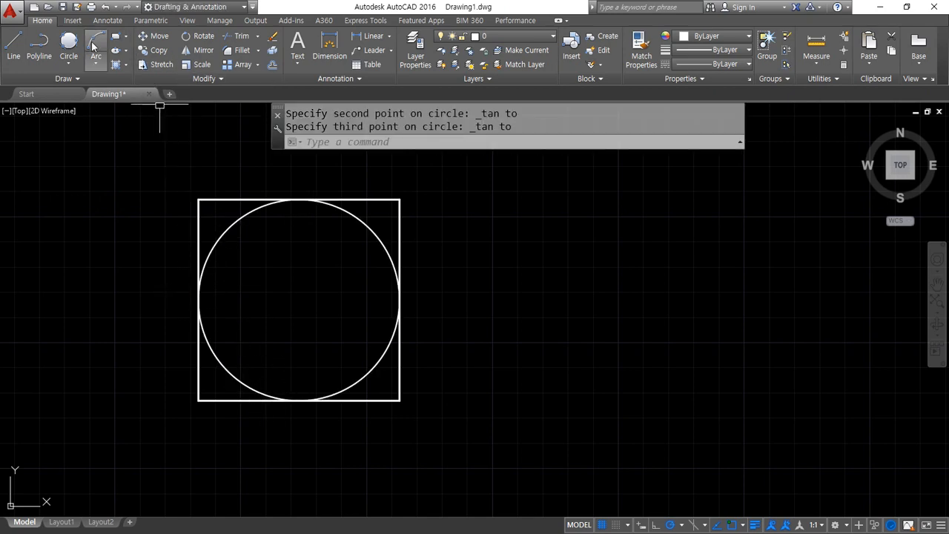
# Draw small three-tangent circles in the square's two upper corners, each touching both adjacent edges and the large circle
pyautogui.click(68, 42)
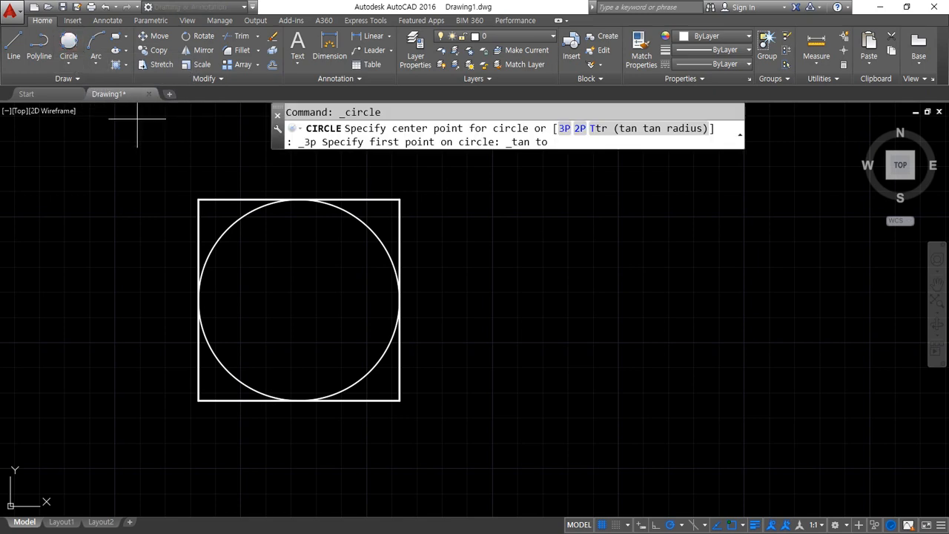
pyautogui.click(218, 199)
pyautogui.click(201, 220)
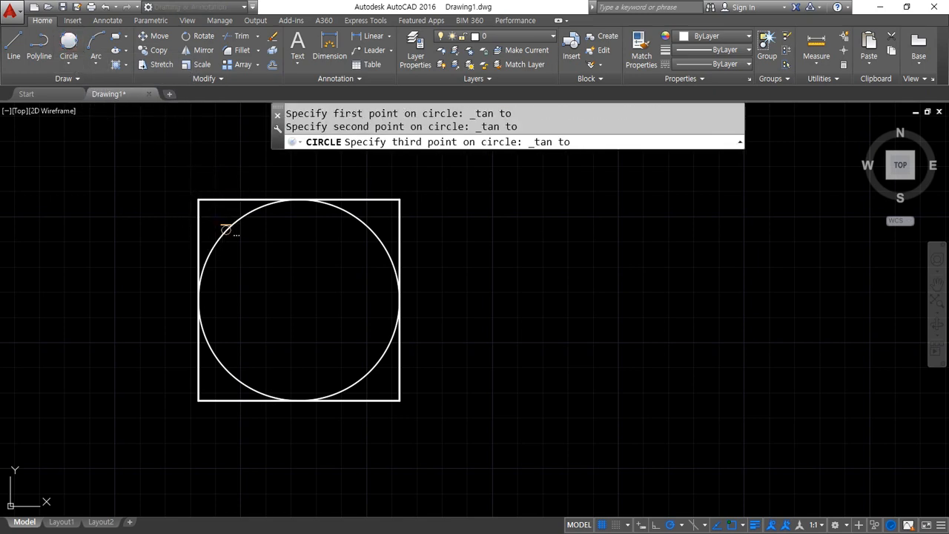
pyautogui.click(227, 228)
pyautogui.click(68, 42)
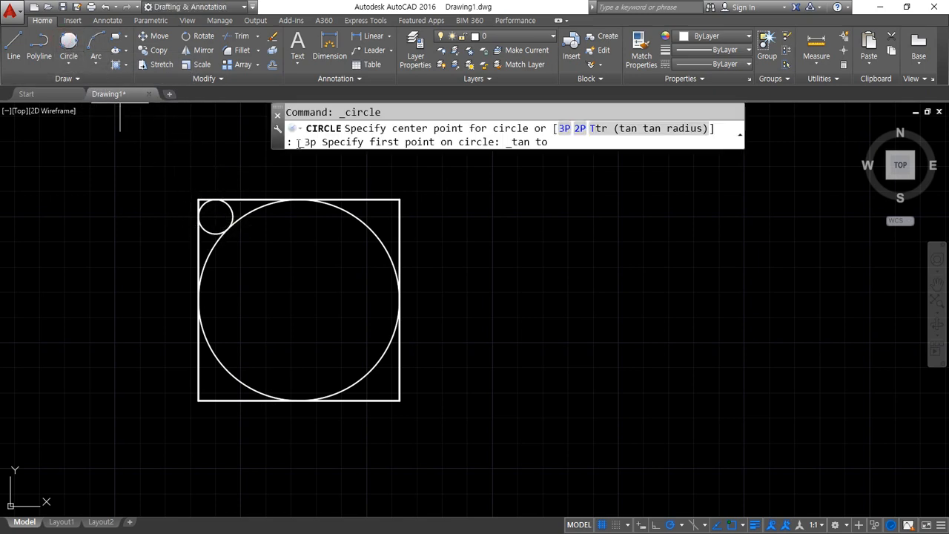
pyautogui.click(364, 199)
pyautogui.click(398, 222)
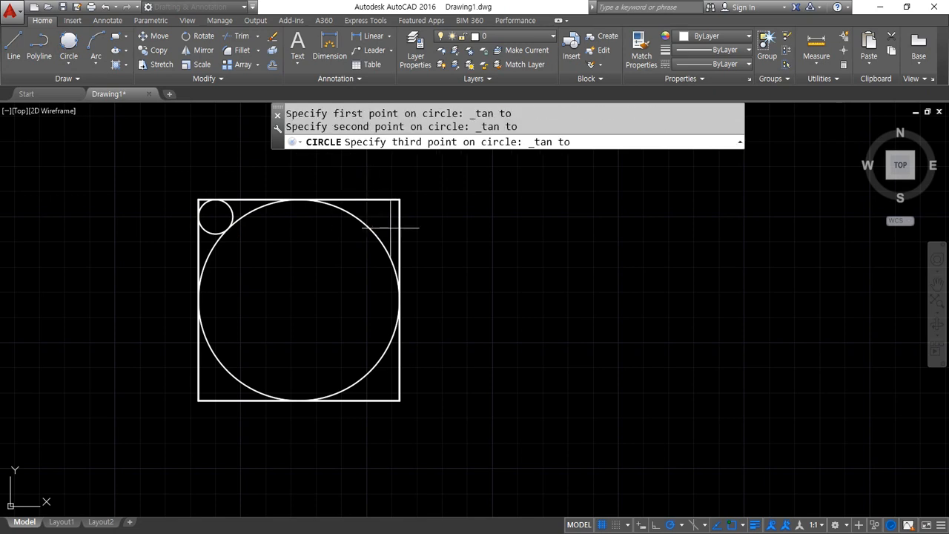
pyautogui.click(374, 230)
# Draw small three-tangent circles in the square's two lower corners, each touching both adjacent edges and the large circle
pyautogui.click(74, 49)
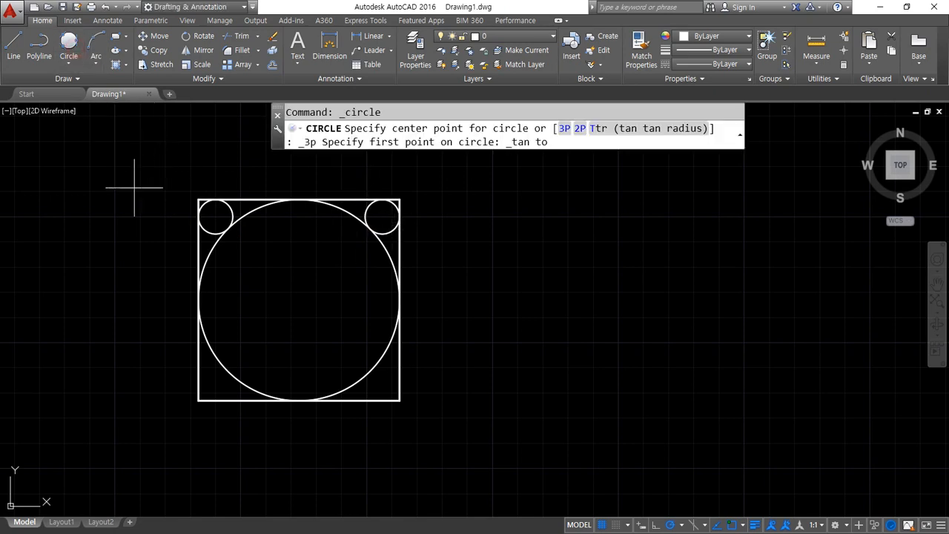
pyautogui.click(201, 343)
pyautogui.click(198, 355)
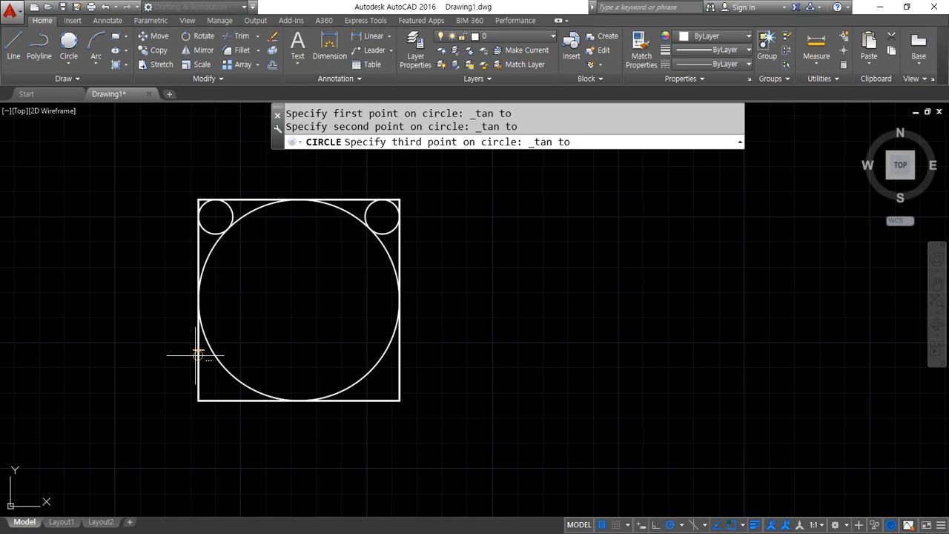
pyautogui.click(213, 400)
pyautogui.click(73, 46)
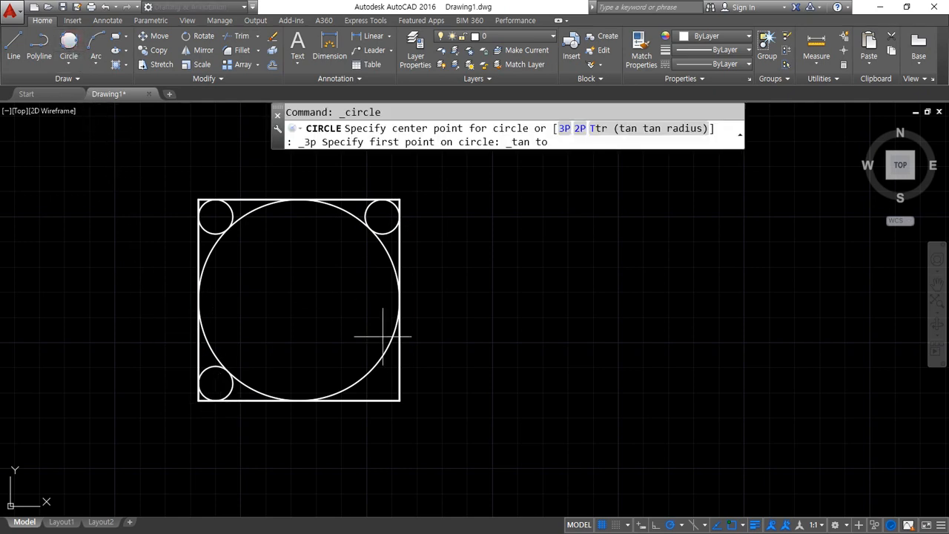
pyautogui.click(373, 364)
pyautogui.click(397, 367)
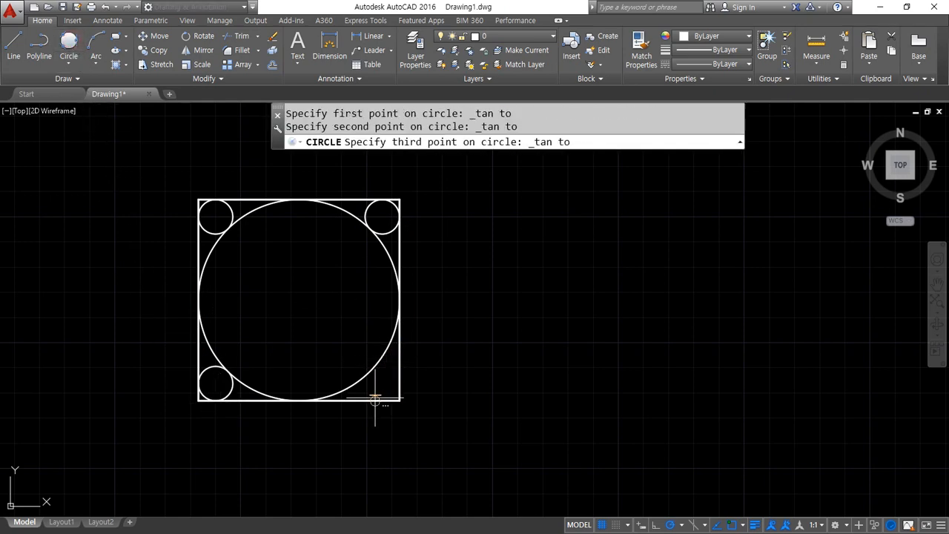
pyautogui.click(376, 399)
# Draw a closed diamond of lines joining the four points where the large circle touches the square
pyautogui.click(13, 46)
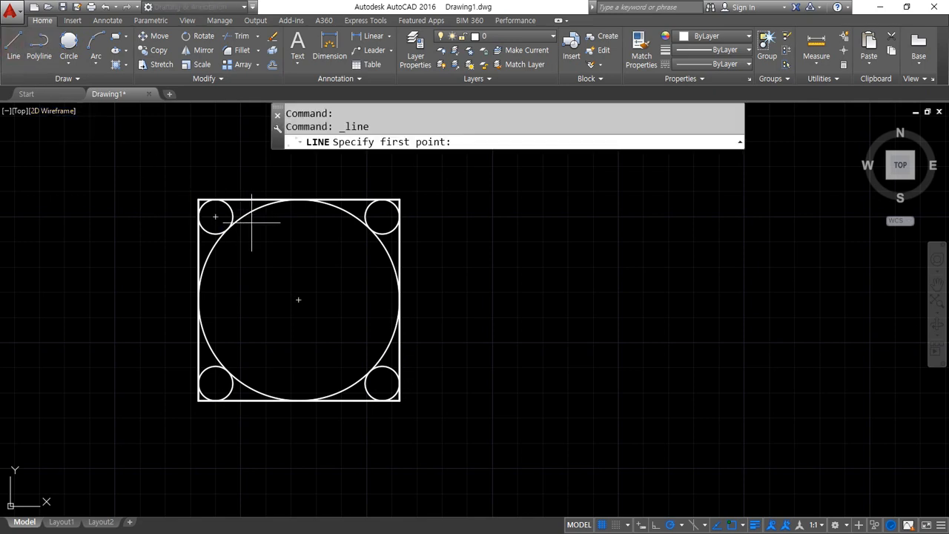
pyautogui.click(299, 199)
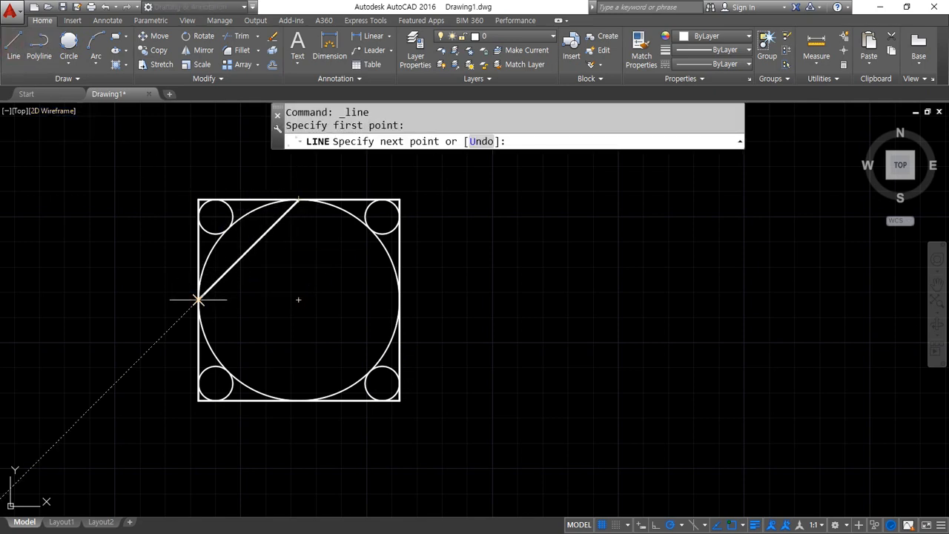
pyautogui.click(199, 299)
pyautogui.click(299, 400)
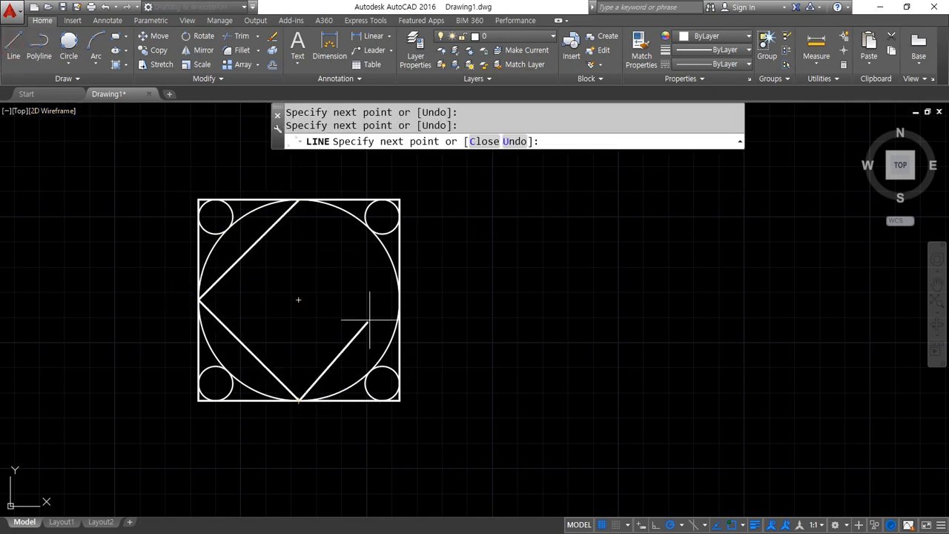
pyautogui.click(399, 298)
pyautogui.click(299, 199)
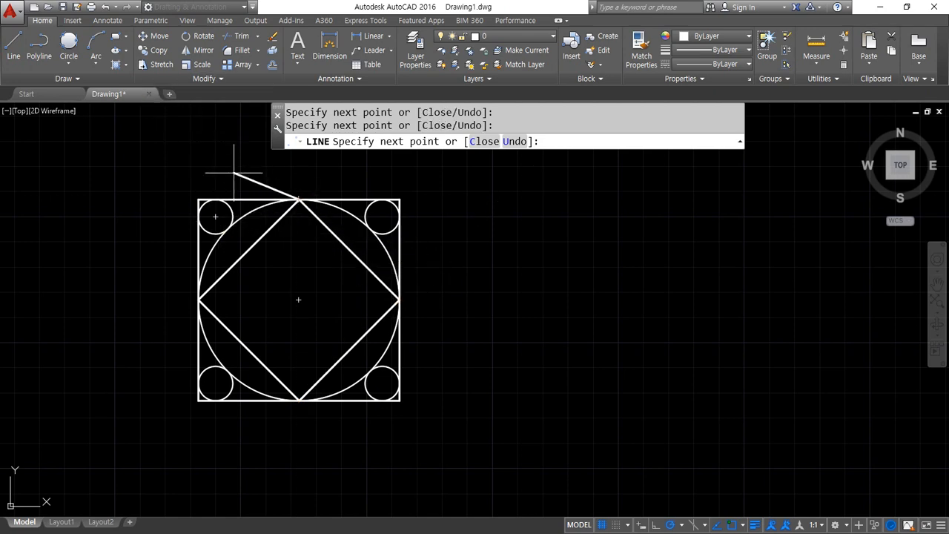
pyautogui.press('Return')
# Inscribe a circle in the diamond, tangent to three of its sides
pyautogui.click(69, 43)
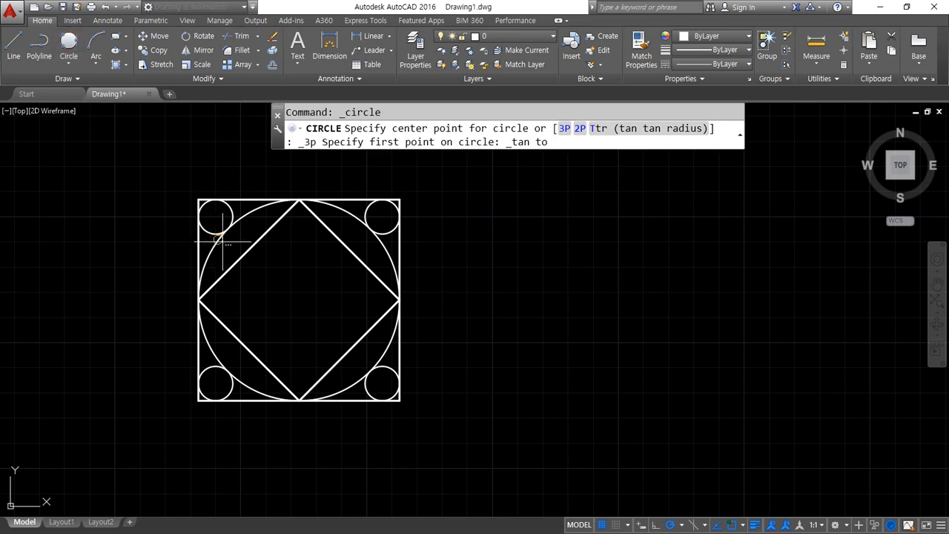
pyautogui.click(251, 241)
pyautogui.click(240, 334)
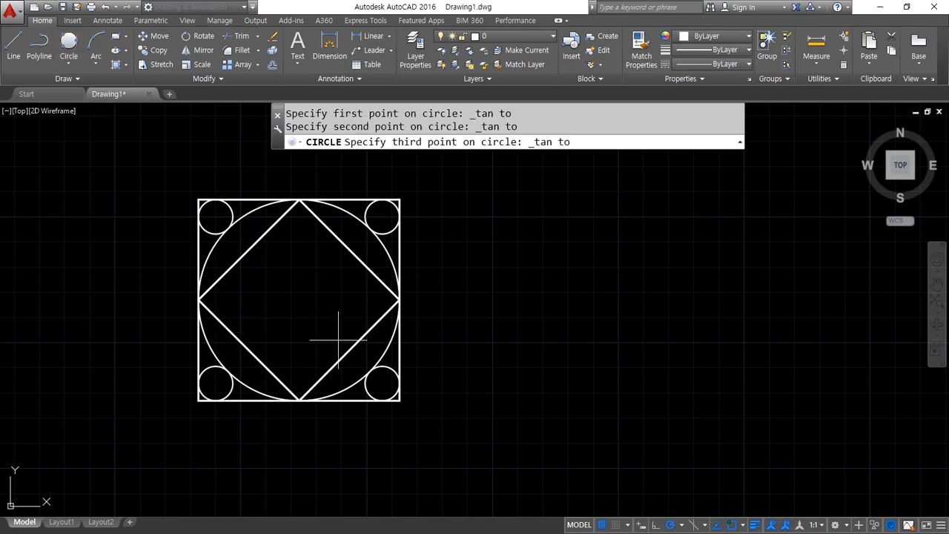
pyautogui.click(352, 347)
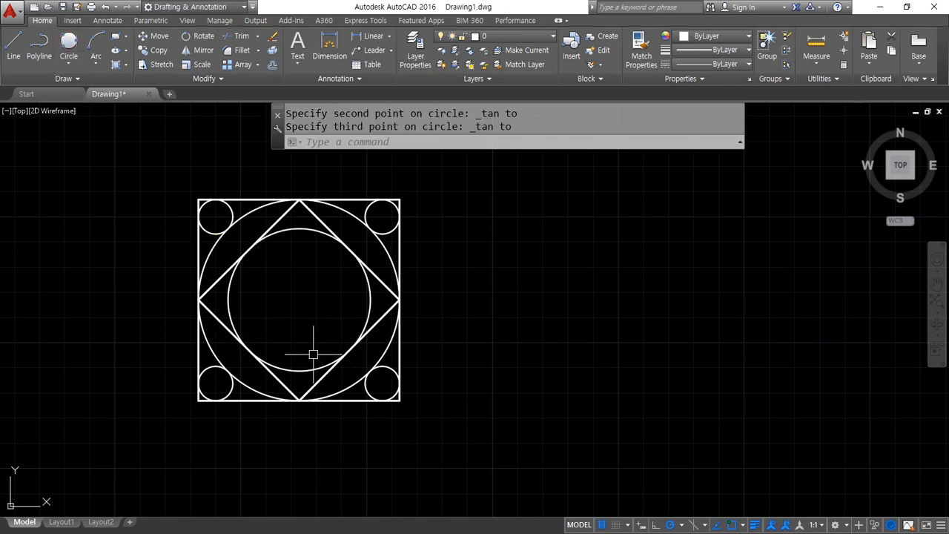
# Enable the Quadrant object snap and draw a closed diamond joining the four quadrant points of the circle inside the large diamond
pyautogui.click(13, 43)
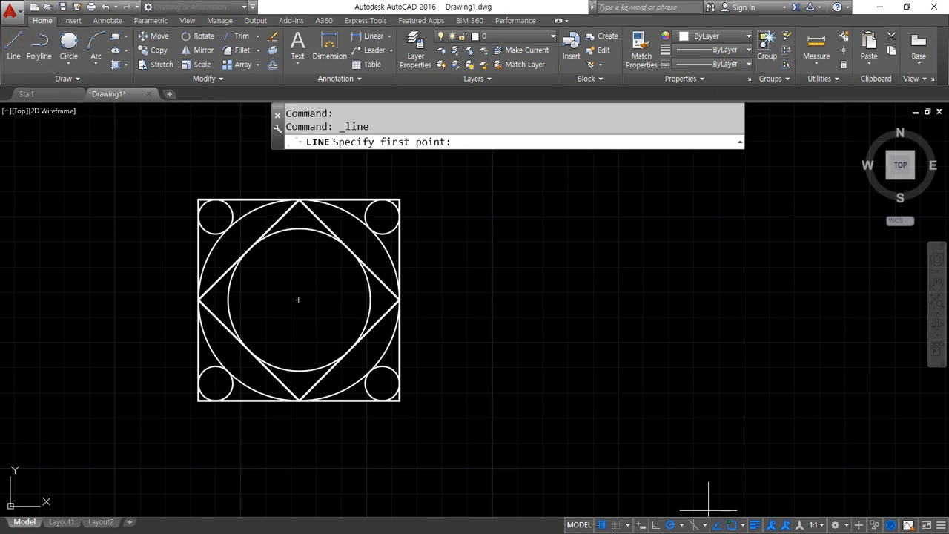
pyautogui.click(743, 525)
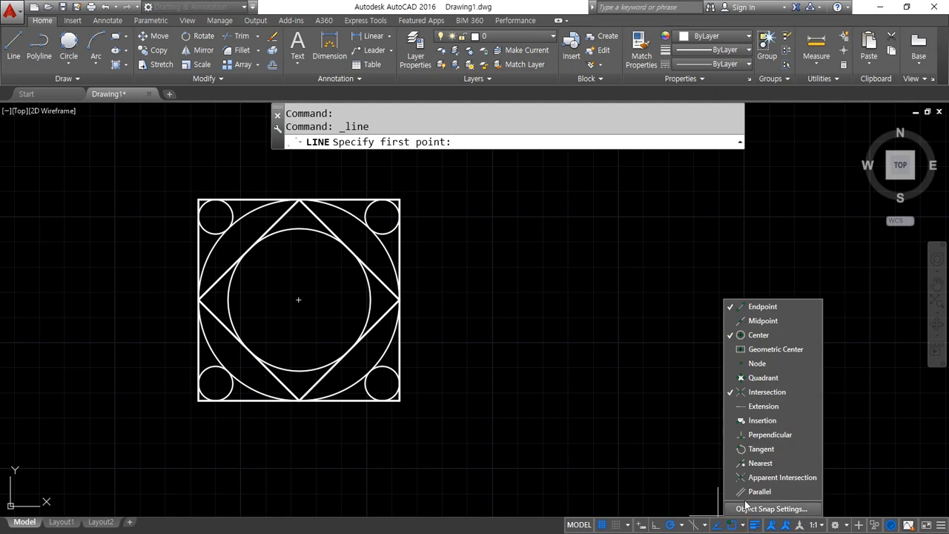
pyautogui.click(779, 380)
pyautogui.click(310, 280)
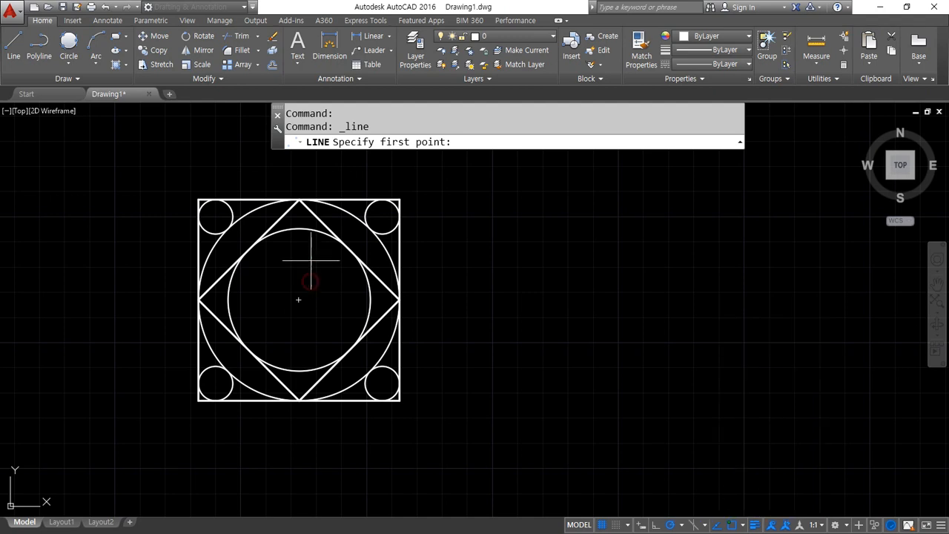
pyautogui.click(299, 228)
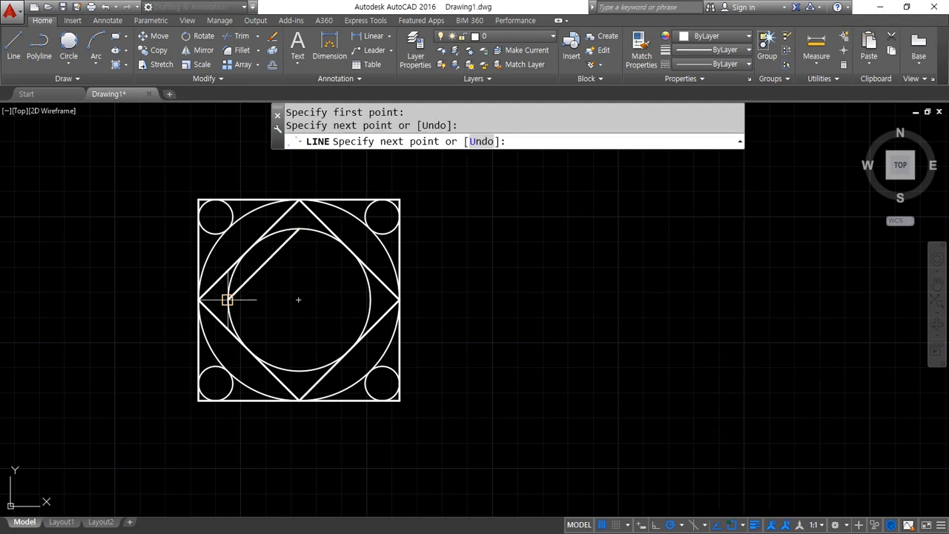
pyautogui.click(227, 300)
pyautogui.click(299, 370)
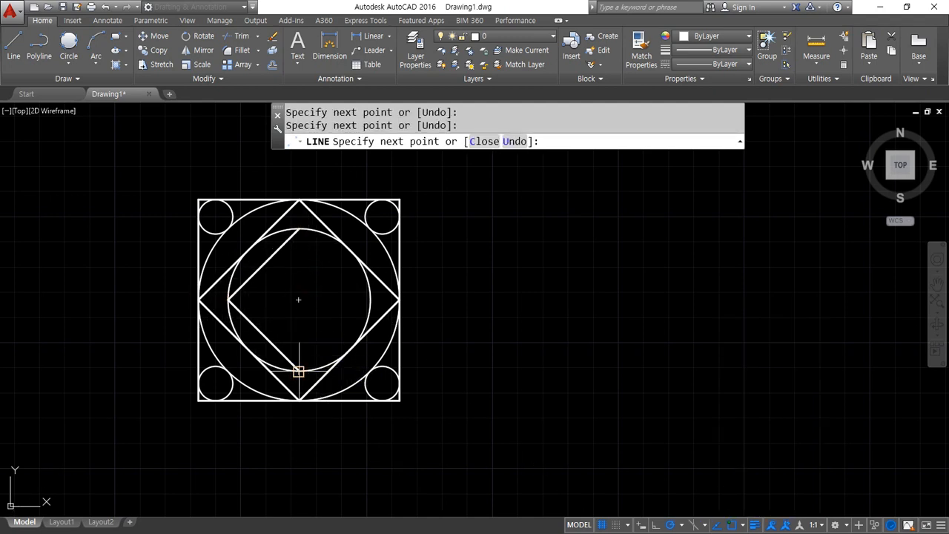
pyautogui.click(370, 300)
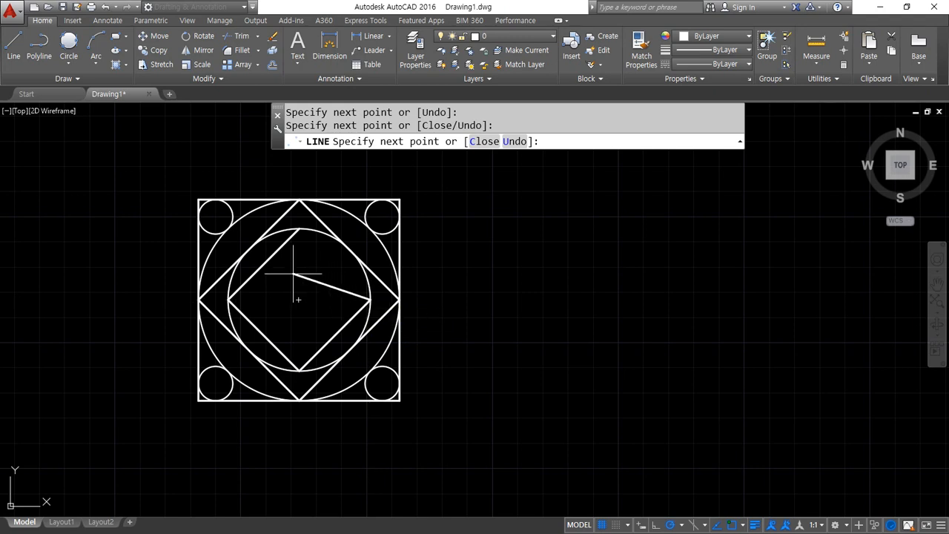
pyautogui.press('Return')
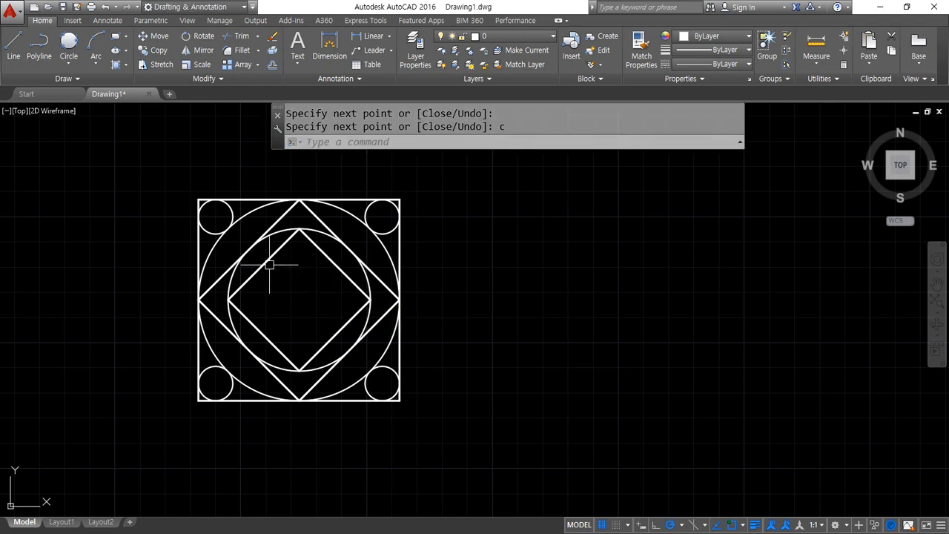
# Draw a closed upright square joining the four points where the middle circle touches the outer diamond
pyautogui.write('l')
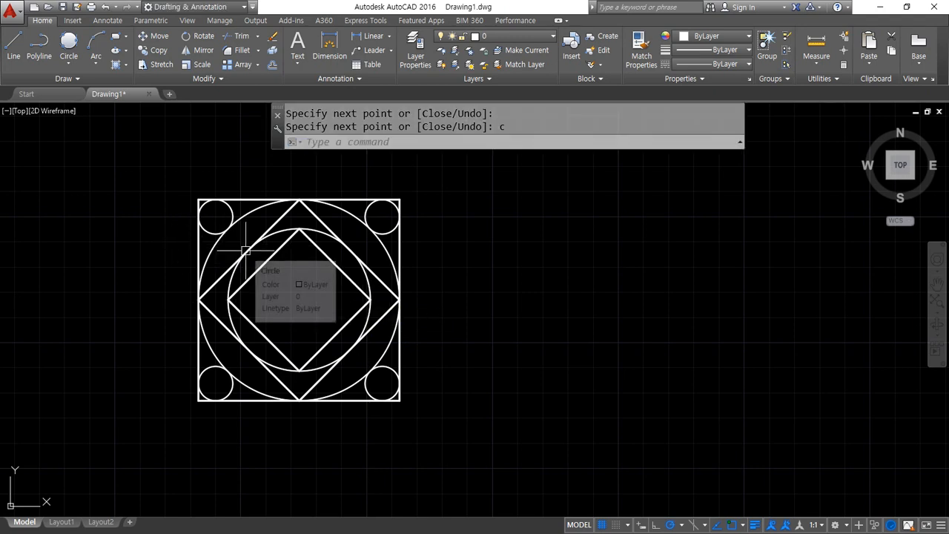
pyautogui.press('Return')
pyautogui.click(247, 250)
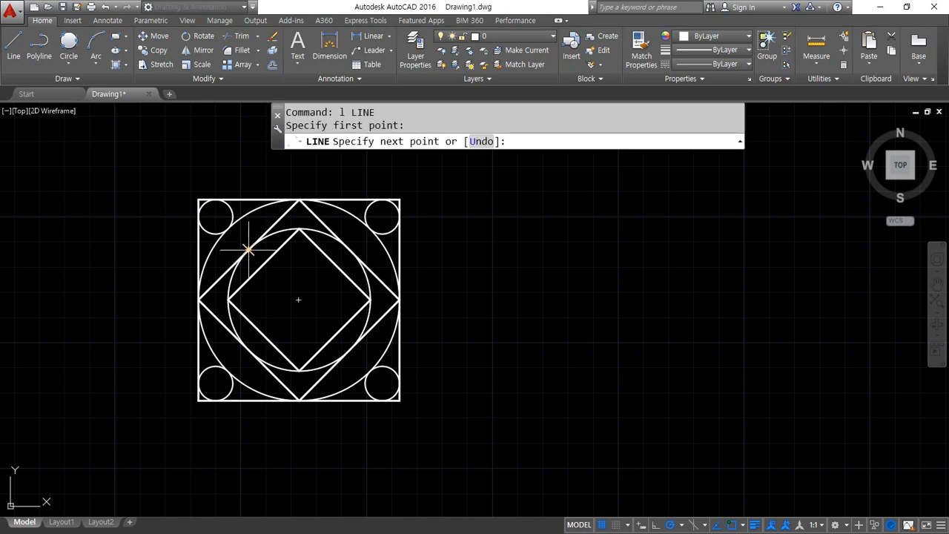
pyautogui.click(348, 250)
pyautogui.click(348, 350)
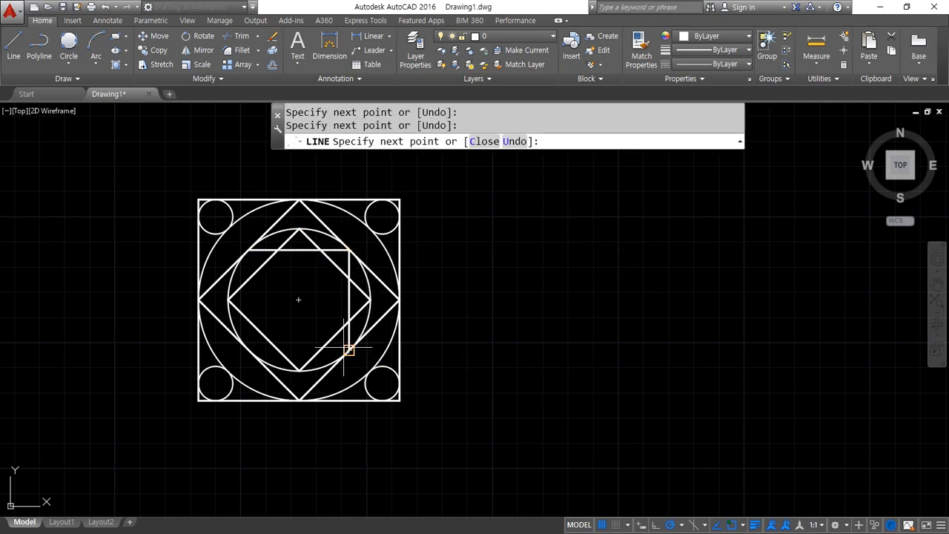
pyautogui.click(248, 350)
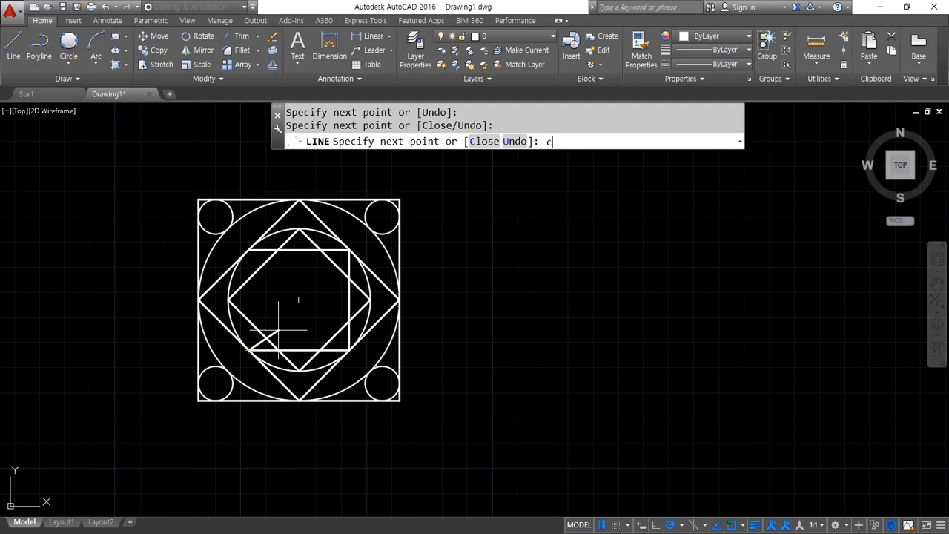
pyautogui.press('Return')
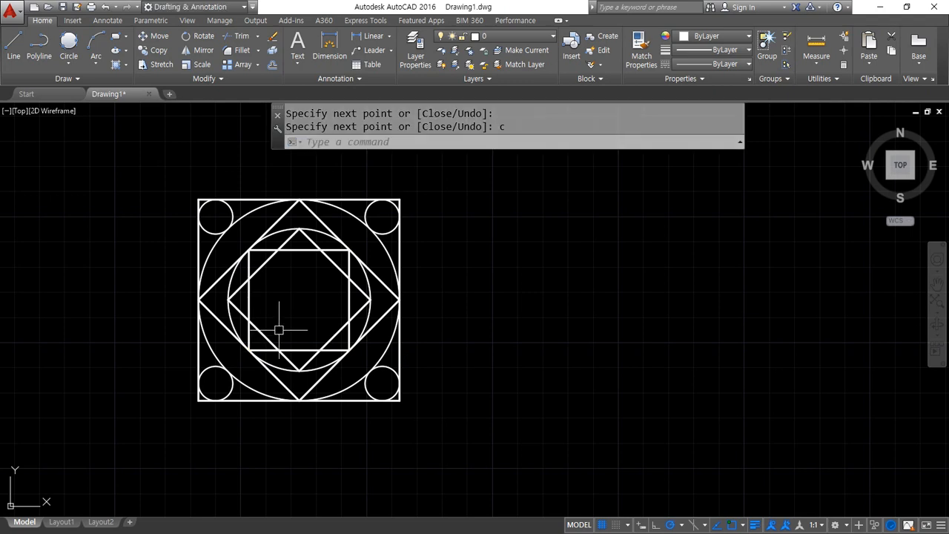
# Inscribe a circle in the inner diamond, tangent to three of its sides
pyautogui.click(68, 39)
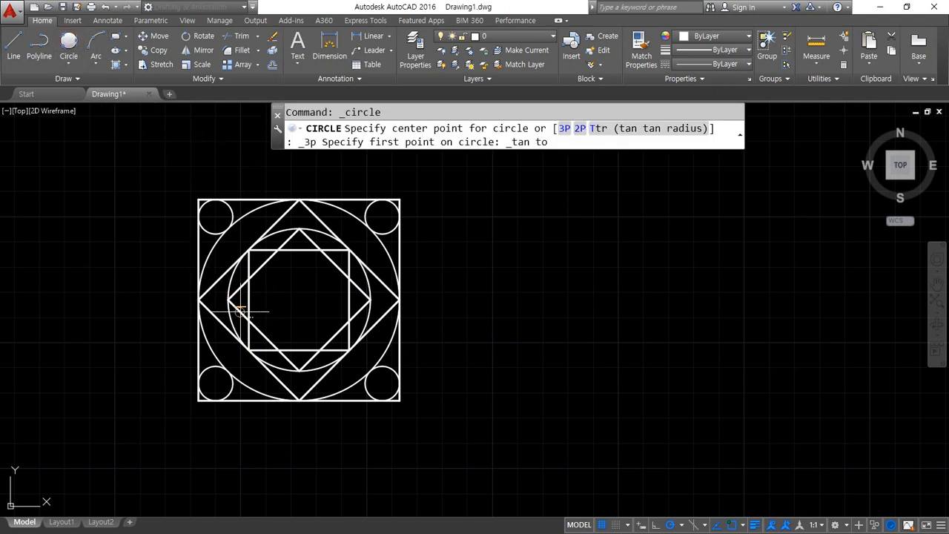
pyautogui.click(265, 265)
pyautogui.click(259, 328)
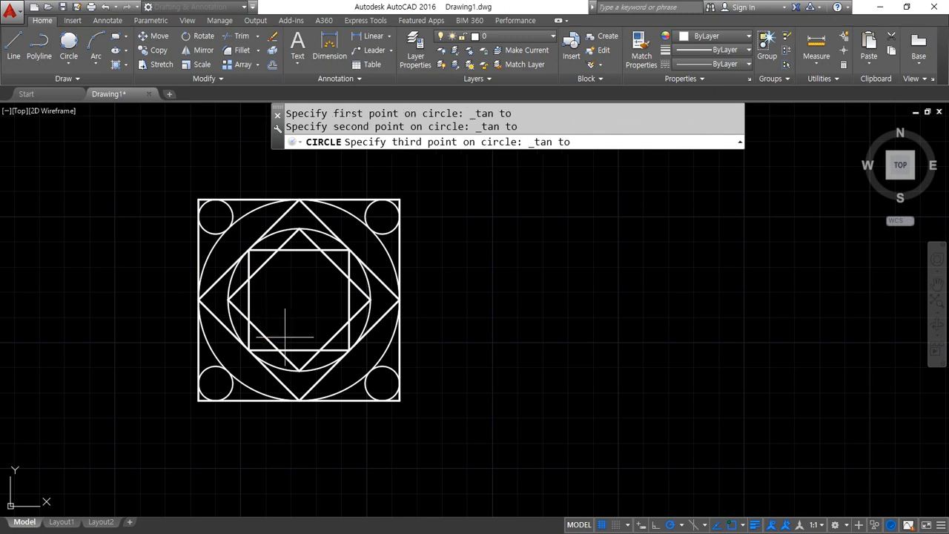
pyautogui.click(315, 343)
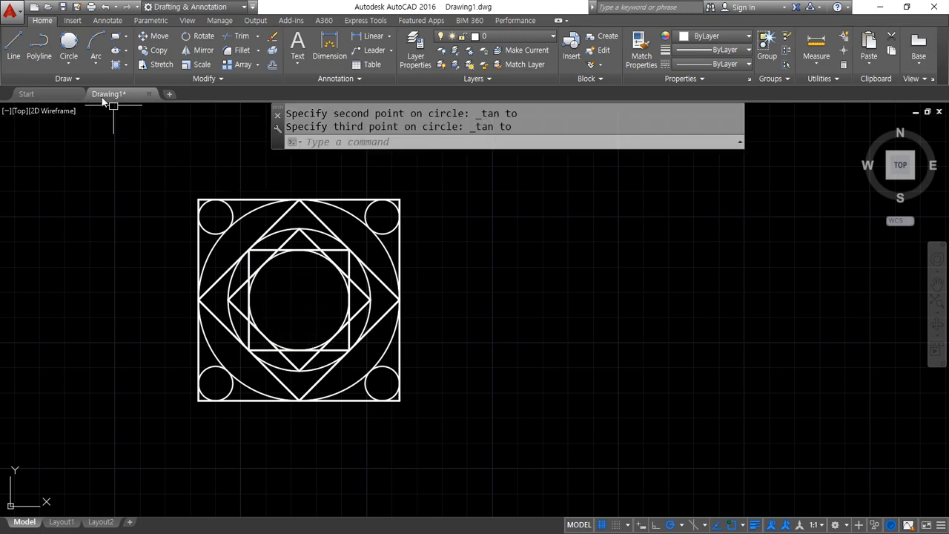
# Draw a circle of radius 10 at the common centre of the figure
pyautogui.click(69, 65)
pyautogui.click(82, 87)
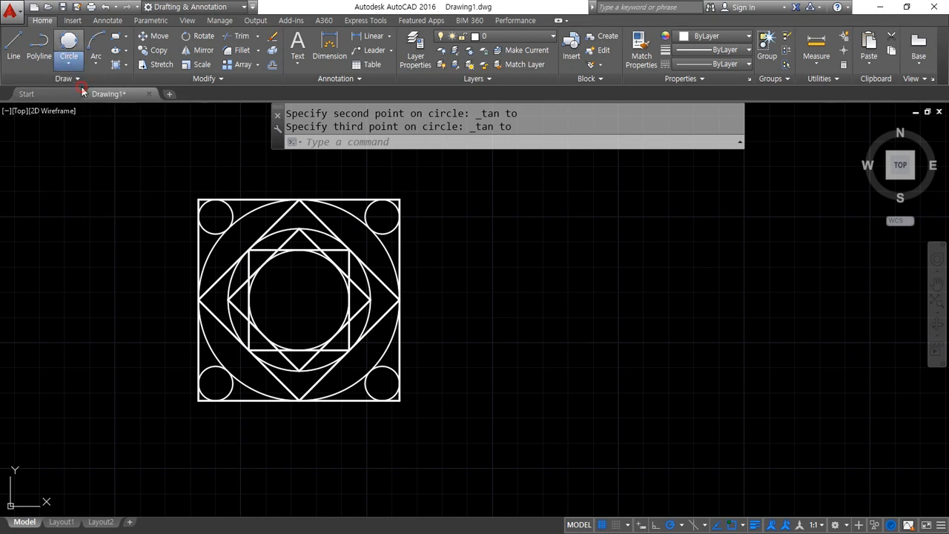
pyautogui.click(298, 299)
pyautogui.write('10')
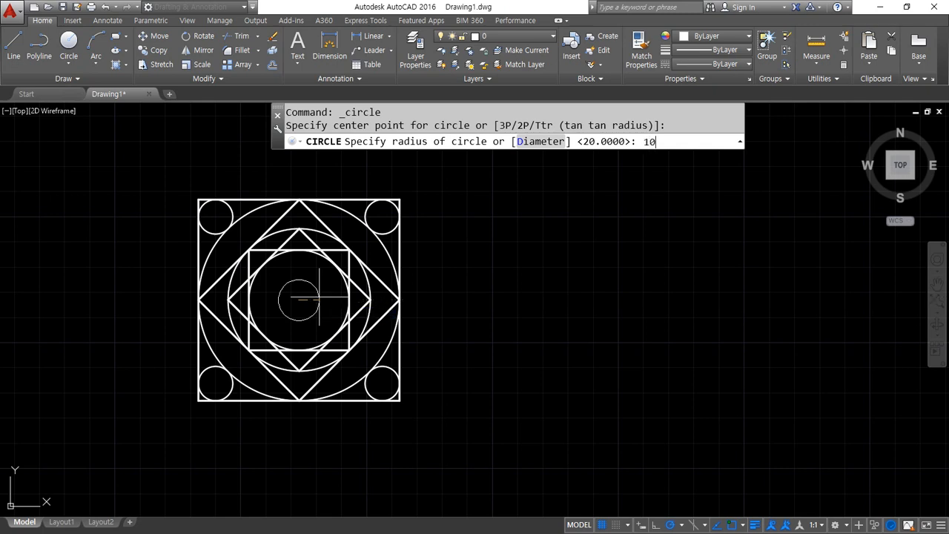
pyautogui.press('Return')
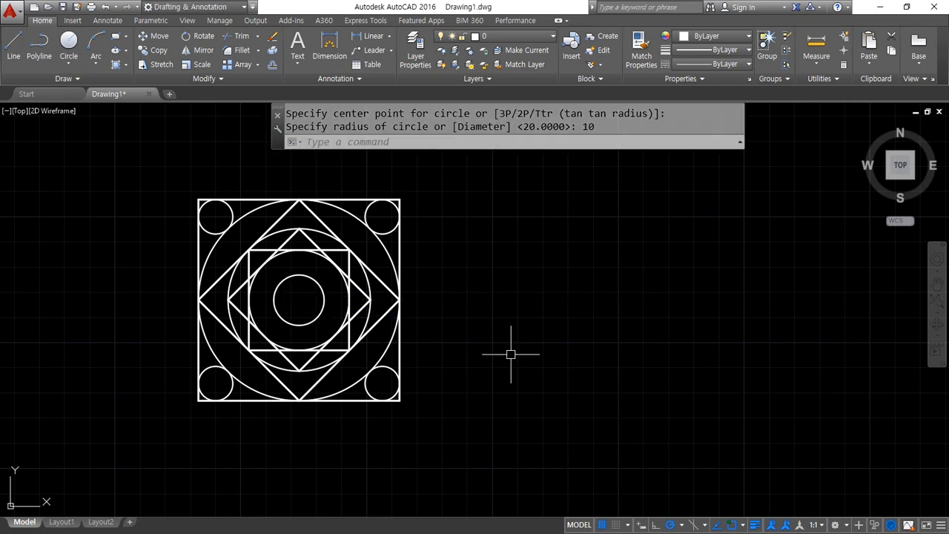
# Switch to the Notepad command notes, look at them, and return to the AutoCAD drawing
pyautogui.hotkey('alt', 'Tab')
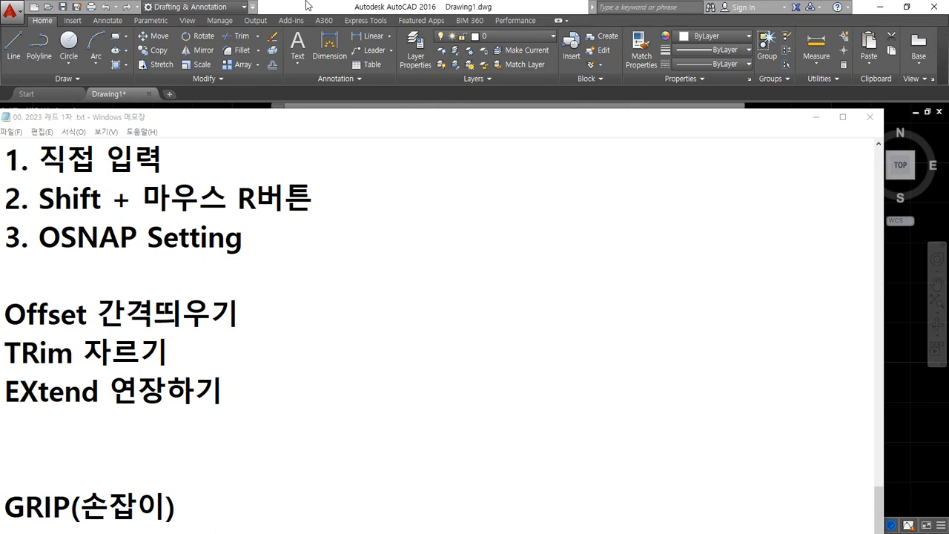
pyautogui.click(424, 6)
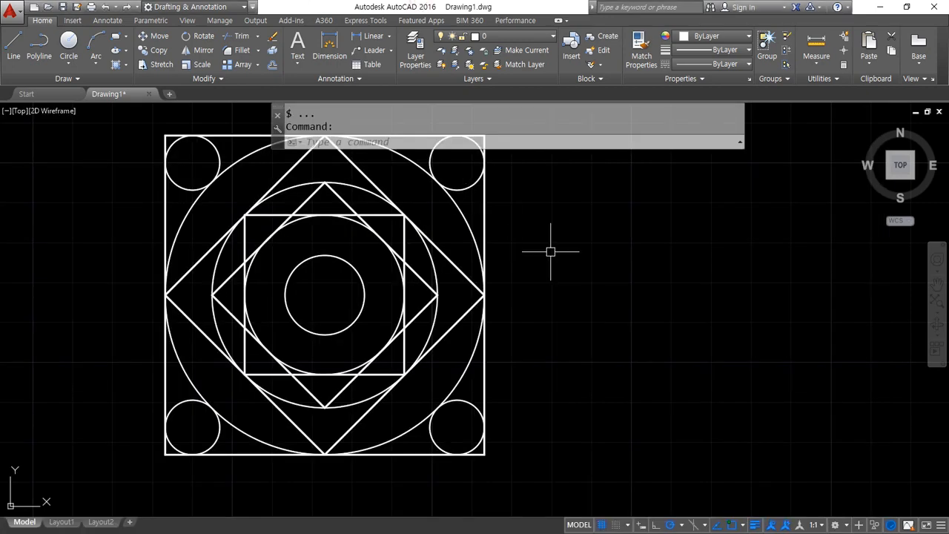
# Erase the entire figure of nested squares, diamonds and circles from the drawing
pyautogui.scroll(-2, 549, 297)
pyautogui.click(557, 432)
pyautogui.click(216, 197)
pyautogui.write('E')
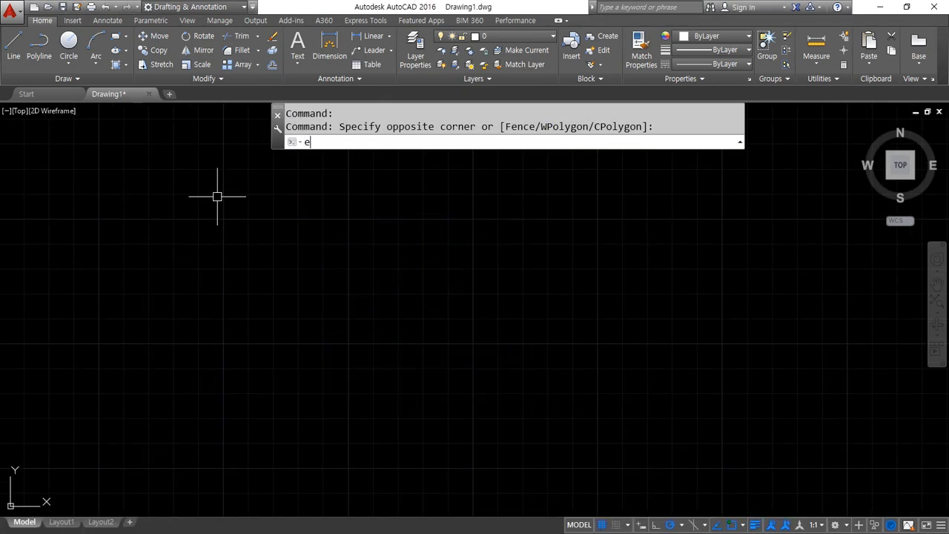
pyautogui.press('Return')
# Draw a single slanted line running from lower right to upper left in the empty drawing area
pyautogui.write('l')
pyautogui.press('Return')
pyautogui.click(326, 365)
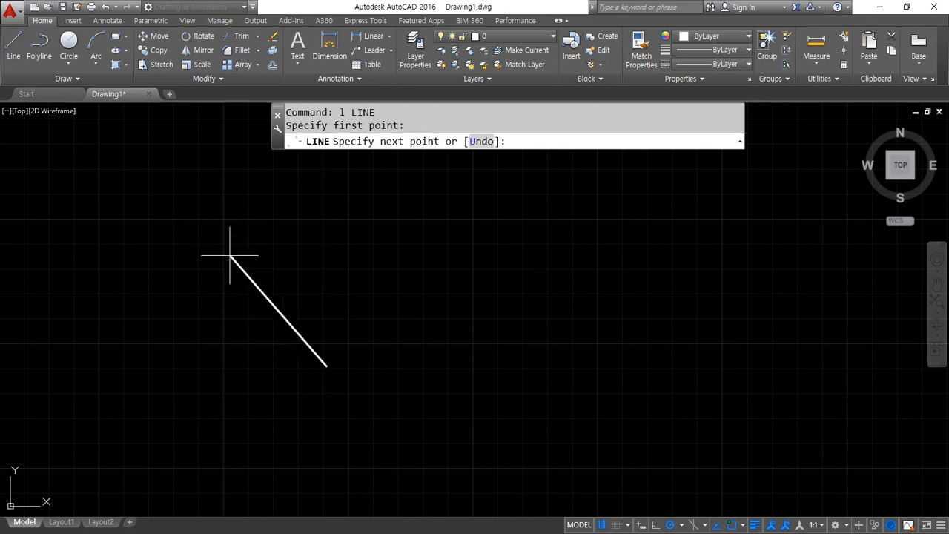
pyautogui.click(239, 197)
pyautogui.press('Return')
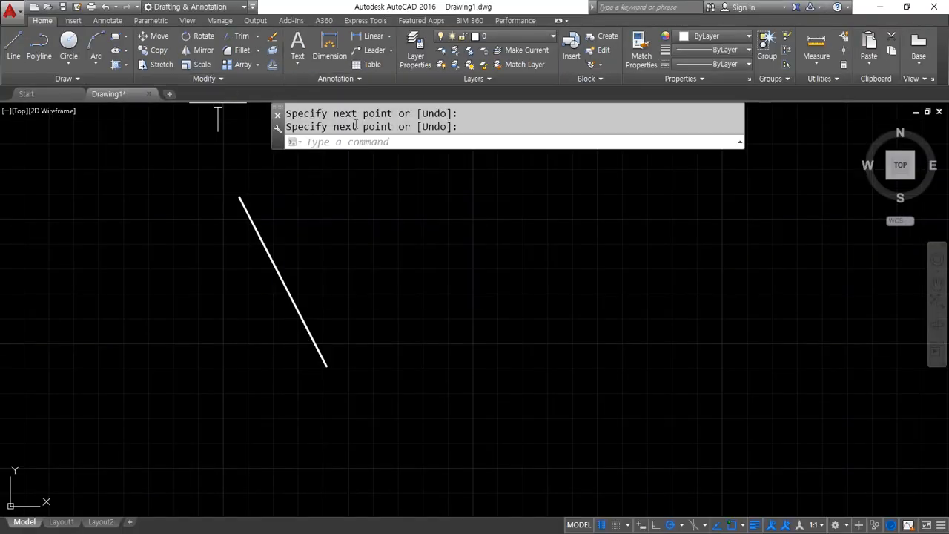
# Offset the slanted line by 30 toward its upper-right side
pyautogui.click(356, 136)
pyautogui.write('o')
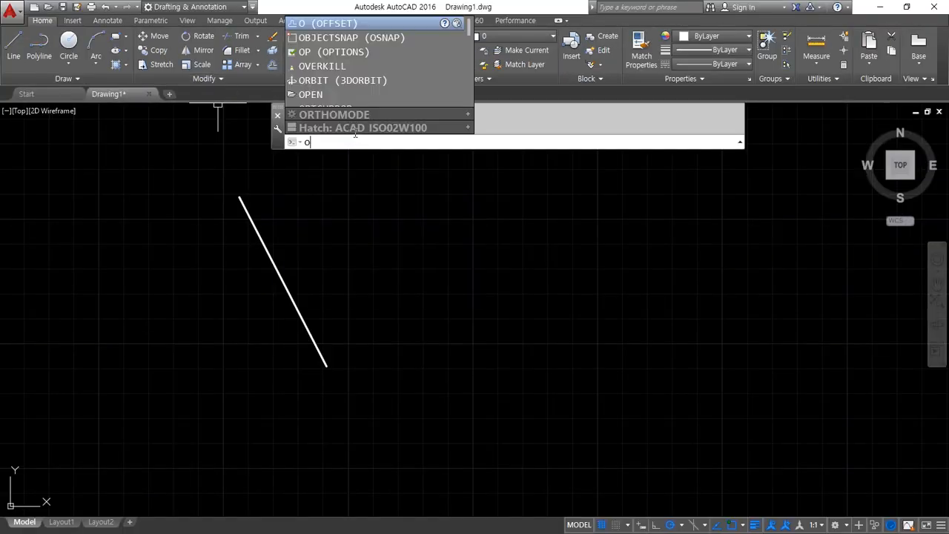
pyautogui.press('Return')
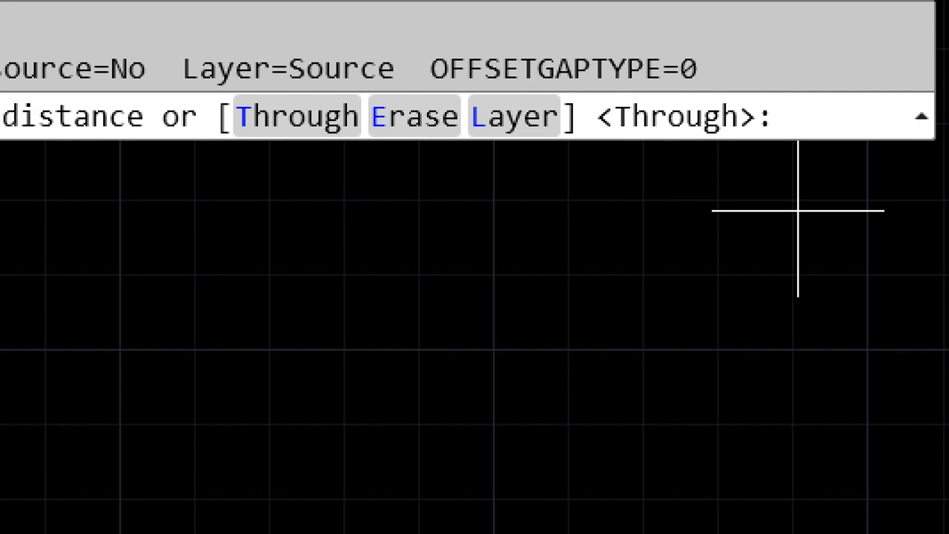
pyautogui.write('30')
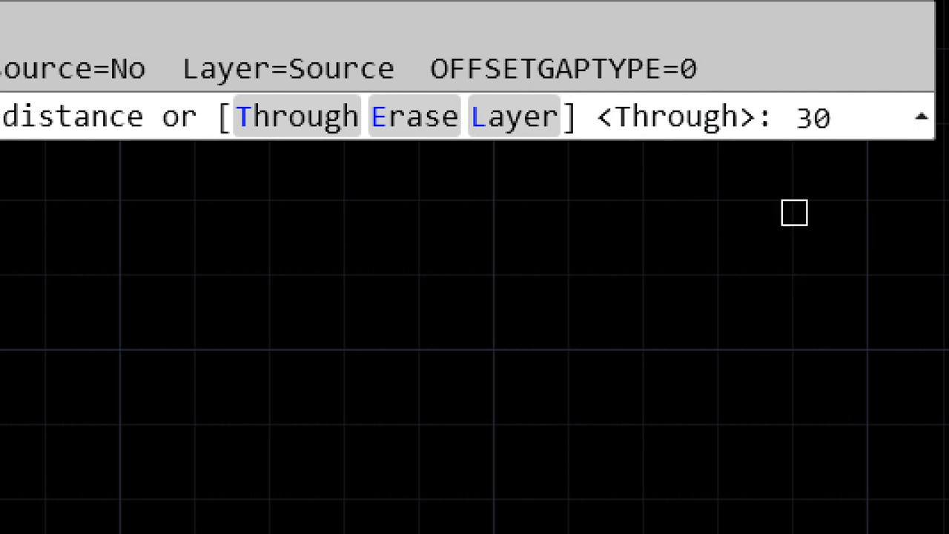
pyautogui.press('Return')
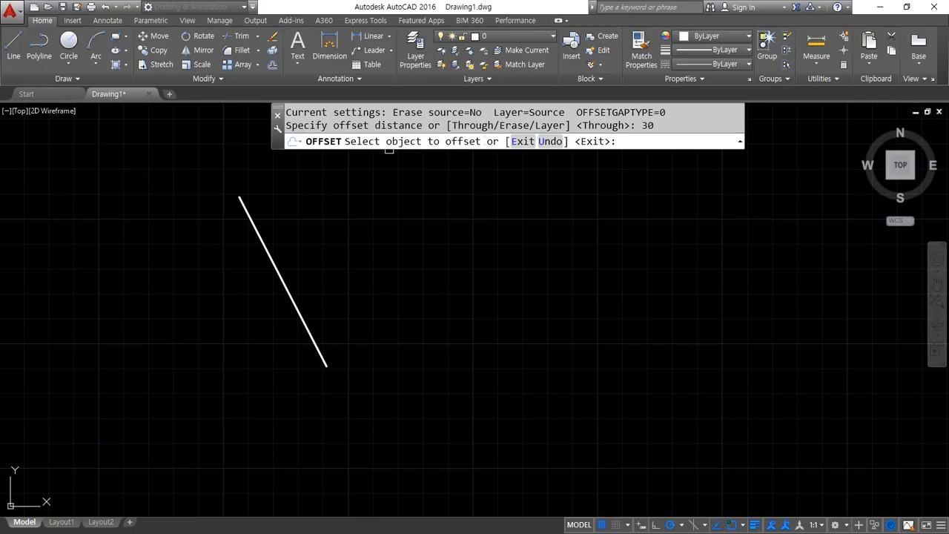
pyautogui.click(277, 270)
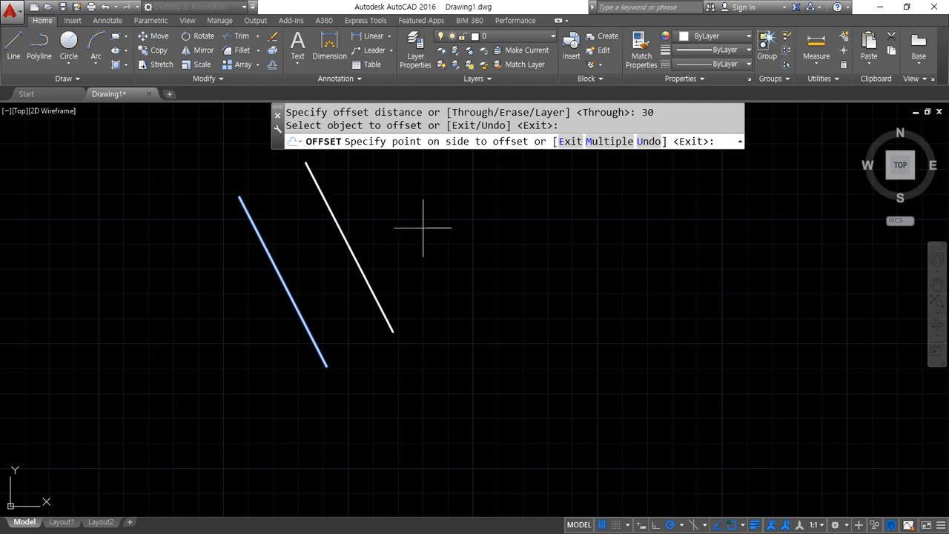
pyautogui.click(297, 222)
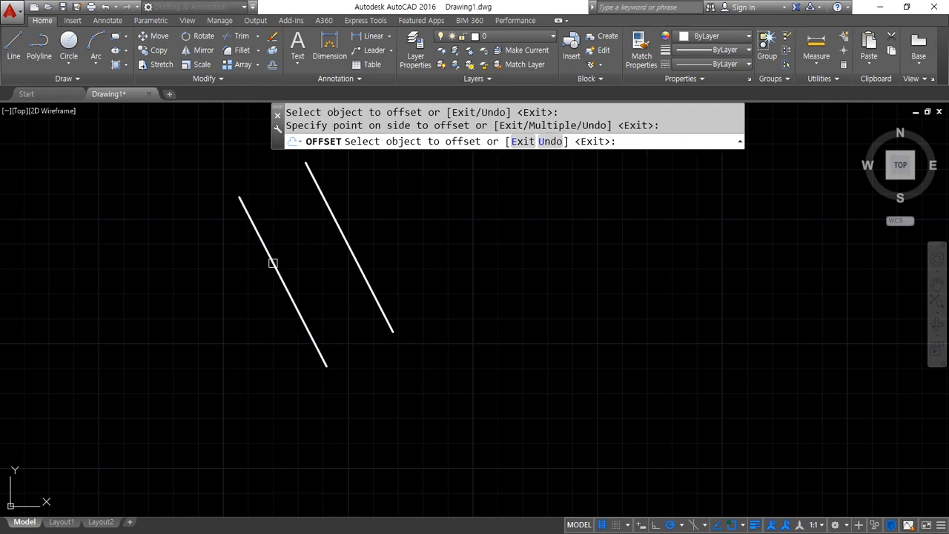
# Add four more parallel copies at the 30 offset distance, two on each side of the existing pair, each from the outermost line
pyautogui.scroll(-1, 349, 237)
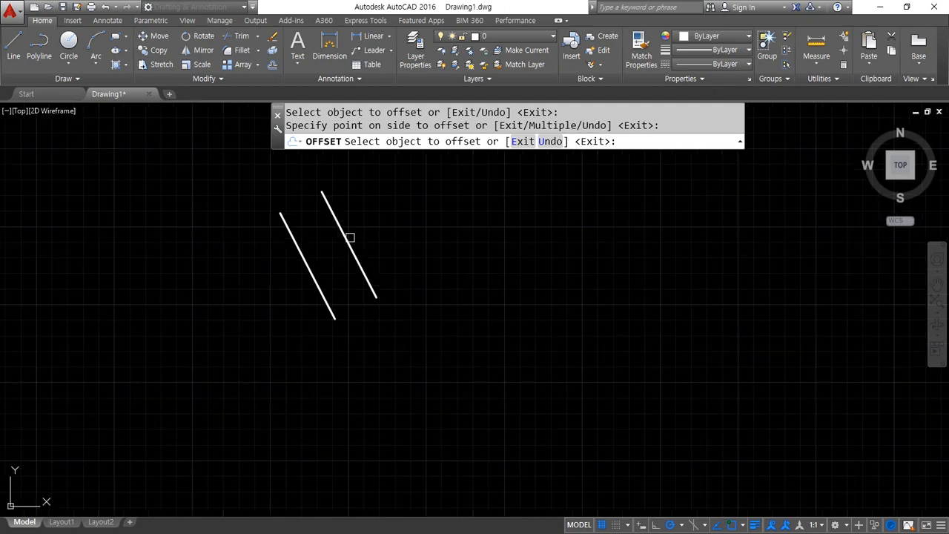
pyautogui.scroll(1, 348, 237)
pyautogui.click(348, 244)
pyautogui.click(449, 214)
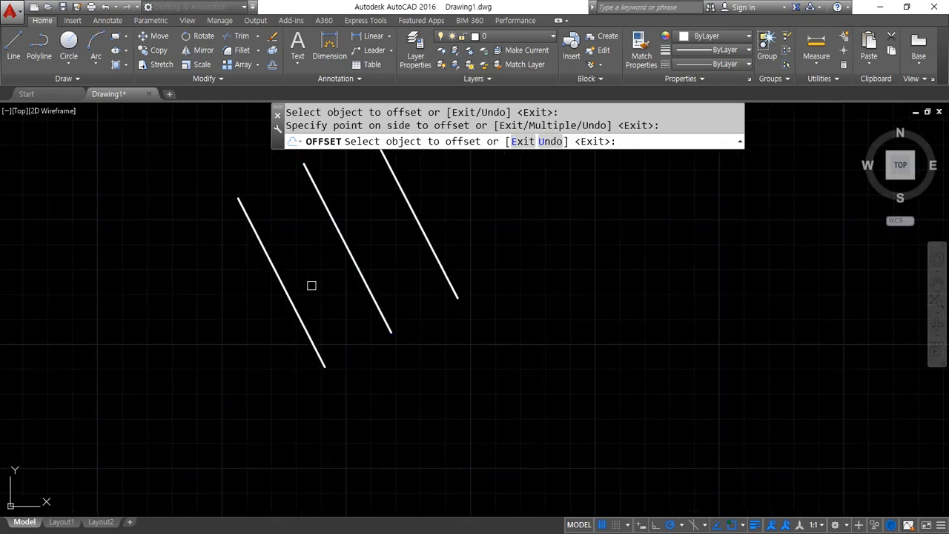
pyautogui.click(281, 273)
pyautogui.click(141, 305)
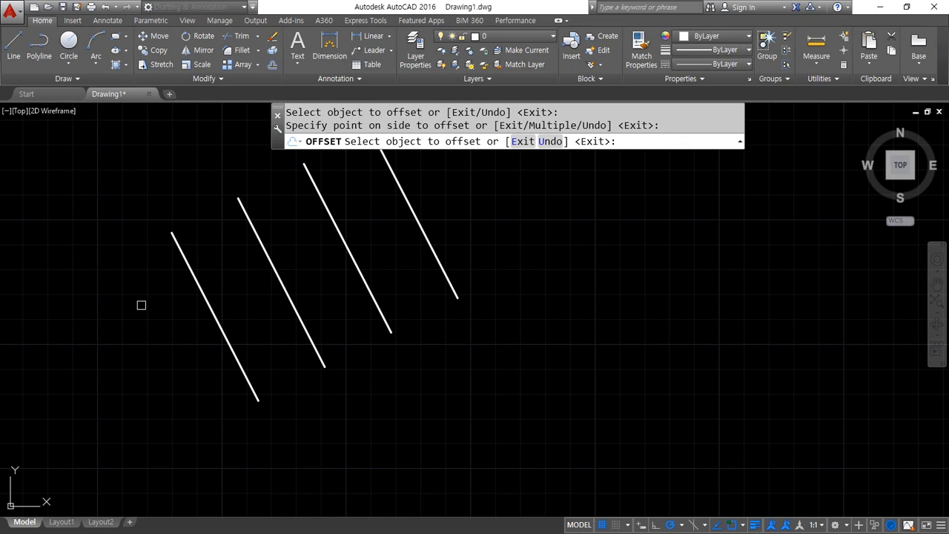
pyautogui.click(205, 292)
pyautogui.click(91, 313)
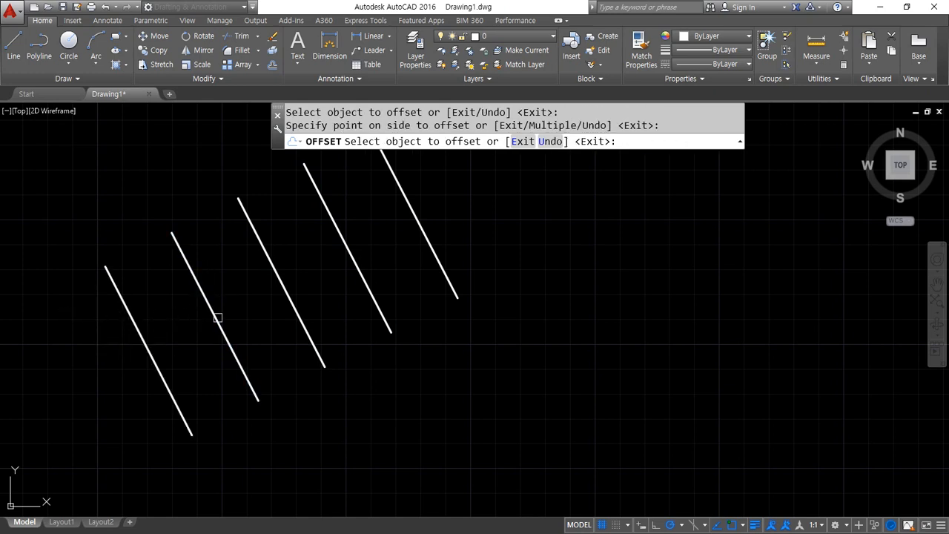
pyautogui.click(420, 222)
pyautogui.click(548, 215)
pyautogui.scroll(-3, 523, 254)
pyautogui.moveTo(450, 314); pyautogui.dragTo(390, 349, button='middle')
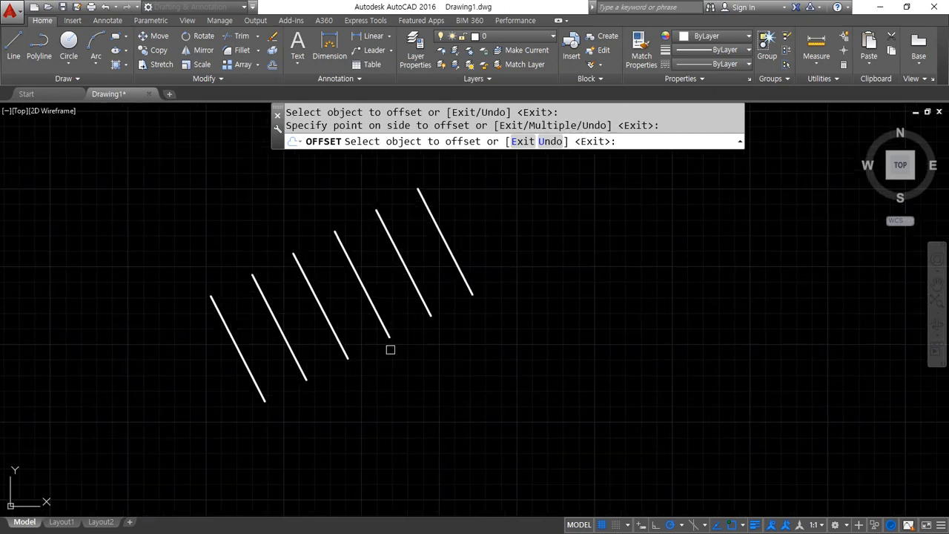
pyautogui.press('Return')
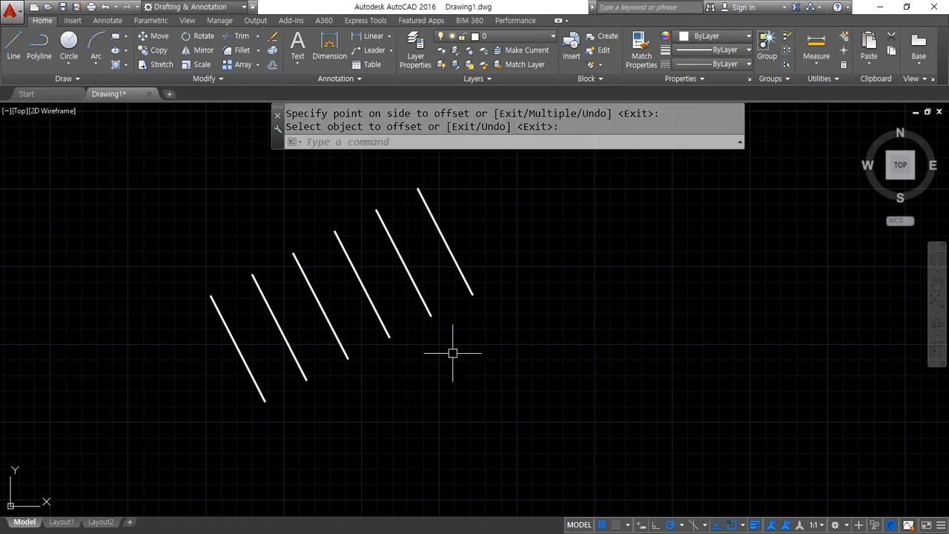
# Erase all the parallel lines except the leftmost one
pyautogui.click(485, 225)
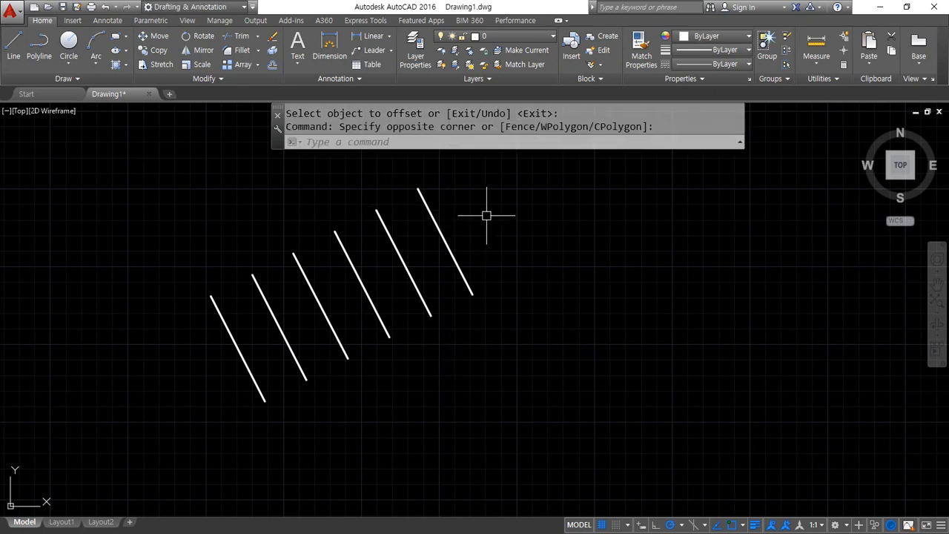
pyautogui.press('Escape')
pyautogui.click(476, 209)
pyautogui.click(186, 322)
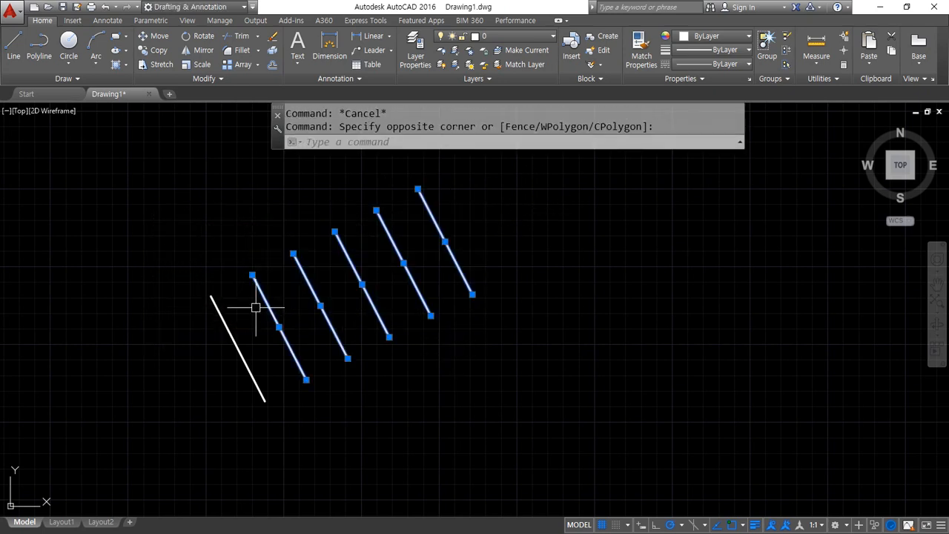
pyautogui.write('e')
pyautogui.press('Return')
# Offset the remaining line by 20 toward the upper right three times in succession, each from the newest copy
pyautogui.write('o')
pyautogui.press('Return')
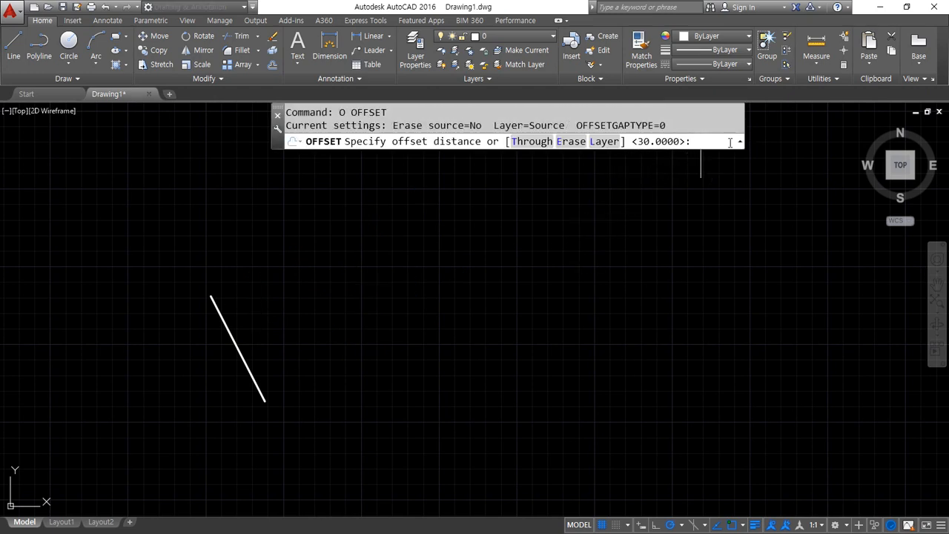
pyautogui.write('20')
pyautogui.press('Return')
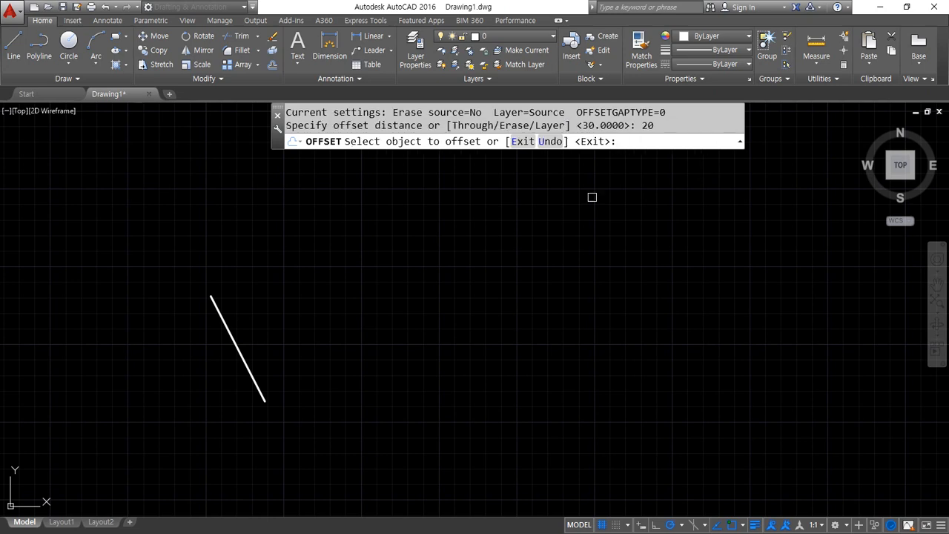
pyautogui.click(232, 332)
pyautogui.click(275, 303)
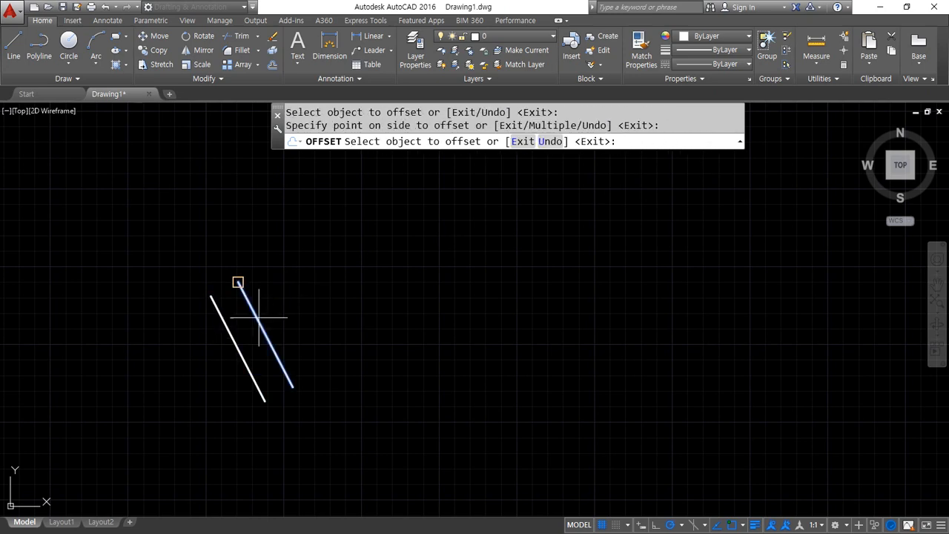
pyautogui.click(241, 285)
pyautogui.click(318, 286)
pyautogui.click(290, 308)
pyautogui.click(313, 303)
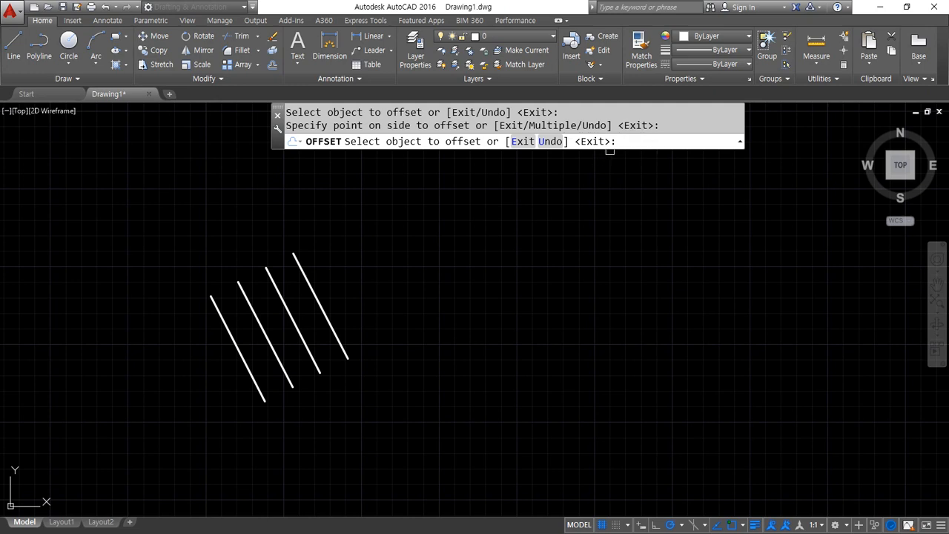
pyautogui.press('Return')
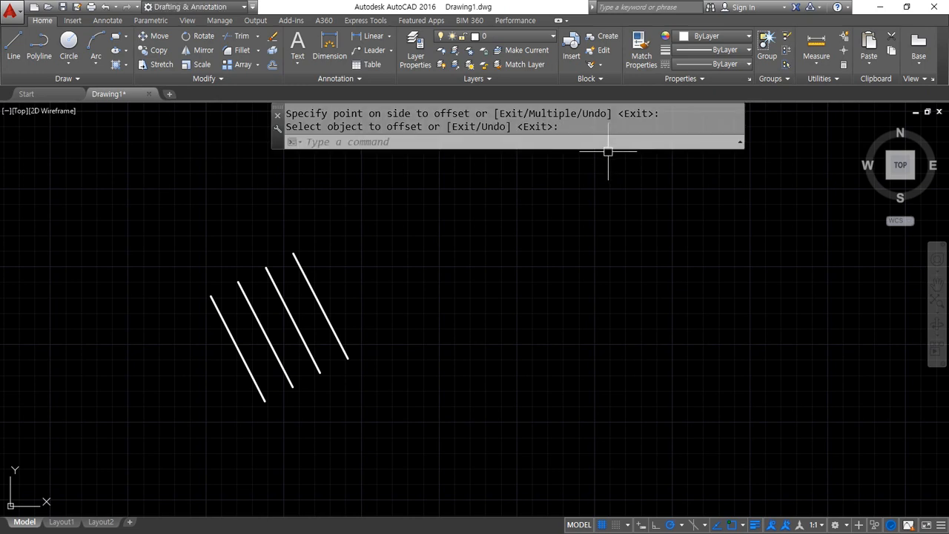
# Add four successive parallel copies at an offset of 10 beyond the rightmost line
pyautogui.press('Return')
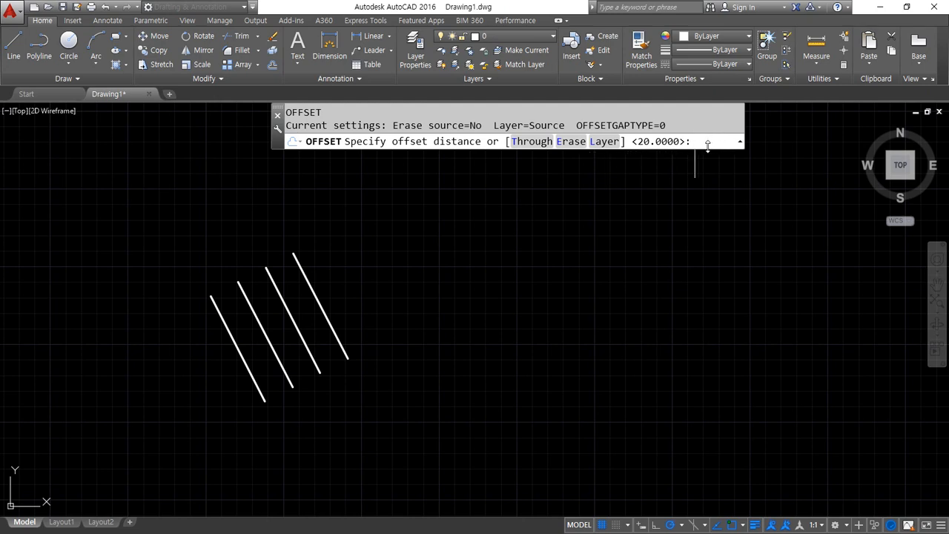
pyautogui.press('Return')
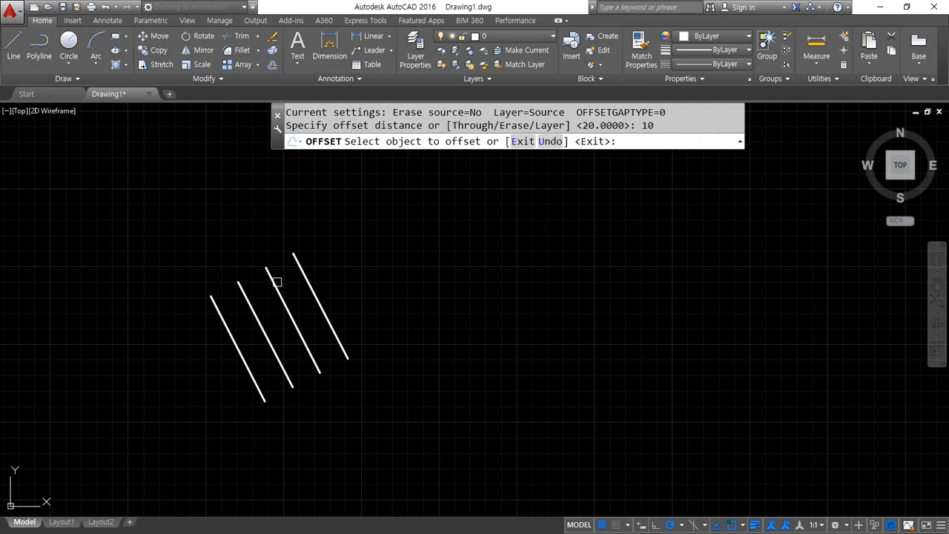
pyautogui.click(305, 275)
pyautogui.click(338, 259)
pyautogui.click(322, 269)
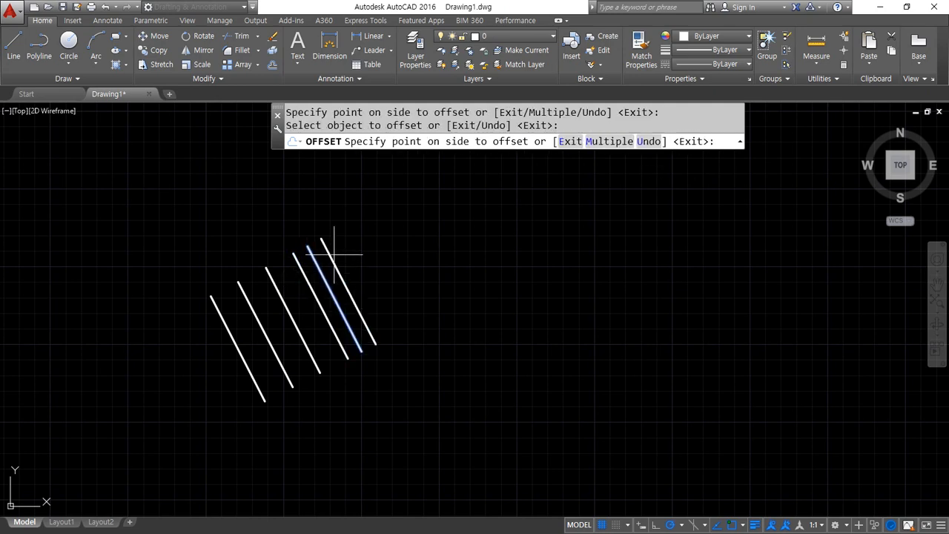
pyautogui.click(338, 256)
pyautogui.click(332, 259)
pyautogui.click(362, 247)
pyautogui.click(334, 232)
pyautogui.click(361, 258)
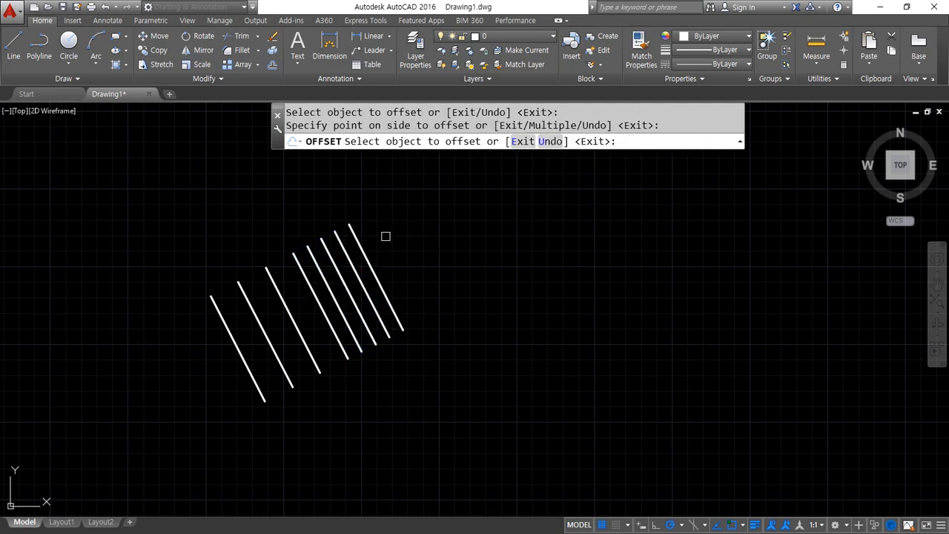
pyautogui.press('Return')
# Add three successive parallel copies at an offset of 20 beyond the rightmost line
pyautogui.press('Return')
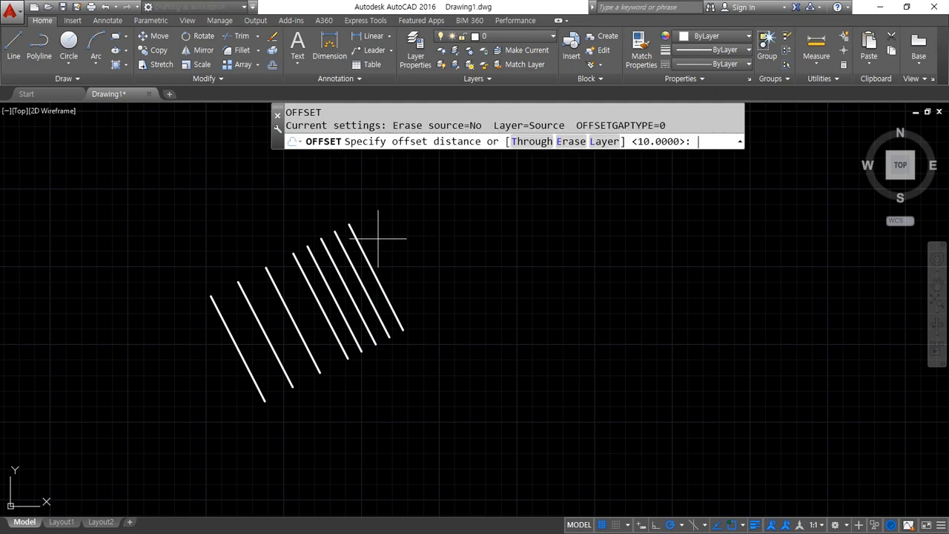
pyautogui.write('20')
pyautogui.press('Return')
pyautogui.click(349, 224)
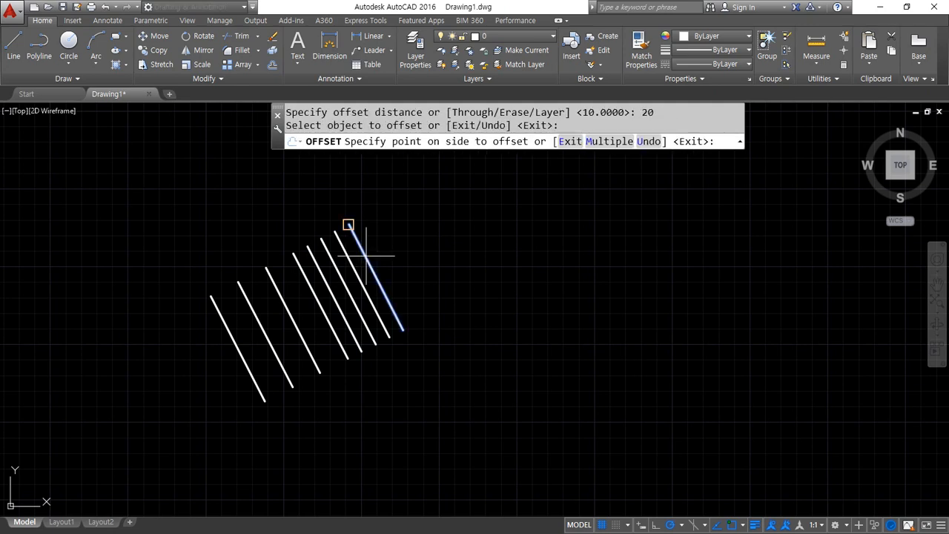
pyautogui.click(396, 248)
pyautogui.click(396, 247)
pyautogui.click(430, 217)
pyautogui.click(404, 196)
pyautogui.click(452, 244)
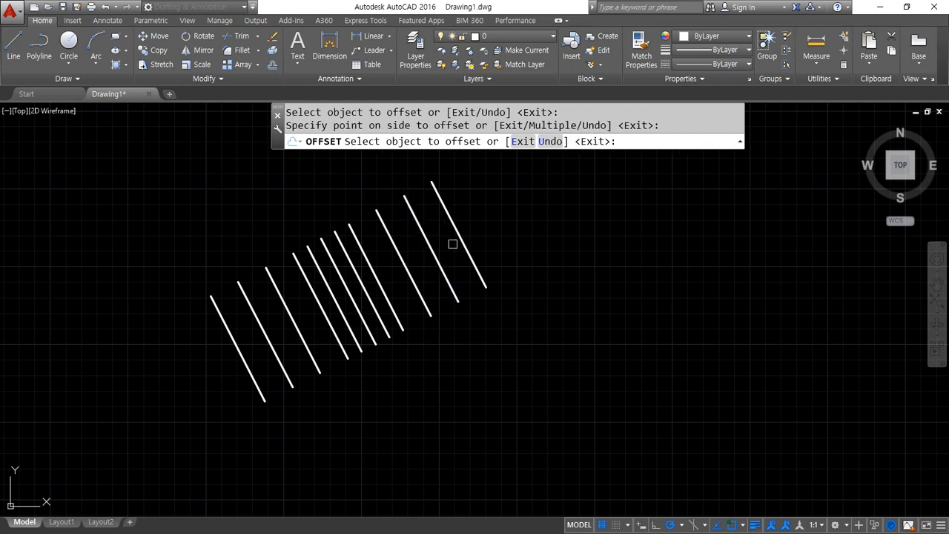
pyautogui.press('Return')
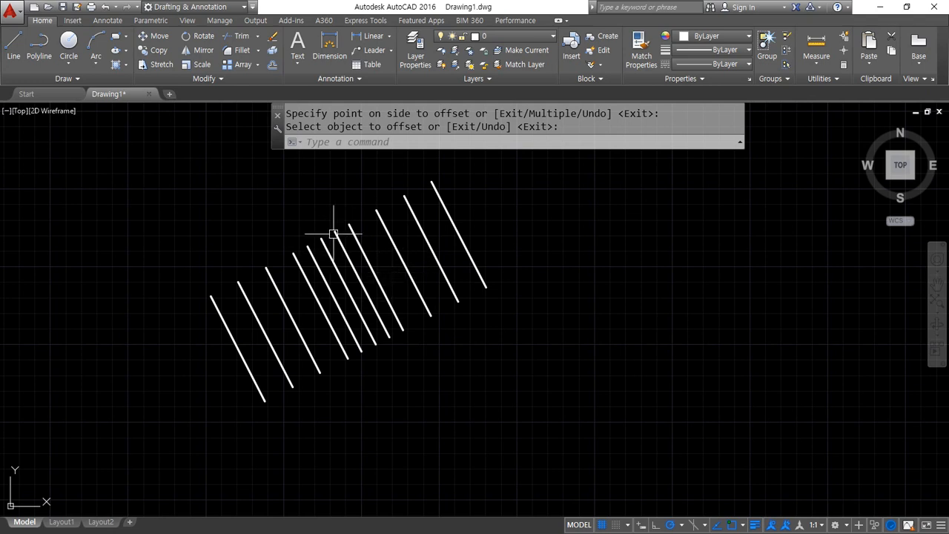
pyautogui.click(582, 265)
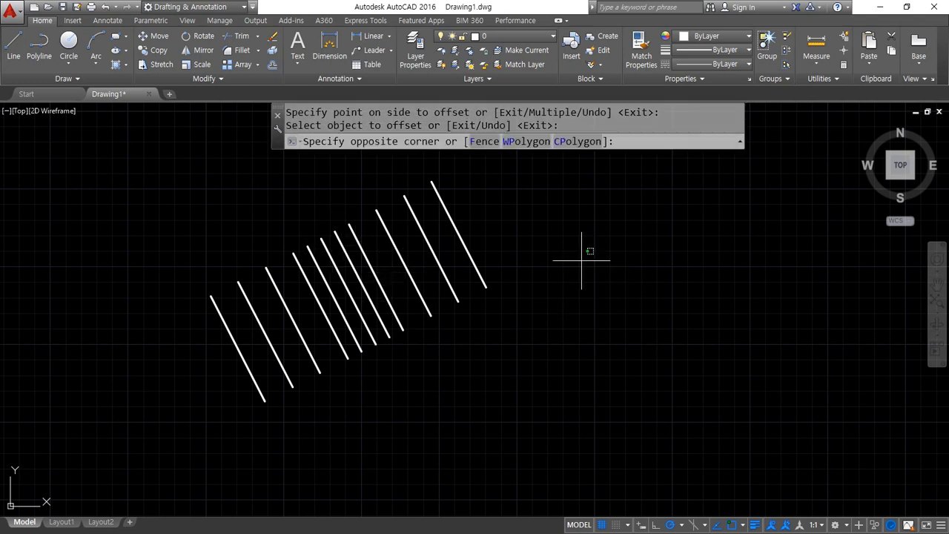
pyautogui.click(71, 222)
pyautogui.press('Escape')
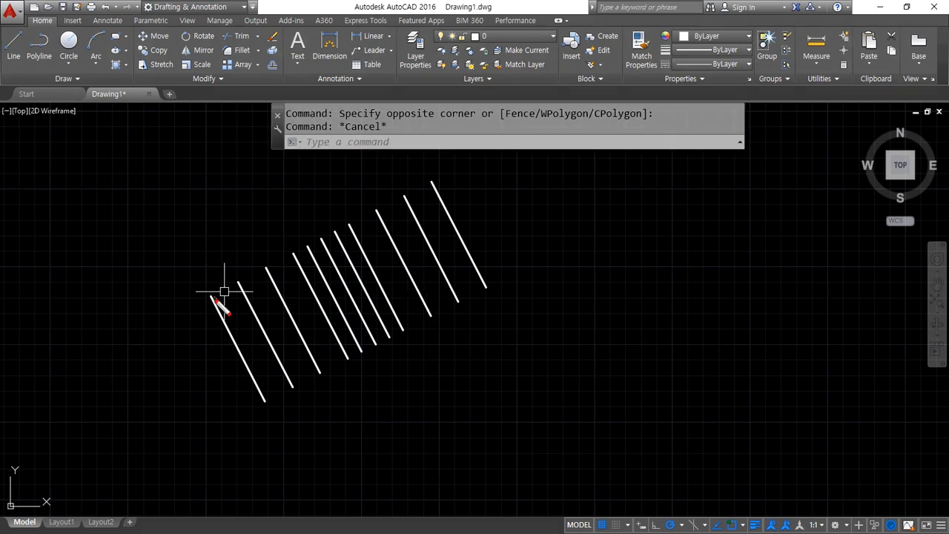
pyautogui.moveTo(213, 297)
pyautogui.mouseDown()
pyautogui.moveTo(503, 311)
pyautogui.moveTo(604, 297)
pyautogui.moveTo(598, 301)
pyautogui.mouseUp()
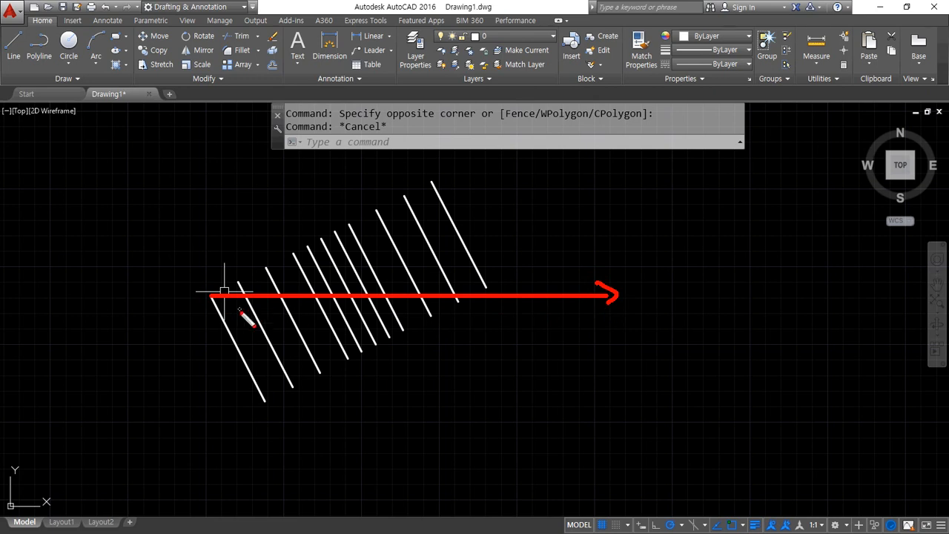
pyautogui.moveTo(233, 339)
pyautogui.mouseDown()
pyautogui.moveTo(449, 236)
pyautogui.moveTo(441, 244)
pyautogui.mouseUp()
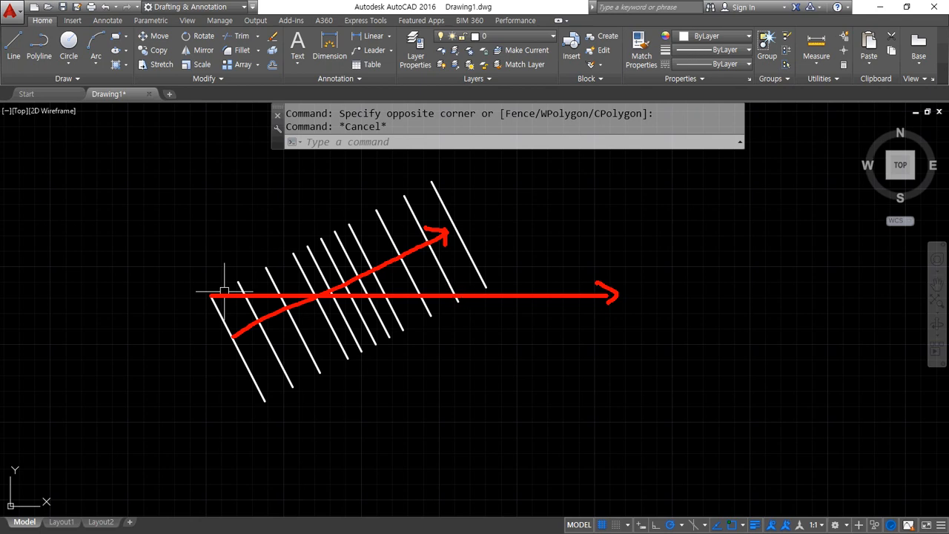
pyautogui.press('Escape')
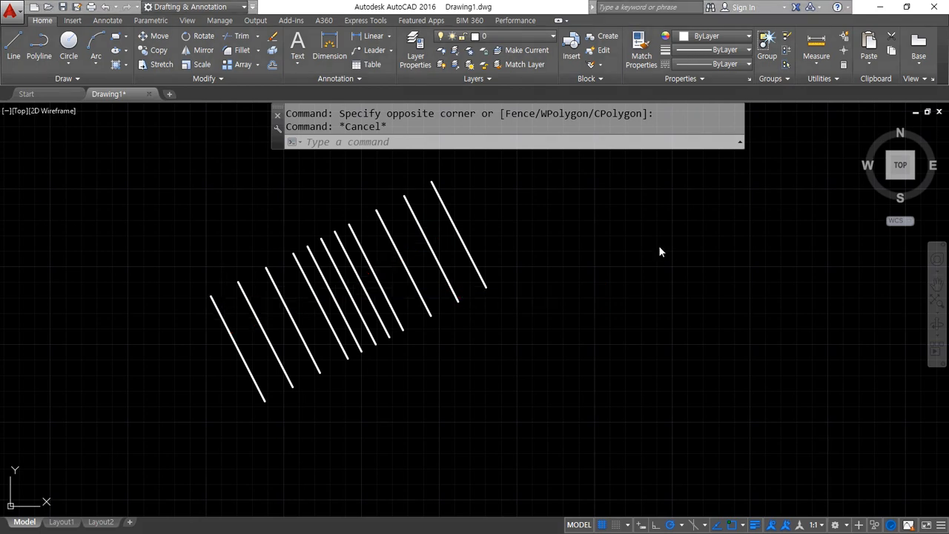
# Erase all the parallel lines from the drawing
pyautogui.click(491, 216)
pyautogui.click(152, 404)
pyautogui.write('e')
pyautogui.press('Return')
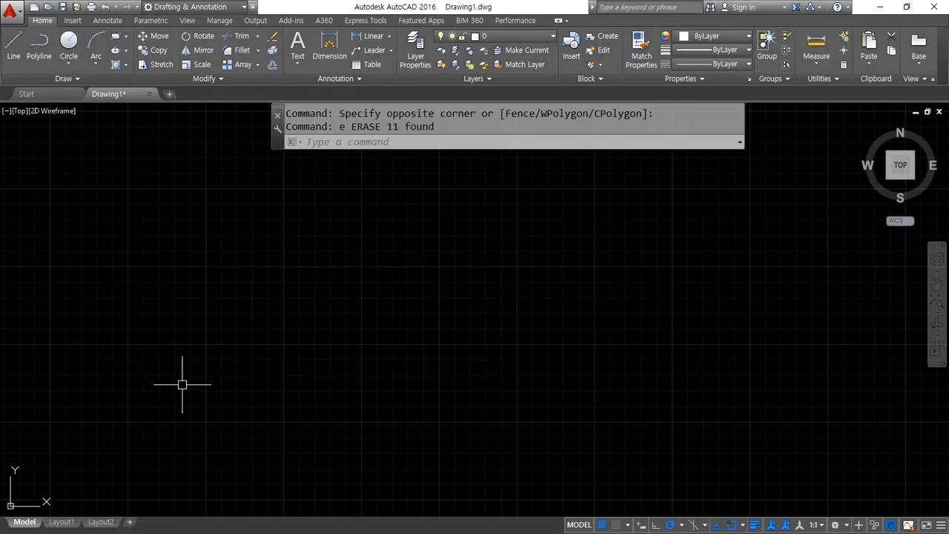
# Draw a circle with a radius of 50 in the empty drawing area
pyautogui.write('c')
pyautogui.press('Return')
pyautogui.click(341, 292)
pyautogui.write('5')
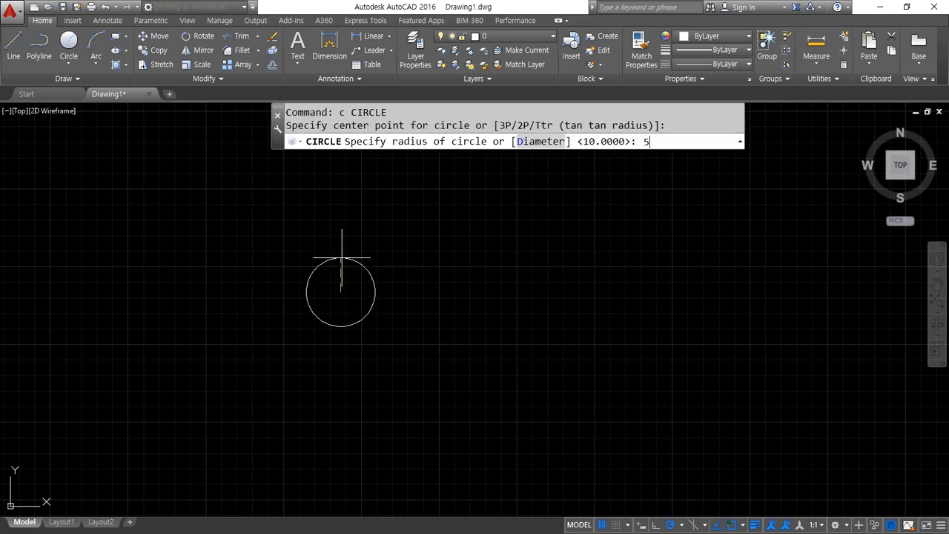
pyautogui.write('0')
pyautogui.press('Return')
# Offset the circle by 20 once outward and twice in succession inward to form four concentric circles
pyautogui.write('o')
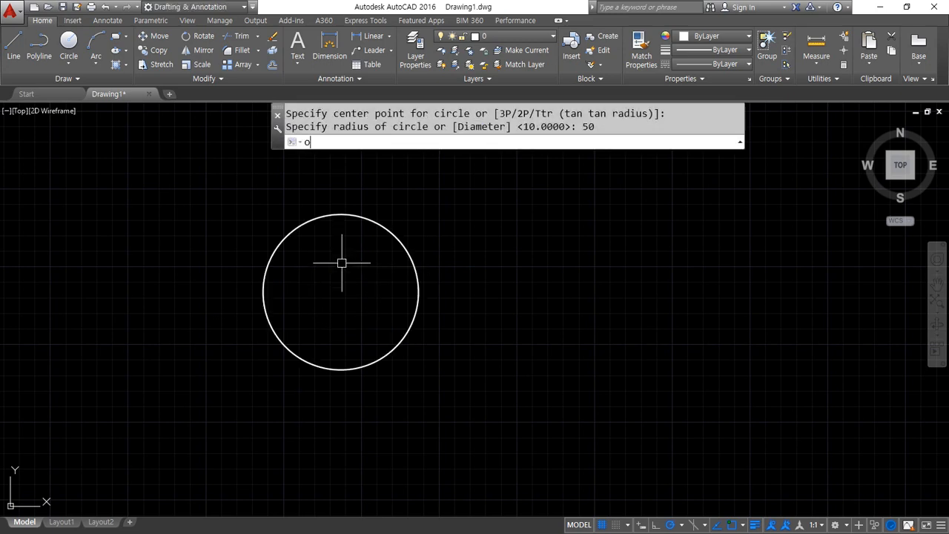
pyautogui.press('Return')
pyautogui.write('20')
pyautogui.press('Return')
pyautogui.click(417, 289)
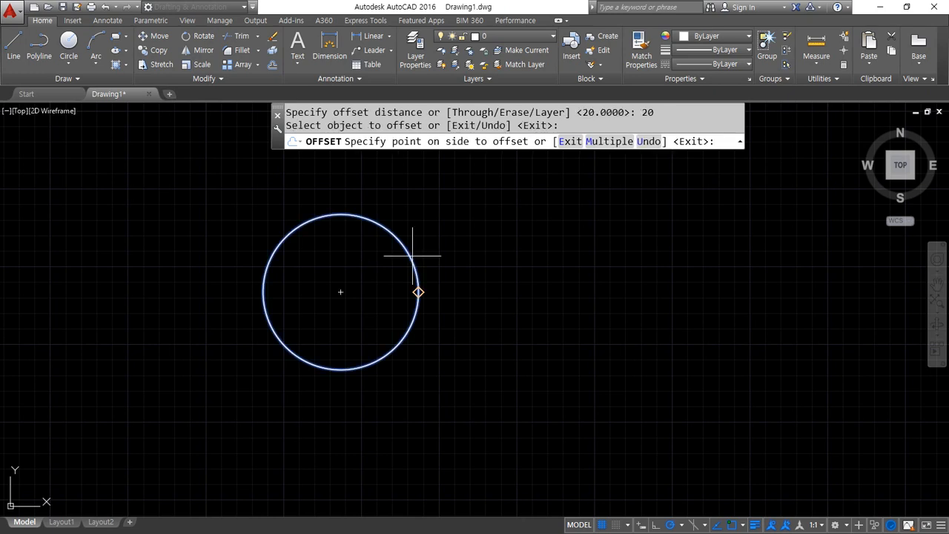
pyautogui.click(425, 240)
pyautogui.click(408, 249)
pyautogui.click(373, 270)
pyautogui.click(385, 285)
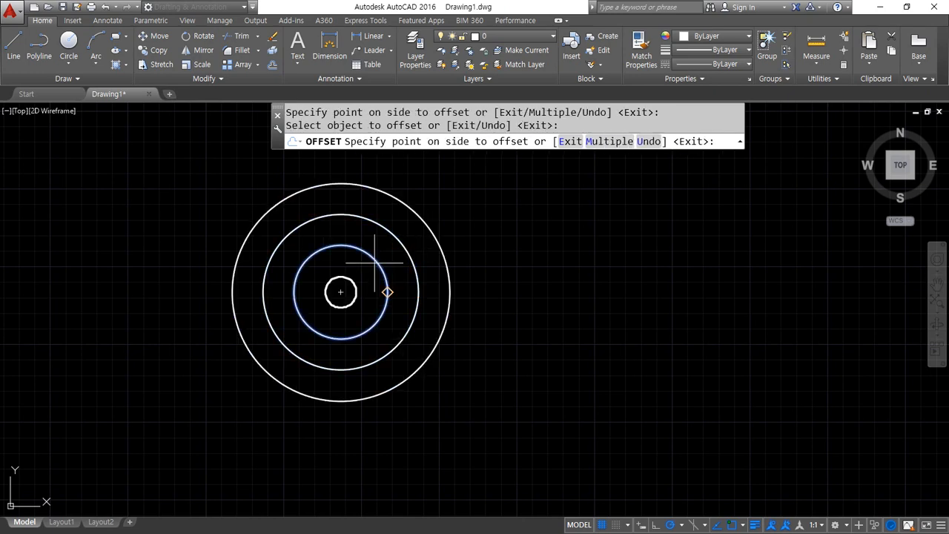
pyautogui.click(342, 292)
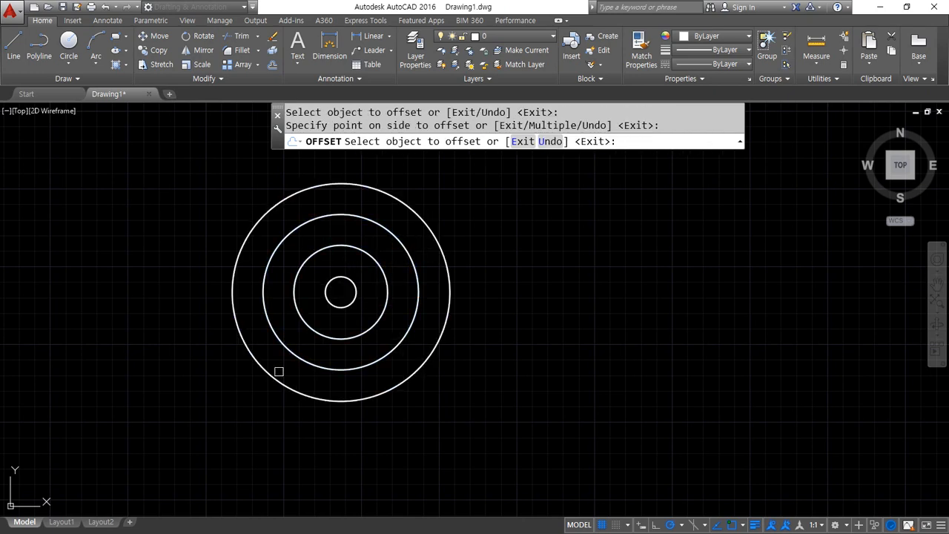
pyautogui.press('Return')
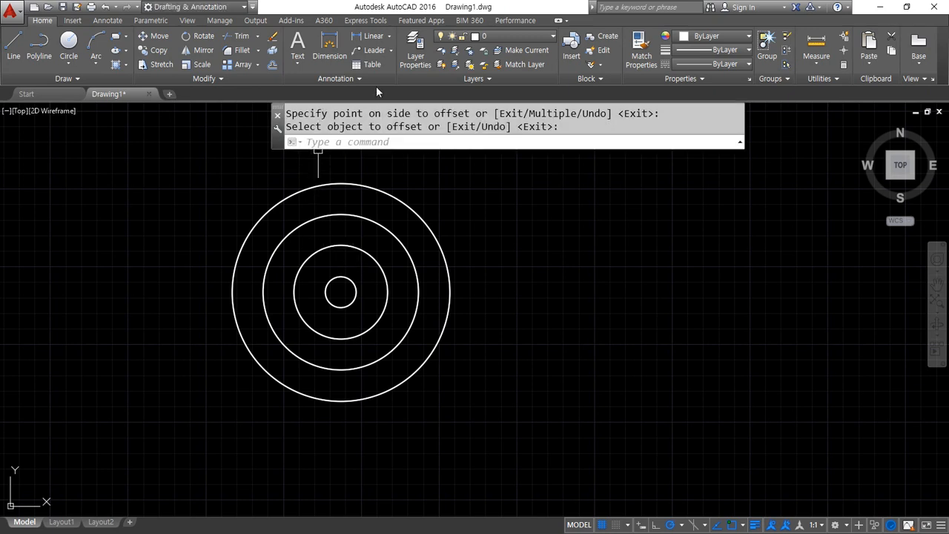
# Add a radius dimension to the second-largest circle, with its text inside the circle
pyautogui.click(390, 38)
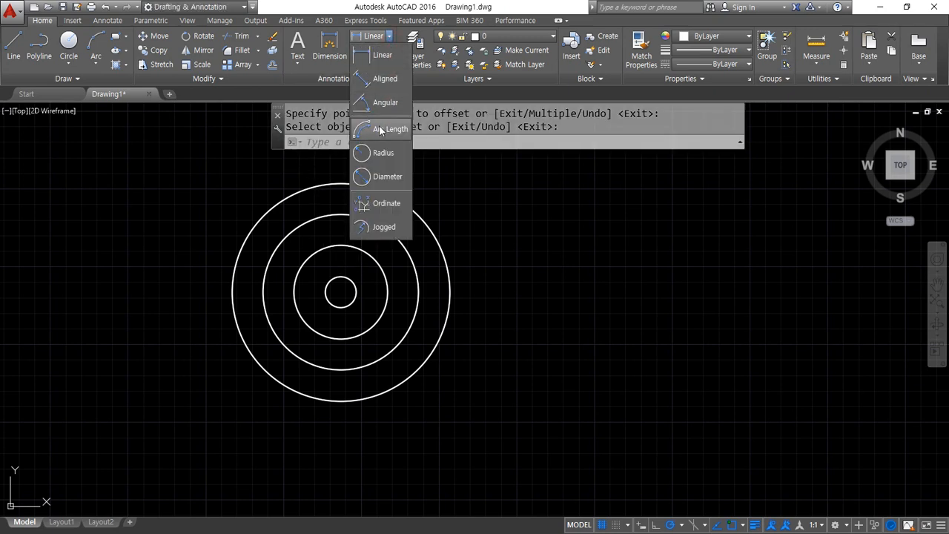
pyautogui.click(383, 153)
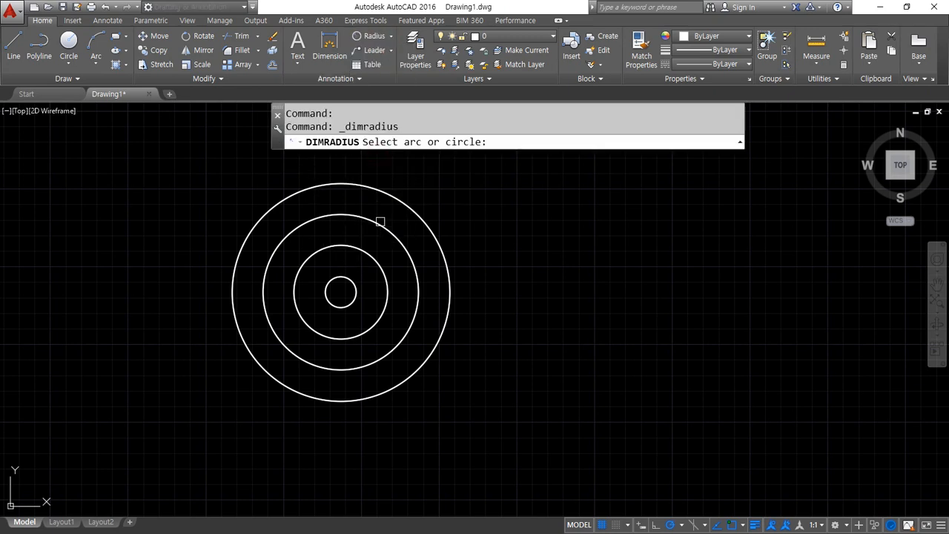
pyautogui.scroll(5, 380, 240)
pyautogui.click(396, 194)
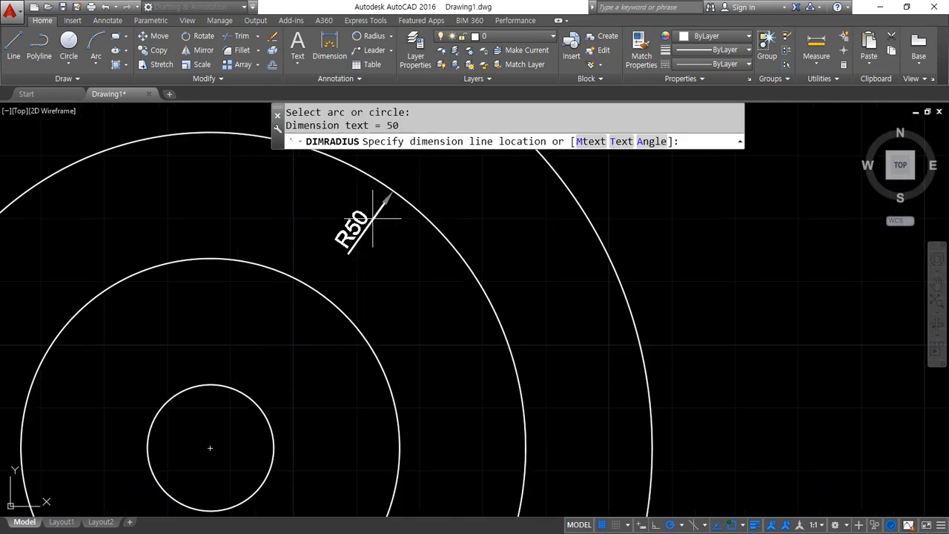
pyautogui.click(372, 219)
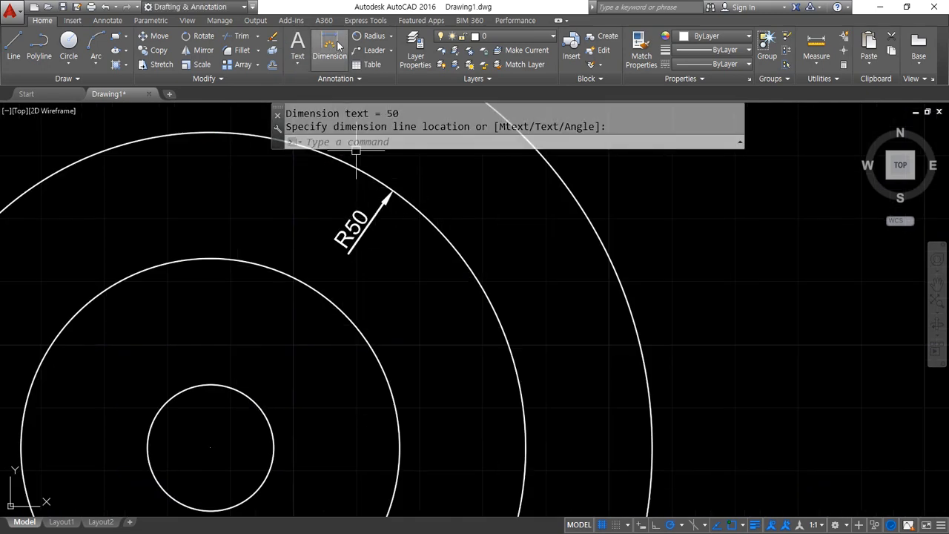
# Add a radius dimension to the outermost circle, with its text inside the circle
pyautogui.click(368, 39)
pyautogui.moveTo(525, 193); pyautogui.dragTo(547, 234, button='middle')
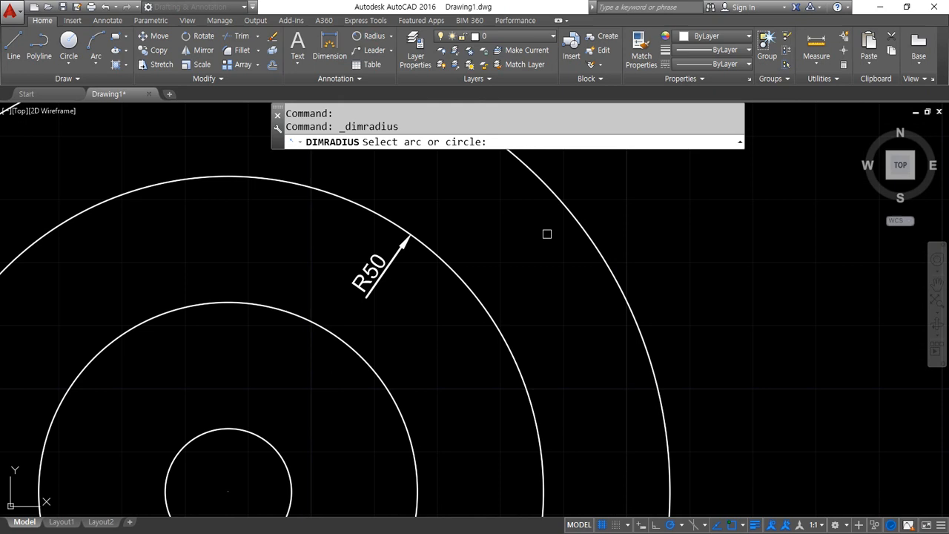
pyautogui.click(537, 179)
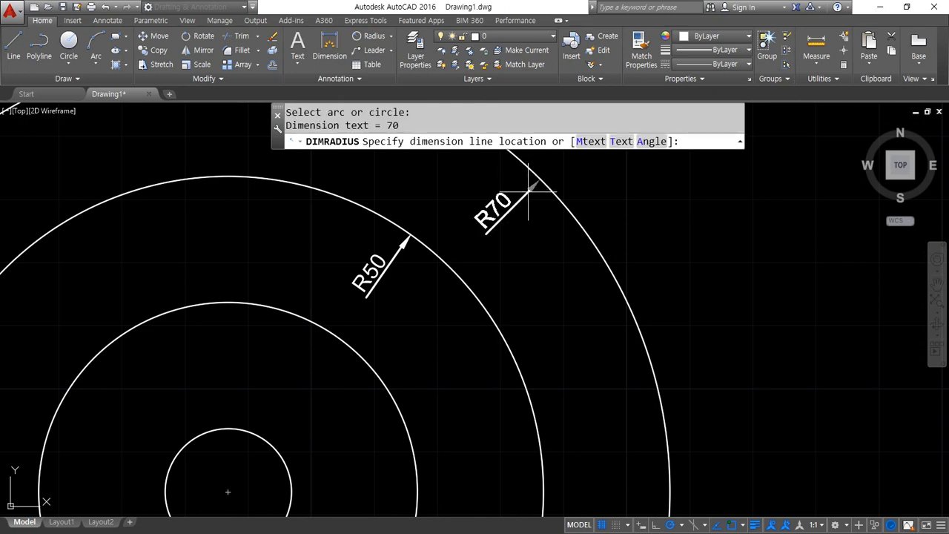
pyautogui.click(525, 191)
# Add a radius dimension to the second-smallest circle, with its text inside the circle
pyautogui.moveTo(383, 331); pyautogui.dragTo(424, 233, button='middle')
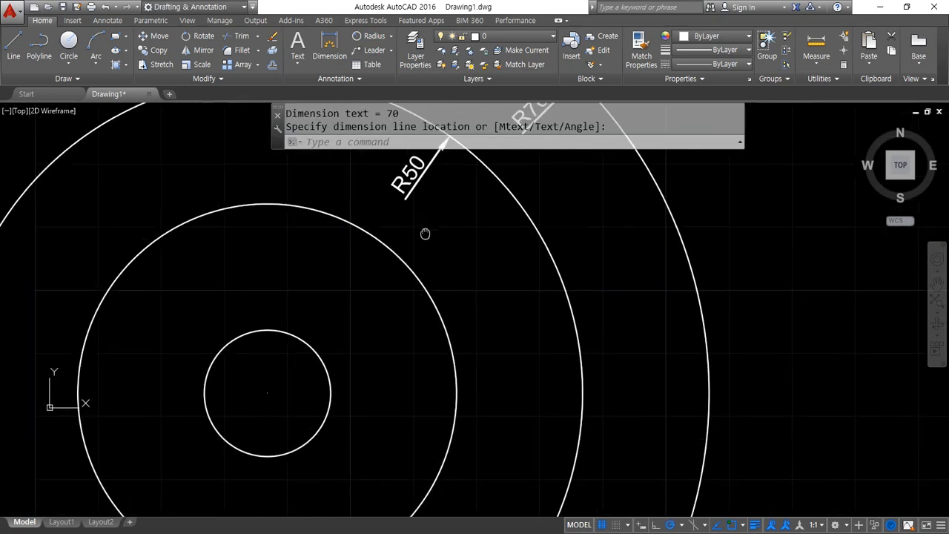
pyautogui.click(363, 39)
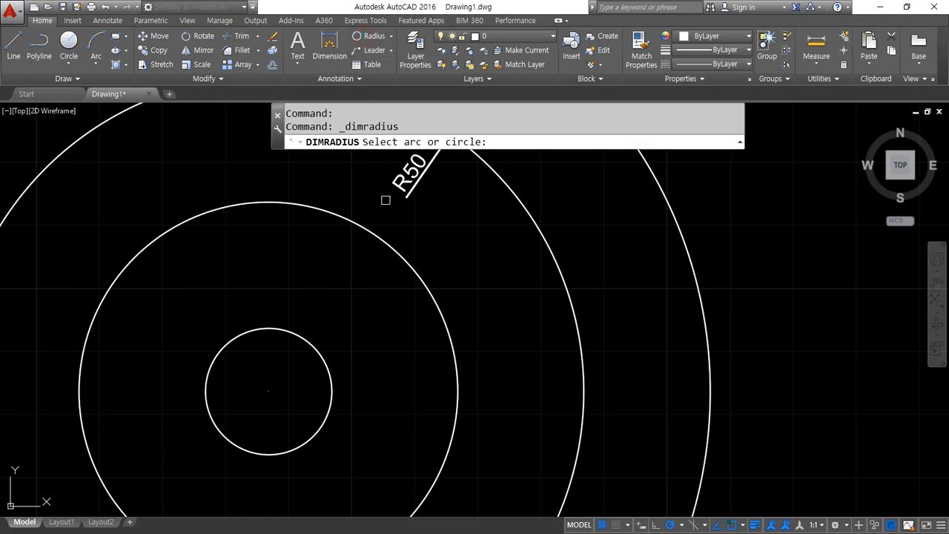
pyautogui.click(373, 234)
pyautogui.click(363, 303)
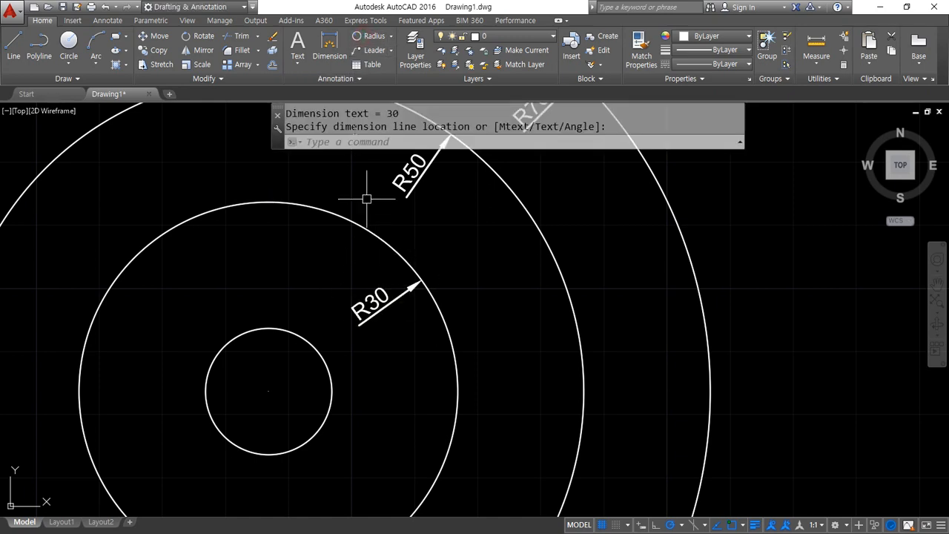
# Add a radius dimension to the innermost circle, with its text inside the circle
pyautogui.click(369, 36)
pyautogui.click(270, 321)
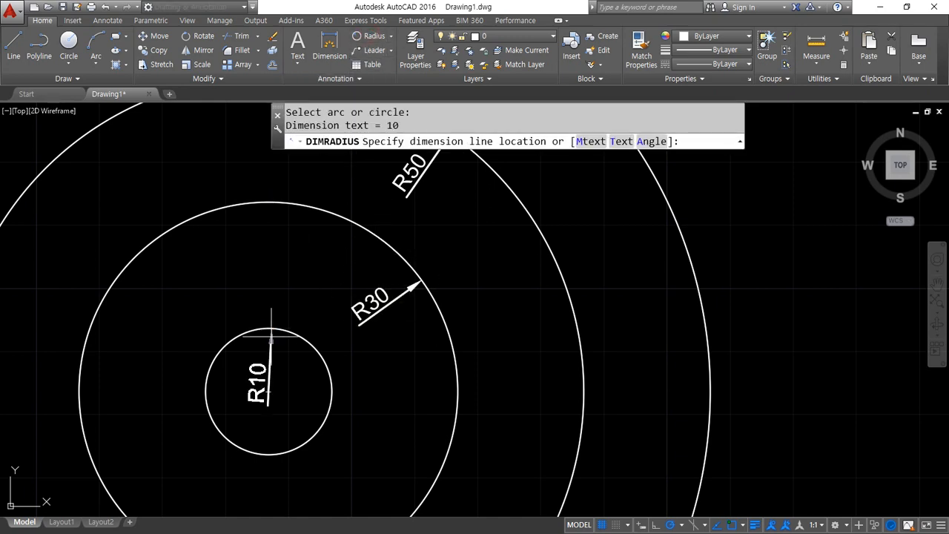
pyautogui.click(278, 364)
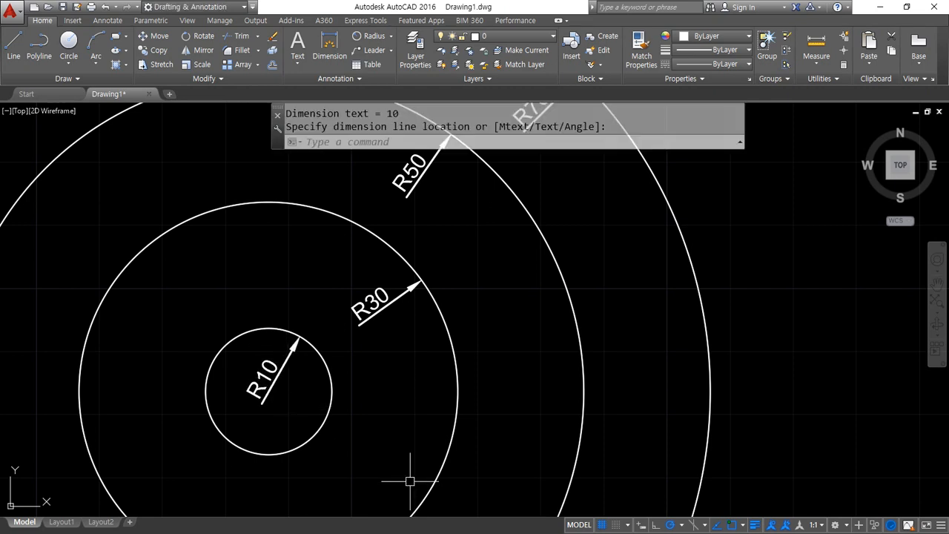
# Erase all four concentric circles together with their radius dimensions
pyautogui.moveTo(572, 322); pyautogui.dragTo(556, 386, button='middle')
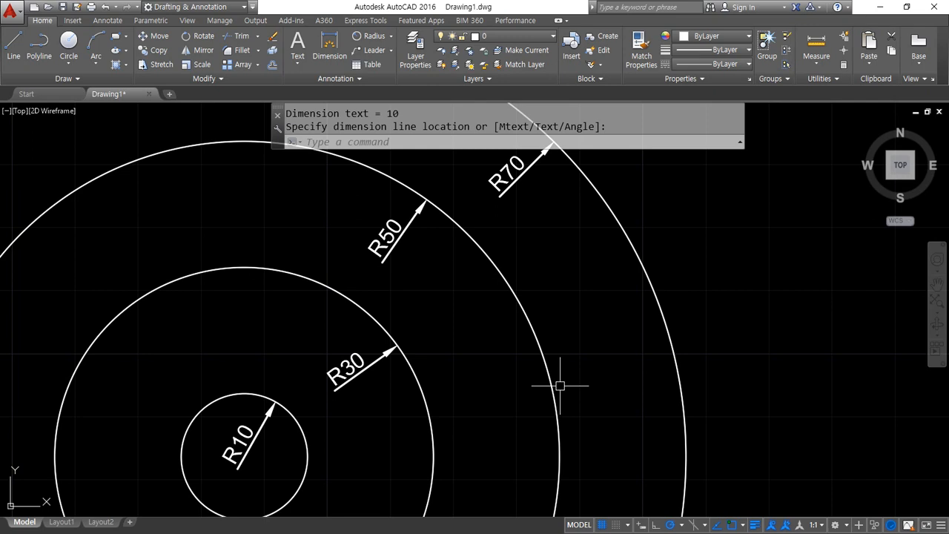
pyautogui.scroll(-4, 559, 386)
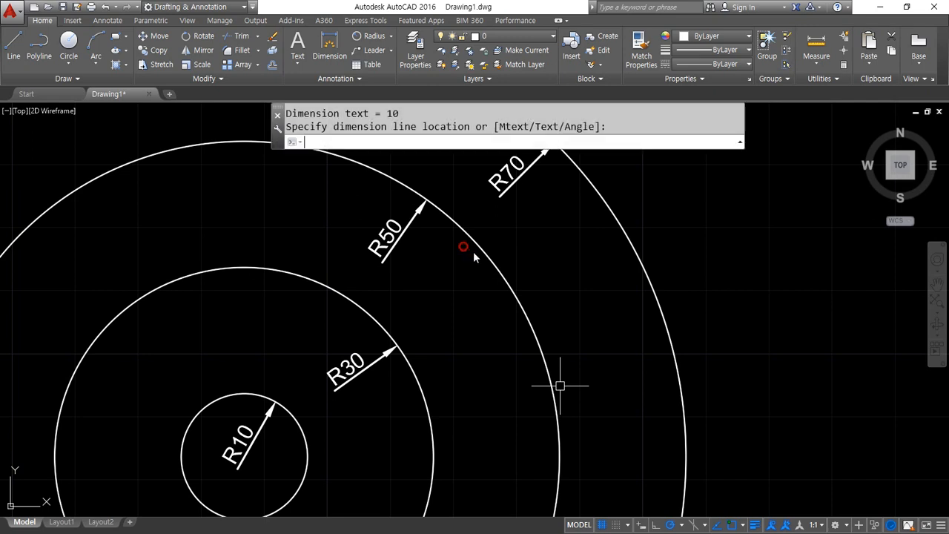
pyautogui.click(491, 265)
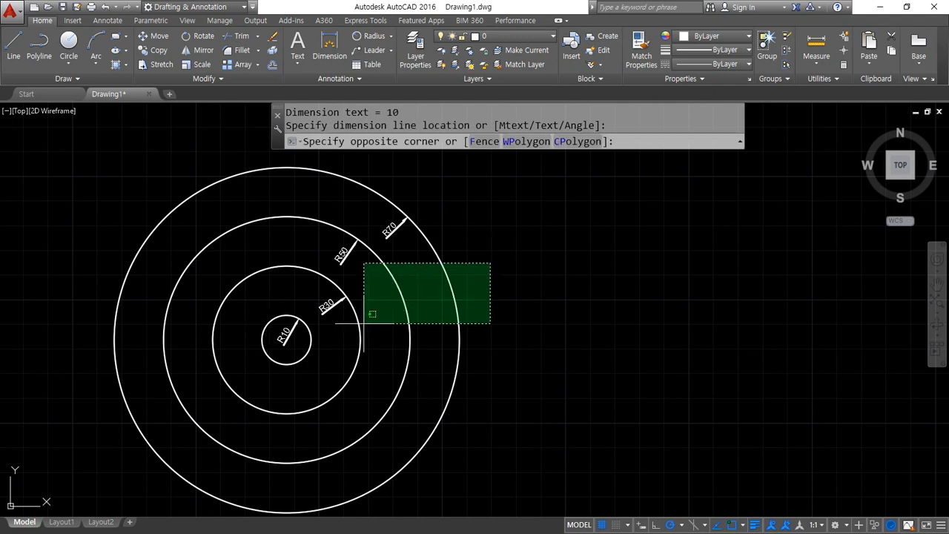
pyautogui.press('Escape')
pyautogui.press('Escape')
pyautogui.click(508, 229)
pyautogui.click(254, 358)
pyautogui.write('e')
pyautogui.press('Return')
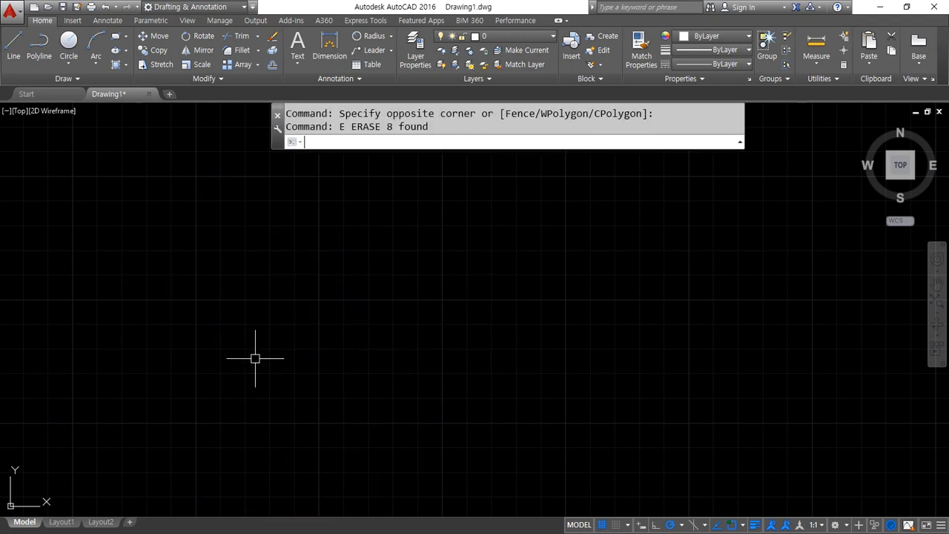
# Draw a single vertical line upward at 90° in the empty drawing area
pyautogui.write('l')
pyautogui.press('Return')
pyautogui.click(363, 446)
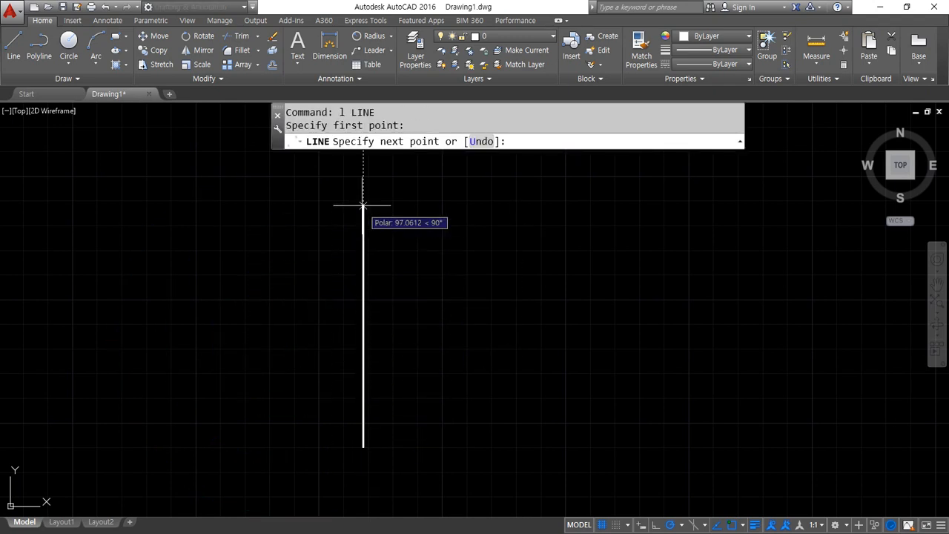
pyautogui.click(364, 178)
pyautogui.press('Return')
pyautogui.moveTo(366, 256)
pyautogui.mouseDown()
pyautogui.moveTo(407, 247)
pyautogui.moveTo(416, 257)
pyautogui.mouseUp()
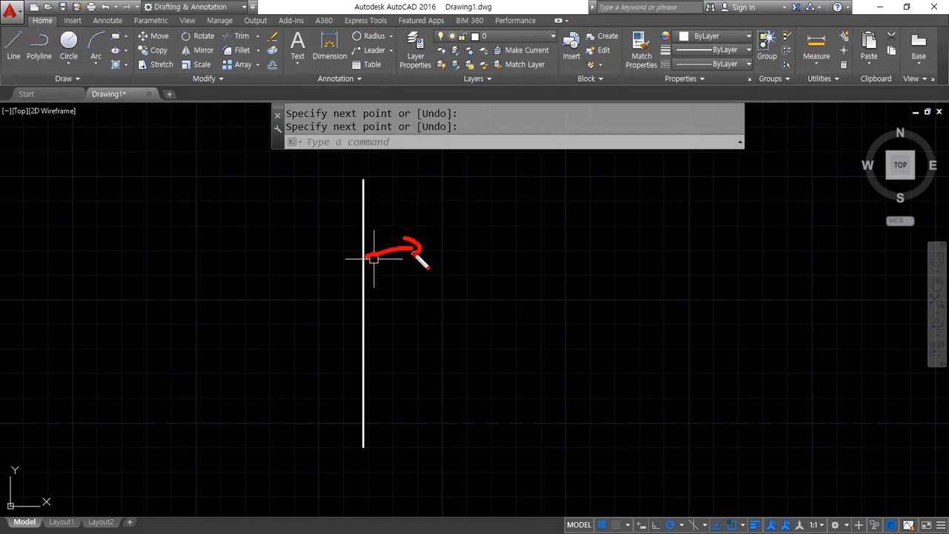
pyautogui.moveTo(289, 203); pyautogui.dragTo(276, 348)
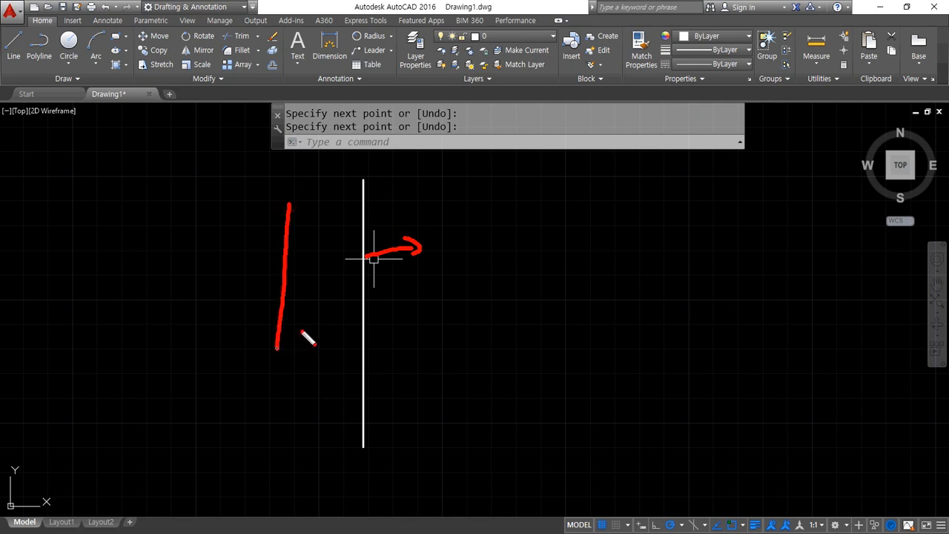
pyautogui.moveTo(443, 213); pyautogui.dragTo(451, 347)
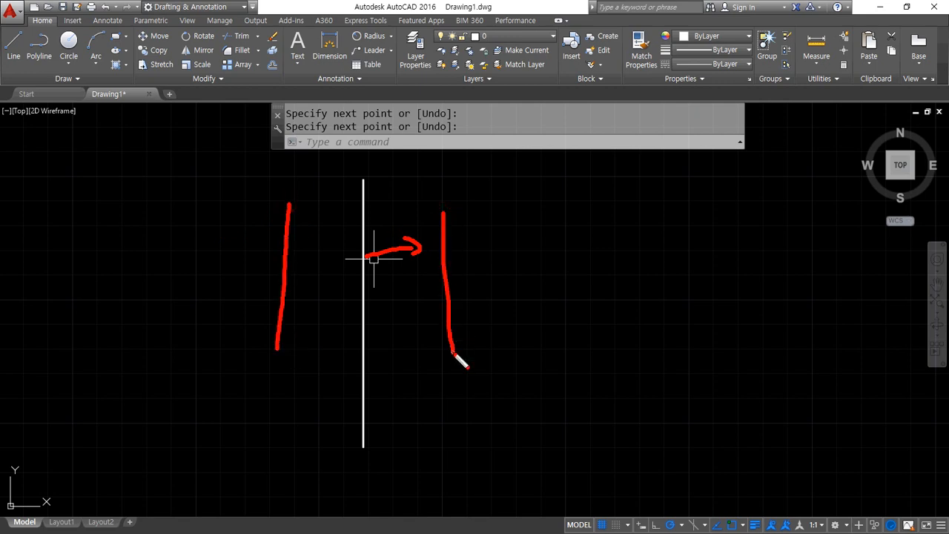
pyautogui.moveTo(310, 209)
pyautogui.mouseDown()
pyautogui.moveTo(304, 229)
pyautogui.moveTo(443, 215)
pyautogui.moveTo(430, 204)
pyautogui.mouseUp()
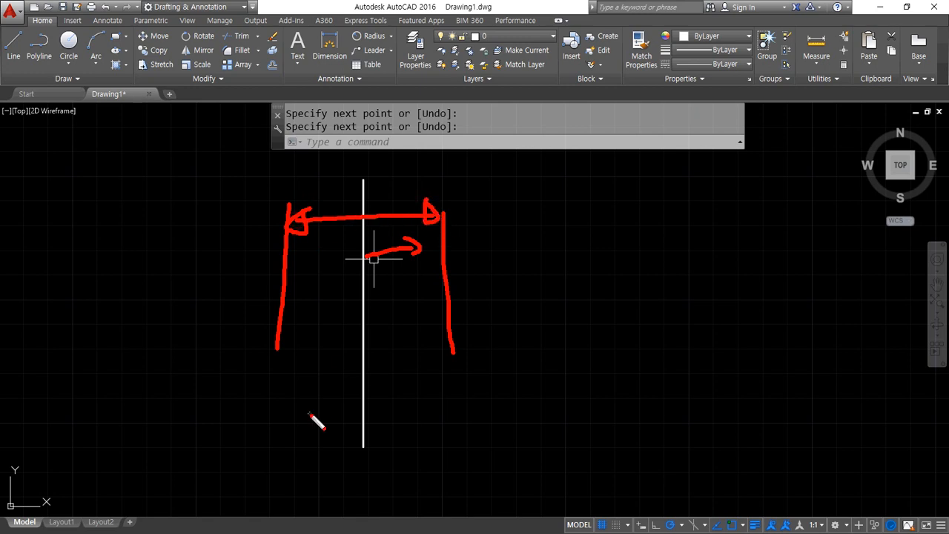
pyautogui.moveTo(363, 295)
pyautogui.mouseDown()
pyautogui.moveTo(425, 290)
pyautogui.moveTo(415, 298)
pyautogui.mouseUp()
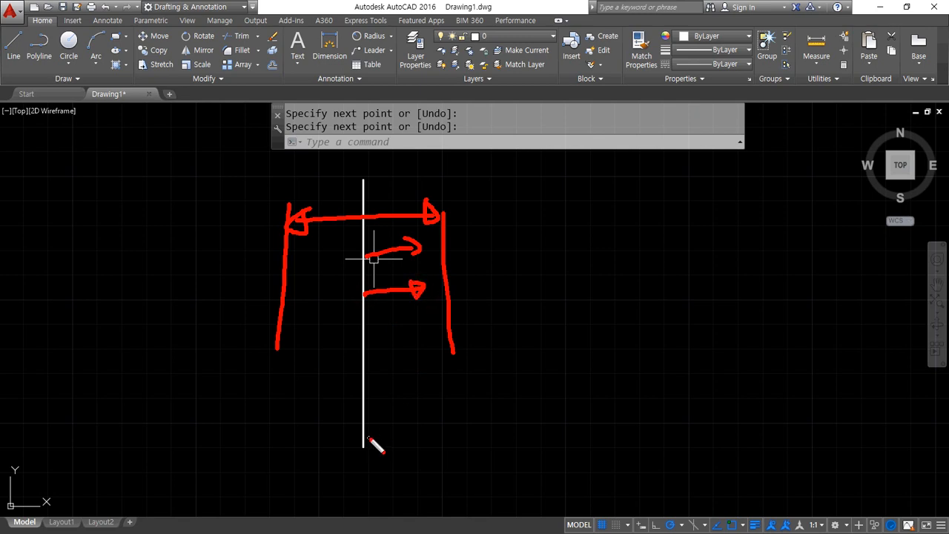
pyautogui.press('Escape')
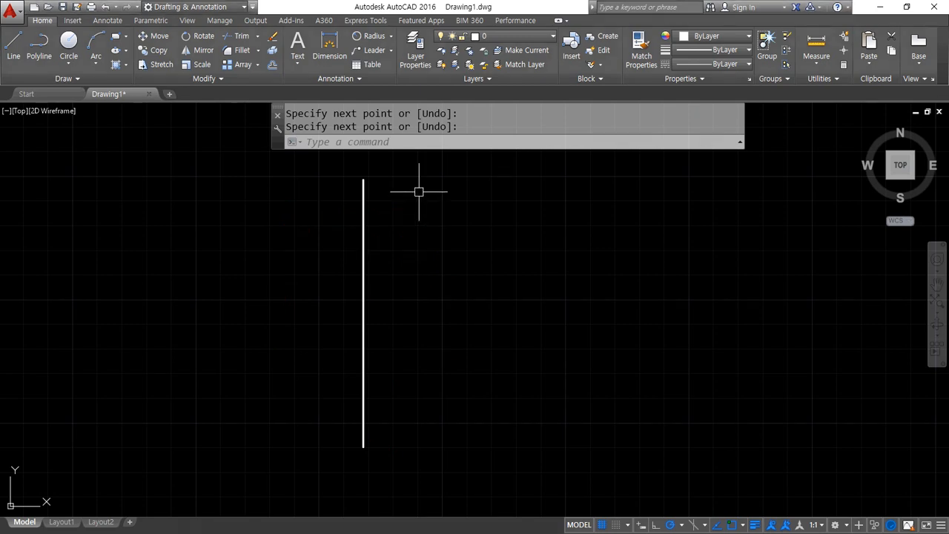
# Offset the vertical line by 35/2 to both its right and left sides
pyautogui.write('O')
pyautogui.press('Return')
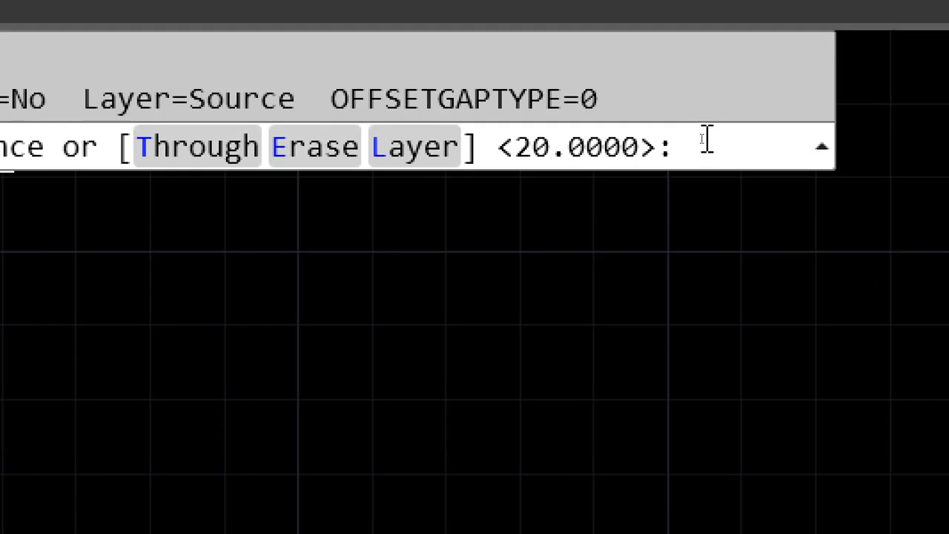
pyautogui.write('35/2')
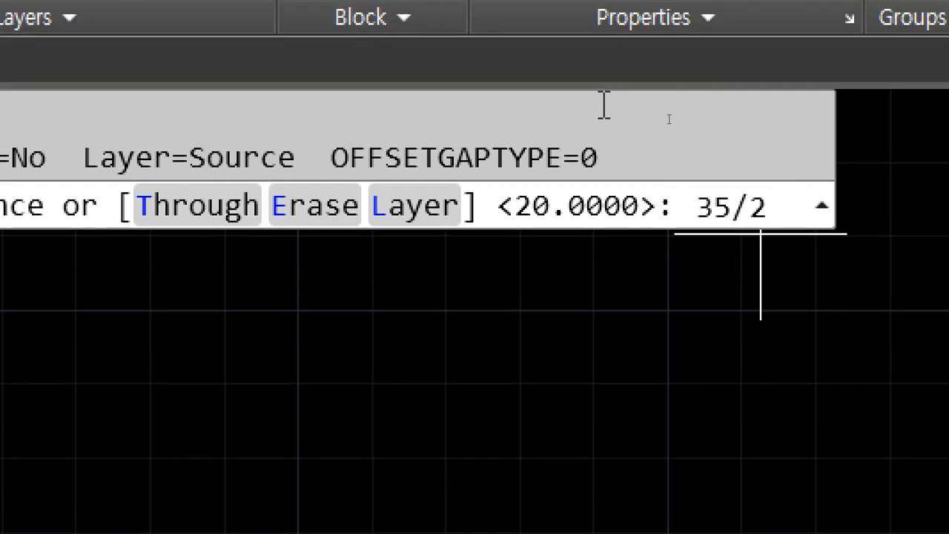
pyautogui.press('Return')
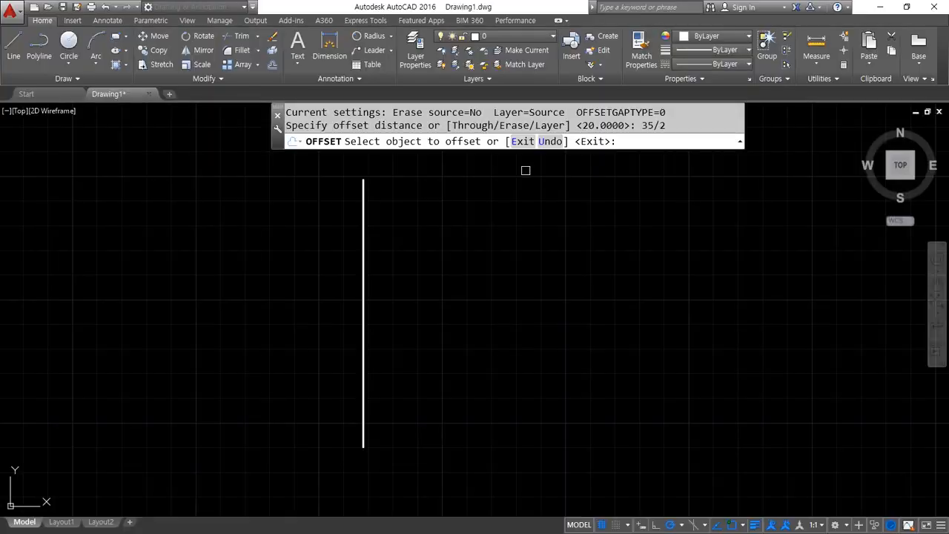
pyautogui.click(364, 238)
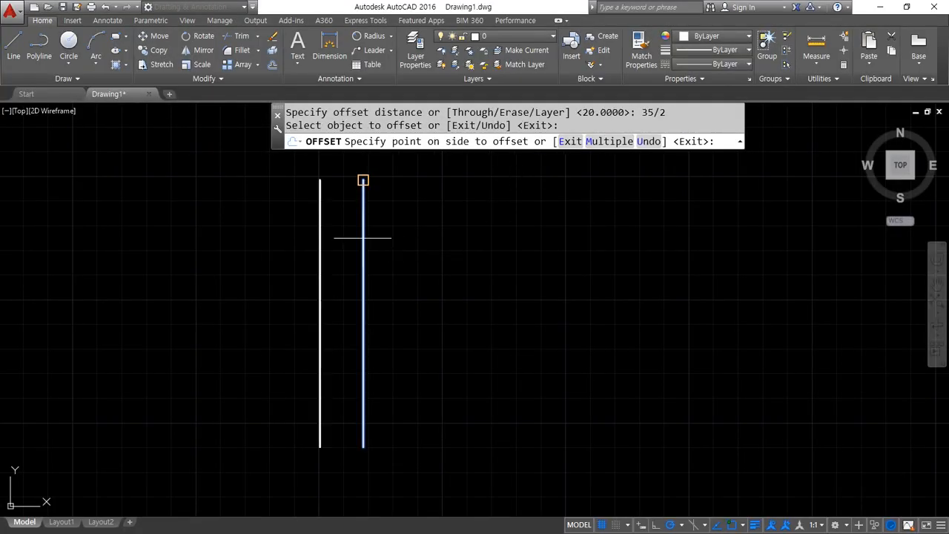
pyautogui.click(431, 236)
pyautogui.click(363, 224)
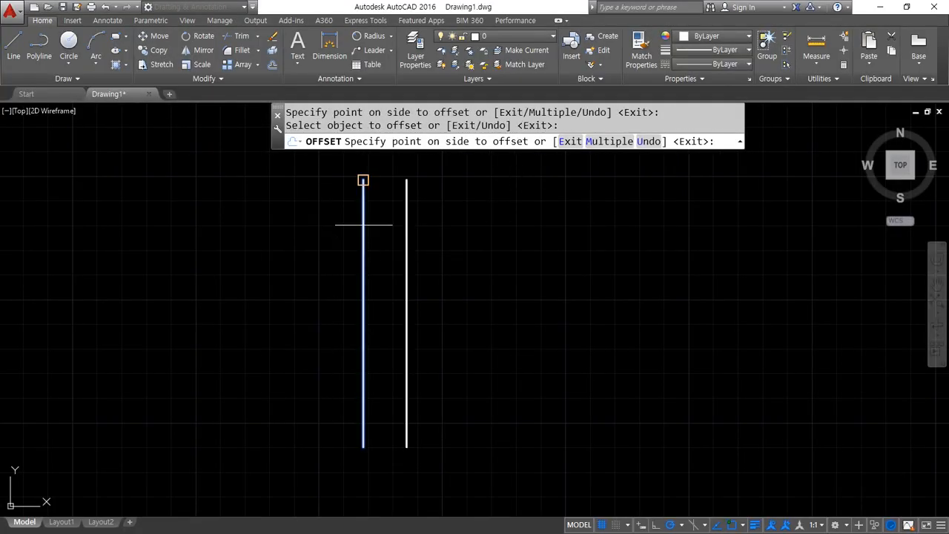
pyautogui.click(289, 223)
pyautogui.press('Return')
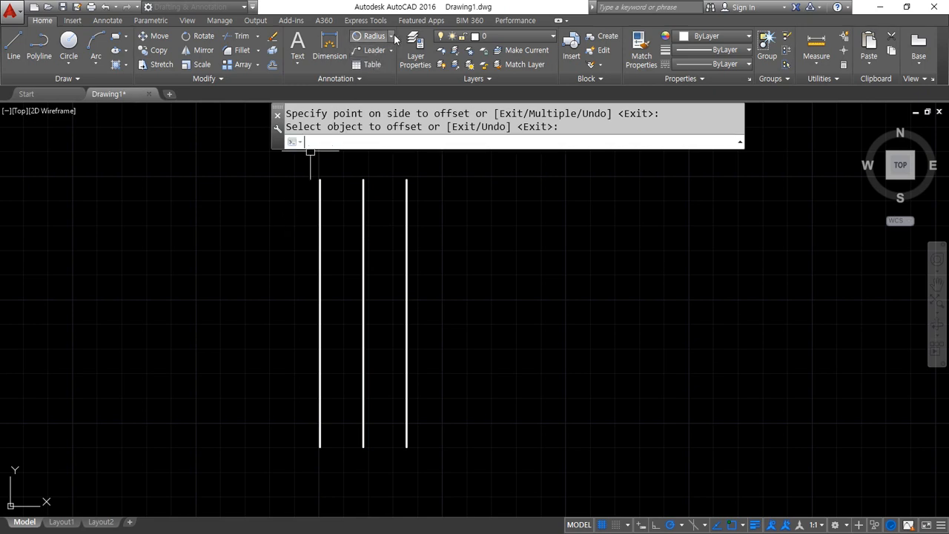
# Add a linear dimension above the three vertical lines, between the upper endpoints of the two outer ones
pyautogui.click(390, 35)
pyautogui.click(375, 54)
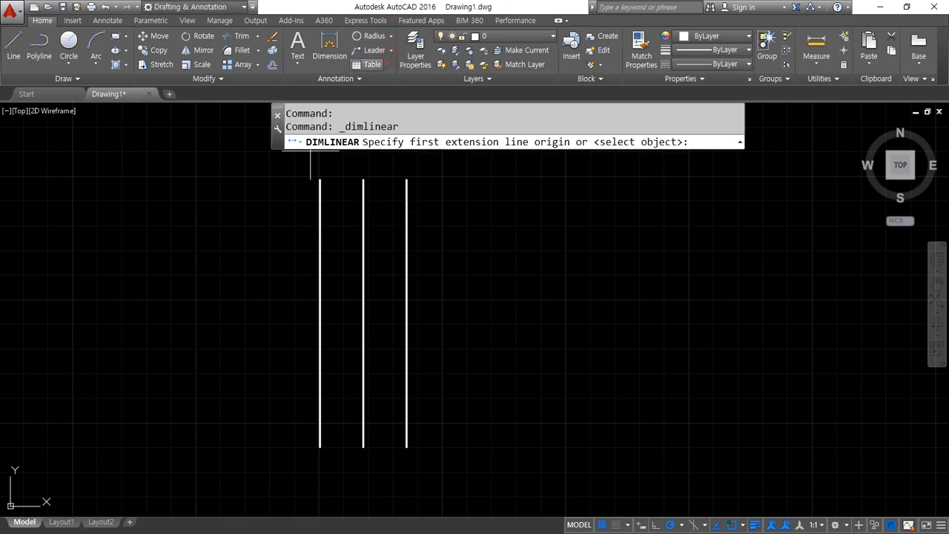
pyautogui.click(320, 179)
pyautogui.click(406, 180)
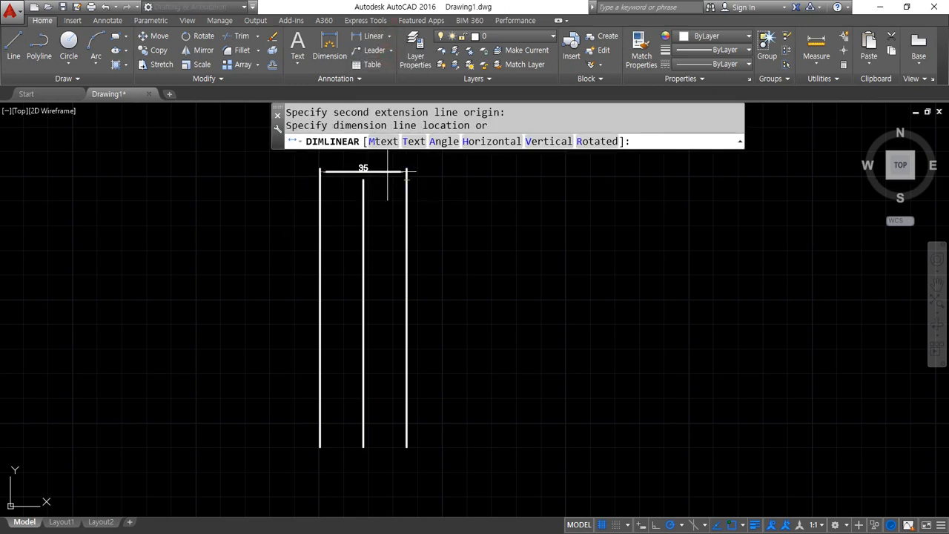
pyautogui.click(384, 166)
pyautogui.scroll(6, 373, 181)
pyautogui.moveTo(364, 205)
pyautogui.mouseDown(button='middle')
pyautogui.moveTo(388, 364)
pyautogui.moveTo(426, 379)
pyautogui.moveTo(464, 326)
pyautogui.mouseUp(button='middle')
pyautogui.scroll(2, 425, 379)
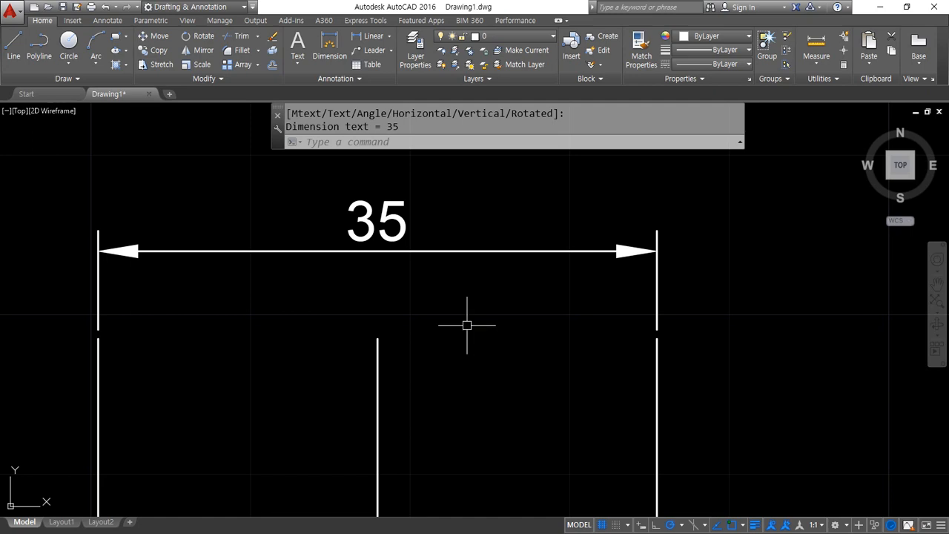
# Erase the three vertical lines together with their linear dimension
pyautogui.scroll(-6, 530, 319)
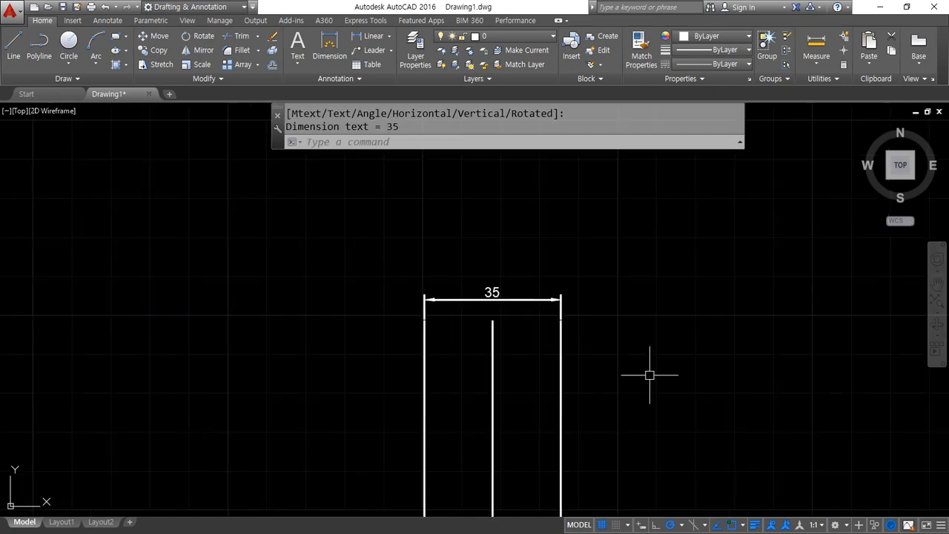
pyautogui.click(620, 418)
pyautogui.click(319, 251)
pyautogui.press('Delete')
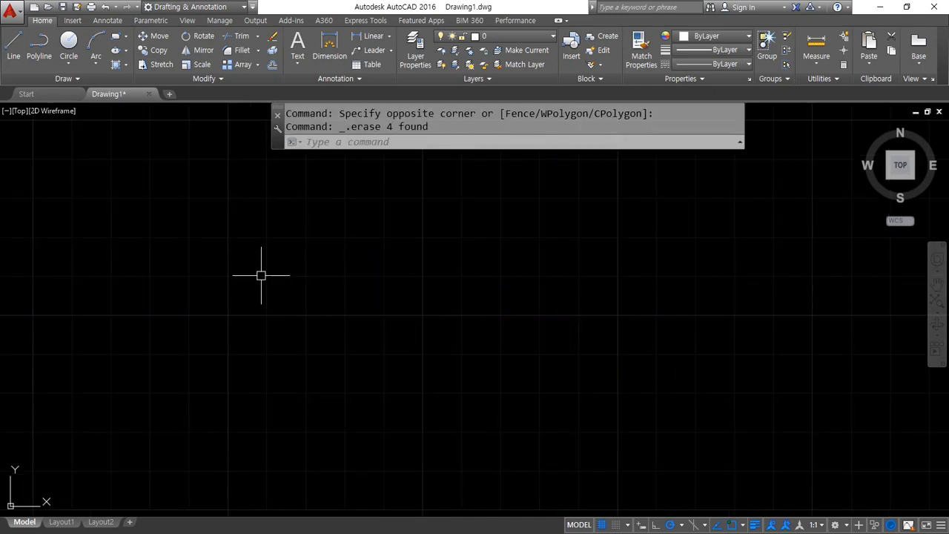
# Switch to the Notepad notes to review the TRim and EXtend lines, and return to AutoCAD
pyautogui.hotkey('alt', 'Tab')
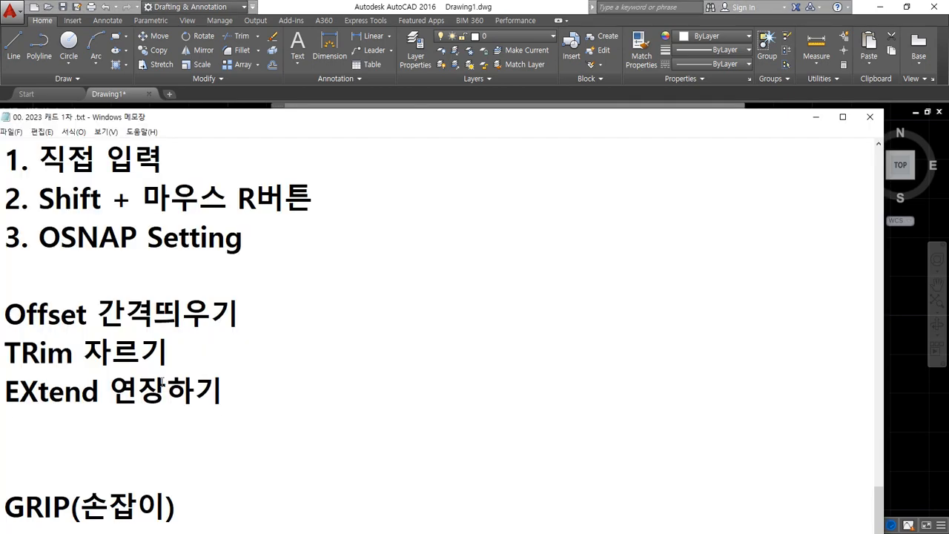
pyautogui.moveTo(164, 351); pyautogui.dragTo(4, 355)
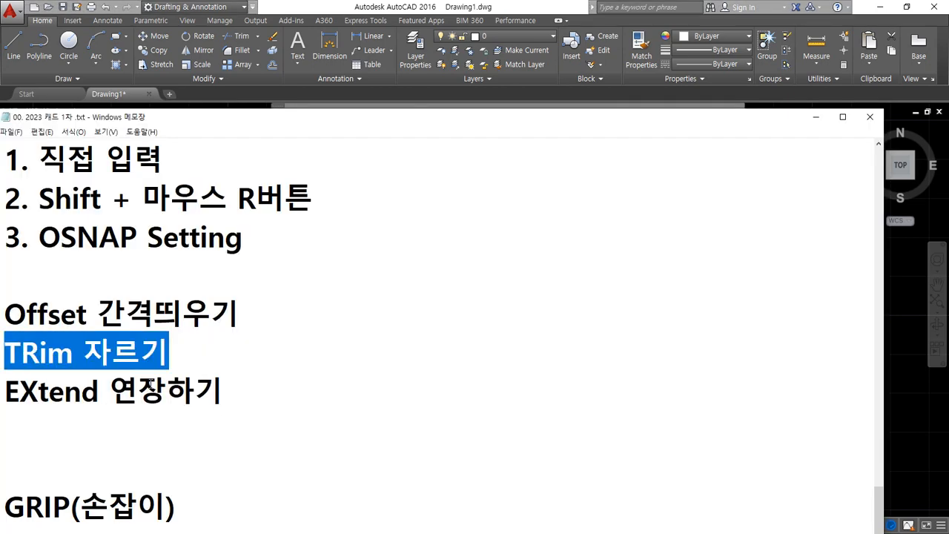
pyautogui.moveTo(222, 389); pyautogui.dragTo(4, 389)
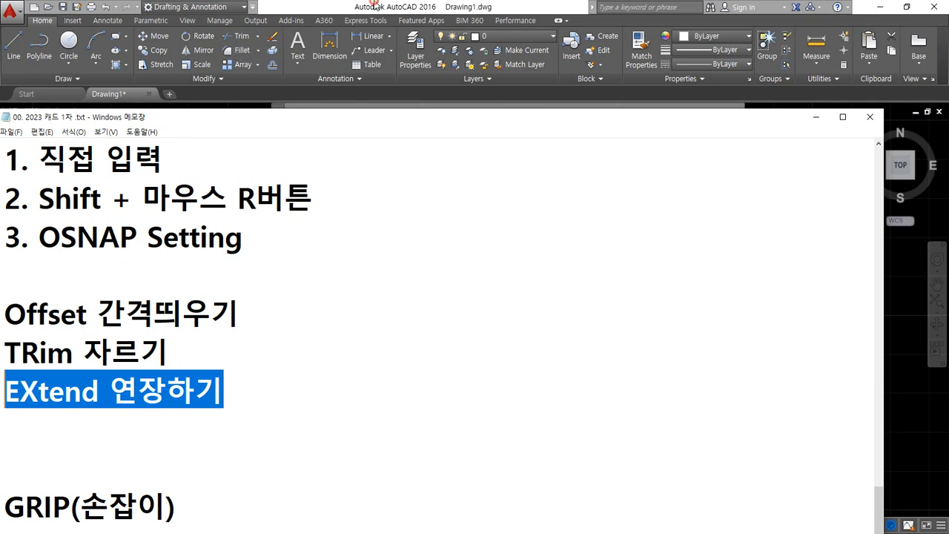
pyautogui.click(374, 4)
pyautogui.click(257, 36)
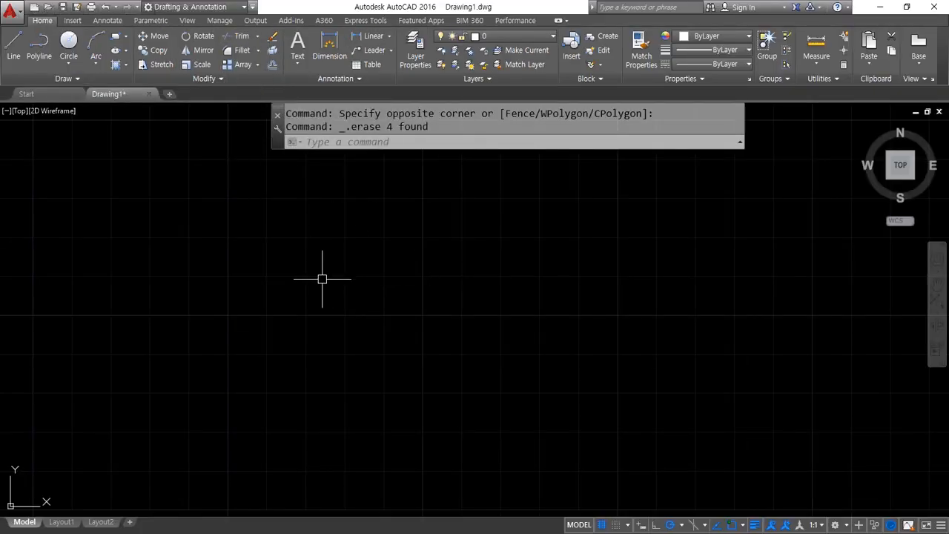
# Draw a single horizontal line at 0° in the empty drawing area
pyautogui.scroll(-3, 241, 271)
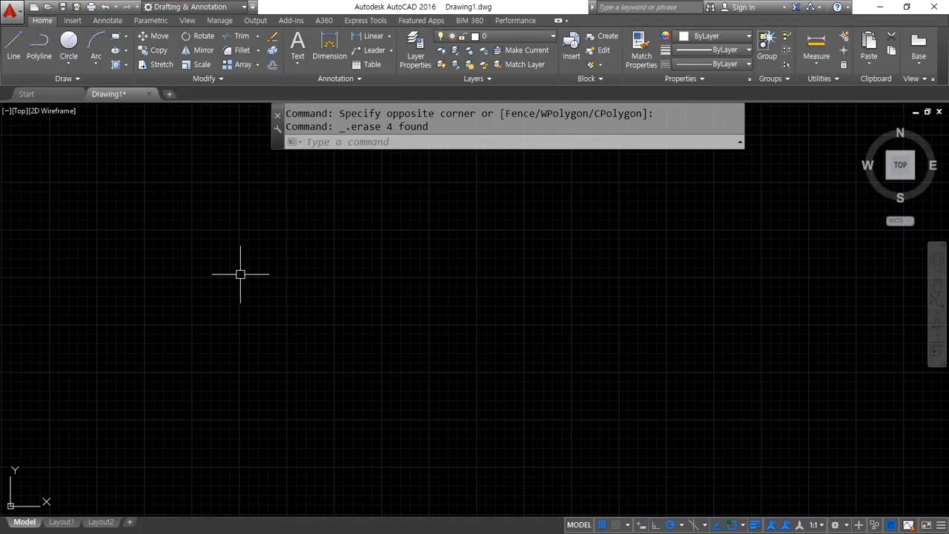
pyautogui.write('l')
pyautogui.press('Return')
pyautogui.click(240, 277)
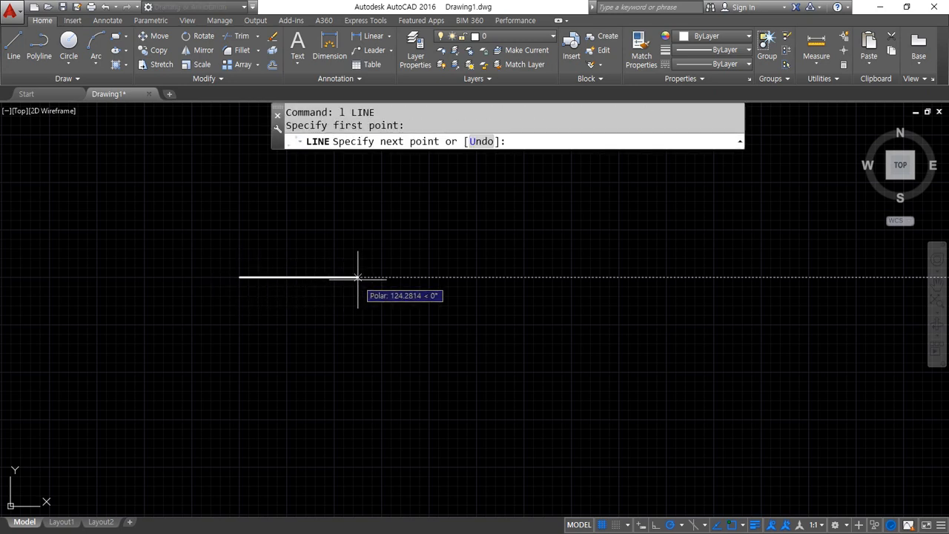
pyautogui.click(478, 277)
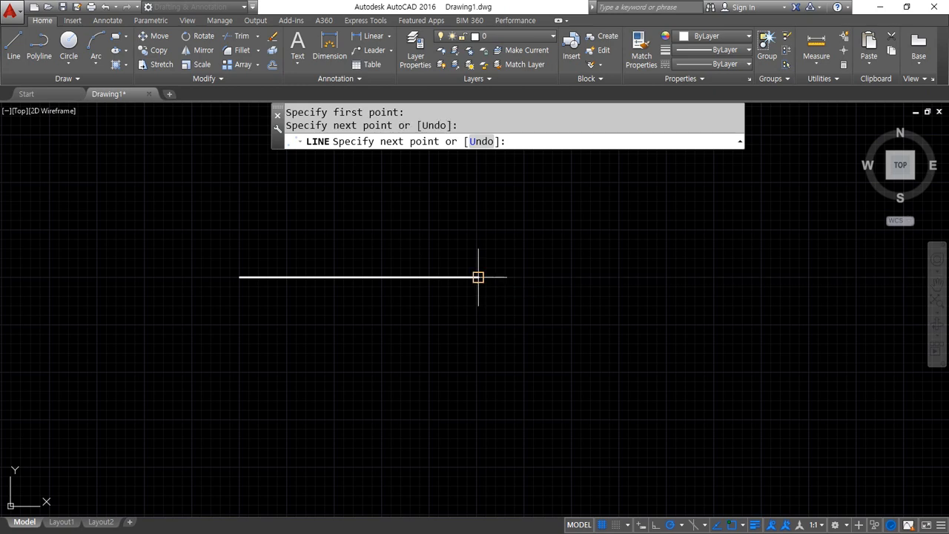
pyautogui.press('Return')
# Draw two separate vertical lines crossing the horizontal line, one near each of its ends
pyautogui.press('Return')
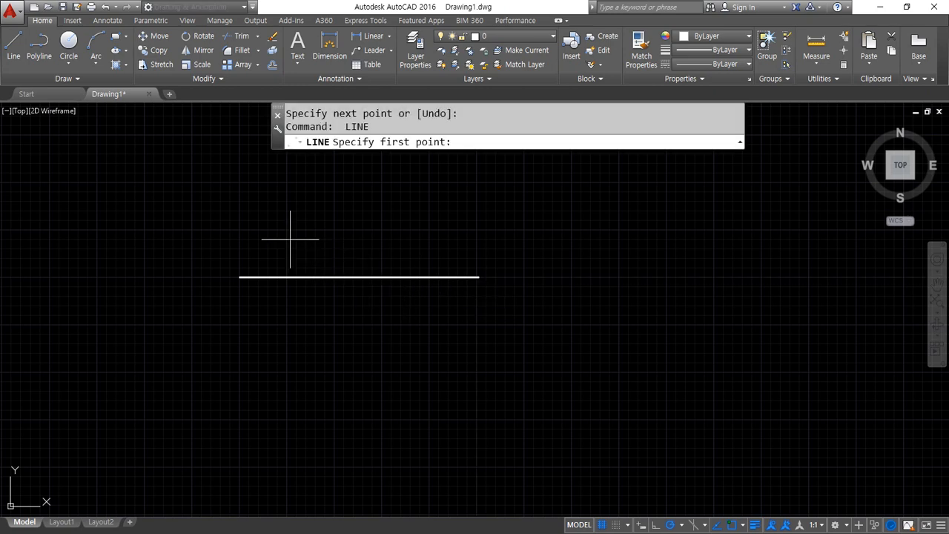
pyautogui.click(286, 228)
pyautogui.click(286, 325)
pyautogui.press('Return')
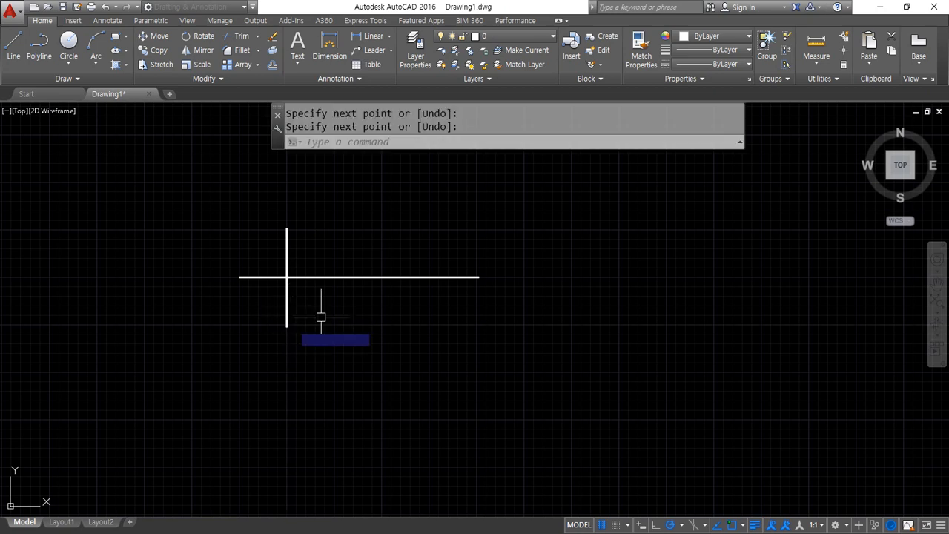
pyautogui.press('Return')
pyautogui.click(429, 232)
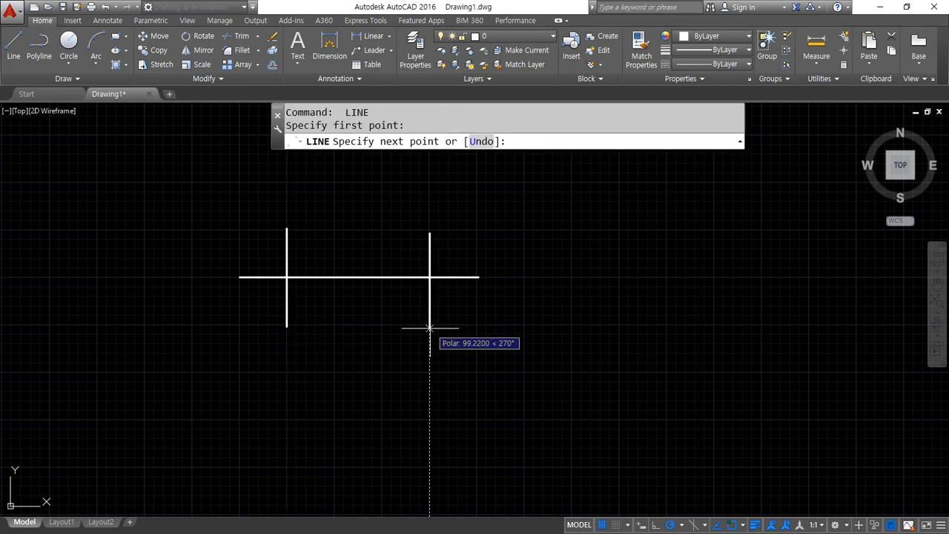
pyautogui.click(429, 321)
pyautogui.press('Return')
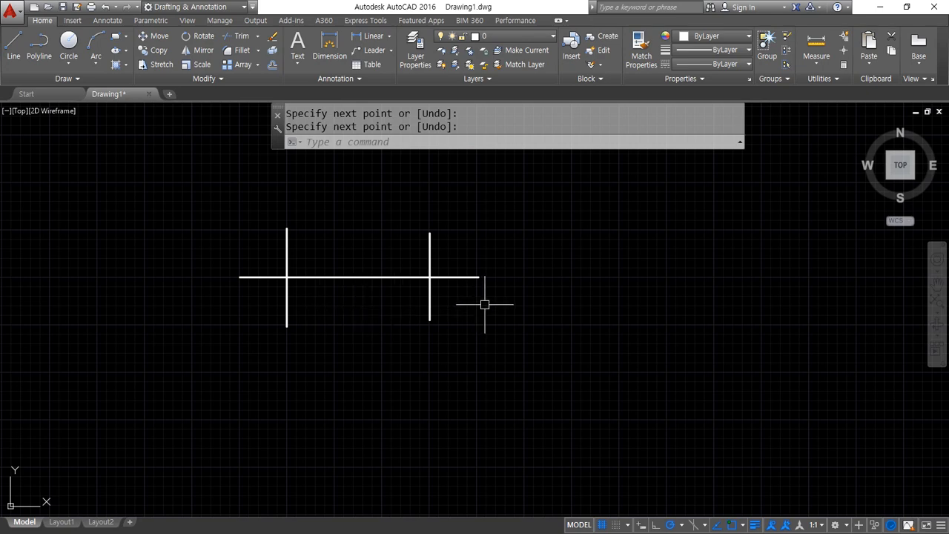
pyautogui.scroll(2, 346, 290)
pyautogui.moveTo(349, 267)
pyautogui.mouseDown(button='middle')
pyautogui.moveTo(409, 354)
pyautogui.moveTo(398, 336)
pyautogui.mouseUp(button='middle')
pyautogui.scroll(2, 408, 354)
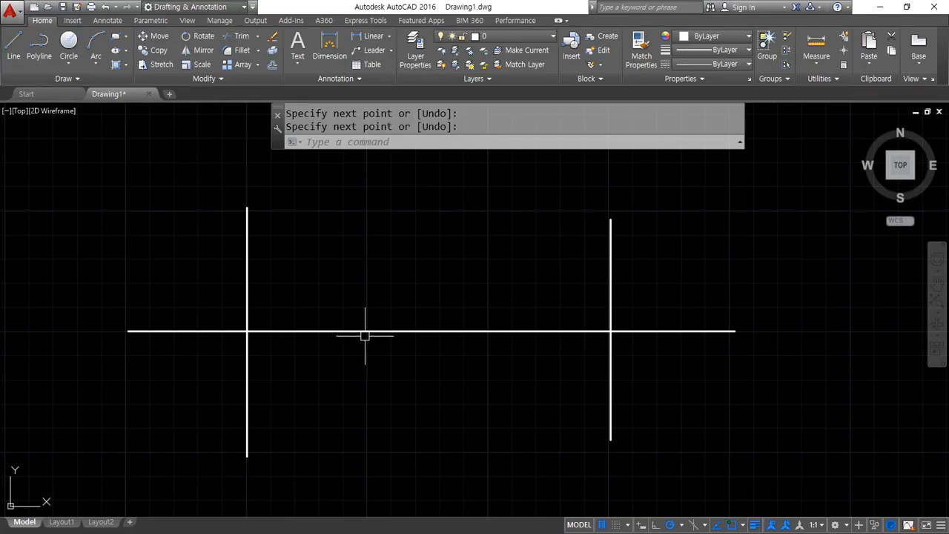
pyautogui.moveTo(380, 318)
pyautogui.mouseDown()
pyautogui.moveTo(388, 345)
pyautogui.moveTo(429, 350)
pyautogui.moveTo(375, 349)
pyautogui.moveTo(420, 351)
pyautogui.moveTo(404, 318)
pyautogui.moveTo(447, 347)
pyautogui.mouseUp()
pyautogui.moveTo(515, 324); pyautogui.dragTo(484, 342)
pyautogui.moveTo(482, 323); pyautogui.dragTo(535, 341)
pyautogui.moveTo(275, 218)
pyautogui.mouseDown()
pyautogui.moveTo(251, 249)
pyautogui.moveTo(271, 249)
pyautogui.mouseUp()
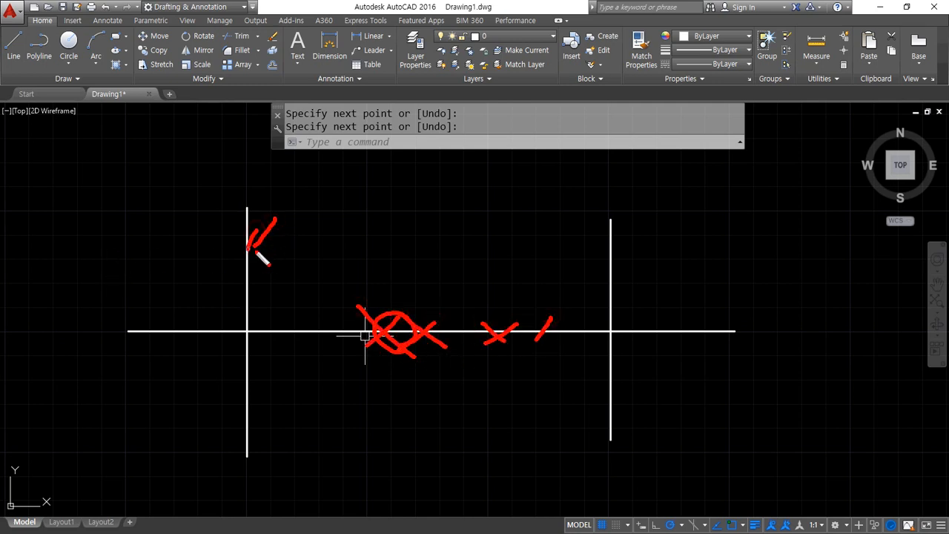
pyautogui.moveTo(576, 233)
pyautogui.mouseDown()
pyautogui.moveTo(610, 250)
pyautogui.moveTo(592, 256)
pyautogui.mouseUp()
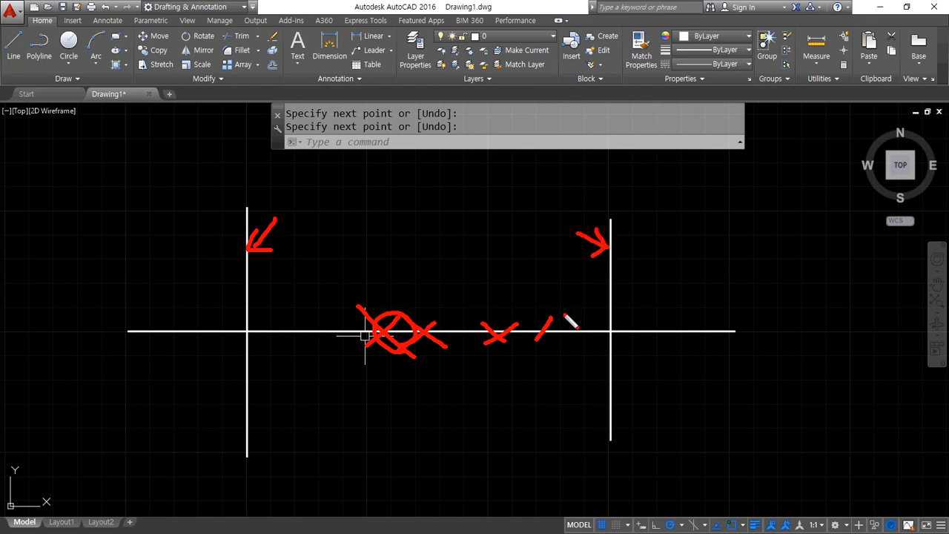
pyautogui.moveTo(307, 348)
pyautogui.mouseDown()
pyautogui.moveTo(249, 338)
pyautogui.moveTo(485, 302)
pyautogui.moveTo(575, 363)
pyautogui.moveTo(275, 353)
pyautogui.mouseUp()
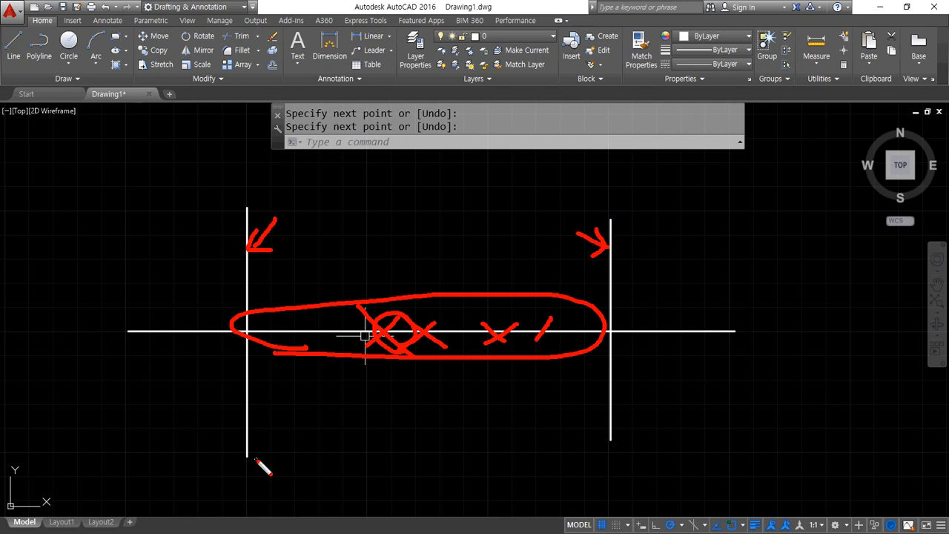
pyautogui.press('Escape')
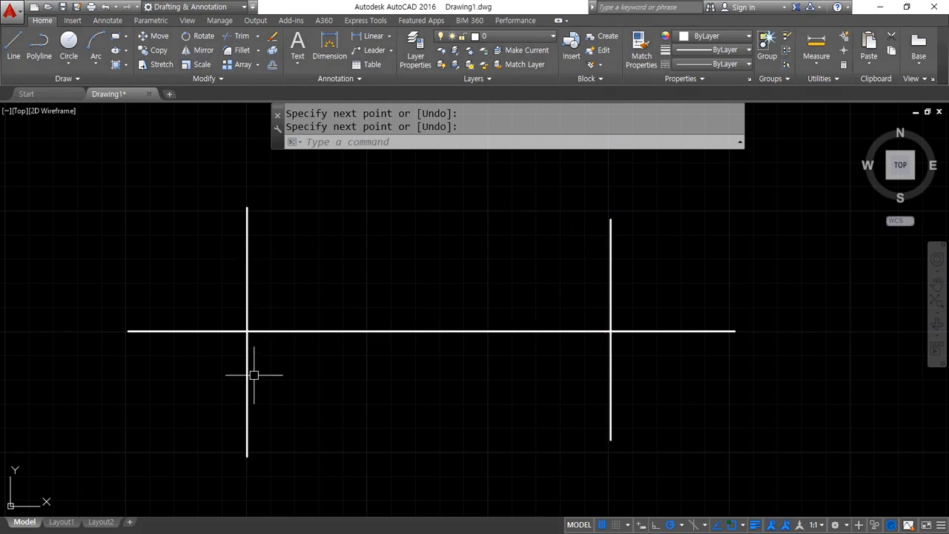
# Trim away the horizontal line's middle portion, using the two vertical lines as cutting edges
pyautogui.write('tr')
pyautogui.press('Return')
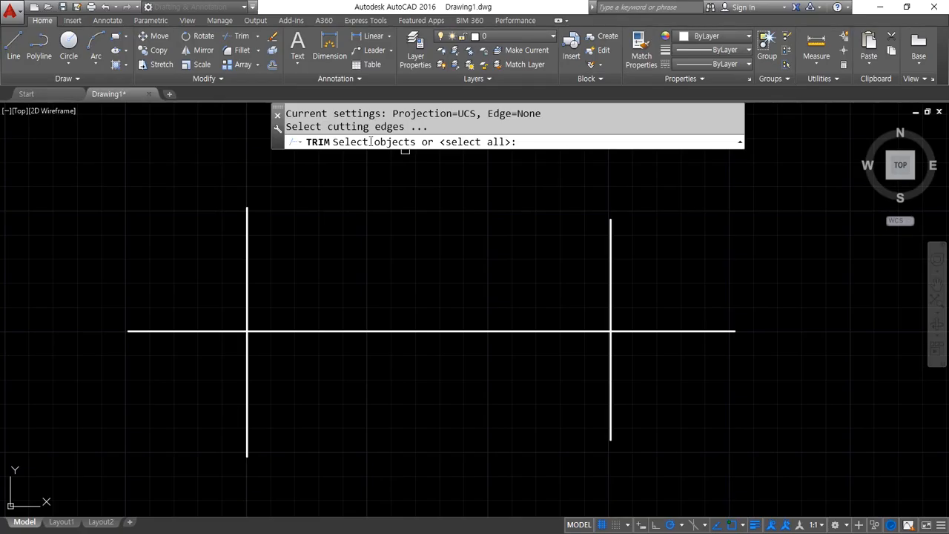
pyautogui.moveTo(431, 334); pyautogui.dragTo(467, 340)
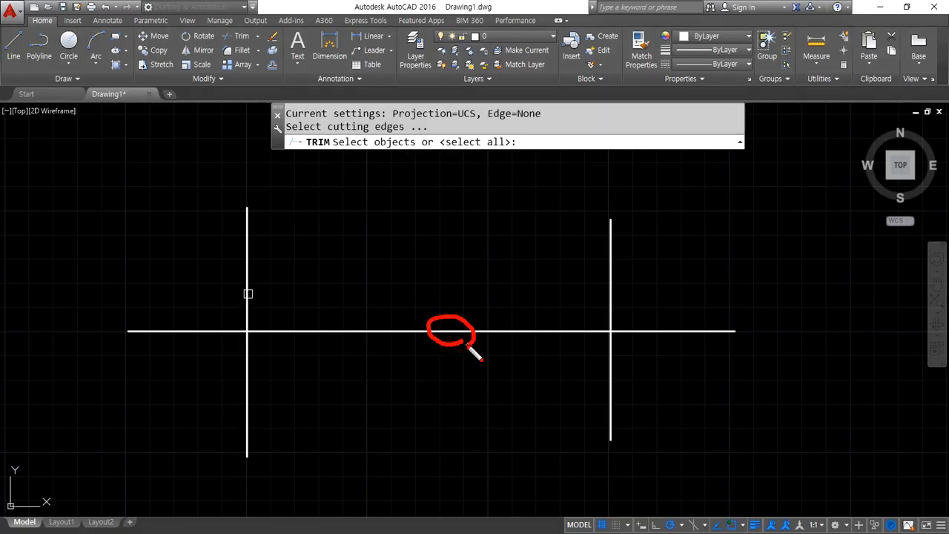
pyautogui.moveTo(269, 302); pyautogui.dragTo(221, 351)
pyautogui.moveTo(626, 314); pyautogui.dragTo(589, 348)
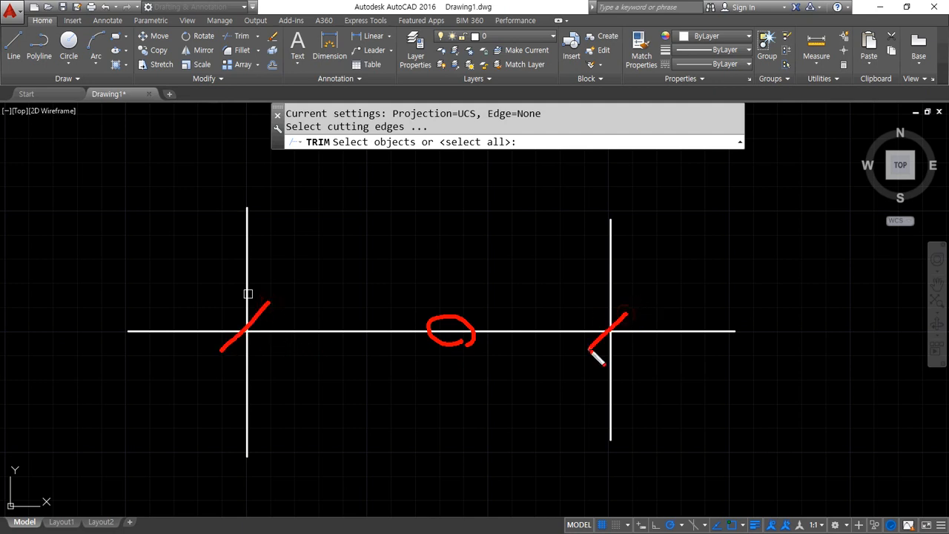
pyautogui.moveTo(268, 225)
pyautogui.mouseDown()
pyautogui.moveTo(260, 239)
pyautogui.moveTo(277, 232)
pyautogui.mouseUp()
pyautogui.moveTo(581, 244)
pyautogui.mouseDown()
pyautogui.moveTo(606, 240)
pyautogui.moveTo(599, 248)
pyautogui.mouseUp()
pyautogui.press('Escape')
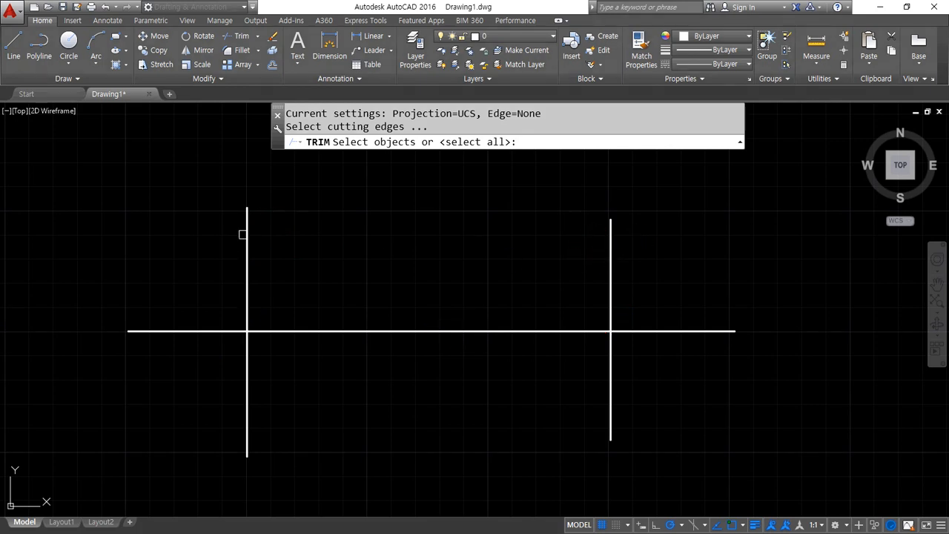
pyautogui.click(247, 234)
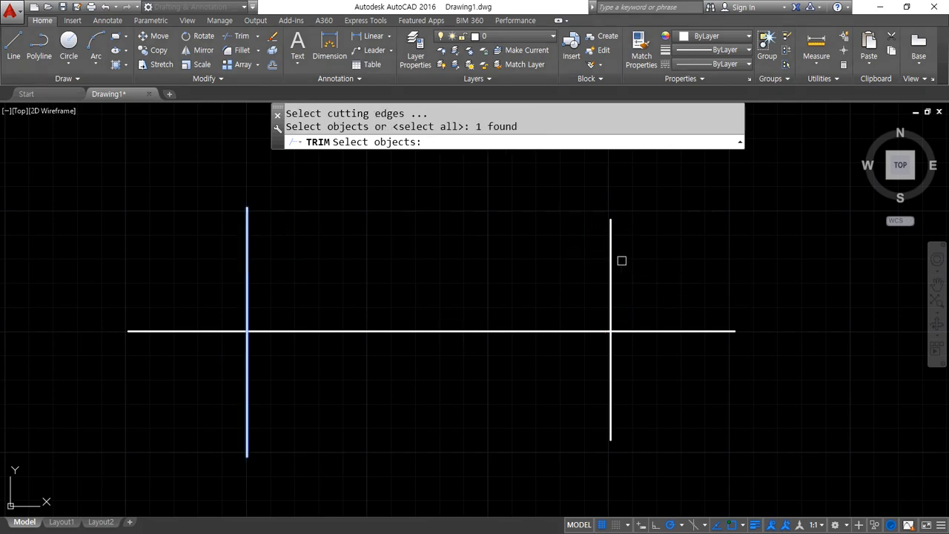
pyautogui.click(610, 253)
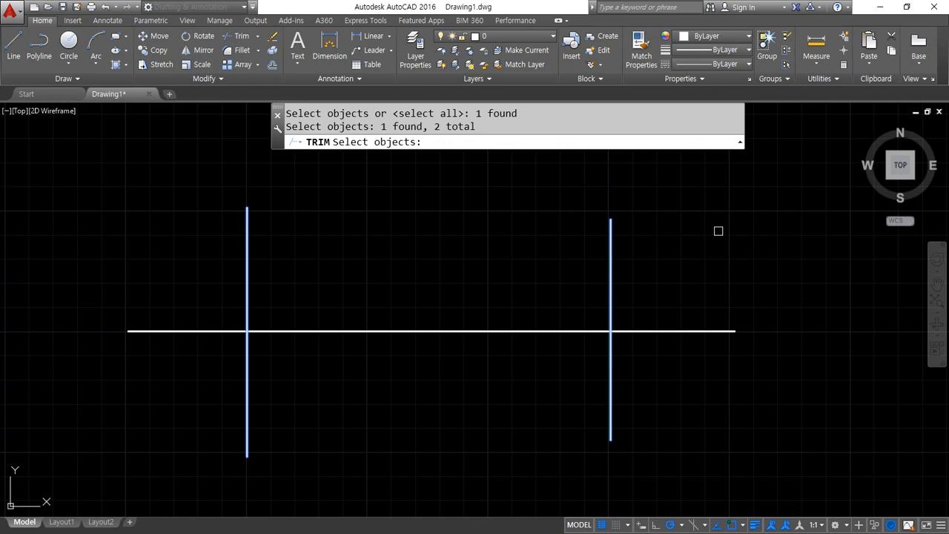
pyautogui.press('Return')
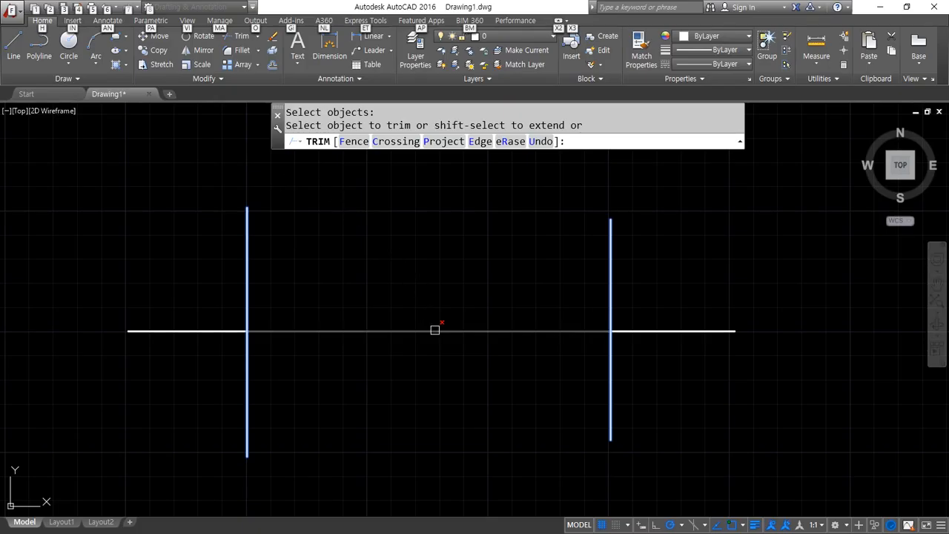
pyautogui.click(435, 330)
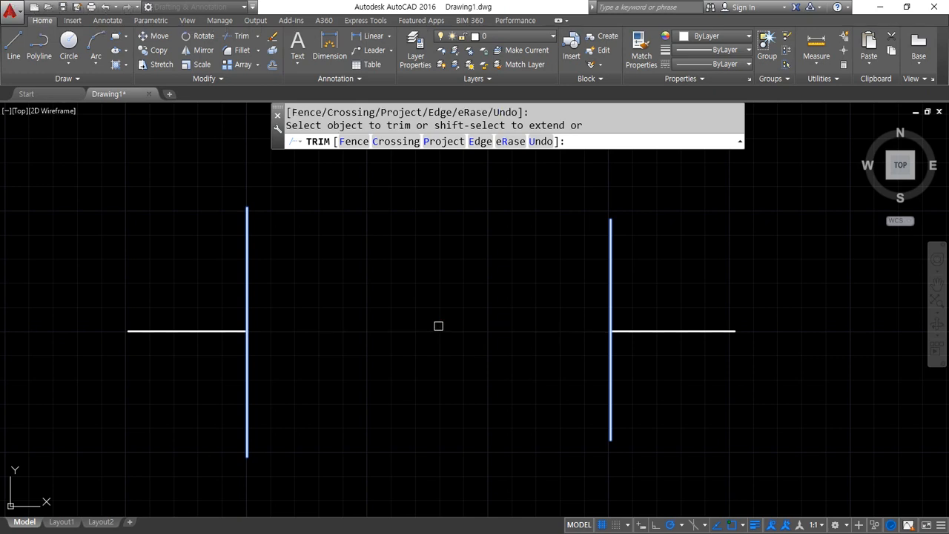
# Undo the trim of the horizontal line's middle portion and leave the Trim command
pyautogui.write('u')
pyautogui.press('Return')
pyautogui.press('Escape')
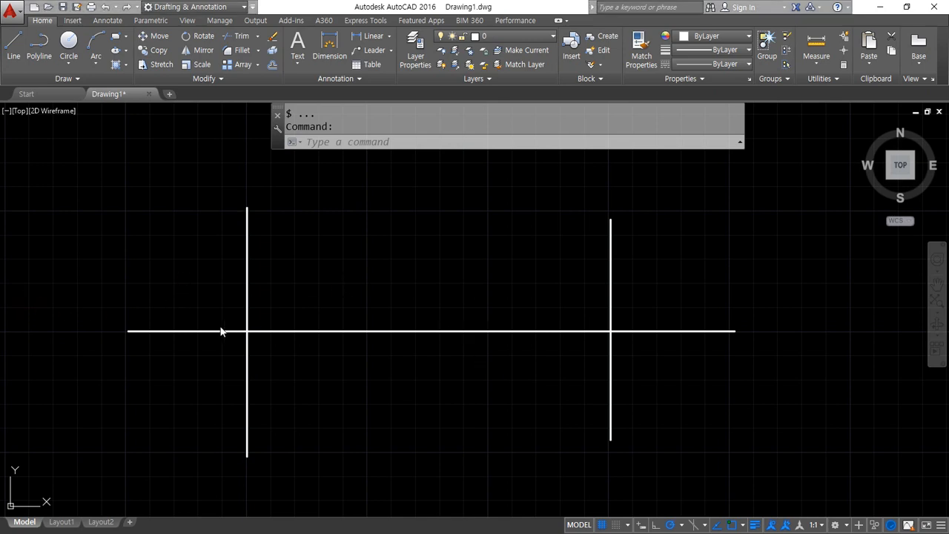
pyautogui.moveTo(172, 340)
pyautogui.mouseDown()
pyautogui.moveTo(159, 345)
pyautogui.moveTo(178, 341)
pyautogui.mouseUp()
pyautogui.moveTo(730, 354)
pyautogui.mouseDown()
pyautogui.moveTo(695, 318)
pyautogui.moveTo(708, 342)
pyautogui.mouseUp()
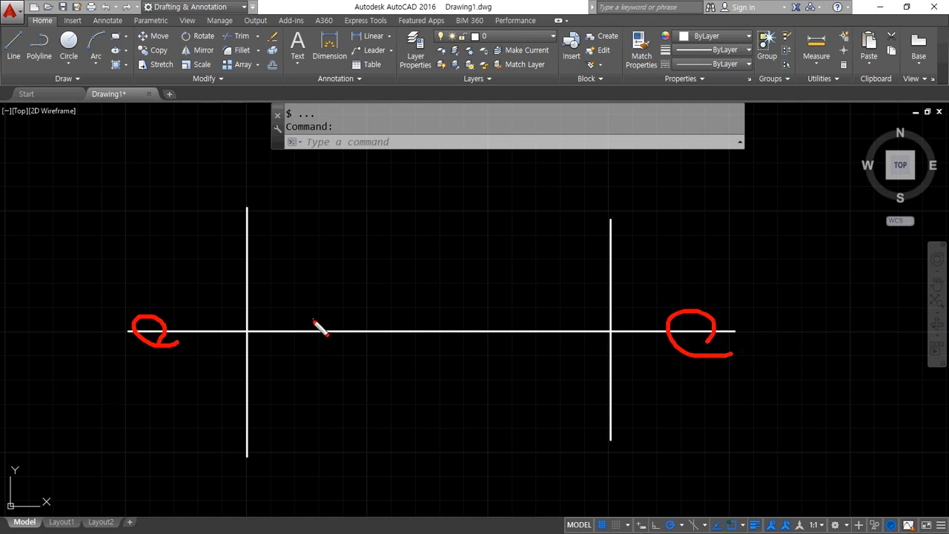
pyautogui.moveTo(483, 357)
pyautogui.mouseDown()
pyautogui.moveTo(451, 354)
pyautogui.moveTo(474, 352)
pyautogui.mouseUp()
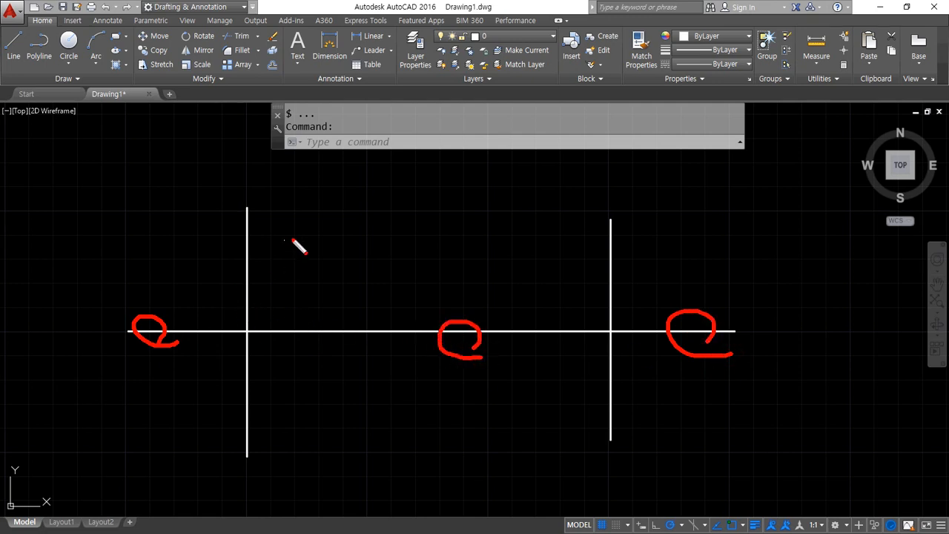
pyautogui.moveTo(293, 237)
pyautogui.mouseDown()
pyautogui.moveTo(254, 260)
pyautogui.moveTo(276, 261)
pyautogui.mouseUp()
pyautogui.moveTo(544, 253)
pyautogui.mouseDown()
pyautogui.moveTo(600, 252)
pyautogui.moveTo(589, 264)
pyautogui.mouseUp()
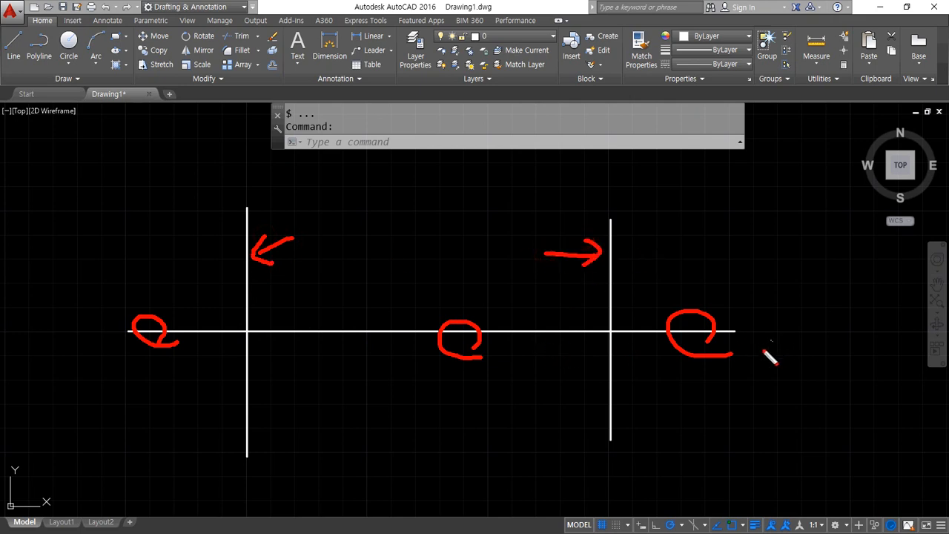
pyautogui.moveTo(741, 361)
pyautogui.mouseDown()
pyautogui.moveTo(633, 351)
pyautogui.moveTo(746, 318)
pyautogui.moveTo(746, 347)
pyautogui.mouseUp()
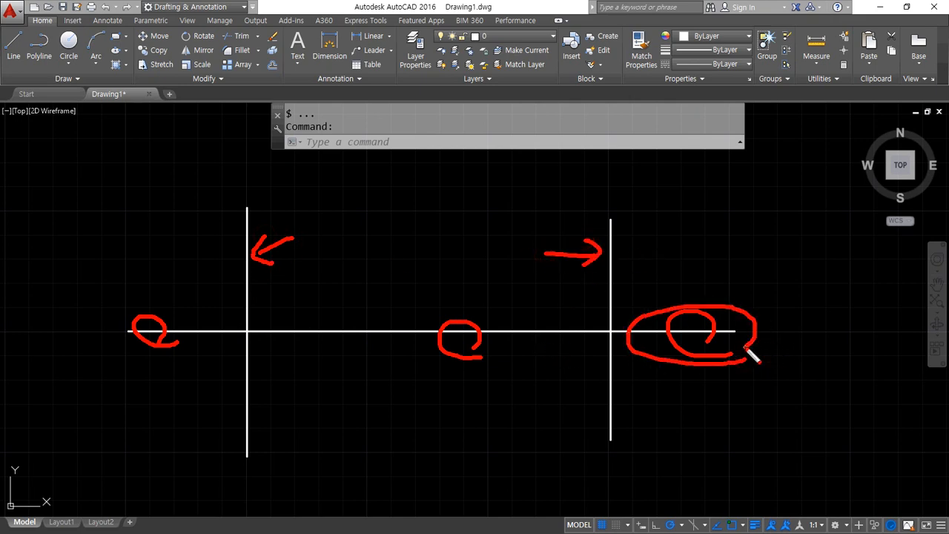
pyautogui.press('e')
pyautogui.moveTo(771, 289)
pyautogui.mouseDown()
pyautogui.moveTo(745, 329)
pyautogui.moveTo(731, 322)
pyautogui.moveTo(754, 333)
pyautogui.moveTo(748, 342)
pyautogui.mouseUp()
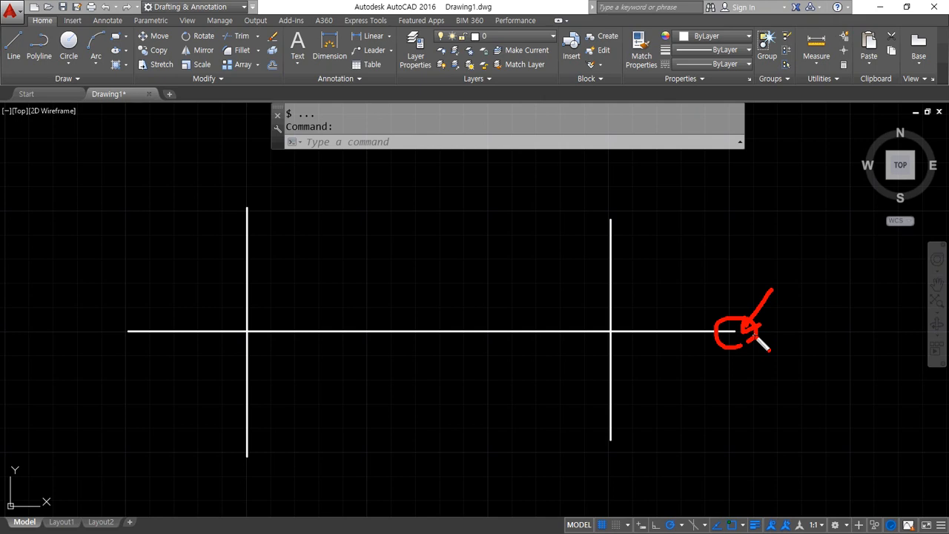
# Trim both outer ends of the horizontal line, using the two vertical lines as cutting edges, and undo both cuts
pyautogui.press('Escape')
pyautogui.click(411, 228)
pyautogui.write('t')
pyautogui.press('Escape')
pyautogui.write('tr')
pyautogui.press('Return')
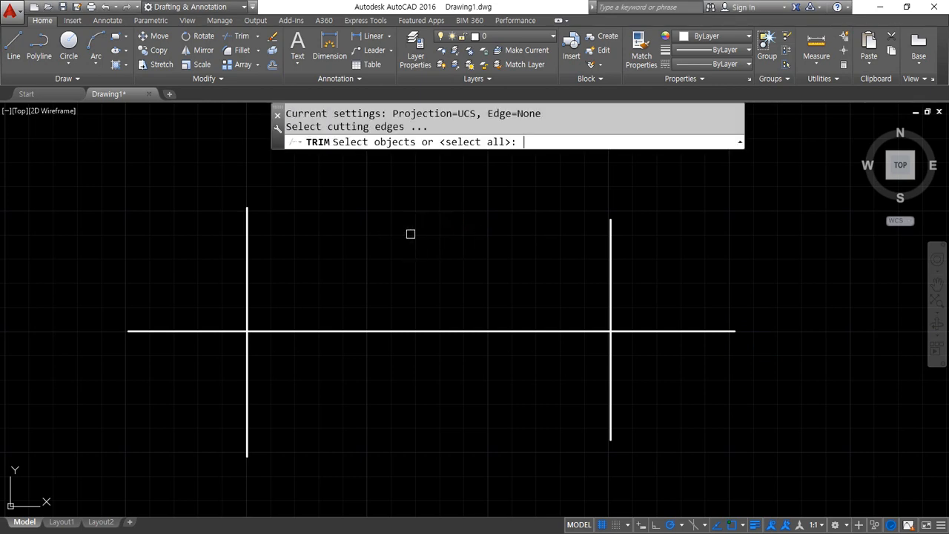
pyautogui.click(613, 254)
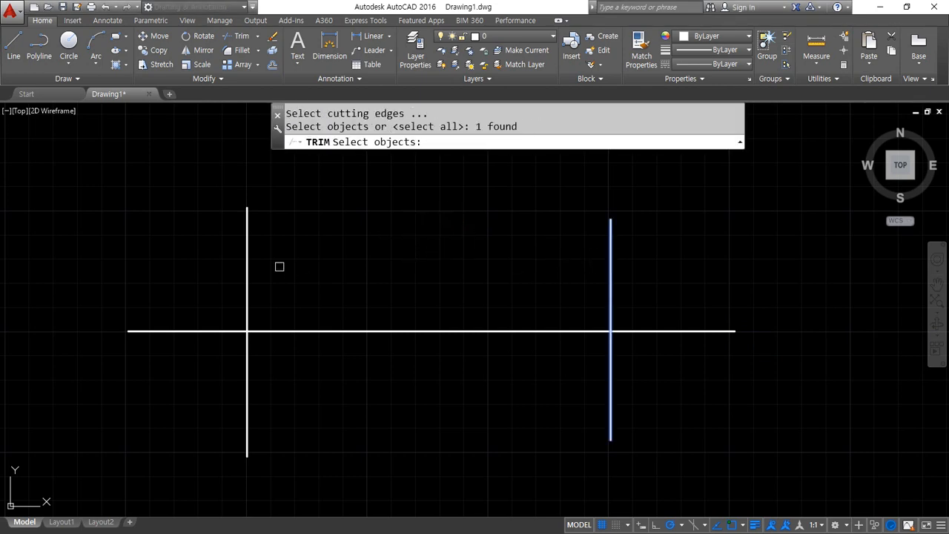
pyautogui.click(247, 251)
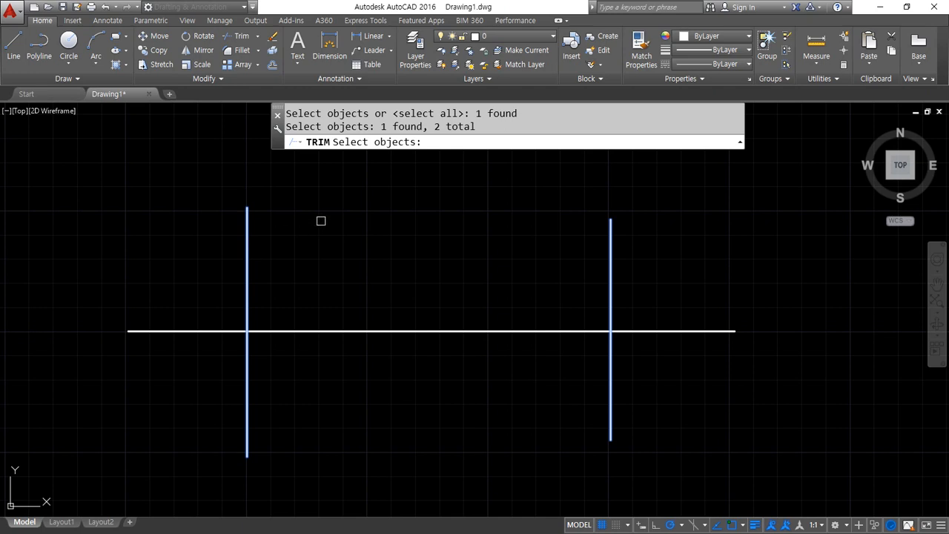
pyautogui.press('Return')
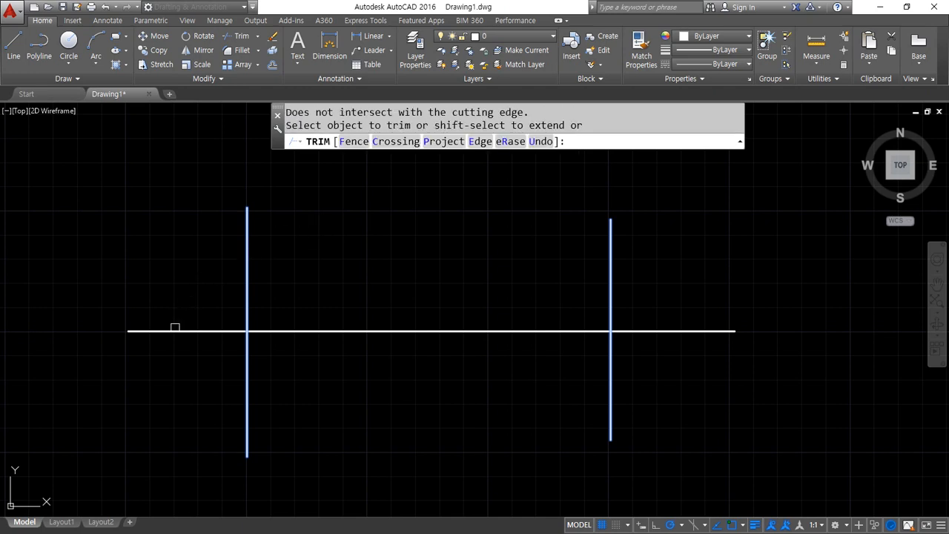
pyautogui.click(175, 331)
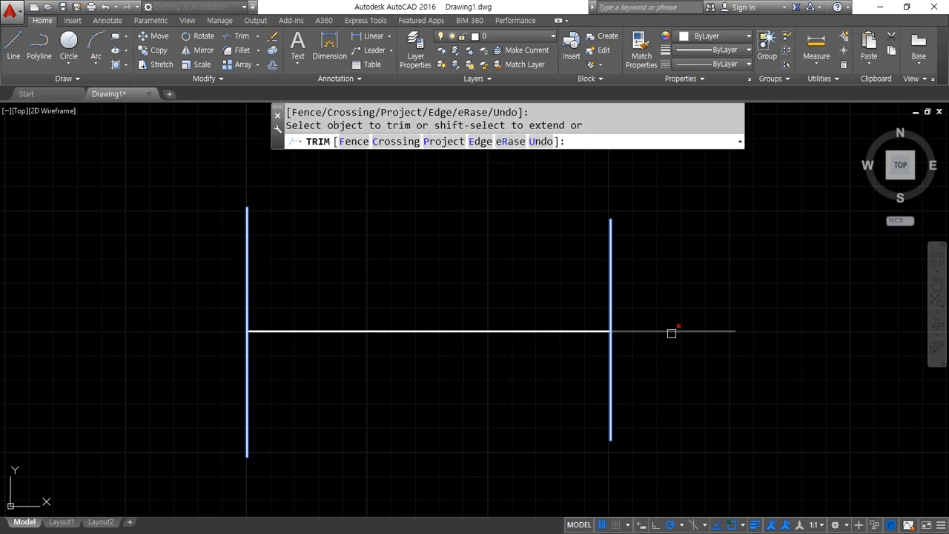
pyautogui.click(670, 331)
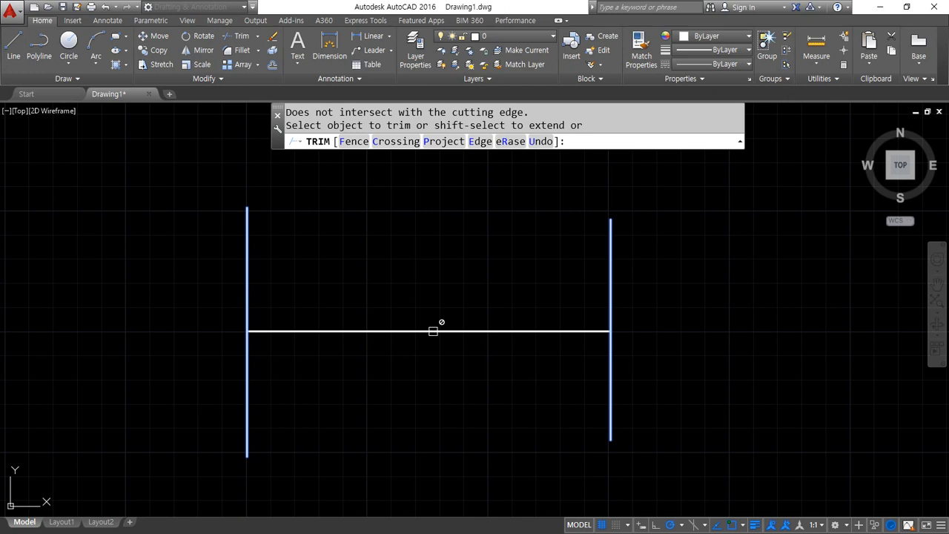
pyautogui.hotkey('ctrl', 'z')
pyautogui.hotkey('ctrl', 'z')
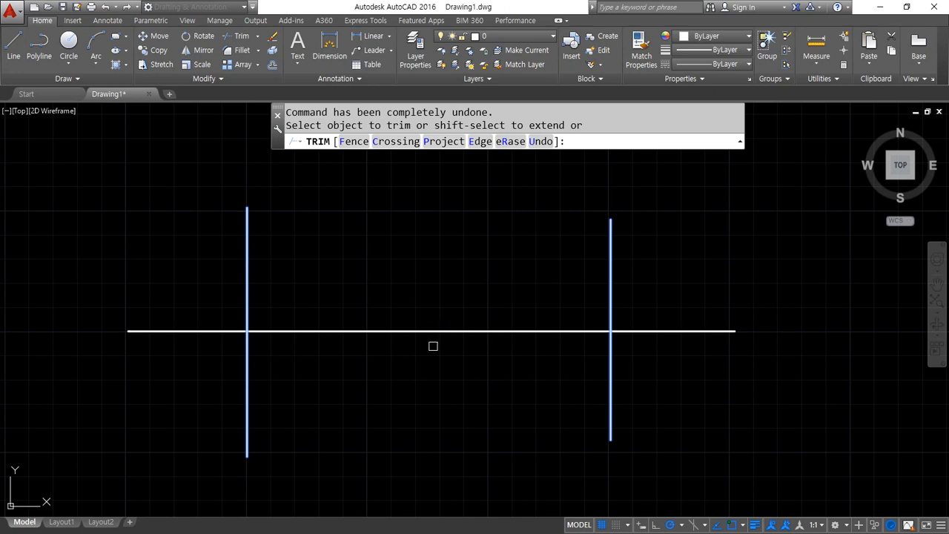
# Trim the horizontal line's left and right ends again, try its middle piece, and undo the whole trim
pyautogui.click(319, 331)
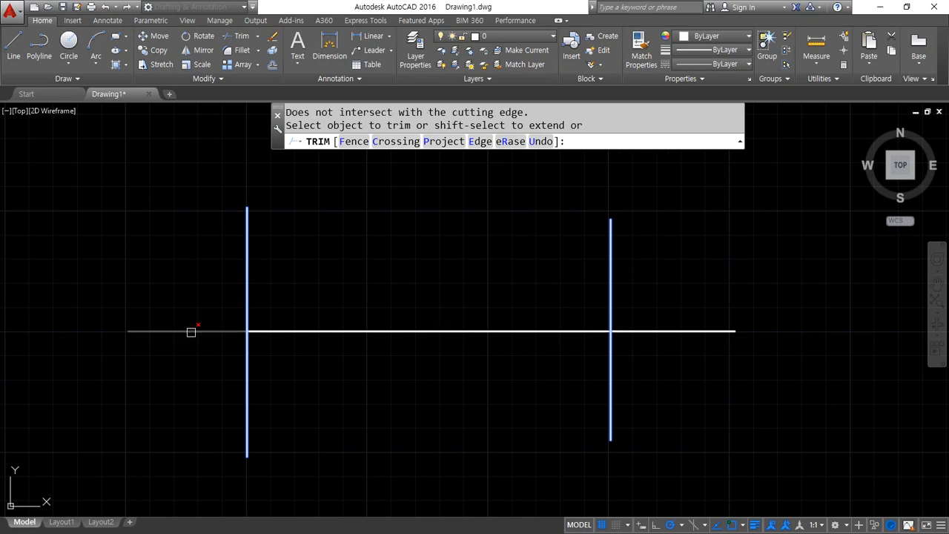
pyautogui.click(192, 331)
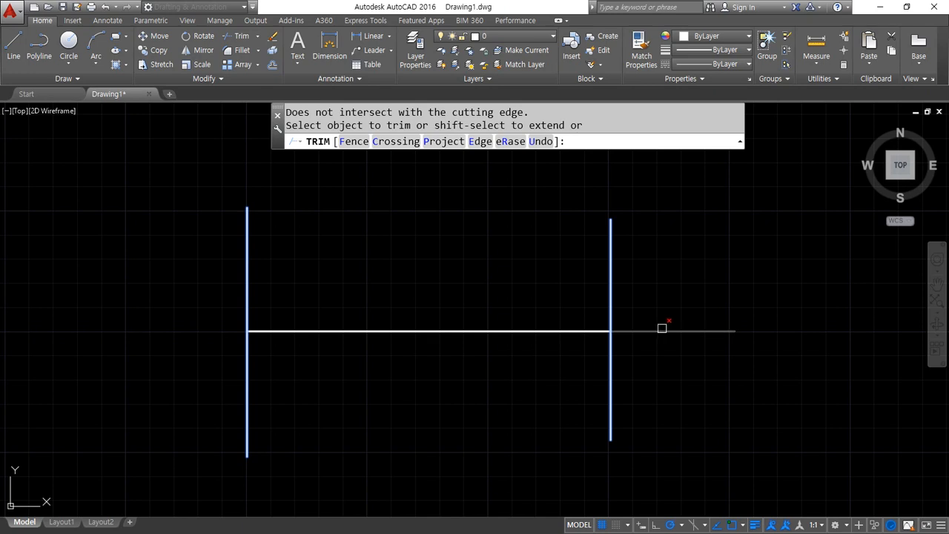
pyautogui.click(661, 330)
pyautogui.click(490, 330)
pyautogui.press('Return')
pyautogui.hotkey('ctrl', 'z')
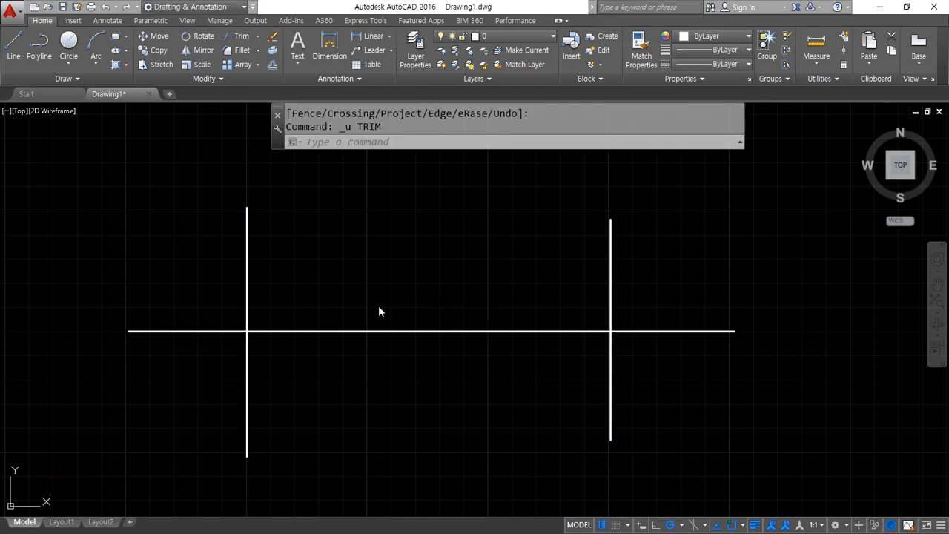
# Draw two more separate vertical lines across the horizontal line, spaced between the existing two
pyautogui.write('l')
pyautogui.press('Return')
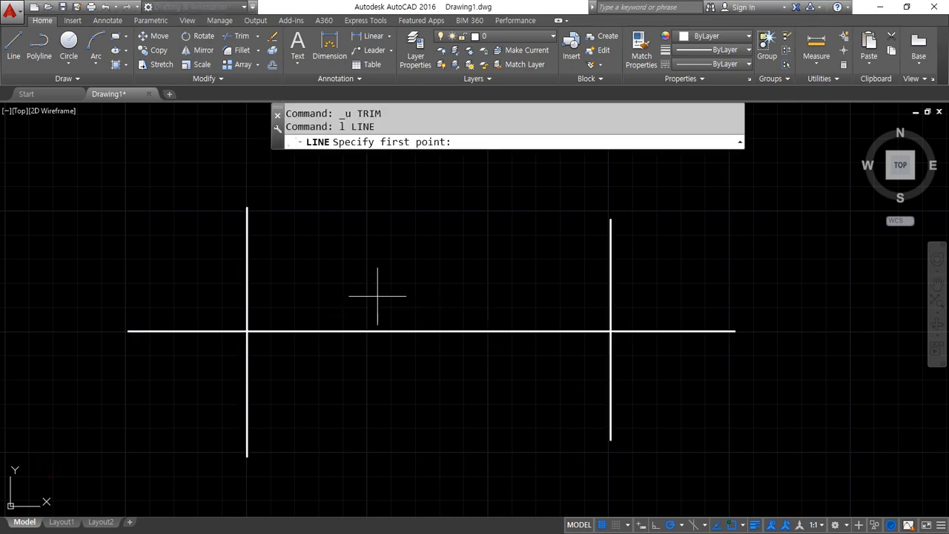
pyautogui.click(363, 234)
pyautogui.click(363, 396)
pyautogui.press('Return')
pyautogui.press('Return')
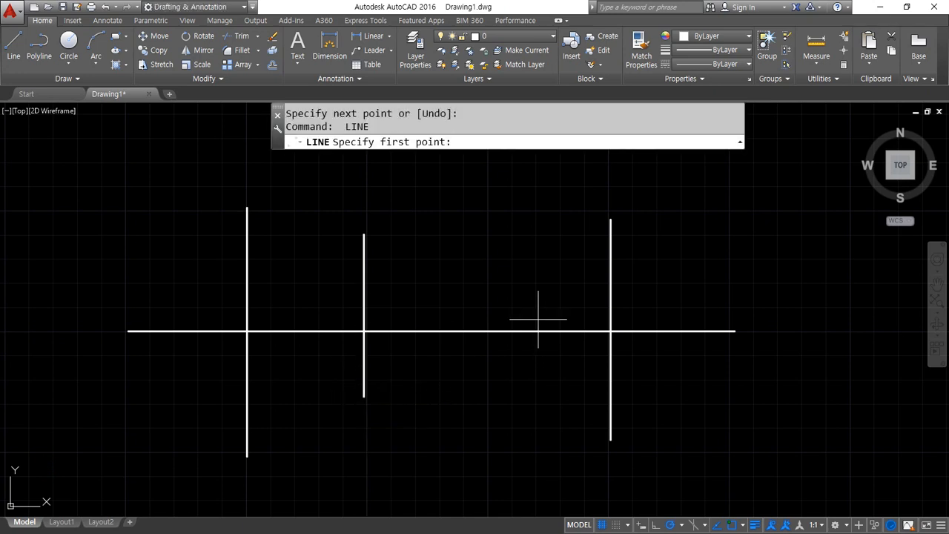
pyautogui.click(487, 262)
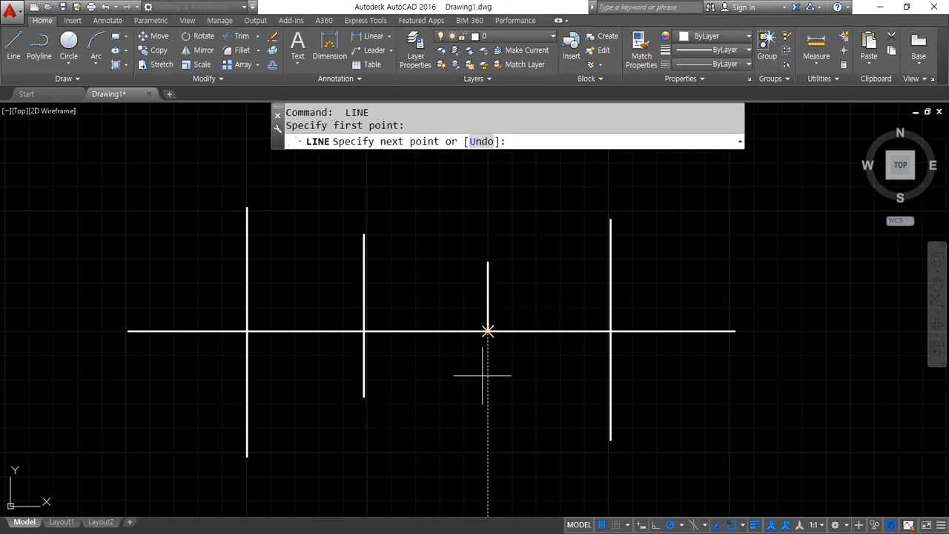
pyautogui.click(483, 427)
pyautogui.press('Return')
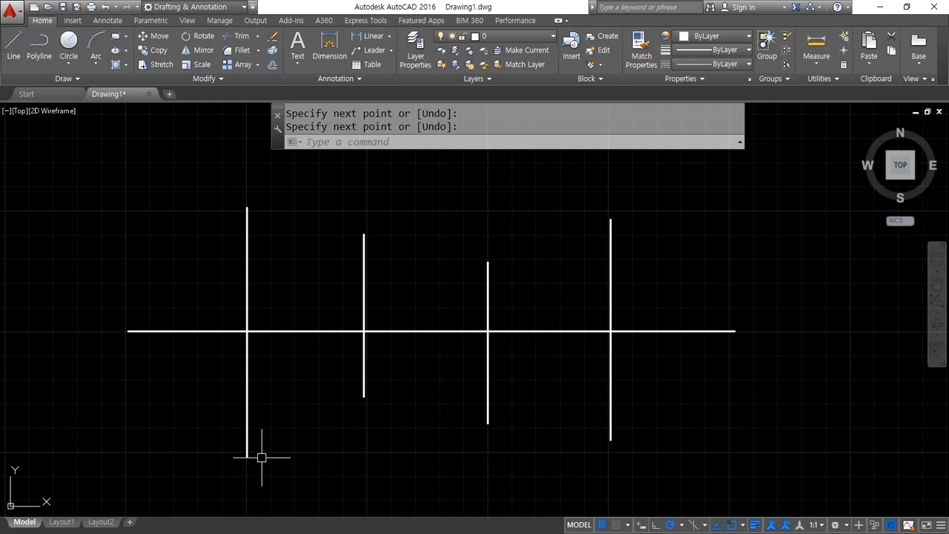
# Trim the crossing lines into an upright U and an inverted U with all objects as cutting edges, and undo the trim
pyautogui.write('tr')
pyautogui.press('Return')
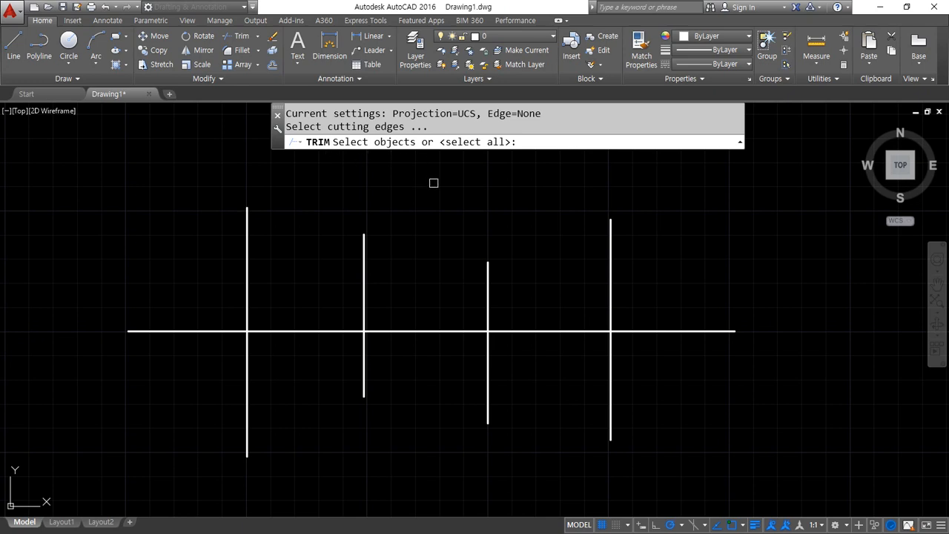
pyautogui.press('Return')
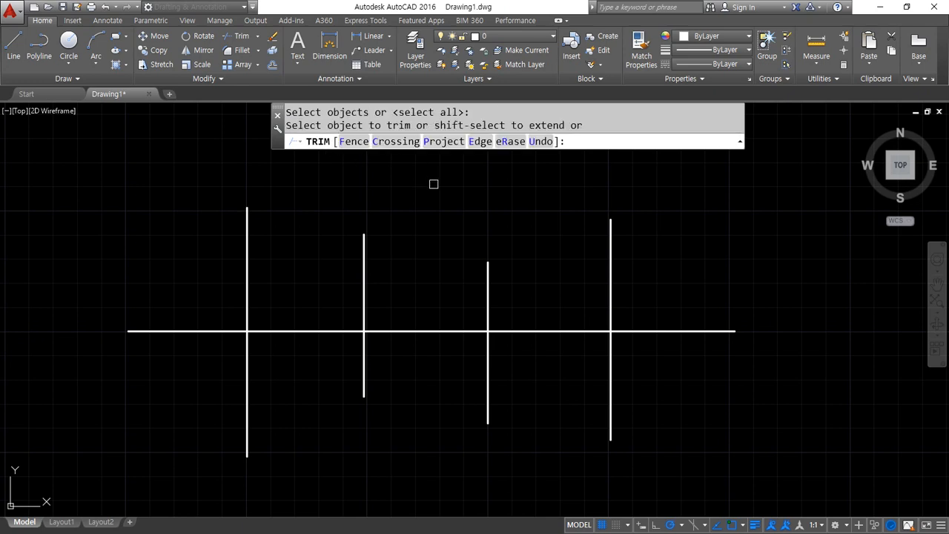
pyautogui.click(157, 329)
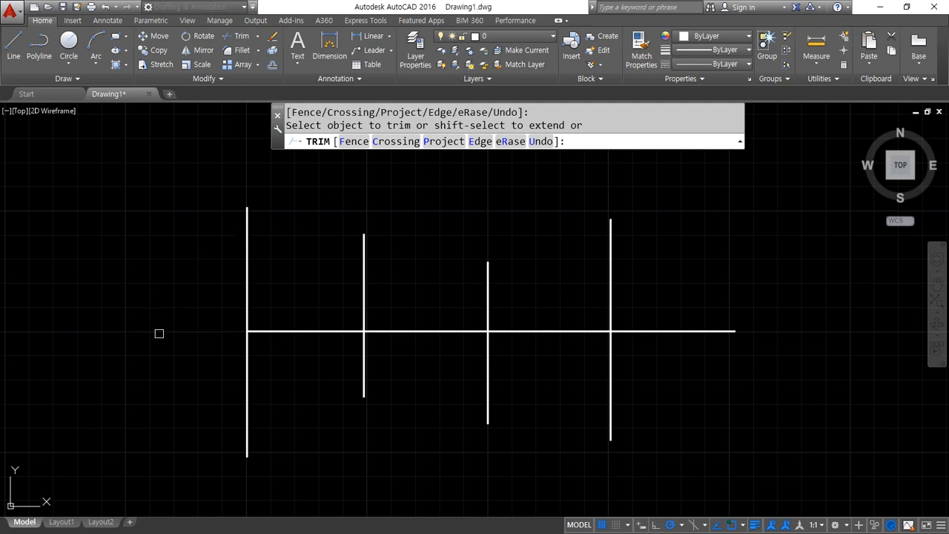
pyautogui.click(249, 359)
pyautogui.click(361, 364)
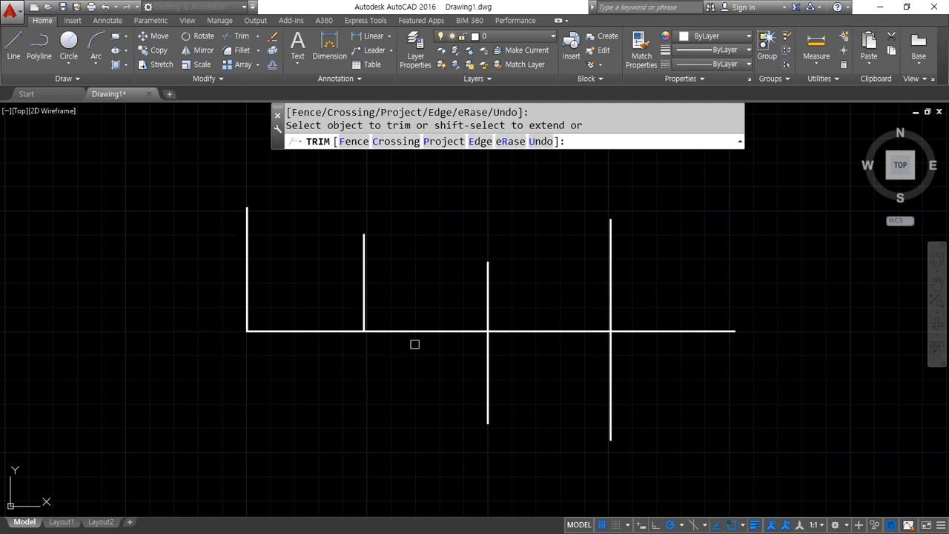
pyautogui.click(419, 335)
pyautogui.click(489, 302)
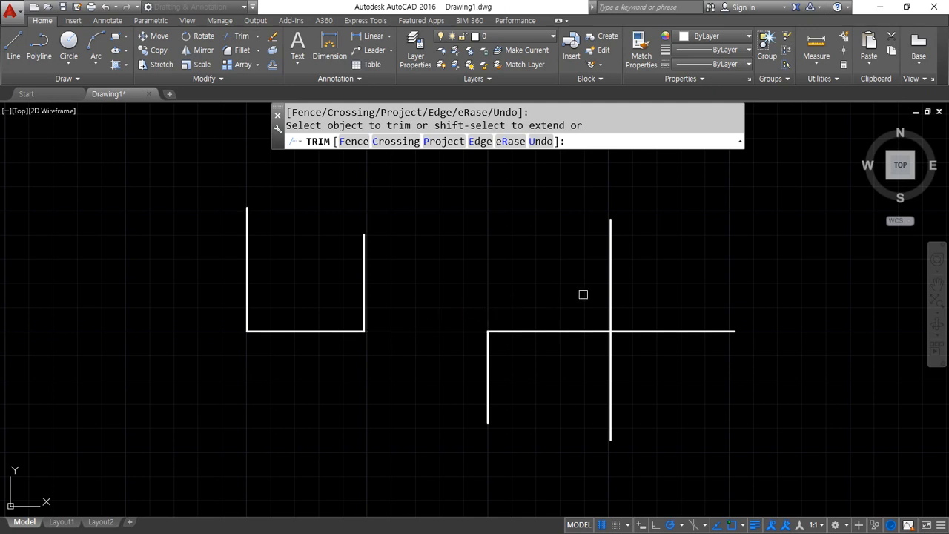
pyautogui.click(607, 289)
pyautogui.click(669, 331)
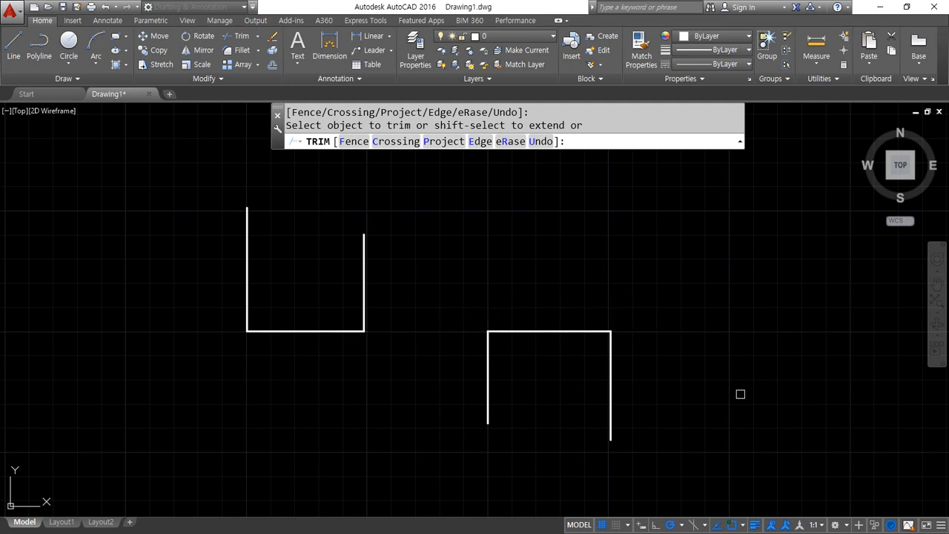
pyautogui.press('Return')
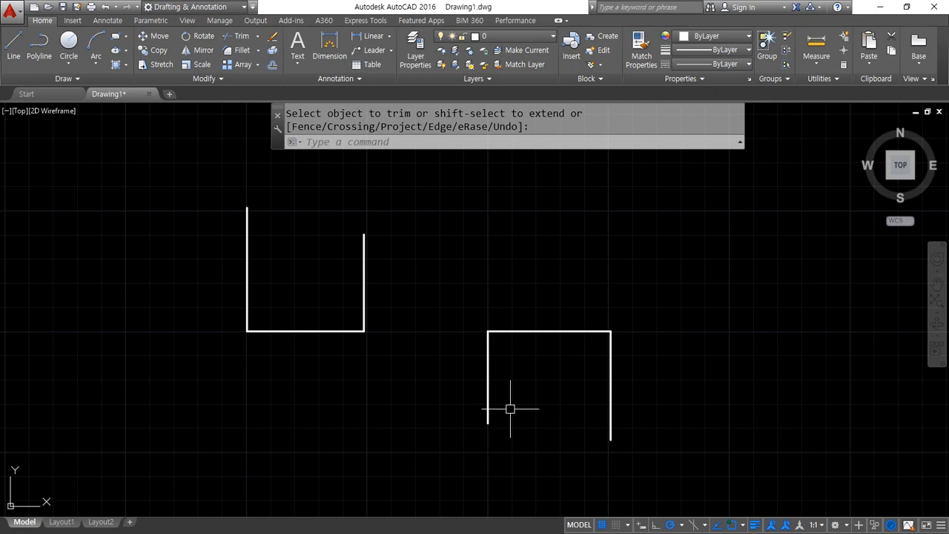
pyautogui.hotkey('ctrl', 'z')
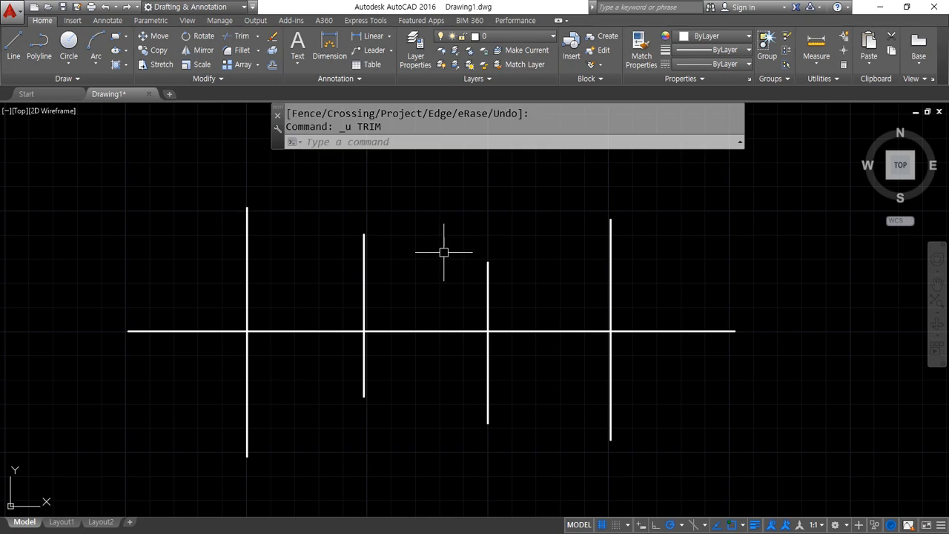
# Trim the horizontal line's left end with crossing windows, using all four vertical lines as cutting edges
pyautogui.write('tr')
pyautogui.press('Return')
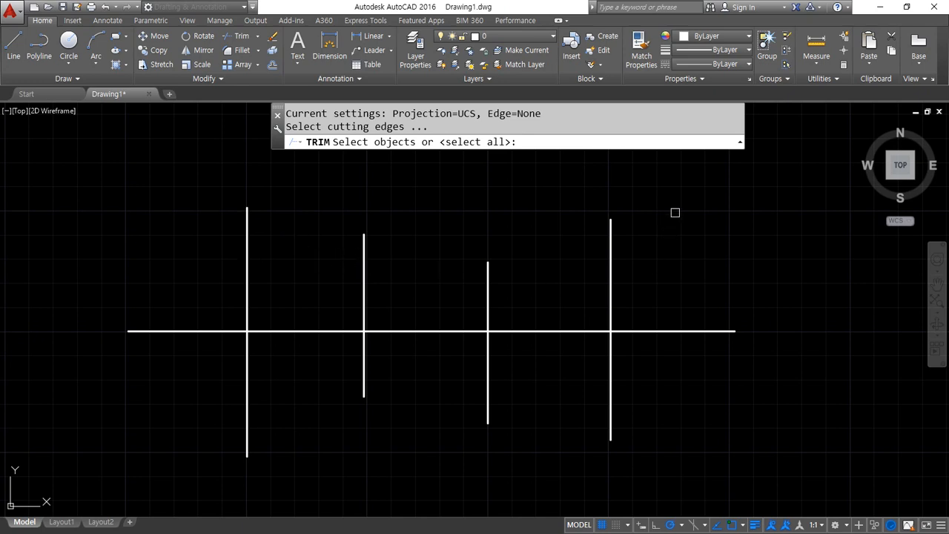
pyautogui.click(660, 194)
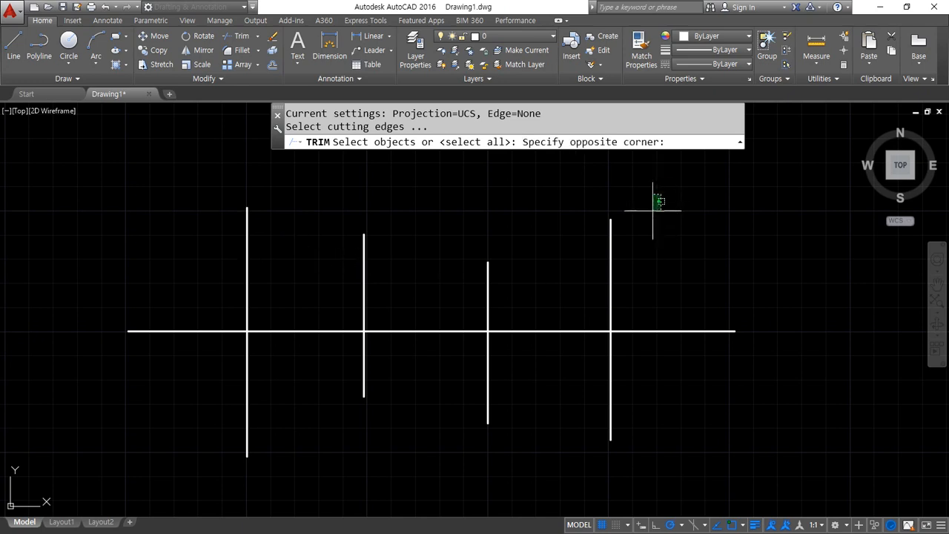
pyautogui.click(171, 282)
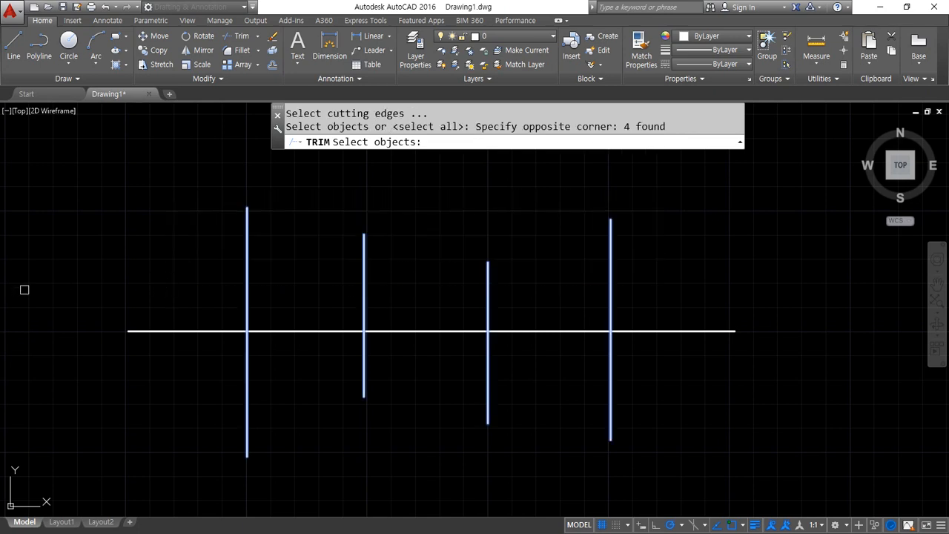
pyautogui.press('Return')
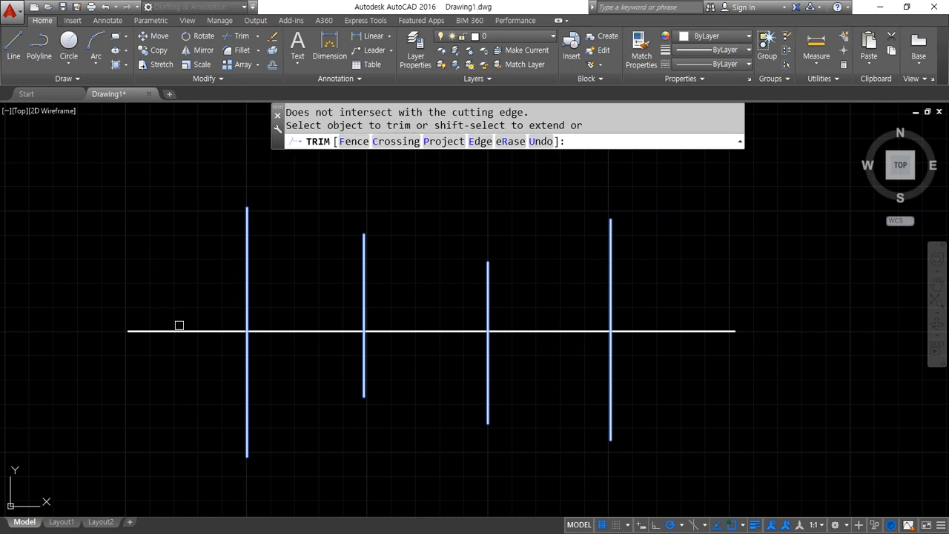
pyautogui.click(186, 278)
pyautogui.click(152, 393)
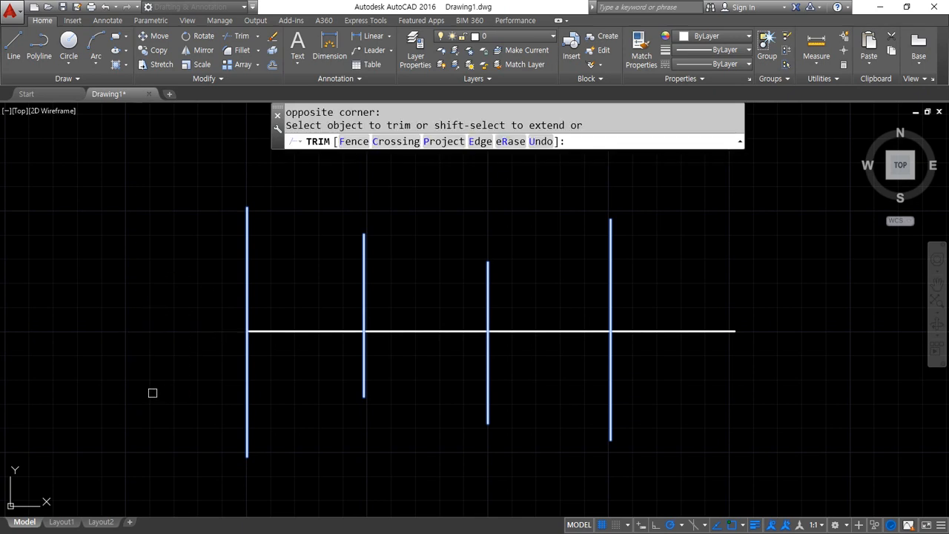
# Trim the horizontal line's central piece and right end with crossing windows, and undo the whole Trim command
pyautogui.click(438, 378)
pyautogui.click(407, 280)
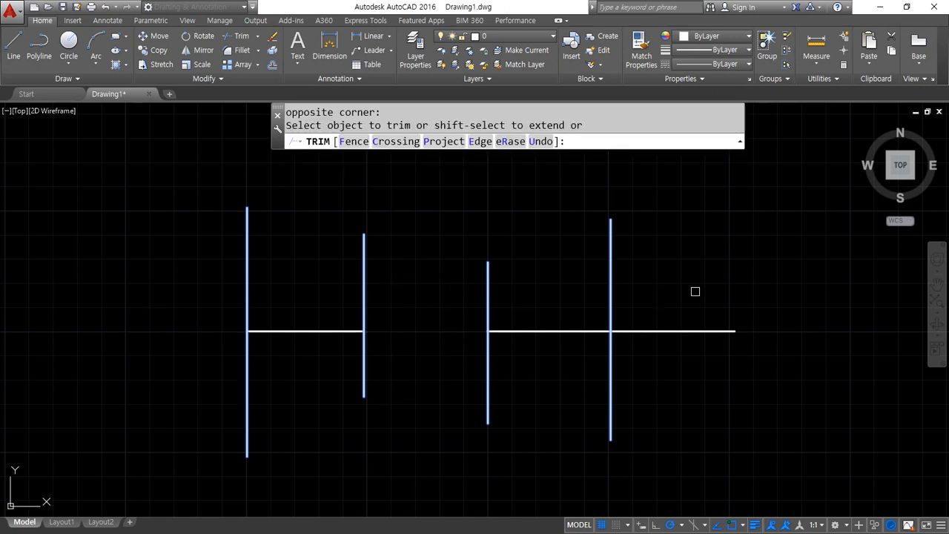
pyautogui.click(716, 284)
pyautogui.click(650, 415)
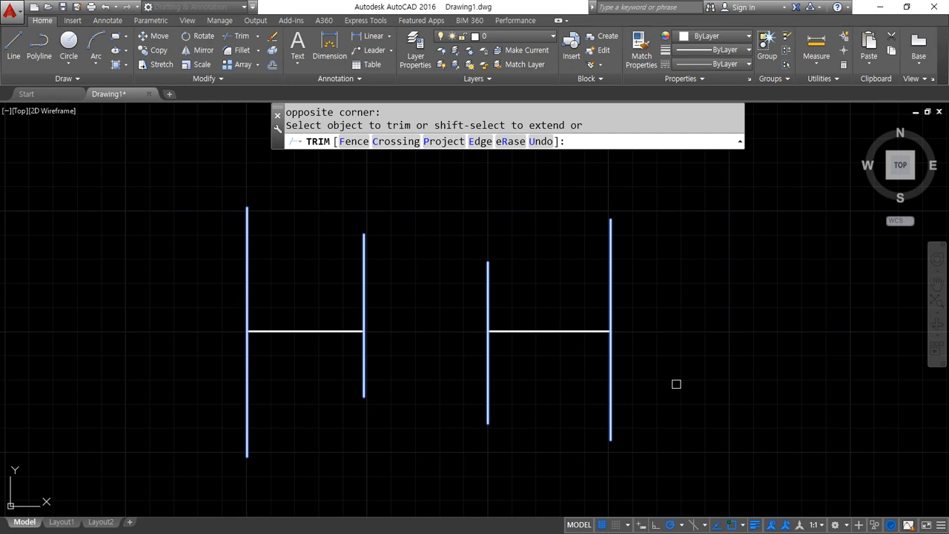
pyautogui.click(610, 365)
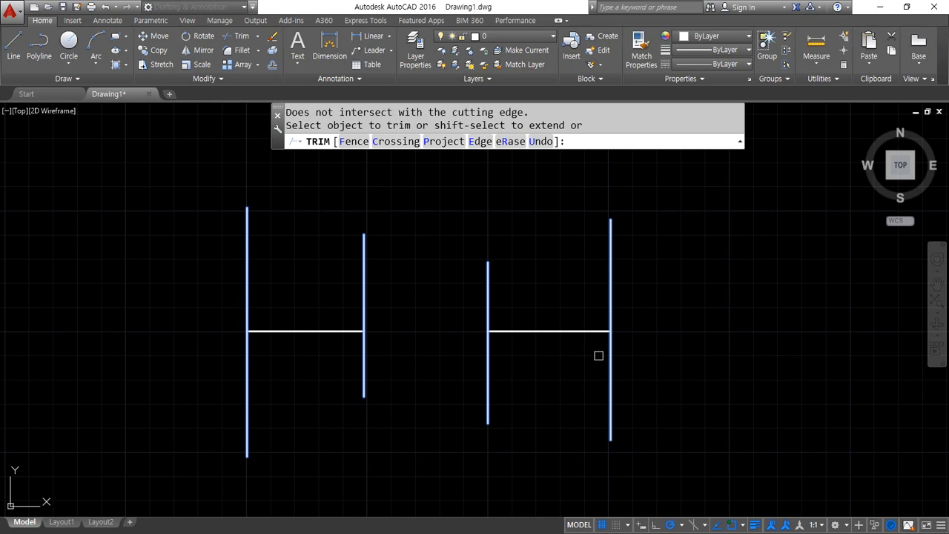
pyautogui.press('Escape')
pyautogui.hotkey('ctrl', 'z')
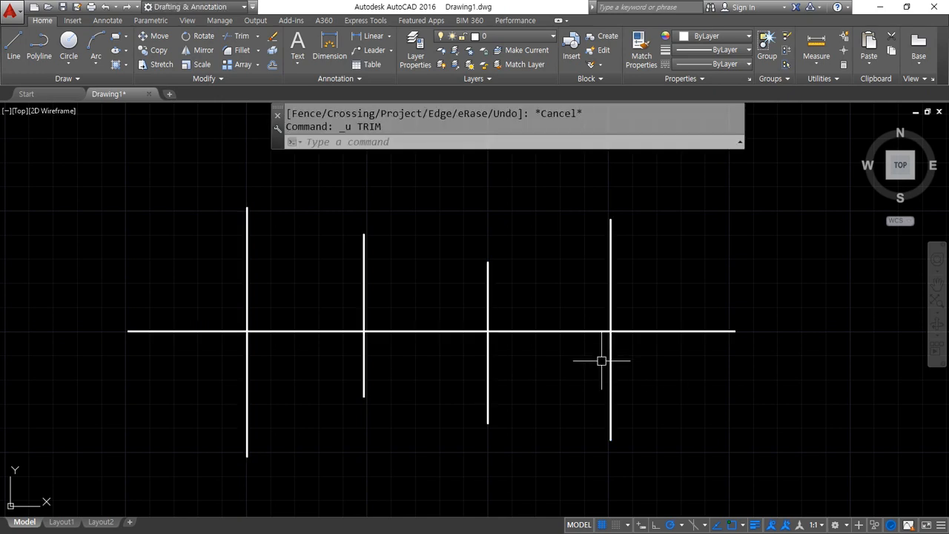
# Select the four vertical lines as Trim cutting edges with a fence above the horizontal line, and cancel the command
pyautogui.write('tr')
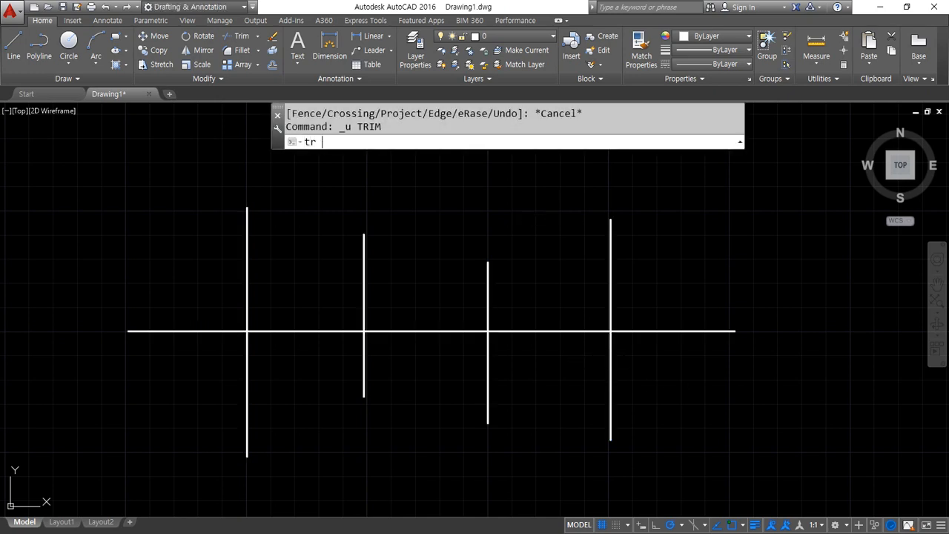
pyautogui.press('Return')
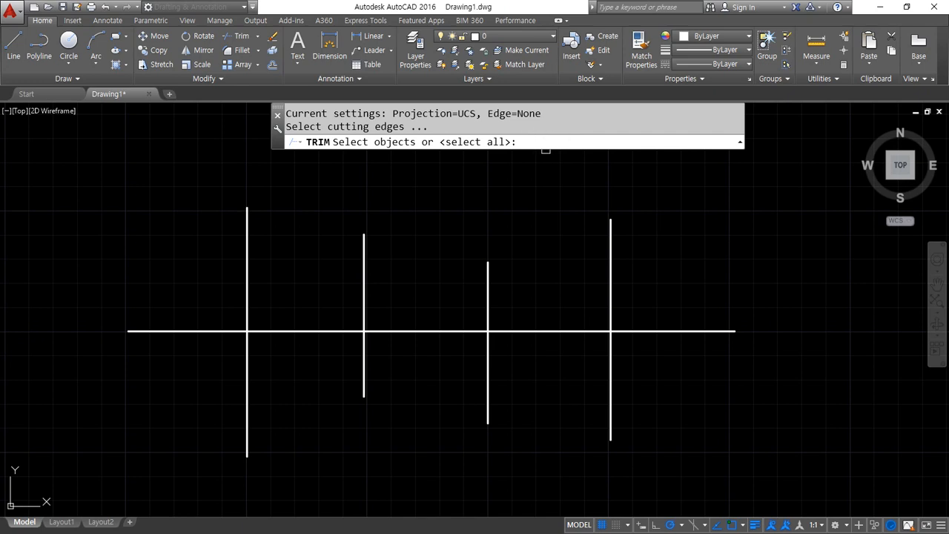
pyautogui.write('f')
pyautogui.press('Return')
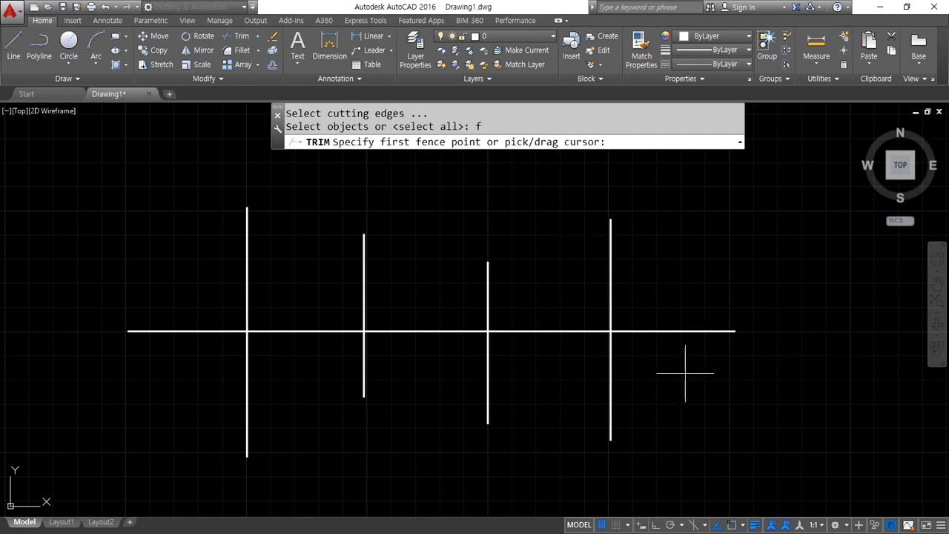
pyautogui.click(721, 213)
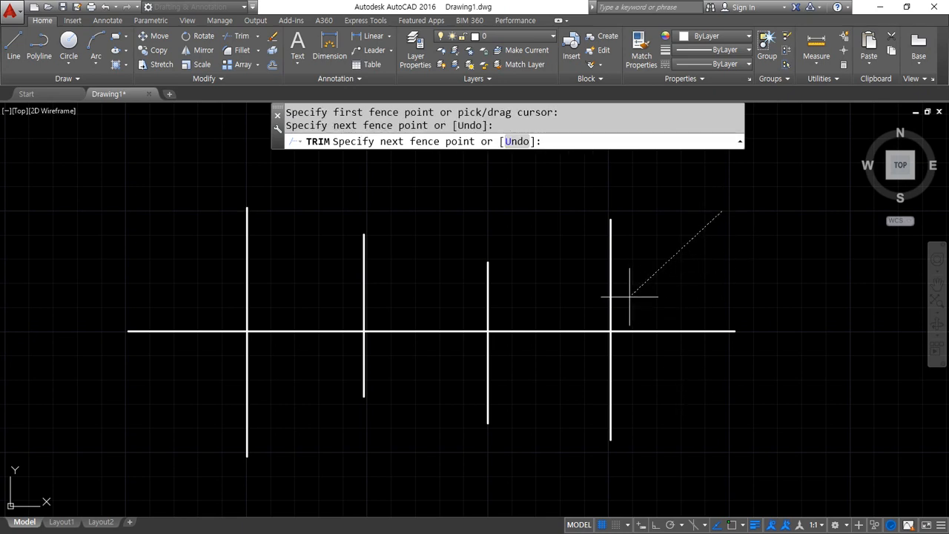
pyautogui.click(657, 286)
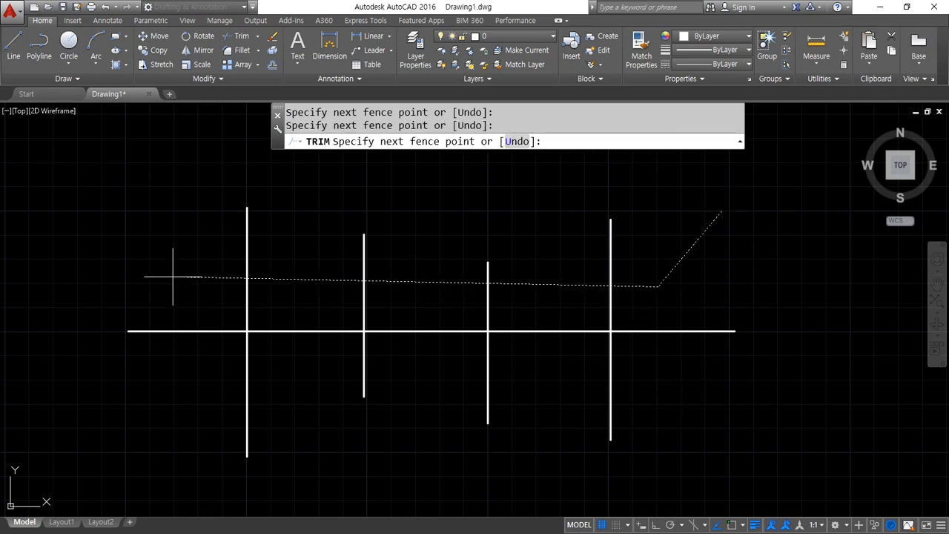
pyautogui.click(148, 282)
pyautogui.click(120, 202)
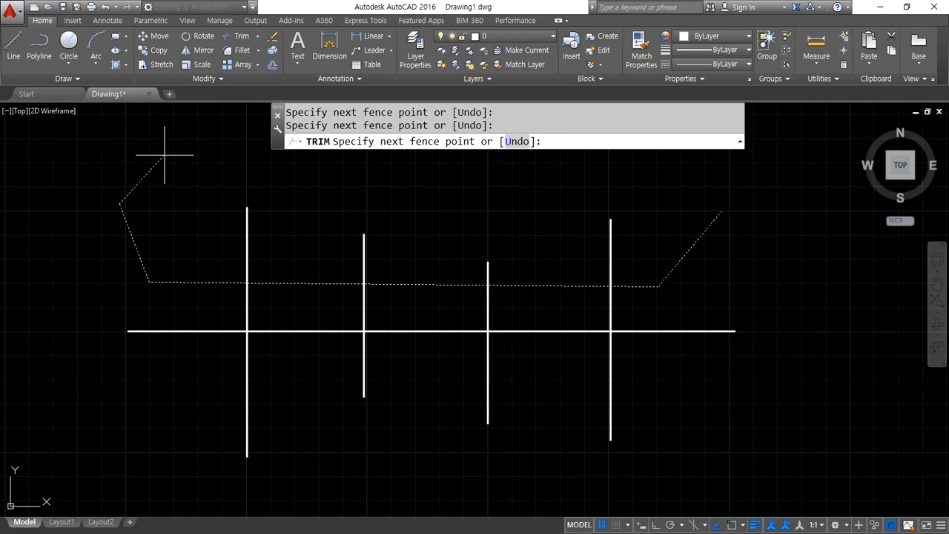
pyautogui.press('Return')
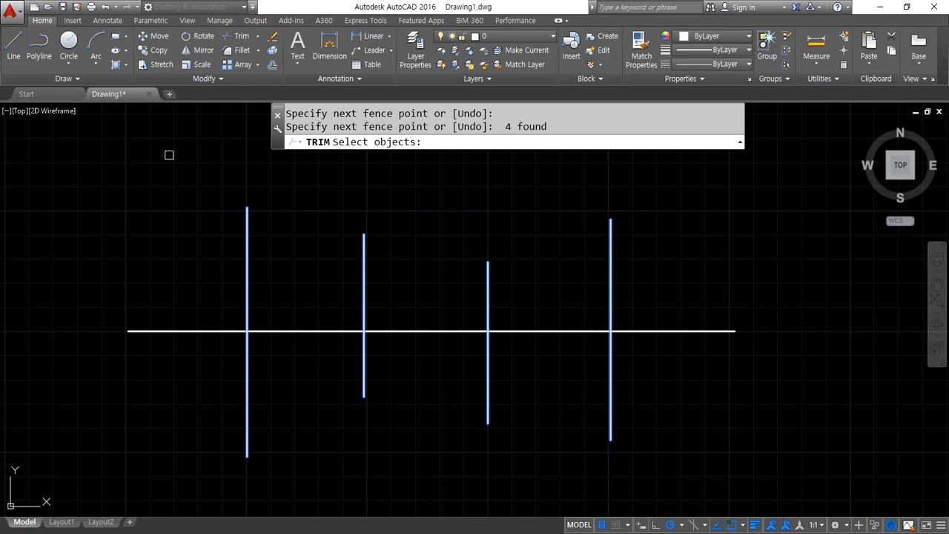
pyautogui.press('Escape')
# Trim the crossing lines into an upright U and an inverted U with a single zigzag fence, using all objects as cutting edges
pyautogui.press('Return')
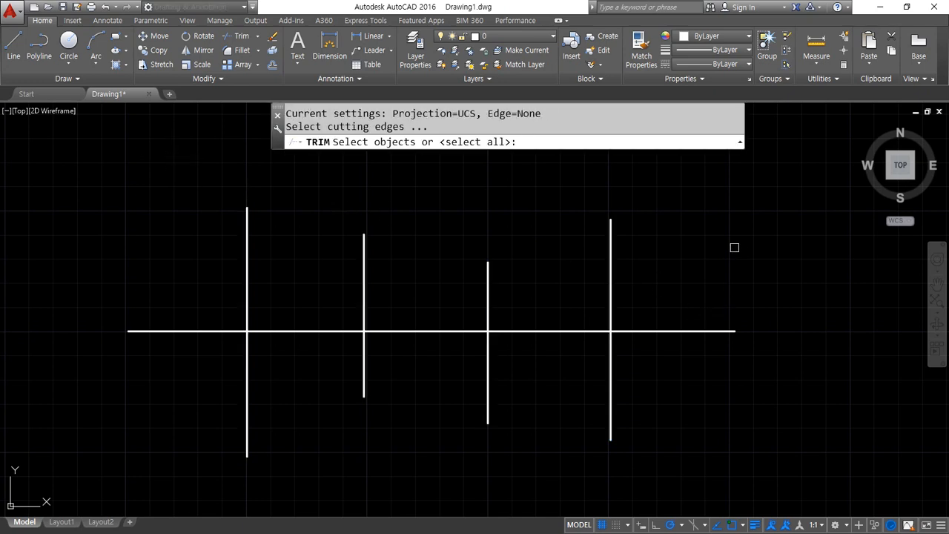
pyautogui.press('Return')
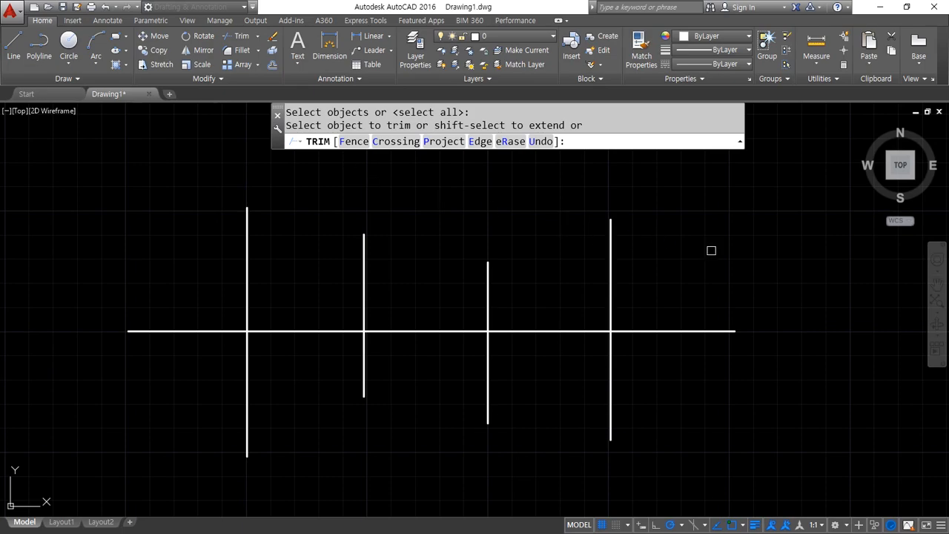
pyautogui.write('f')
pyautogui.press('Return')
pyautogui.click(690, 270)
pyautogui.click(682, 365)
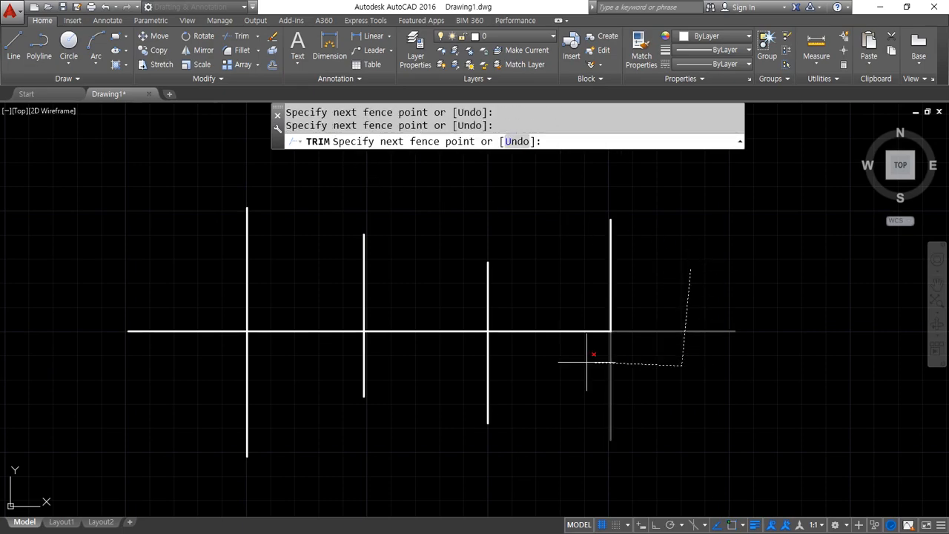
pyautogui.click(442, 374)
pyautogui.click(434, 298)
pyautogui.click(191, 292)
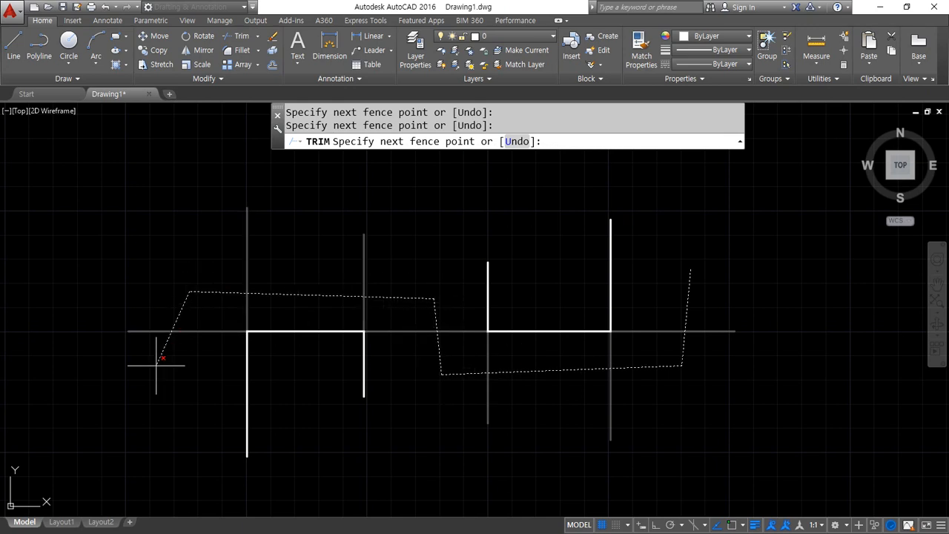
pyautogui.press('Return')
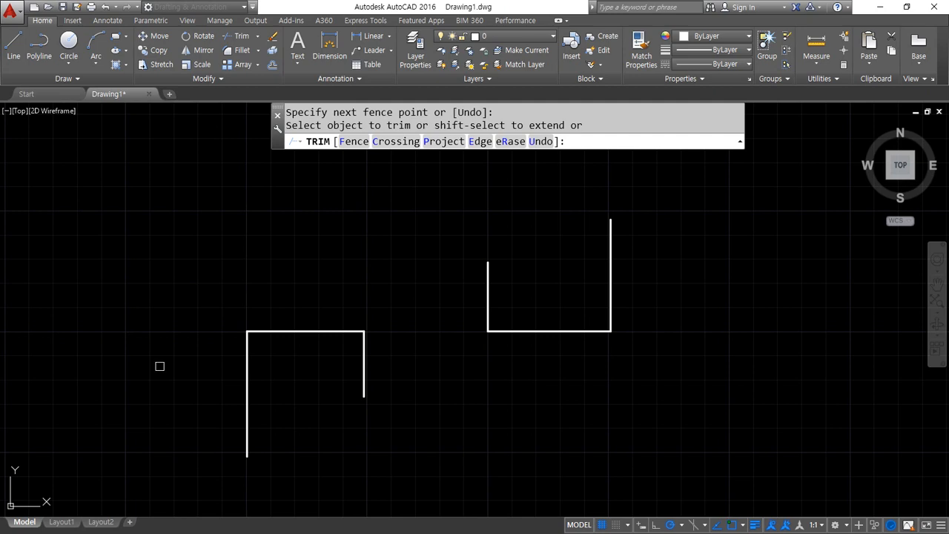
# Undo the fence trim within the command and end Trim
pyautogui.write('u')
pyautogui.press('Return')
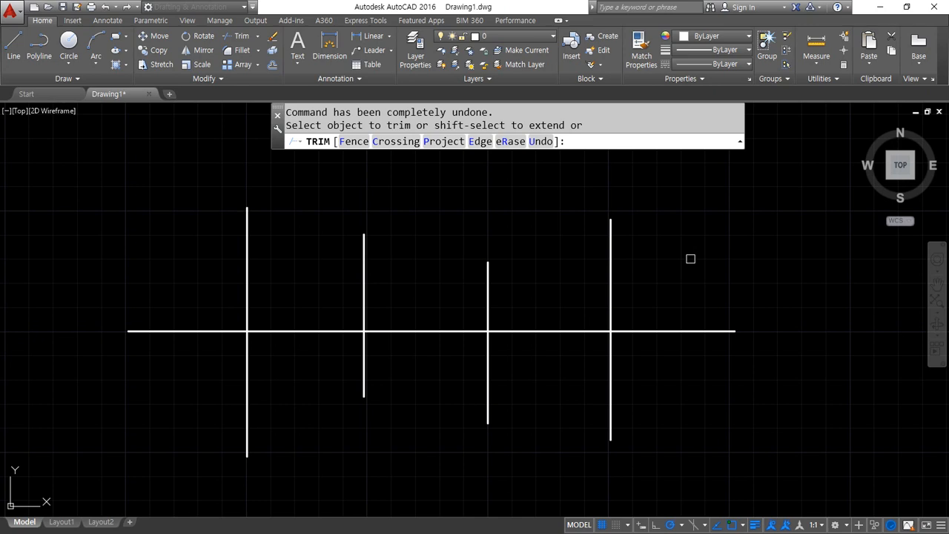
pyautogui.press('Escape')
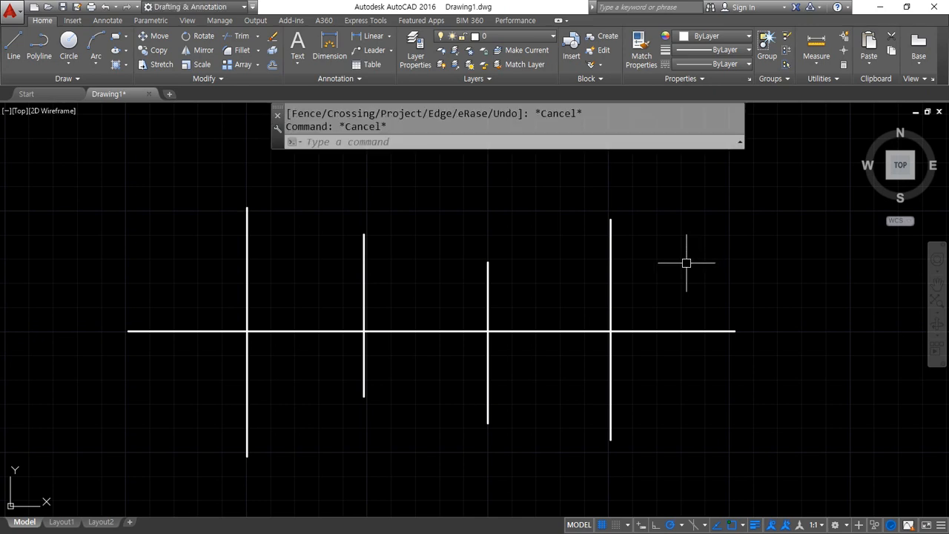
# Draw a long horizontal line above the four vertical lines without touching them, and regenerate the drawing
pyautogui.moveTo(687, 263); pyautogui.dragTo(692, 318, button='middle')
pyautogui.press('Return')
pyautogui.press('Escape')
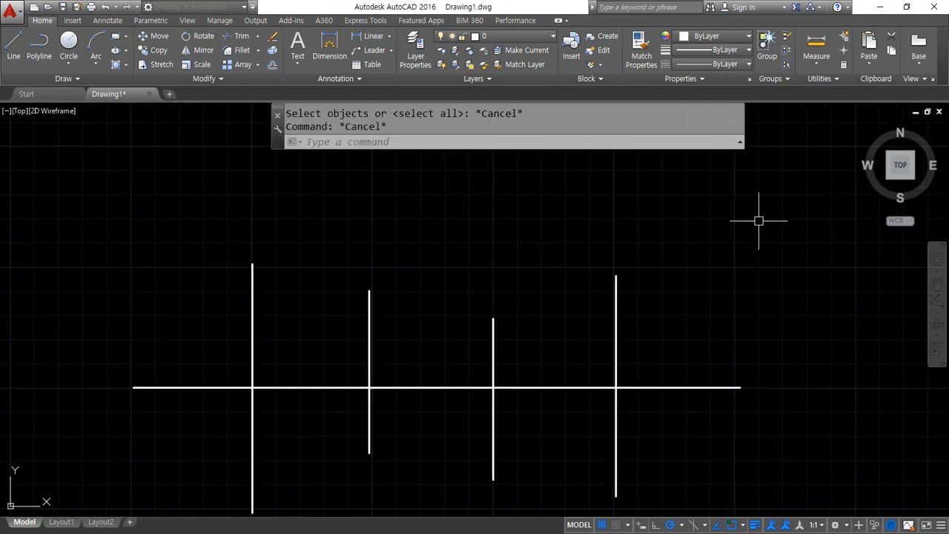
pyautogui.write('l')
pyautogui.press('Return')
pyautogui.click(781, 217)
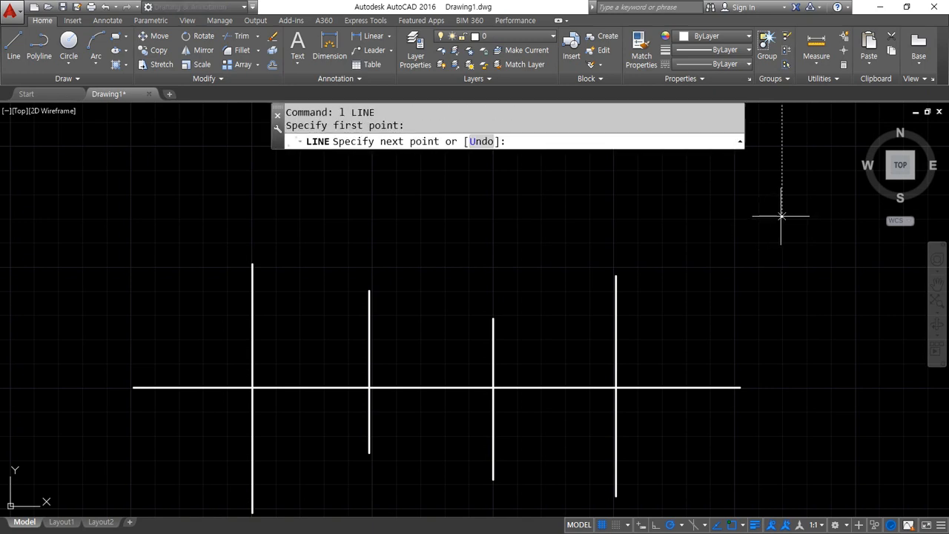
pyautogui.click(80, 217)
pyautogui.press('Return')
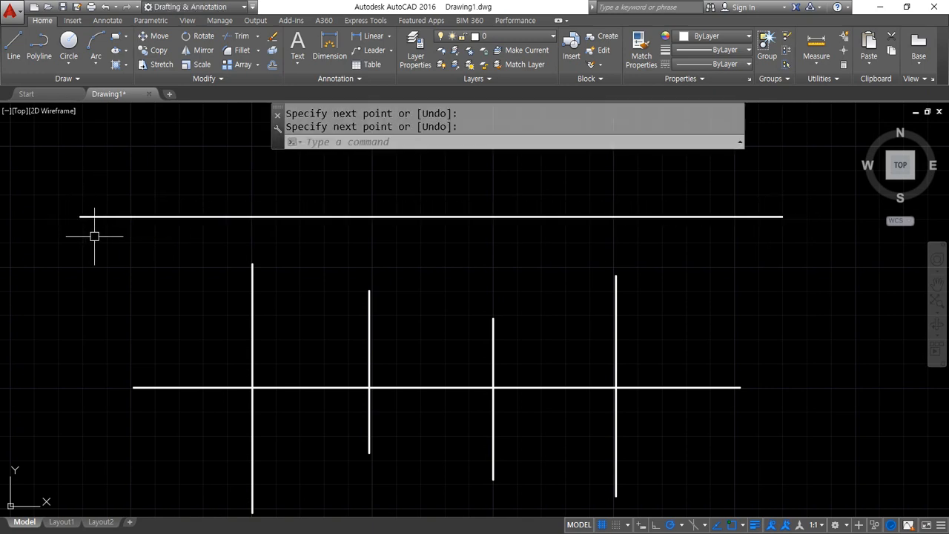
pyautogui.write('re')
pyautogui.press('Return')
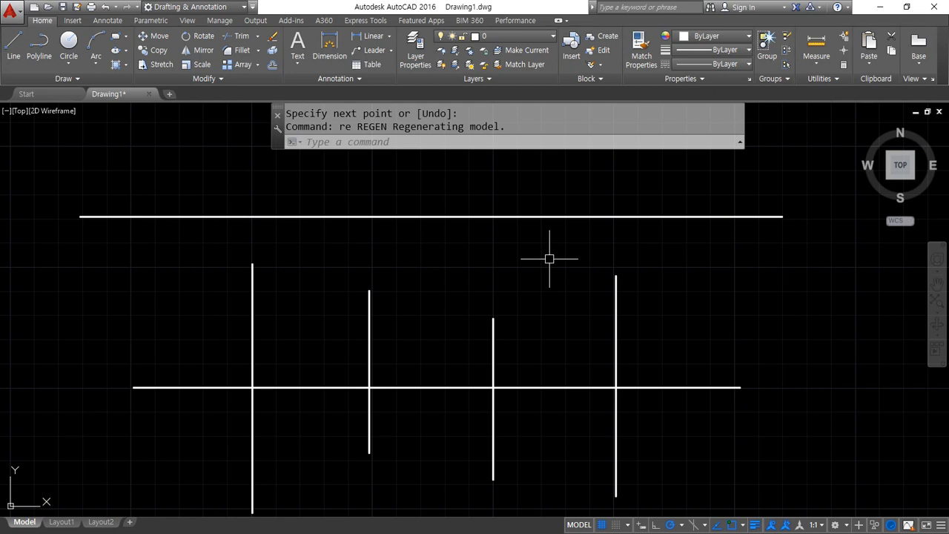
# Try to trim the upper horizontal line with all objects as cutting edges
pyautogui.write('tr')
pyautogui.press('Return')
pyautogui.press('Return')
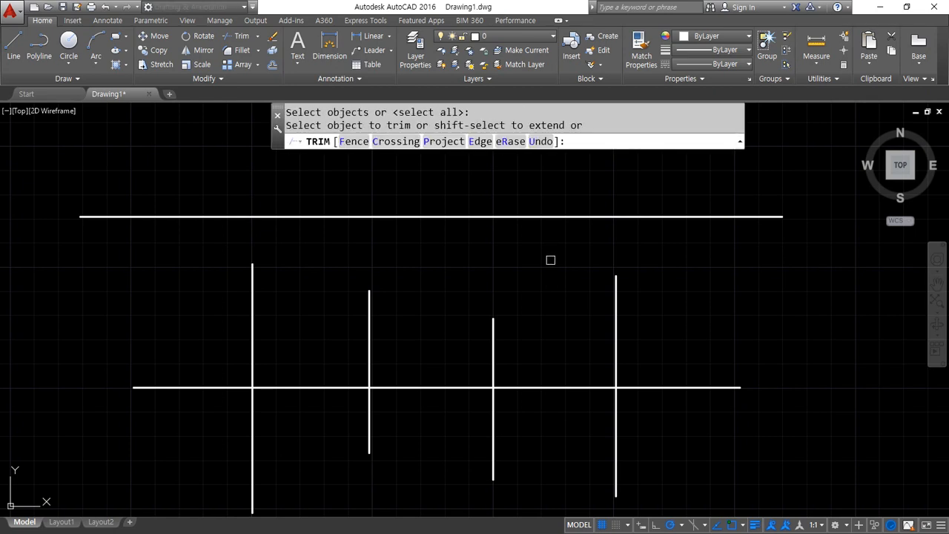
pyautogui.click(510, 217)
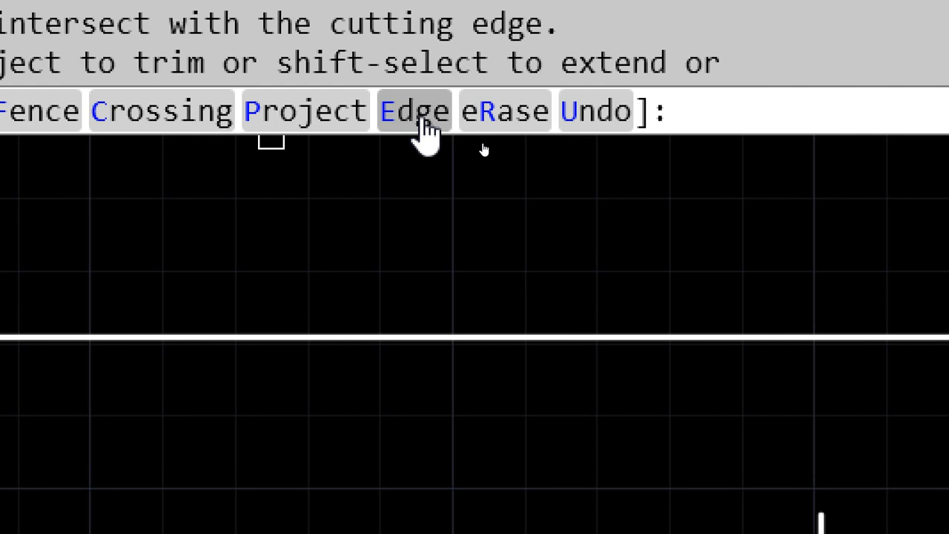
# Set Trim's Edge mode to Extend and trim the upper line between the first two and between the last two vertical lines
pyautogui.click(422, 124)
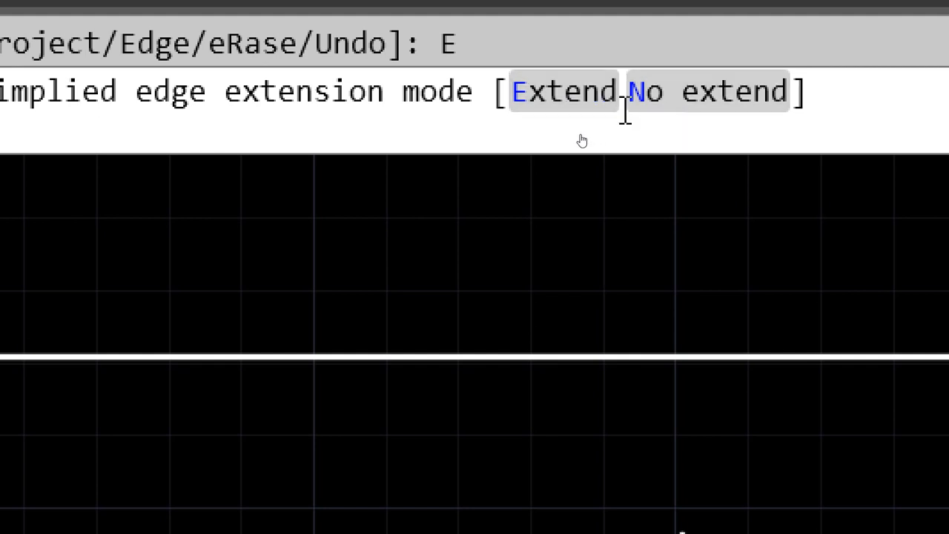
pyautogui.click(560, 92)
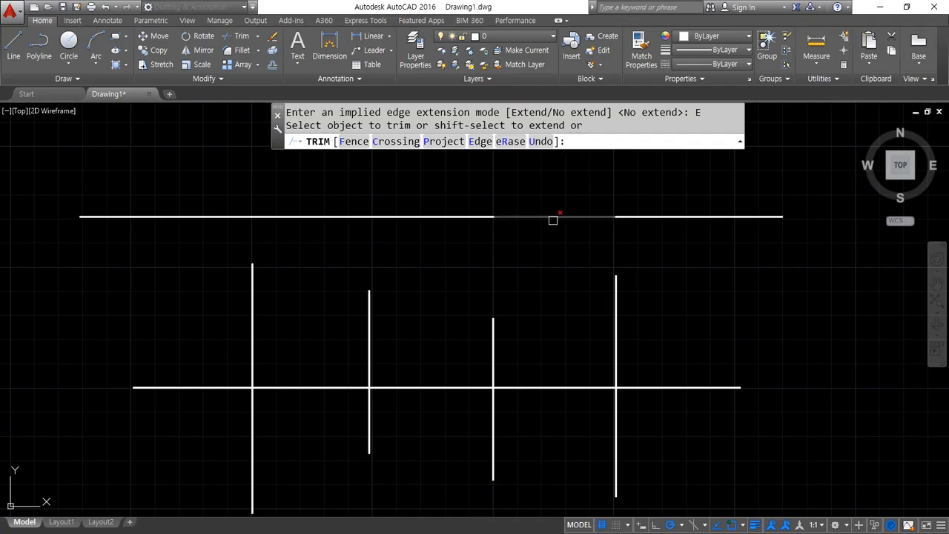
pyautogui.click(495, 358)
pyautogui.click(320, 218)
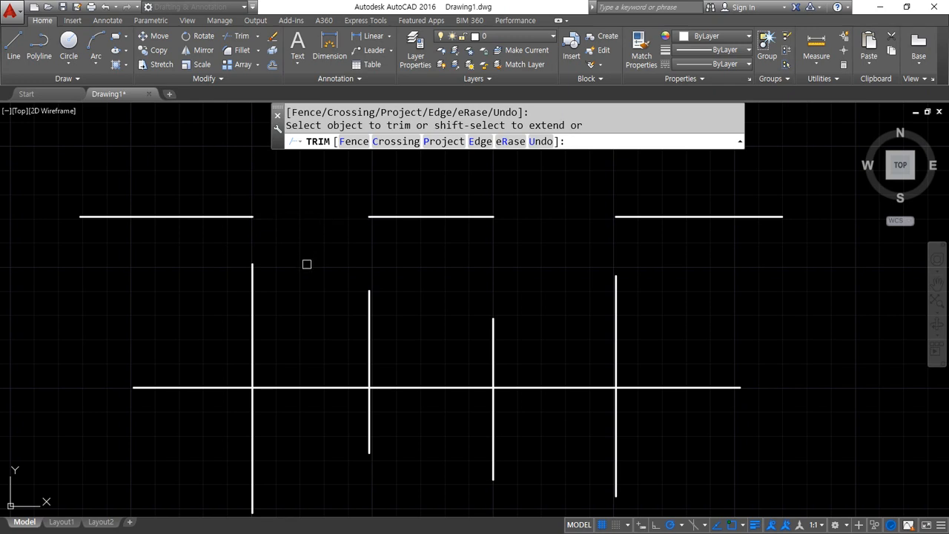
pyautogui.moveTo(254, 261)
pyautogui.mouseDown()
pyautogui.moveTo(252, 219)
pyautogui.moveTo(237, 191)
pyautogui.moveTo(253, 194)
pyautogui.mouseUp()
pyautogui.moveTo(369, 282)
pyautogui.mouseDown()
pyautogui.moveTo(360, 200)
pyautogui.moveTo(379, 198)
pyautogui.mouseUp()
pyautogui.moveTo(492, 300)
pyautogui.mouseDown()
pyautogui.moveTo(493, 219)
pyautogui.moveTo(484, 205)
pyautogui.moveTo(507, 207)
pyautogui.mouseUp()
pyautogui.moveTo(610, 275)
pyautogui.mouseDown()
pyautogui.moveTo(602, 179)
pyautogui.moveTo(613, 185)
pyautogui.mouseUp()
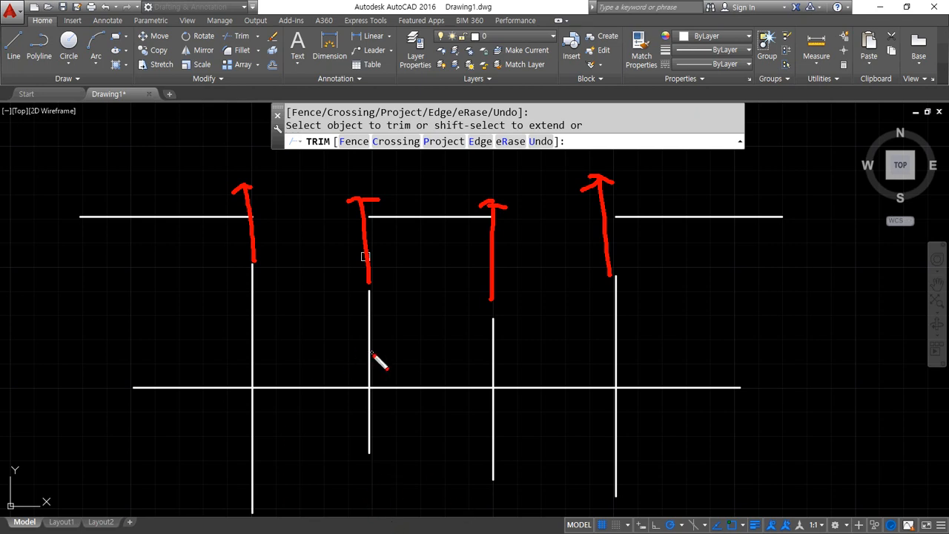
pyautogui.press('Escape')
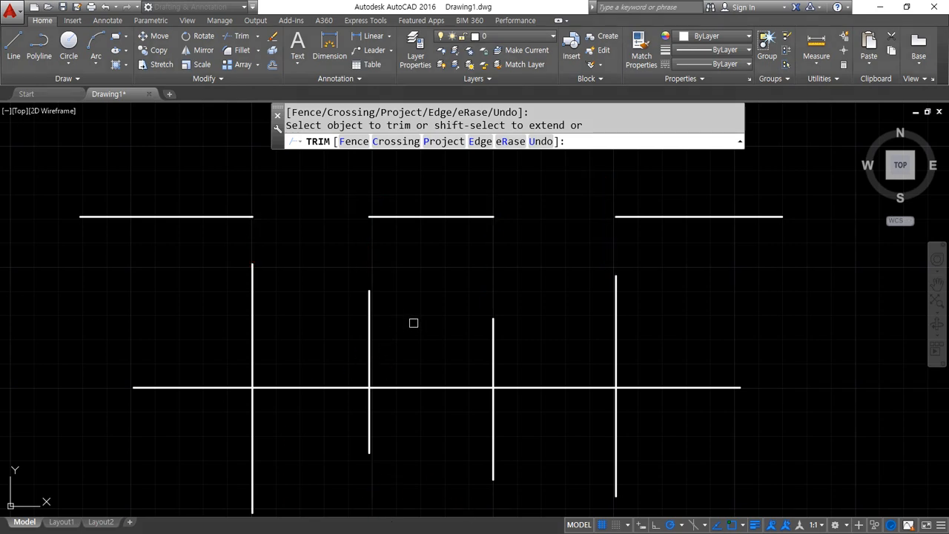
# Undo both trims of the upper horizontal line and try to trim it again
pyautogui.hotkey('ctrl', 'z')
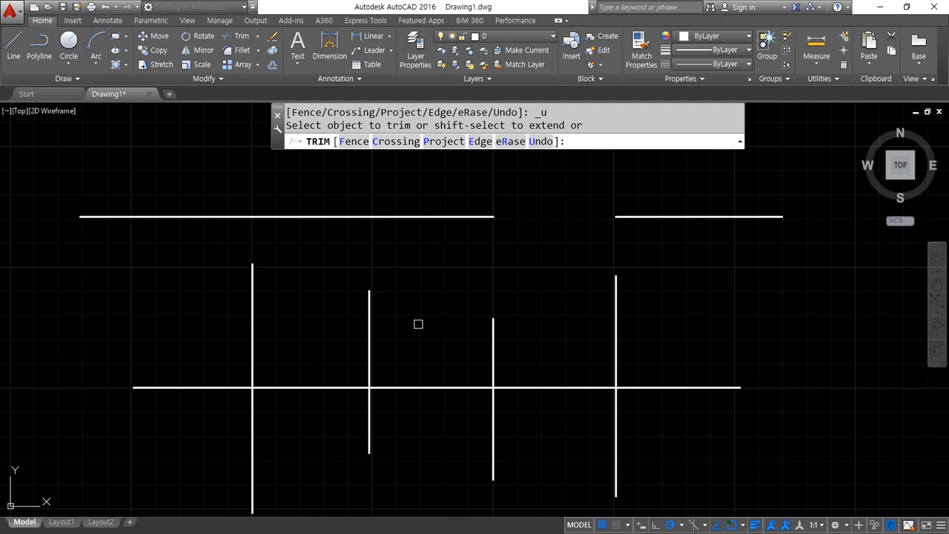
pyautogui.hotkey('ctrl', 'z')
pyautogui.click(464, 216)
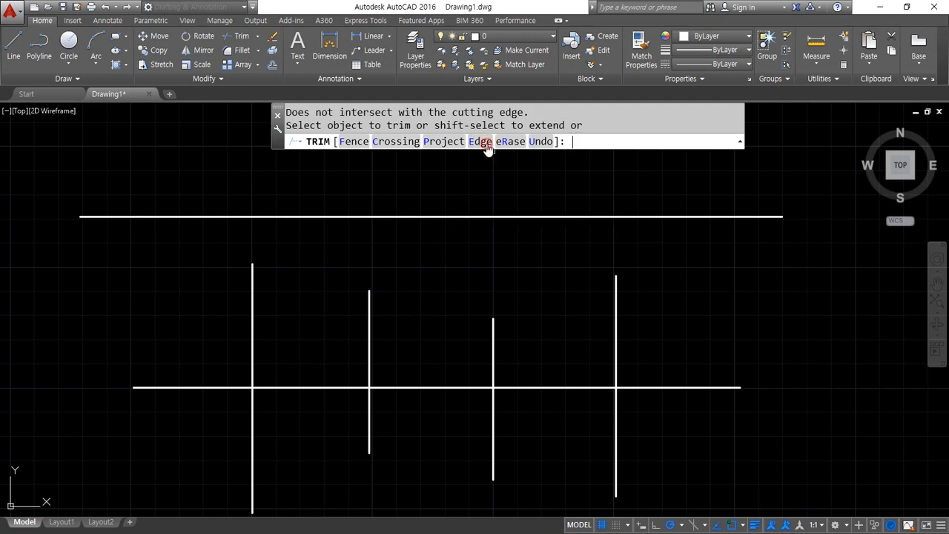
# Set Trim's Edge mode to No extend, try to trim the upper horizontal line at several places, and end the command
pyautogui.click(487, 144)
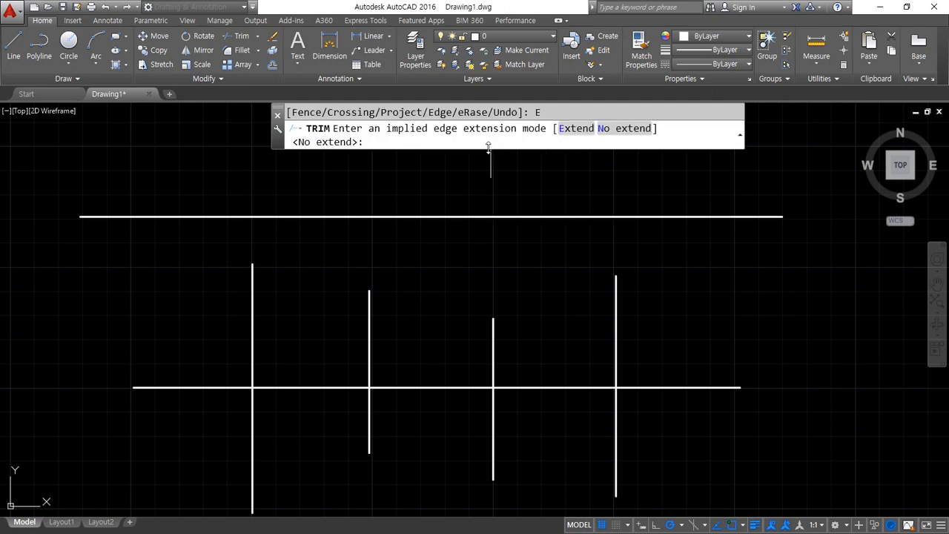
pyautogui.click(623, 128)
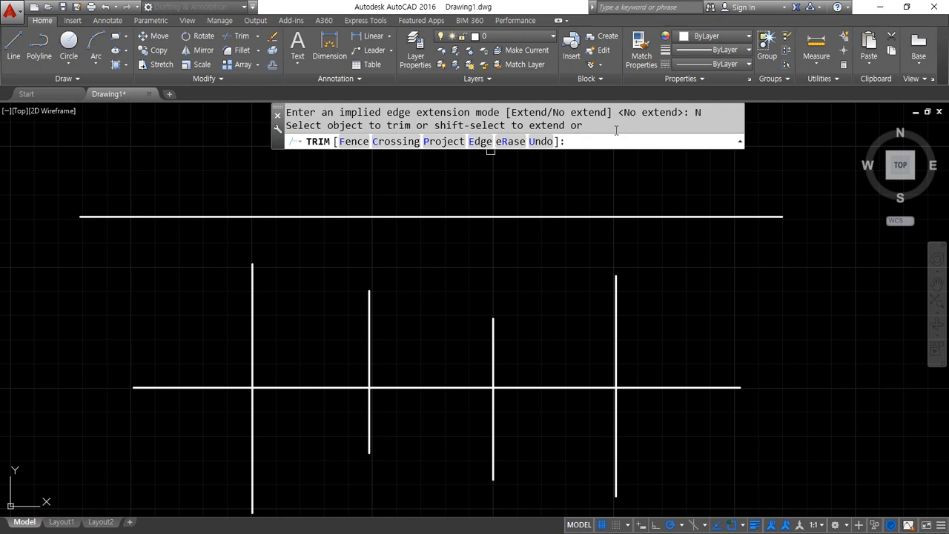
pyautogui.click(496, 218)
pyautogui.click(524, 210)
pyautogui.click(467, 218)
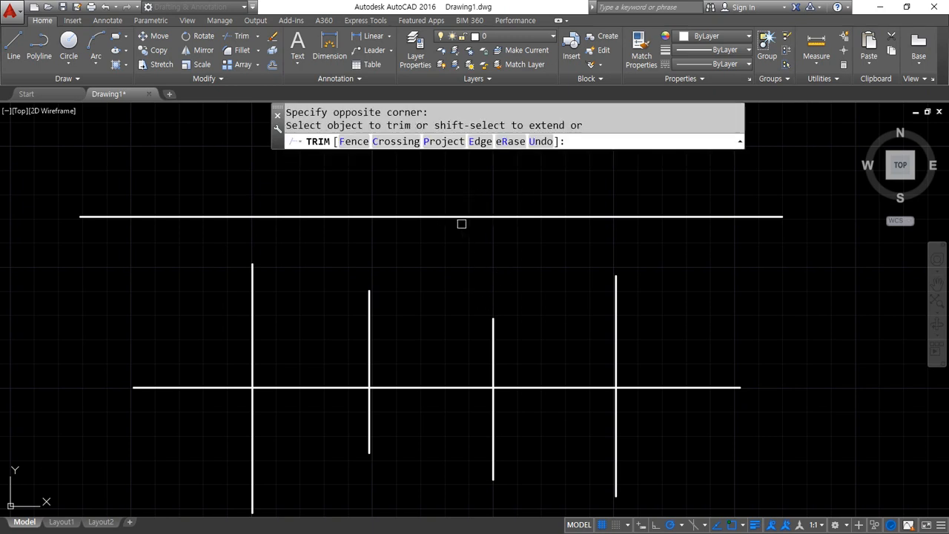
pyautogui.click(339, 215)
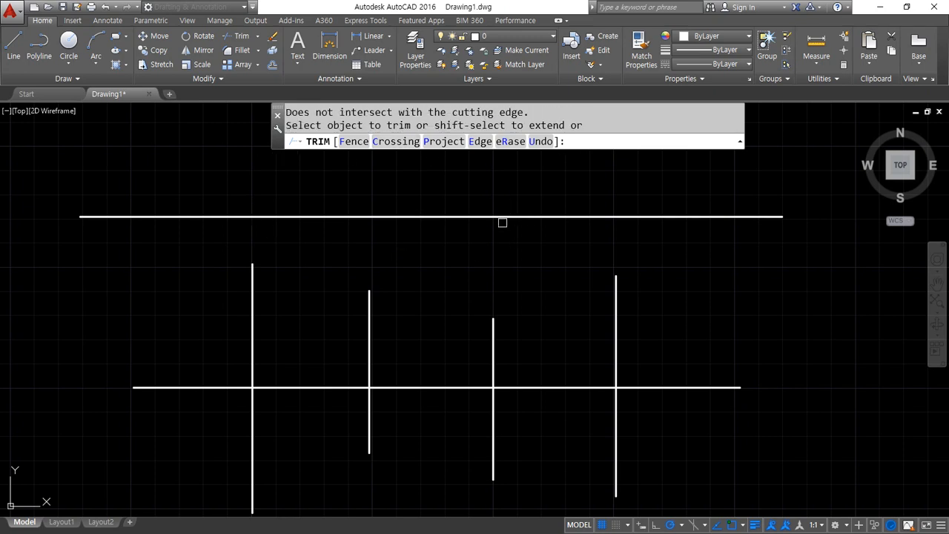
pyautogui.press('Escape')
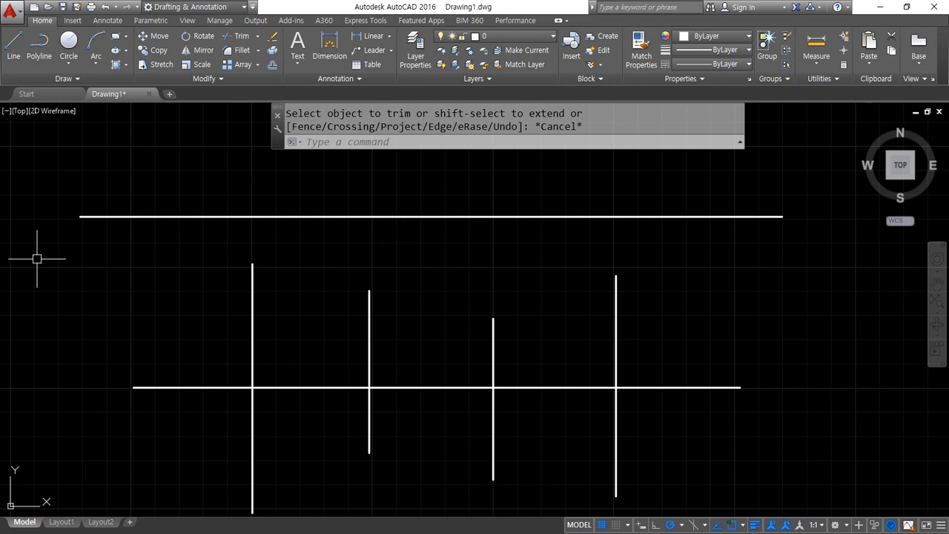
# Switch to the Notepad command notes to review the TRim and EXtend entries, and return to the AutoCAD drawing
pyautogui.hotkey('alt', 'Tab')
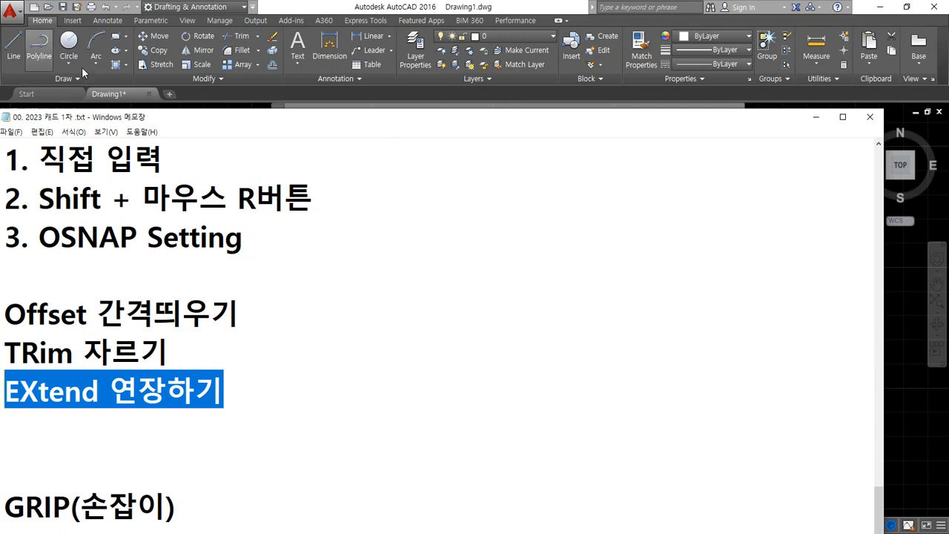
pyautogui.moveTo(169, 117); pyautogui.dragTo(311, 67)
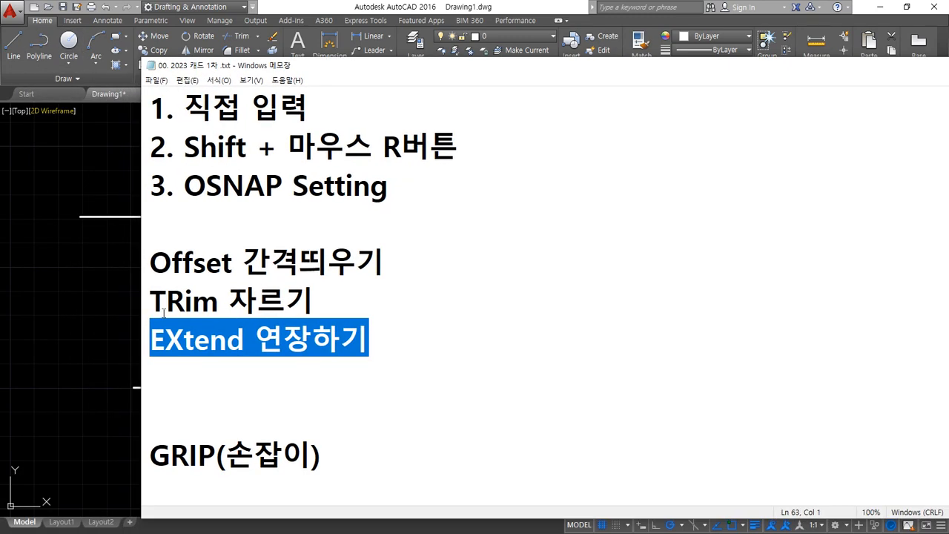
pyautogui.click(314, 5)
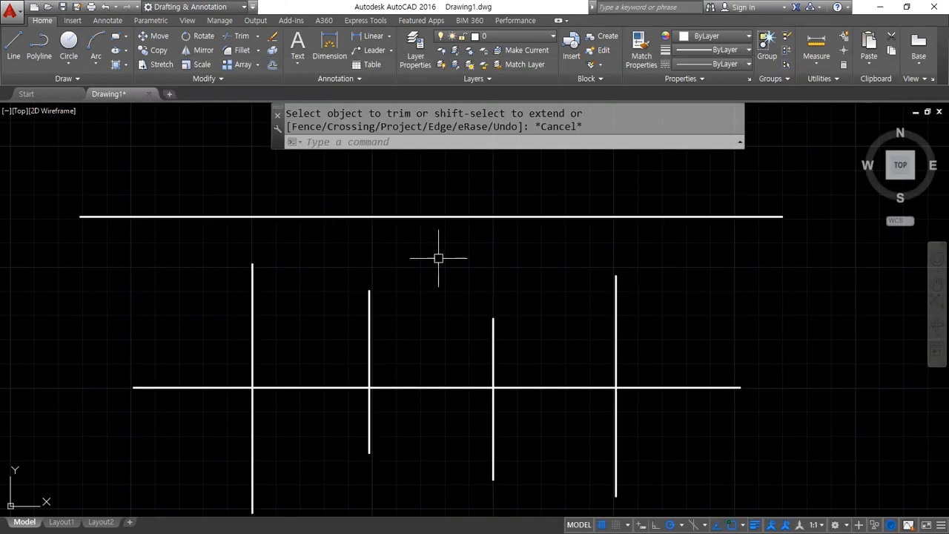
# Extend the upper ends of the four vertical lines to the upper horizontal line, using that line as the boundary edge
pyautogui.moveTo(609, 255)
pyautogui.mouseDown()
pyautogui.moveTo(320, 321)
pyautogui.moveTo(304, 250)
pyautogui.moveTo(593, 252)
pyautogui.mouseUp()
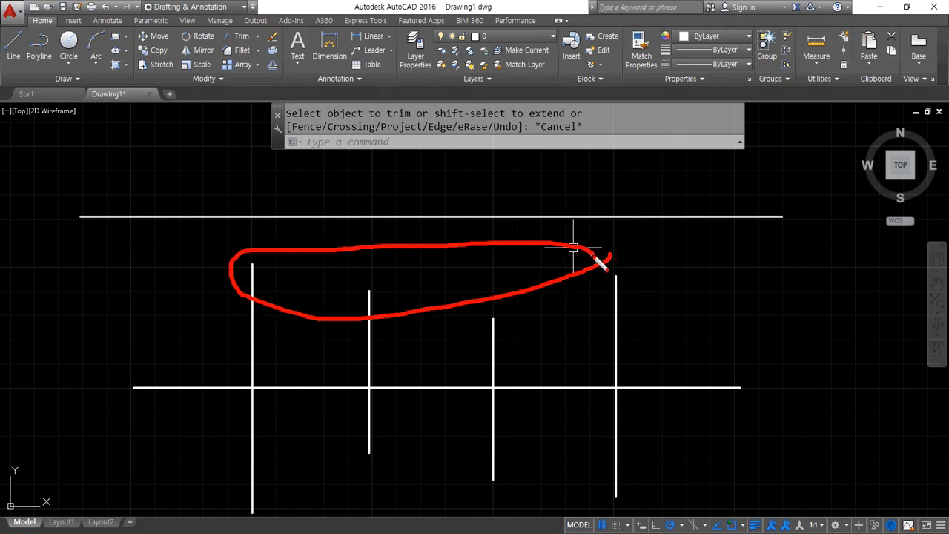
pyautogui.press('Escape')
pyautogui.write('EXTEND')
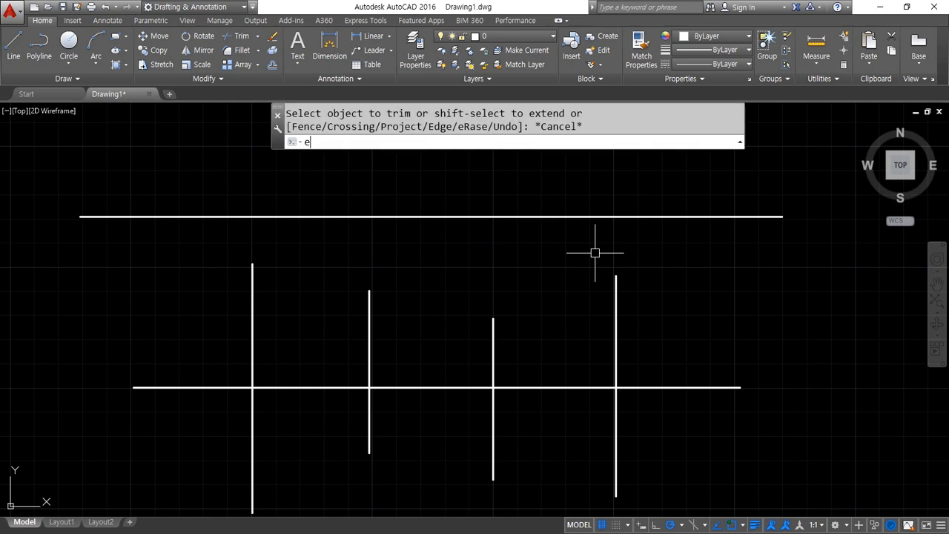
pyautogui.press('Return')
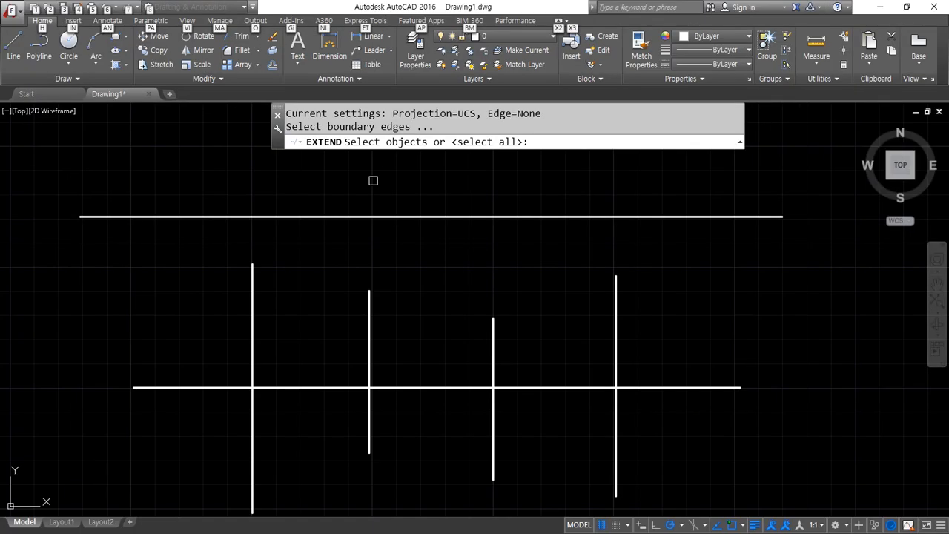
pyautogui.click(524, 394)
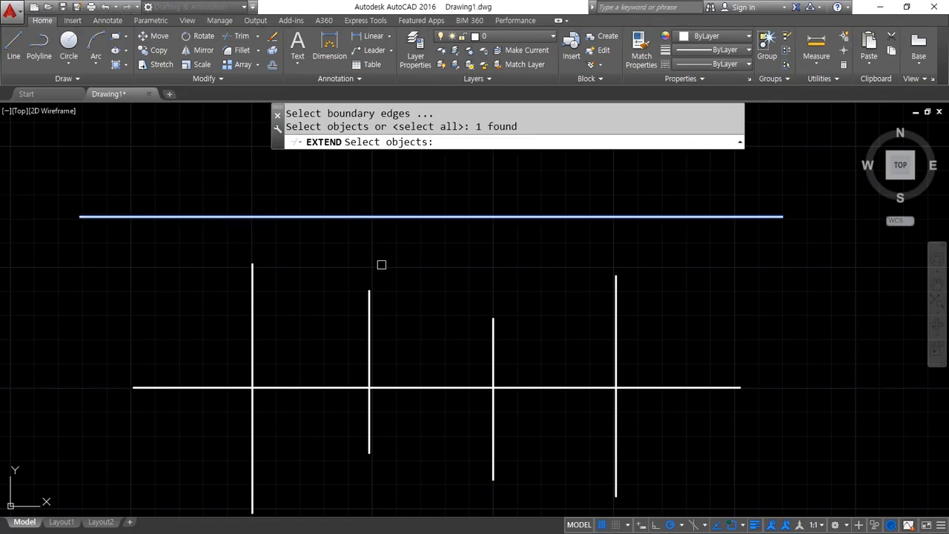
pyautogui.press('Return')
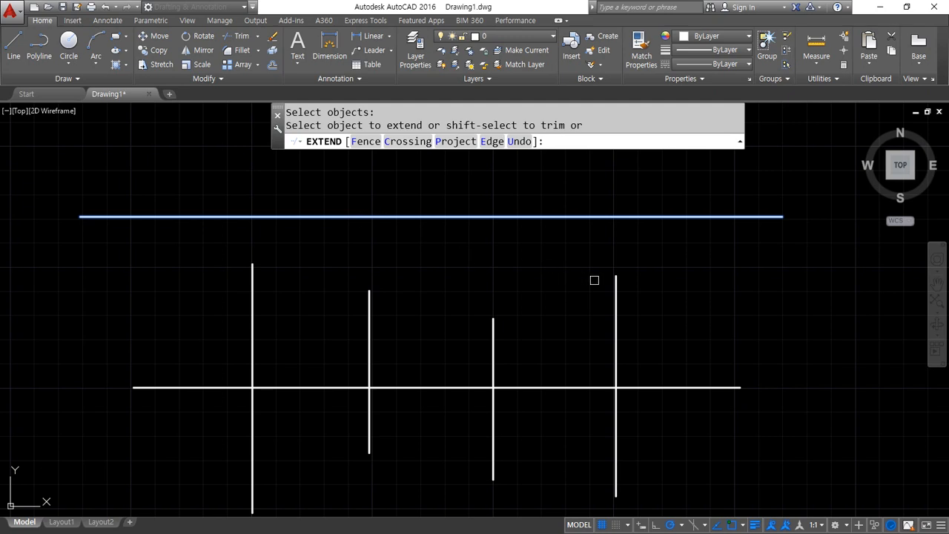
pyautogui.doubleClick(614, 281)
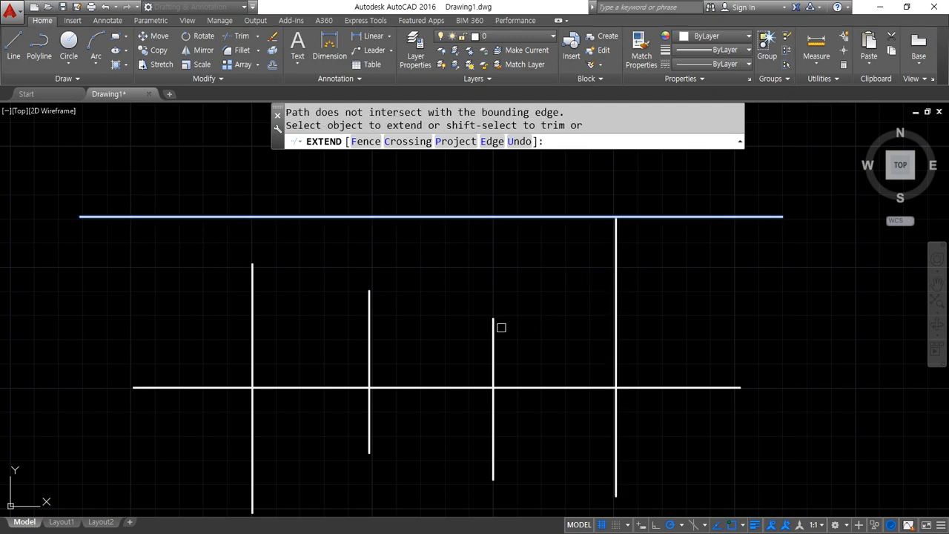
pyautogui.click(495, 325)
pyautogui.click(403, 303)
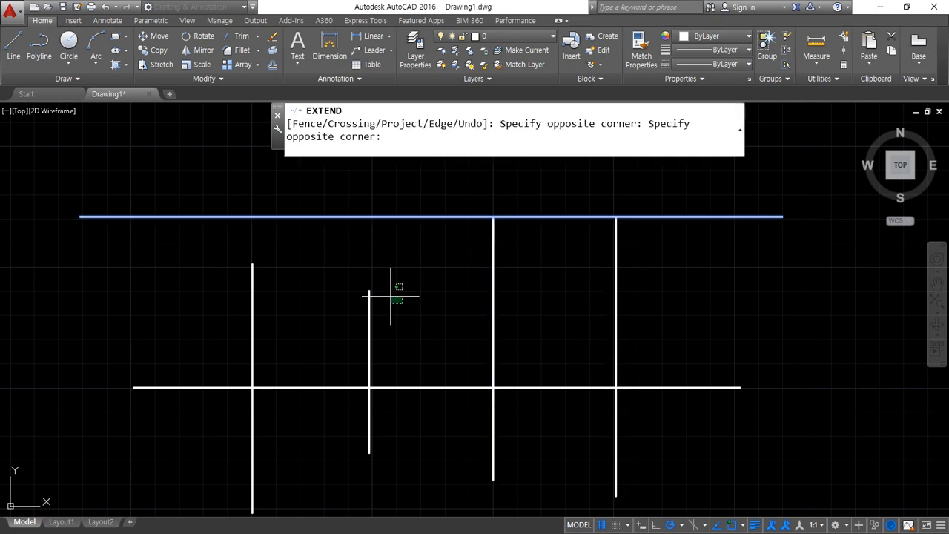
pyautogui.click(221, 256)
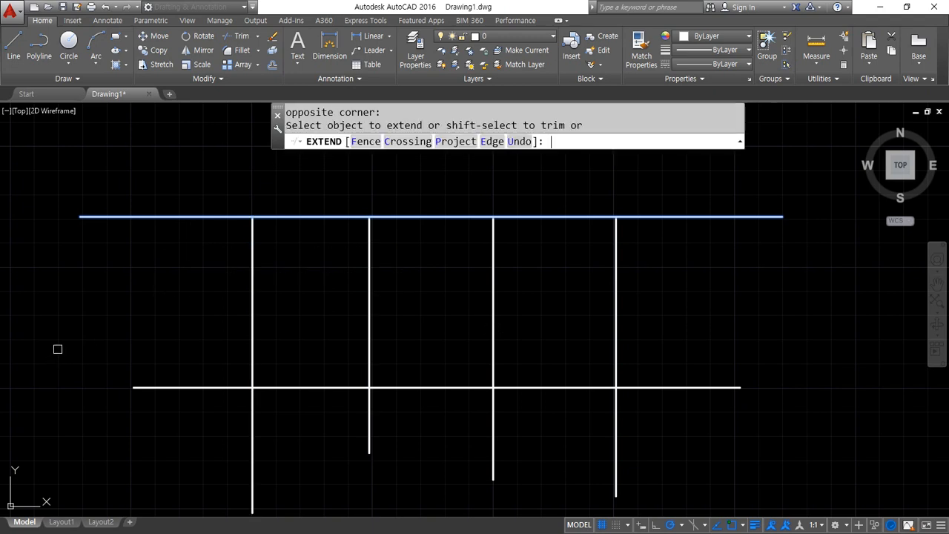
pyautogui.press('Return')
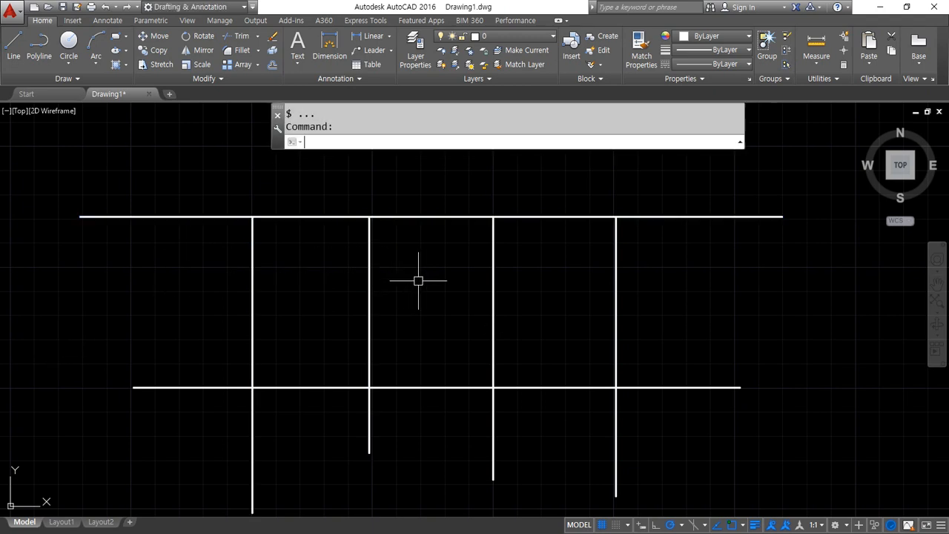
# Draw three separate horizontal lines, one above another, over the existing upper line, with the middle one about 215 units long
pyautogui.write('l')
pyautogui.press('Return')
pyautogui.moveTo(260, 180)
pyautogui.mouseDown(button='middle')
pyautogui.moveTo(275, 220)
pyautogui.moveTo(267, 264)
pyautogui.mouseUp(button='middle')
pyautogui.click(151, 245)
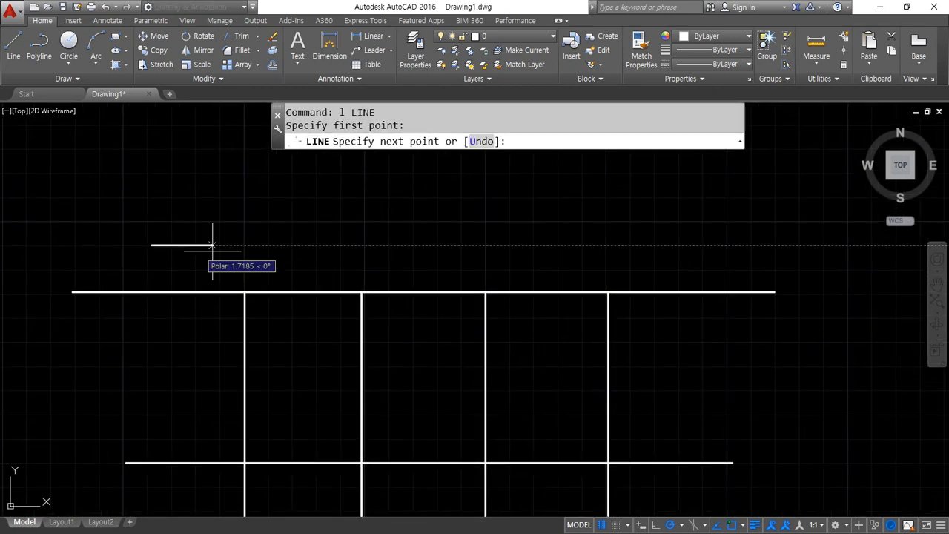
pyautogui.click(667, 245)
pyautogui.press('Return')
pyautogui.press('Return')
pyautogui.click(674, 194)
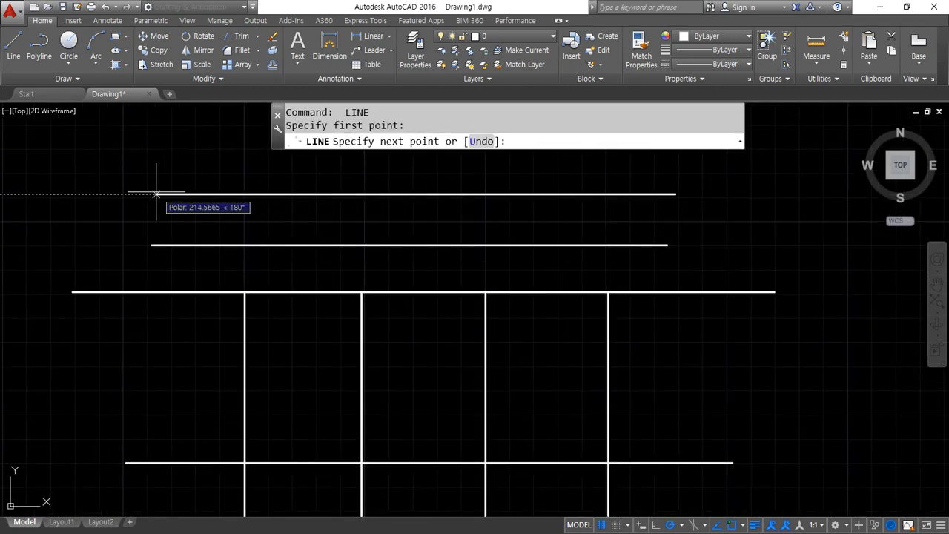
pyautogui.click(156, 194)
pyautogui.press('Return')
pyautogui.press('Return')
pyautogui.click(141, 161)
pyautogui.click(782, 160)
pyautogui.press('Return')
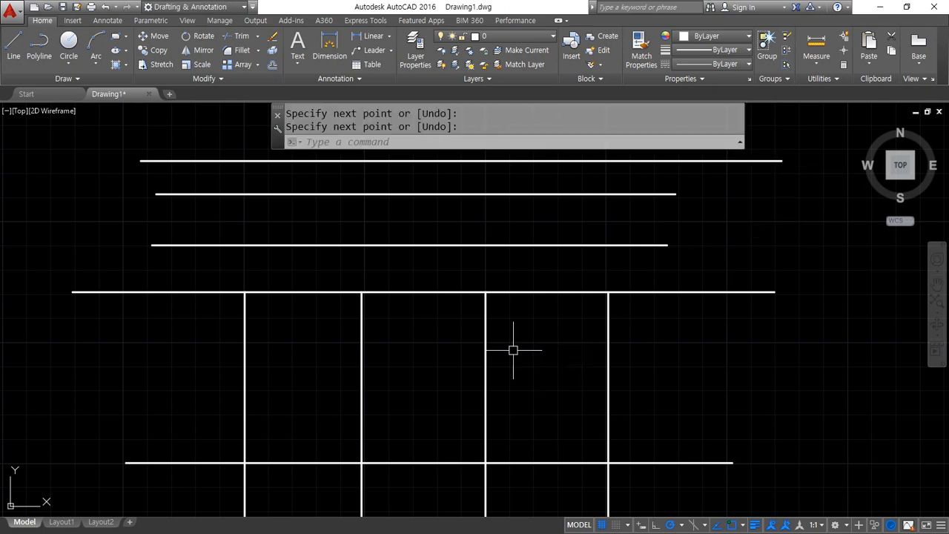
# With all objects as boundaries, extend the four vertical lines to the lowest new horizontal line using a fence across them
pyautogui.moveTo(399, 326); pyautogui.dragTo(403, 356, button='middle')
pyautogui.write('ex')
pyautogui.press('Return')
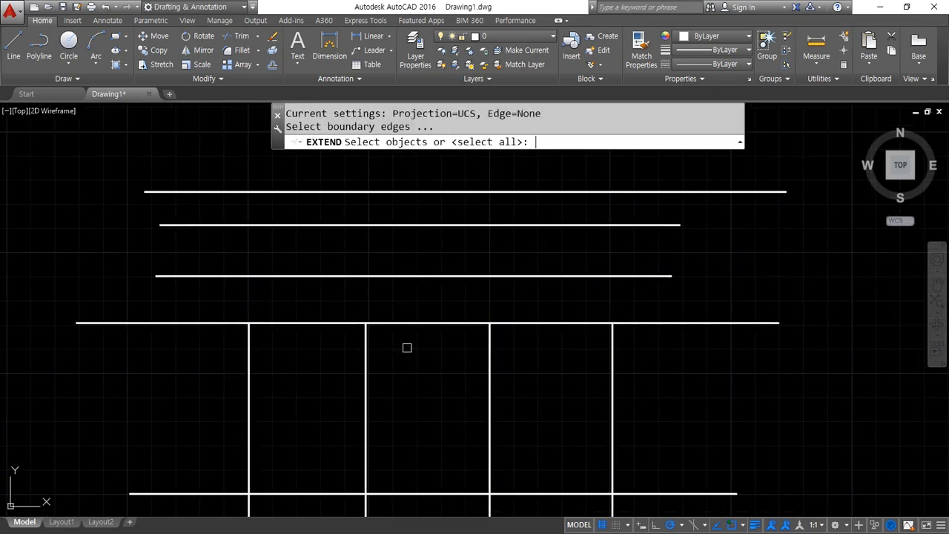
pyautogui.press('Return')
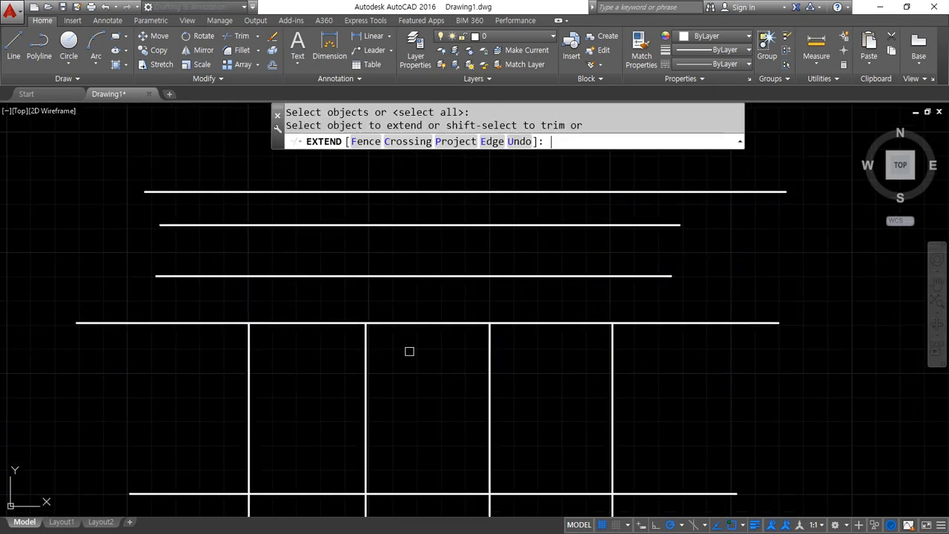
pyautogui.click(434, 322)
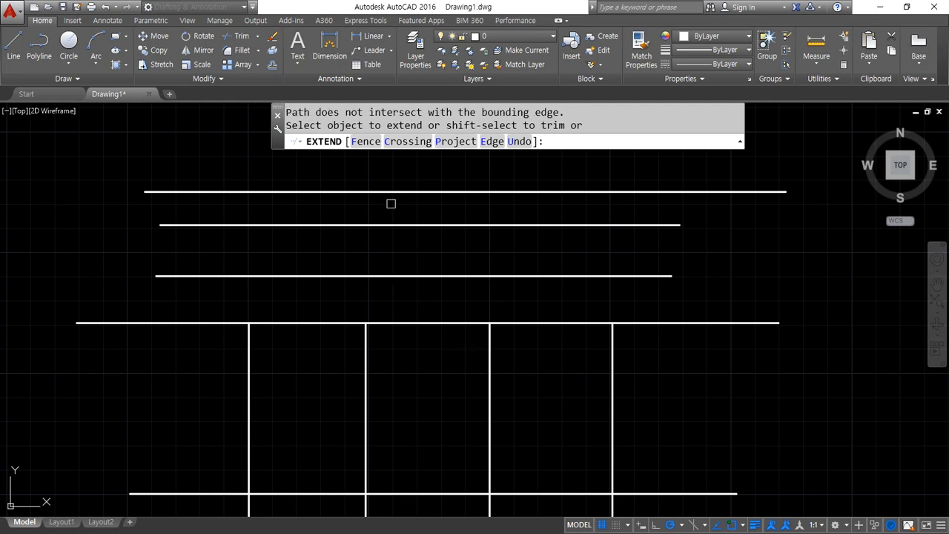
pyautogui.click(366, 141)
pyautogui.click(699, 378)
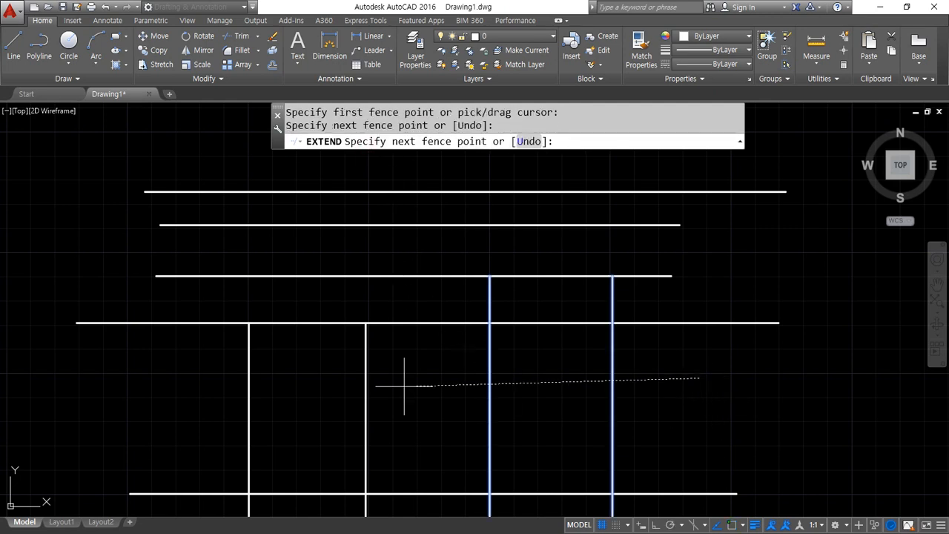
pyautogui.click(203, 382)
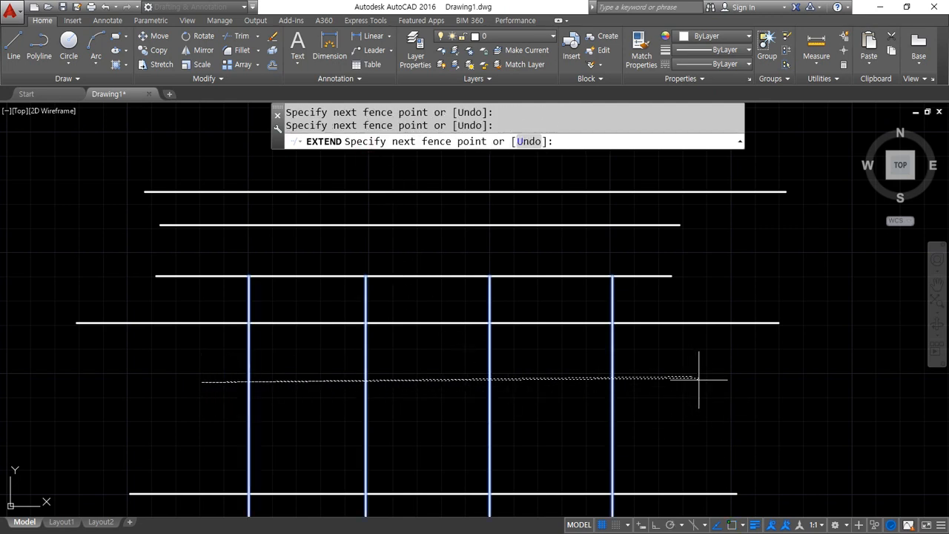
pyautogui.press('Return')
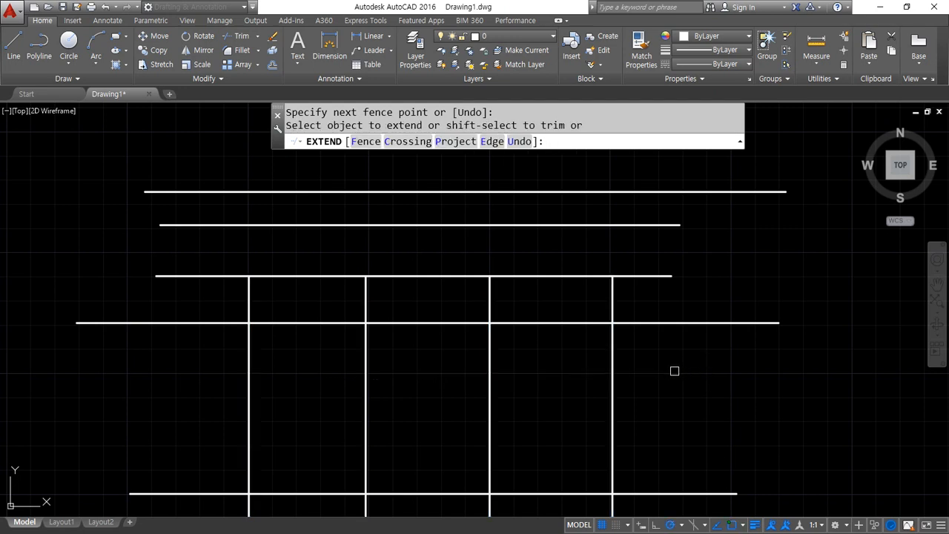
# Extend the four vertical lines by two more fence selections, up to the middle and the topmost new horizontal lines
pyautogui.write('f')
pyautogui.press('Return')
pyautogui.click(694, 381)
pyautogui.click(142, 385)
pyautogui.press('Return')
pyautogui.write('f')
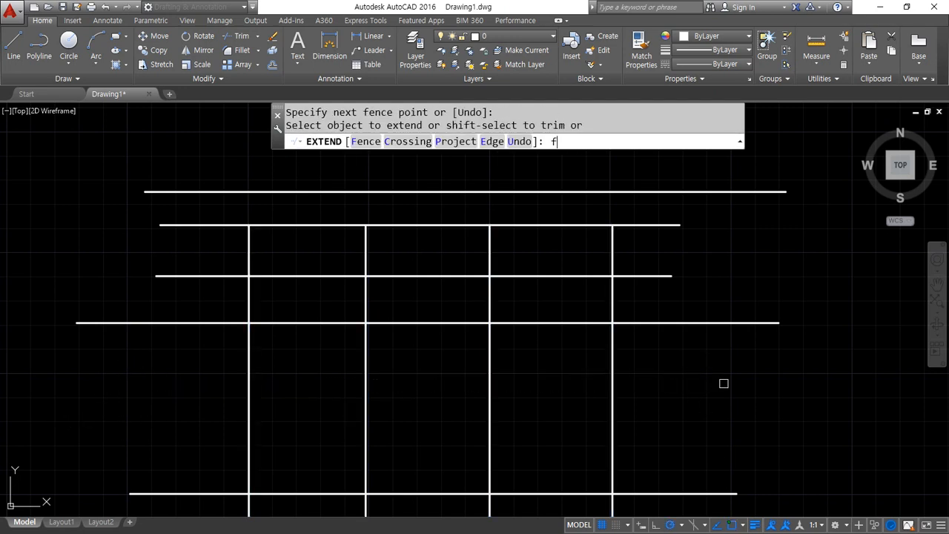
pyautogui.press('Return')
pyautogui.click(723, 383)
pyautogui.click(197, 369)
pyautogui.press('Return')
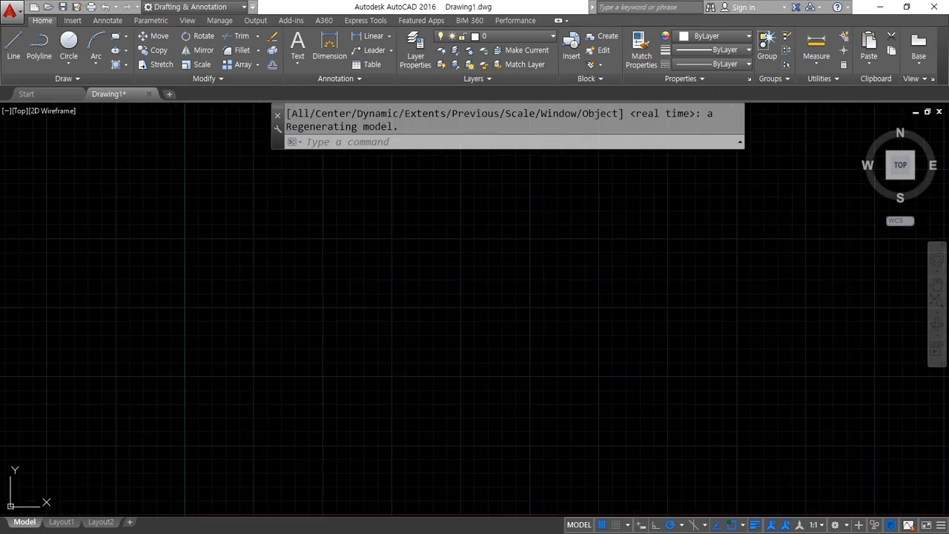
# Switch to the browser's practice drawing, examine its overall, corner-square and inner-square spacing dimensions, and return to the empty AutoCAD drawing
pyautogui.moveTo(0, 185)
pyautogui.mouseDown()
pyautogui.moveTo(265, 154)
pyautogui.moveTo(337, 55)
pyautogui.mouseUp()
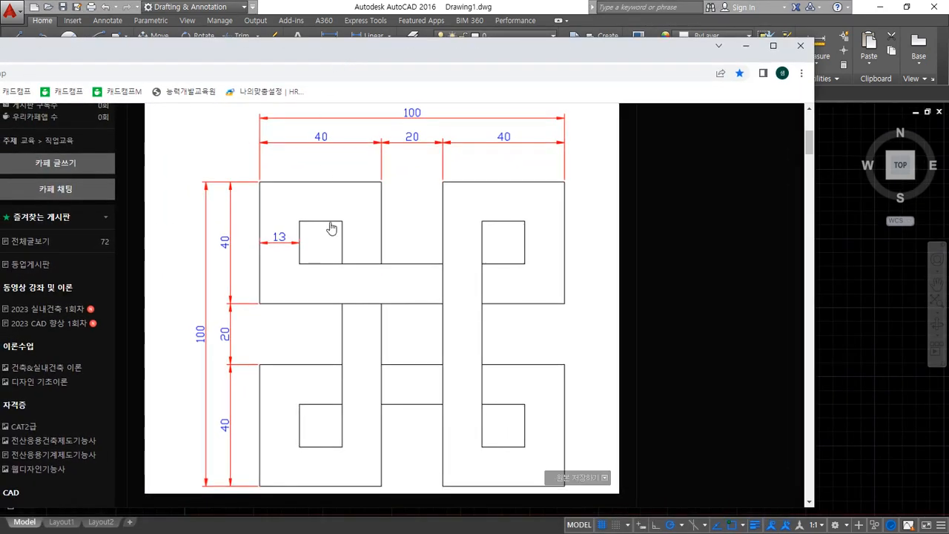
pyautogui.hotkey('ctrl', '2')
pyautogui.moveTo(414, 120)
pyautogui.mouseDown()
pyautogui.moveTo(410, 107)
pyautogui.moveTo(418, 112)
pyautogui.mouseUp()
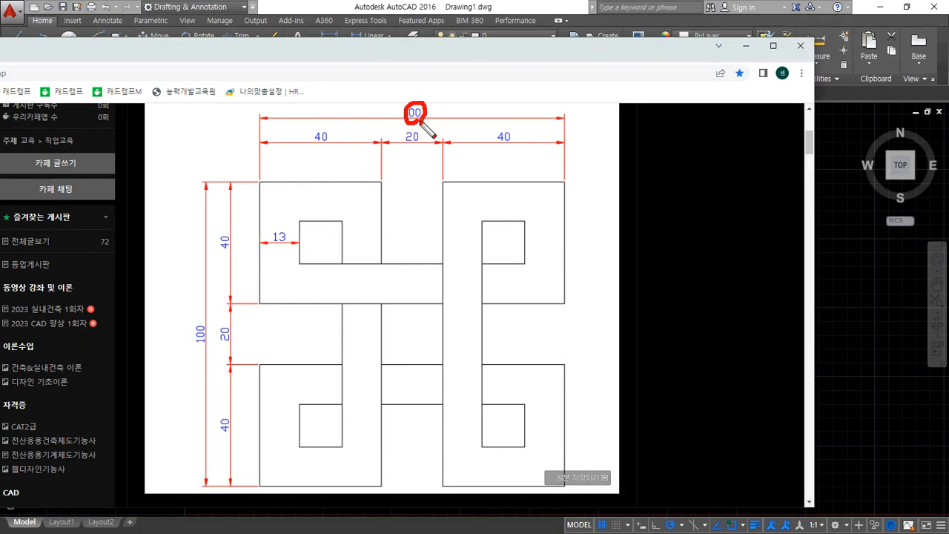
pyautogui.moveTo(197, 347)
pyautogui.mouseDown()
pyautogui.moveTo(192, 319)
pyautogui.moveTo(185, 346)
pyautogui.moveTo(206, 333)
pyautogui.mouseUp()
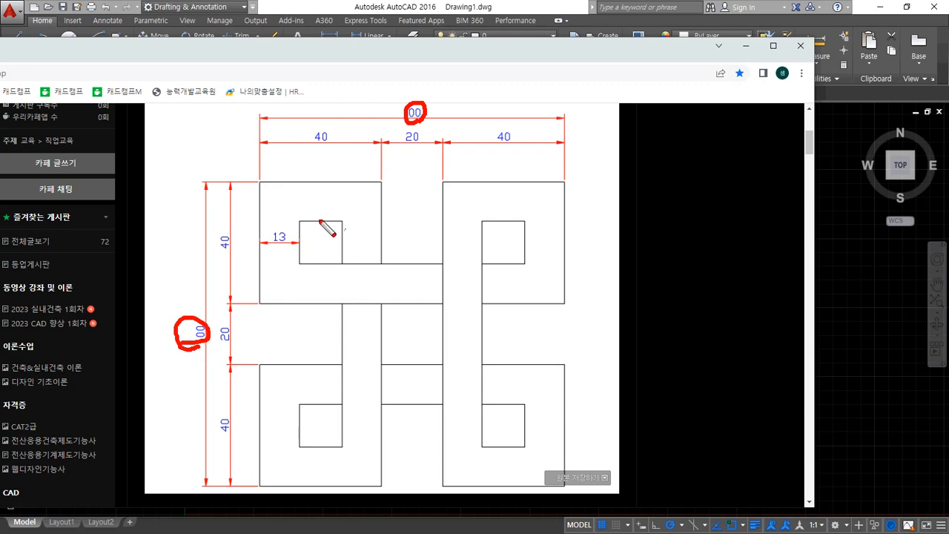
pyautogui.moveTo(273, 199)
pyautogui.mouseDown()
pyautogui.moveTo(267, 217)
pyautogui.moveTo(373, 211)
pyautogui.moveTo(368, 197)
pyautogui.mouseUp()
pyautogui.moveTo(326, 153)
pyautogui.mouseDown()
pyautogui.moveTo(321, 129)
pyautogui.moveTo(327, 149)
pyautogui.mouseUp()
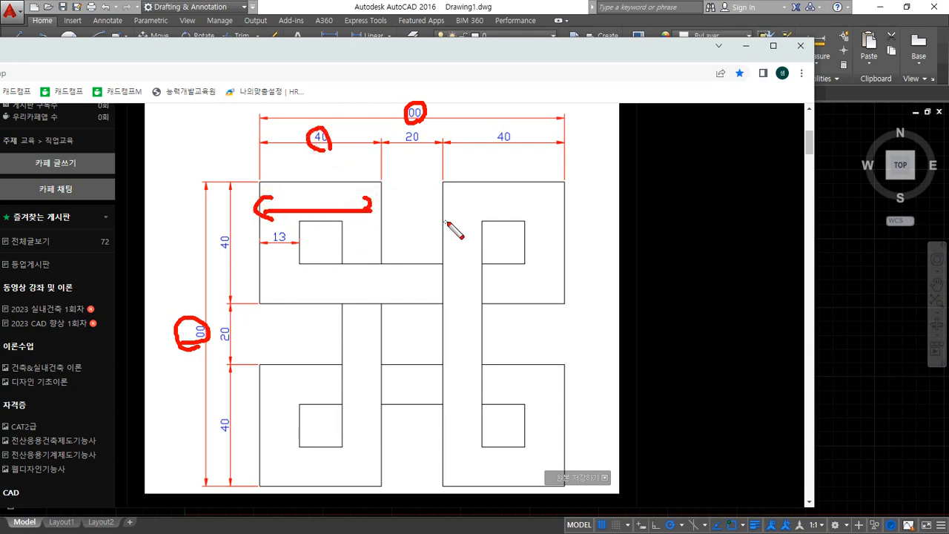
pyautogui.moveTo(456, 202)
pyautogui.mouseDown()
pyautogui.moveTo(459, 212)
pyautogui.moveTo(569, 212)
pyautogui.moveTo(567, 219)
pyautogui.mouseUp()
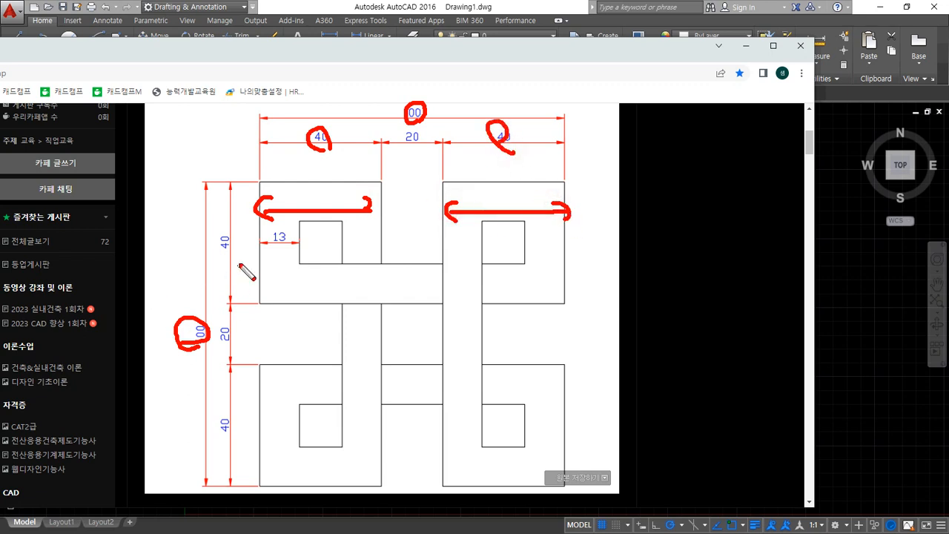
pyautogui.moveTo(232, 229)
pyautogui.mouseDown()
pyautogui.moveTo(215, 250)
pyautogui.moveTo(242, 253)
pyautogui.mouseUp()
pyautogui.moveTo(227, 428); pyautogui.dragTo(225, 438)
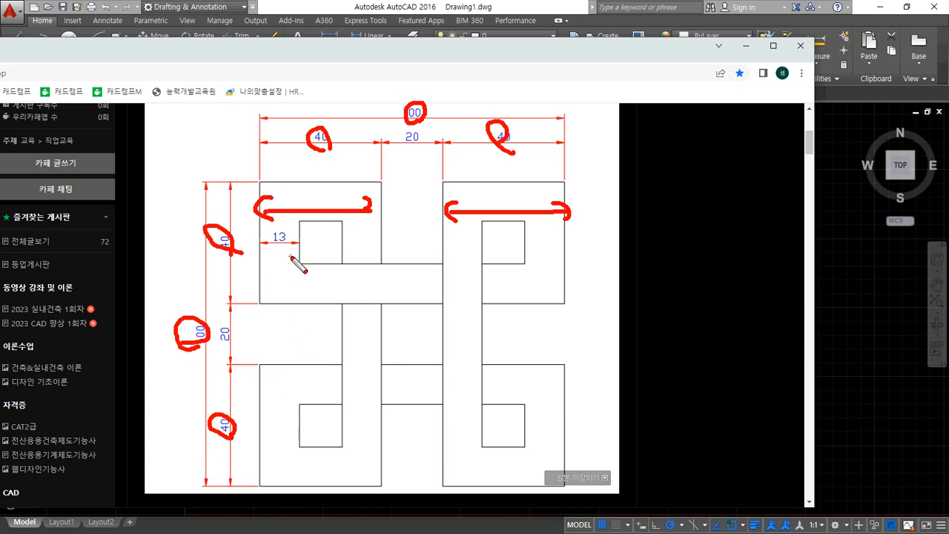
pyautogui.press('e')
pyautogui.moveTo(294, 256)
pyautogui.mouseDown()
pyautogui.moveTo(264, 238)
pyautogui.moveTo(296, 241)
pyautogui.moveTo(296, 257)
pyautogui.mouseUp()
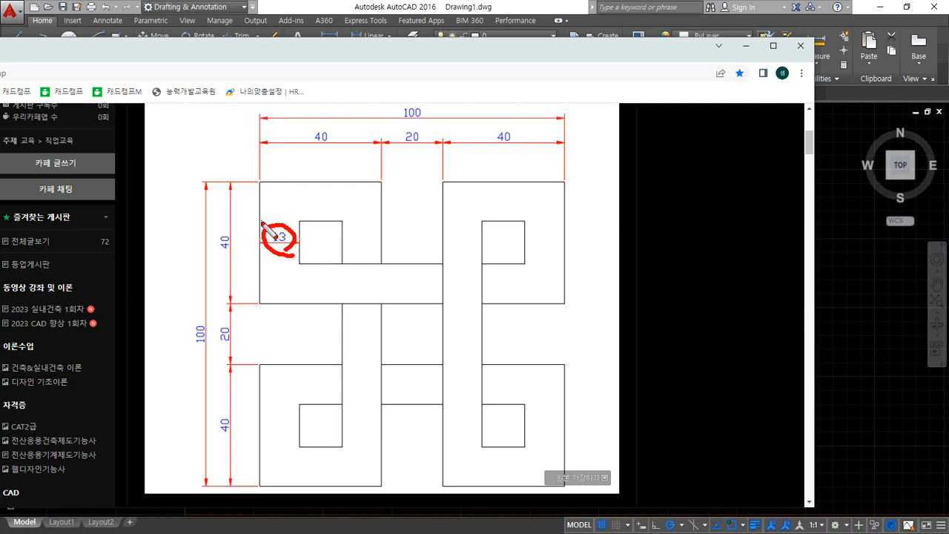
pyautogui.moveTo(349, 50); pyautogui.dragTo(0, 71)
pyautogui.click(94, 285)
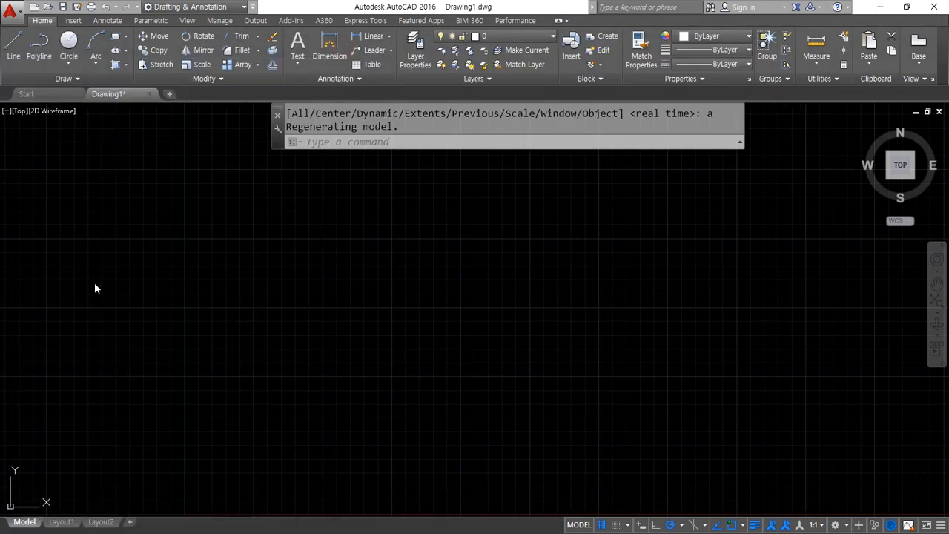
# Draw a vertical line downward and a horizontal line to the right from its lower end, forming an L-shaped corner
pyautogui.write('l')
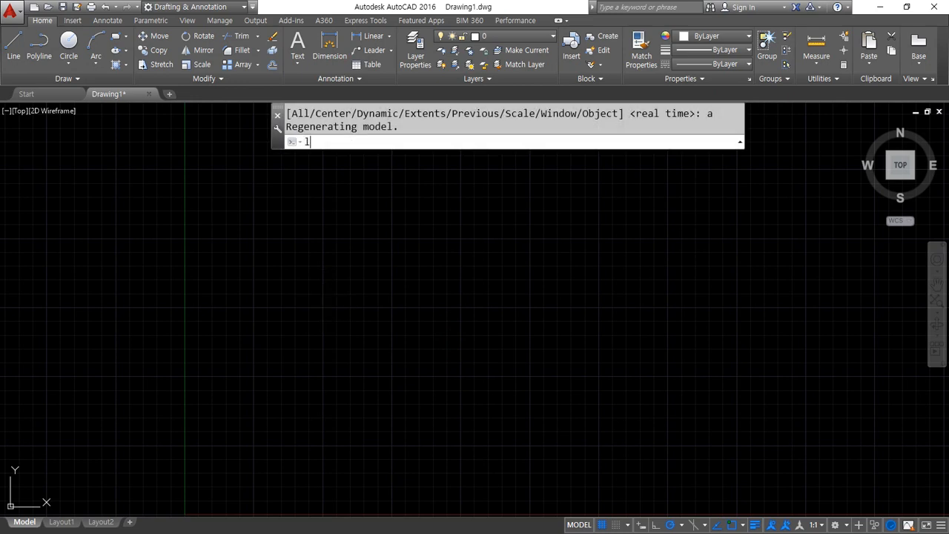
pyautogui.press('Return')
pyautogui.click(261, 173)
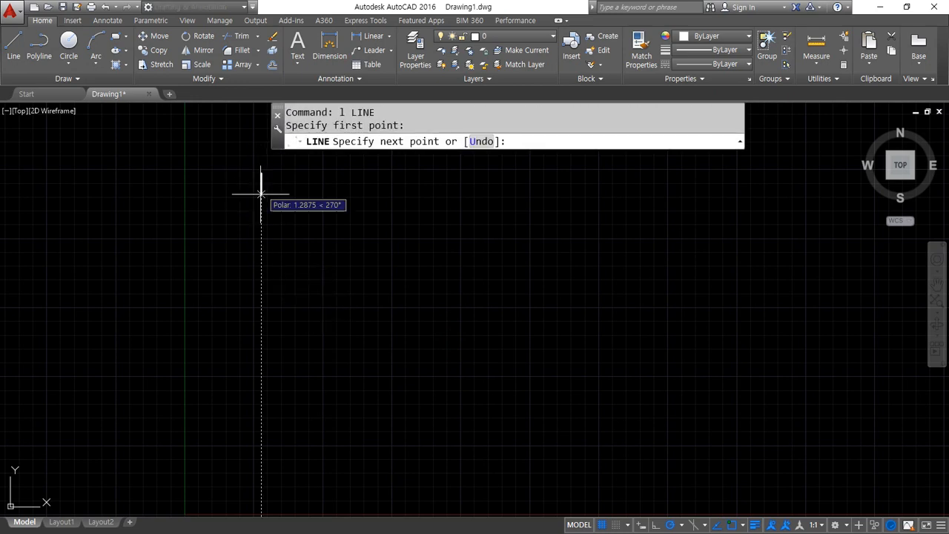
pyautogui.click(261, 396)
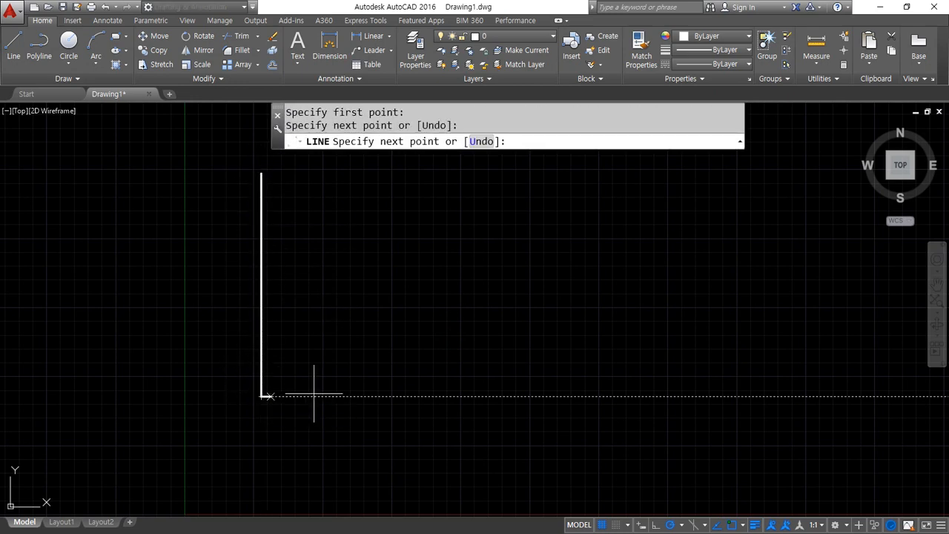
pyautogui.click(539, 396)
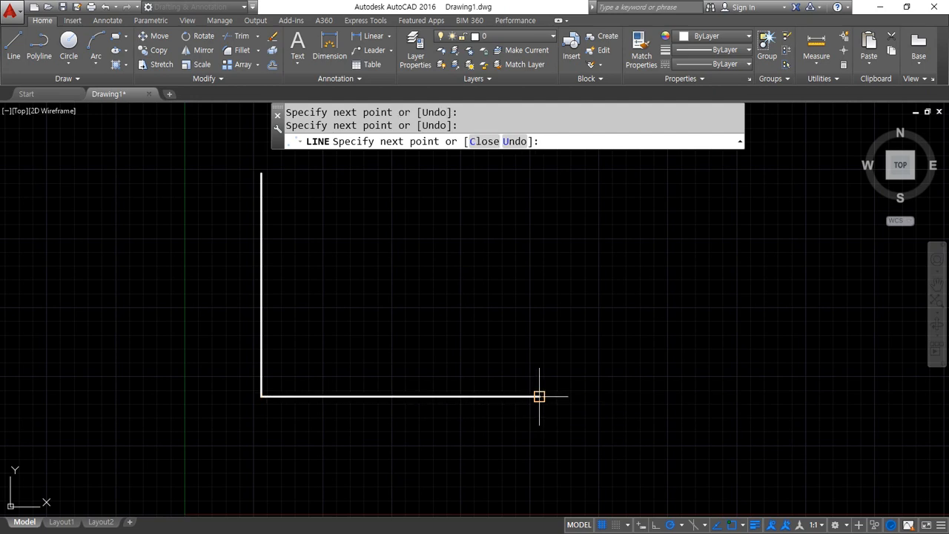
pyautogui.press('Return')
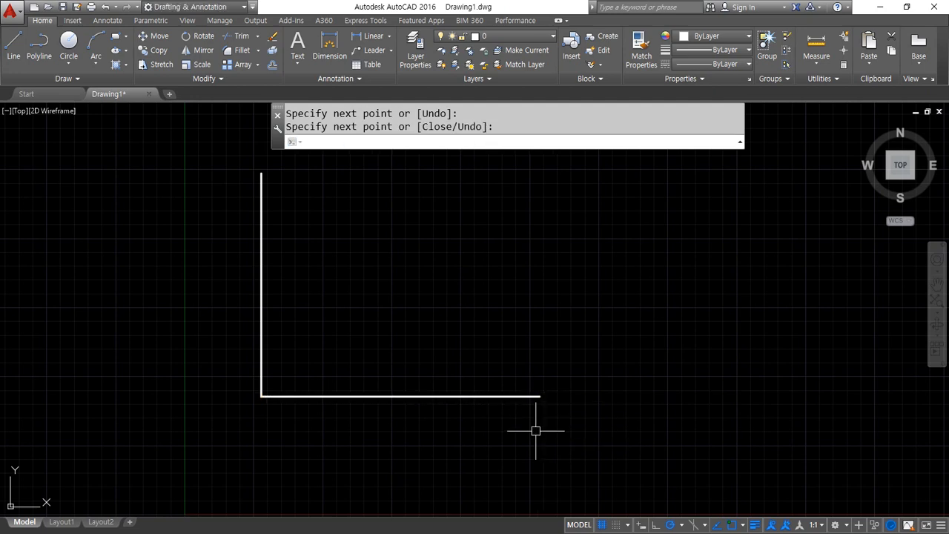
# Offset the vertical line 100 to the right and the horizontal line 100 upward to outline a square
pyautogui.write('o')
pyautogui.press('Return')
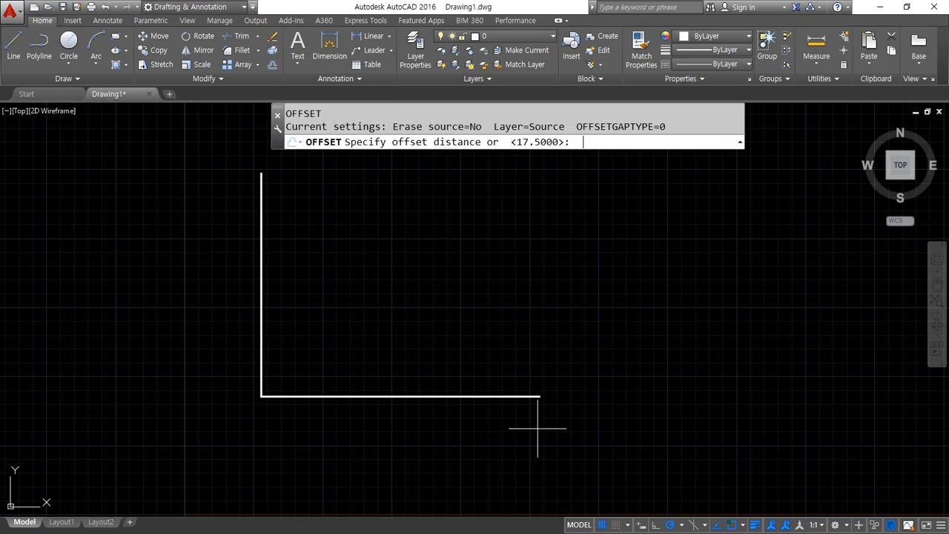
pyautogui.write('100')
pyautogui.press('Return')
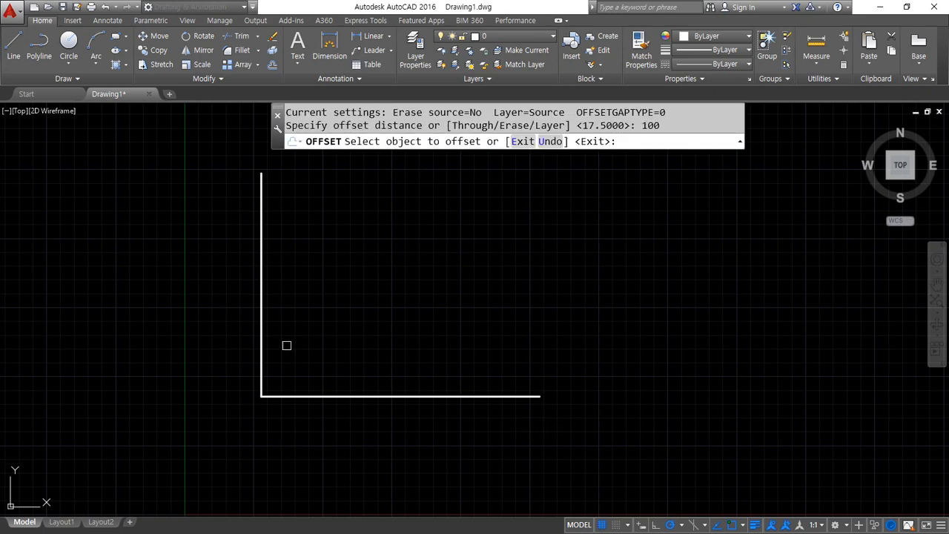
pyautogui.click(261, 311)
pyautogui.click(356, 319)
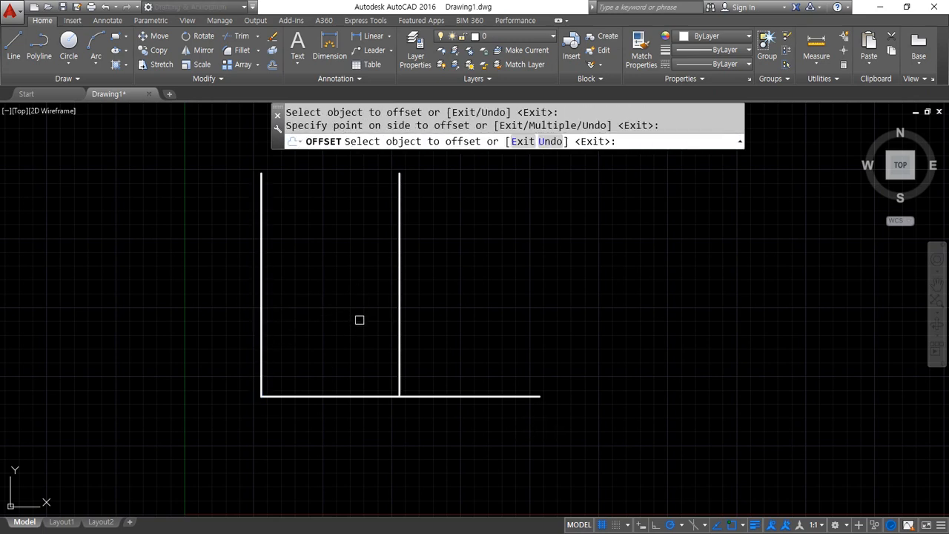
pyautogui.click(341, 396)
pyautogui.click(334, 322)
pyautogui.press('Return')
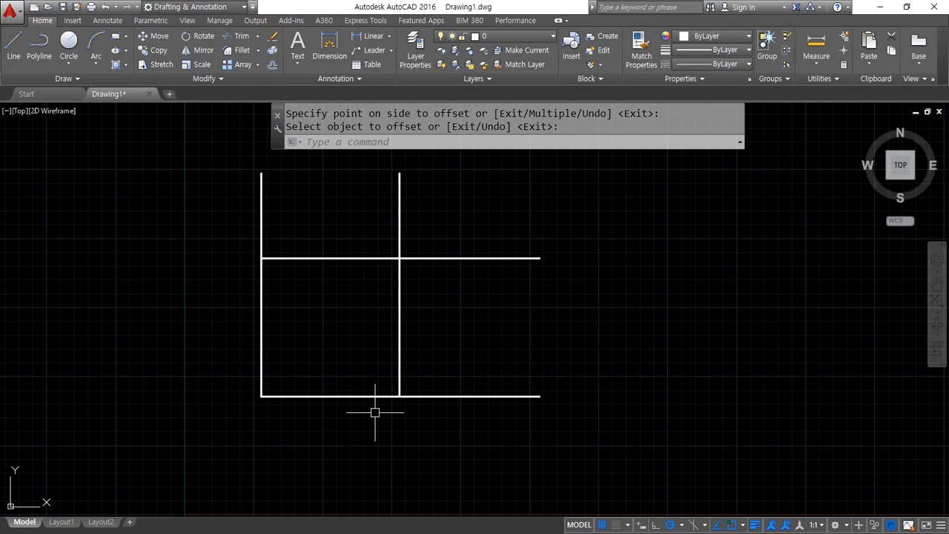
# With all objects as cutting edges, trim the four line ends projecting beyond the square using a fence across them
pyautogui.write('tr')
pyautogui.press('Return')
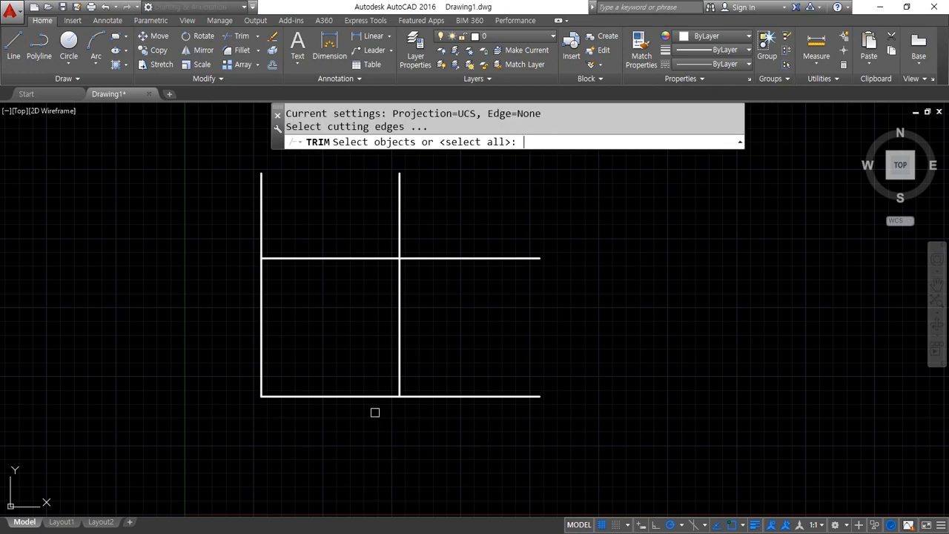
pyautogui.press('Return')
pyautogui.write('f')
pyautogui.press('Return')
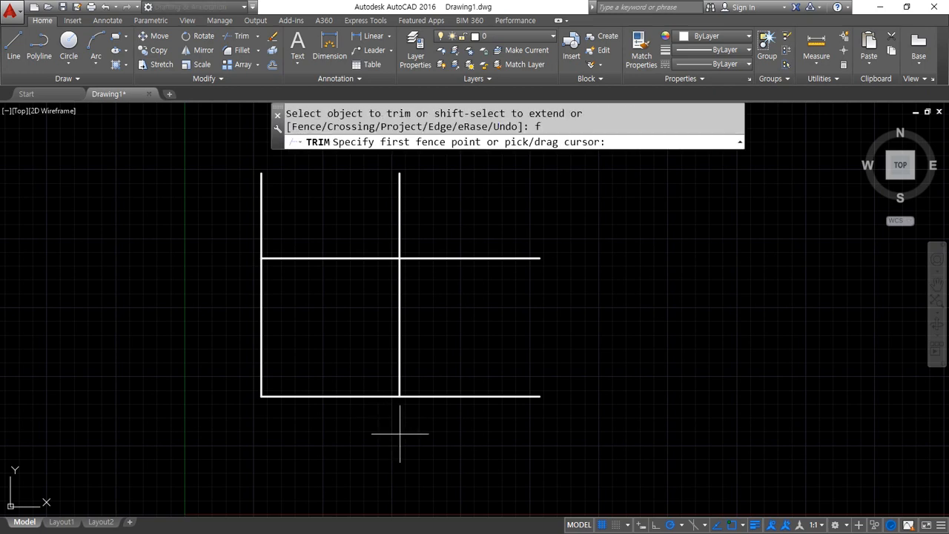
pyautogui.click(454, 428)
pyautogui.click(456, 233)
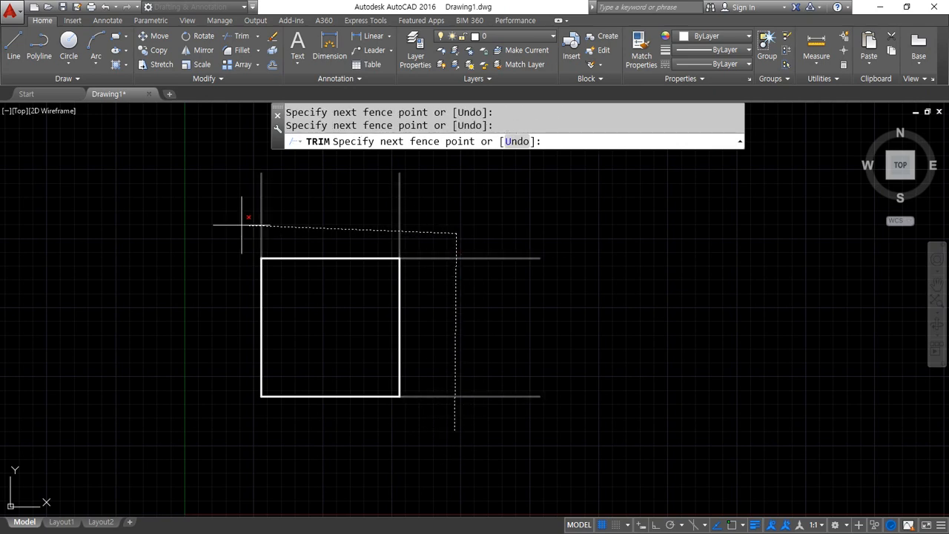
pyautogui.click(196, 220)
pyautogui.press('Return')
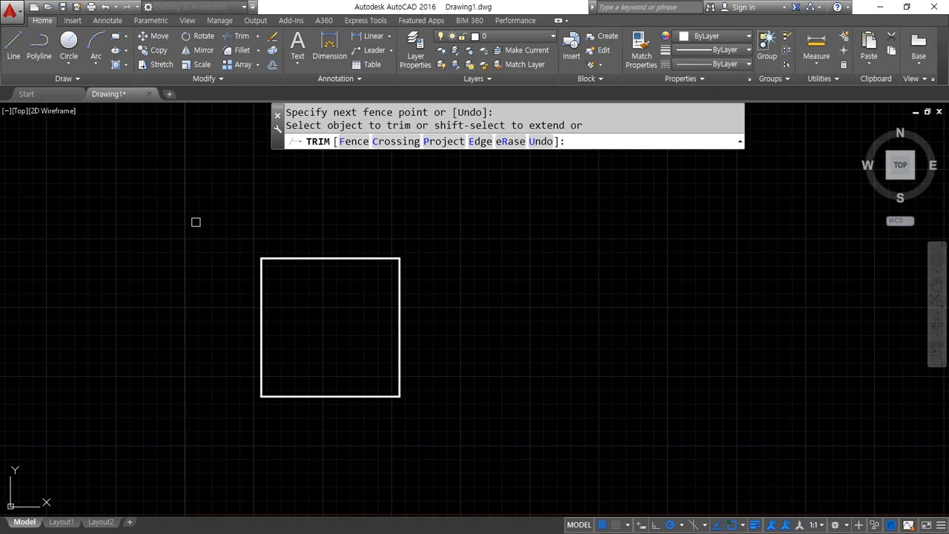
pyautogui.press('Escape')
# Offset the square's left and right sides 40 inward
pyautogui.scroll(2, 133, 322)
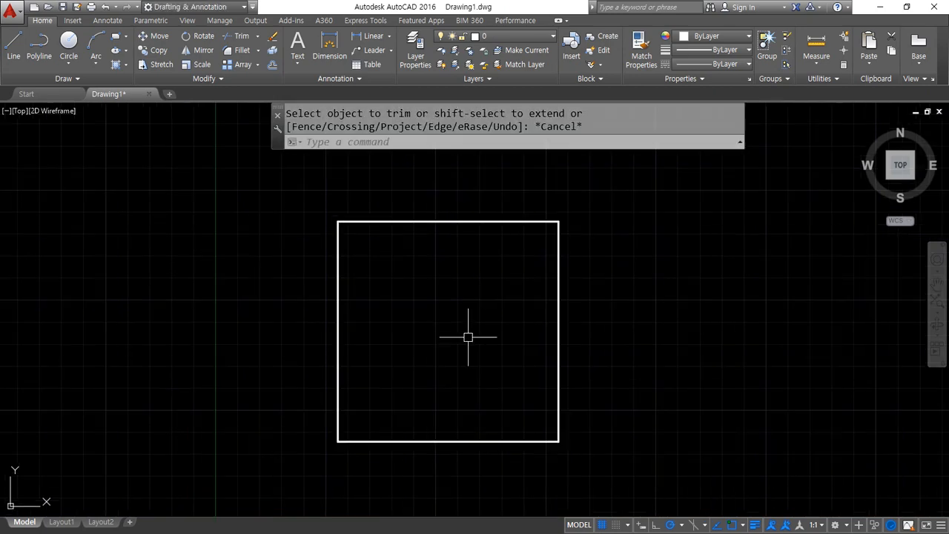
pyautogui.write('o')
pyautogui.press('Return')
pyautogui.write('40')
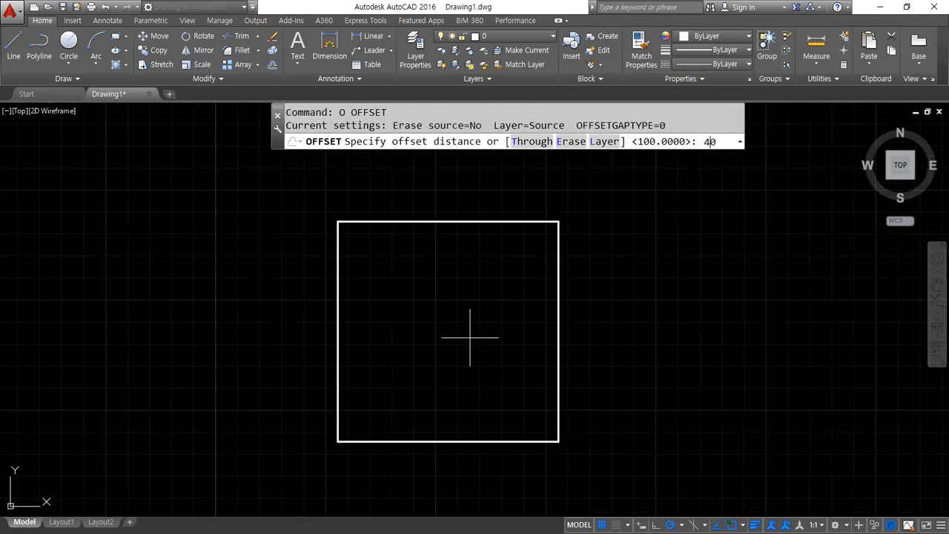
pyautogui.press('Return')
pyautogui.click(337, 294)
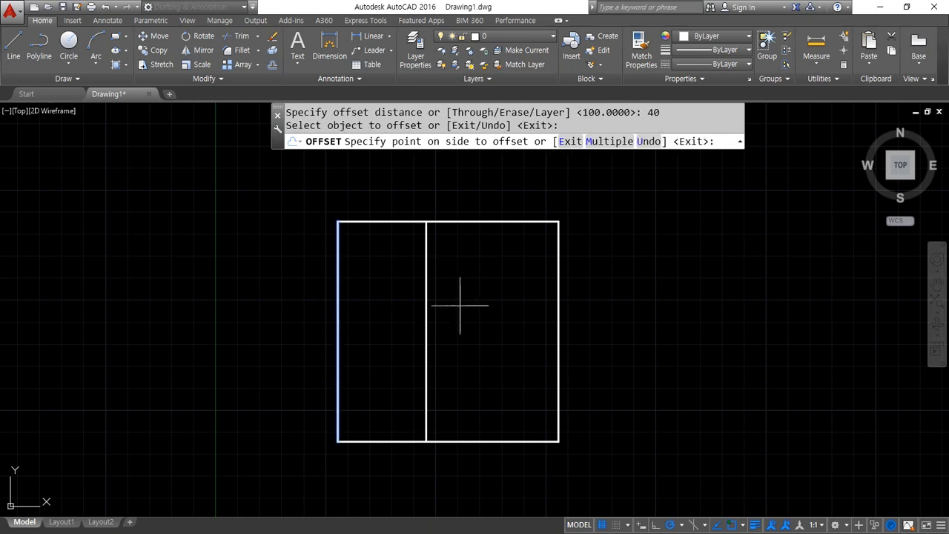
pyautogui.click(461, 308)
pyautogui.click(557, 297)
pyautogui.click(486, 290)
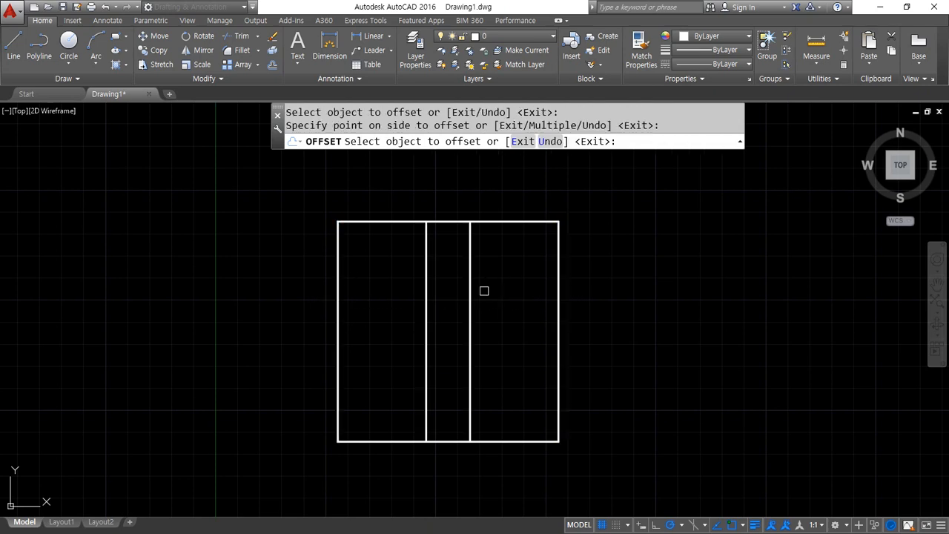
# Offset the square's upper and lower sides inward by the same distance of 40
pyautogui.click(500, 221)
pyautogui.click(511, 354)
pyautogui.click(514, 440)
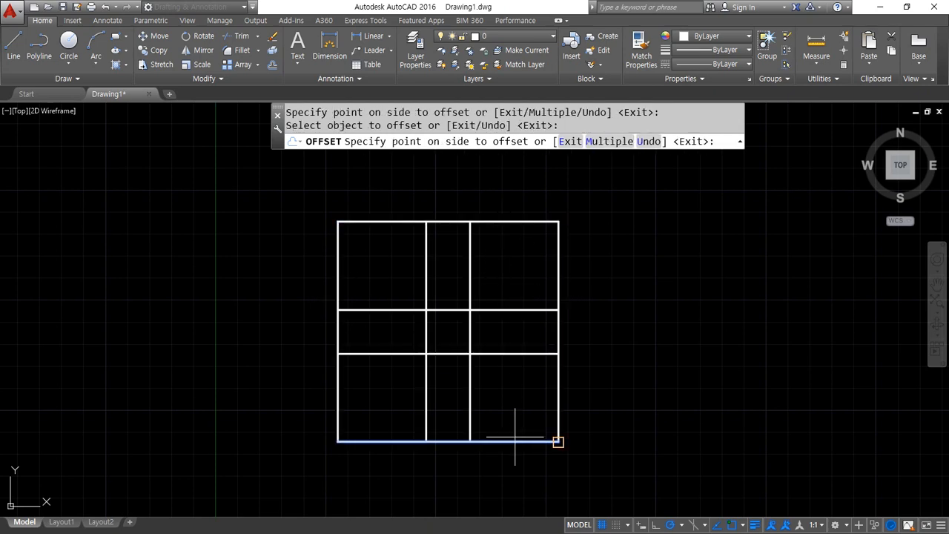
pyautogui.click(520, 361)
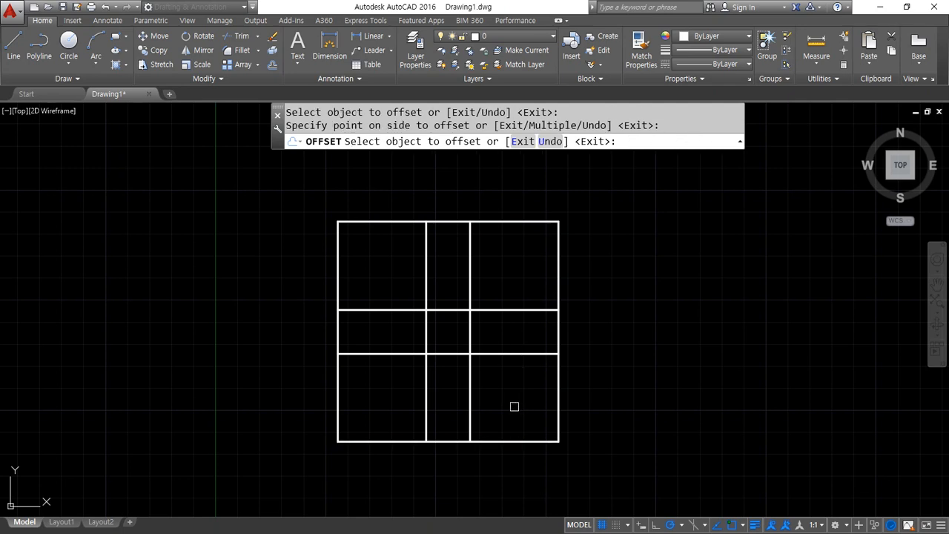
pyautogui.press('Return')
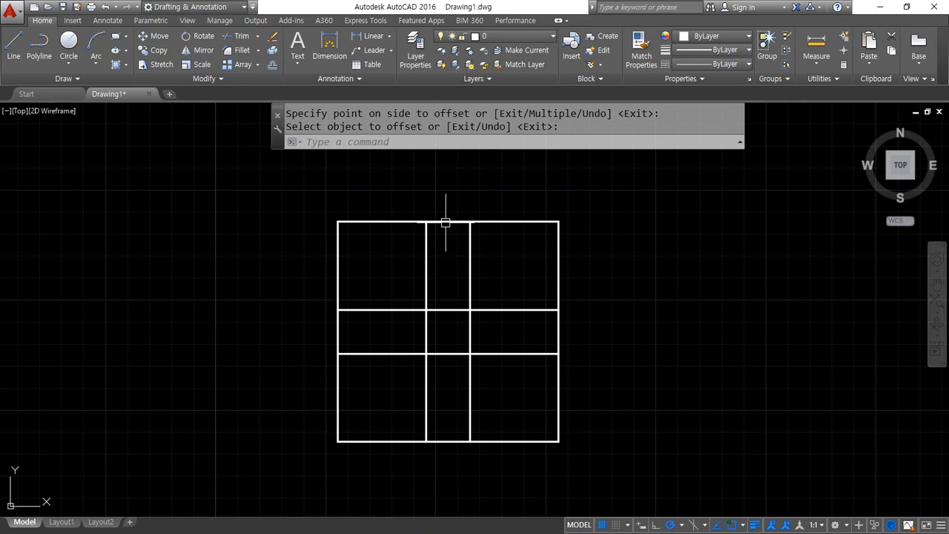
pyautogui.moveTo(463, 235)
pyautogui.mouseDown()
pyautogui.moveTo(413, 227)
pyautogui.moveTo(475, 222)
pyautogui.moveTo(467, 234)
pyautogui.mouseUp()
pyautogui.moveTo(342, 357)
pyautogui.mouseDown()
pyautogui.moveTo(320, 337)
pyautogui.moveTo(356, 331)
pyautogui.moveTo(343, 358)
pyautogui.mouseUp()
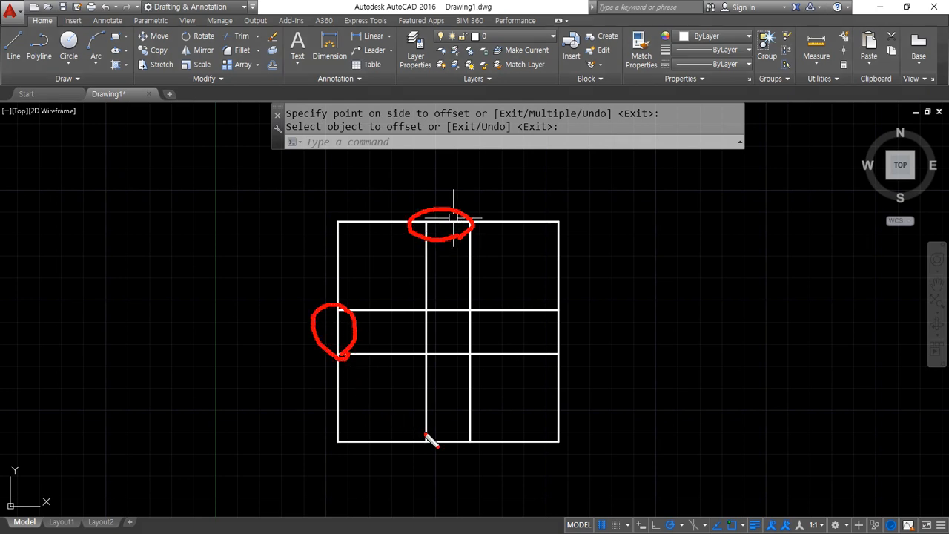
pyautogui.moveTo(489, 455)
pyautogui.mouseDown()
pyautogui.moveTo(402, 447)
pyautogui.moveTo(500, 452)
pyautogui.mouseUp()
pyautogui.moveTo(560, 366); pyautogui.dragTo(572, 302)
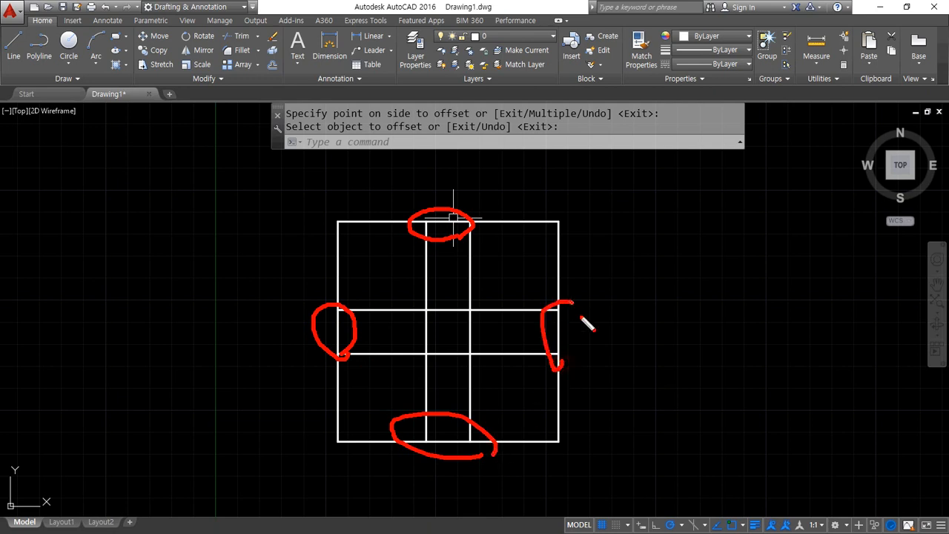
pyautogui.press('Escape')
# Trim the middle segment out of each of the large square's four sides, using all objects as cutting edges
pyautogui.write('tr')
pyautogui.press('Return')
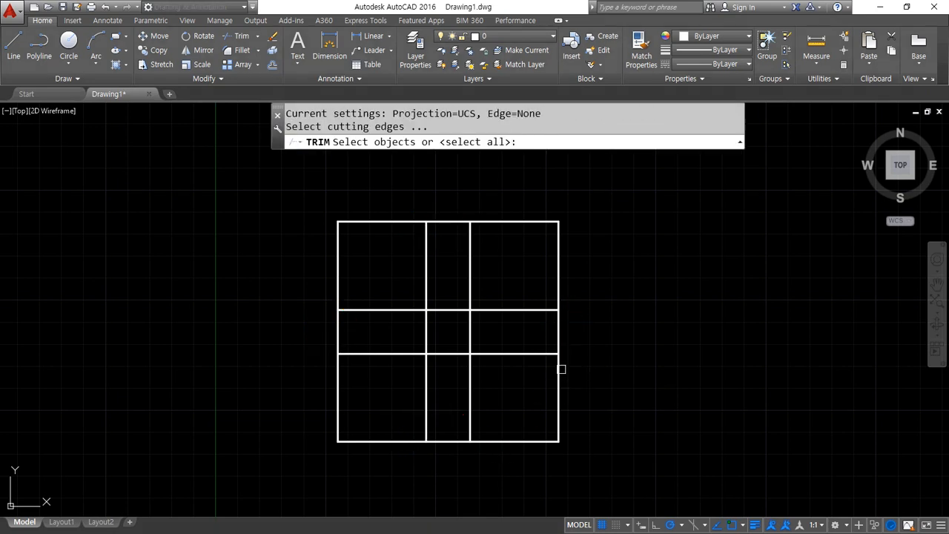
pyautogui.press('Return')
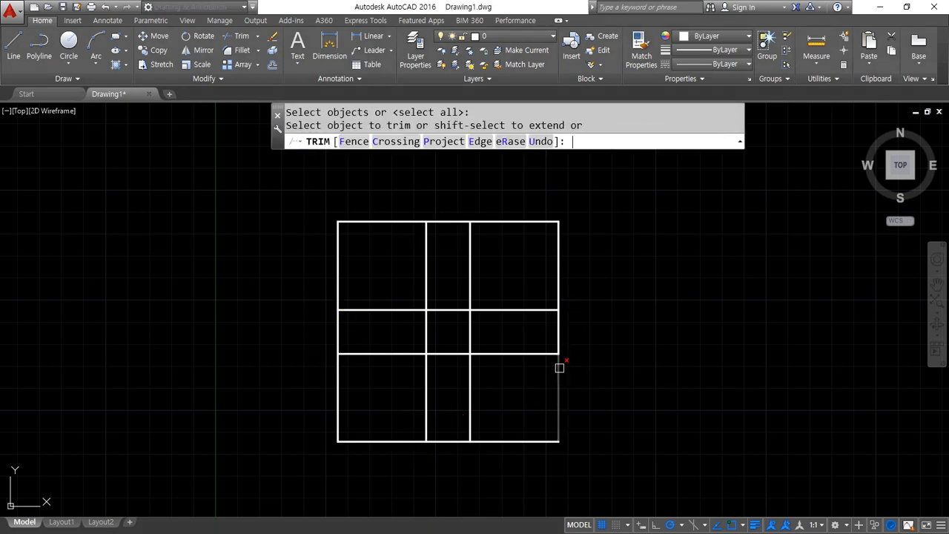
pyautogui.click(557, 333)
pyautogui.click(447, 223)
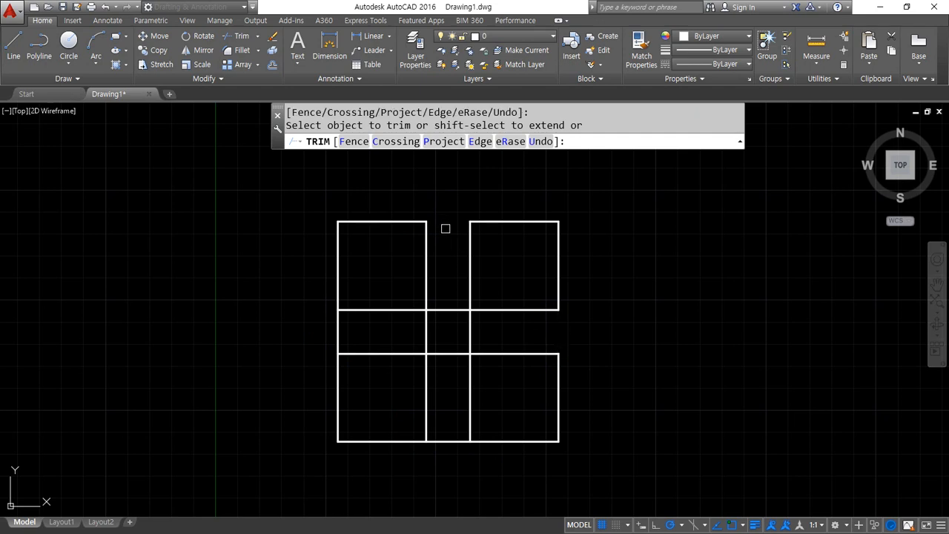
pyautogui.click(336, 323)
pyautogui.click(454, 438)
pyautogui.press('Return')
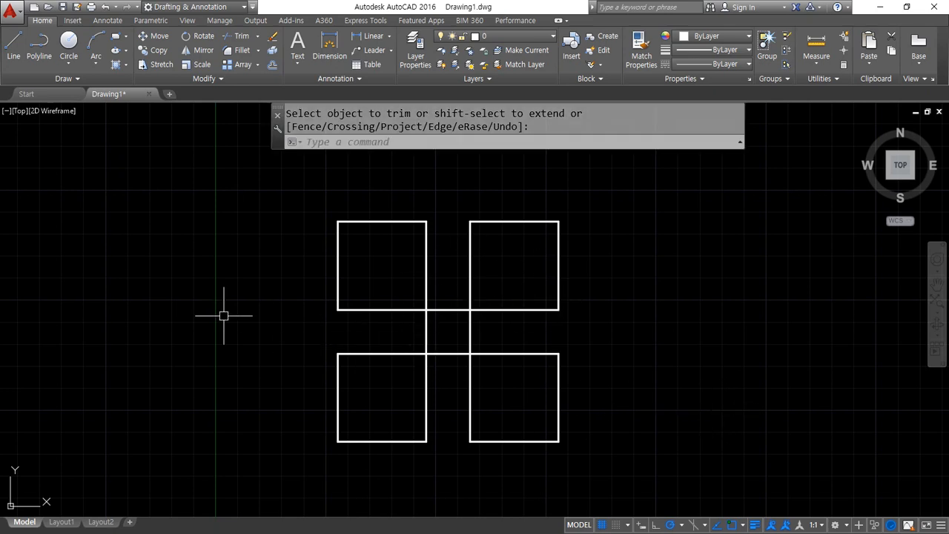
# Offset all four sides of the upper-left corner square 13 inward
pyautogui.write('o')
pyautogui.press('Return')
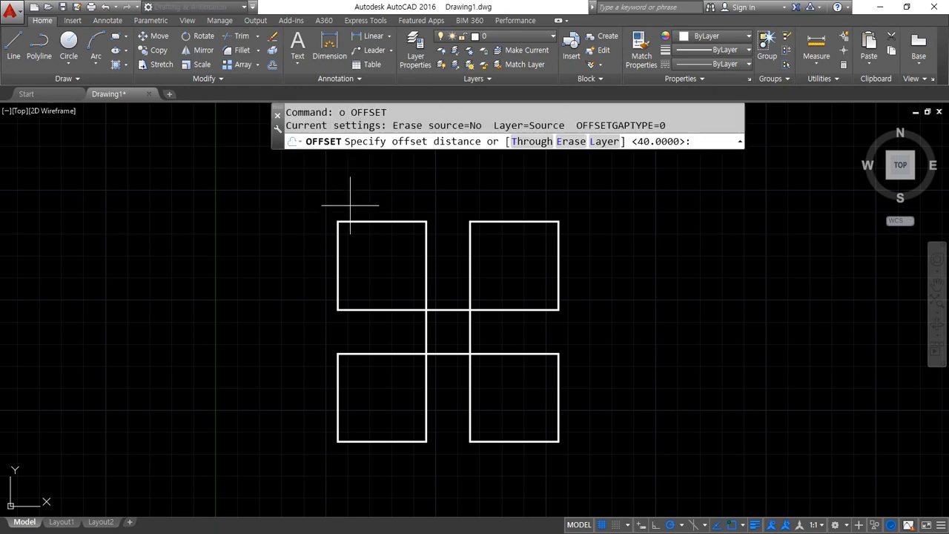
pyautogui.write('13')
pyautogui.press('Return')
pyautogui.click(367, 221)
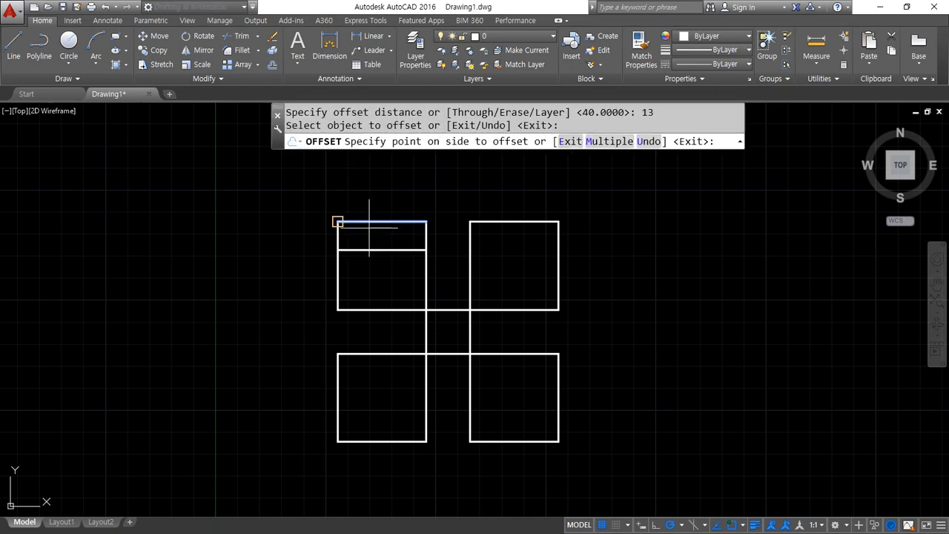
pyautogui.click(371, 276)
pyautogui.click(337, 285)
pyautogui.click(407, 286)
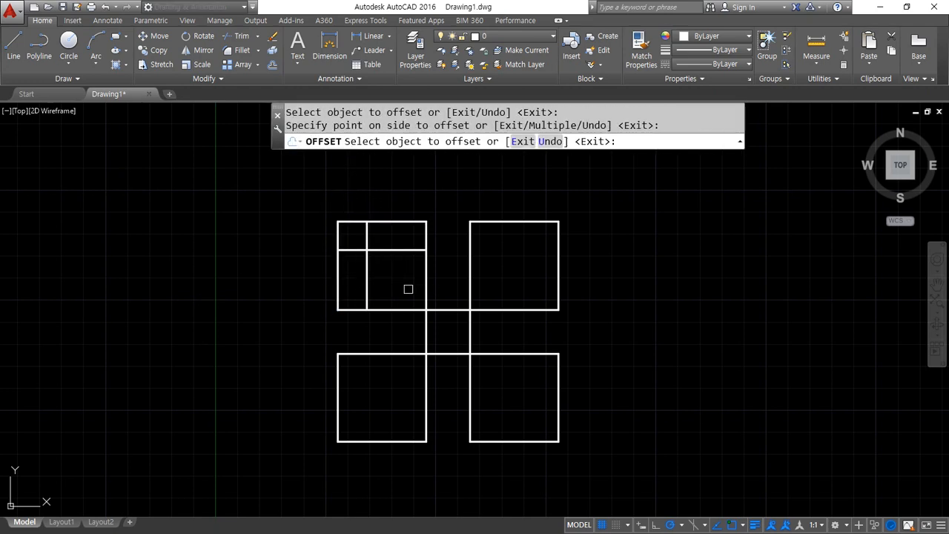
pyautogui.click(338, 309)
pyautogui.click(400, 280)
pyautogui.click(422, 270)
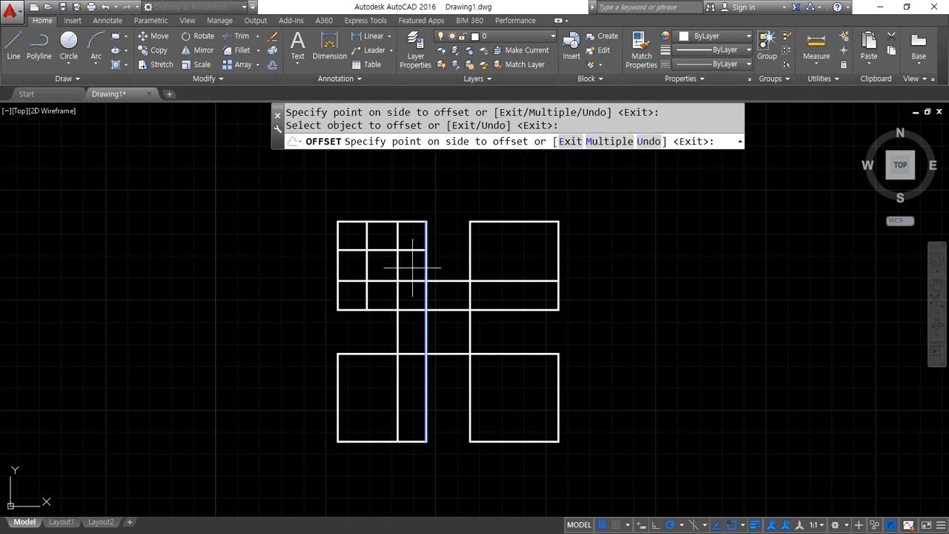
pyautogui.click(365, 327)
# Offset the upper, left and lower sides of the lower-left corner square 13 inward
pyautogui.click(362, 355)
pyautogui.click(362, 391)
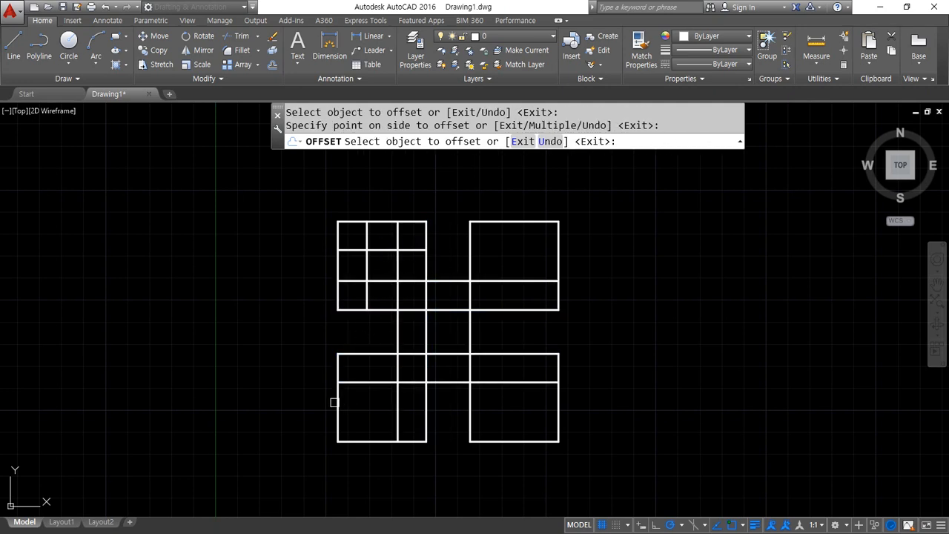
pyautogui.click(337, 402)
pyautogui.click(380, 427)
pyautogui.click(381, 440)
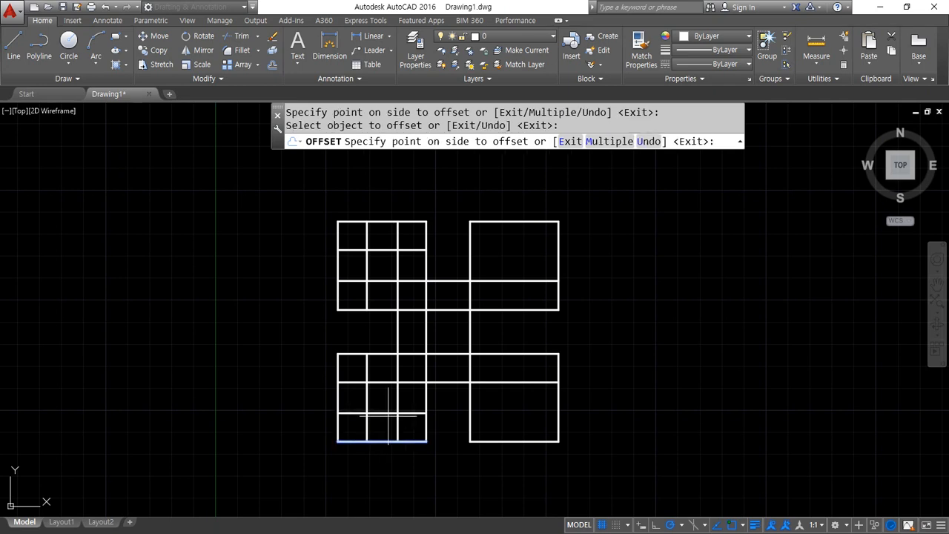
pyautogui.click(387, 406)
# Offset the left, lower and right sides of the lower-right corner square 13 inward
pyautogui.click(470, 401)
pyautogui.click(512, 419)
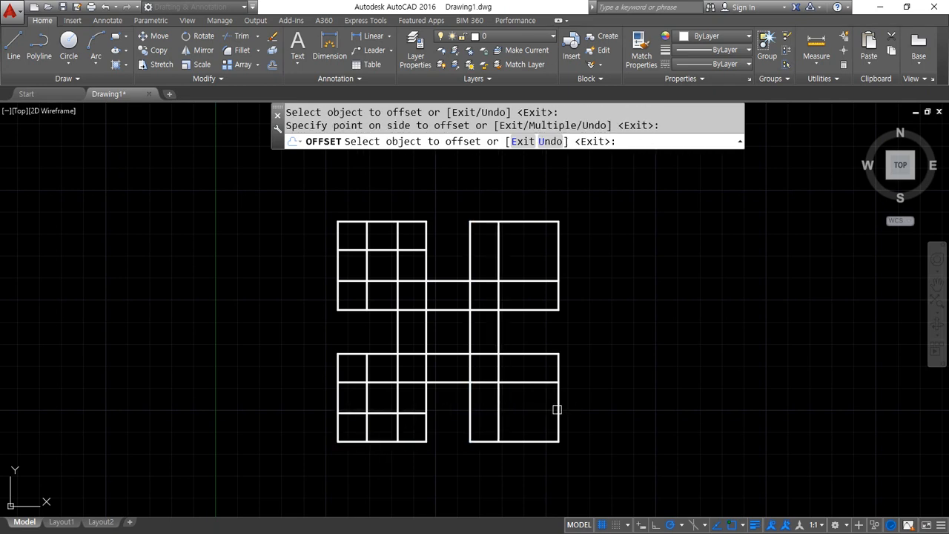
pyautogui.click(522, 442)
pyautogui.click(543, 408)
pyautogui.click(557, 399)
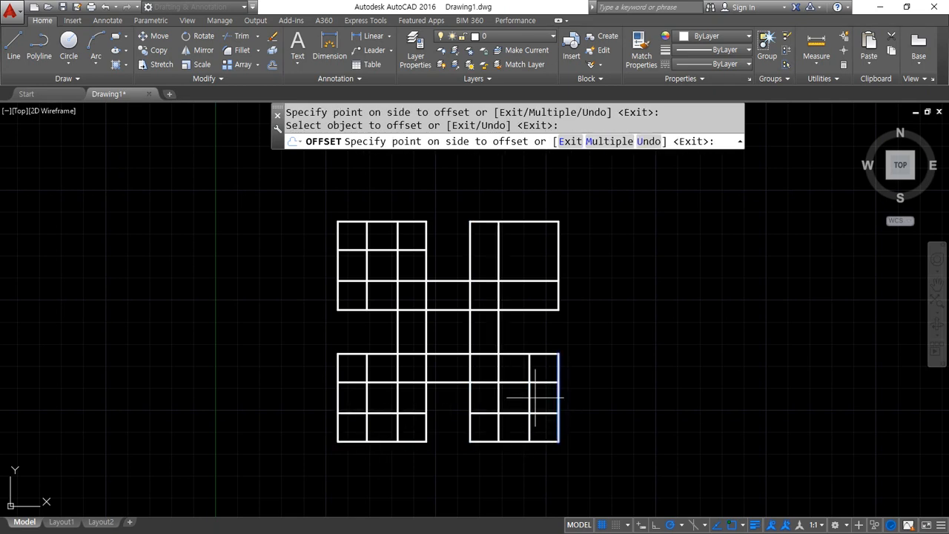
pyautogui.click(523, 396)
# Offset the right and upper sides of the upper-right corner square 13 inward and finish the Offset command
pyautogui.click(558, 257)
pyautogui.click(523, 245)
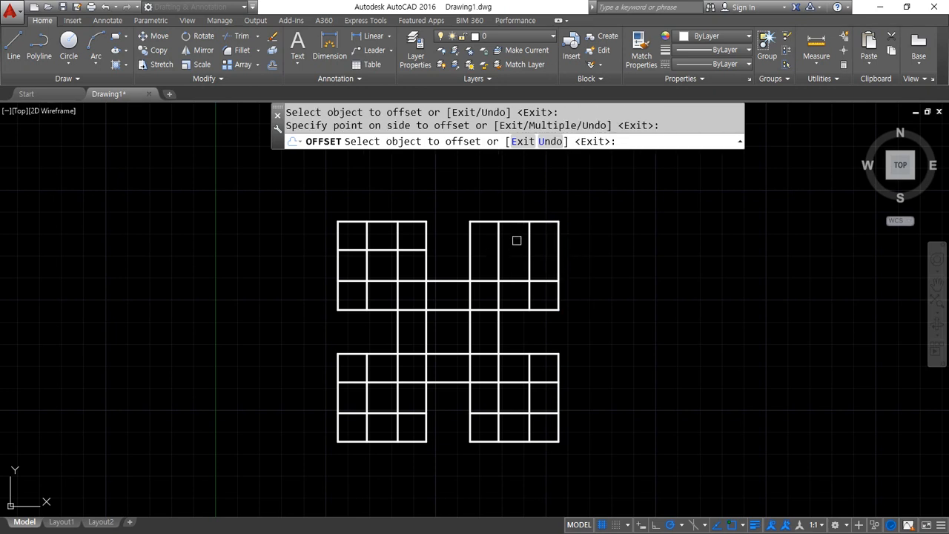
pyautogui.click(513, 221)
pyautogui.click(516, 256)
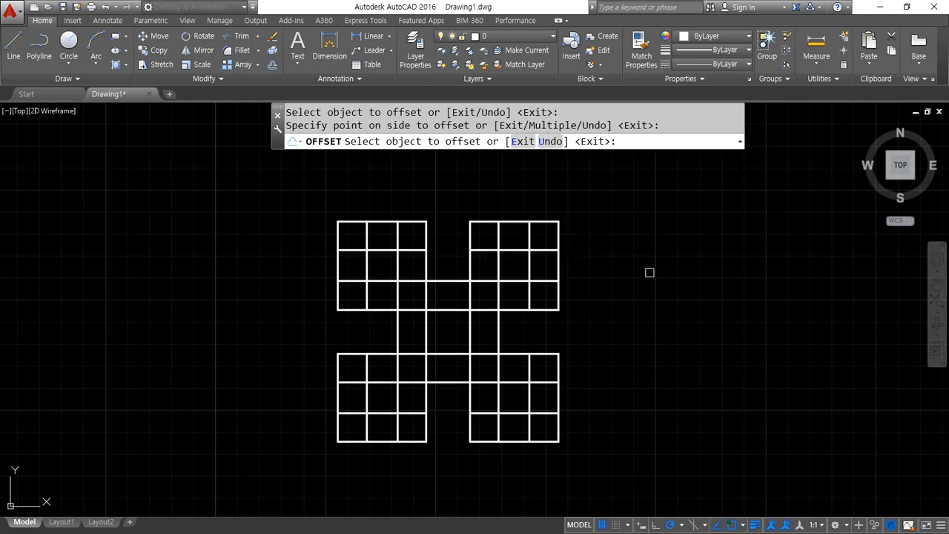
pyautogui.press('Return')
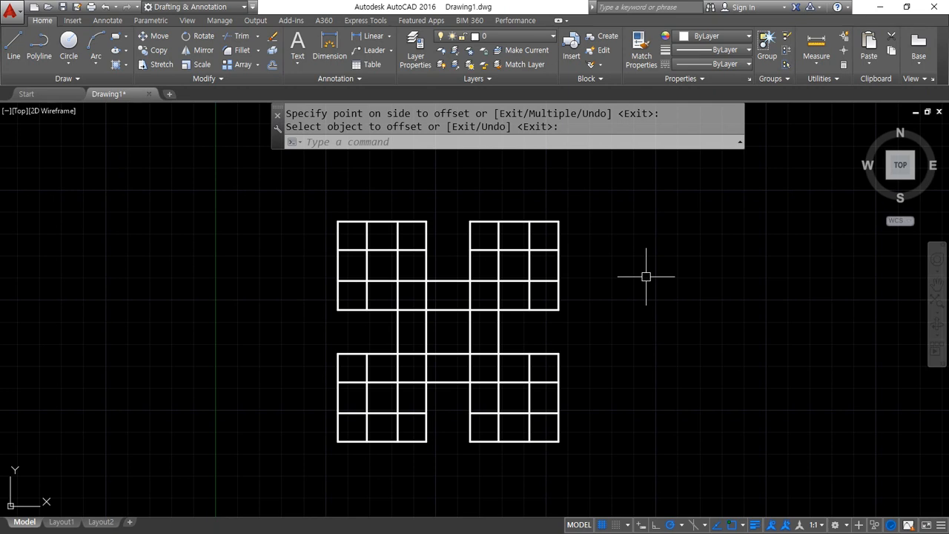
# Fence-trim the crossing lines inside the lower-right square, the right vertical band and the upper-right square, leaving one continuous 13-wide band
pyautogui.write('tr')
pyautogui.press('Return')
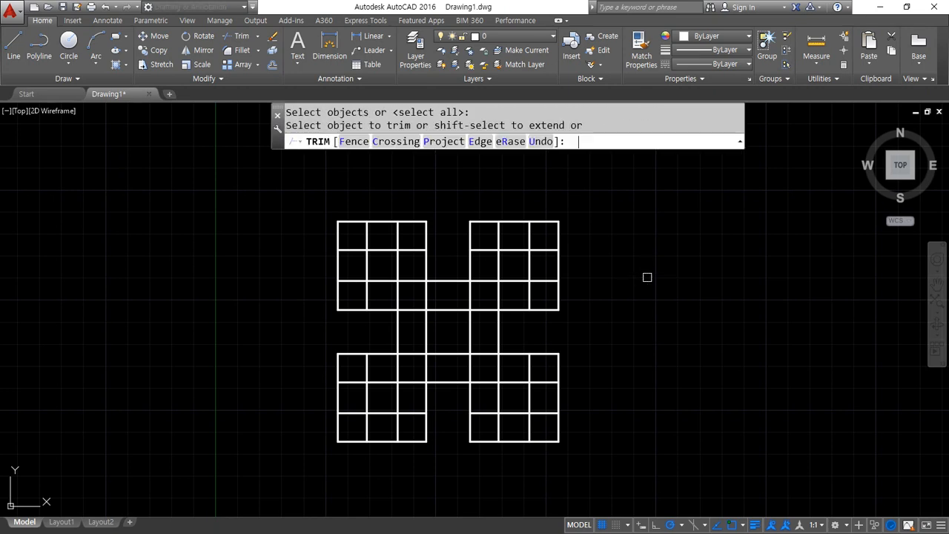
pyautogui.write('f')
pyautogui.press('Return')
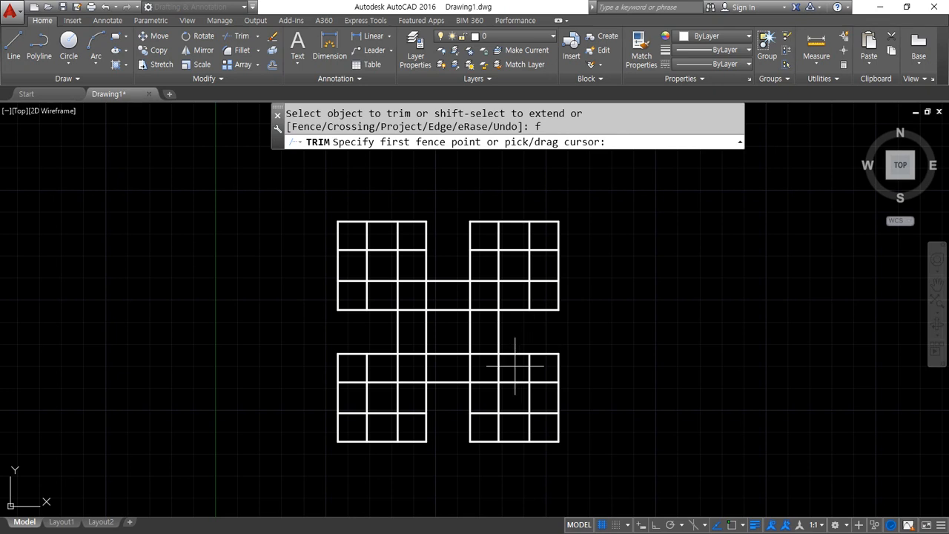
pyautogui.click(552, 358)
pyautogui.click(546, 365)
pyautogui.click(548, 422)
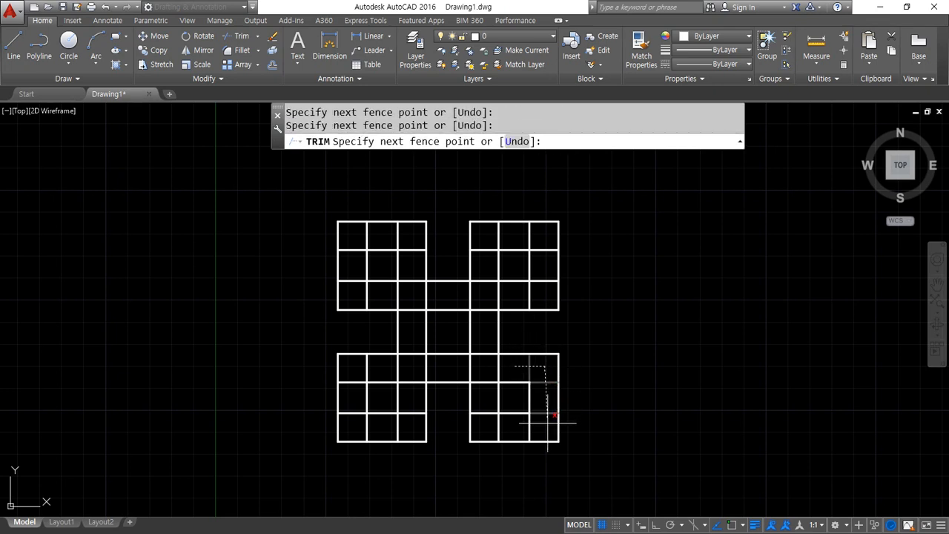
pyautogui.click(489, 424)
pyautogui.click(485, 241)
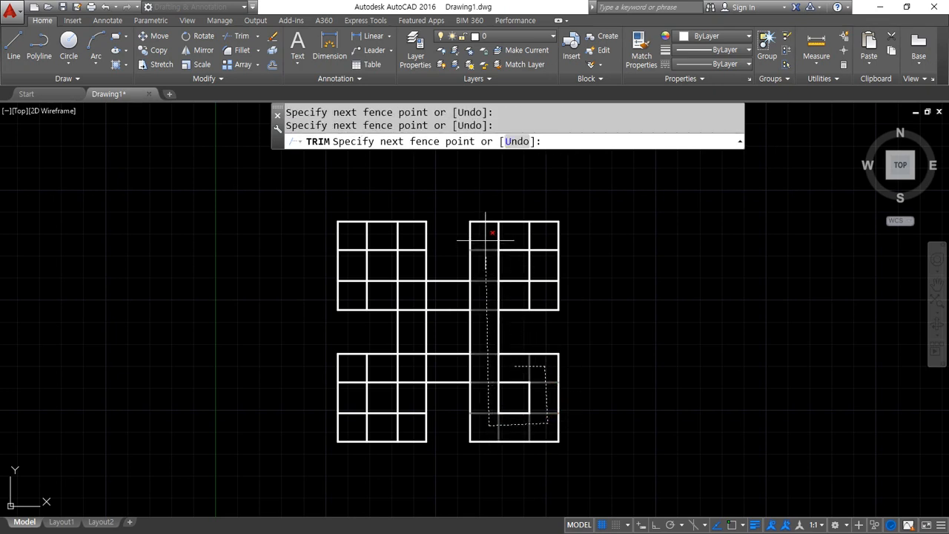
pyautogui.click(543, 238)
pyautogui.click(546, 292)
pyautogui.click(522, 292)
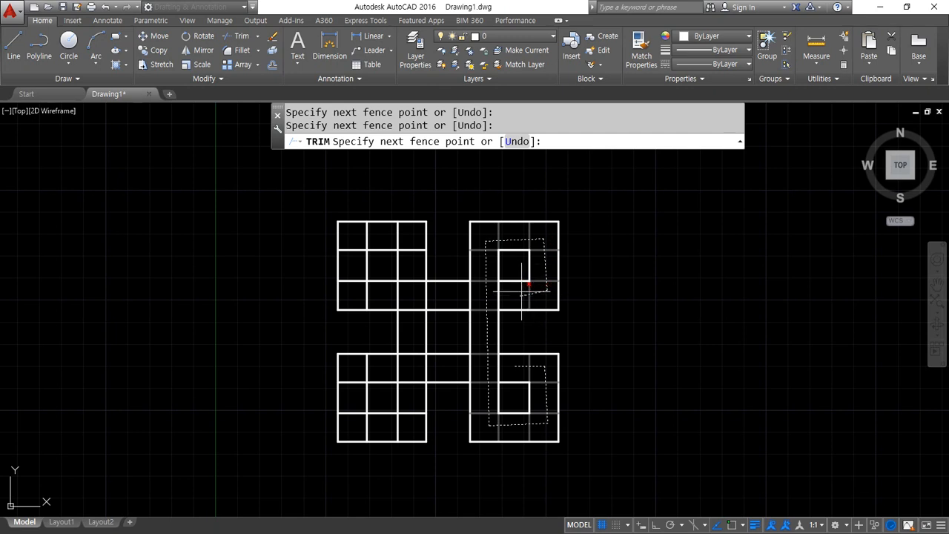
pyautogui.press('Return')
# Trim the lines crossing the upper horizontal band and the band around the upper-left corner square
pyautogui.click(445, 286)
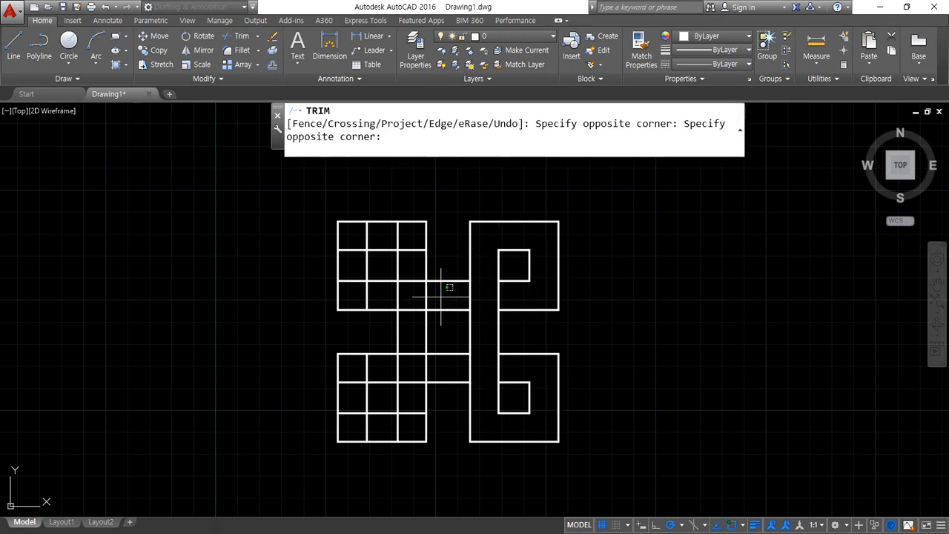
pyautogui.click(345, 290)
pyautogui.click(350, 293)
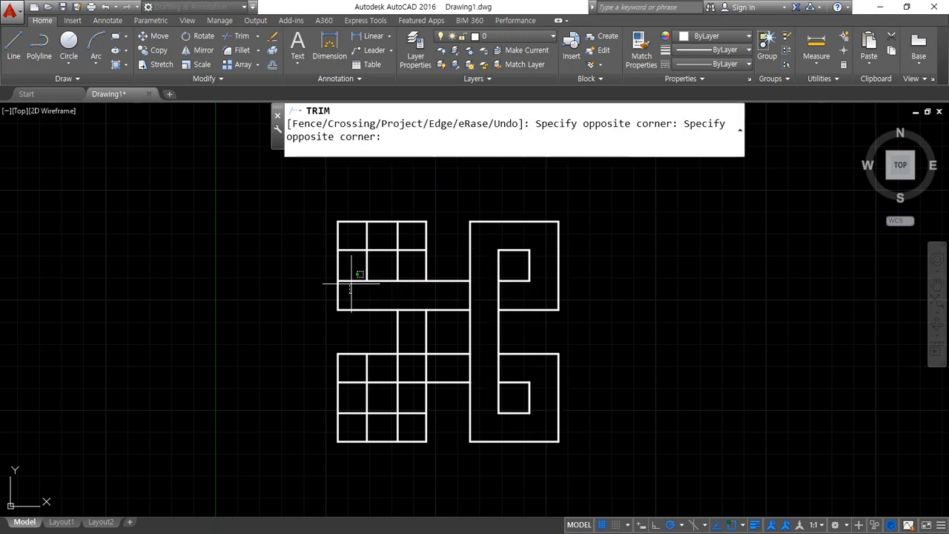
pyautogui.click(351, 242)
pyautogui.click(359, 239)
pyautogui.click(413, 247)
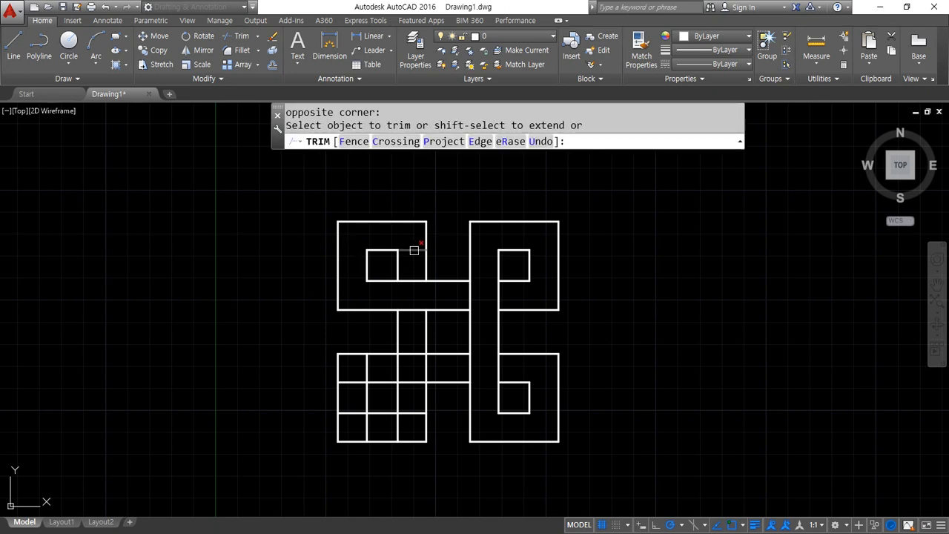
# Trim the horizontal lines crossing the left vertical band within the lower-left corner square
pyautogui.click(417, 354)
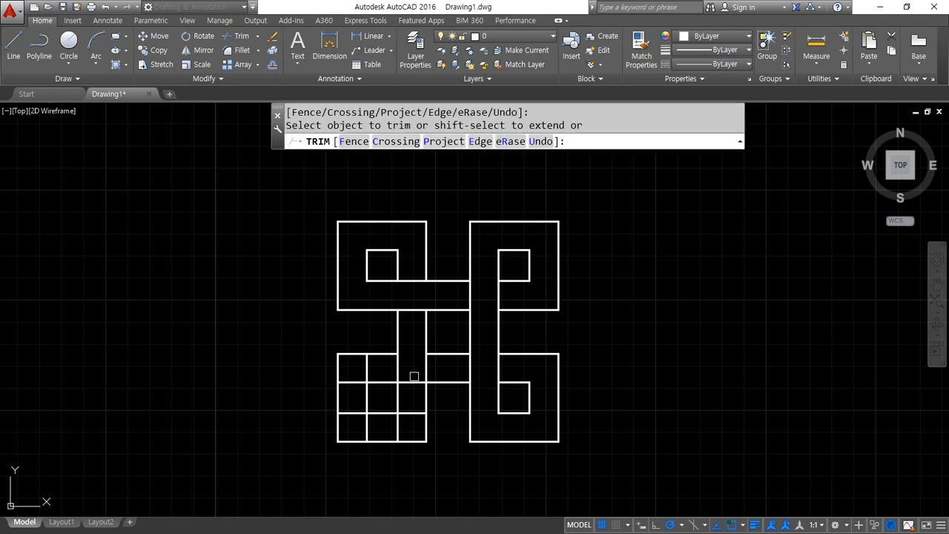
pyautogui.click(414, 376)
pyautogui.click(411, 420)
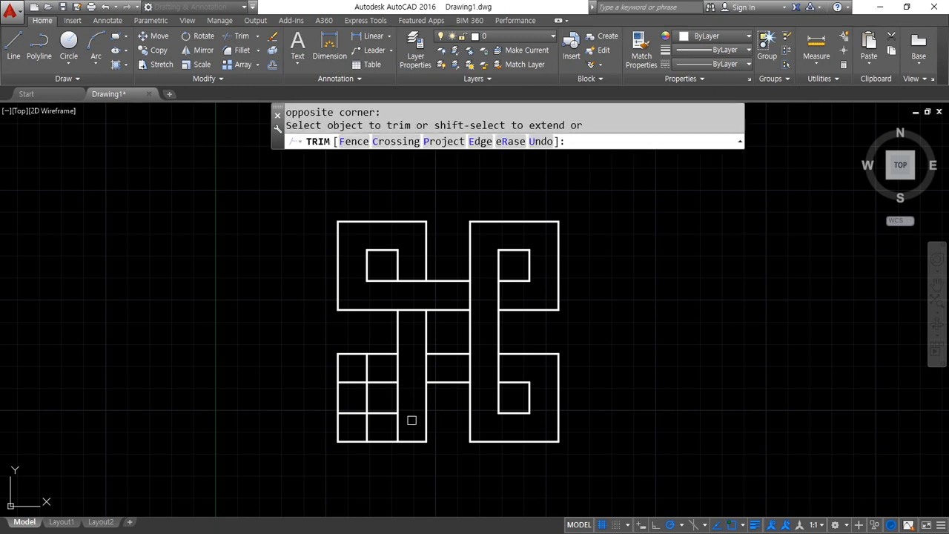
# Fence-trim the remaining crossing lines around the lower-left corner square's inner square and finish the Trim command
pyautogui.write('f')
pyautogui.press('Return')
pyautogui.click(413, 421)
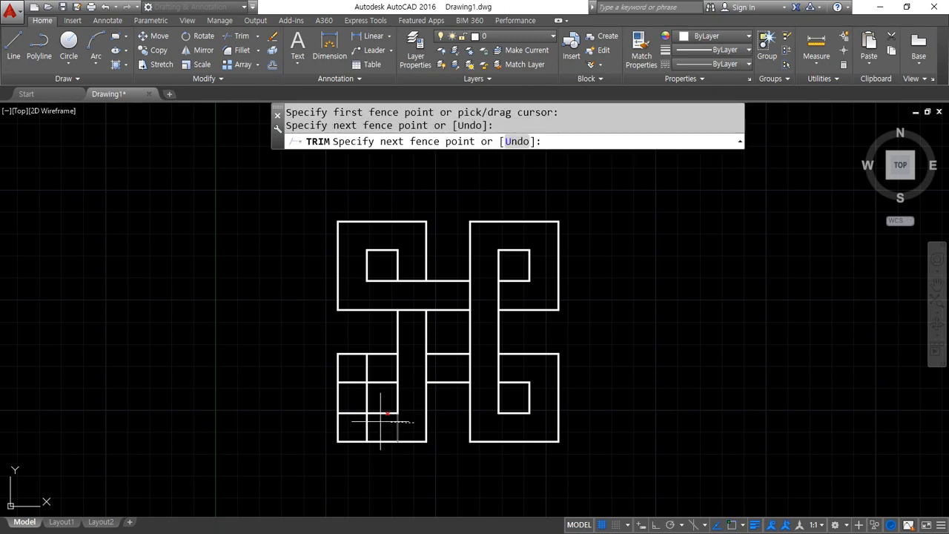
pyautogui.click(355, 420)
pyautogui.click(350, 378)
pyautogui.click(381, 364)
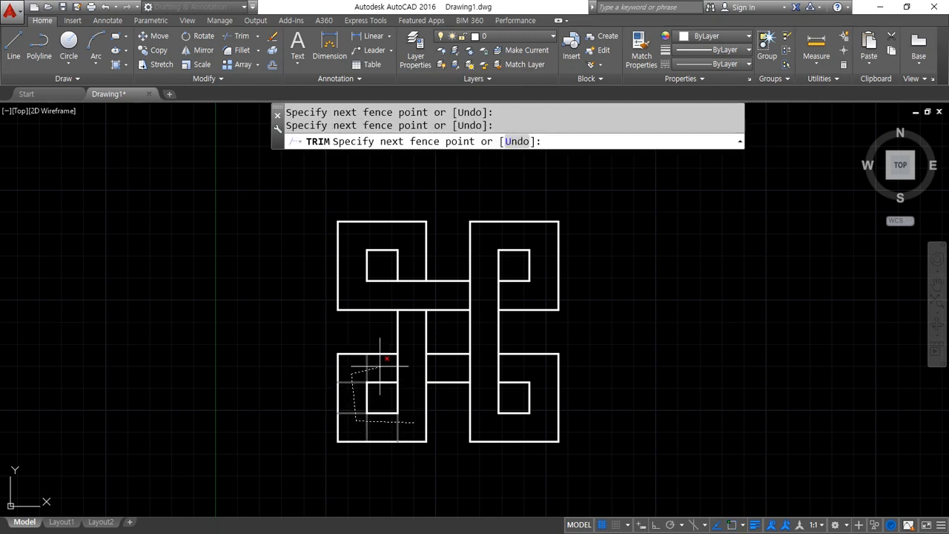
pyautogui.press('Return')
pyautogui.press('Return')
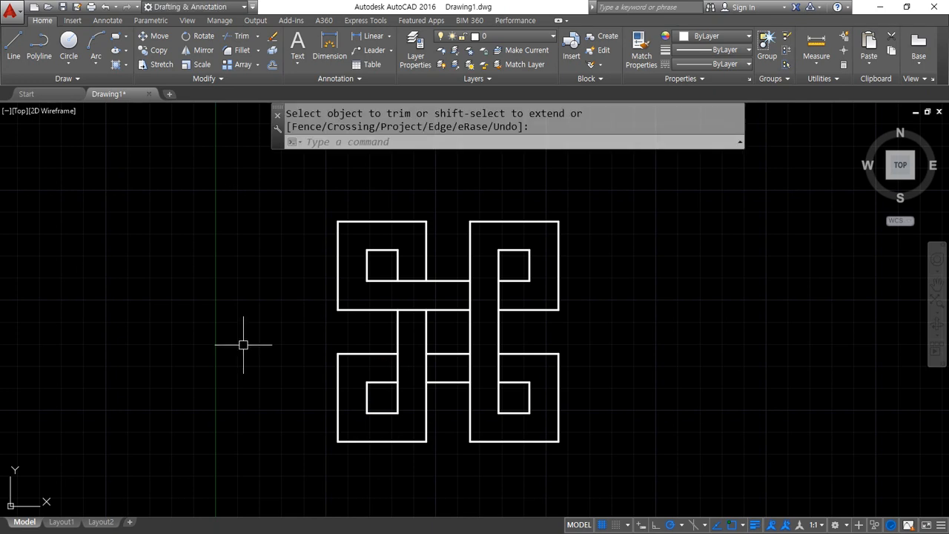
# Consult the next exercise's reference drawing in the browser and erase the finished interlaced squares from the AutoCAD drawing
pyautogui.hotkey('alt', 'Tab')
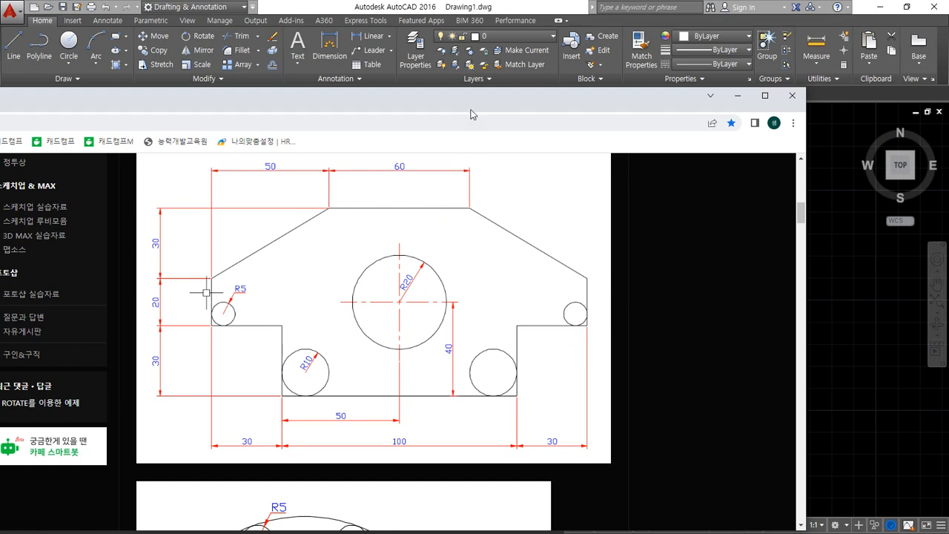
pyautogui.moveTo(446, 98); pyautogui.dragTo(0, 52)
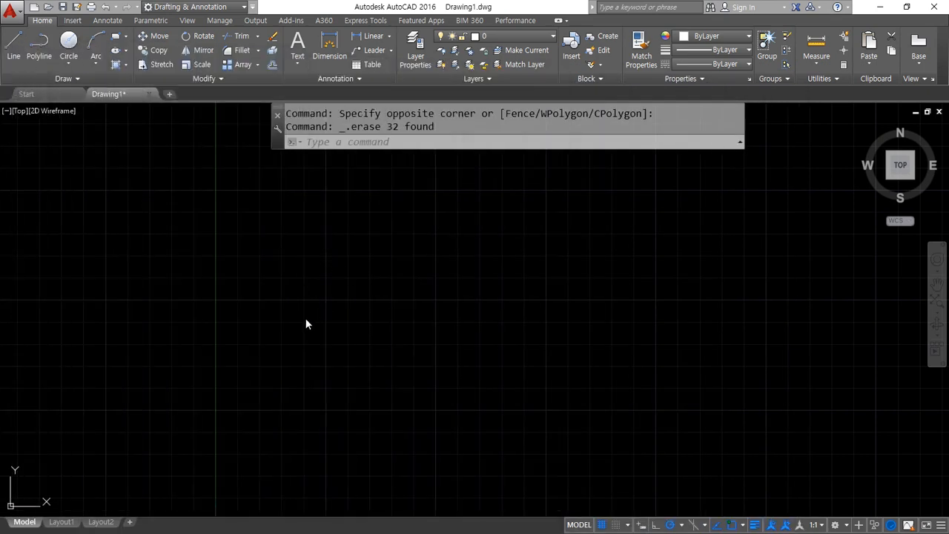
# Start the new outline with Line, drawing its bottom edge 100 long at 0° and a 30 segment at 90°
pyautogui.write('L')
pyautogui.press('Return')
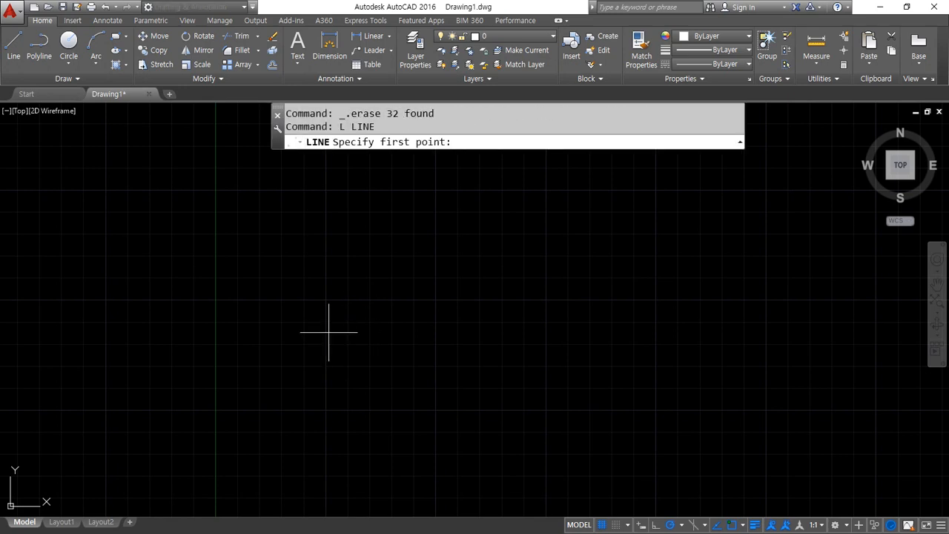
pyautogui.click(377, 364)
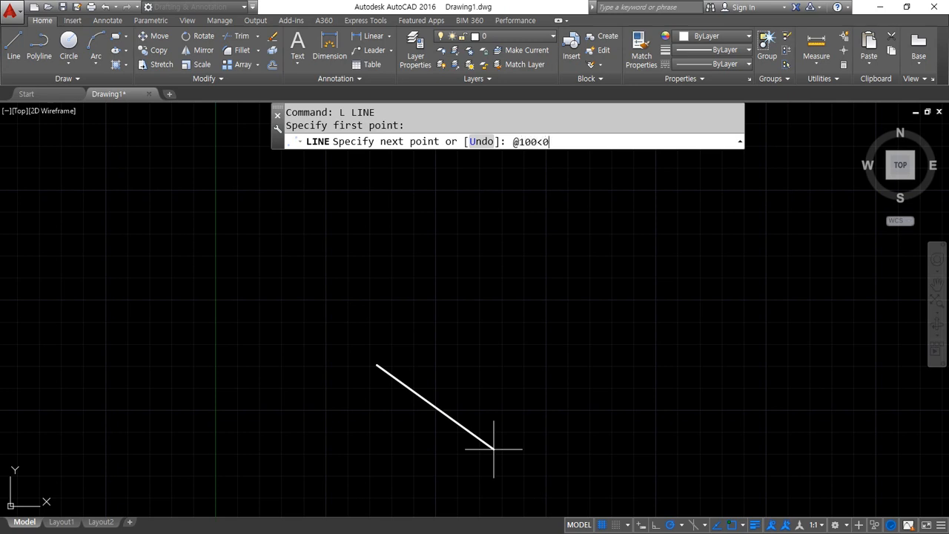
pyautogui.write('@100<0')
pyautogui.press('Return')
pyautogui.write('@')
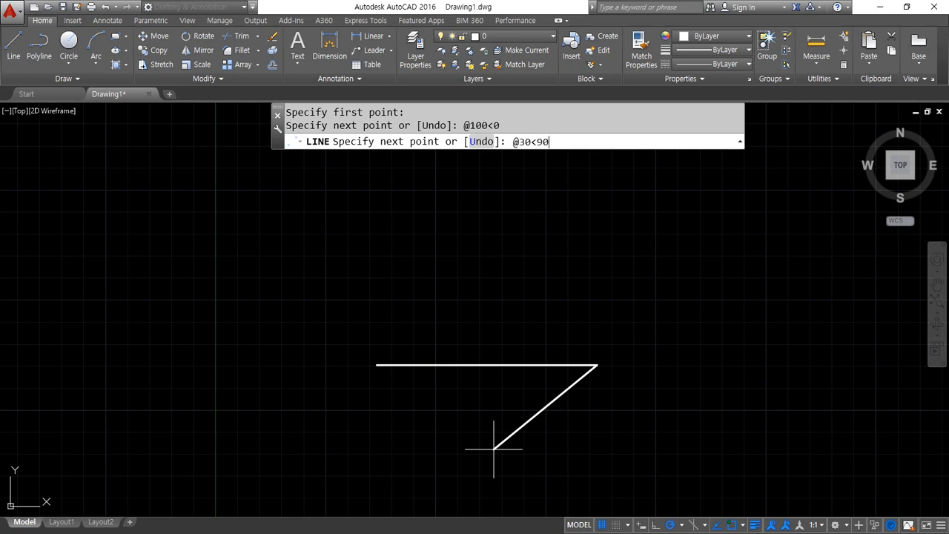
pyautogui.press('Return')
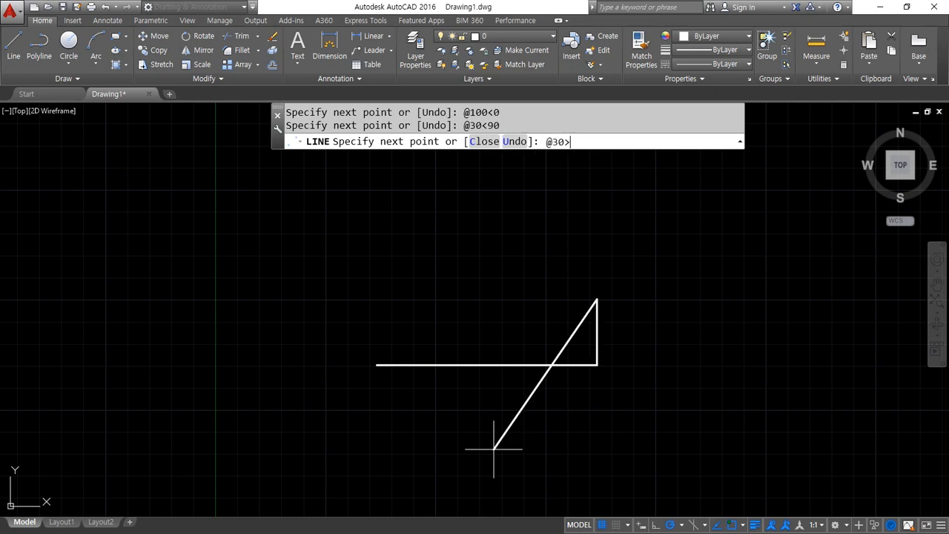
pyautogui.write('@30<0')
pyautogui.press('Return')
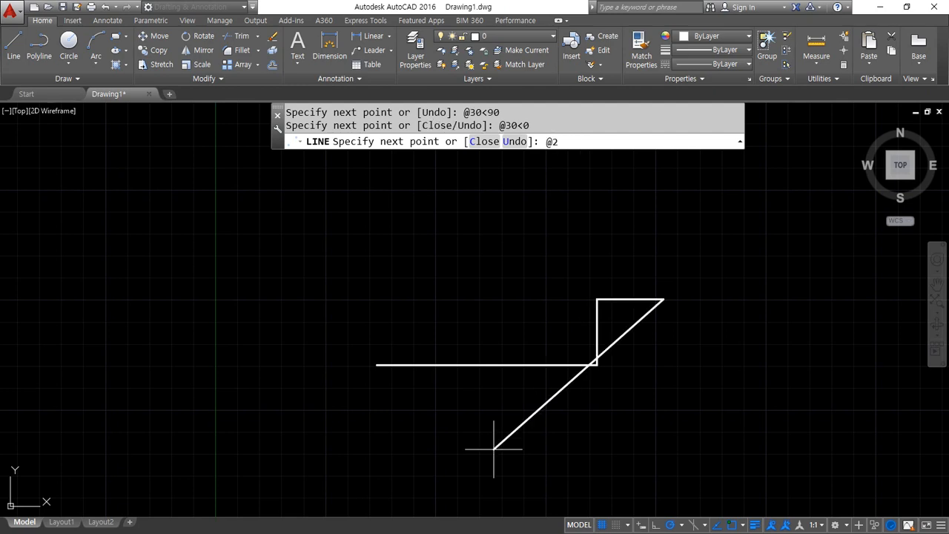
pyautogui.press('Return')
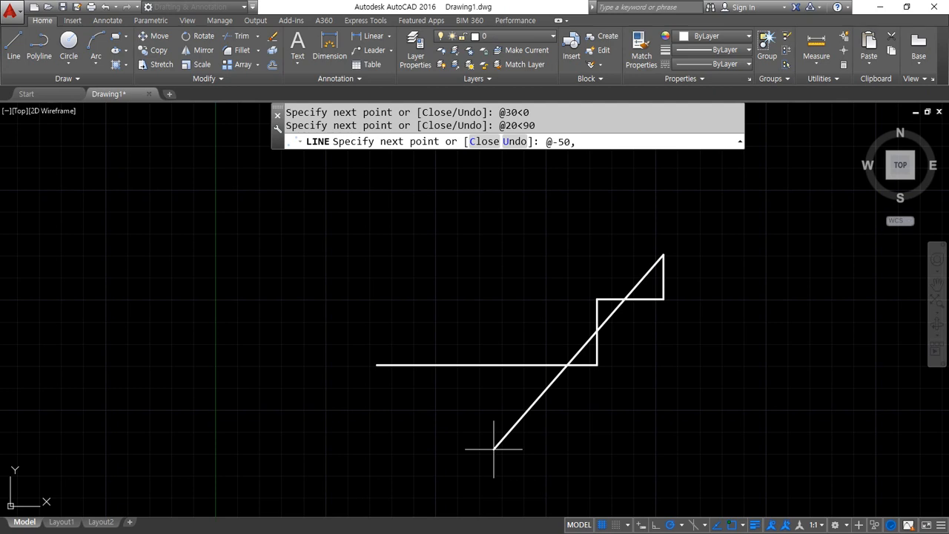
pyautogui.press('Return')
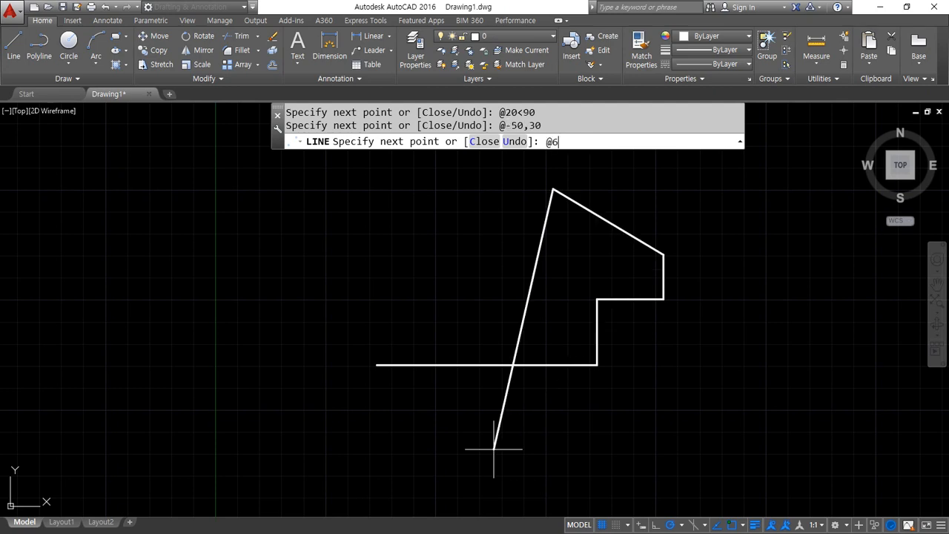
pyautogui.press('Return')
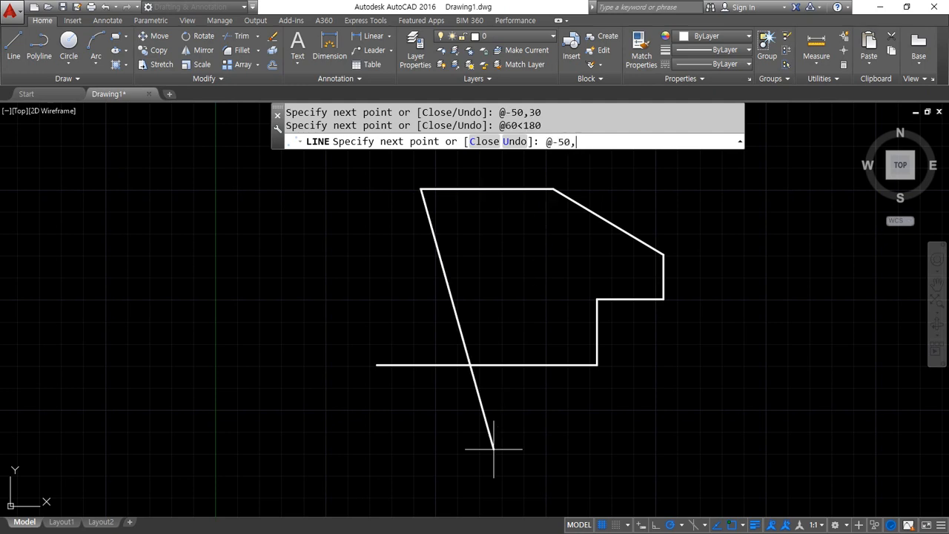
pyautogui.write('@-50,-30')
pyautogui.press('Return')
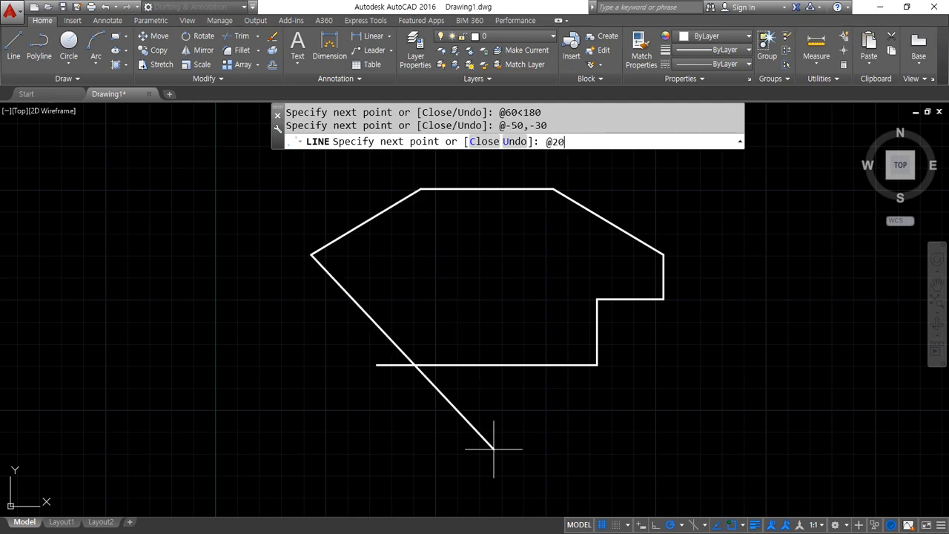
pyautogui.write('@20<-90')
pyautogui.press('Return')
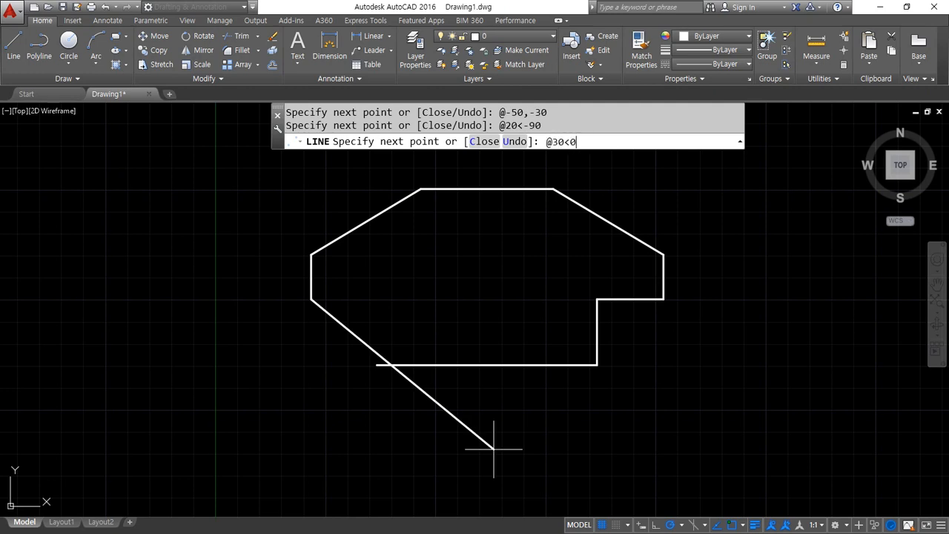
pyautogui.press('Return')
pyautogui.press('Return')
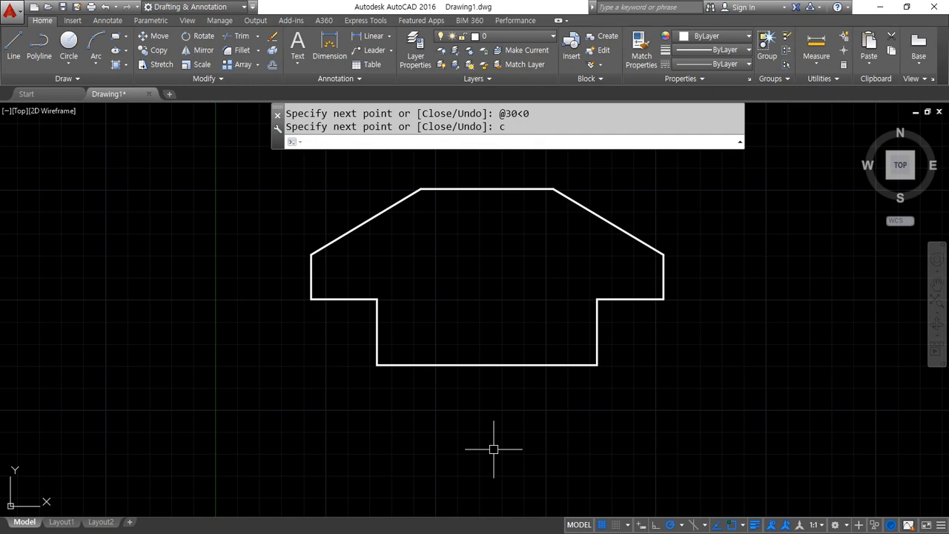
# Draw a vertical line downward beside the finished outline, continuing from its lower end with a longer horizontal line to the right
pyautogui.moveTo(657, 218)
pyautogui.mouseDown(button='middle')
pyautogui.moveTo(466, 257)
pyautogui.moveTo(233, 233)
pyautogui.mouseUp(button='middle')
pyautogui.scroll(-2, 420, 275)
pyautogui.moveTo(419, 274); pyautogui.dragTo(398, 273, button='middle')
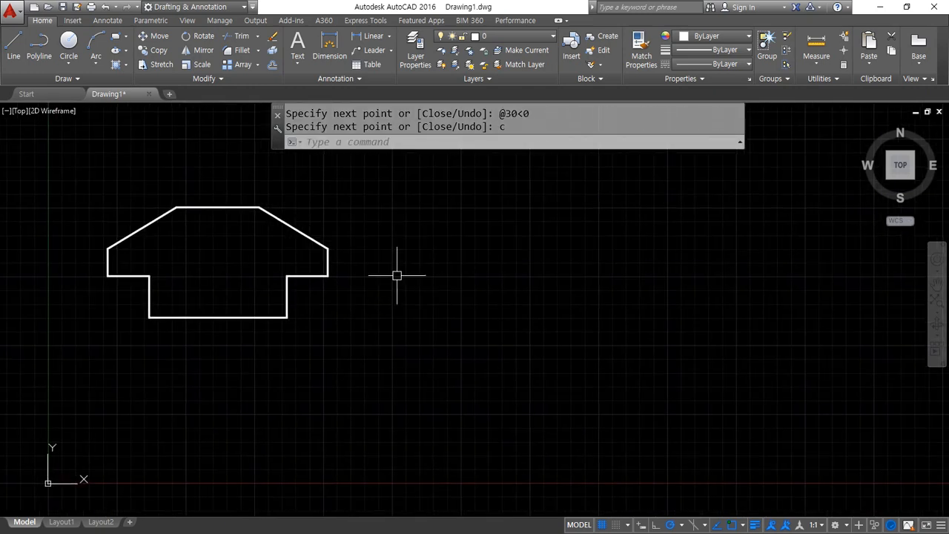
pyautogui.write('l')
pyautogui.press('Return')
pyautogui.click(391, 162)
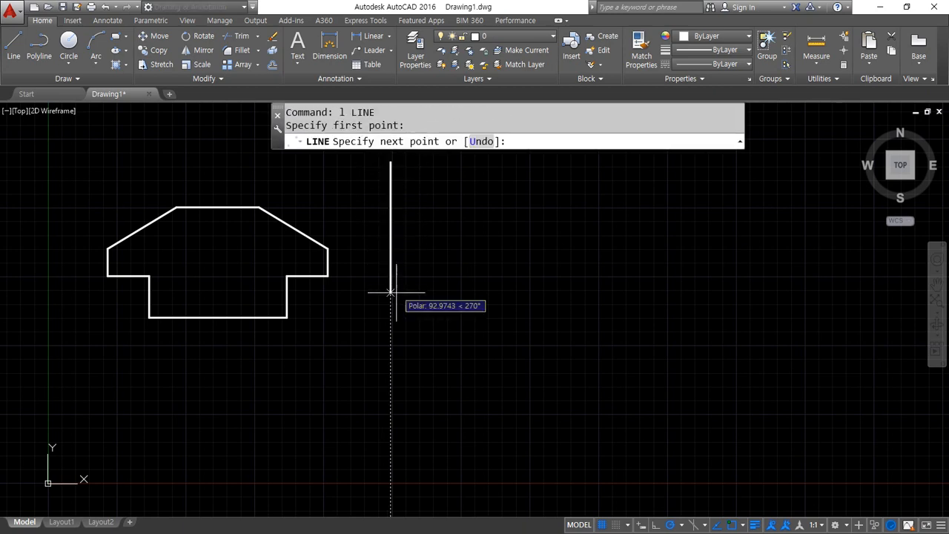
pyautogui.click(391, 329)
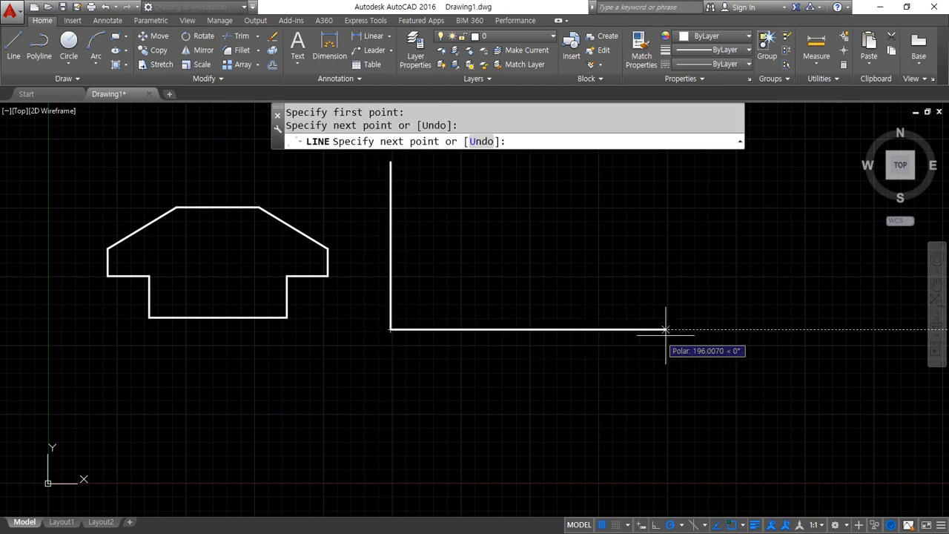
pyautogui.click(721, 328)
pyautogui.press('Return')
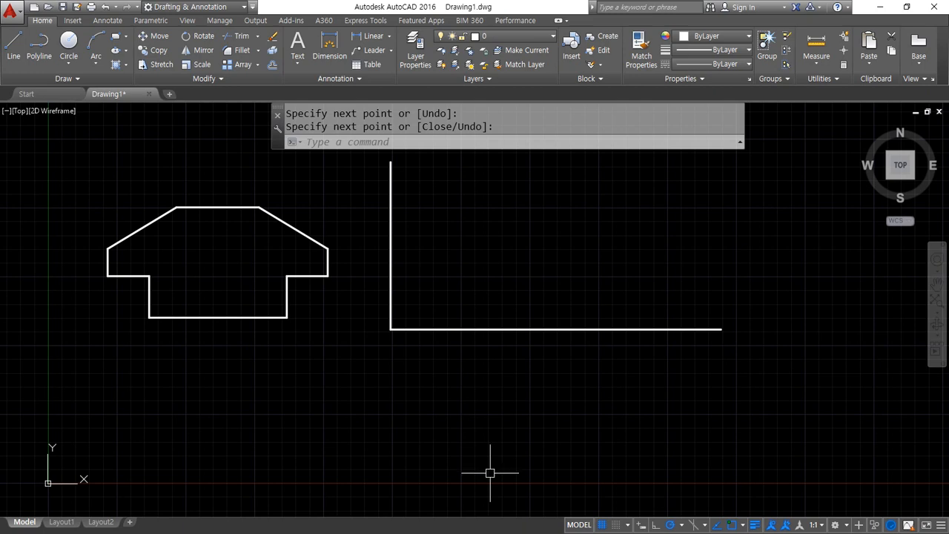
# Offset the new vertical line 160 to the right
pyautogui.write('o')
pyautogui.press('Return')
pyautogui.write('1')
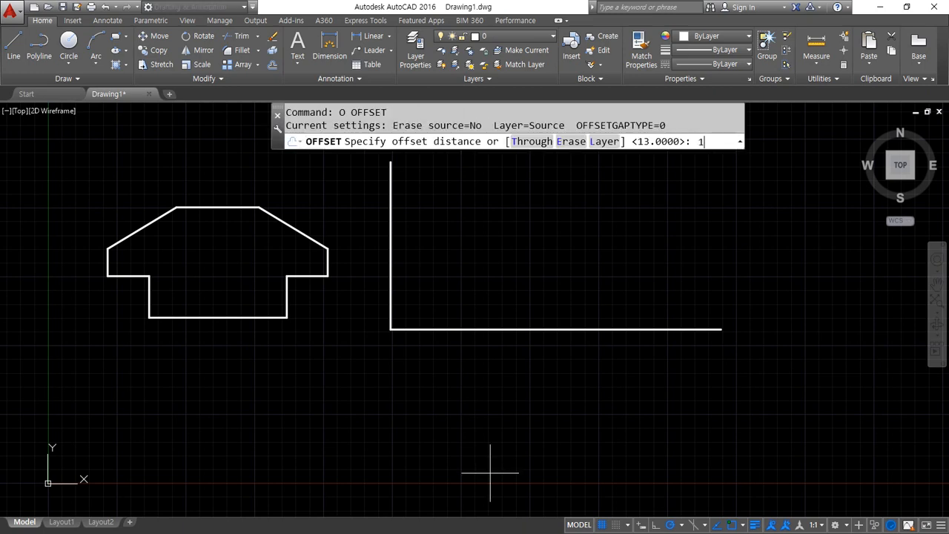
pyautogui.write('60')
pyautogui.press('Return')
pyautogui.click(390, 283)
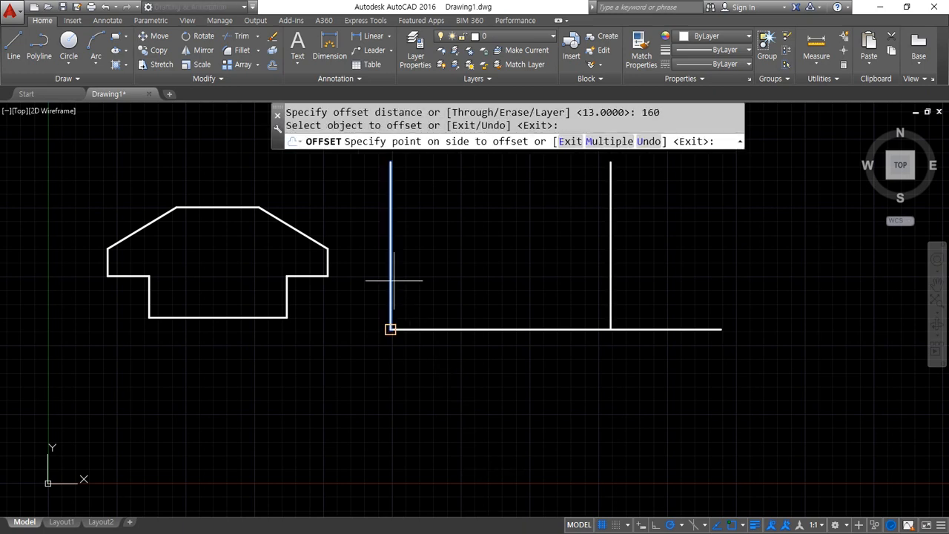
pyautogui.click(519, 289)
pyautogui.press('Return')
# Offset the horizontal base line 80 upward
pyautogui.press('Return')
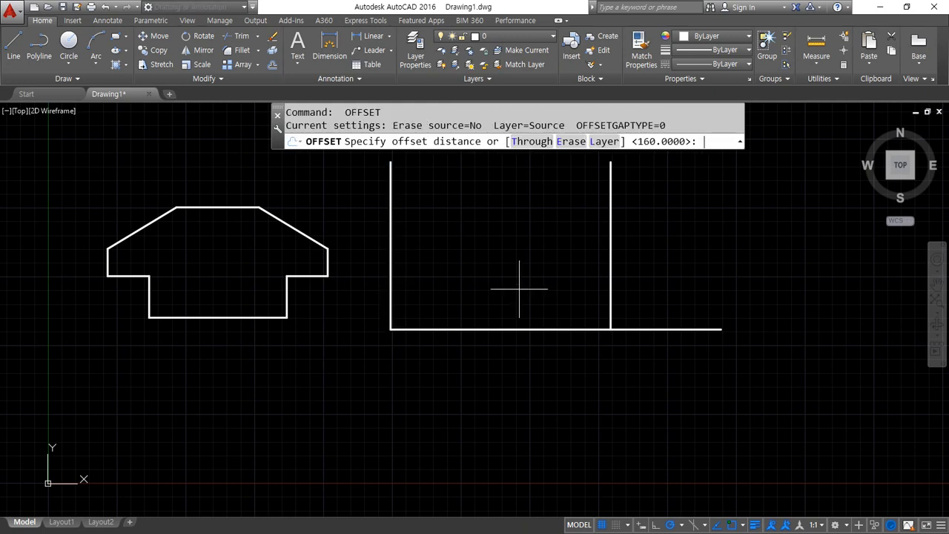
pyautogui.write('80')
pyautogui.press('Return')
pyautogui.click(510, 325)
pyautogui.click(508, 281)
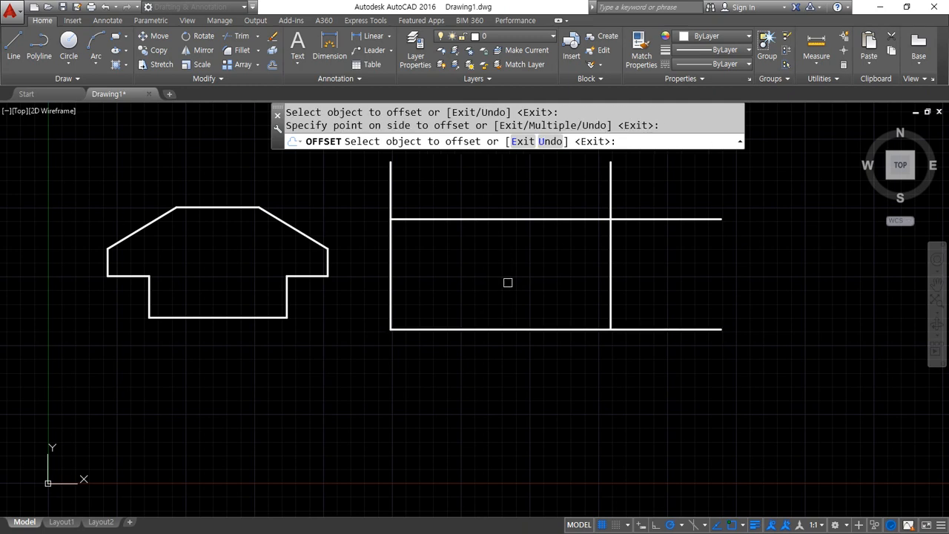
pyautogui.press('Return')
# Trim the line ends that overshoot, leaving a closed 160 by 80 rectangle
pyautogui.write('tr')
pyautogui.press('Return')
pyautogui.press('Return')
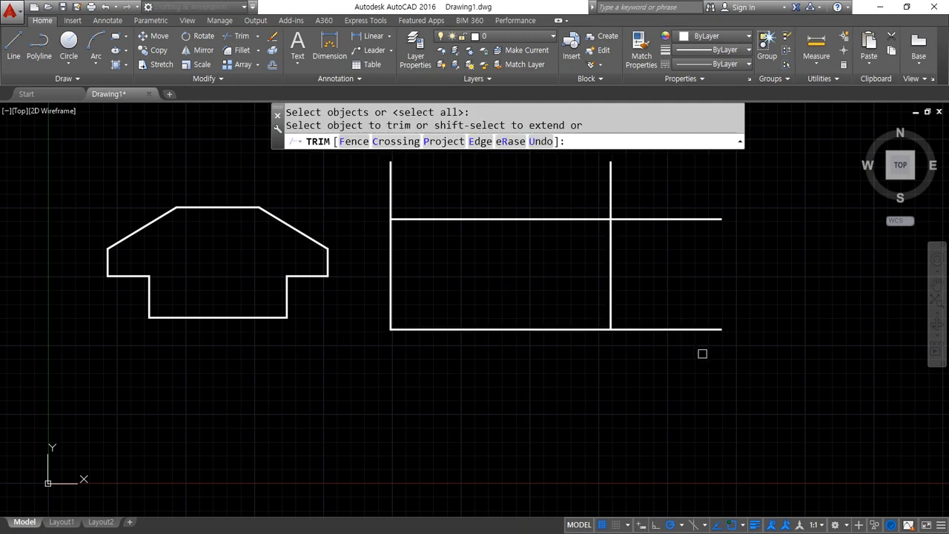
pyautogui.click(711, 356)
pyautogui.click(649, 200)
pyautogui.click(341, 181)
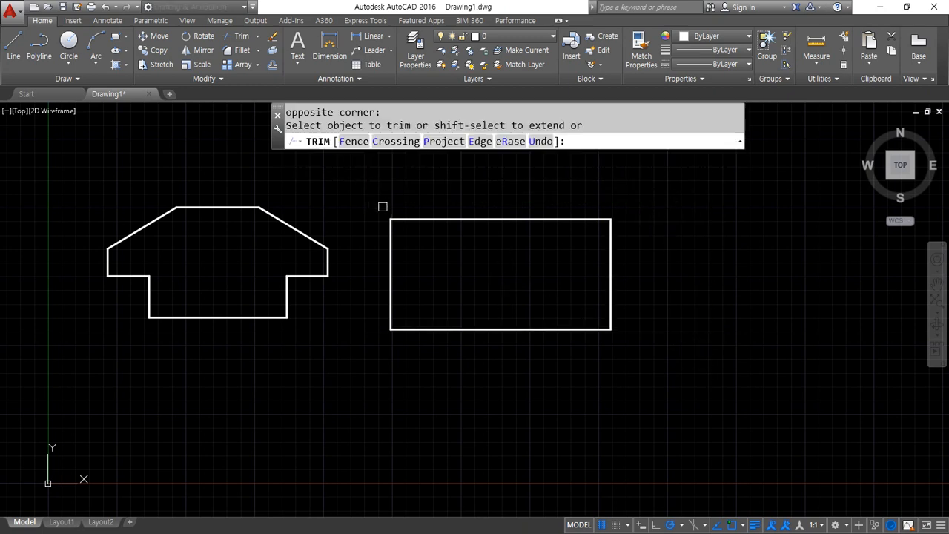
pyautogui.press('Return')
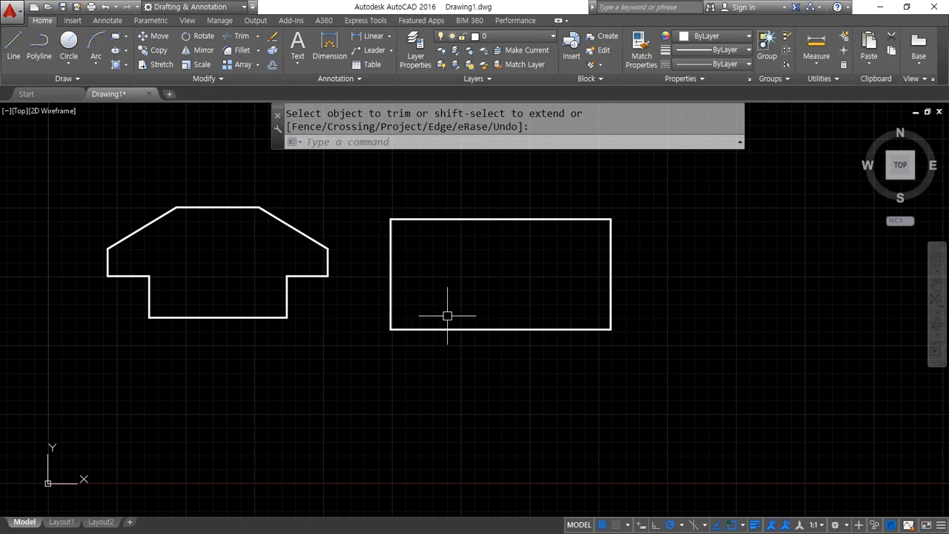
# Offset the rectangle's left, bottom and right edges 30 inward
pyautogui.write('o')
pyautogui.press('Return')
pyautogui.press('Return')
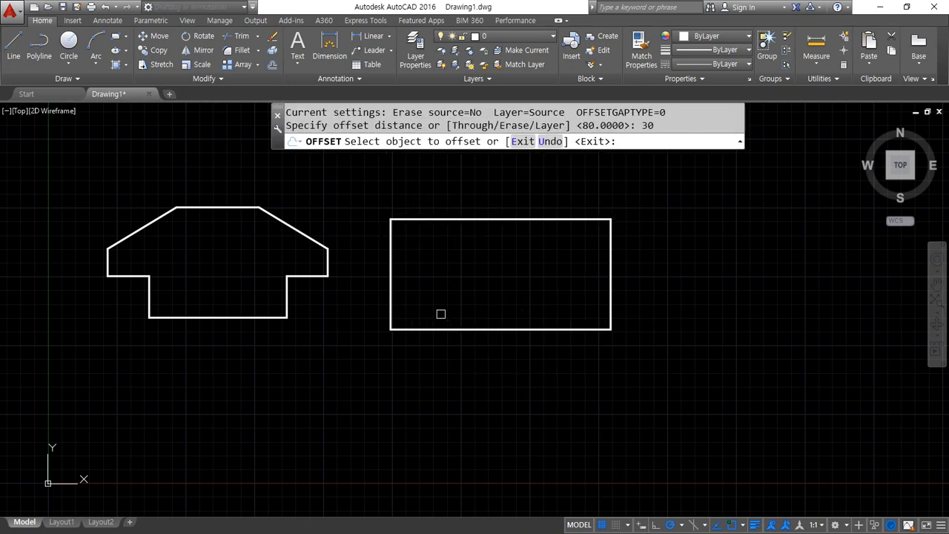
pyautogui.click(391, 303)
pyautogui.click(466, 304)
pyautogui.click(494, 330)
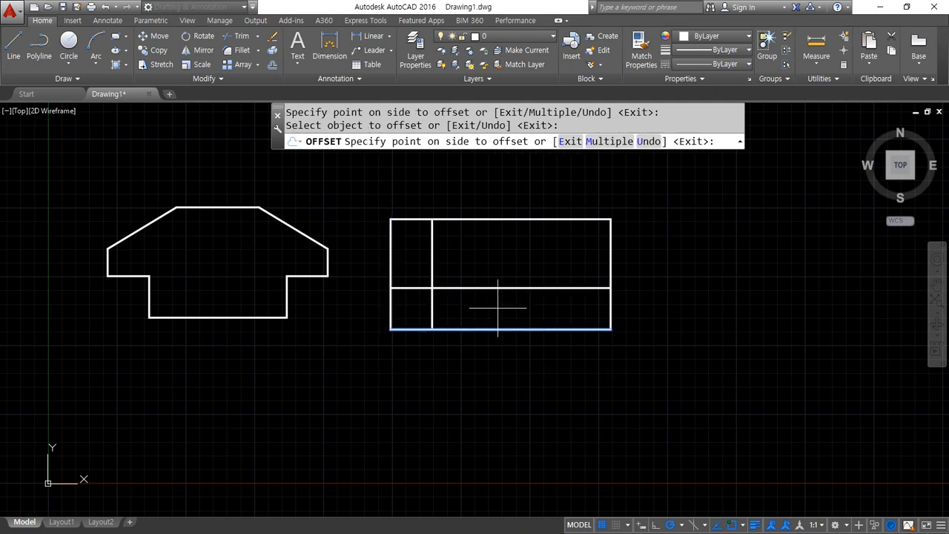
pyautogui.click(498, 307)
pyautogui.click(614, 302)
pyautogui.click(535, 313)
pyautogui.press('Return')
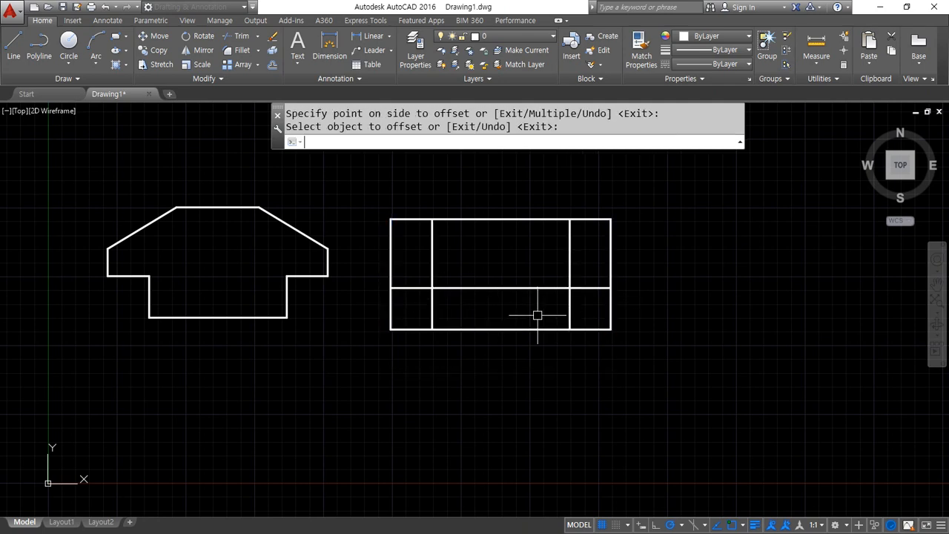
pyautogui.press('Escape')
pyautogui.press('Escape')
# Trim away the rectangle's lower right and lower left corners along the offset lines
pyautogui.write('tr')
pyautogui.press('Return')
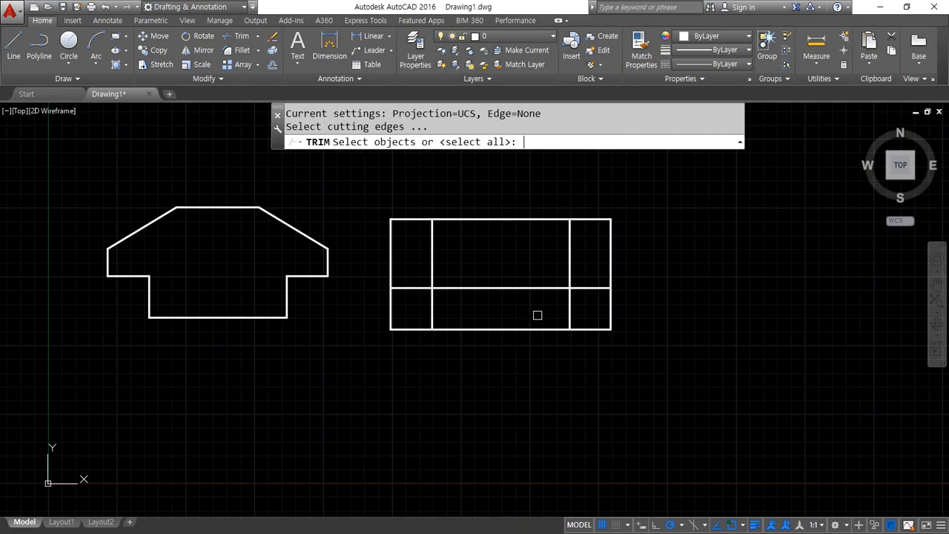
pyautogui.press('Return')
pyautogui.click(640, 342)
pyautogui.click(589, 316)
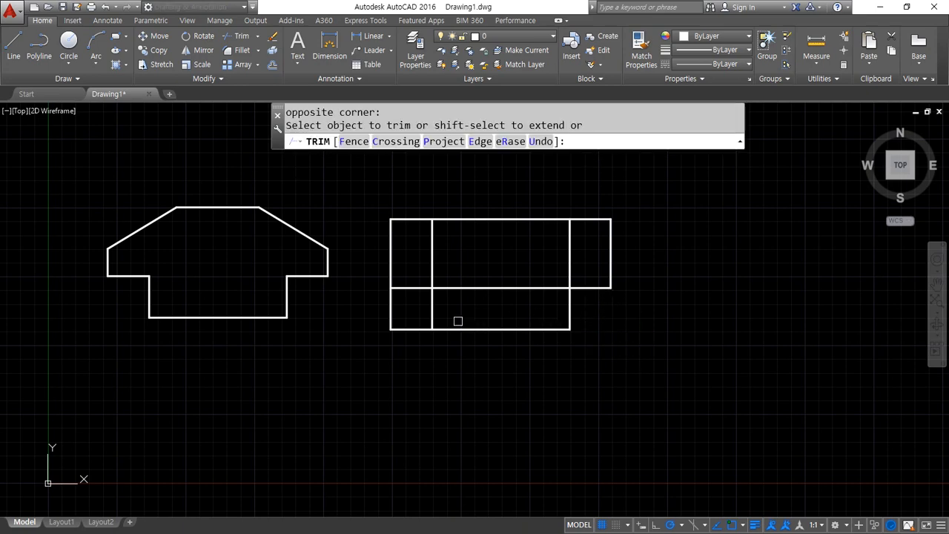
pyautogui.click(418, 304)
pyautogui.click(362, 352)
# Trim the remaining inner portions of the vertical and horizontal offset lines, leaving a T-shaped outline
pyautogui.click(579, 262)
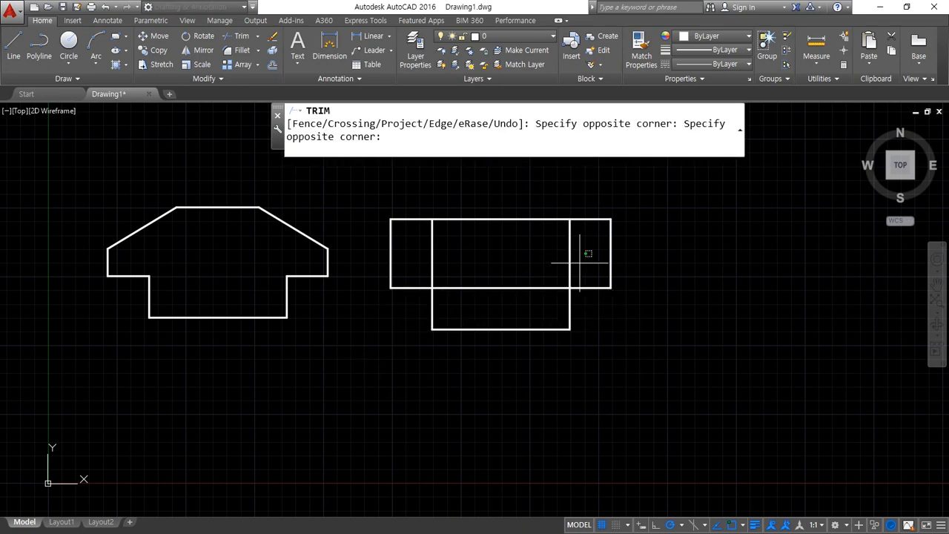
pyautogui.click(559, 256)
pyautogui.click(439, 245)
pyautogui.click(427, 249)
pyautogui.click(485, 297)
pyautogui.click(448, 297)
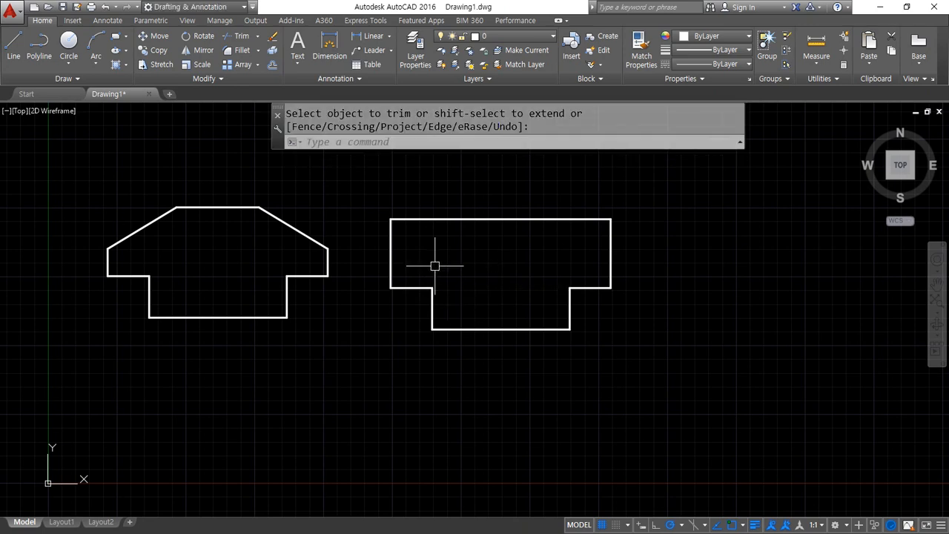
# Offset the T-shaped outline's top edge 30 downward
pyautogui.write('o')
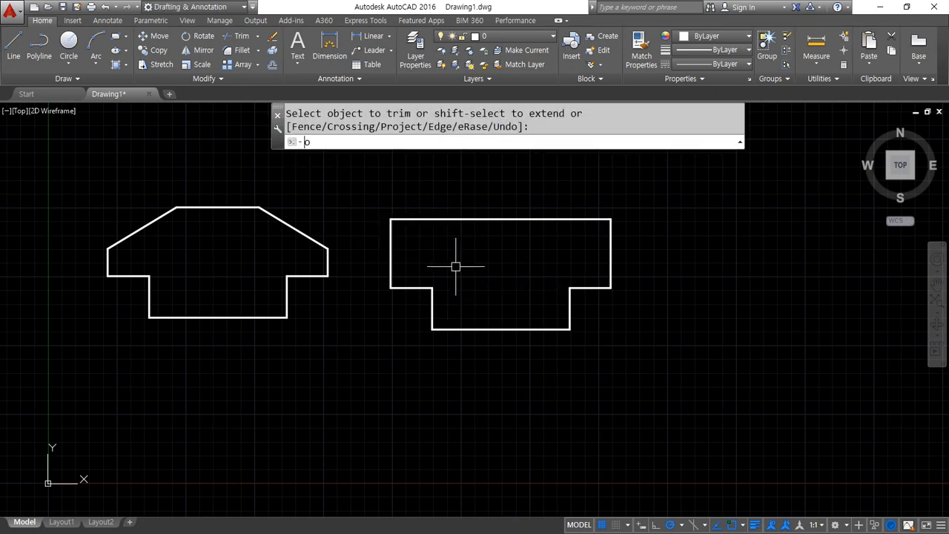
pyautogui.press('Return')
pyautogui.write('30')
pyautogui.press('Return')
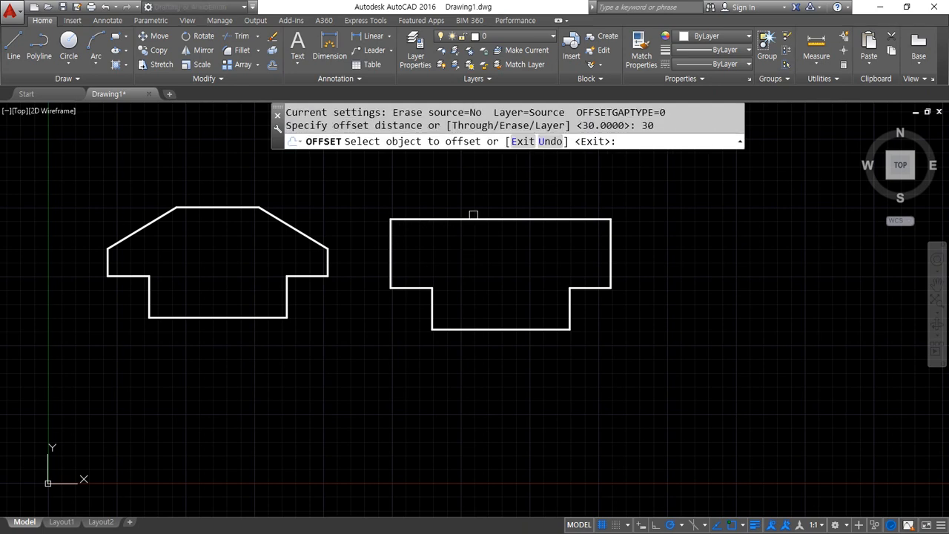
pyautogui.click(469, 218)
pyautogui.click(492, 275)
pyautogui.press('Return')
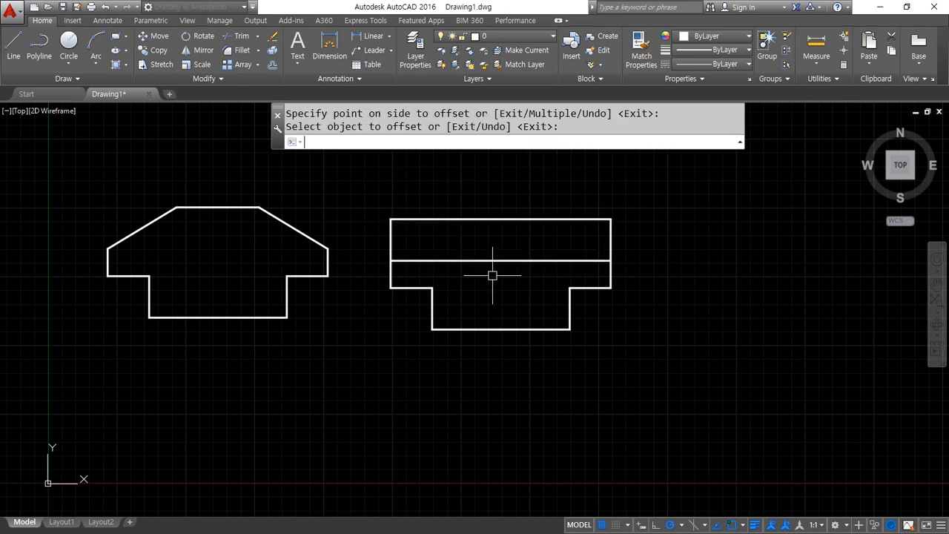
# Offset the left and right side edges of the T-shaped outline's upper part 50 inward
pyautogui.press('Return')
pyautogui.write('50')
pyautogui.press('Return')
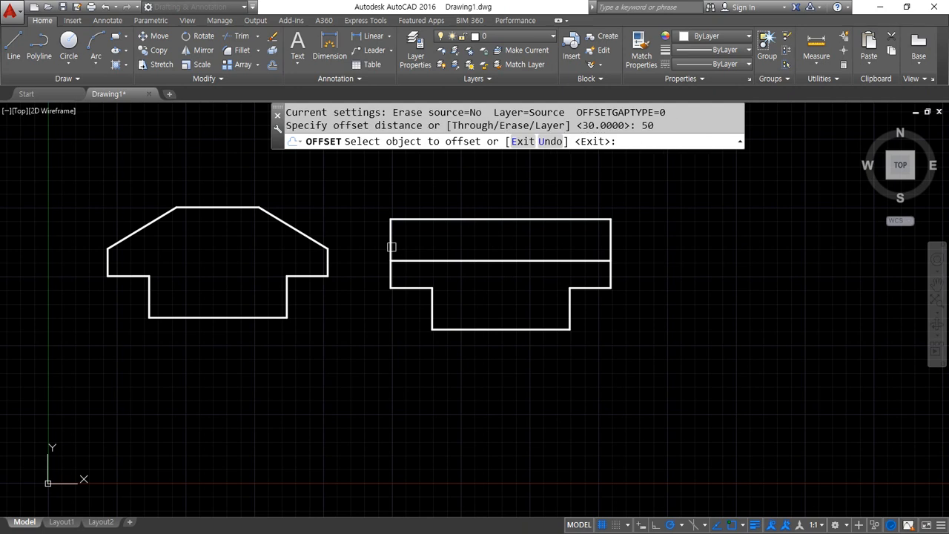
pyautogui.click(390, 246)
pyautogui.click(597, 238)
pyautogui.click(610, 223)
pyautogui.click(572, 316)
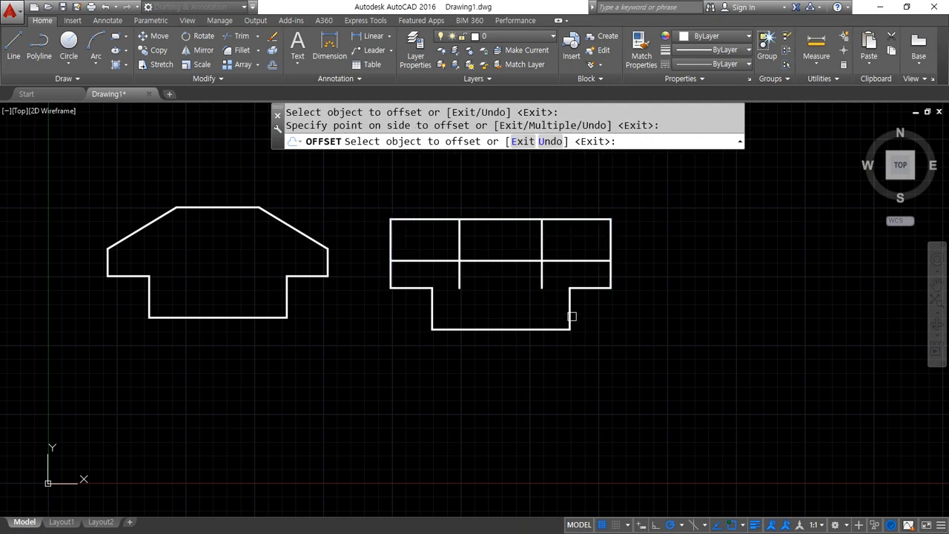
pyautogui.press('Return')
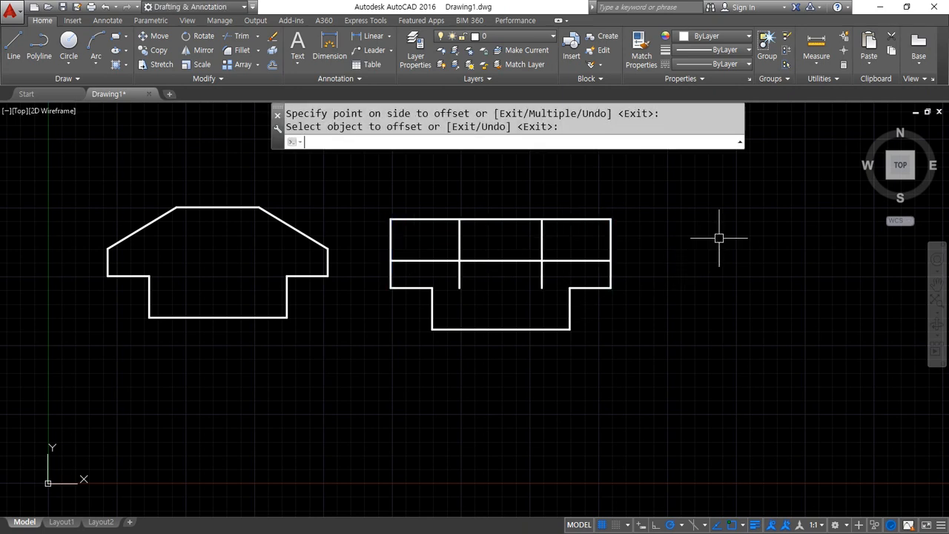
# Trim away the upper right and upper left corners outside the 50-unit offset lines
pyautogui.write('tr')
pyautogui.press('Return')
pyautogui.press('Return')
pyautogui.click(651, 201)
pyautogui.click(580, 236)
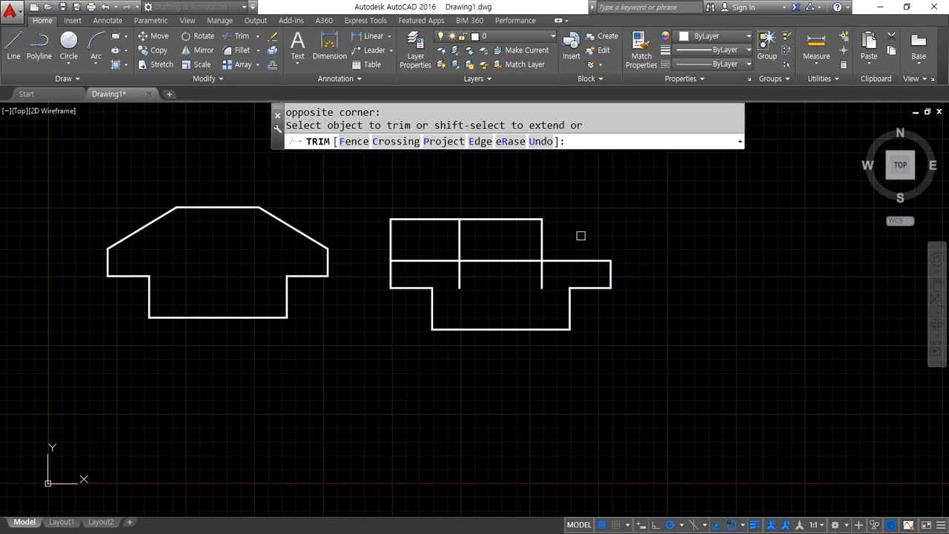
pyautogui.click(425, 234)
pyautogui.click(364, 202)
pyautogui.press('Return')
# Erase the two inner vertical lines and the horizontal construction line crossing them
pyautogui.scroll(2, 483, 256)
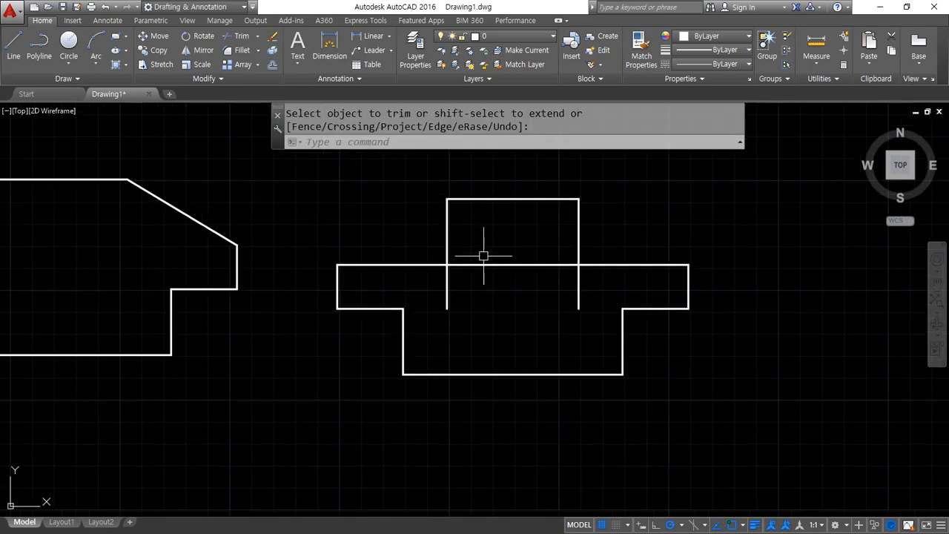
pyautogui.click(608, 282)
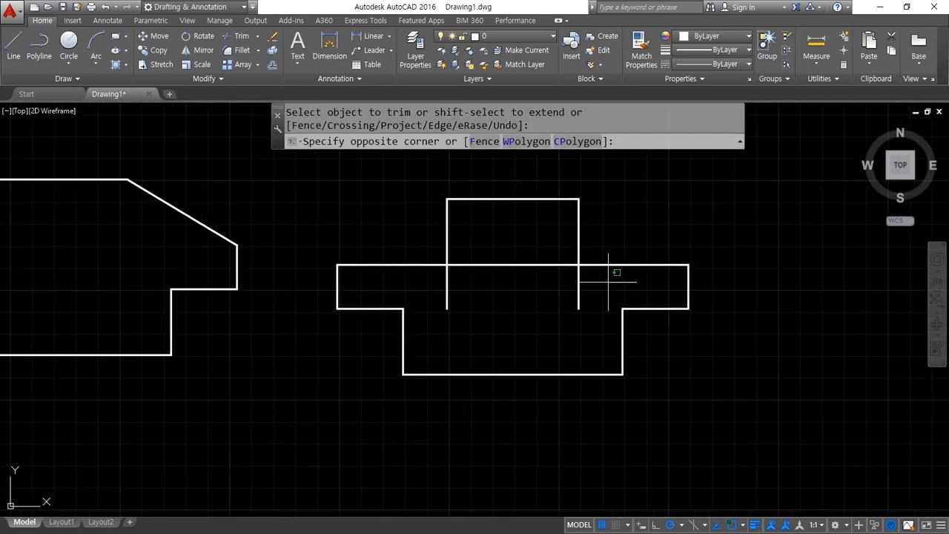
pyautogui.click(427, 246)
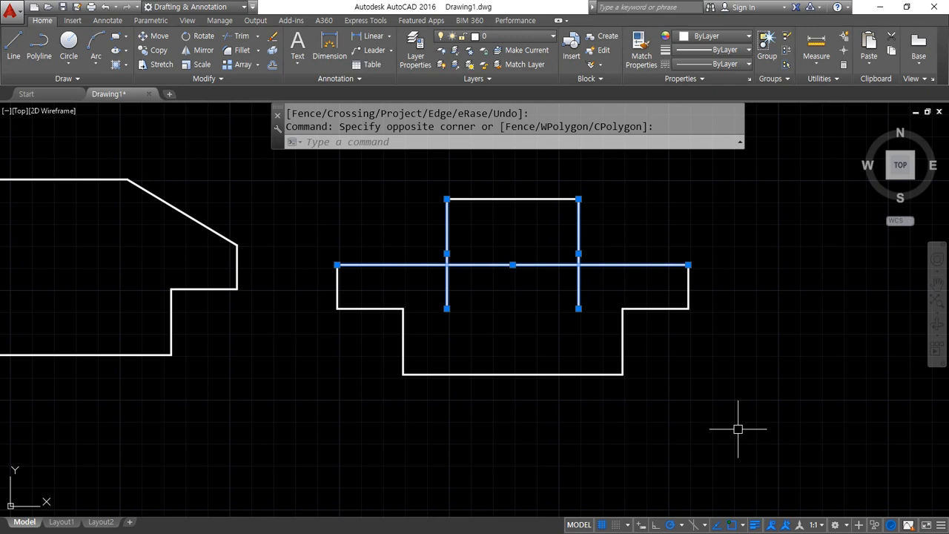
pyautogui.press('Delete')
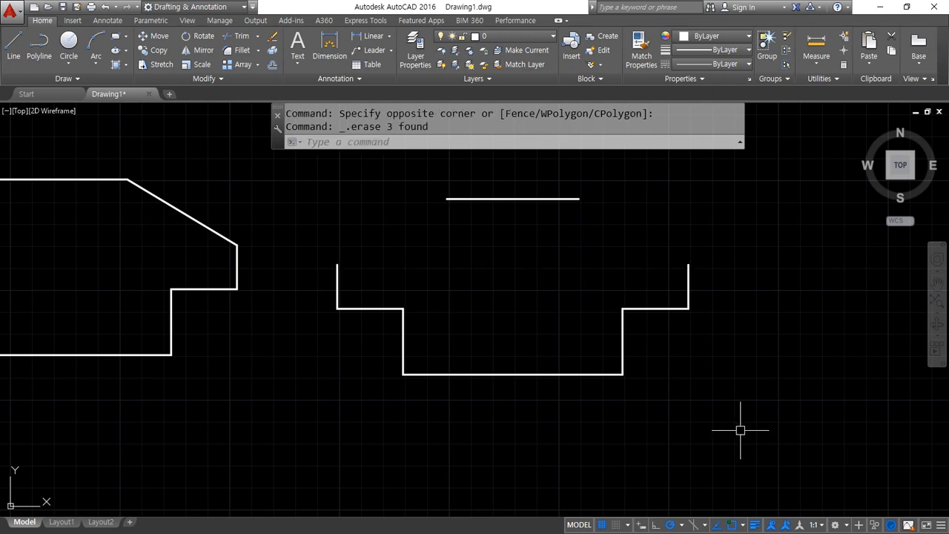
# Draw sloping lines joining the upper ends of the right and left sides to the corresponding ends of the top edge
pyautogui.write('l')
pyautogui.press('Return')
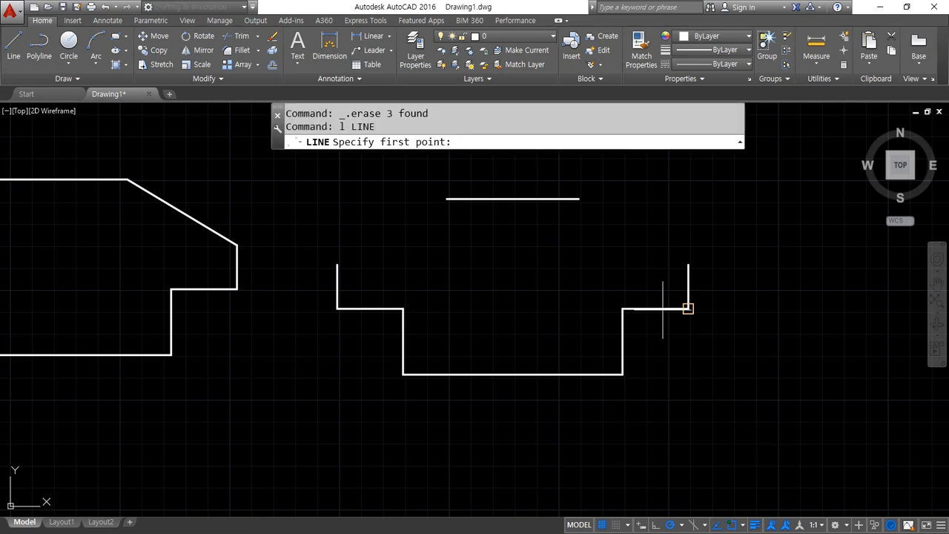
pyautogui.click(689, 264)
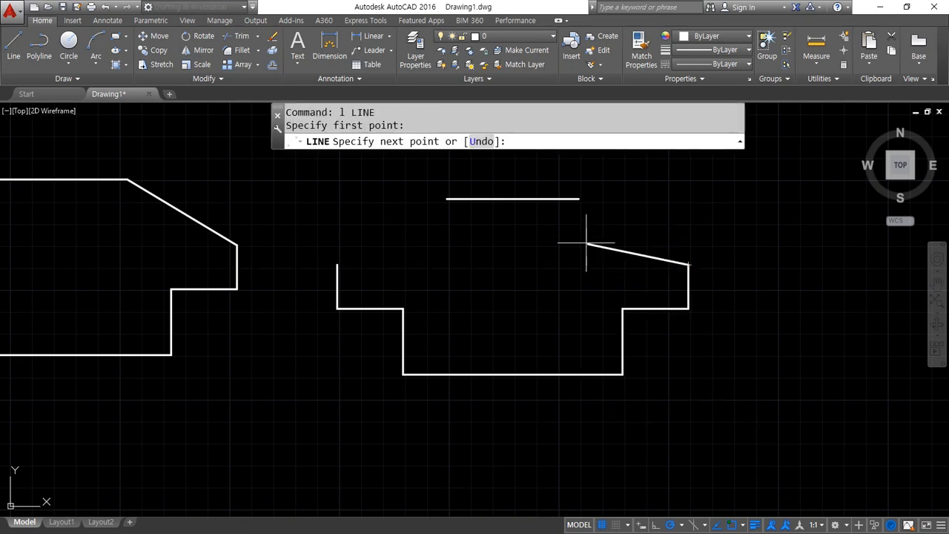
pyautogui.click(578, 198)
pyautogui.press('Return')
pyautogui.press('Return')
pyautogui.click(453, 198)
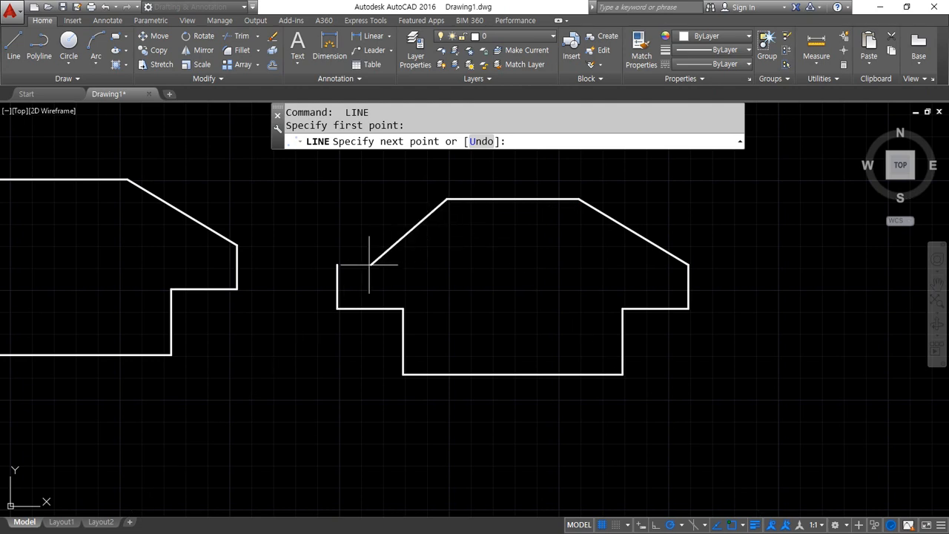
pyautogui.click(337, 264)
pyautogui.press('Return')
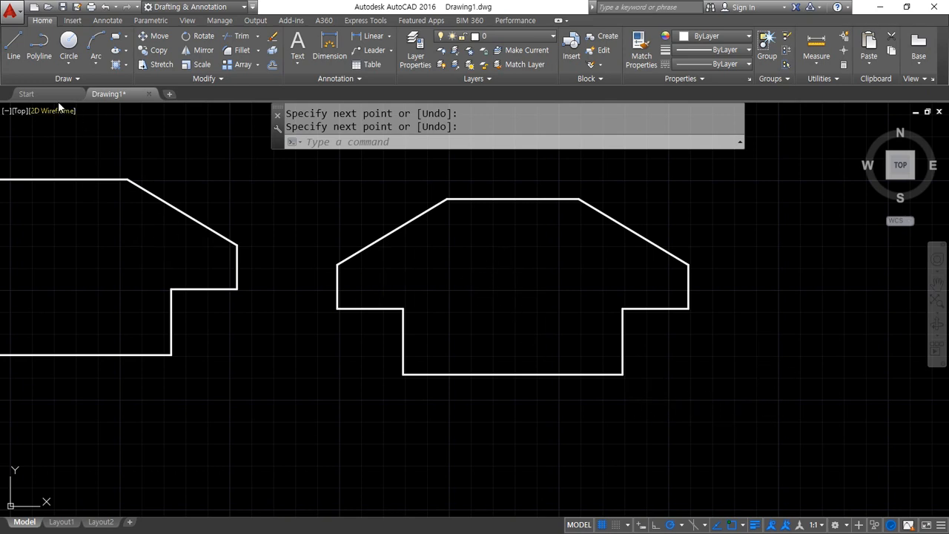
# Draw a radius 5 circle with Tan, Tan, Radius, tangent to the outline's left side edge and left step edge
pyautogui.click(69, 64)
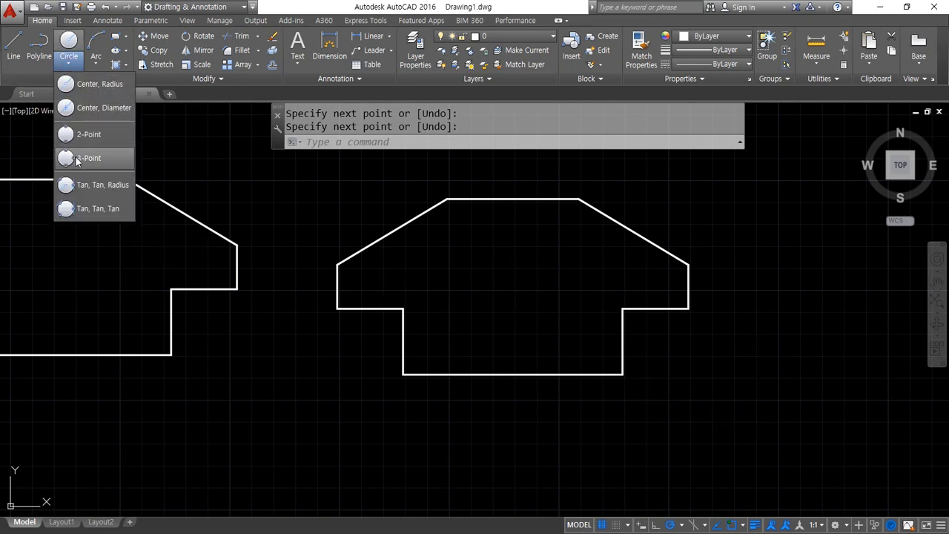
pyautogui.click(67, 186)
pyautogui.scroll(5, 350, 339)
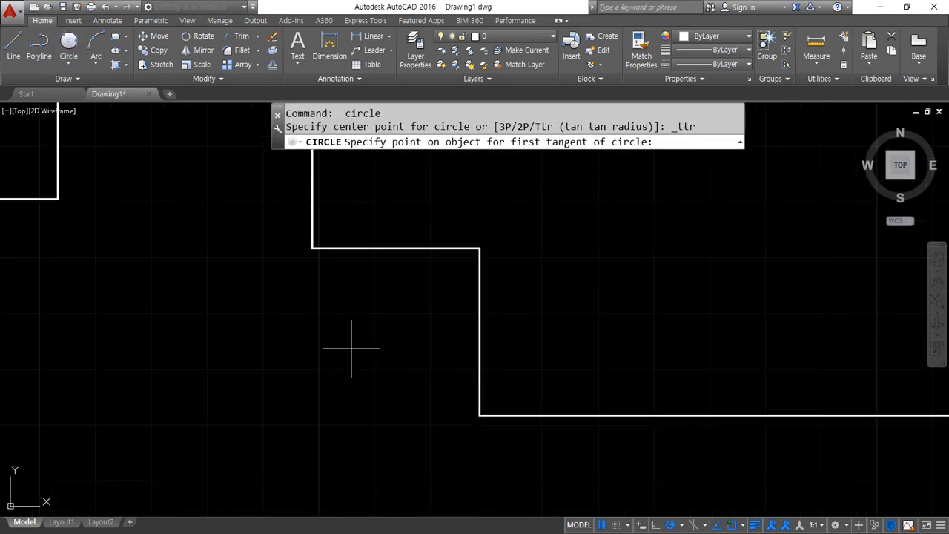
pyautogui.moveTo(322, 186)
pyautogui.mouseDown(button='middle')
pyautogui.moveTo(318, 249)
pyautogui.moveTo(287, 251)
pyautogui.mouseUp(button='middle')
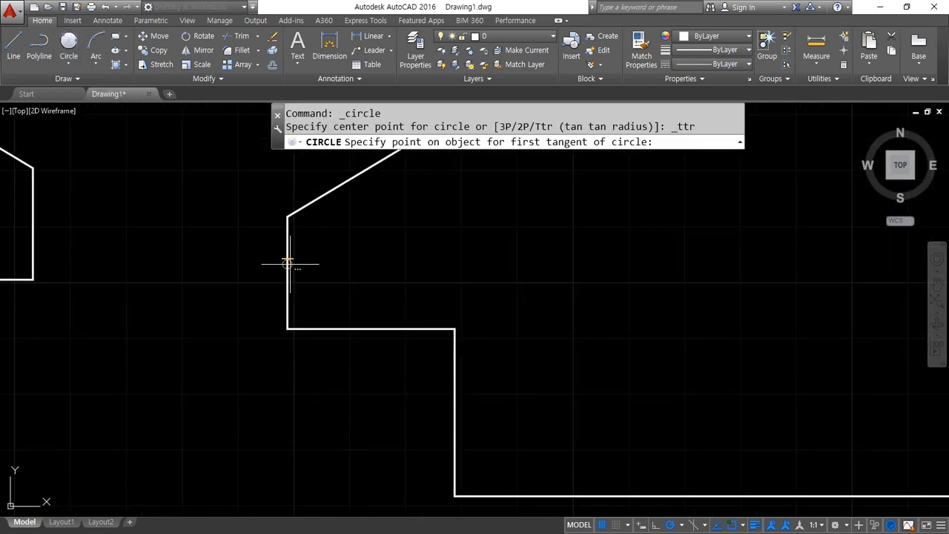
pyautogui.click(288, 263)
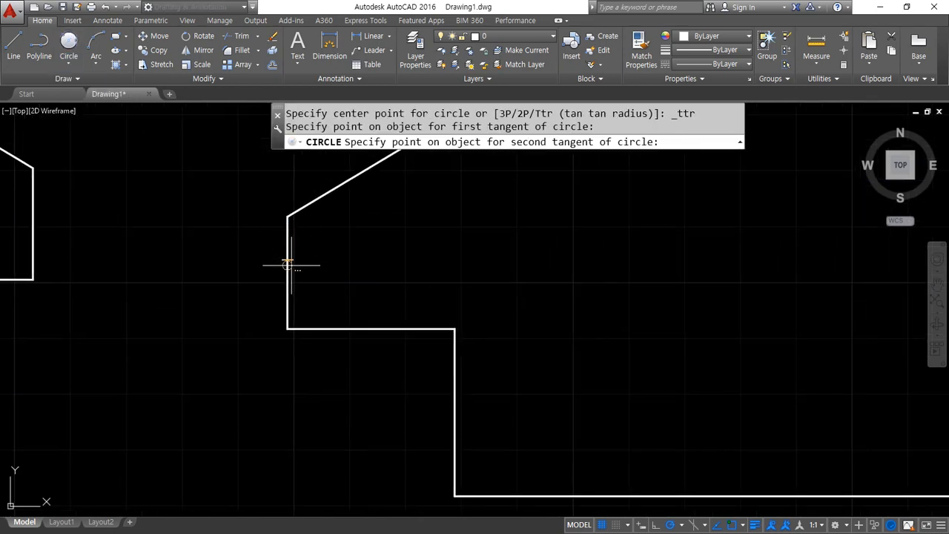
pyautogui.click(383, 327)
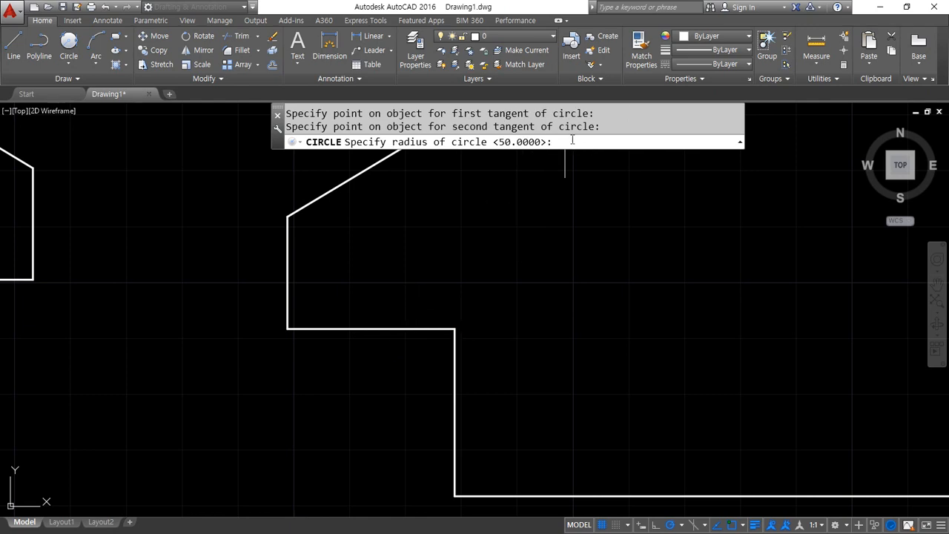
pyautogui.press('Return')
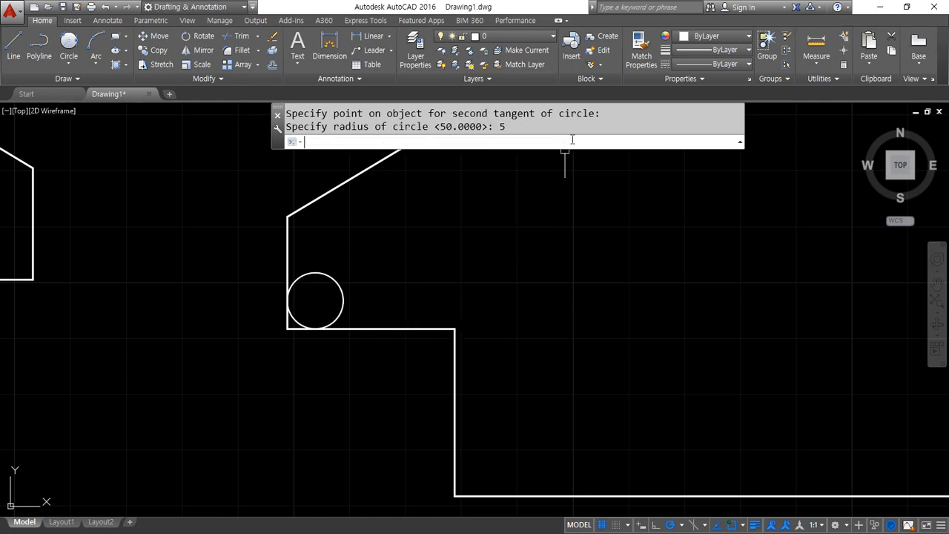
# Draw a radius 5 circle tangent to the outline's right side edge and the right step's horizontal edge
pyautogui.moveTo(695, 179)
pyautogui.mouseDown(button='middle')
pyautogui.moveTo(556, 215)
pyautogui.moveTo(237, 176)
pyautogui.mouseUp(button='middle')
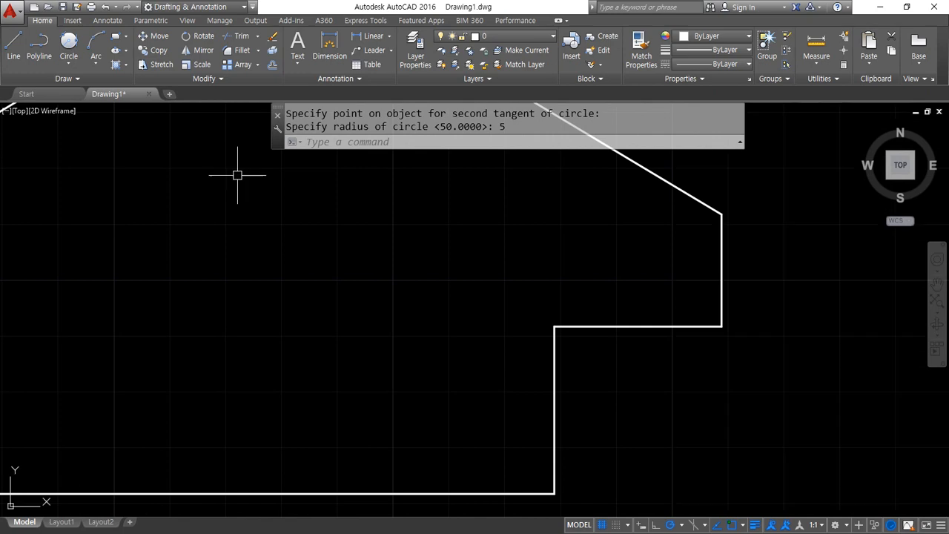
pyautogui.click(68, 43)
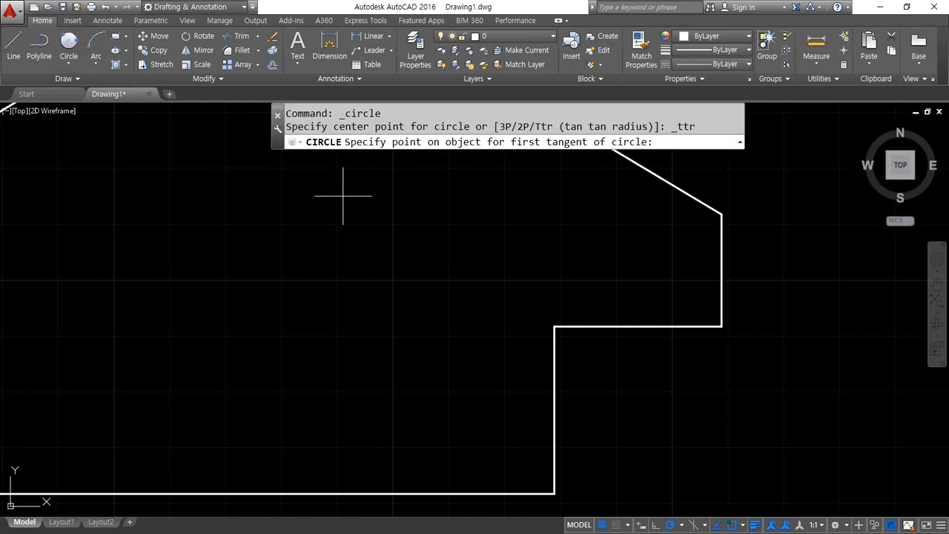
pyautogui.click(720, 262)
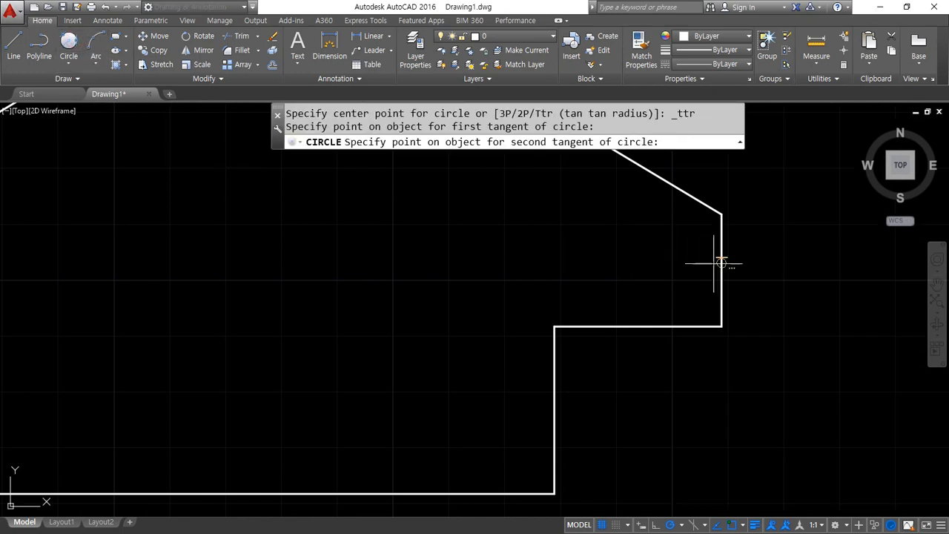
pyautogui.click(669, 324)
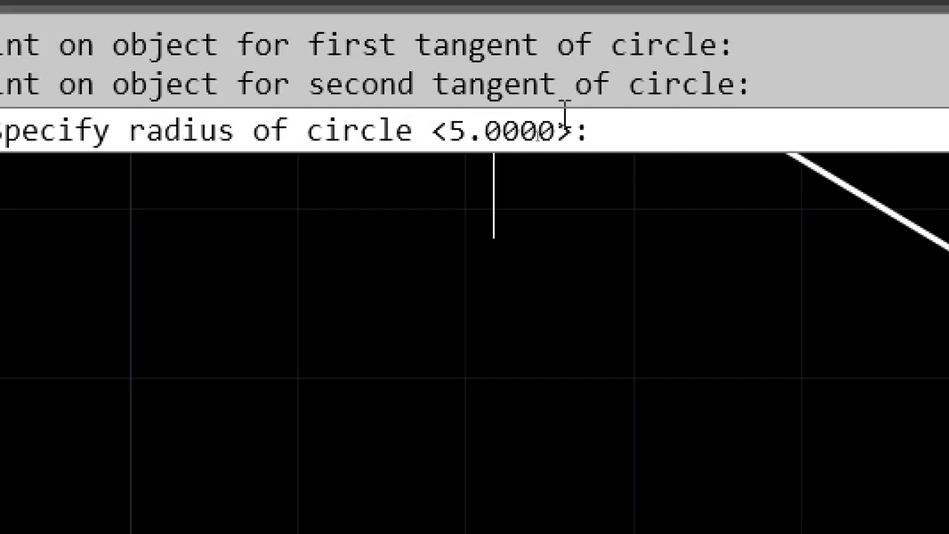
pyautogui.press('Return')
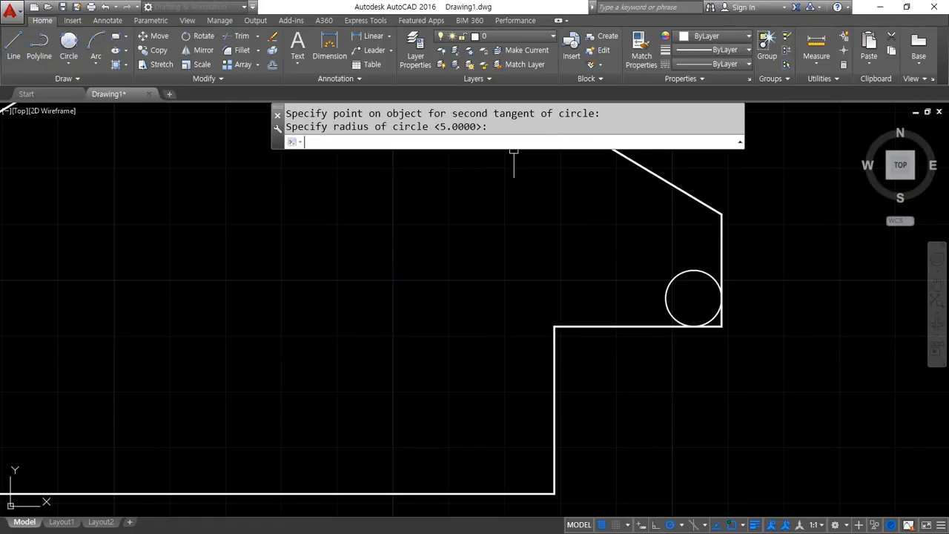
# Draw a radius 10 circle tangent to the lower part's left edge and the bottom edge
pyautogui.moveTo(399, 337); pyautogui.dragTo(657, 218, button='middle')
pyautogui.scroll(2, 277, 358)
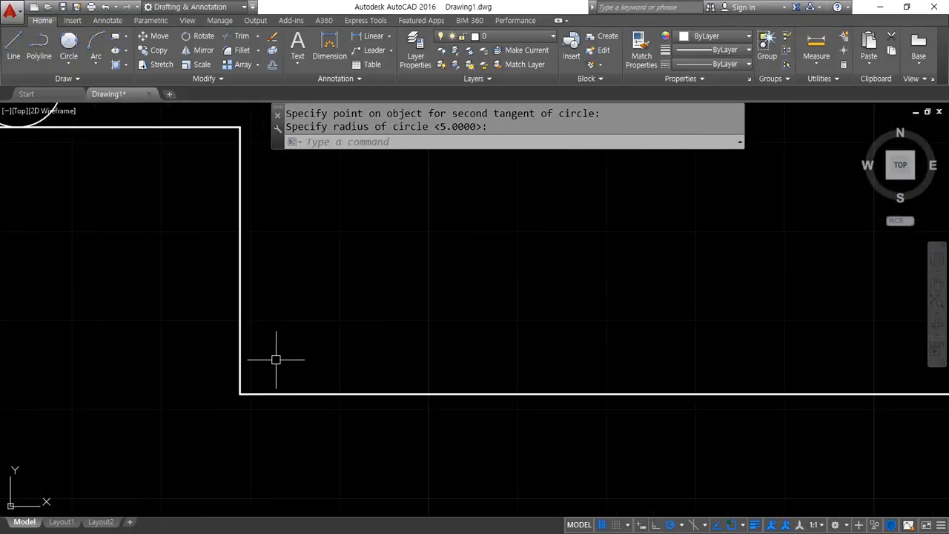
pyautogui.moveTo(277, 358); pyautogui.dragTo(299, 335, button='middle')
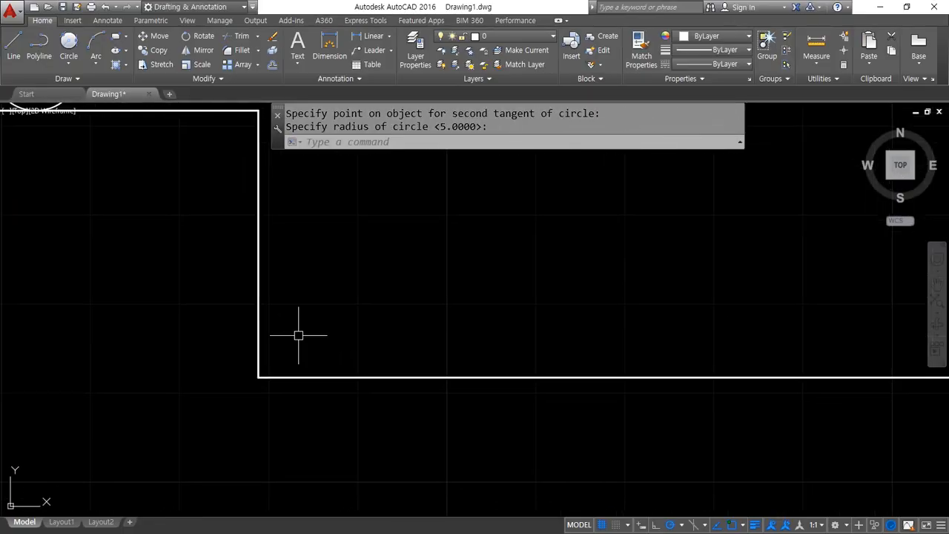
pyautogui.click(68, 41)
pyautogui.click(259, 297)
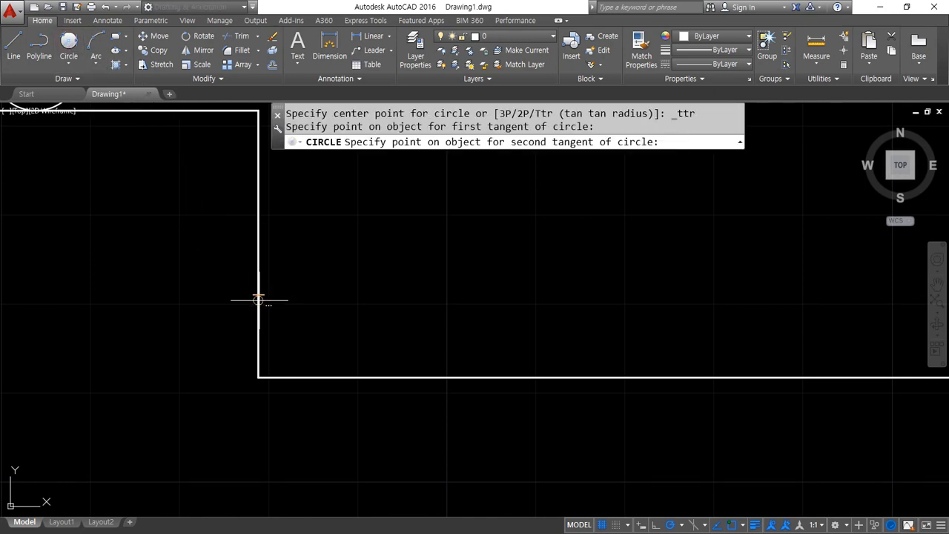
pyautogui.click(327, 375)
pyautogui.press('Return')
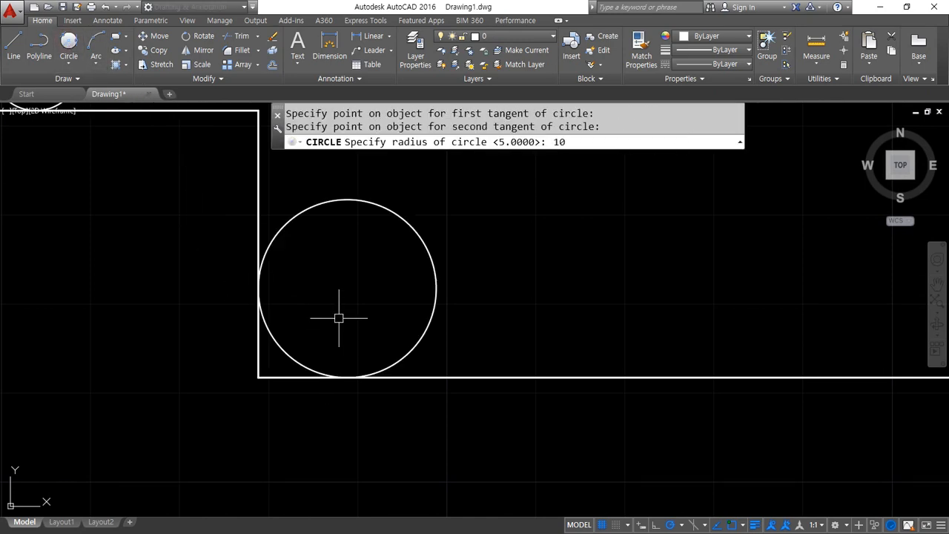
# Draw a radius 10 circle tangent to the lower part's right edge and the bottom edge
pyautogui.moveTo(657, 322)
pyautogui.mouseDown(button='middle')
pyautogui.moveTo(487, 323)
pyautogui.moveTo(277, 308)
pyautogui.mouseUp(button='middle')
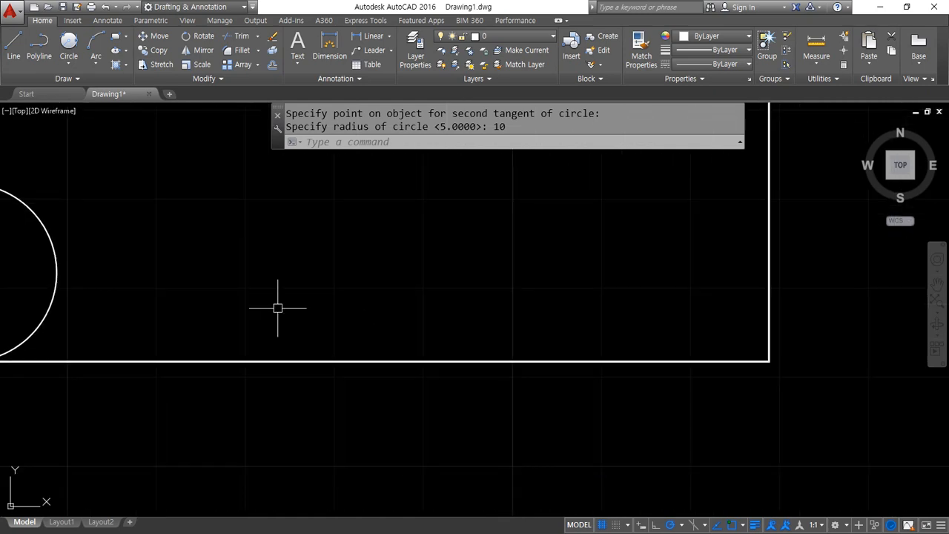
pyautogui.write('c')
pyautogui.press('Return')
pyautogui.write('t')
pyautogui.press('Return')
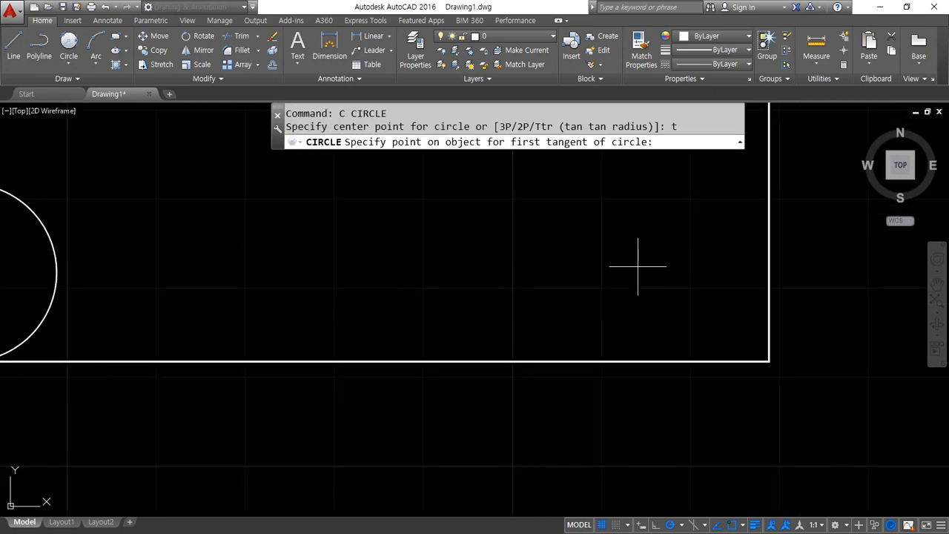
pyautogui.click(769, 272)
pyautogui.click(676, 361)
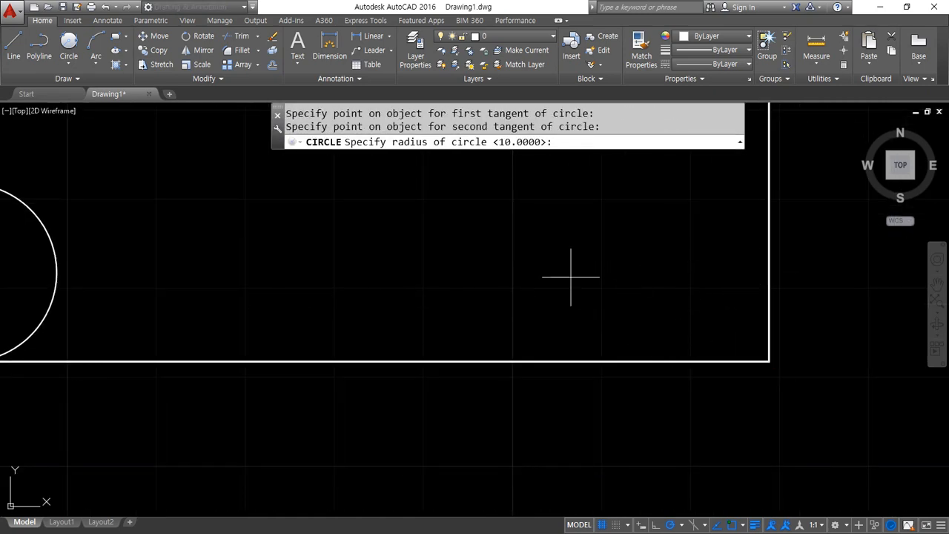
pyautogui.press('Return')
pyautogui.scroll(-2, 445, 267)
pyautogui.moveTo(422, 262); pyautogui.dragTo(391, 342, button='middle')
pyautogui.scroll(-2, 395, 308)
pyautogui.moveTo(273, 248); pyautogui.dragTo(487, 255)
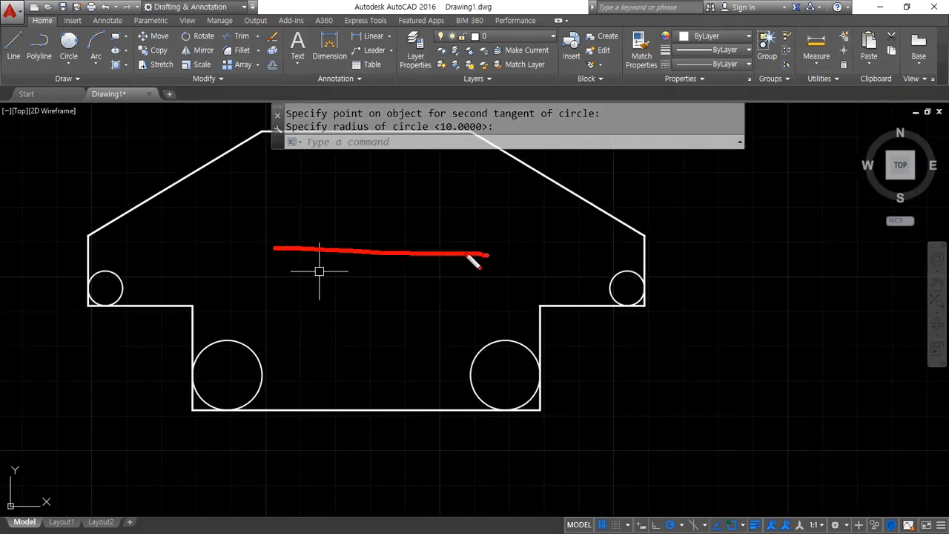
pyautogui.moveTo(368, 193); pyautogui.dragTo(384, 327)
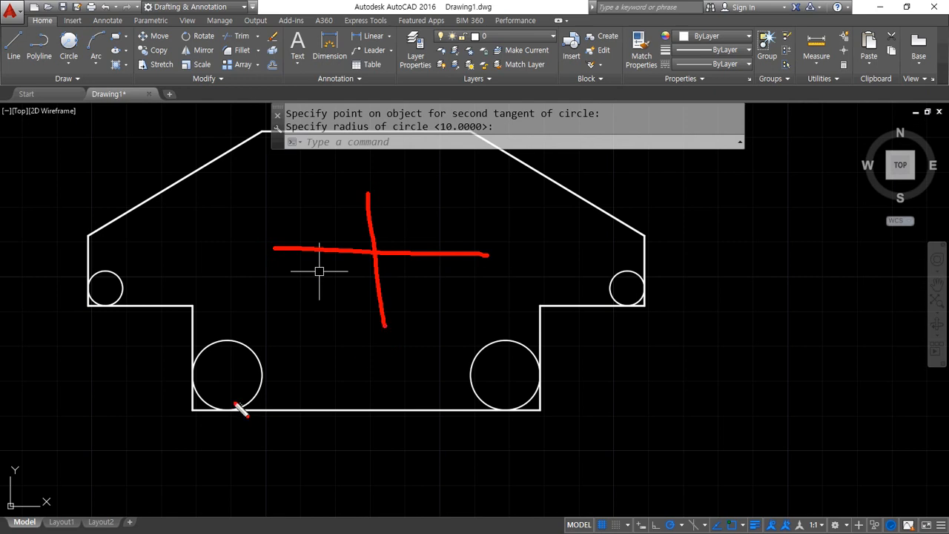
pyautogui.moveTo(194, 270); pyautogui.dragTo(200, 380)
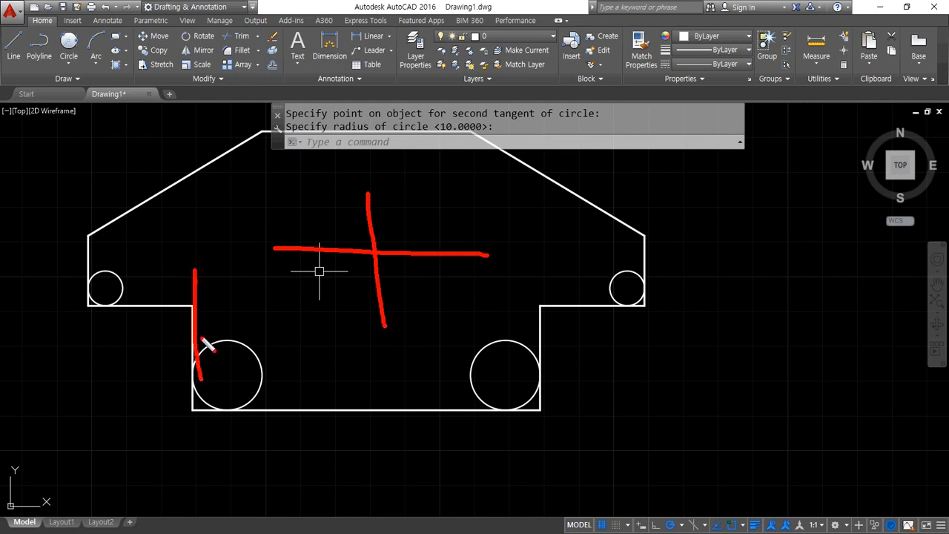
pyautogui.moveTo(199, 335)
pyautogui.mouseDown()
pyautogui.moveTo(378, 339)
pyautogui.moveTo(363, 354)
pyautogui.moveTo(200, 335)
pyautogui.moveTo(211, 346)
pyautogui.mouseUp()
pyautogui.moveTo(257, 265)
pyautogui.mouseDown()
pyautogui.moveTo(255, 295)
pyautogui.moveTo(283, 268)
pyautogui.mouseUp()
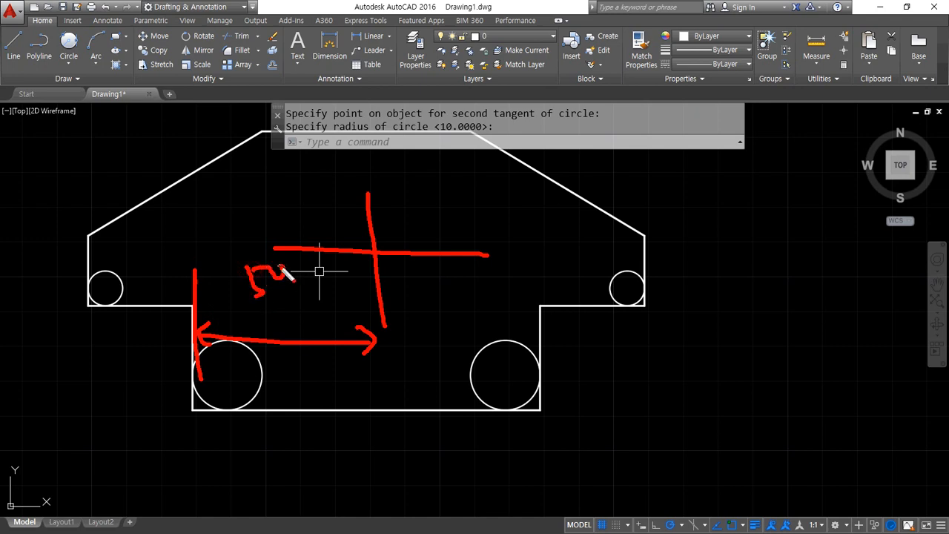
pyautogui.moveTo(193, 378)
pyautogui.mouseDown()
pyautogui.moveTo(554, 390)
pyautogui.moveTo(542, 385)
pyautogui.moveTo(526, 397)
pyautogui.mouseUp()
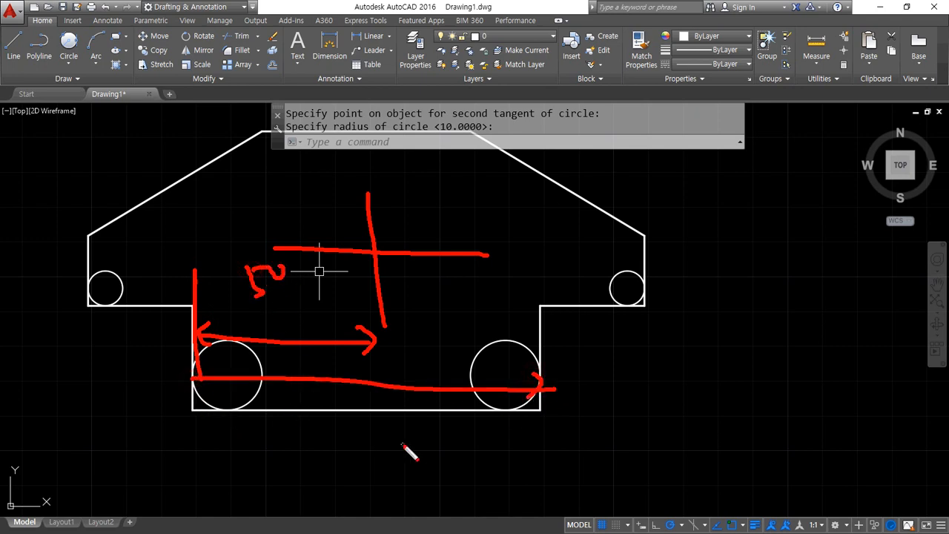
pyautogui.moveTo(384, 411); pyautogui.dragTo(366, 125)
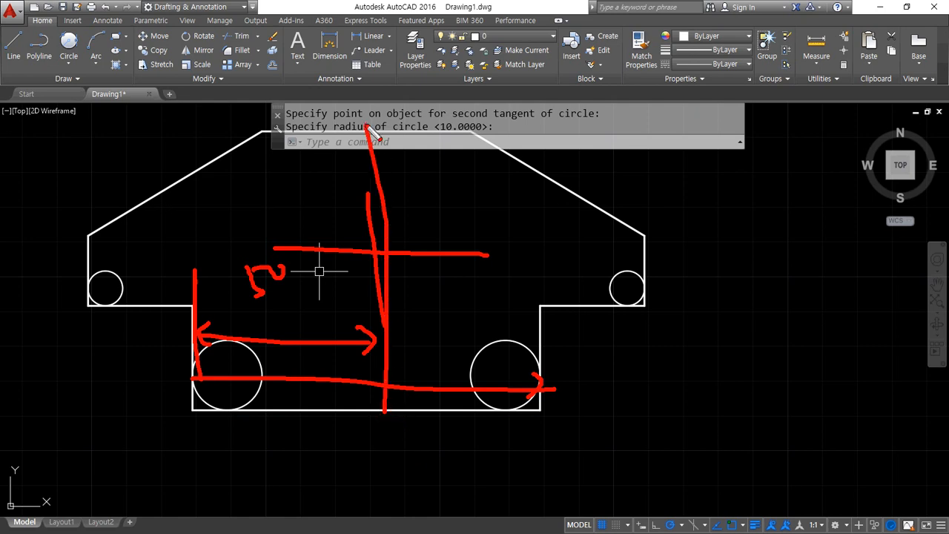
pyautogui.press('Escape')
# Draw a vertical center line from the midpoint of the bottom edge to the midpoint of the top edge
pyautogui.write('l')
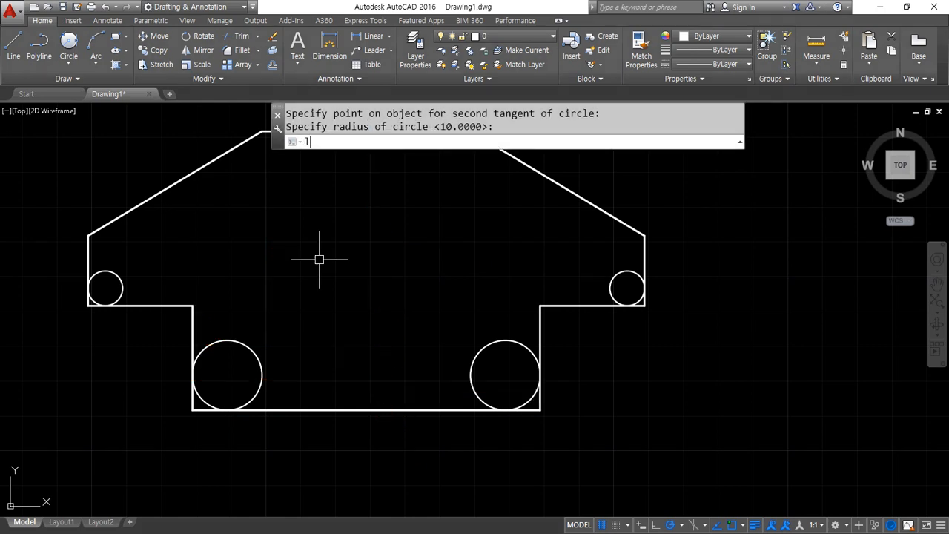
pyautogui.press('Return')
pyautogui.keyDown('shift'); pyautogui.rightClick(459, 197); pyautogui.keyUp('shift')
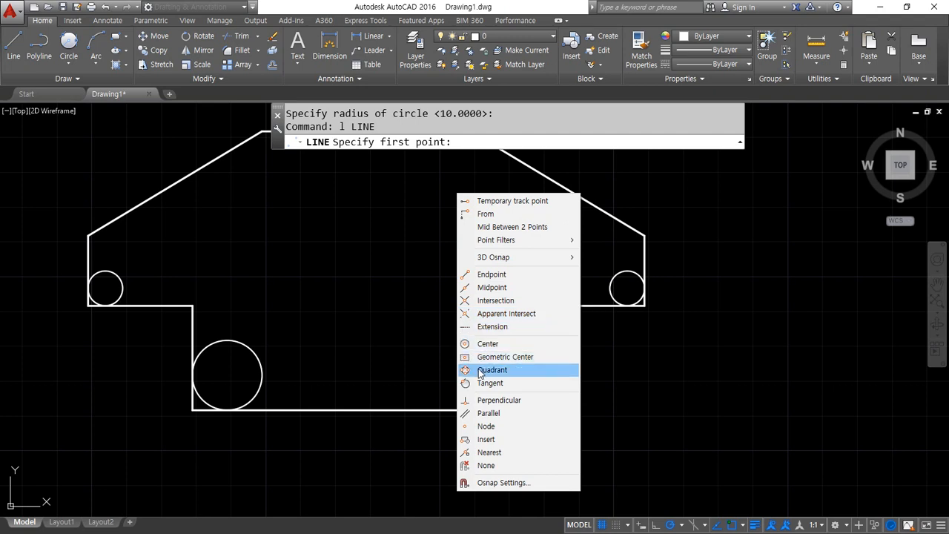
pyautogui.click(509, 287)
pyautogui.click(367, 409)
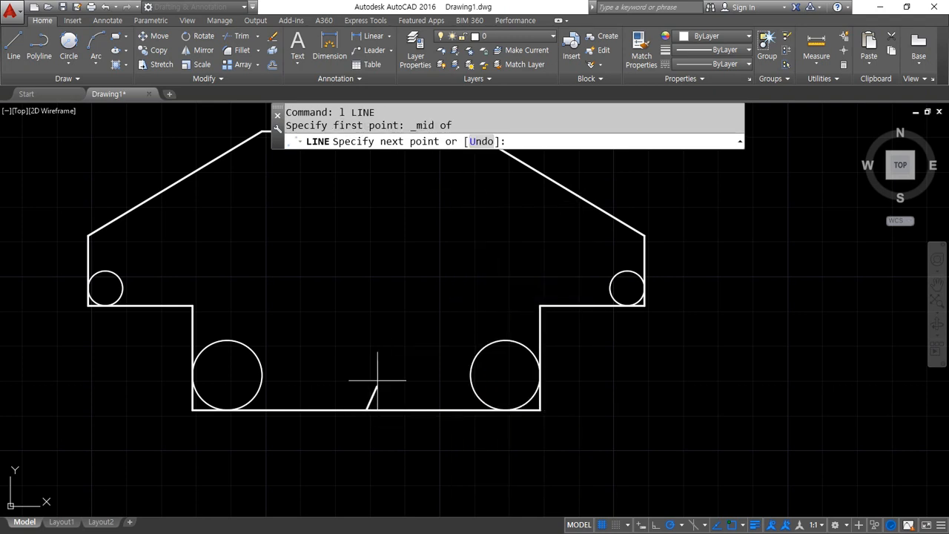
pyautogui.moveTo(339, 199); pyautogui.dragTo(359, 261, button='middle')
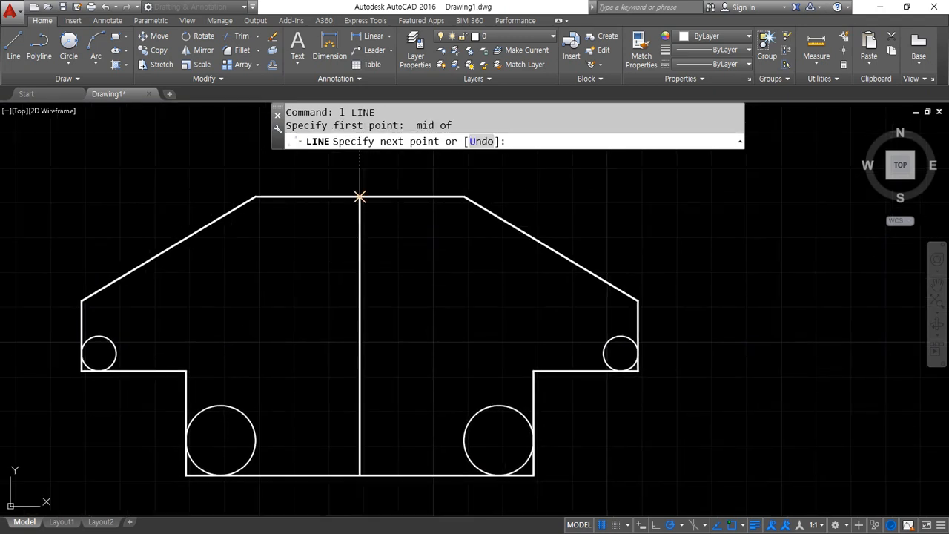
pyautogui.click(359, 197)
pyautogui.press('Return')
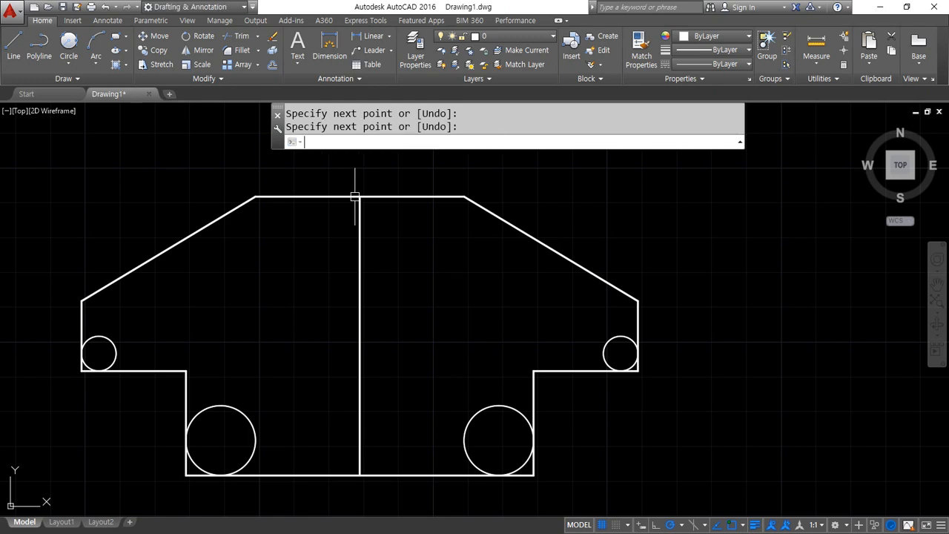
# Offset the outline's bottom edge 40 upward to make a horizontal construction line
pyautogui.write('o')
pyautogui.press('Return')
pyautogui.write('0')
pyautogui.press('Return')
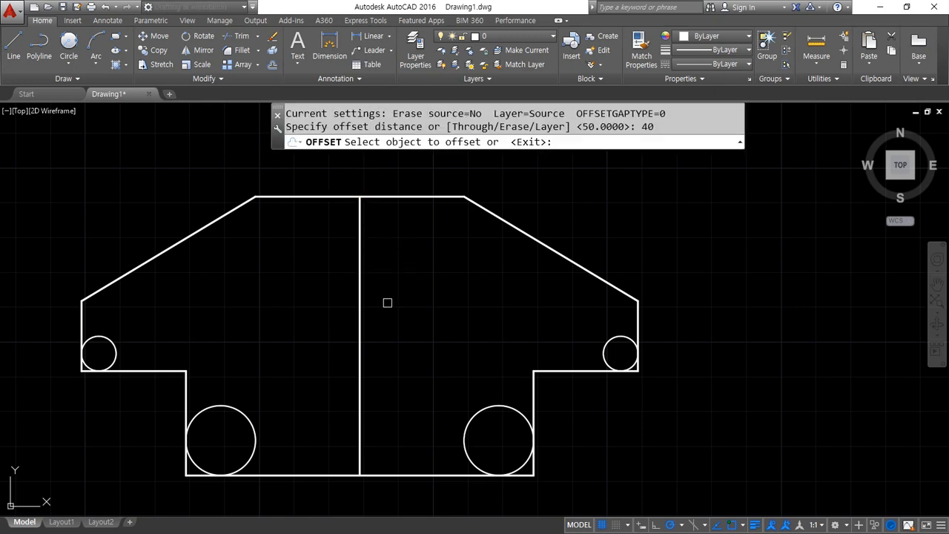
pyautogui.moveTo(412, 418); pyautogui.dragTo(409, 379, button='middle')
pyautogui.click(404, 435)
pyautogui.click(413, 339)
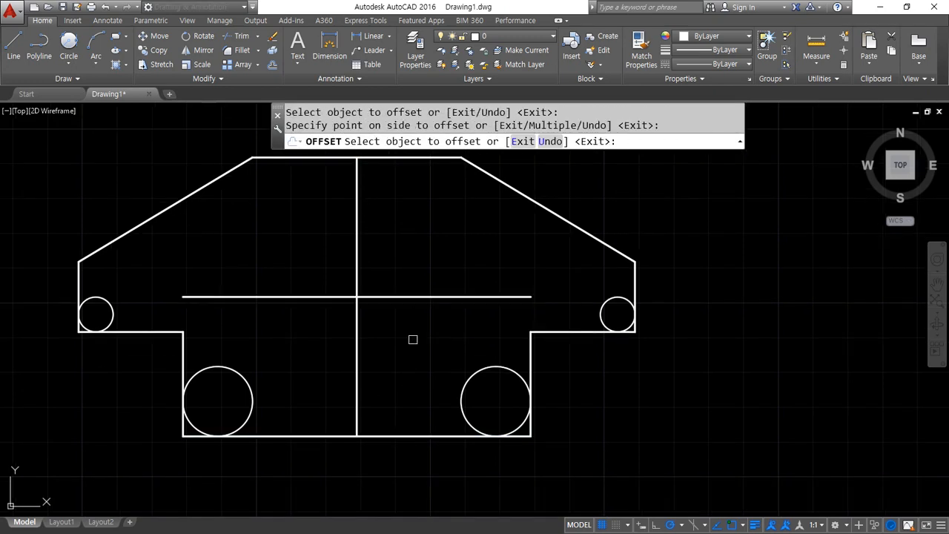
pyautogui.press('Return')
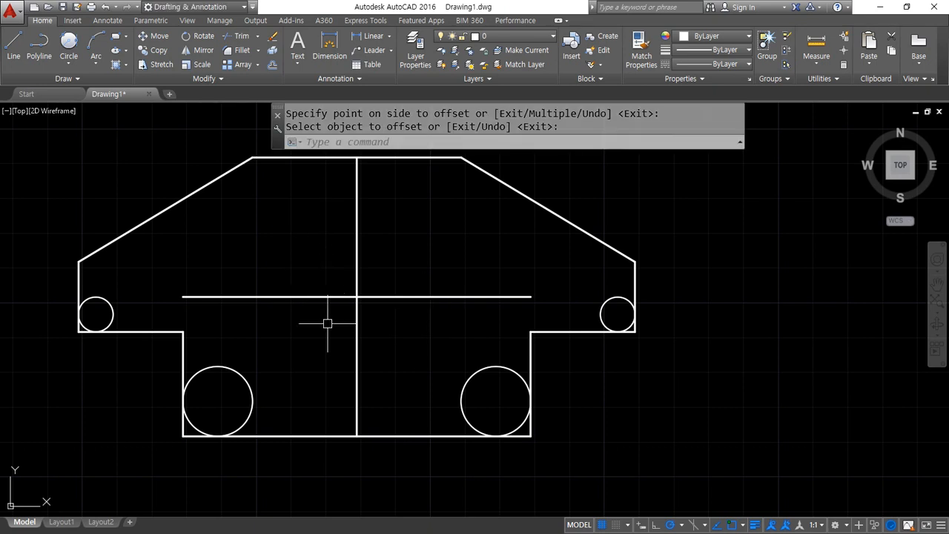
# Draw a radius 20 circle centered where the vertical center line crosses the horizontal construction line
pyautogui.write('c')
pyautogui.press('Return')
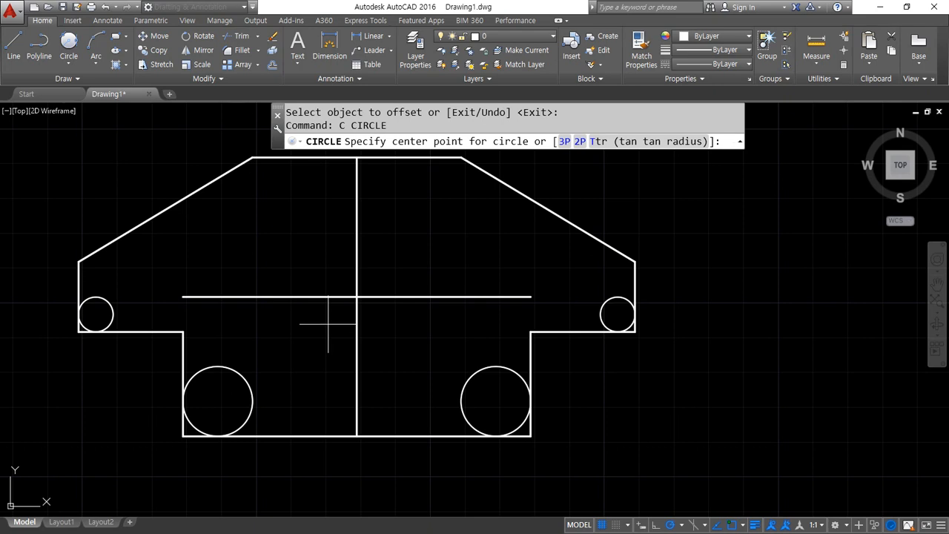
pyautogui.click(356, 296)
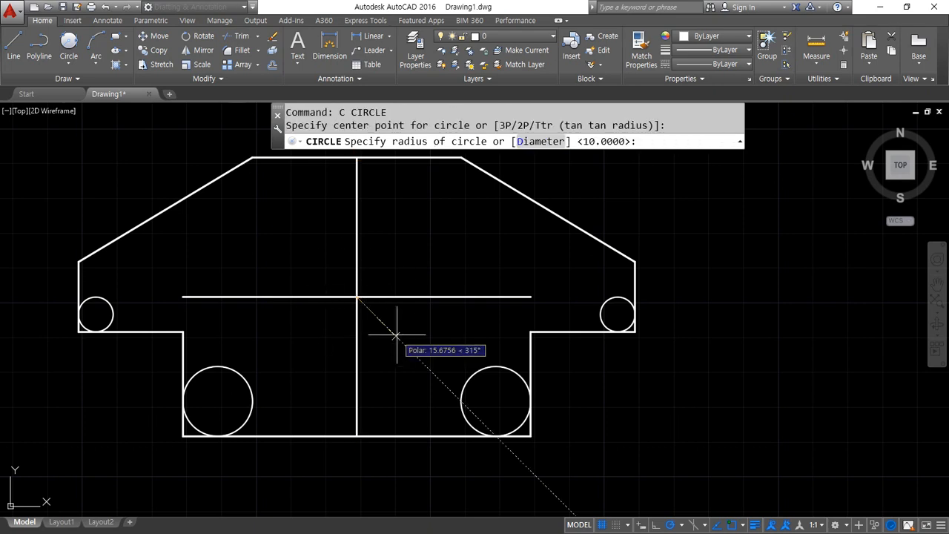
pyautogui.write('2')
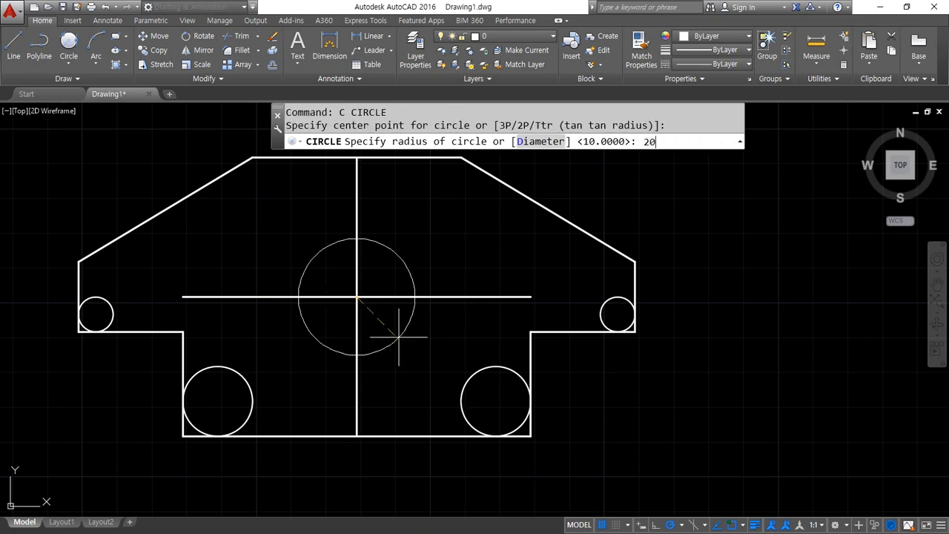
pyautogui.write('0')
pyautogui.press('Return')
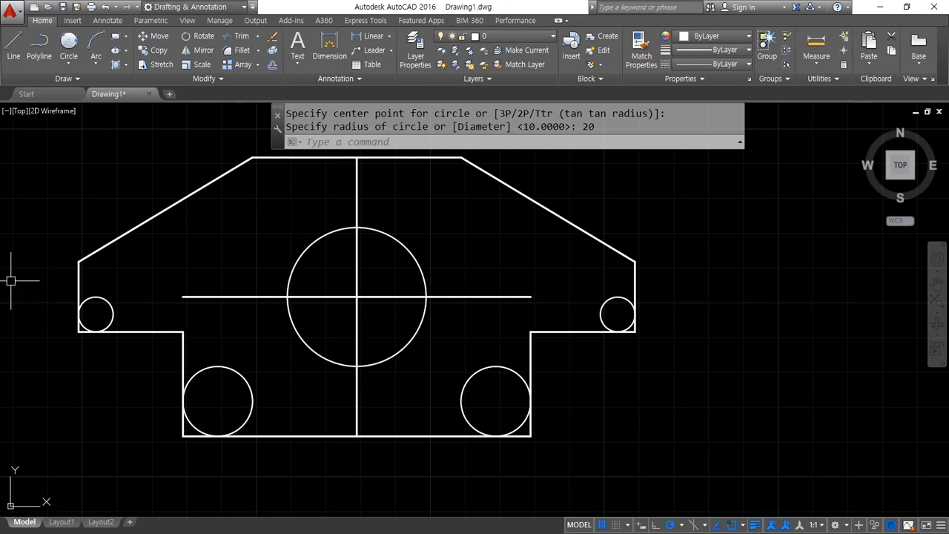
# Switch to the browser and examine the dimensioned reference drawing of the large circle with four corner squares
pyautogui.hotkey('alt', 'Tab')
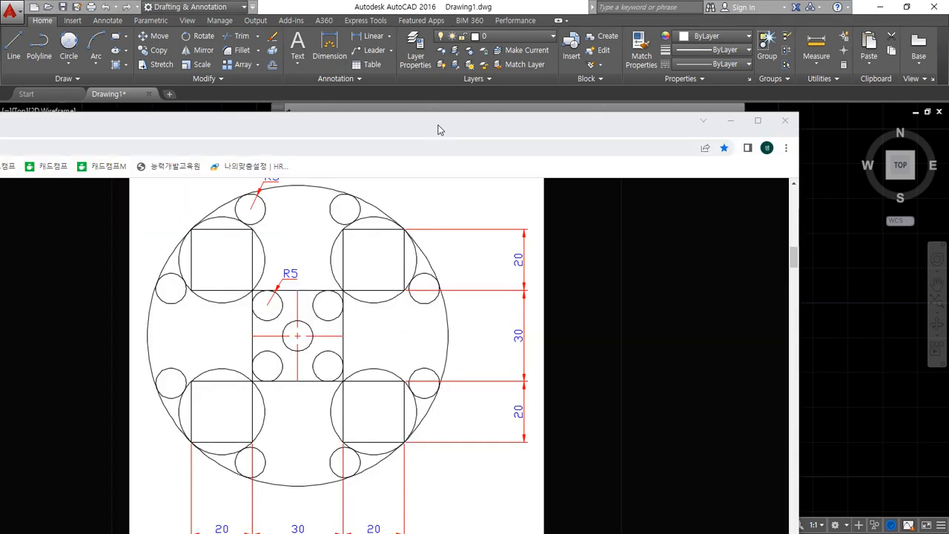
pyautogui.moveTo(438, 129); pyautogui.dragTo(453, 114)
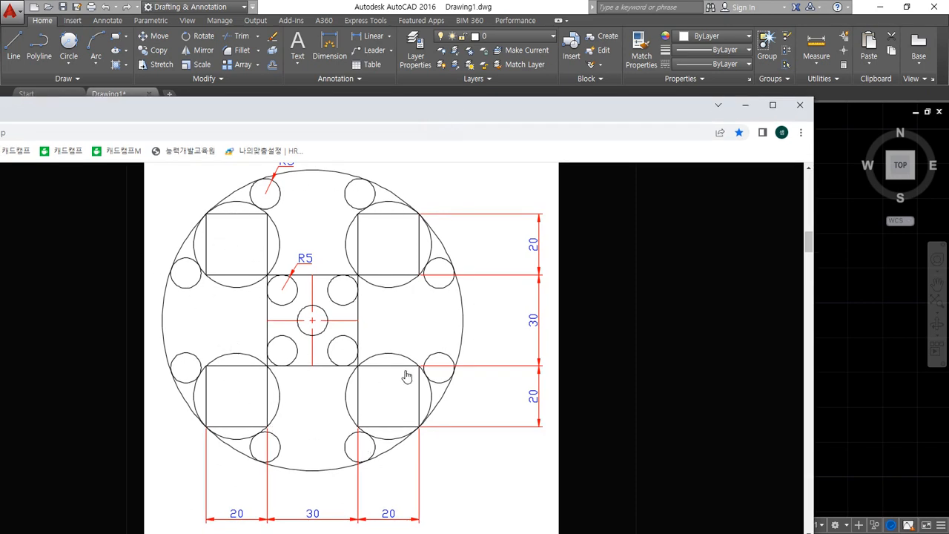
pyautogui.scroll(-1, 557, 343)
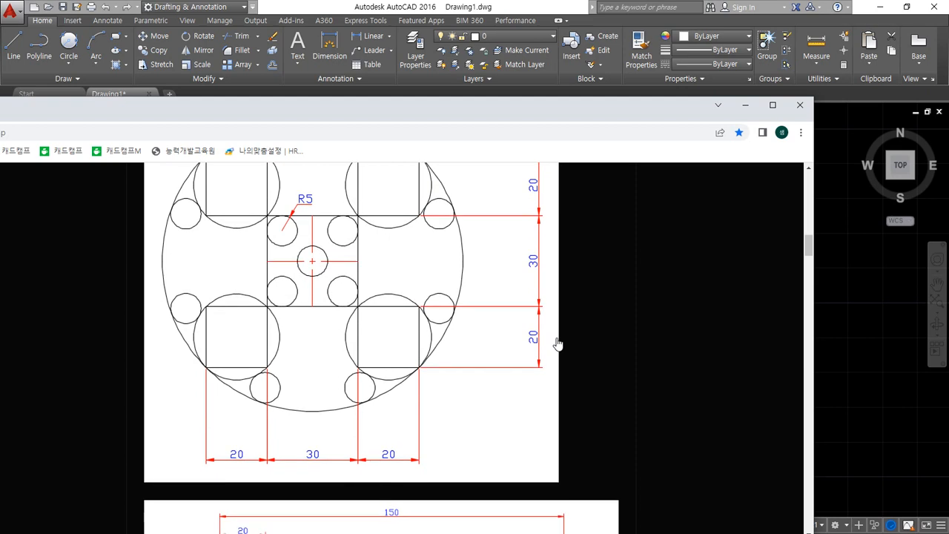
pyautogui.scroll(1, 553, 342)
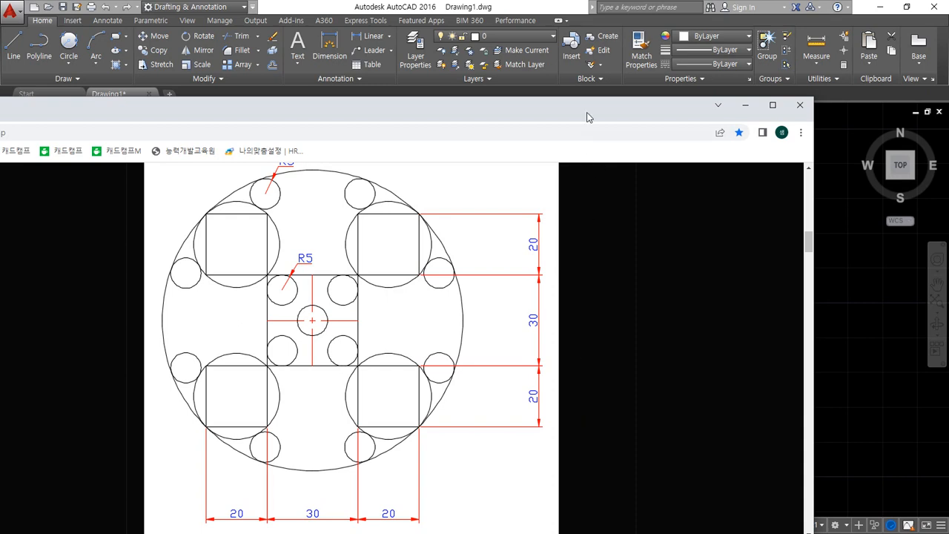
pyautogui.moveTo(586, 112)
pyautogui.mouseDown()
pyautogui.moveTo(458, 113)
pyautogui.moveTo(0, 56)
pyautogui.mouseUp()
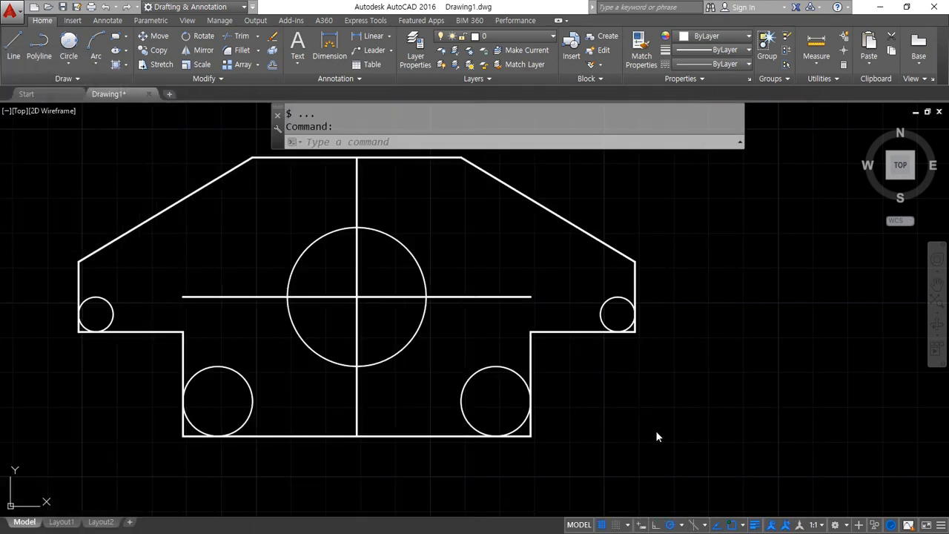
# Return to AutoCAD and erase all objects in the drawing
pyautogui.write('e')
pyautogui.press('Return')
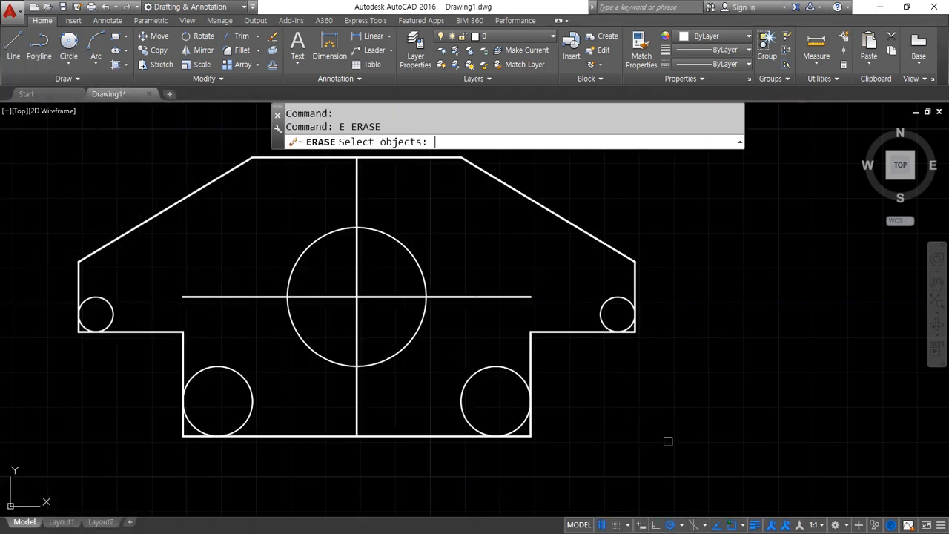
pyautogui.write('al')
pyautogui.press('Return')
pyautogui.press('Return')
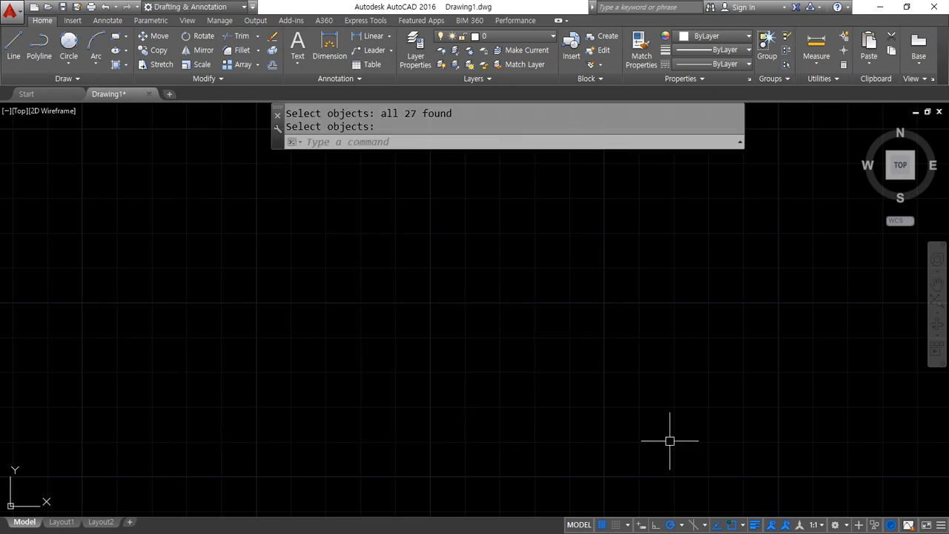
# Draw a vertical line about 98.5 long and a longer horizontal line running right from its lower end
pyautogui.write('l')
pyautogui.press('Return')
pyautogui.click(178, 138)
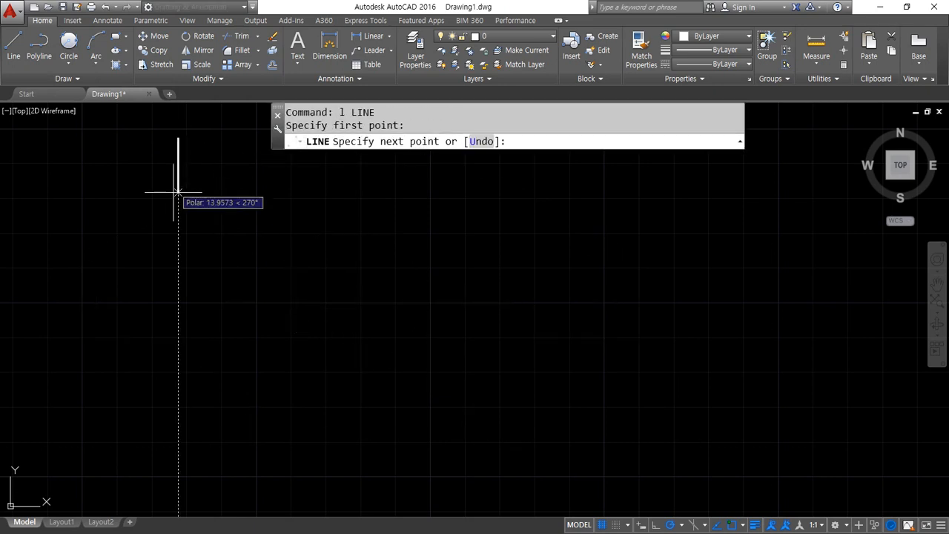
pyautogui.scroll(-4, 178, 365)
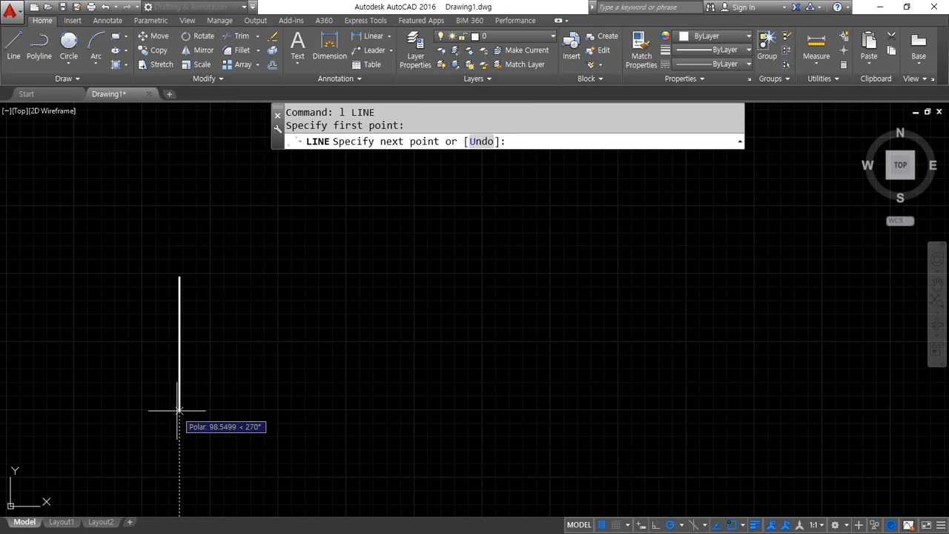
pyautogui.click(178, 409)
pyautogui.click(378, 409)
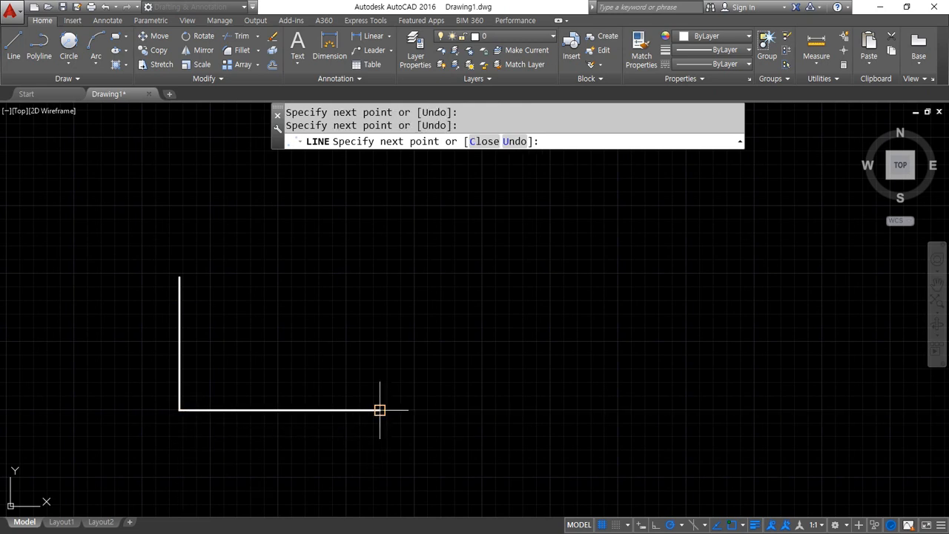
pyautogui.press('BackSpace')
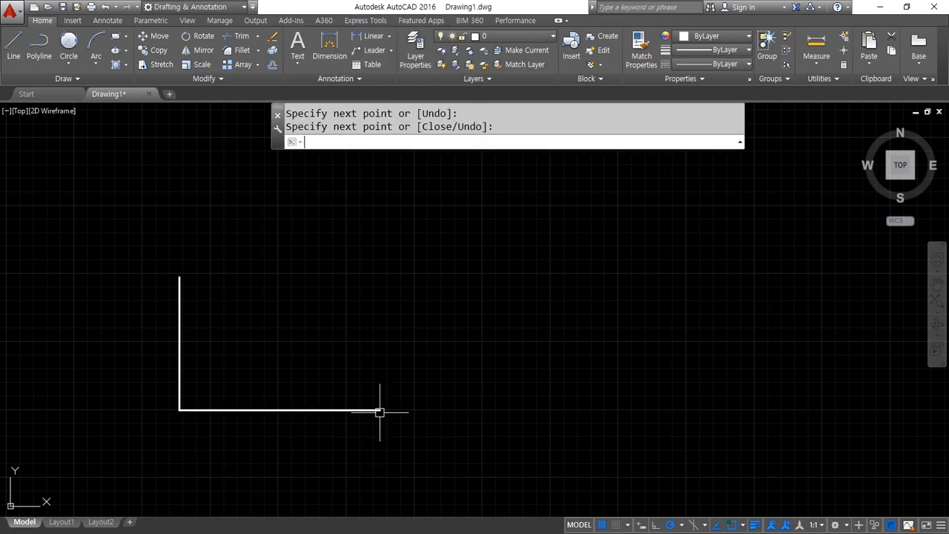
# Offset the vertical line 70 to the right and the horizontal line 70 upward
pyautogui.write('o')
pyautogui.press('Return')
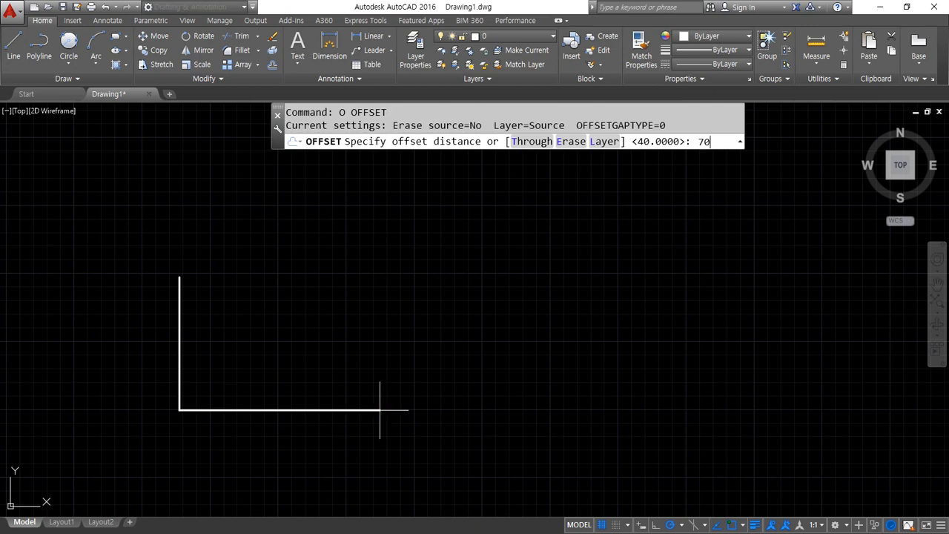
pyautogui.press('Return')
pyautogui.click(179, 348)
pyautogui.click(311, 352)
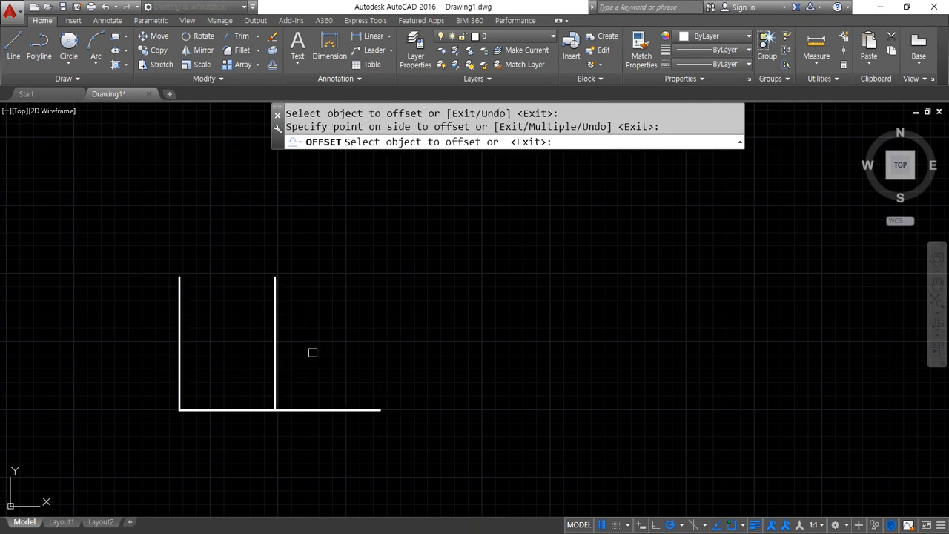
pyautogui.click(239, 409)
pyautogui.click(238, 368)
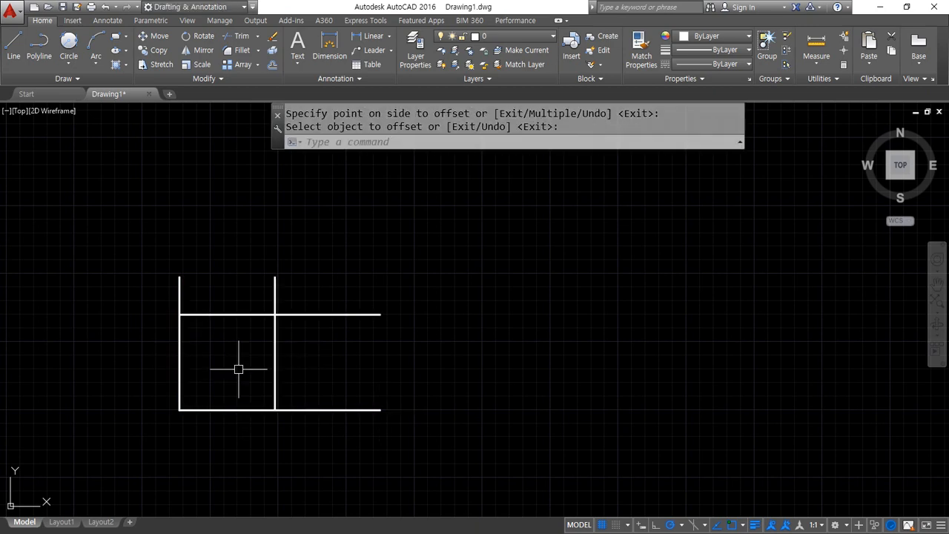
# Trim the line ends that extend past the intersections to leave a 70 by 70 square
pyautogui.write('tr')
pyautogui.press('Return')
pyautogui.press('Return')
pyautogui.click(336, 431)
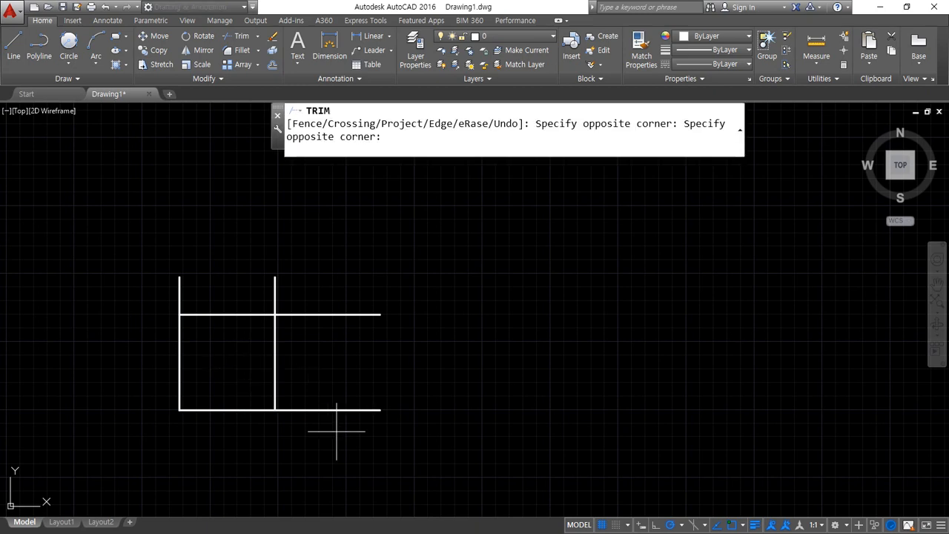
pyautogui.click(310, 291)
pyautogui.click(309, 250)
pyautogui.click(148, 288)
pyautogui.scroll(4, 196, 361)
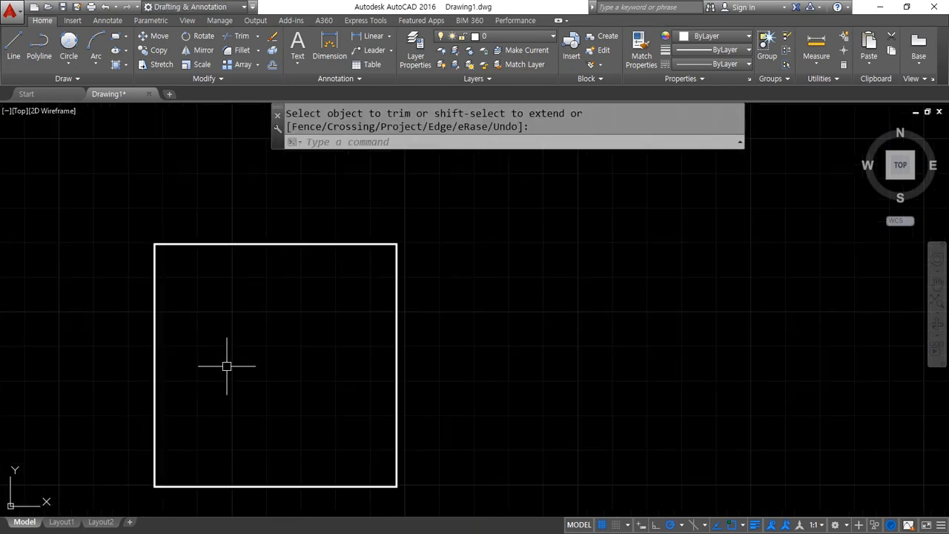
pyautogui.moveTo(227, 364)
pyautogui.mouseDown(button='middle')
pyautogui.moveTo(295, 290)
pyautogui.moveTo(292, 301)
pyautogui.mouseUp(button='middle')
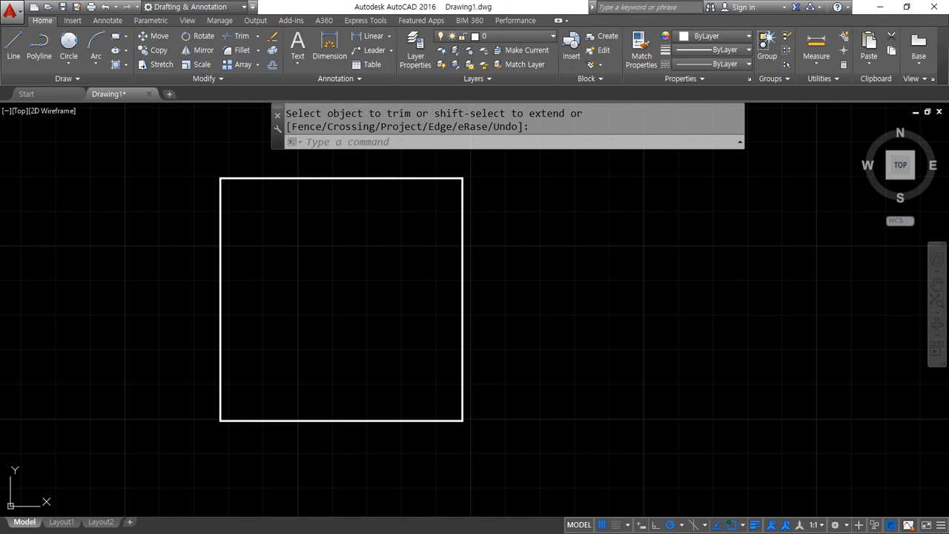
# Examine the reference drawing in the browser for the corner squares' dimensions and the inward offset directions
pyautogui.hotkey('alt', 'Tab')
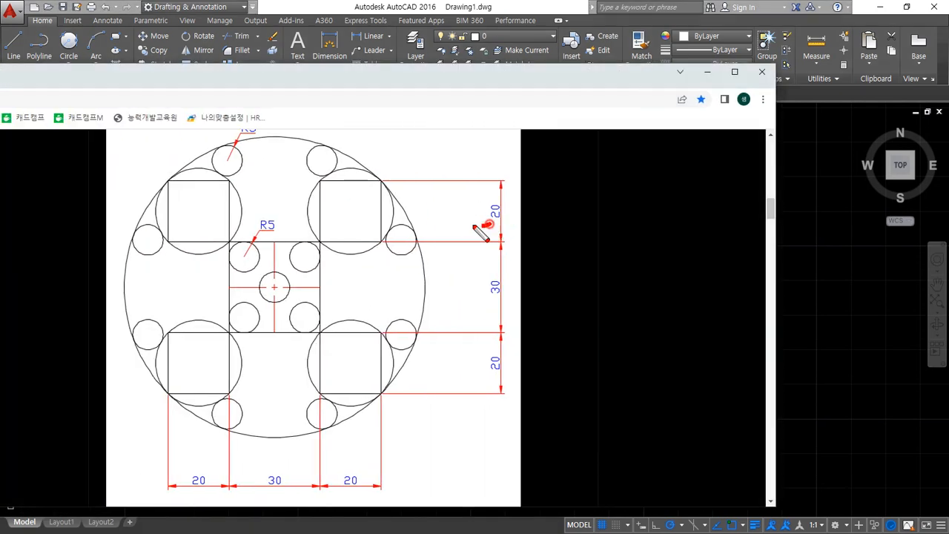
pyautogui.moveTo(495, 200); pyautogui.dragTo(489, 223)
pyautogui.moveTo(343, 185)
pyautogui.mouseDown()
pyautogui.moveTo(343, 226)
pyautogui.moveTo(358, 212)
pyautogui.mouseUp()
pyautogui.moveTo(377, 362); pyautogui.dragTo(330, 348)
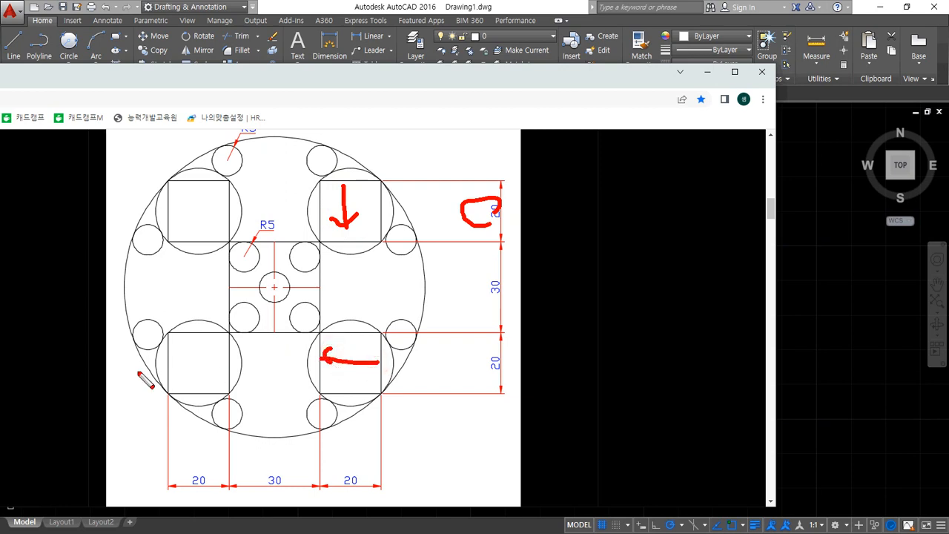
pyautogui.moveTo(165, 367)
pyautogui.mouseDown()
pyautogui.moveTo(231, 376)
pyautogui.moveTo(217, 379)
pyautogui.mouseUp()
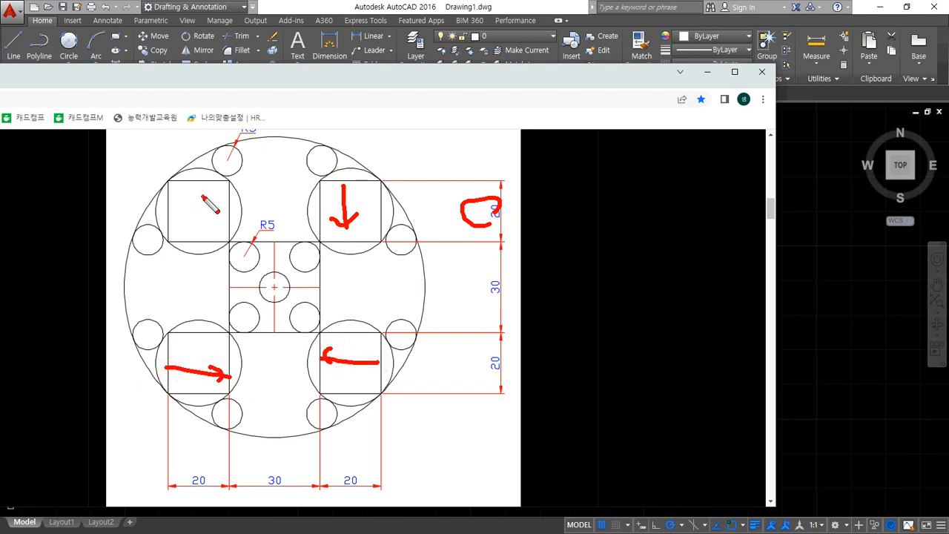
pyautogui.moveTo(200, 195)
pyautogui.mouseDown()
pyautogui.moveTo(204, 226)
pyautogui.moveTo(216, 212)
pyautogui.mouseUp()
pyautogui.press('Escape')
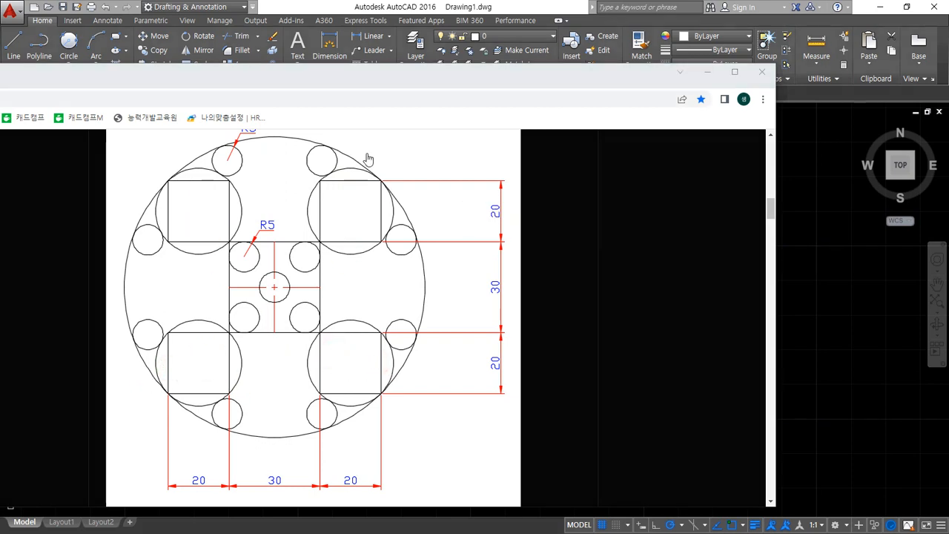
pyautogui.moveTo(304, 78); pyautogui.dragTo(0, 49)
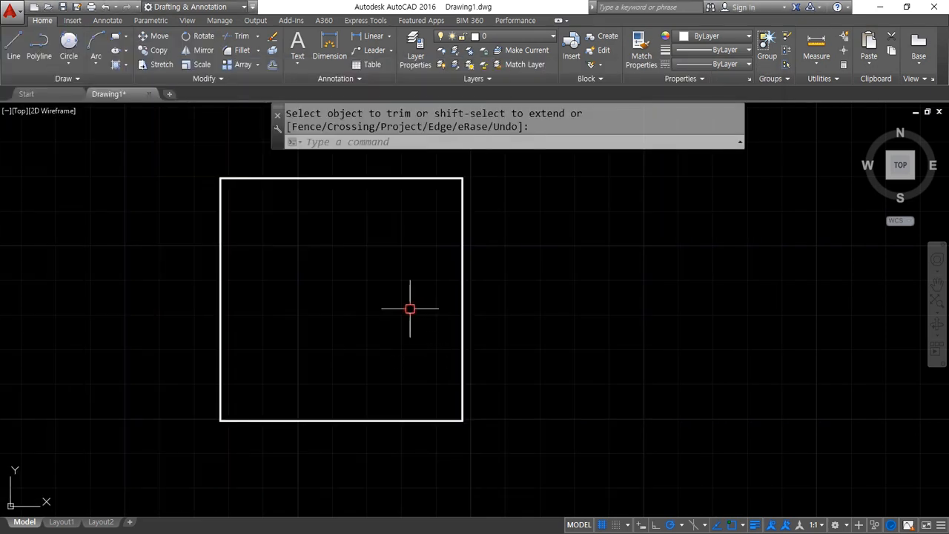
# Offset the square's top and bottom edges 20 inward
pyautogui.write('o')
pyautogui.press('Return')
pyautogui.write('20')
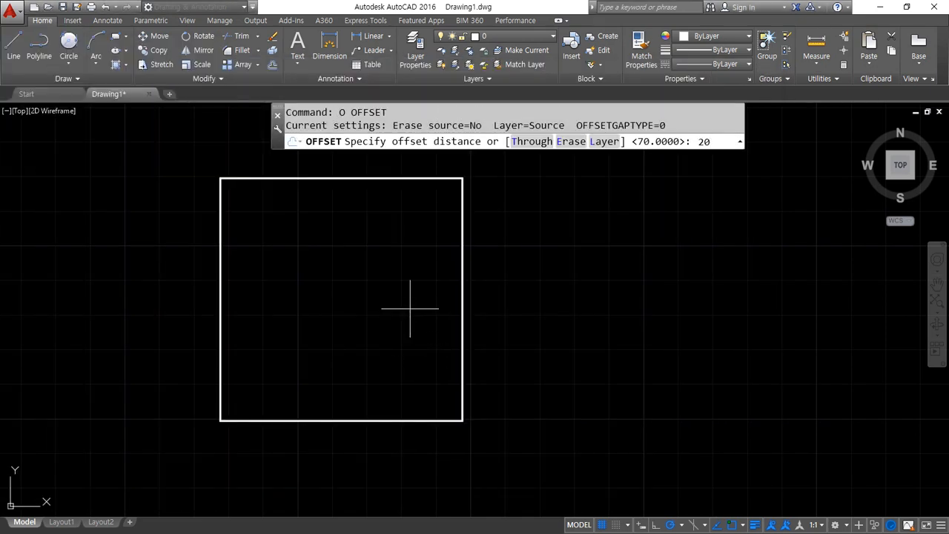
pyautogui.press('Return')
pyautogui.click(356, 176)
pyautogui.click(362, 294)
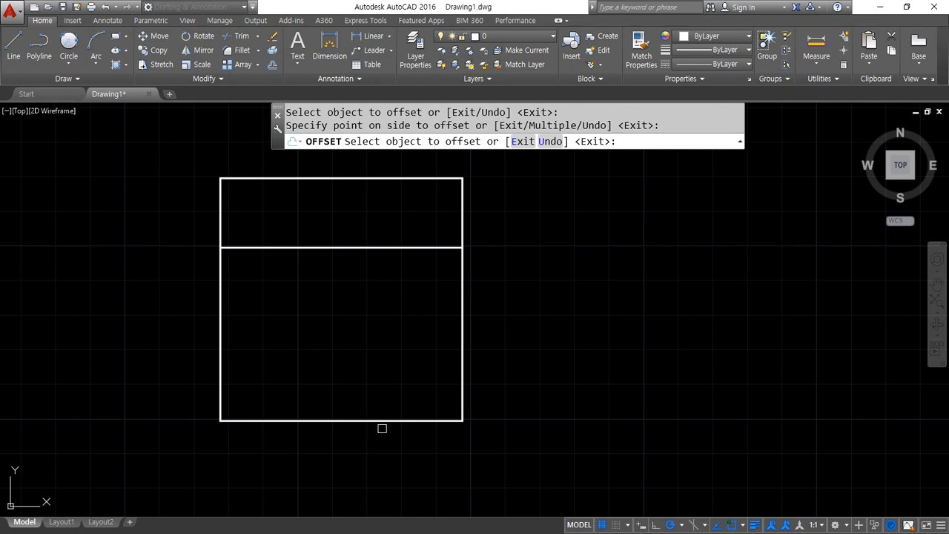
pyautogui.click(384, 409)
pyautogui.click(371, 422)
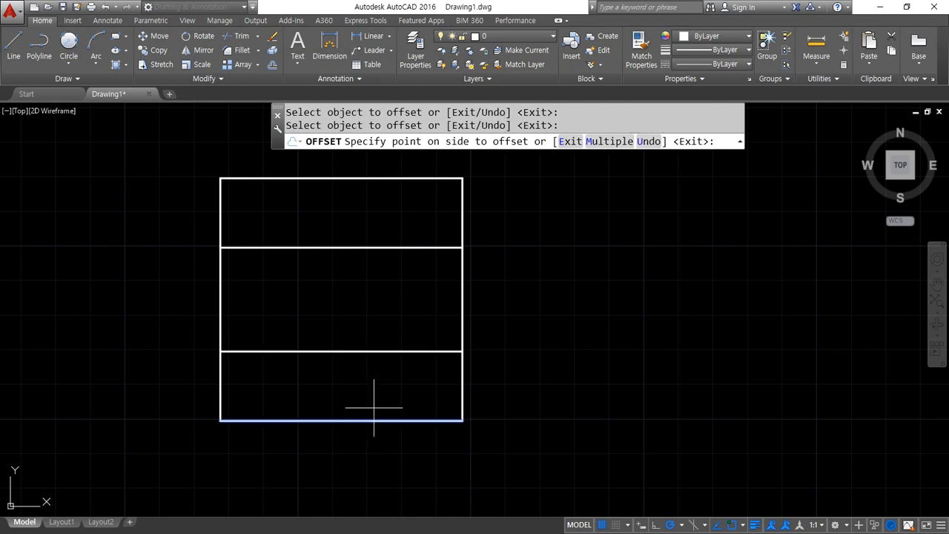
pyautogui.click(373, 404)
# Offset the square's right and left edges inward by the same distance of 20
pyautogui.click(461, 311)
pyautogui.click(438, 309)
pyautogui.click(221, 291)
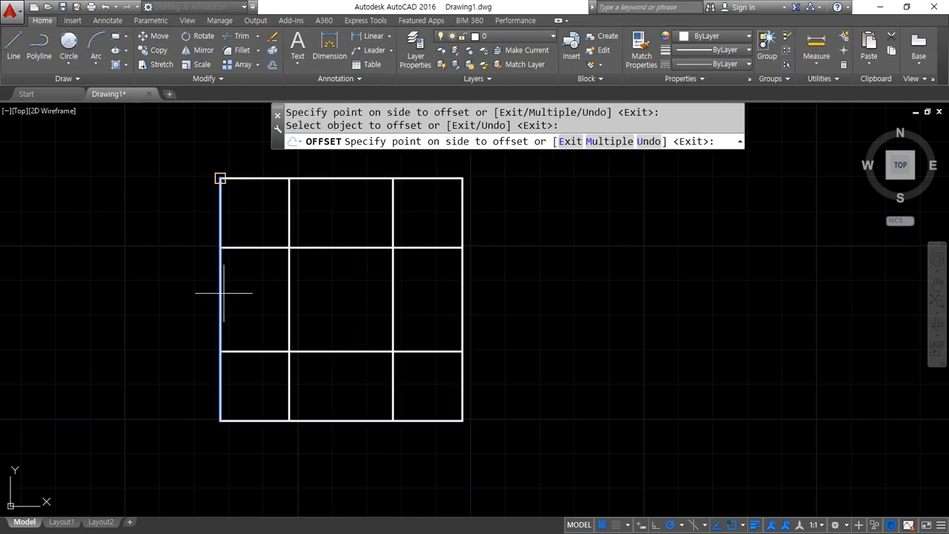
pyautogui.click(267, 297)
pyautogui.press('Return')
# Trim the middle segments of the four outer edges, leaving four corner squares around the central square
pyautogui.write('tr')
pyautogui.press('Return')
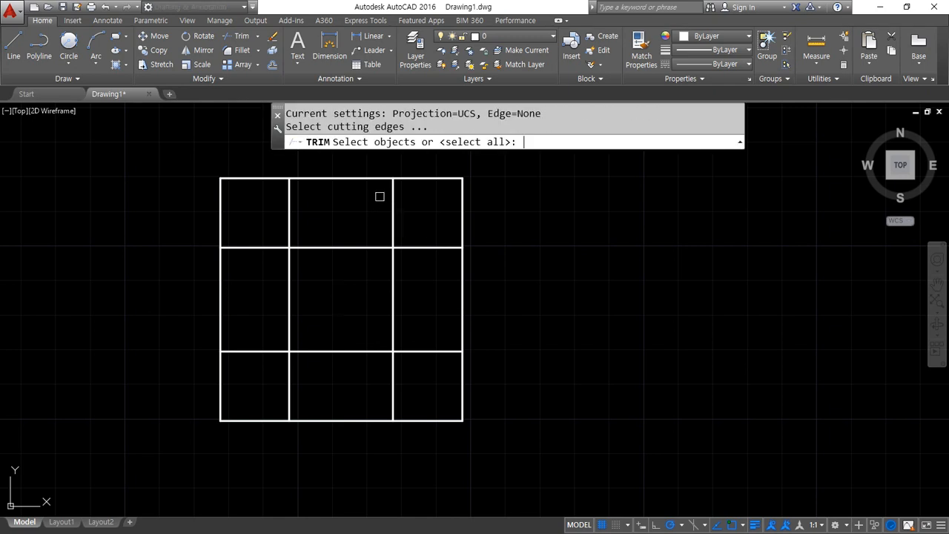
pyautogui.press('Return')
pyautogui.click(339, 178)
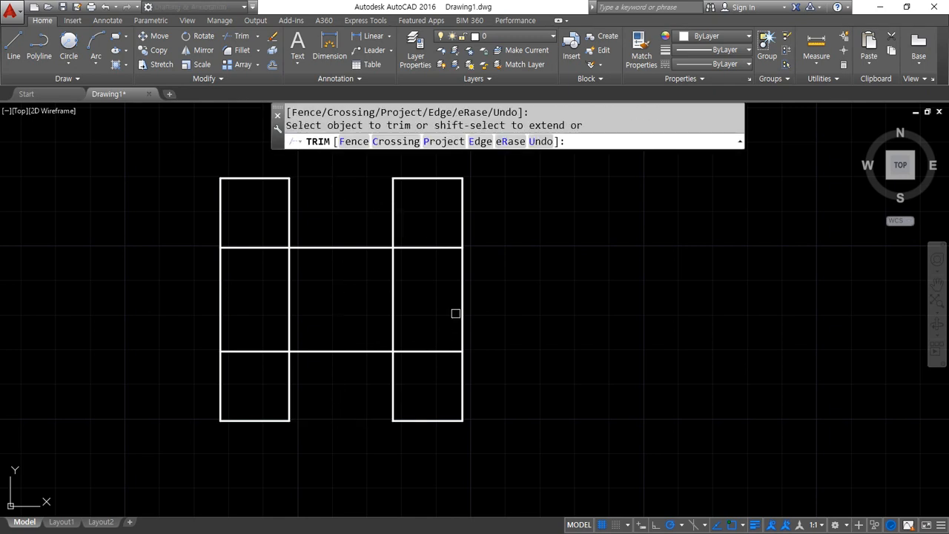
pyautogui.click(219, 293)
pyautogui.press('Return')
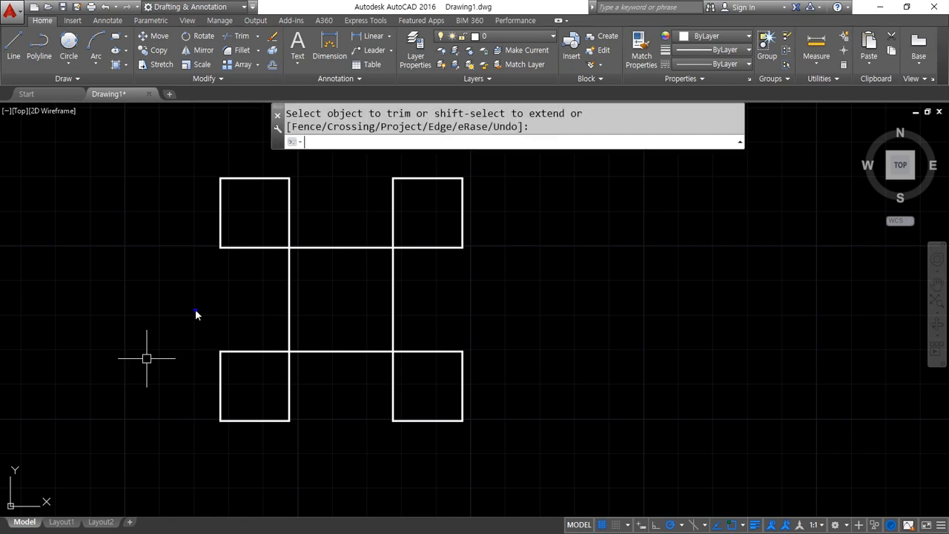
# Try a 3-point circle through three outer corners of the corner squares, and erase it
pyautogui.click(71, 63)
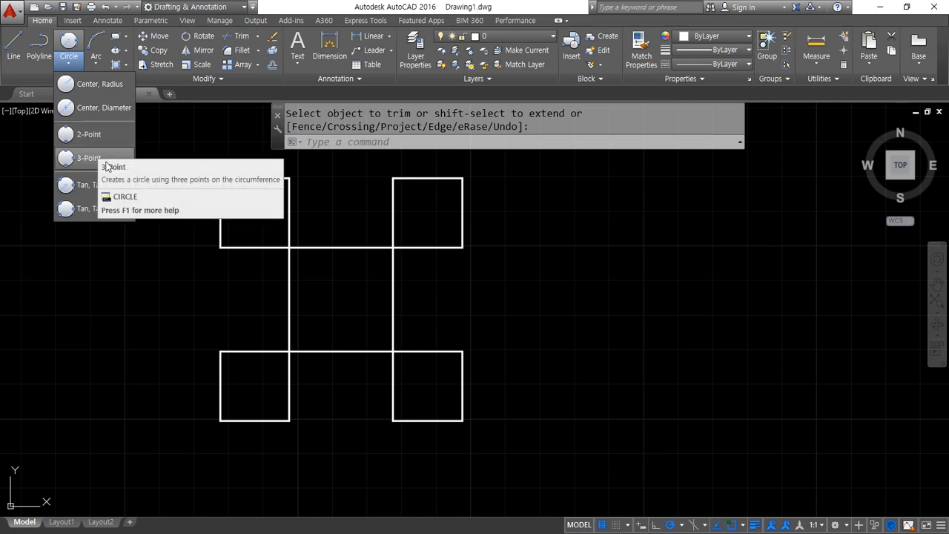
pyautogui.click(107, 158)
pyautogui.click(461, 178)
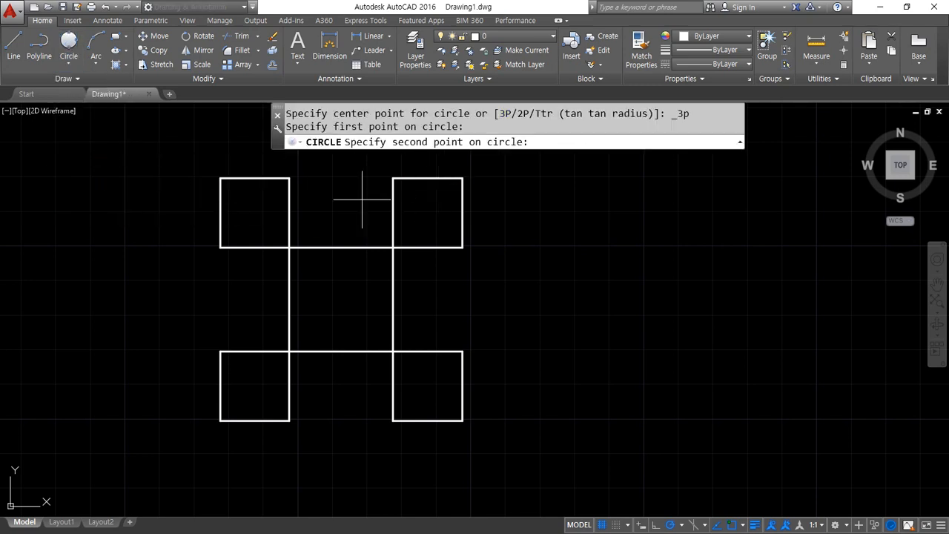
pyautogui.click(220, 178)
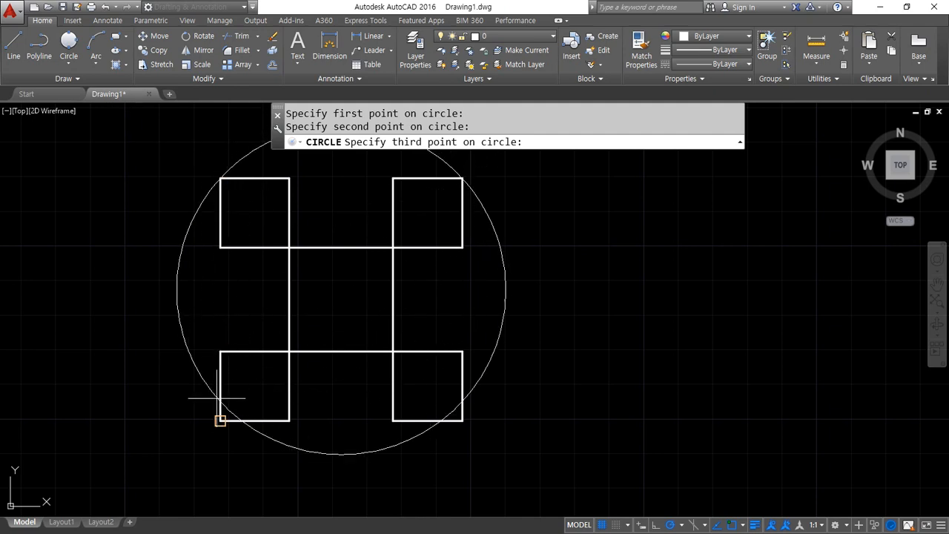
pyautogui.click(220, 421)
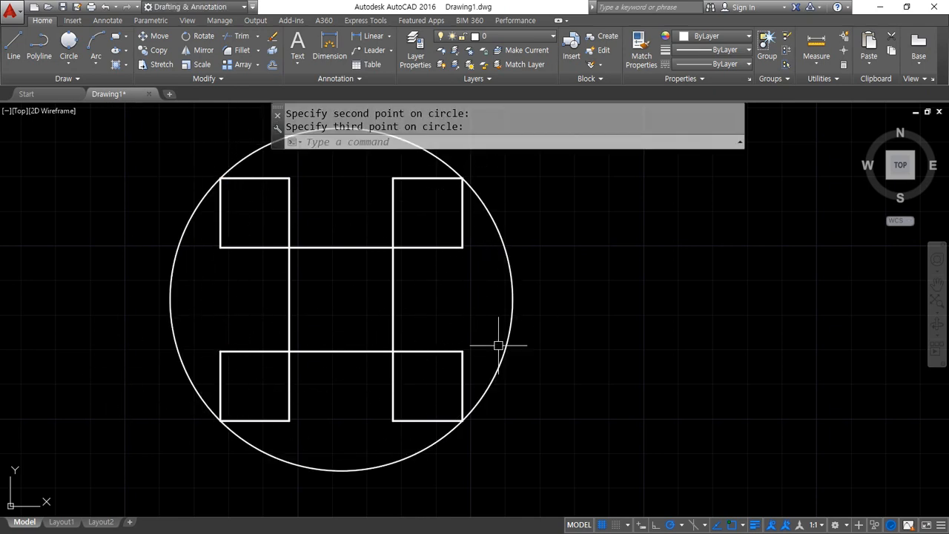
pyautogui.click(553, 271)
pyautogui.click(478, 304)
pyautogui.press('Delete')
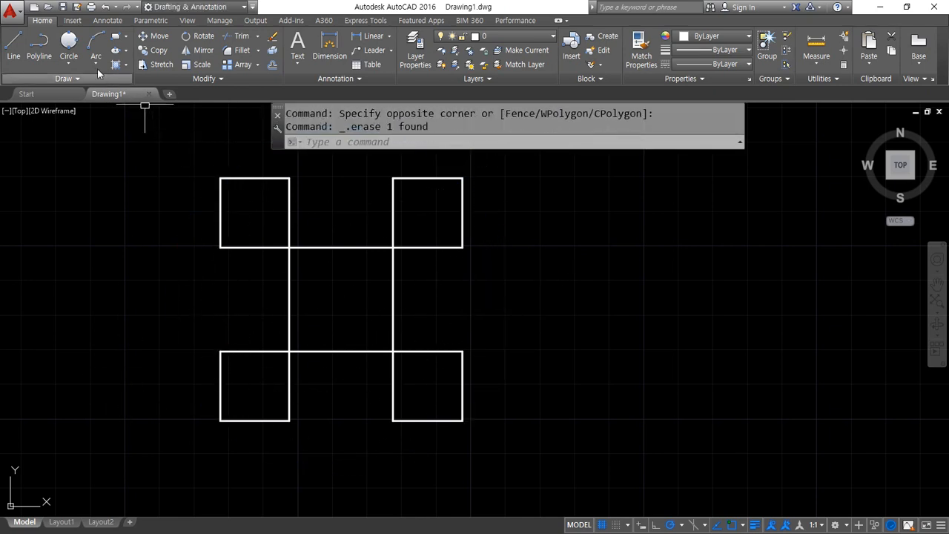
# Draw the enclosing circle with the 2-Point method, its diameter running between the upper-right and lower-left outer corners of the figure
pyautogui.click(69, 63)
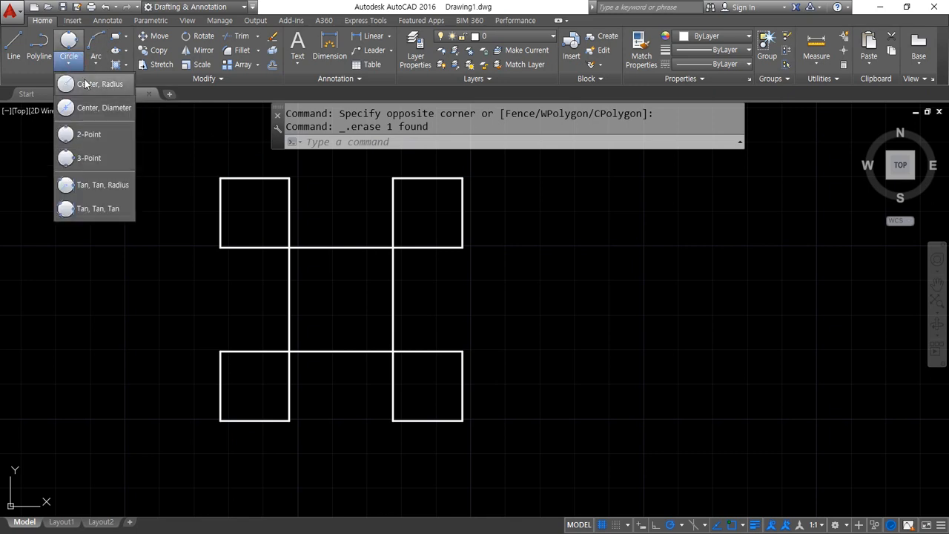
pyautogui.click(86, 135)
pyautogui.click(462, 179)
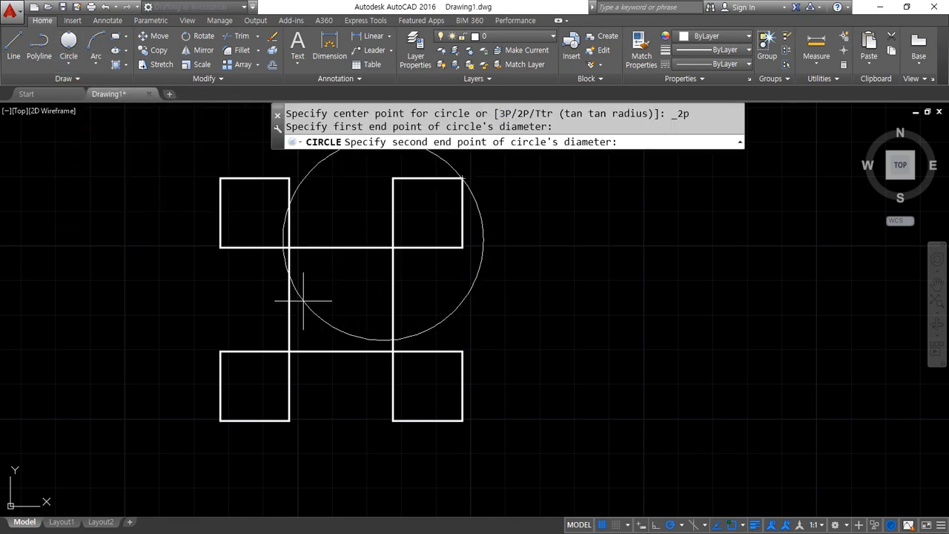
pyautogui.click(220, 420)
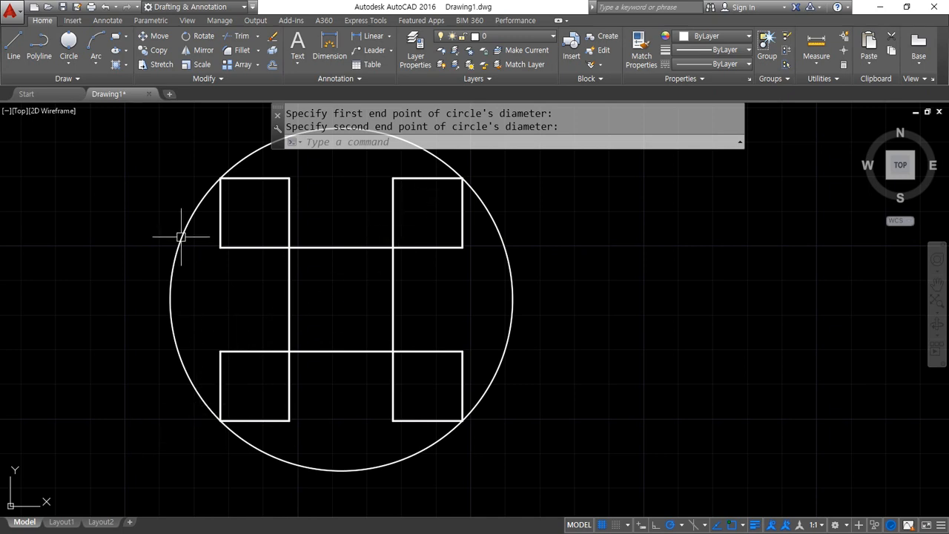
# Draw 2-Point circles around the two upper corner squares, using each square's diagonal as the diameter
pyautogui.scroll(2, 215, 172)
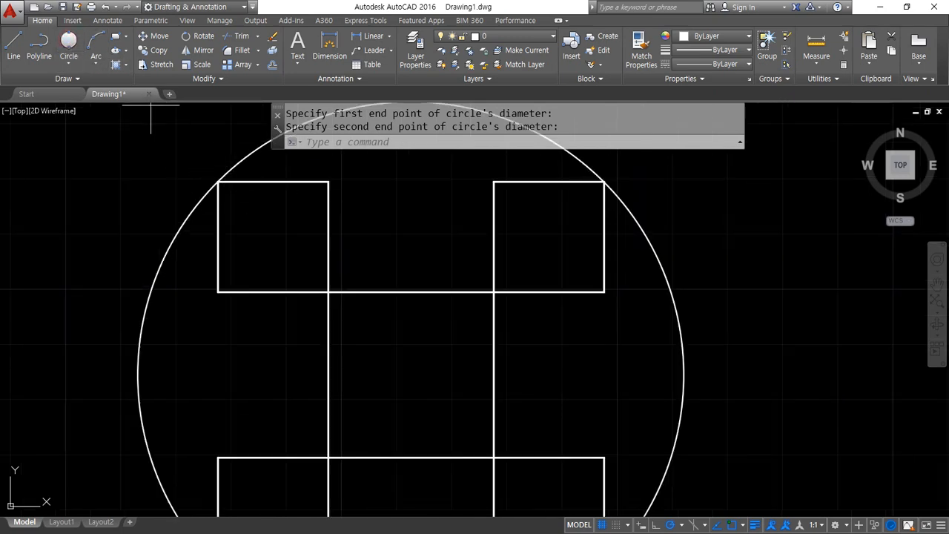
pyautogui.click(68, 45)
pyautogui.click(329, 182)
pyautogui.click(217, 291)
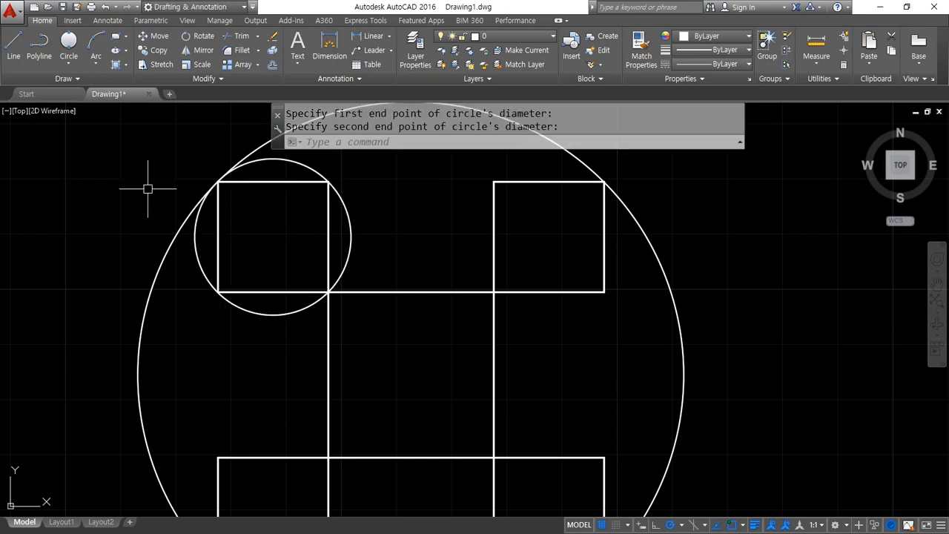
pyautogui.click(68, 45)
pyautogui.click(494, 182)
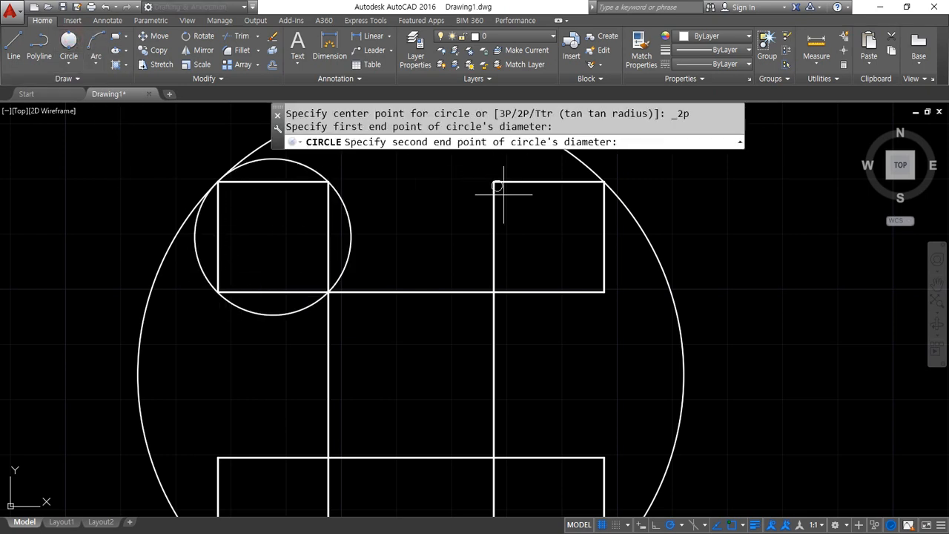
pyautogui.click(604, 292)
# Draw 2-Point circles around the two lower corner squares, each across its square's diagonal
pyautogui.moveTo(367, 397); pyautogui.dragTo(306, 213, button='middle')
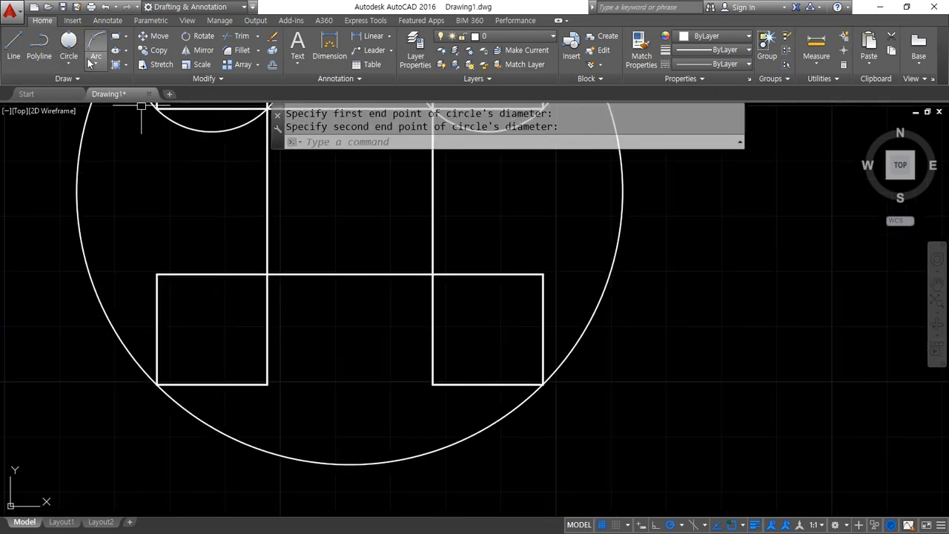
pyautogui.click(68, 44)
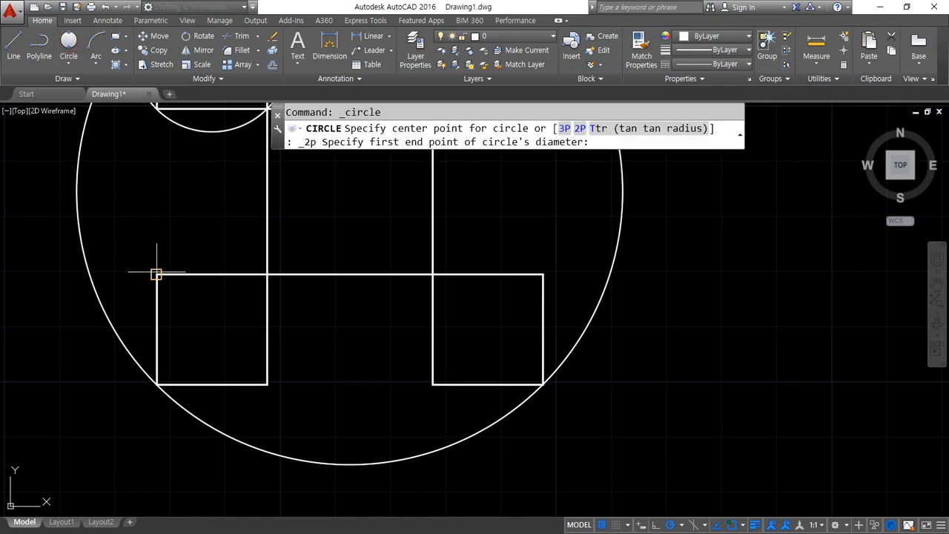
pyautogui.click(156, 273)
pyautogui.click(267, 384)
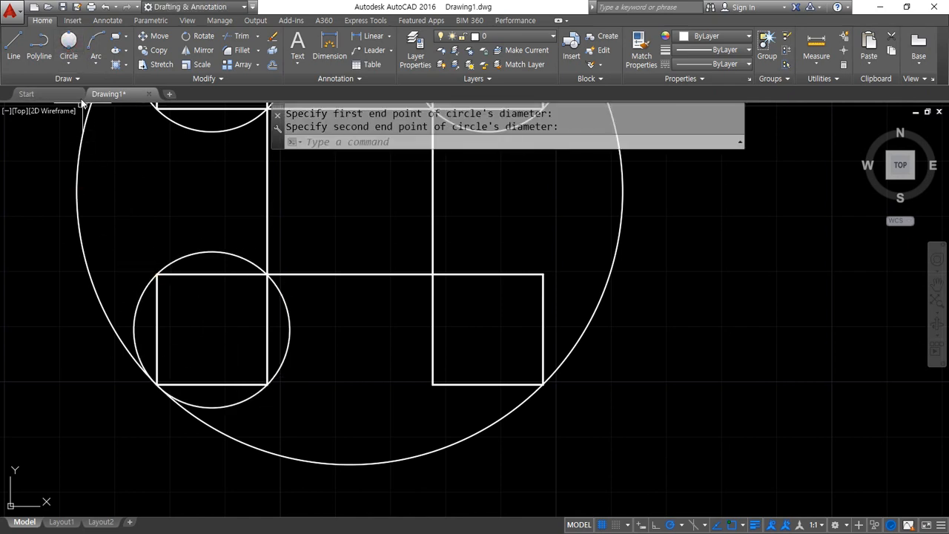
pyautogui.click(65, 43)
pyautogui.click(543, 274)
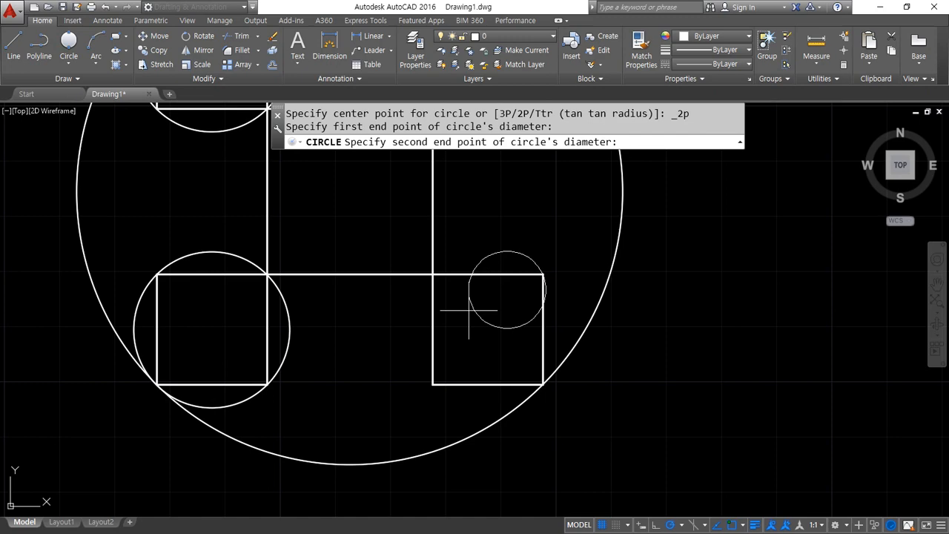
pyautogui.click(432, 384)
# Draw a Tan, Tan, Radius circle of radius 5 touching the enclosing circle and the top of the upper-left square's circle
pyautogui.scroll(-4, 333, 318)
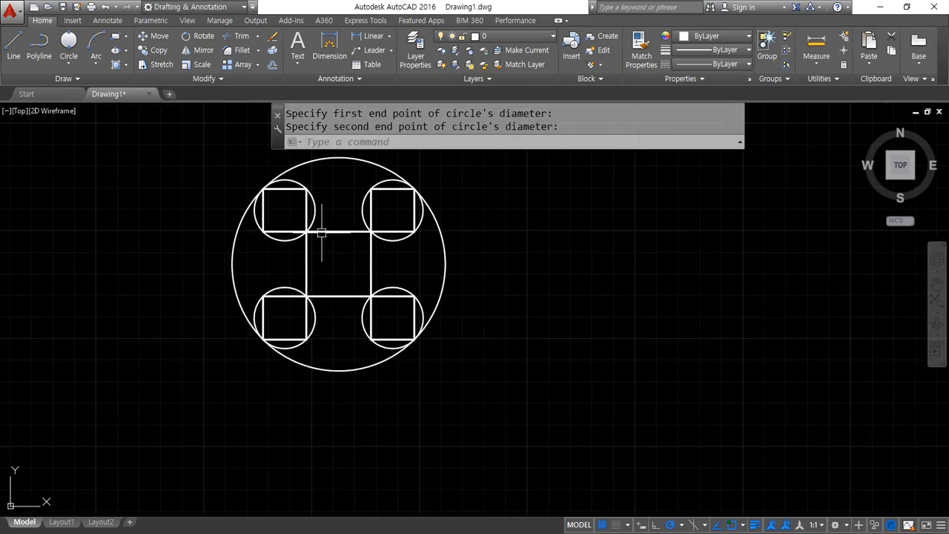
pyautogui.scroll(2, 307, 223)
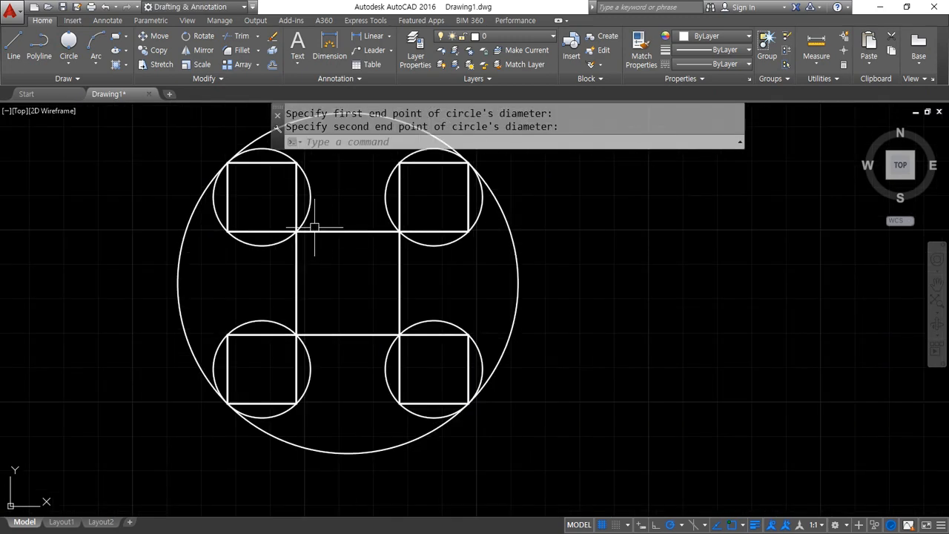
pyautogui.click(68, 65)
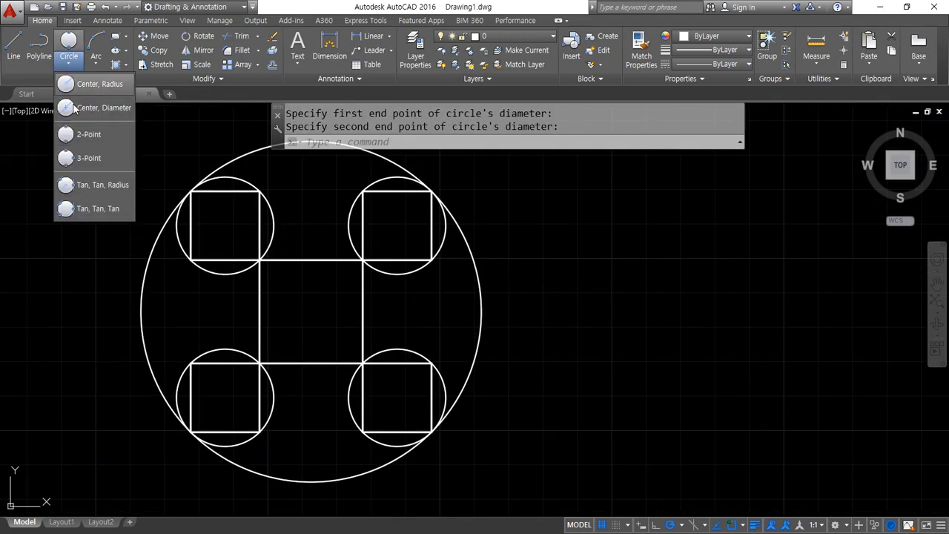
pyautogui.click(92, 184)
pyautogui.scroll(2, 226, 191)
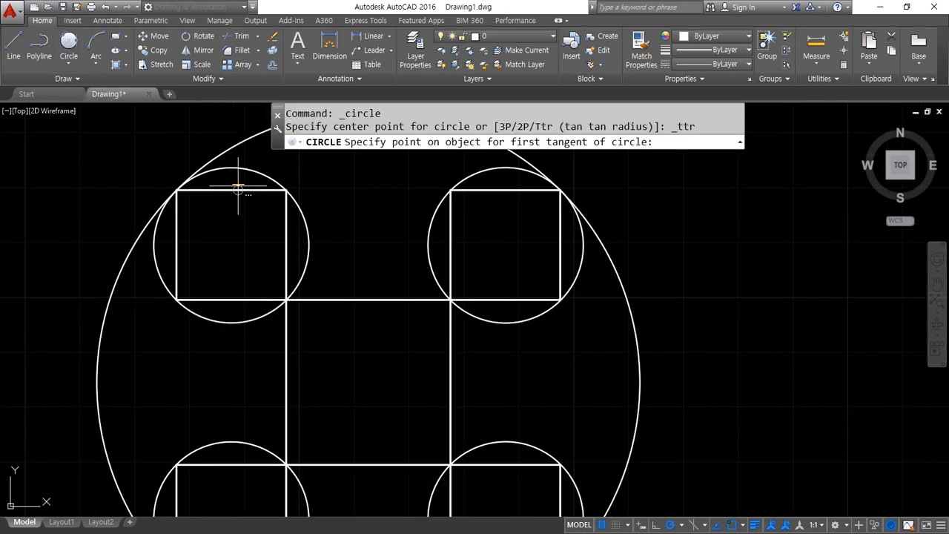
pyautogui.click(251, 138)
pyautogui.click(247, 167)
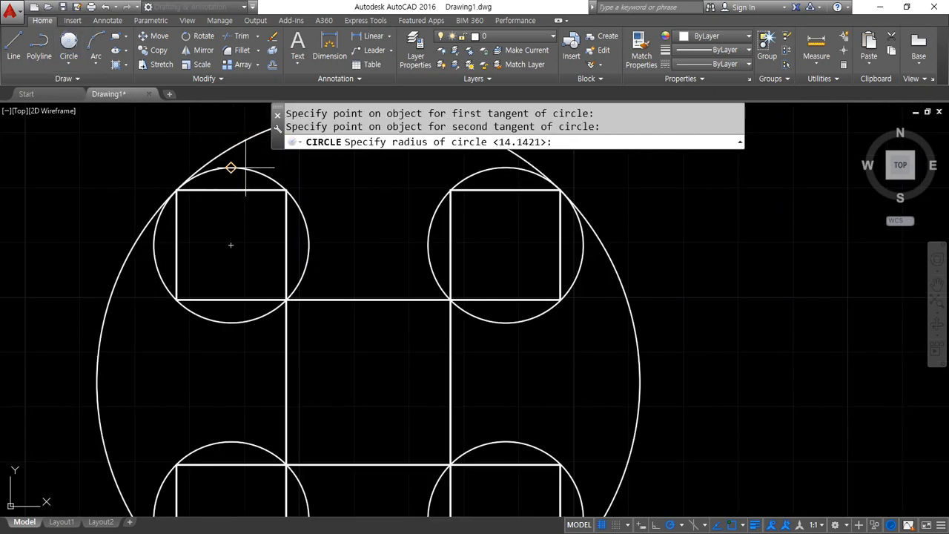
pyautogui.write('5')
pyautogui.press('Return')
# Add a radius 5 circle tangent to the enclosing circle and the left side of the upper-left square's circle
pyautogui.moveTo(138, 255); pyautogui.dragTo(134, 192, button='middle')
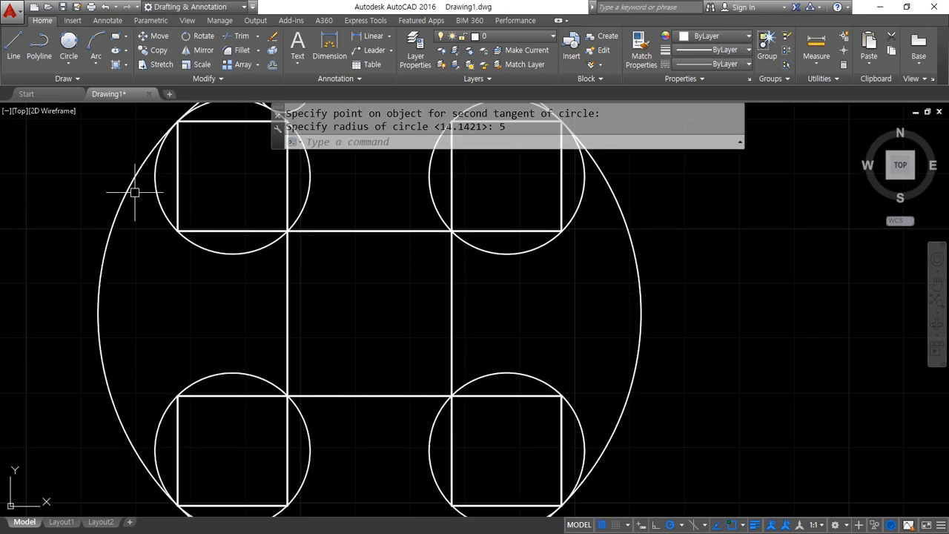
pyautogui.write('c')
pyautogui.press('Return')
pyautogui.write('t')
pyautogui.press('Return')
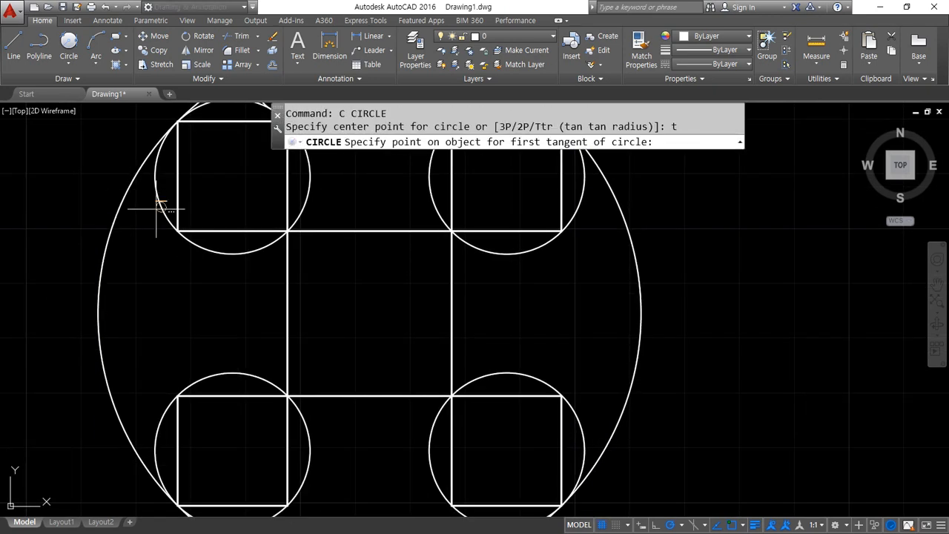
pyautogui.click(127, 214)
pyautogui.click(158, 200)
pyautogui.press('Return')
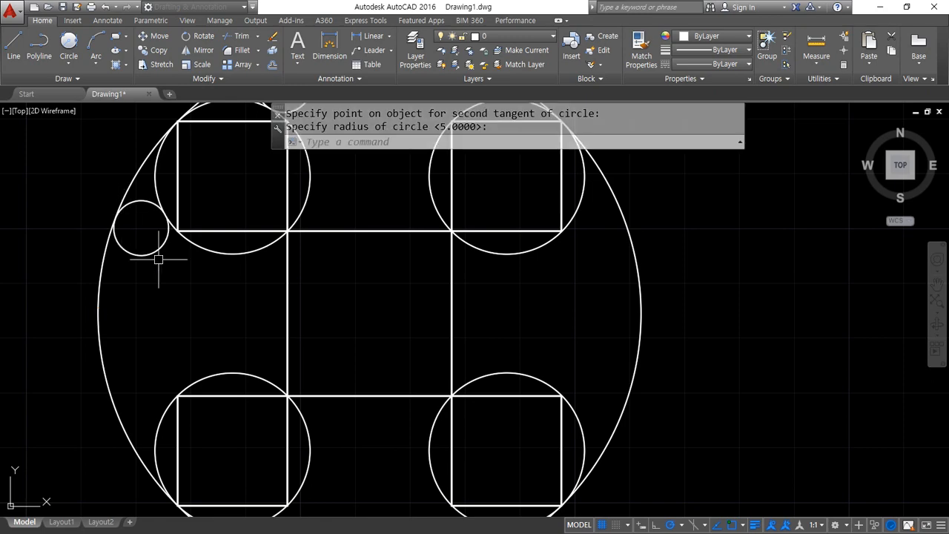
# Add a radius 5 circle tangent to the enclosing circle and the left side of the lower-left square's circle
pyautogui.moveTo(193, 324); pyautogui.dragTo(181, 248, button='middle')
pyautogui.write('c')
pyautogui.press('Return')
pyautogui.write('t')
pyautogui.press('Return')
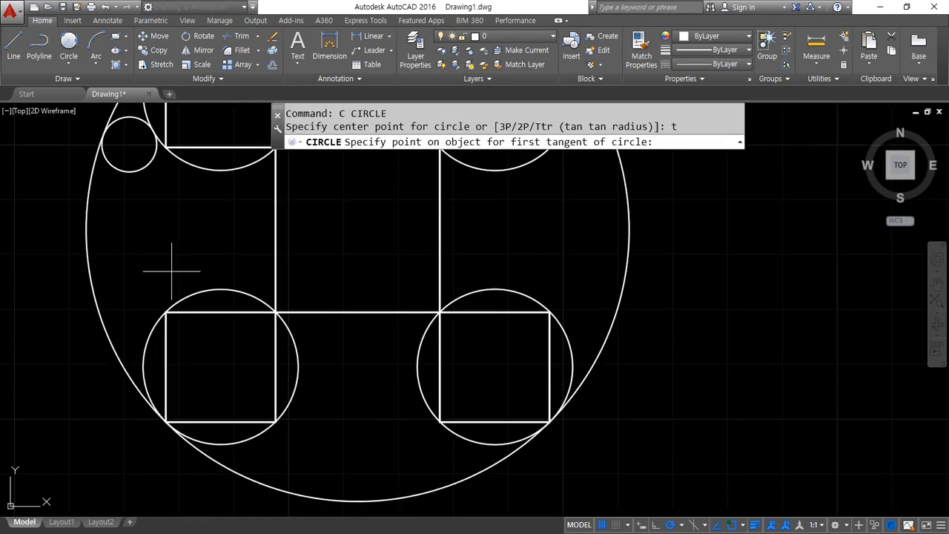
pyautogui.click(127, 332)
pyautogui.click(148, 334)
pyautogui.press('Return')
pyautogui.moveTo(261, 354); pyautogui.dragTo(202, 259, button='middle')
pyautogui.write('ct')
pyautogui.press('Return')
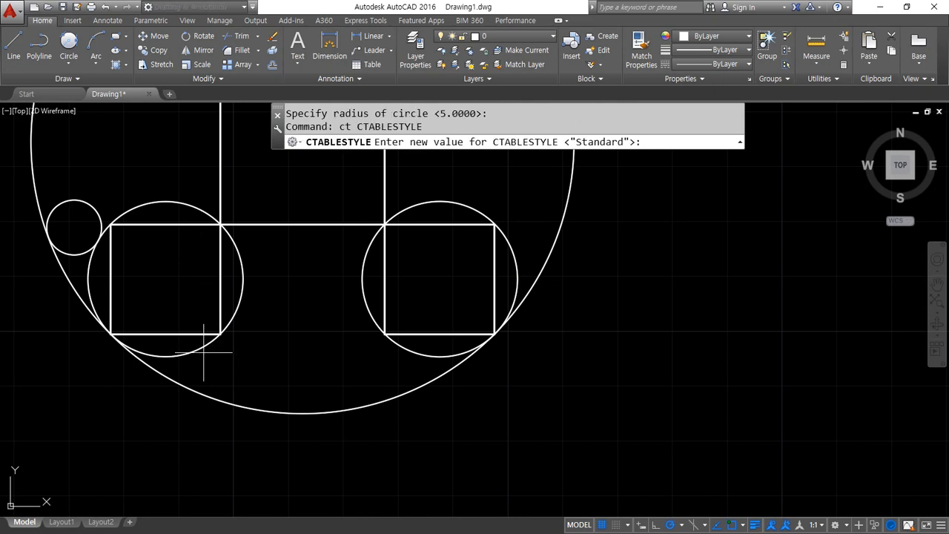
pyautogui.press('Escape')
pyautogui.press('Escape')
# Add a radius 5 circle tangent to the underside of the lower-left square's circle and the enclosing circle
pyautogui.write('c')
pyautogui.press('Return')
pyautogui.write('t')
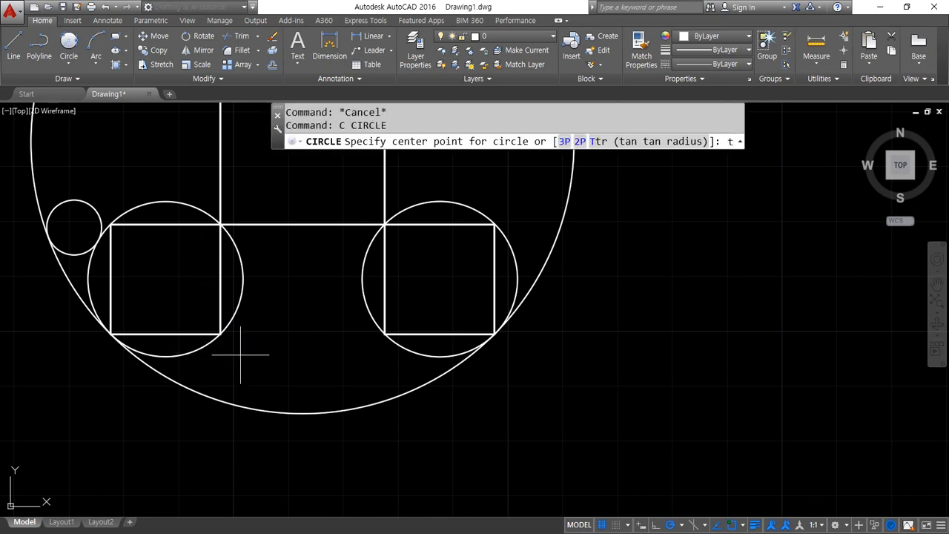
pyautogui.press('Return')
pyautogui.click(205, 334)
pyautogui.click(208, 392)
pyautogui.press('Return')
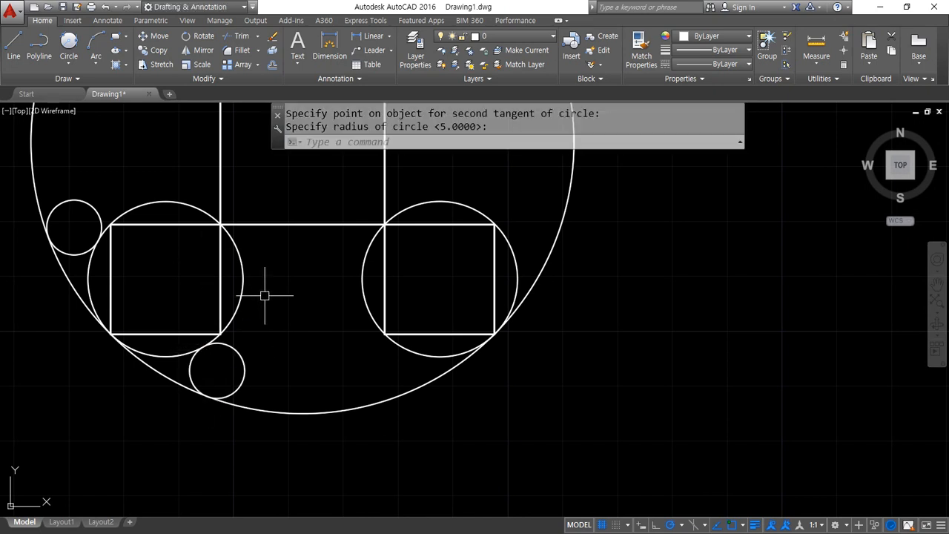
# Add a radius 5 circle tangent to the underside of the lower-right square's circle and the enclosing circle
pyautogui.write('c')
pyautogui.press('Return')
pyautogui.write('t')
pyautogui.press('Return')
pyautogui.click(414, 358)
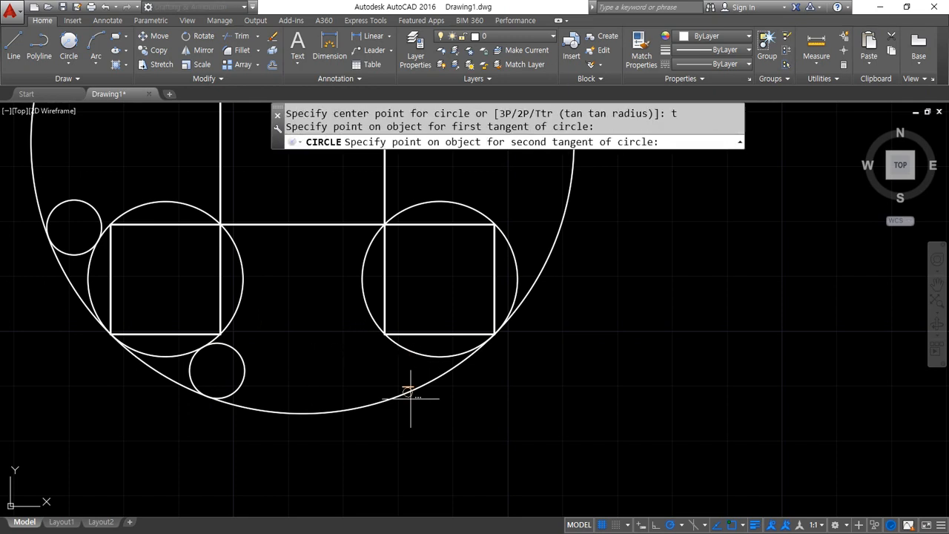
pyautogui.click(410, 393)
pyautogui.press('Return')
pyautogui.moveTo(328, 321); pyautogui.dragTo(237, 393, button='middle')
pyautogui.write('c')
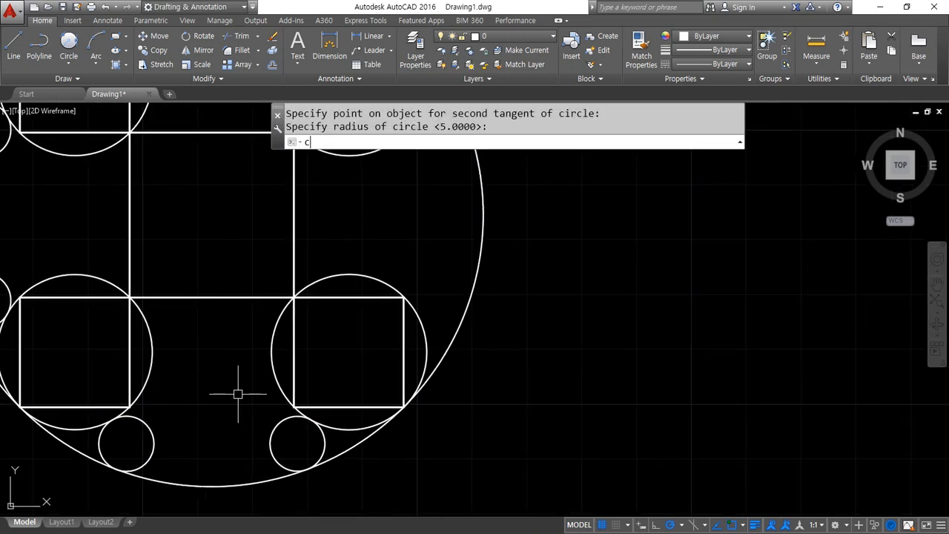
pyautogui.write('t')
pyautogui.press('Return')
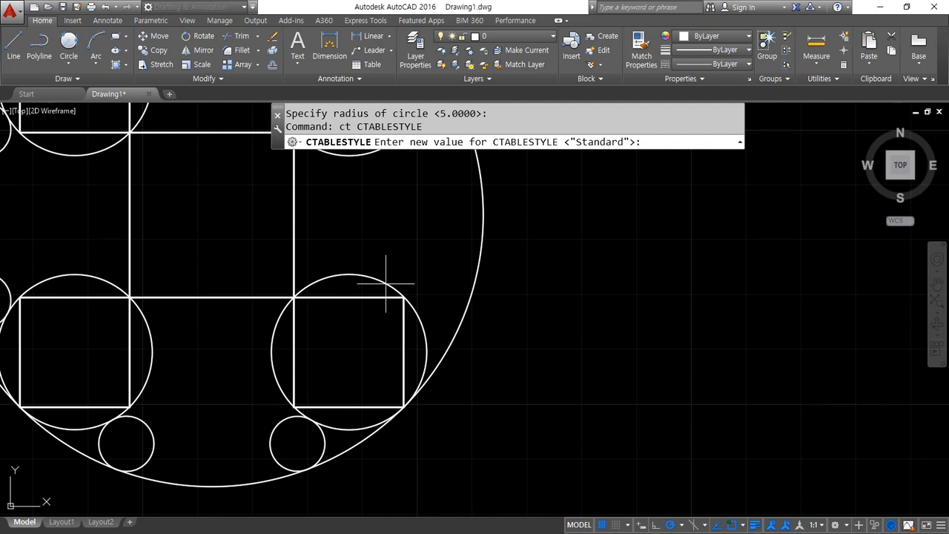
pyautogui.press('Escape')
pyautogui.press('Escape')
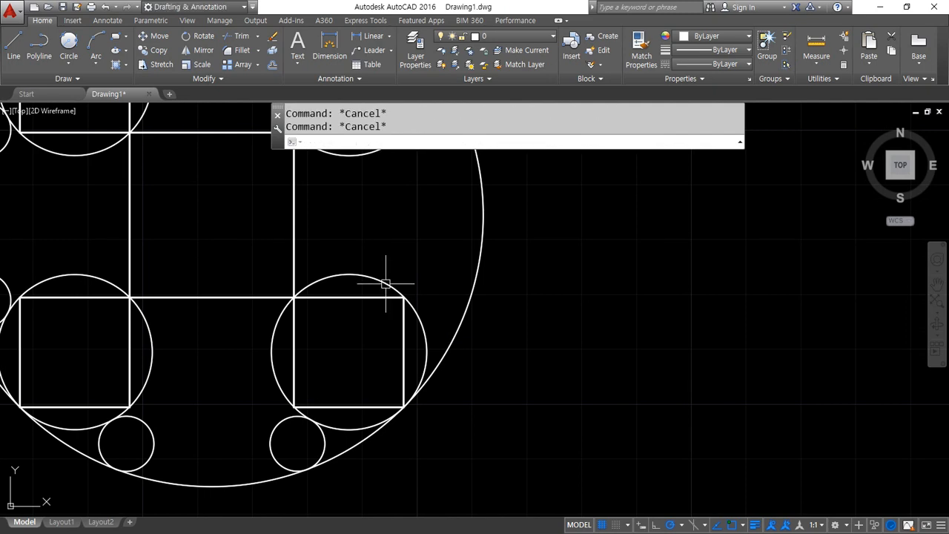
# Add a radius 5 circle tangent to the right side of the lower-right square's circle and the enclosing circle
pyautogui.write('c')
pyautogui.press('Return')
pyautogui.write('t')
pyautogui.press('Return')
pyautogui.click(378, 277)
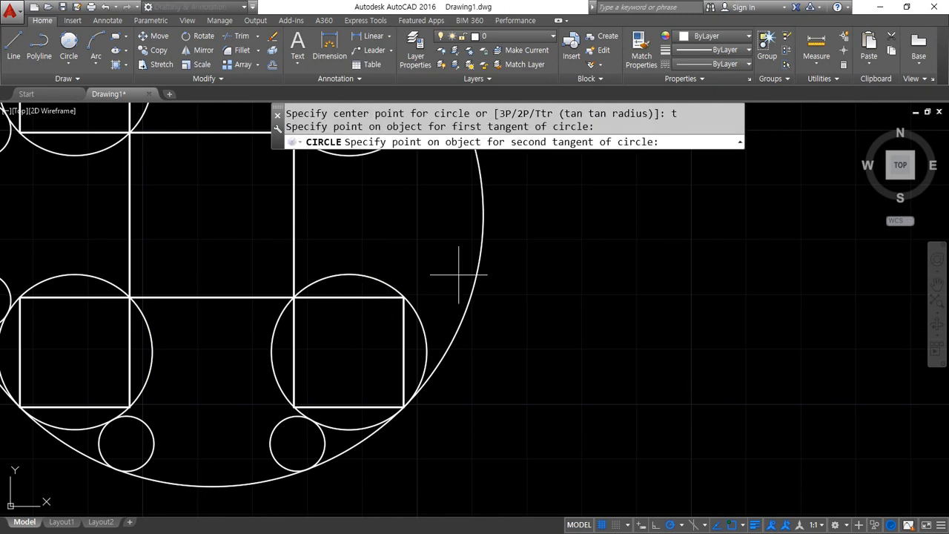
pyautogui.click(480, 216)
pyautogui.press('Return')
# Add a radius 5 circle tangent to the right side of the upper-right square's circle and the enclosing circle
pyautogui.moveTo(419, 207); pyautogui.dragTo(338, 332, button='middle')
pyautogui.write('c')
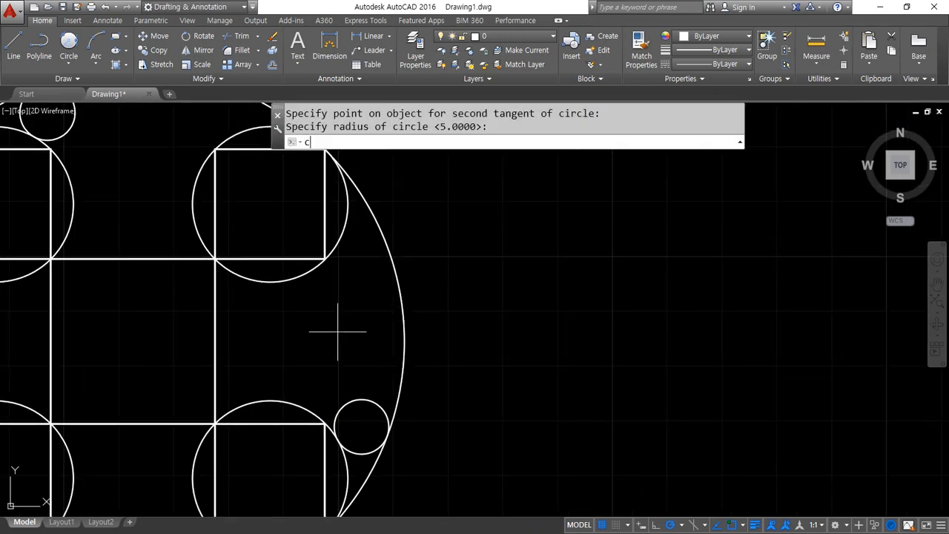
pyautogui.press('Return')
pyautogui.write('t')
pyautogui.press('Return')
pyautogui.click(362, 224)
pyautogui.click(373, 218)
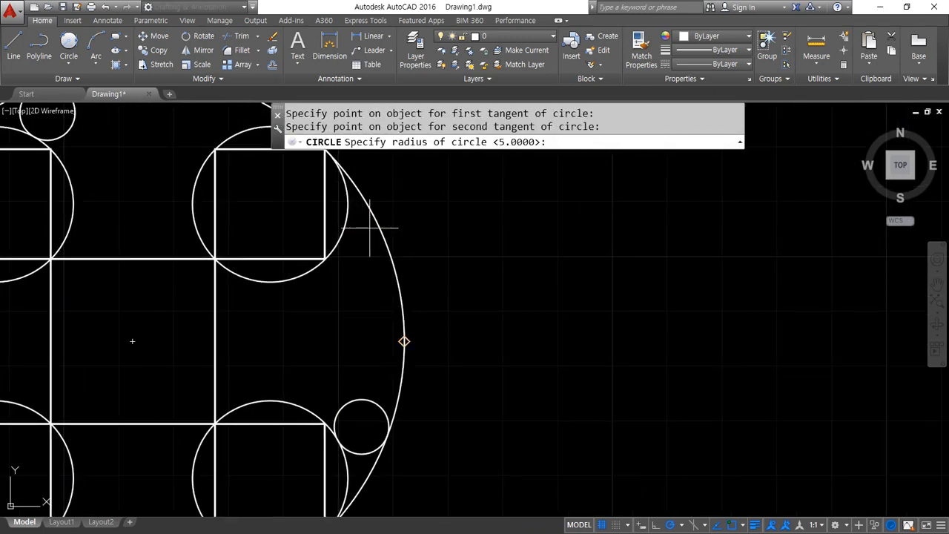
pyautogui.press('Return')
# Add a radius 5 circle tangent to the upper side of the upper-right square's circle and the enclosing circle
pyautogui.moveTo(258, 215); pyautogui.dragTo(248, 338, button='middle')
pyautogui.write('c')
pyautogui.press('Return')
pyautogui.write('t')
pyautogui.press('Return')
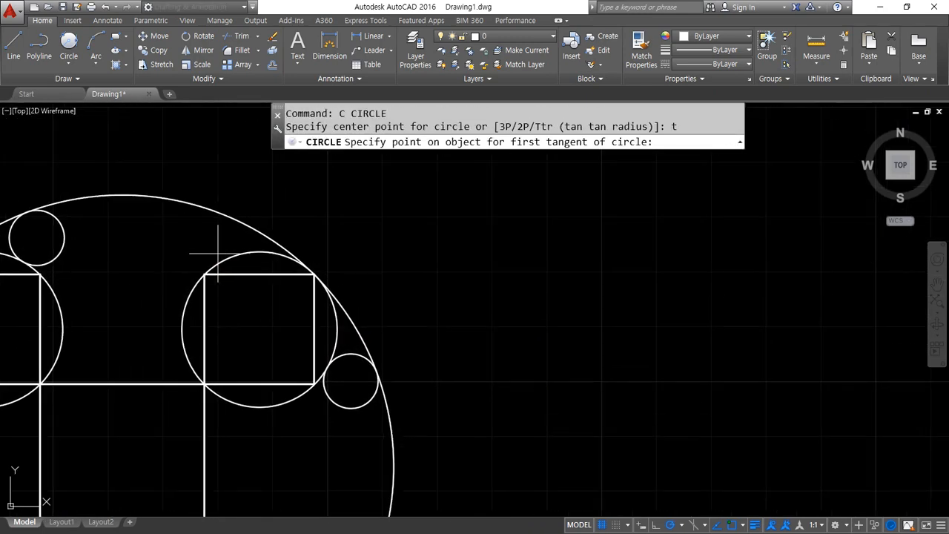
pyautogui.click(223, 256)
pyautogui.click(215, 211)
pyautogui.press('Return')
# Add a radius 5 circle inside the central square, tangent to its upper and left edges
pyautogui.moveTo(137, 402); pyautogui.dragTo(208, 252, button='middle')
pyautogui.write('c')
pyautogui.press('Return')
pyautogui.write('t')
pyautogui.press('Return')
pyautogui.click(163, 230)
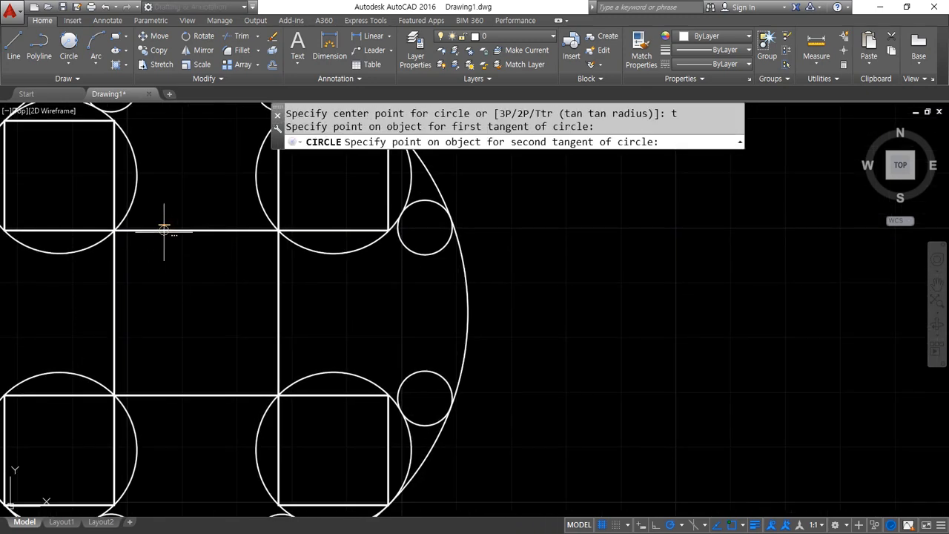
pyautogui.click(117, 269)
pyautogui.press('Return')
# Add a radius 5 circle inside the central square, tangent to its left and lower edges
pyautogui.write('c')
pyautogui.press('Return')
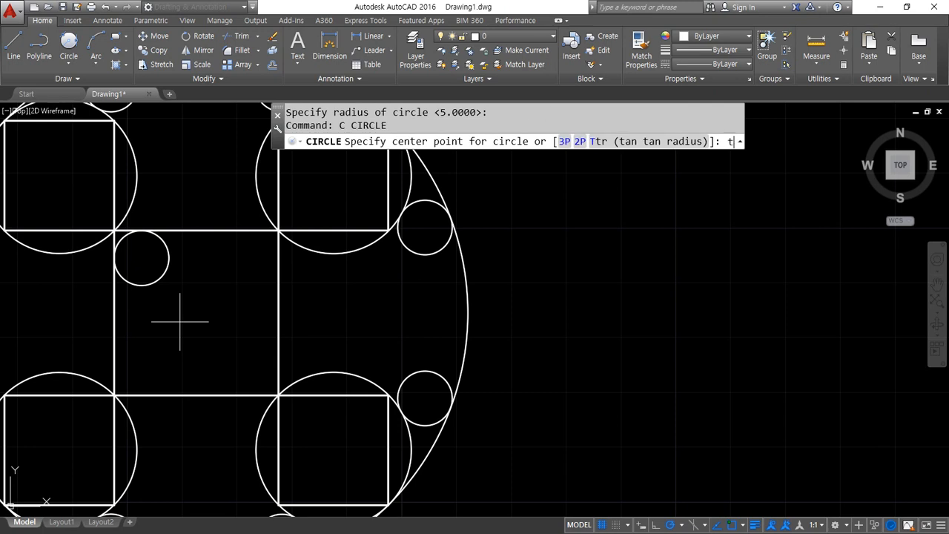
pyautogui.write('t')
pyautogui.press('Return')
pyautogui.click(116, 343)
pyautogui.click(151, 398)
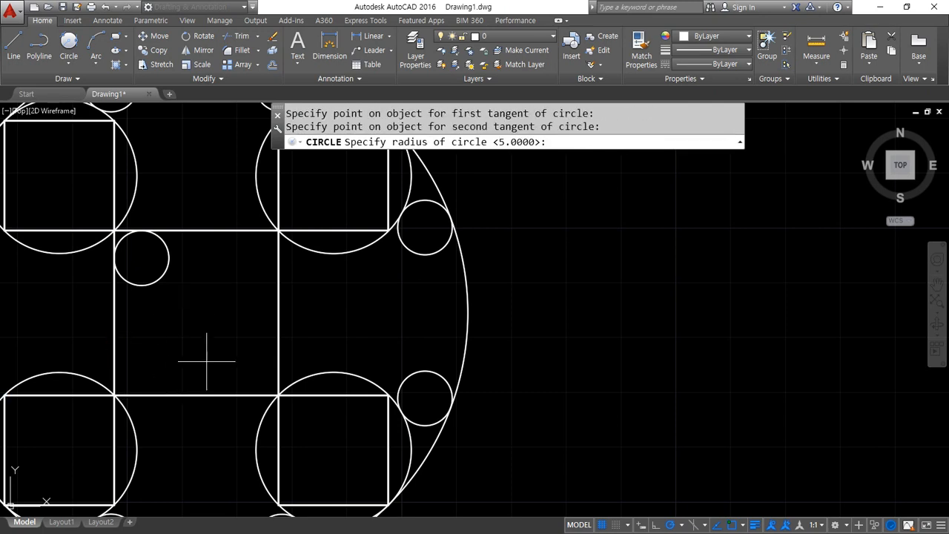
pyautogui.press('Return')
# Add a radius 5 circle inside the central square, tangent to its lower and right edges
pyautogui.write('c')
pyautogui.press('Return')
pyautogui.write('t on object for second tangent')
pyautogui.press('Return')
pyautogui.click(244, 394)
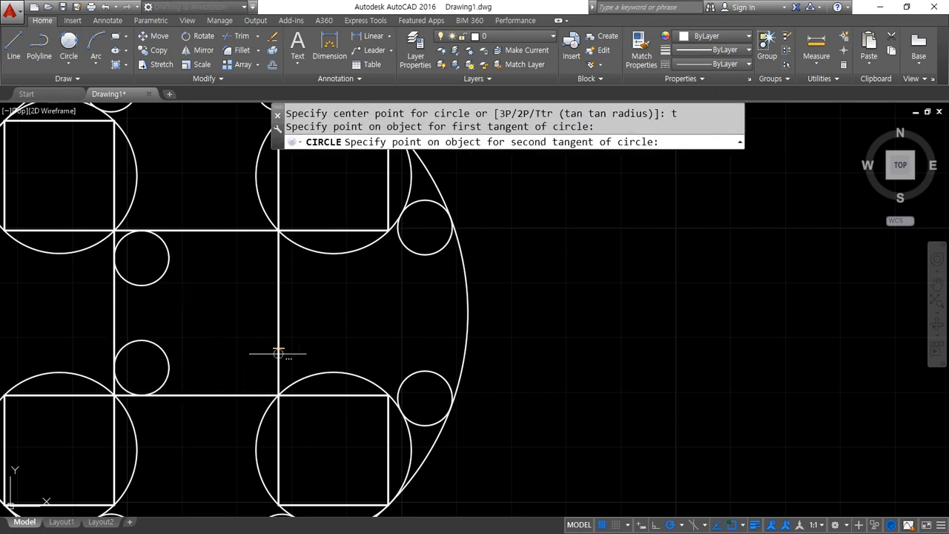
pyautogui.click(277, 354)
pyautogui.press('Return')
# Add a radius 5 circle inside the central square, tangent to its upper and right edges
pyautogui.write('c')
pyautogui.press('Return')
pyautogui.write('t')
pyautogui.press('Return')
pyautogui.click(239, 233)
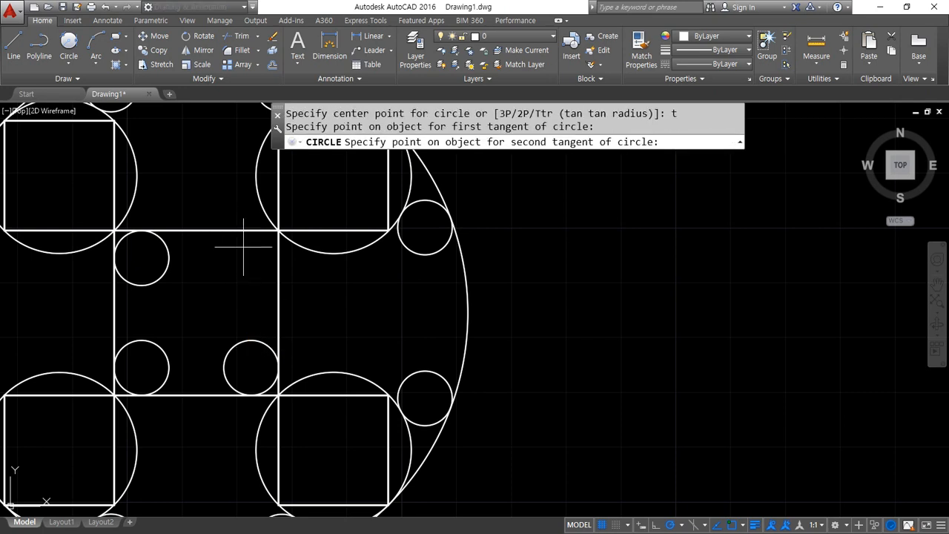
pyautogui.click(277, 276)
pyautogui.press('Return')
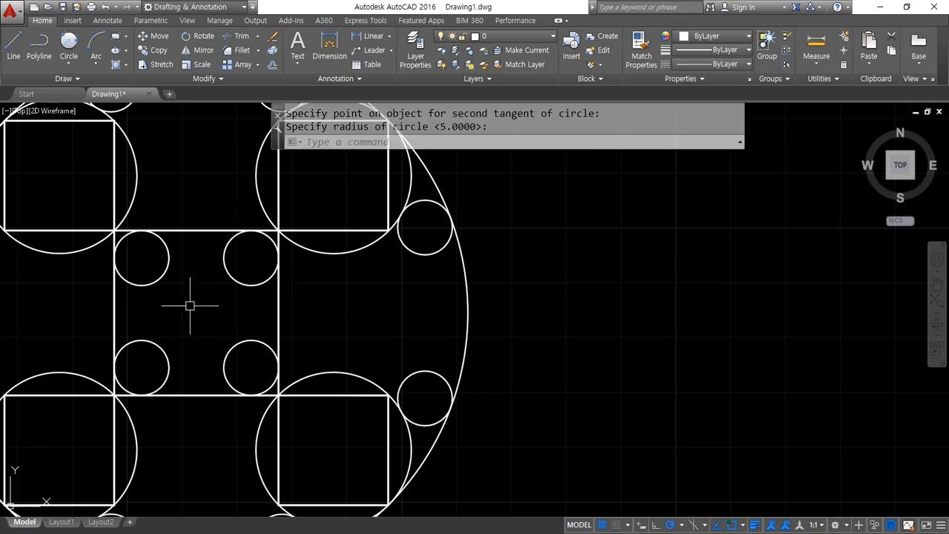
# Draw a radius 5 circle centred on the enclosing circle's centre
pyautogui.scroll(-4, 190, 305)
pyautogui.click(298, 309)
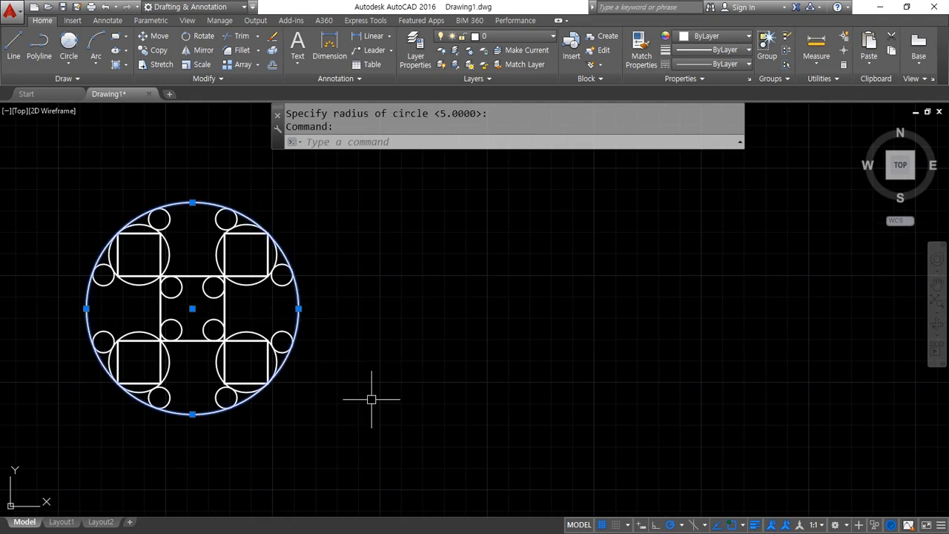
pyautogui.click(68, 64)
pyautogui.click(92, 83)
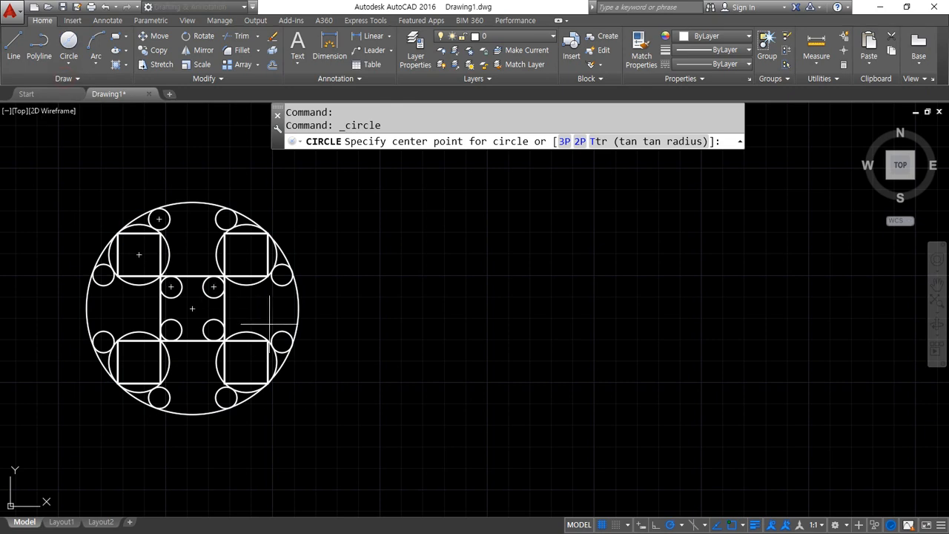
pyautogui.click(191, 308)
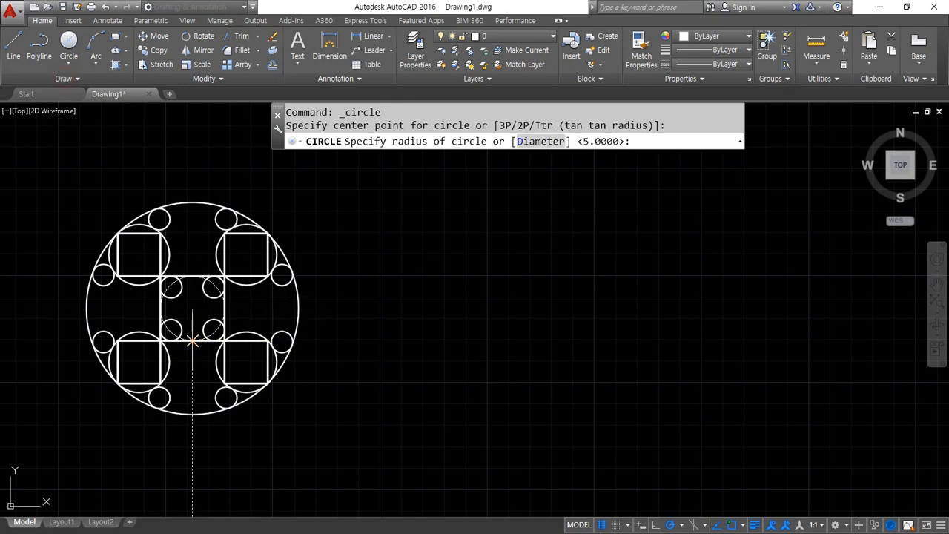
pyautogui.press('Return')
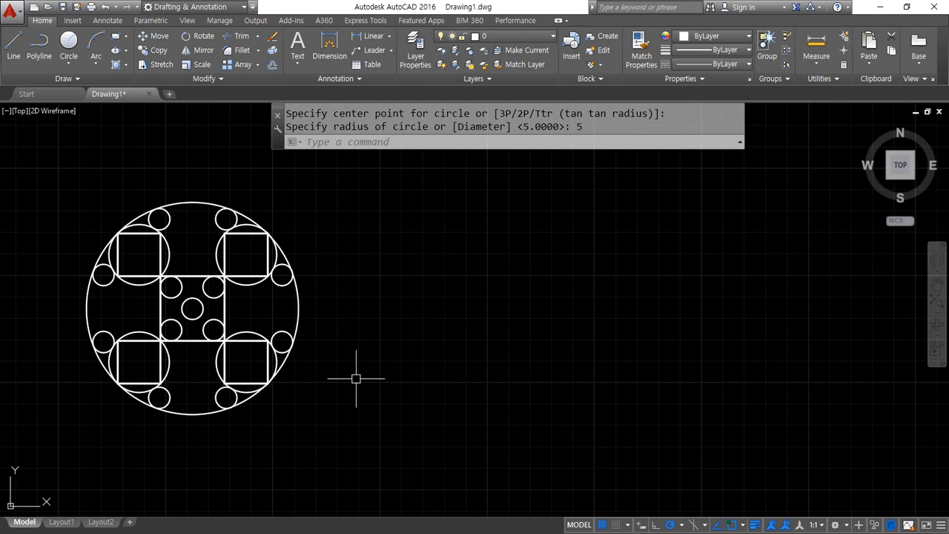
# Switch to the browser and examine the next reference figure's centerlines, overall width and height, and horizontal offsets from the vertical centerline
pyautogui.hotkey('alt', 'Tab')
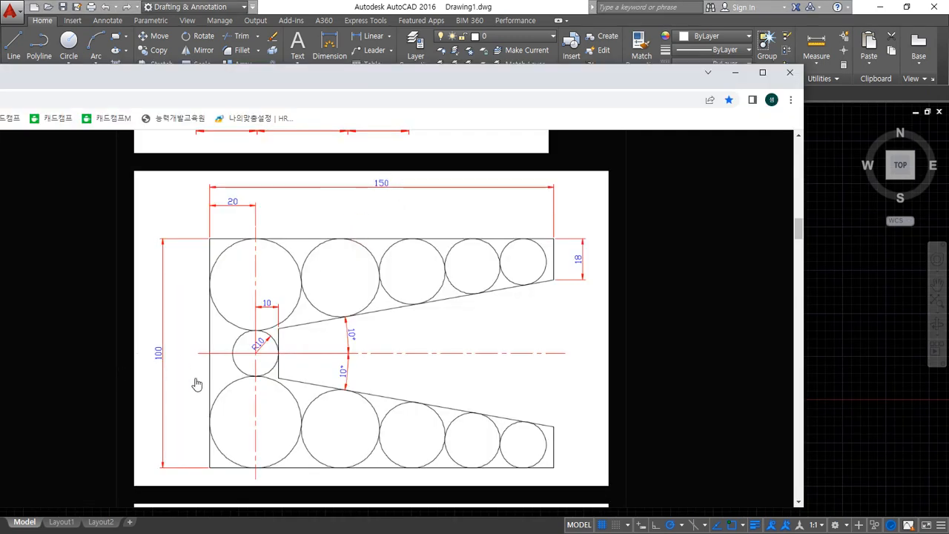
pyautogui.moveTo(459, 372); pyautogui.dragTo(420, 367)
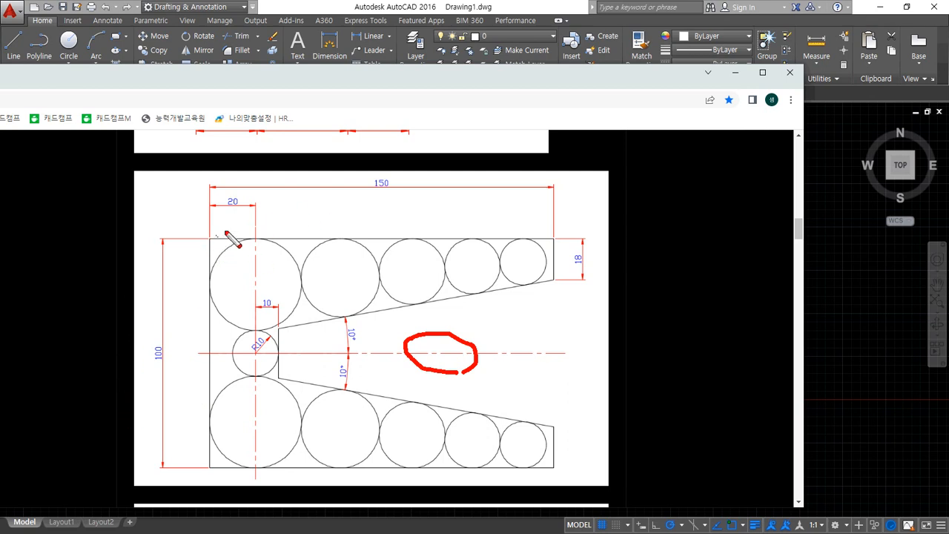
pyautogui.moveTo(255, 220)
pyautogui.mouseDown()
pyautogui.moveTo(255, 432)
pyautogui.moveTo(219, 216)
pyautogui.moveTo(213, 222)
pyautogui.moveTo(227, 248)
pyautogui.mouseUp()
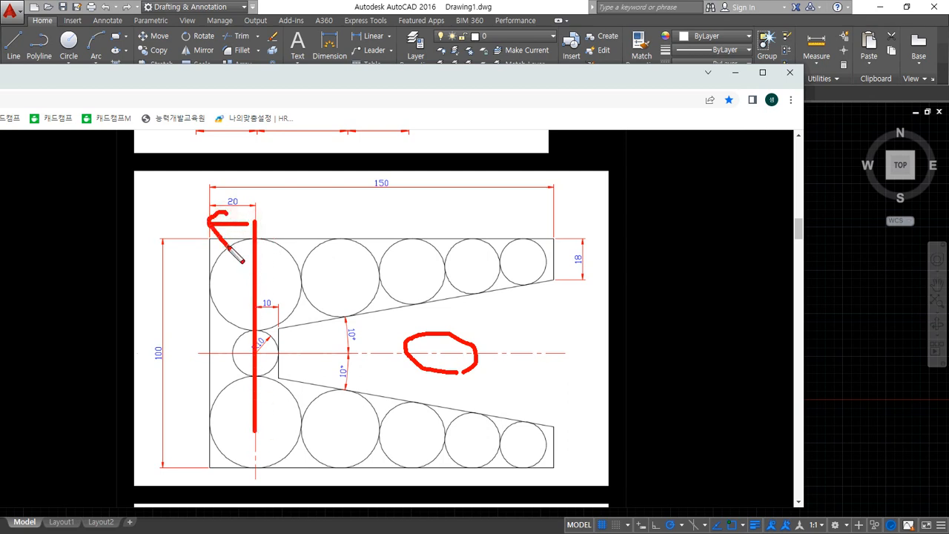
pyautogui.moveTo(209, 196)
pyautogui.mouseDown()
pyautogui.moveTo(547, 197)
pyautogui.moveTo(546, 213)
pyautogui.mouseUp()
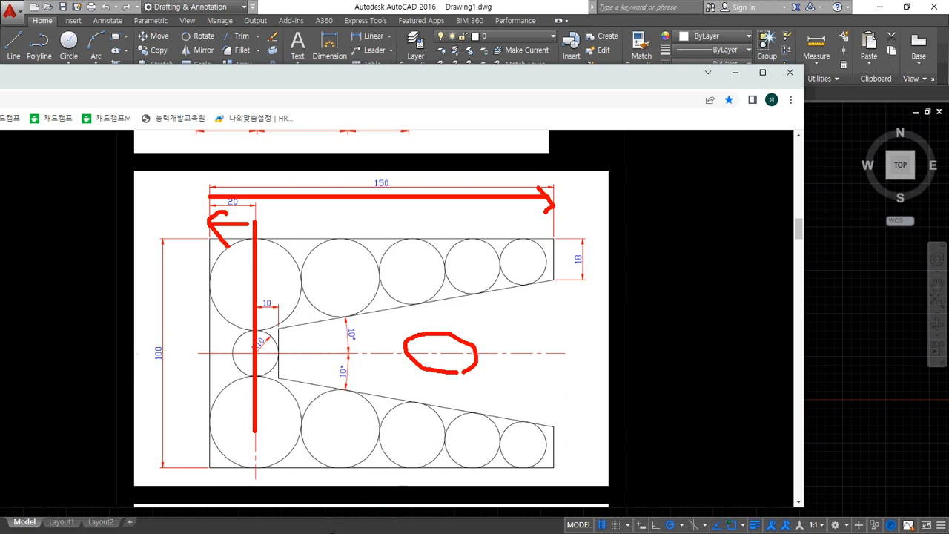
pyautogui.moveTo(186, 337); pyautogui.dragTo(180, 243)
pyautogui.moveTo(170, 257); pyautogui.dragTo(194, 257)
pyautogui.moveTo(178, 361)
pyautogui.mouseDown()
pyautogui.moveTo(176, 438)
pyautogui.moveTo(194, 424)
pyautogui.mouseUp()
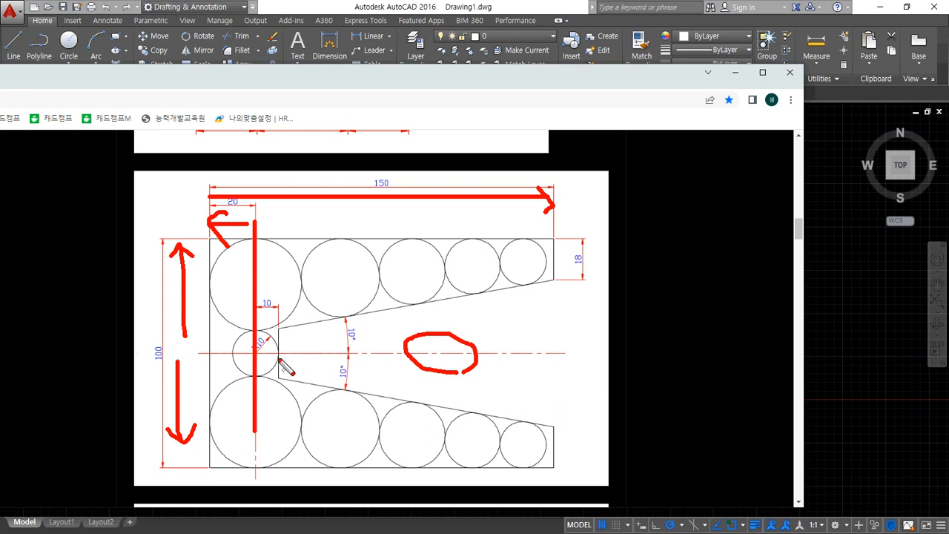
pyautogui.moveTo(277, 320)
pyautogui.mouseDown()
pyautogui.moveTo(265, 297)
pyautogui.moveTo(281, 319)
pyautogui.moveTo(279, 348)
pyautogui.moveTo(268, 353)
pyautogui.mouseUp()
pyautogui.moveTo(275, 321); pyautogui.dragTo(281, 397)
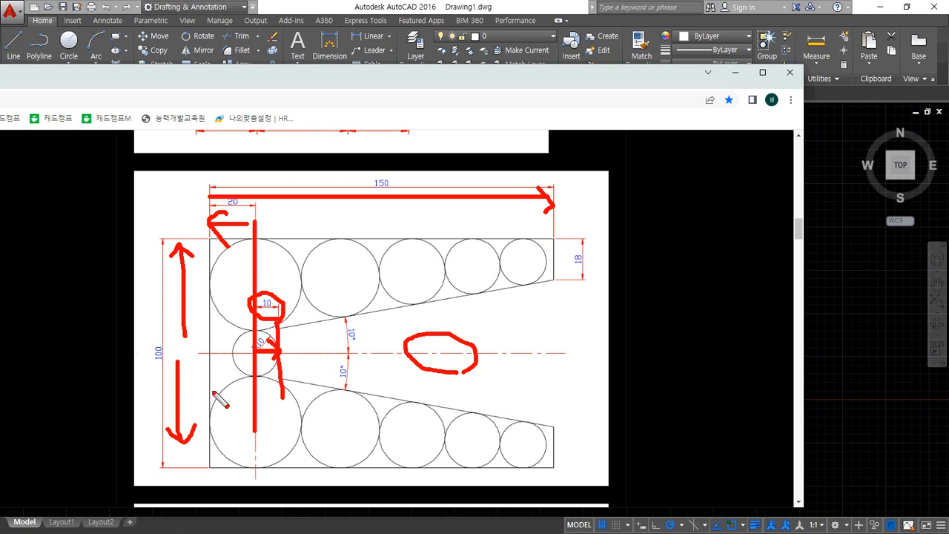
pyautogui.press('Escape')
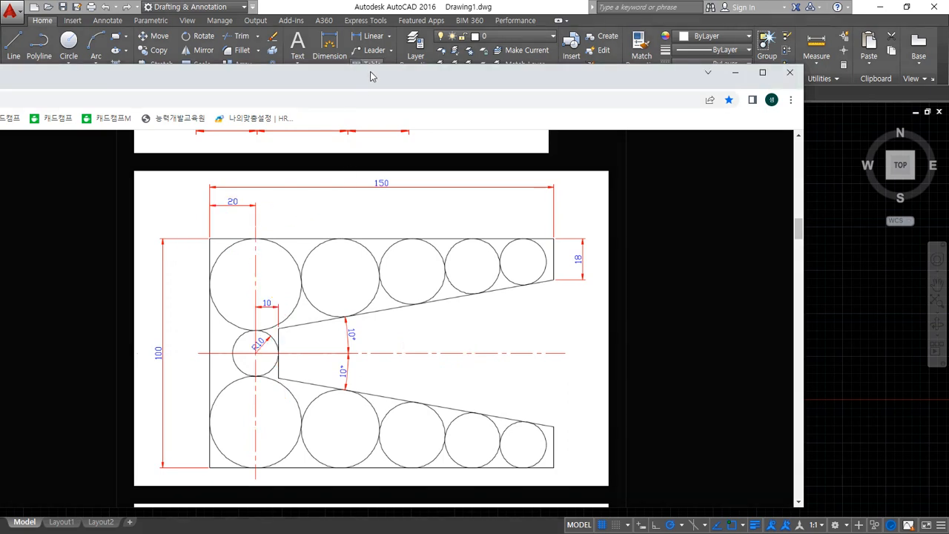
pyautogui.moveTo(370, 75); pyautogui.dragTo(0, 74)
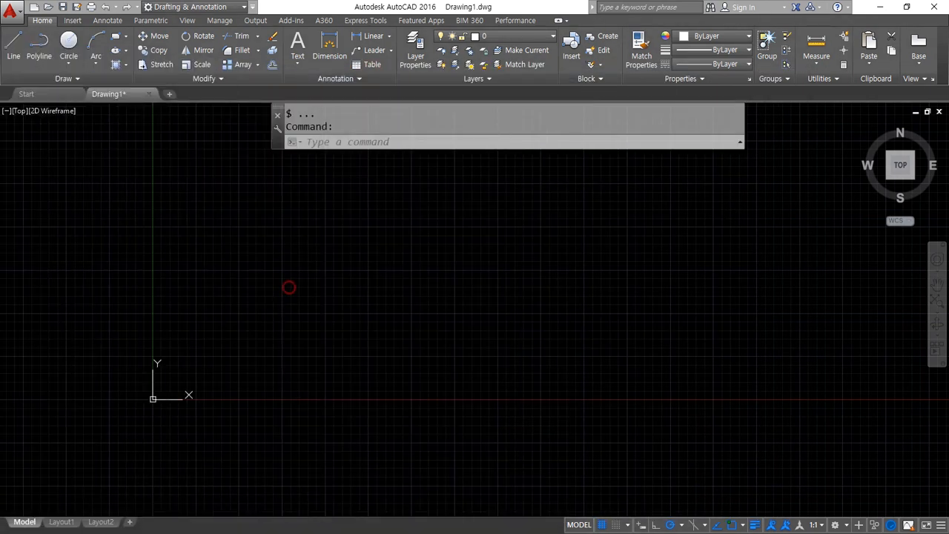
# Draw a long horizontal line in an empty area of the drawing as the figure's horizontal centerline
pyautogui.write('l')
pyautogui.press('Return')
pyautogui.click(208, 258)
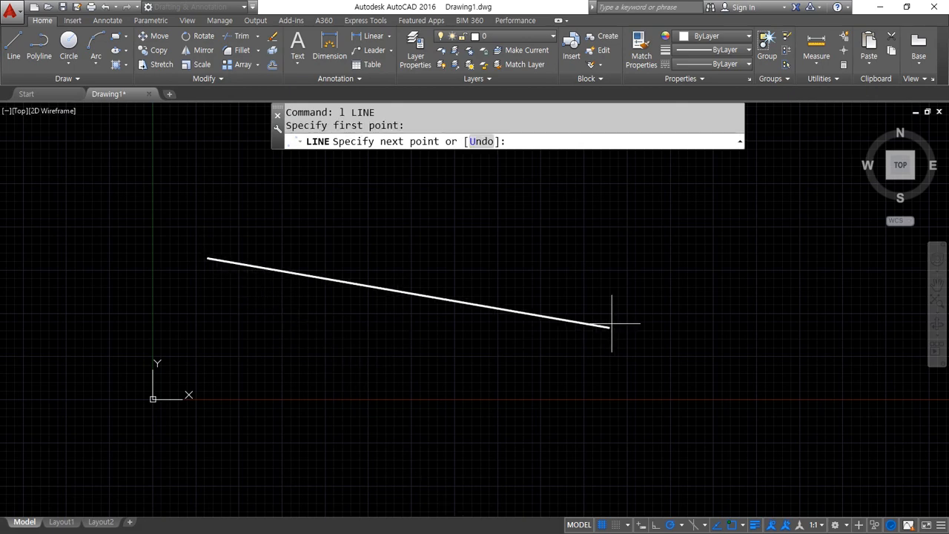
pyautogui.click(628, 259)
pyautogui.press('Return')
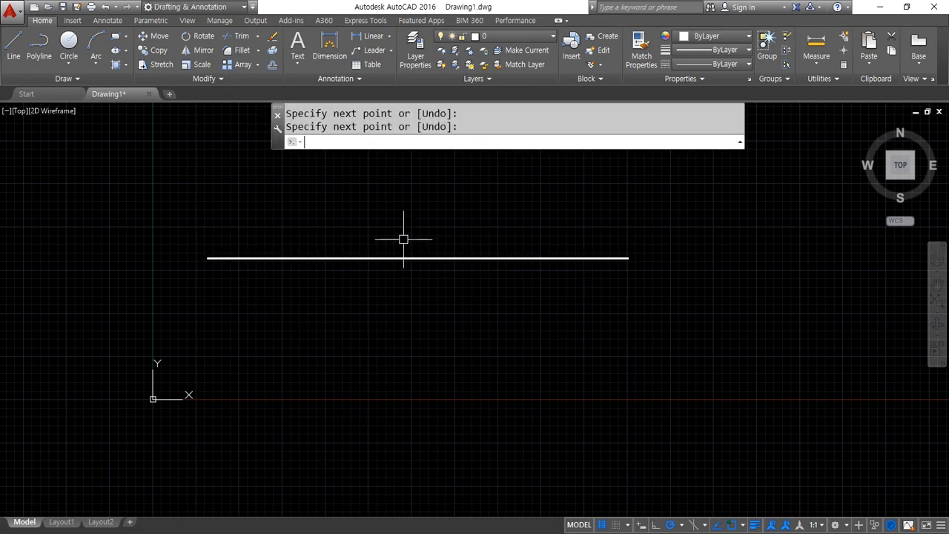
# Draw a vertical line crossing the horizontal centerline near its left end
pyautogui.press('Return')
pyautogui.moveTo(356, 220); pyautogui.dragTo(343, 260, button='middle')
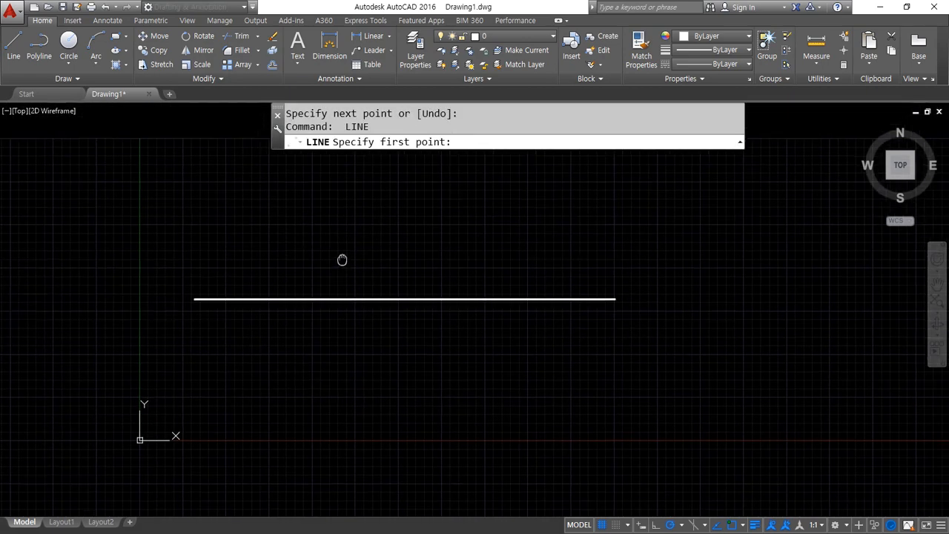
pyautogui.click(278, 178)
pyautogui.click(278, 445)
pyautogui.press('Return')
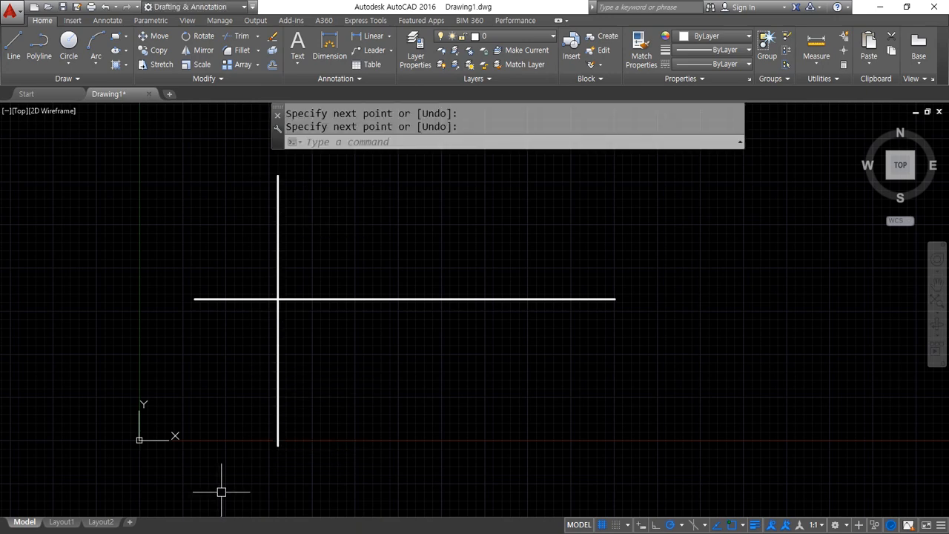
# Offset the vertical centerline 20 to the left for the figure's left edge
pyautogui.write('o')
pyautogui.press('Return')
pyautogui.write('20')
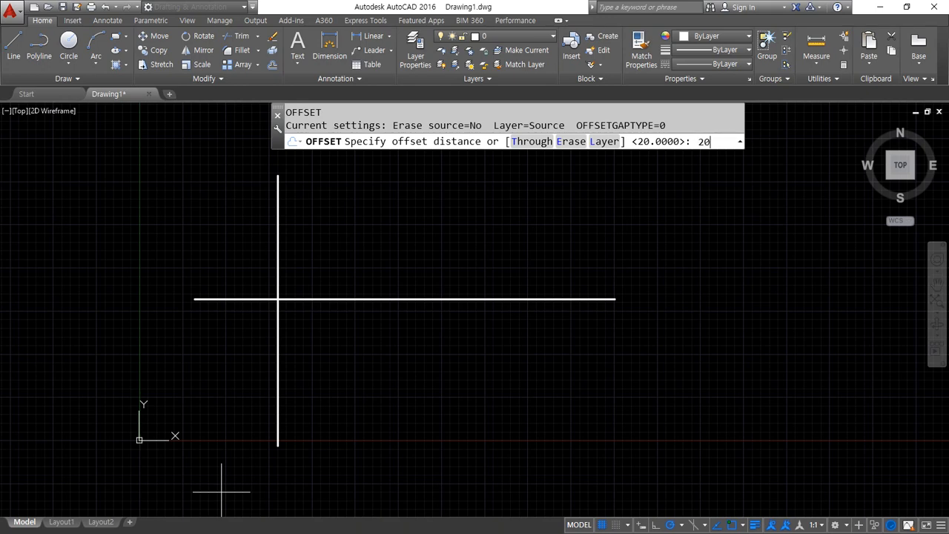
pyautogui.press('Return')
pyautogui.click(278, 275)
pyautogui.click(224, 265)
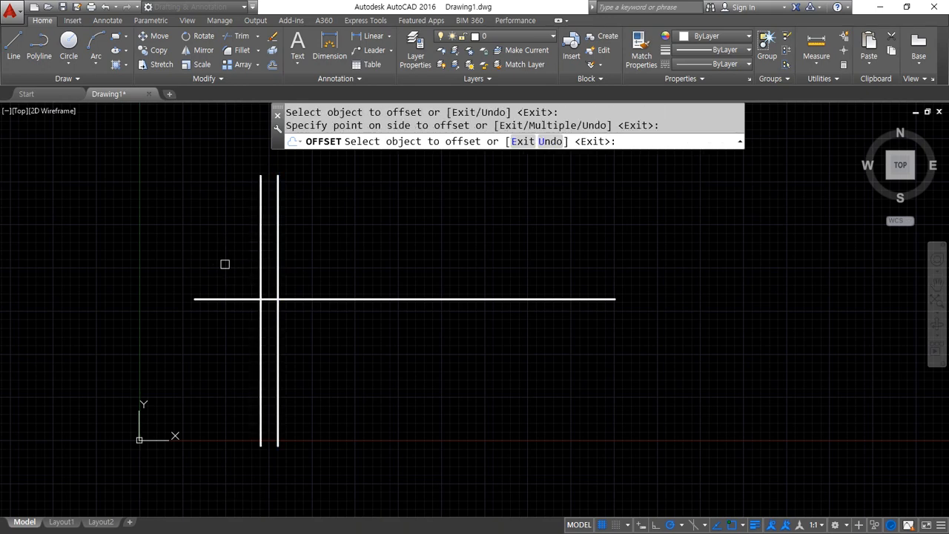
pyautogui.press('Return')
# Offset the left edge line 150 to the right for the figure's right edge
pyautogui.press('Return')
pyautogui.write('15')
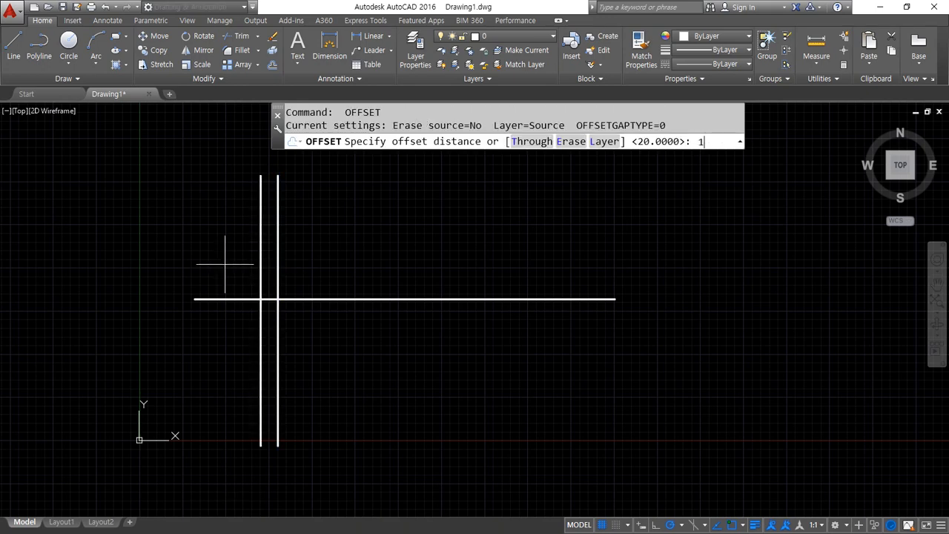
pyautogui.write('0')
pyautogui.press('Return')
pyautogui.click(260, 259)
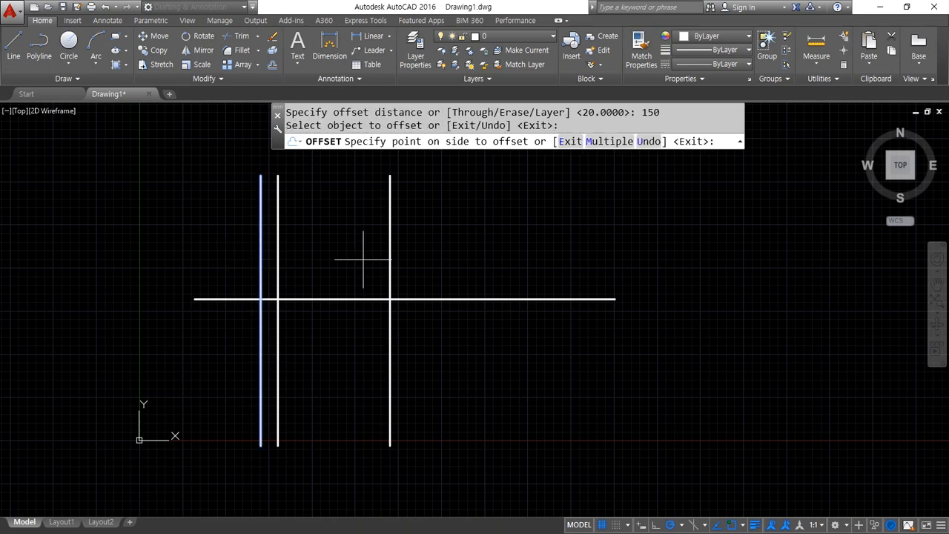
pyautogui.click(443, 261)
pyautogui.press('Return')
# Offset the horizontal centerline 50 both upward and downward for the figure's upper and lower edges
pyautogui.press('Return')
pyautogui.write('50')
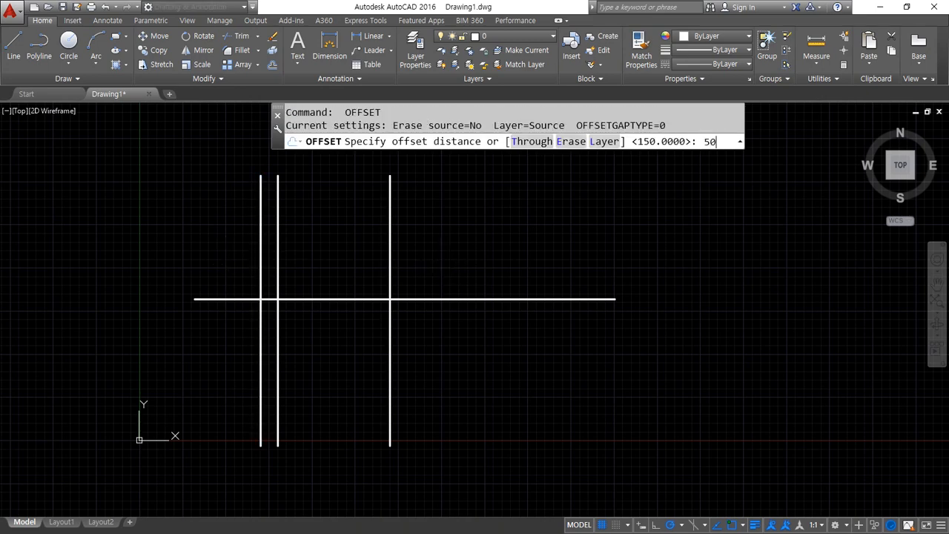
pyautogui.press('Return')
pyautogui.click(455, 298)
pyautogui.click(455, 296)
pyautogui.click(457, 299)
pyautogui.click(476, 393)
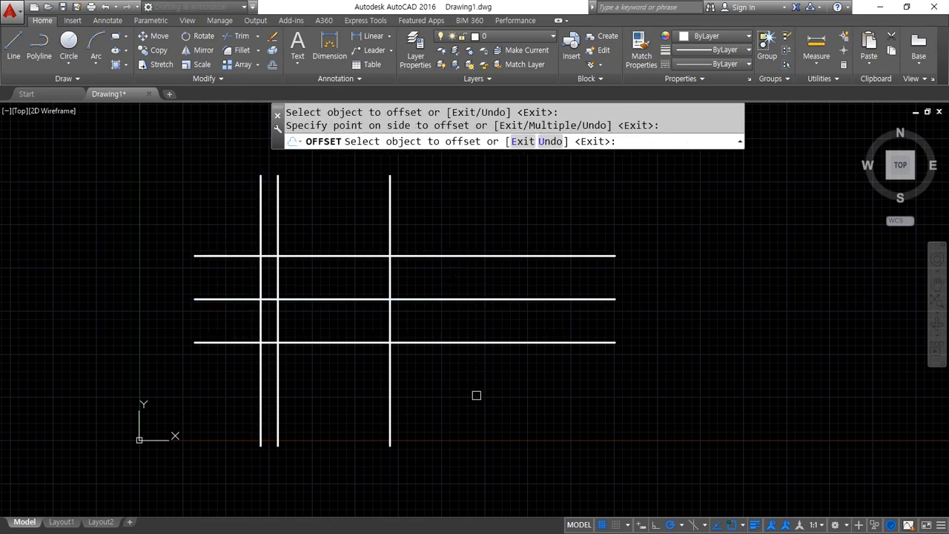
pyautogui.press('Return')
# Trim the edge lines that extend past the outline's two upper corners, keeping both centerlines
pyautogui.write('tr')
pyautogui.press('Return')
pyautogui.press('Return')
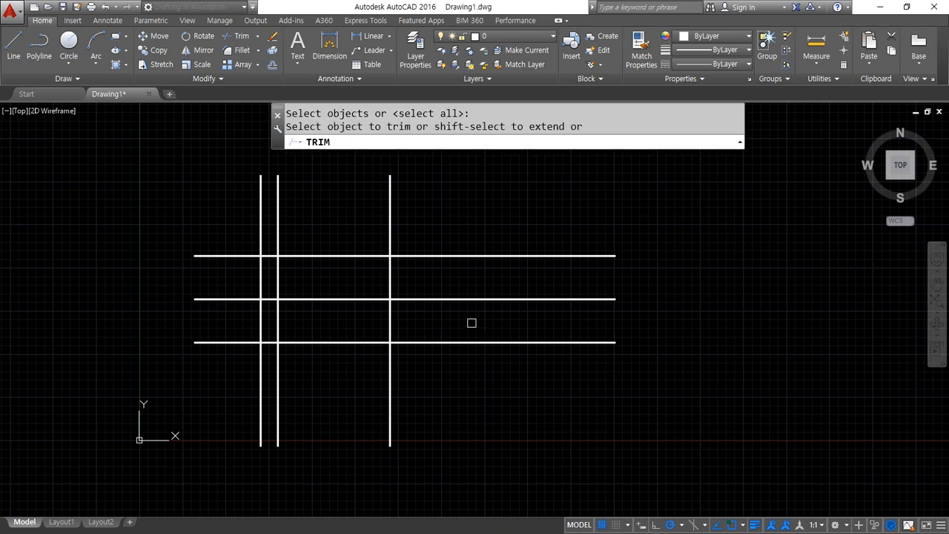
pyautogui.click(451, 285)
pyautogui.click(423, 226)
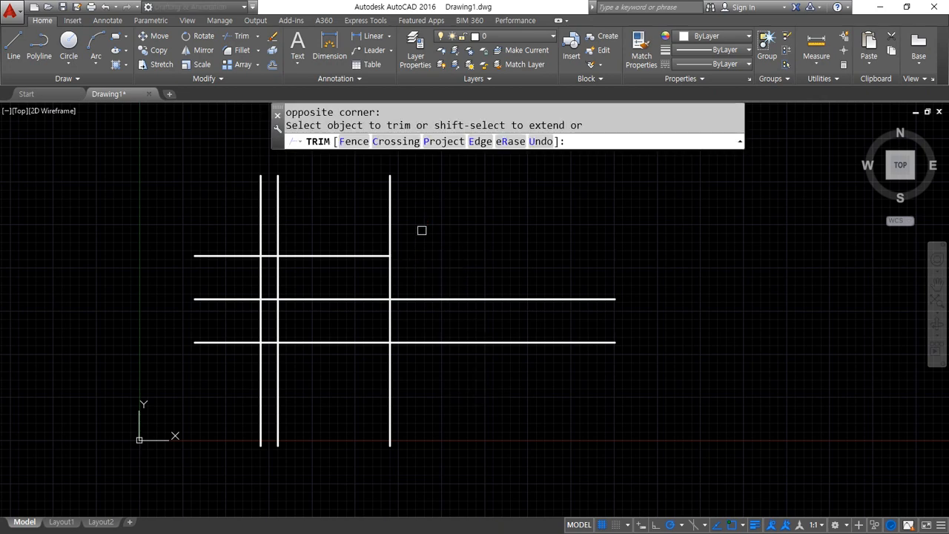
pyautogui.click(389, 215)
pyautogui.click(261, 231)
pyautogui.click(220, 256)
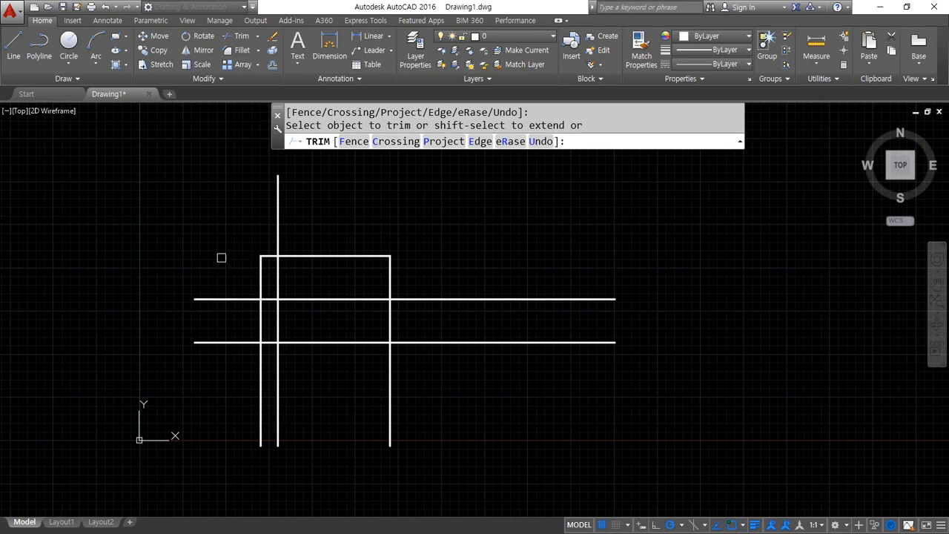
# Trim the edge lines that extend past the outline's two lower corners, closing the rectangle around the centerlines
pyautogui.click(236, 343)
pyautogui.click(260, 364)
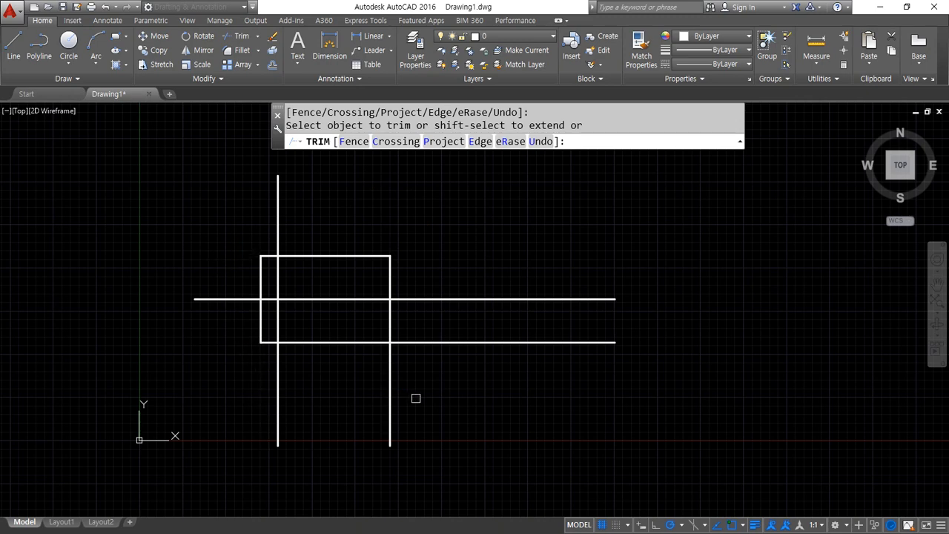
pyautogui.click(415, 396)
pyautogui.click(369, 387)
pyautogui.click(464, 341)
pyautogui.press('Return')
pyautogui.scroll(2, 280, 301)
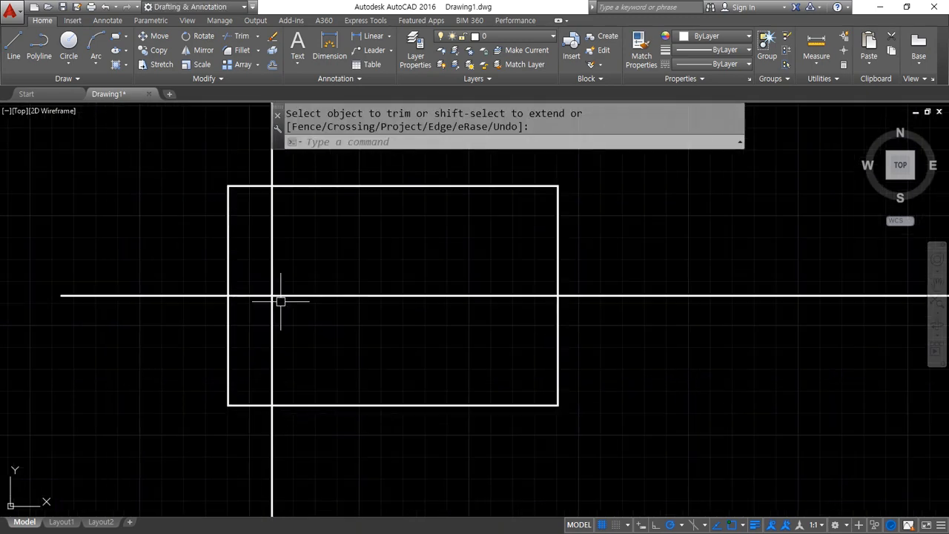
pyautogui.moveTo(325, 312); pyautogui.dragTo(322, 332, button='middle')
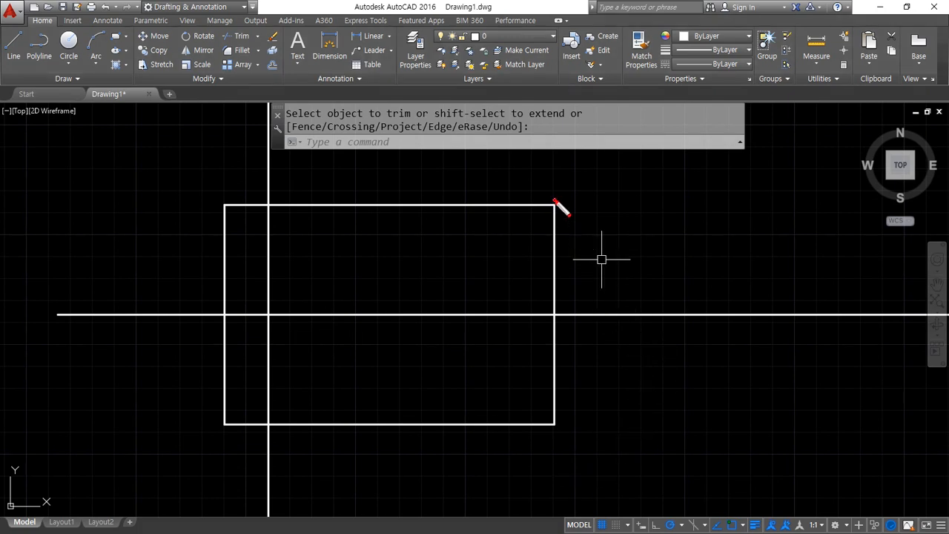
pyautogui.moveTo(555, 201); pyautogui.dragTo(569, 253)
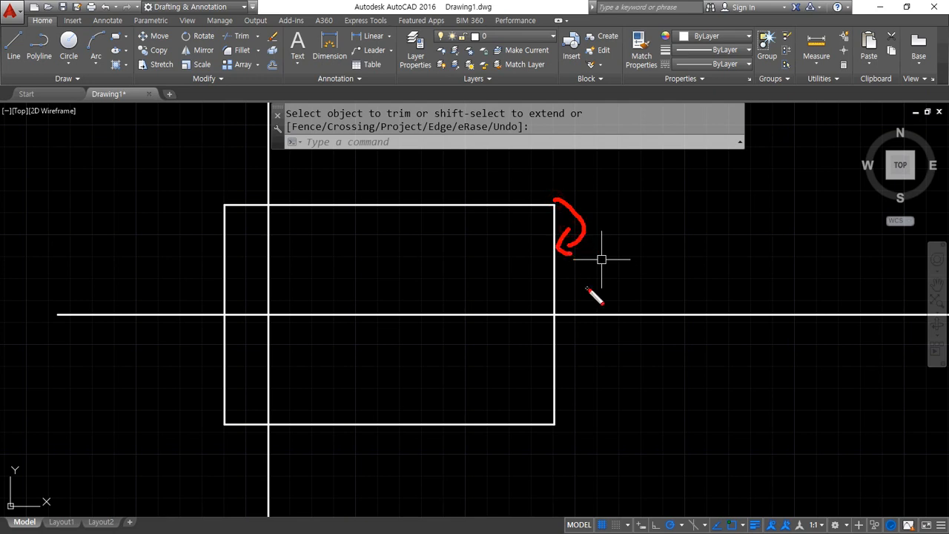
pyautogui.moveTo(568, 423)
pyautogui.mouseDown()
pyautogui.moveTo(585, 381)
pyautogui.moveTo(573, 388)
pyautogui.mouseUp()
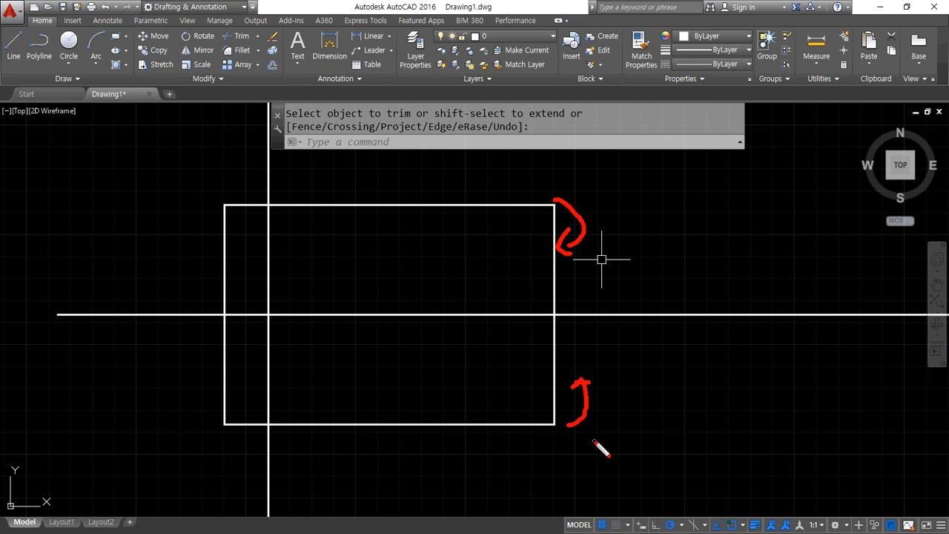
pyautogui.press('Escape')
# Offset the outline's upper and lower edges 18 inward, toward the horizontal centerline
pyautogui.write('o')
pyautogui.press('Return')
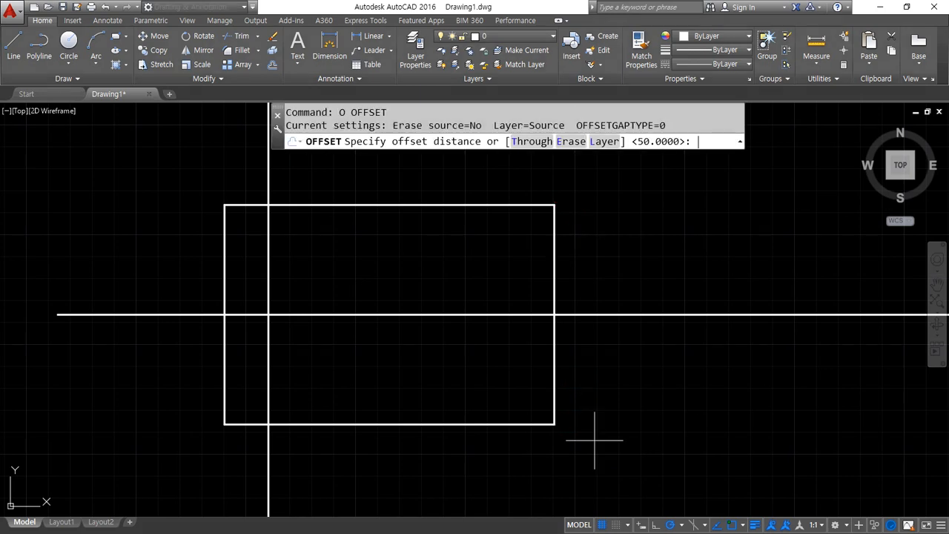
pyautogui.write('18')
pyautogui.press('Return')
pyautogui.click(526, 204)
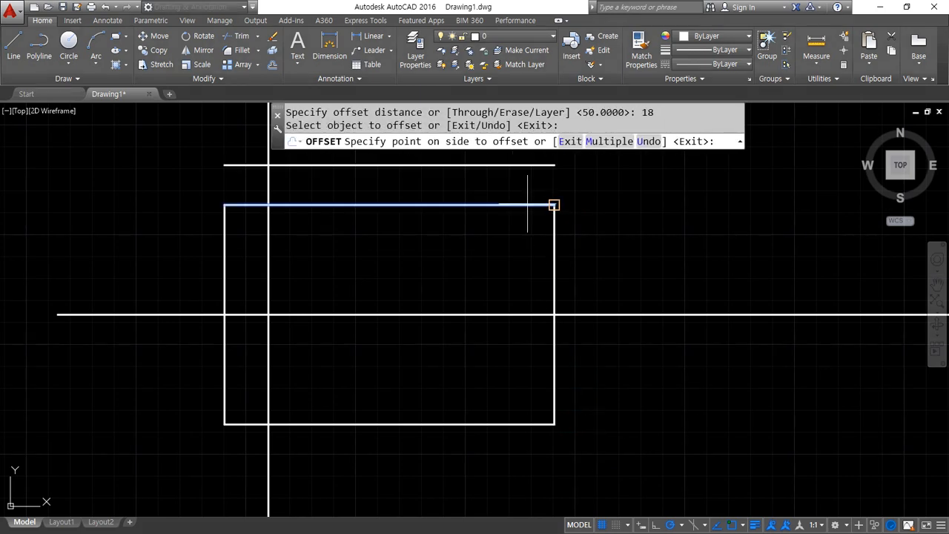
pyautogui.click(512, 286)
pyautogui.click(514, 424)
pyautogui.click(485, 354)
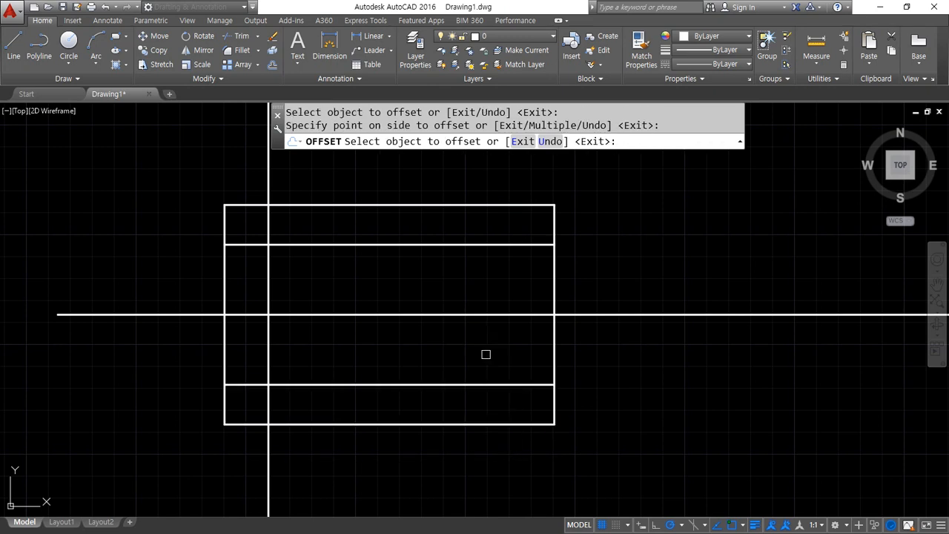
pyautogui.press('Return')
# Trim away the right edge between the two inner offset lines, on both sides of the horizontal centerline
pyautogui.write('tr')
pyautogui.press('Return')
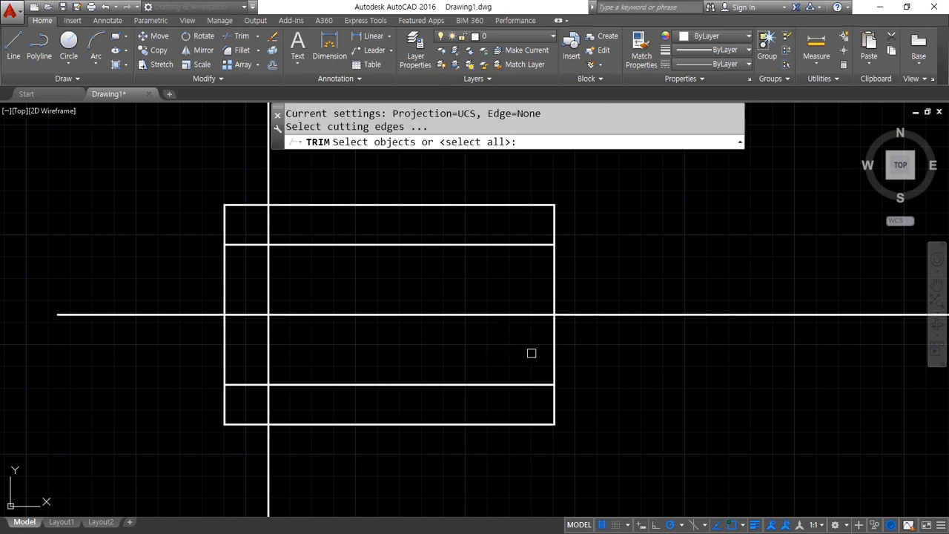
pyautogui.press('Return')
pyautogui.click(554, 349)
pyautogui.click(554, 289)
pyautogui.press('Return')
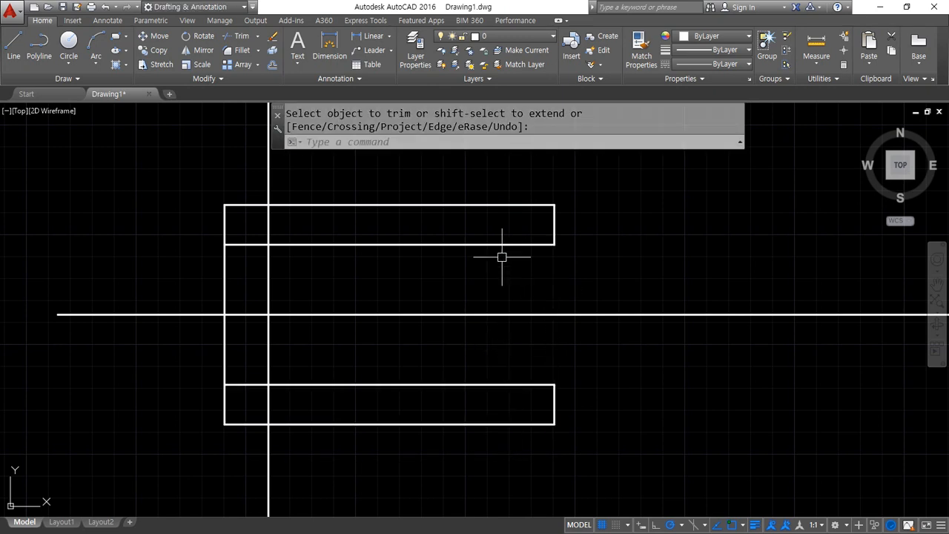
# Erase the two inner horizontal offset lines
pyautogui.click(497, 244)
pyautogui.click(494, 385)
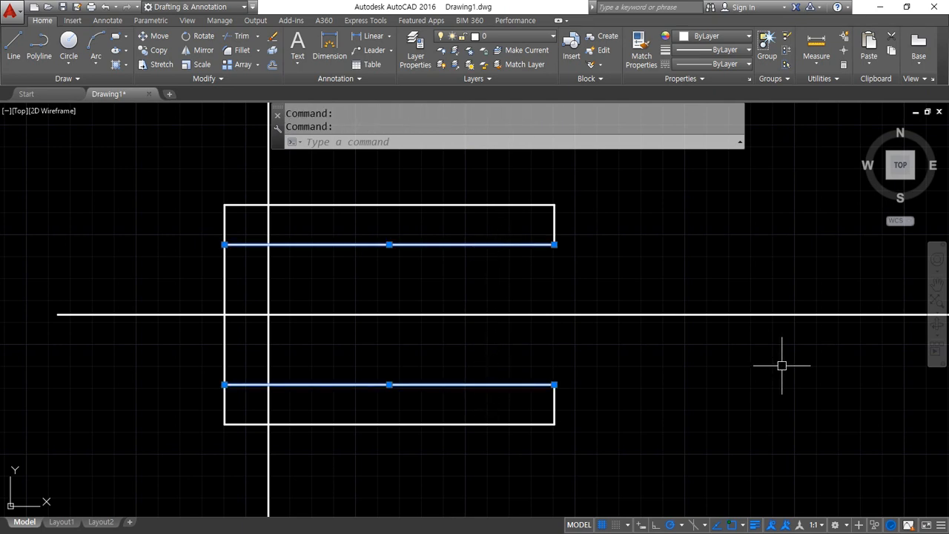
pyautogui.press('Delete')
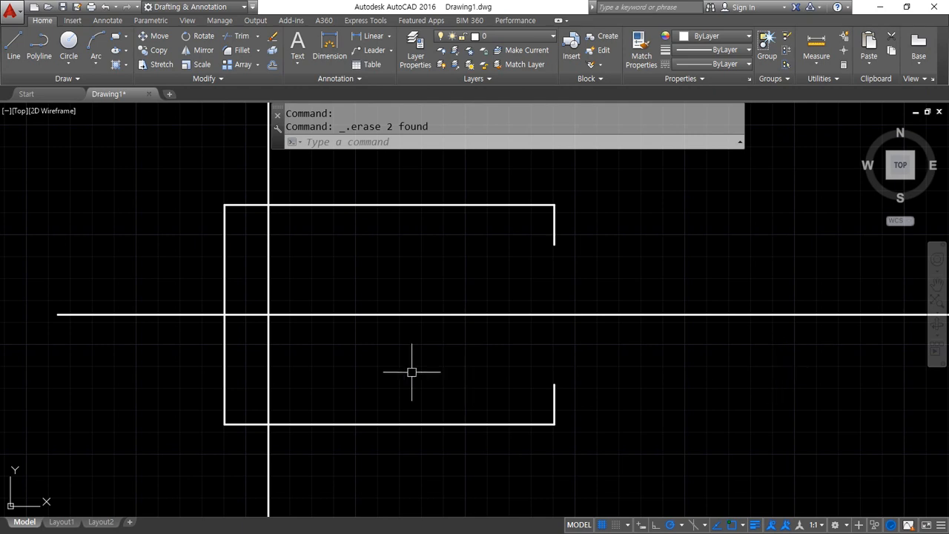
# Offset the vertical centerline 10 to the right
pyautogui.write('O')
pyautogui.press('Return')
pyautogui.write('10')
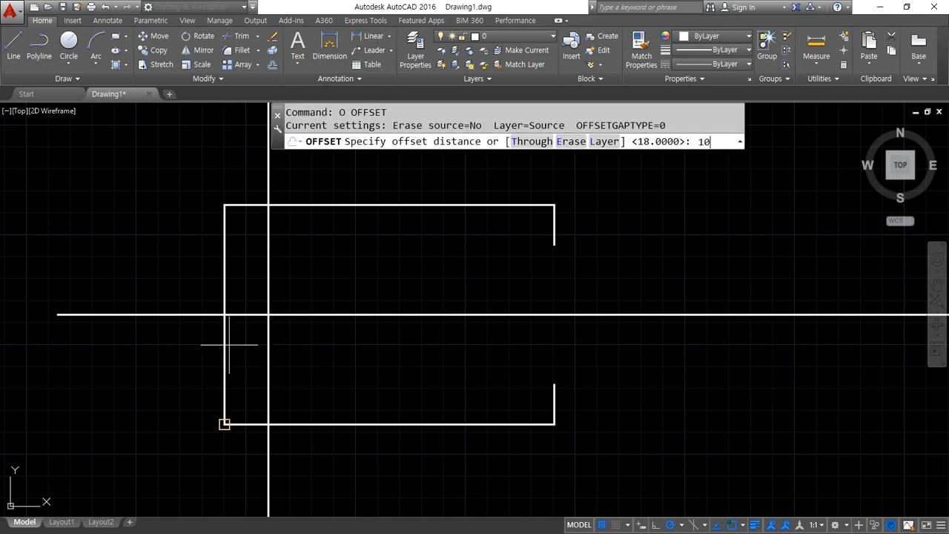
pyautogui.press('Return')
pyautogui.click(268, 282)
pyautogui.click(291, 283)
pyautogui.press('Return')
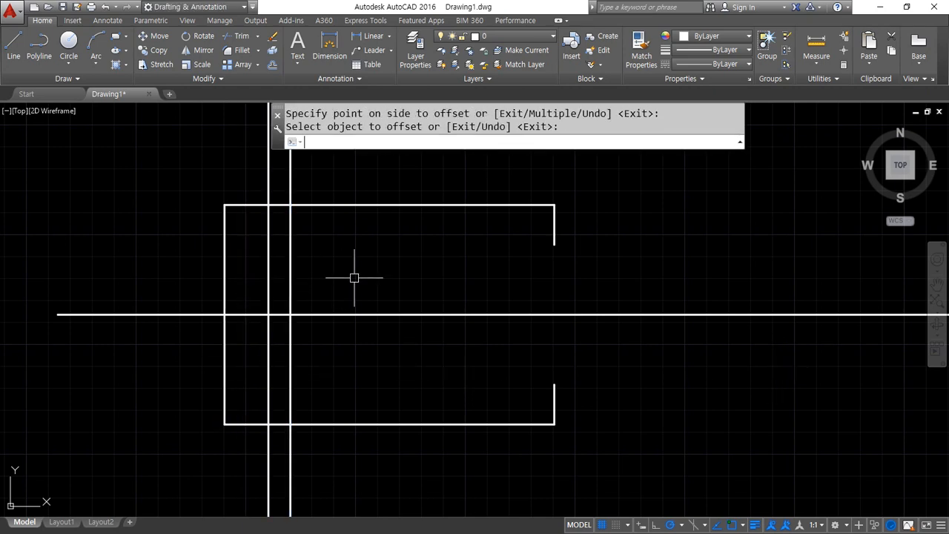
# Draw a line 130 long at 190° from the lower end of the upper right edge segment
pyautogui.write('l')
pyautogui.press('Return')
pyautogui.click(554, 244)
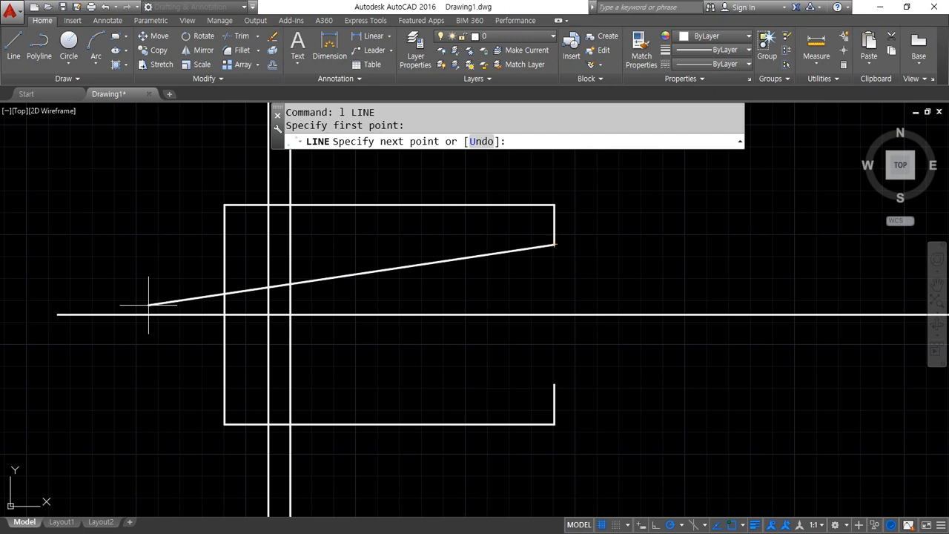
pyautogui.write('@130<190')
pyautogui.press('Return')
pyautogui.press('Return')
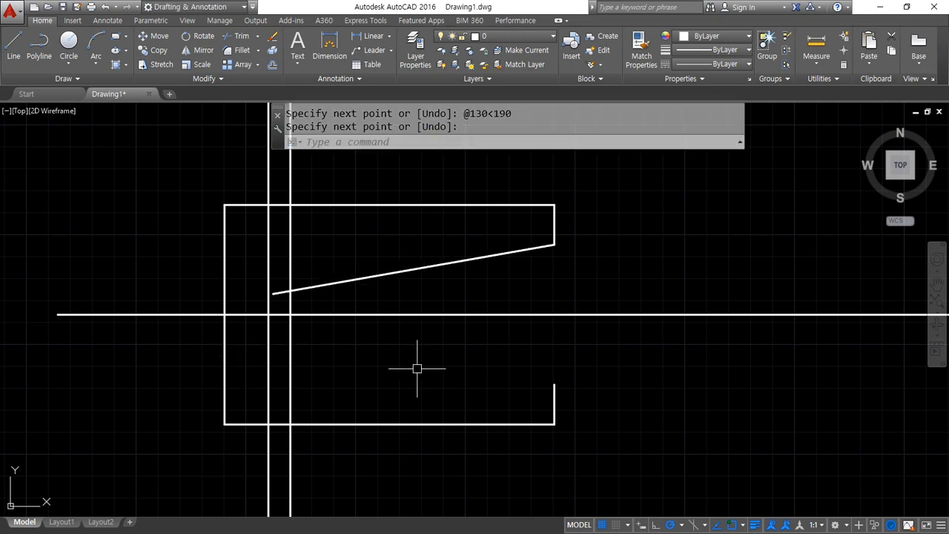
# Draw a line 130 long at 170° from the upper end of the lower right edge segment
pyautogui.press('Return')
pyautogui.click(554, 383)
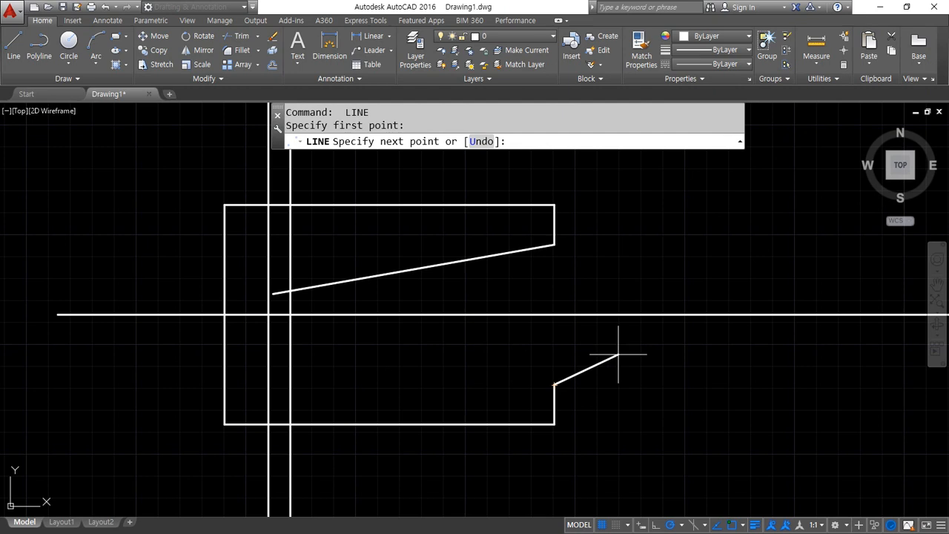
pyautogui.write('@130<170')
pyautogui.press('Return')
pyautogui.press('Return')
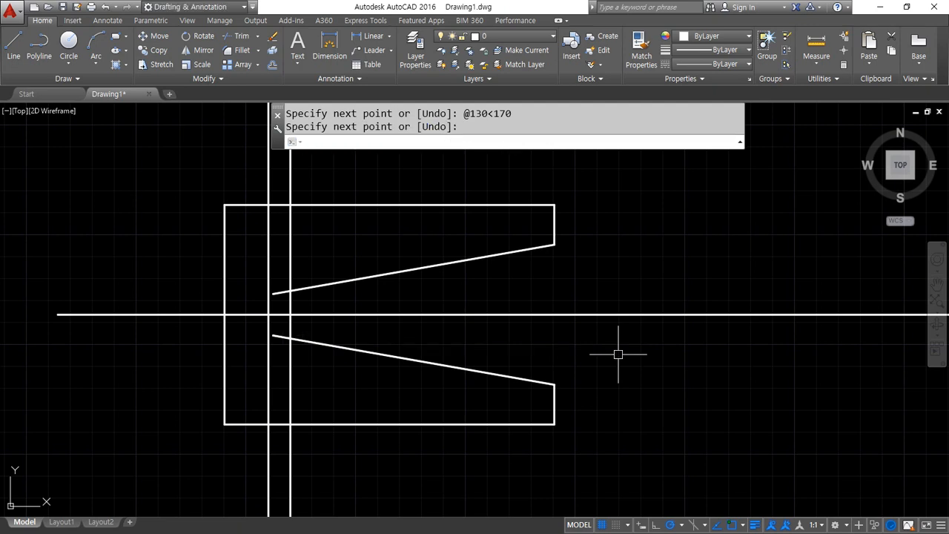
# Erase both slanted lines inside the outline
pyautogui.click(409, 268)
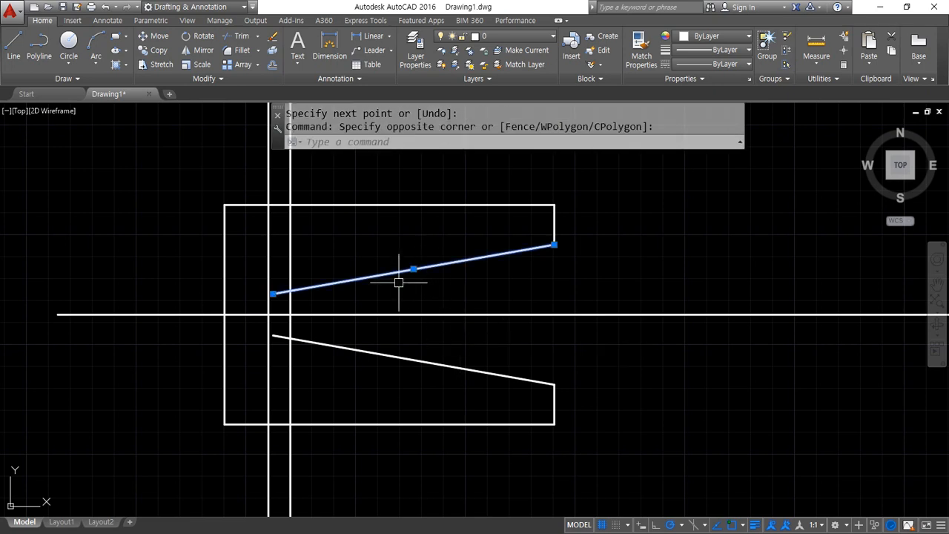
pyautogui.click(411, 369)
pyautogui.click(387, 363)
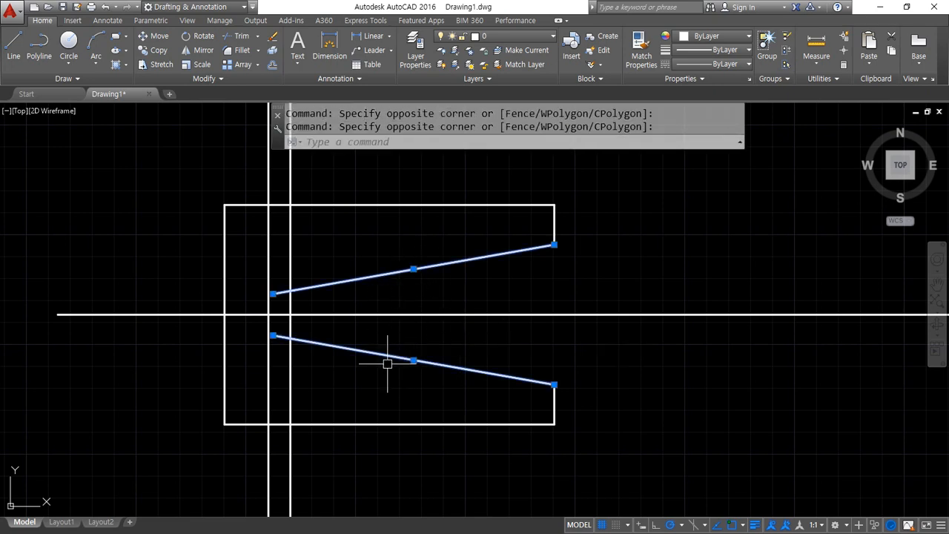
pyautogui.press('Delete')
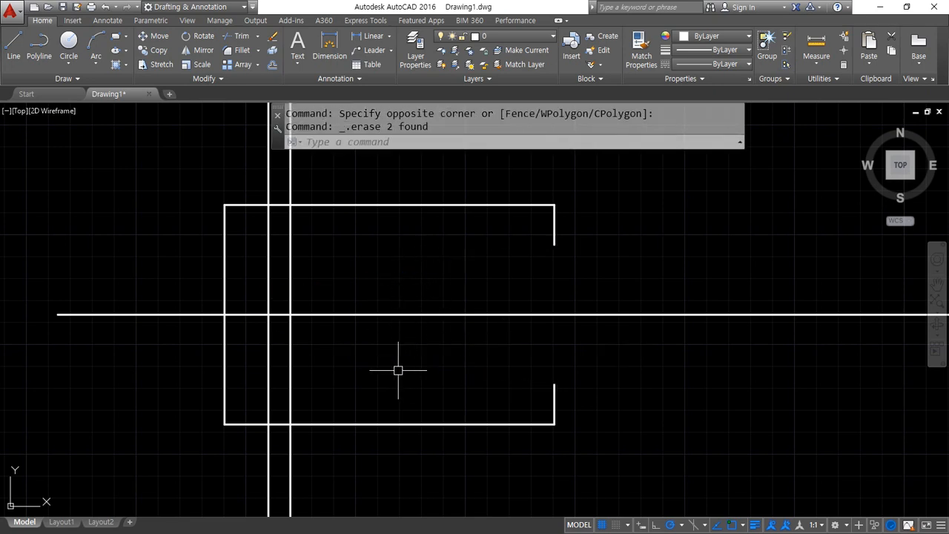
# Set polar tracking to 10° increments and draw the upper 10° slanted line from the upper right edge segment's lower end to the offset vertical line
pyautogui.click(682, 525)
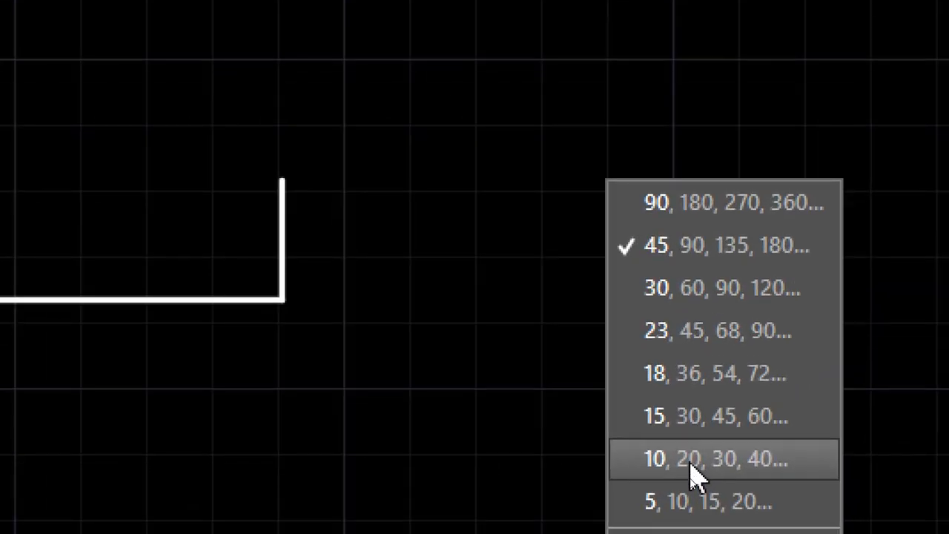
pyautogui.click(690, 461)
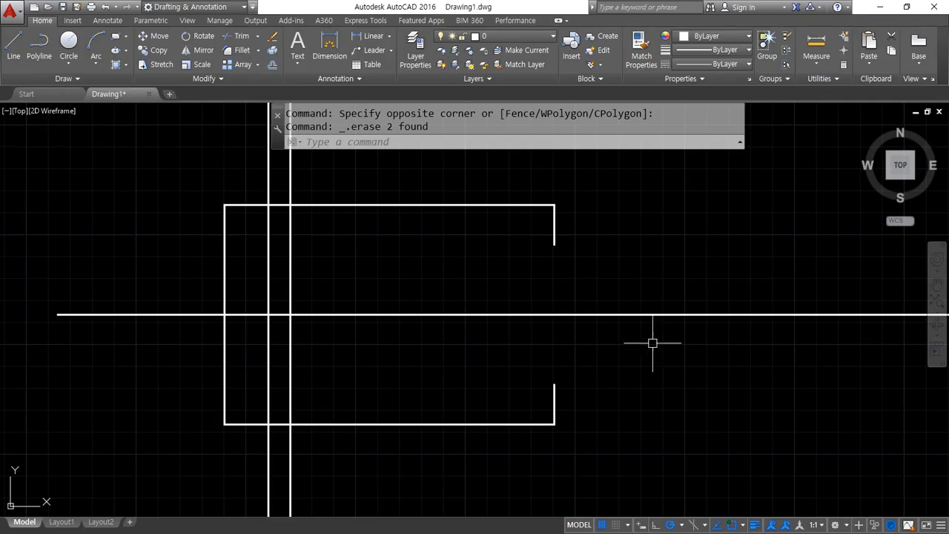
pyautogui.write('l')
pyautogui.press('Return')
pyautogui.click(555, 245)
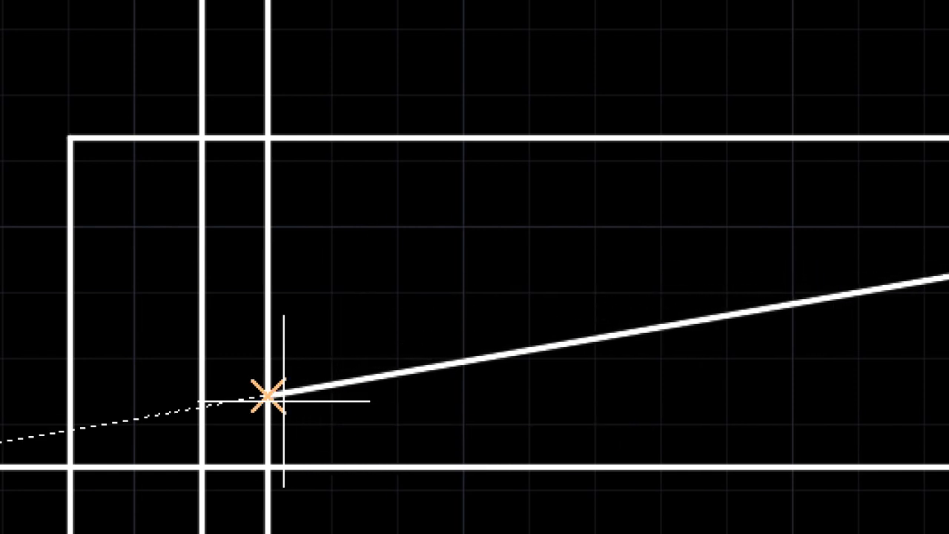
pyautogui.click(267, 396)
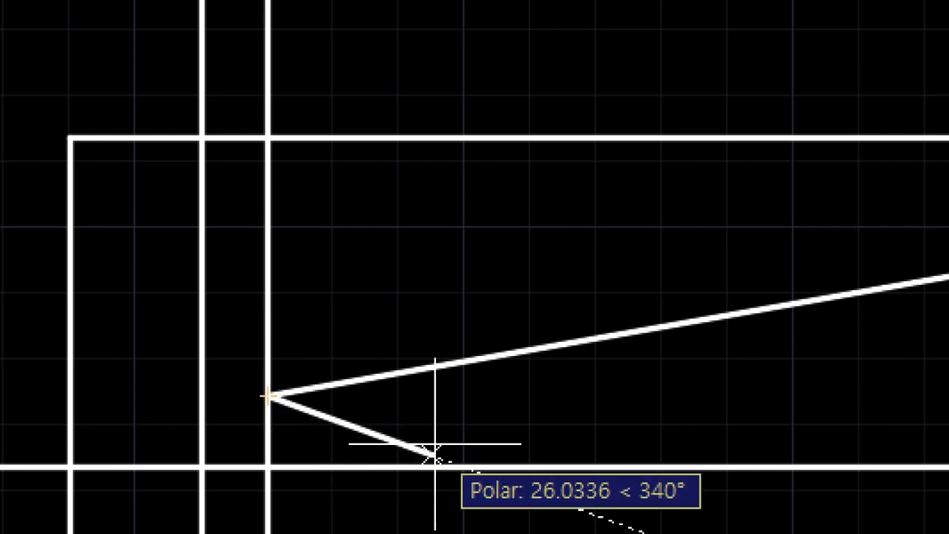
pyautogui.press('Escape')
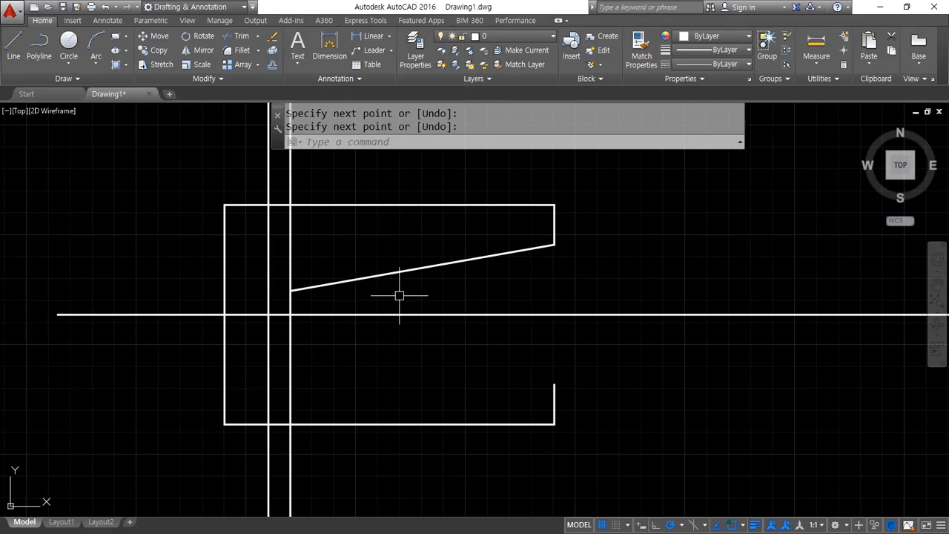
# Draw the lower 10° slanted line from the lower right edge segment's upper end to the offset vertical line
pyautogui.write('l')
pyautogui.press('Return')
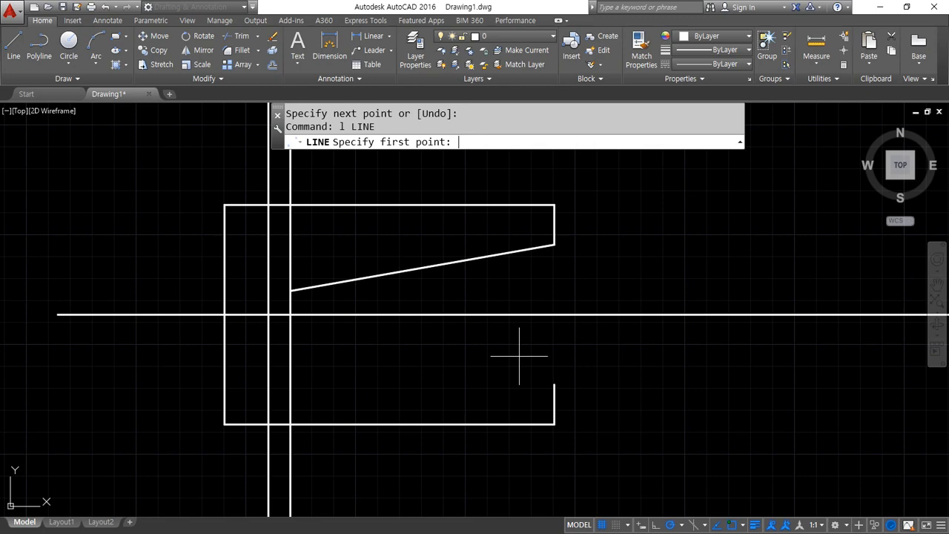
pyautogui.click(554, 384)
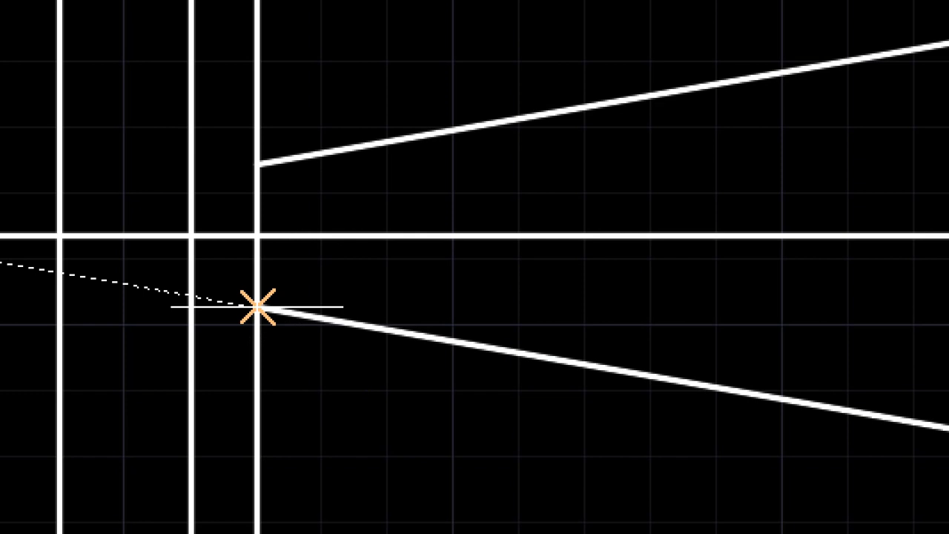
pyautogui.click(257, 306)
pyautogui.press('Escape')
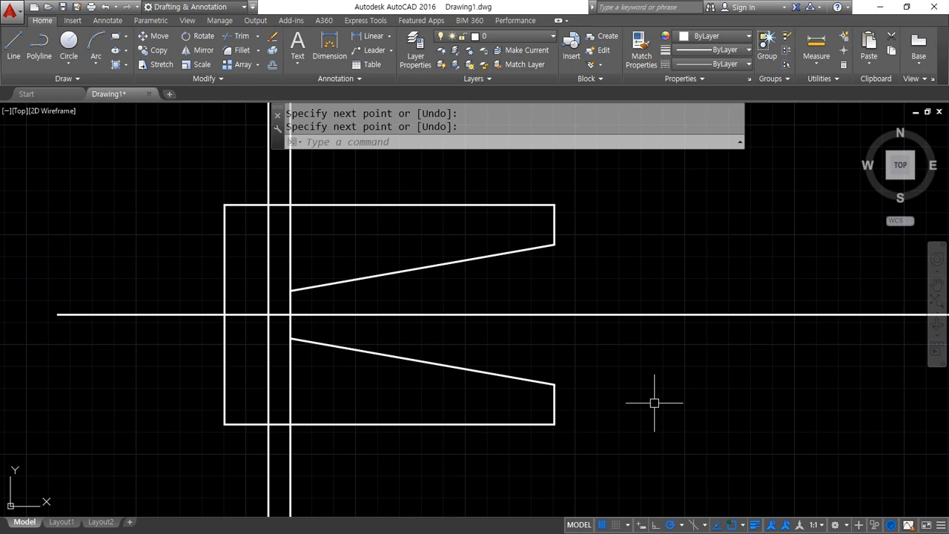
# Trim the offset vertical line above and below, keeping only the part between the two slanted lines
pyautogui.write('tr')
pyautogui.press('Return')
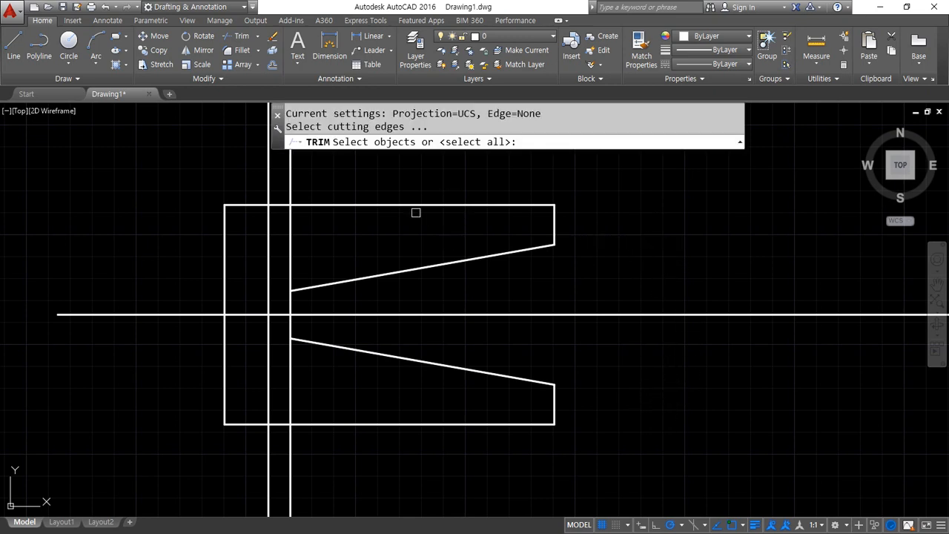
pyautogui.press('Return')
pyautogui.click(292, 181)
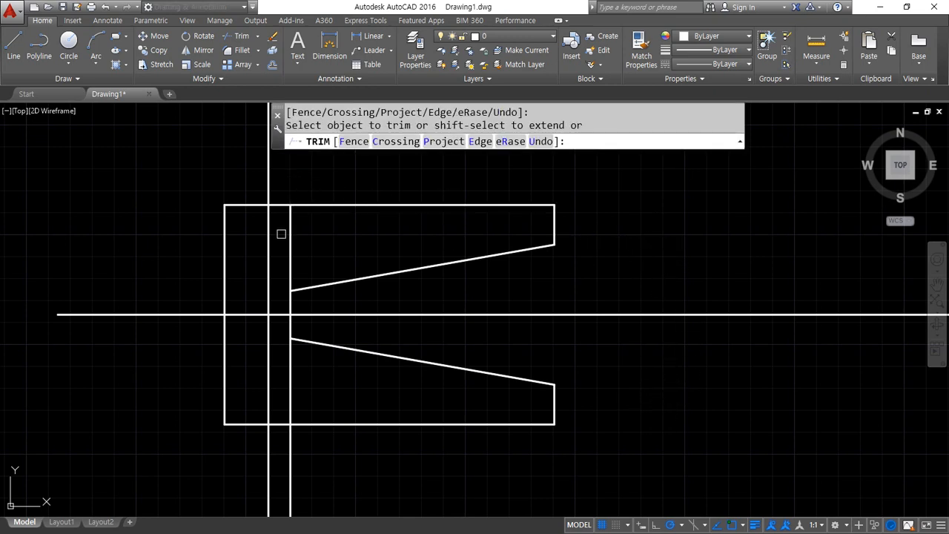
pyautogui.click(285, 458)
pyautogui.click(298, 451)
pyautogui.click(296, 391)
pyautogui.click(286, 399)
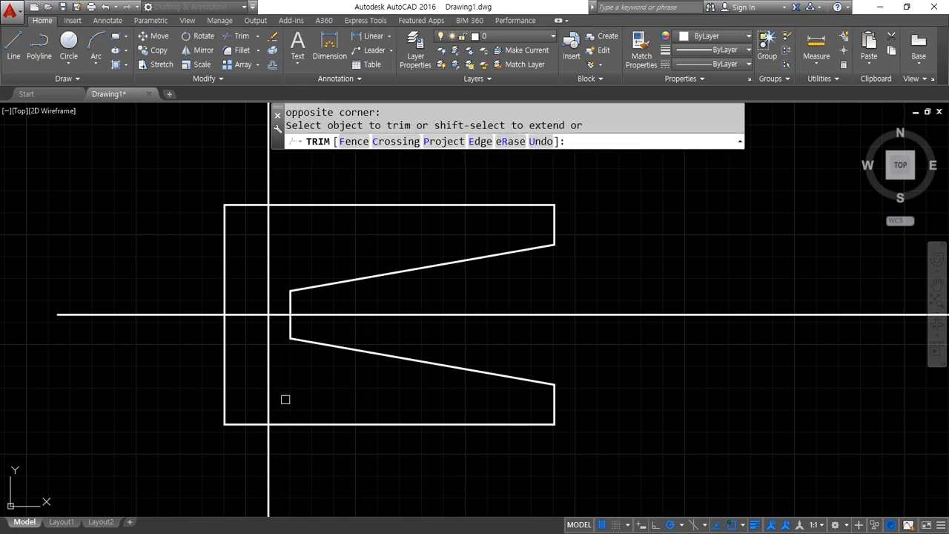
pyautogui.press('Return')
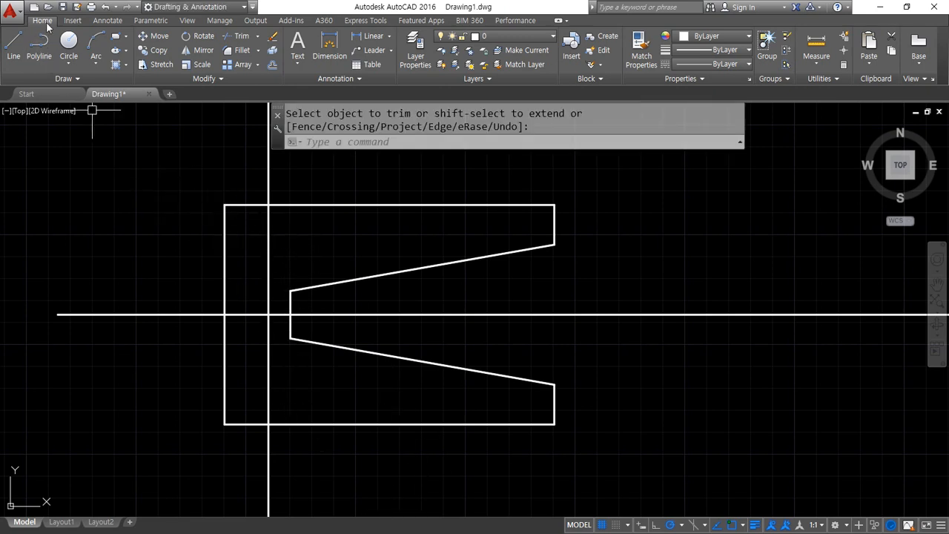
# Draw a circle of radius 10 centred on the intersection of the two centerlines
pyautogui.click(68, 46)
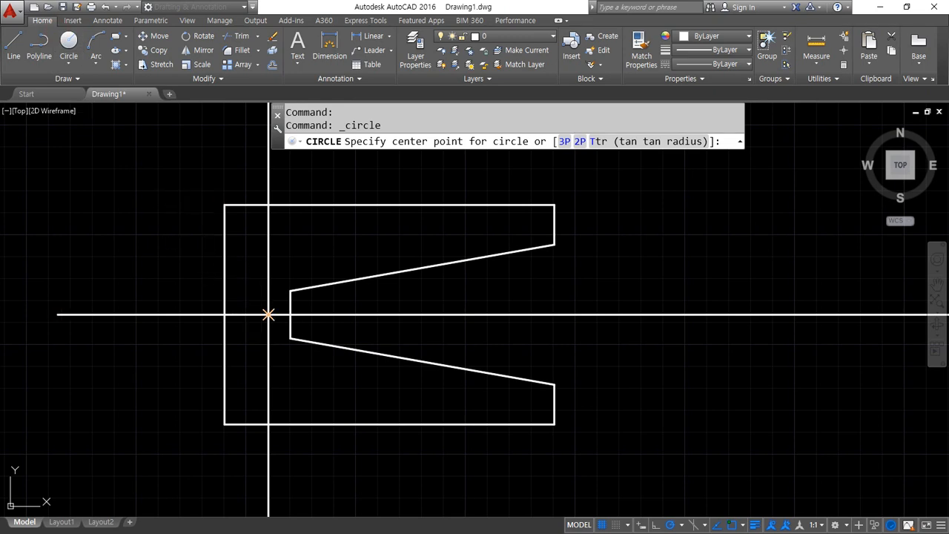
pyautogui.click(269, 314)
pyautogui.write('10')
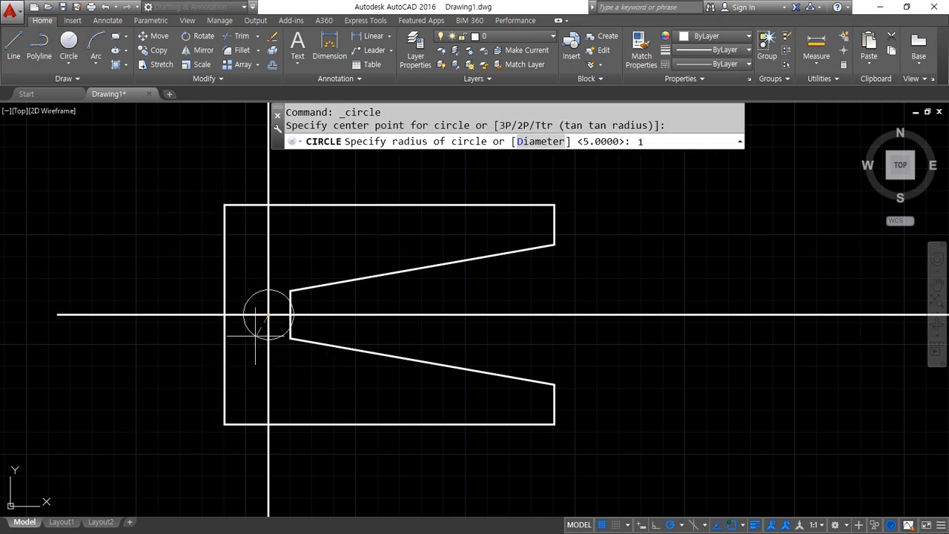
pyautogui.press('Return')
# Draw a Tan, Tan, Tan circle touching the R10 circle, the outline's left edge and its upper edge
pyautogui.click(68, 64)
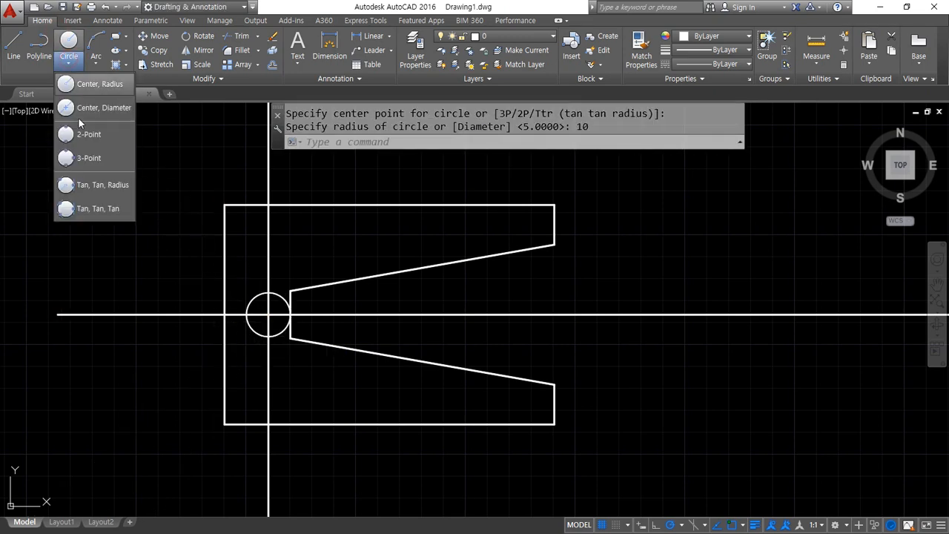
pyautogui.click(94, 214)
pyautogui.click(254, 297)
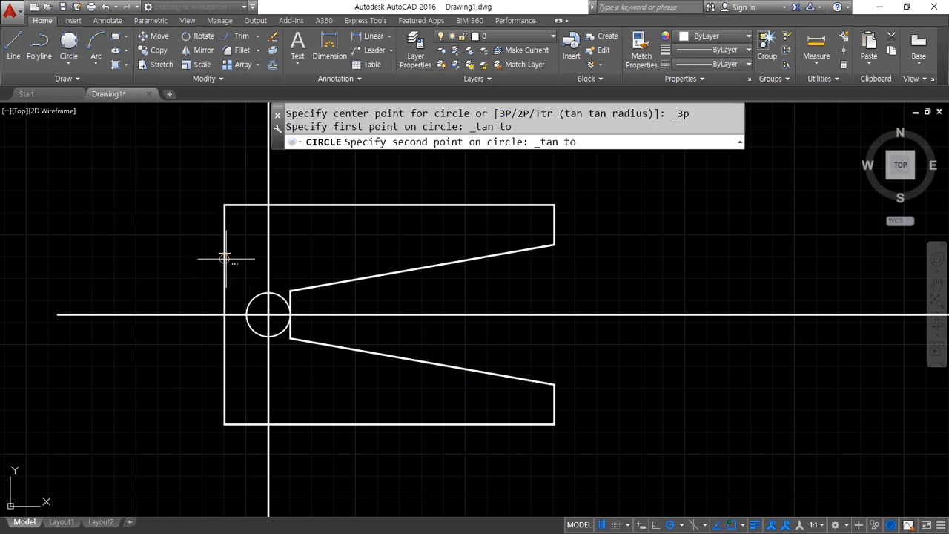
pyautogui.click(223, 254)
pyautogui.click(291, 204)
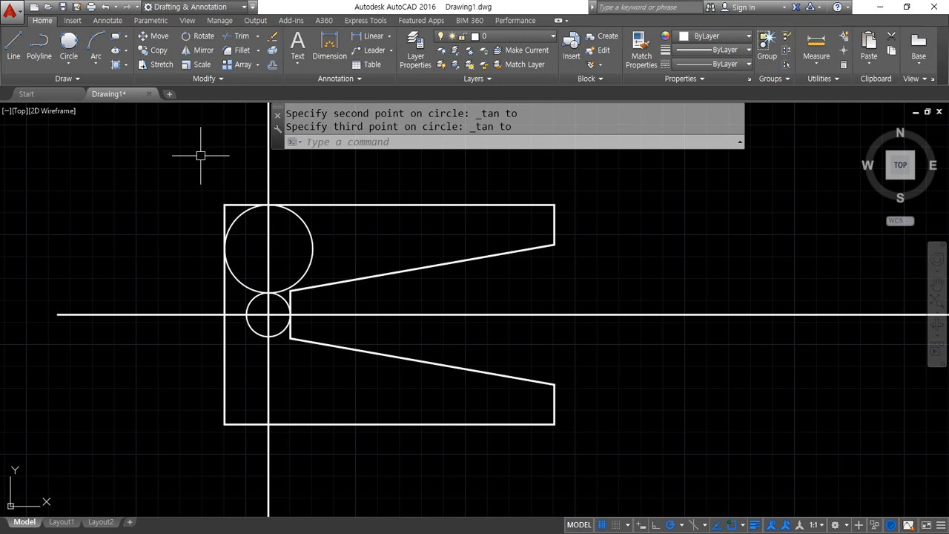
# Draw two Tan, Tan, Tan circles beside the large upper circle, each touching the preceding circle, the upper slanted line and the outline's upper edge
pyautogui.click(80, 57)
pyautogui.click(361, 276)
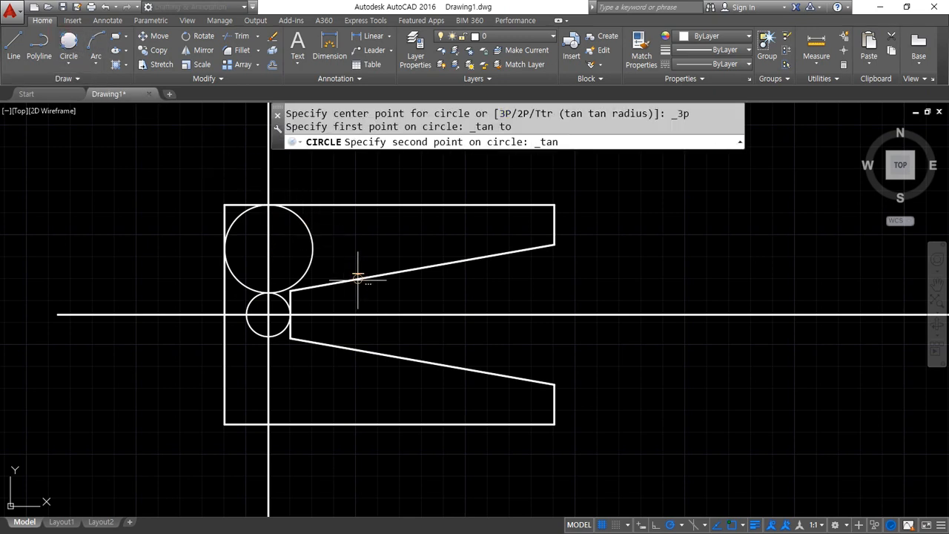
pyautogui.click(314, 243)
pyautogui.click(326, 204)
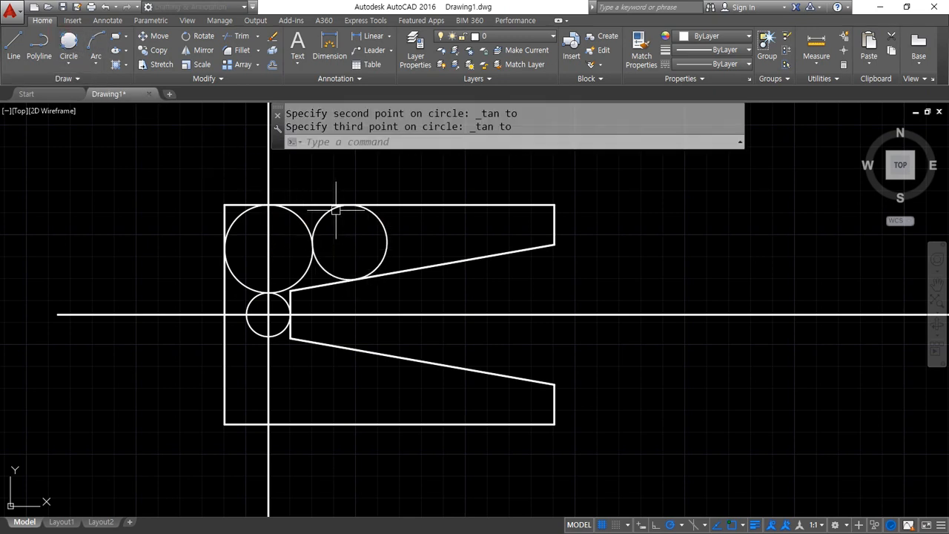
pyautogui.click(68, 46)
pyautogui.click(419, 264)
pyautogui.click(384, 222)
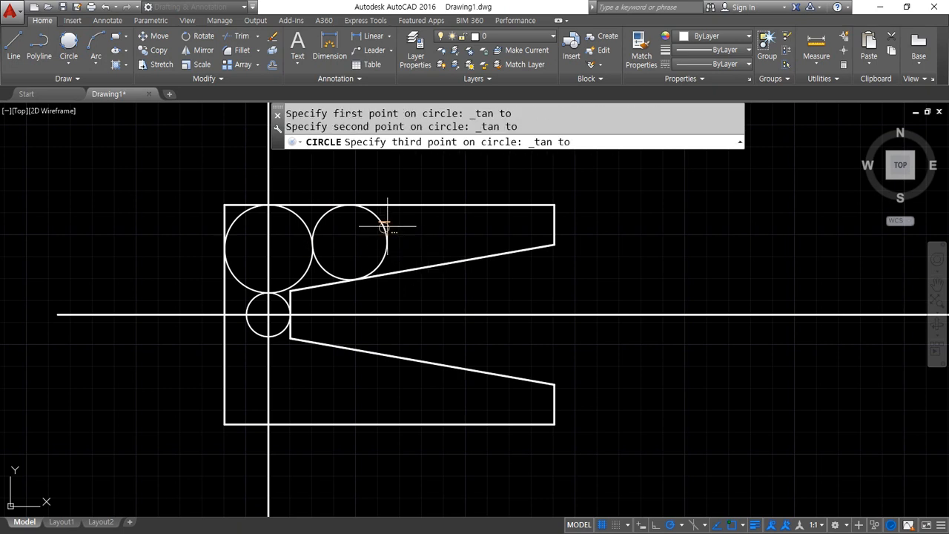
pyautogui.click(412, 204)
# Complete the upper row with two more Tan, Tan, Tan circles, each touching the preceding circle, the slanted line and the upper edge
pyautogui.click(68, 44)
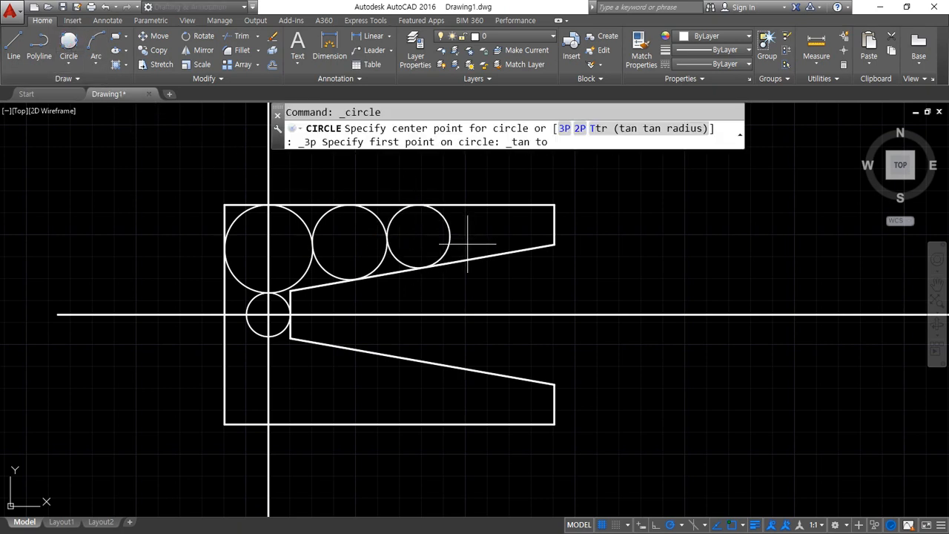
pyautogui.click(486, 255)
pyautogui.click(448, 222)
pyautogui.click(467, 205)
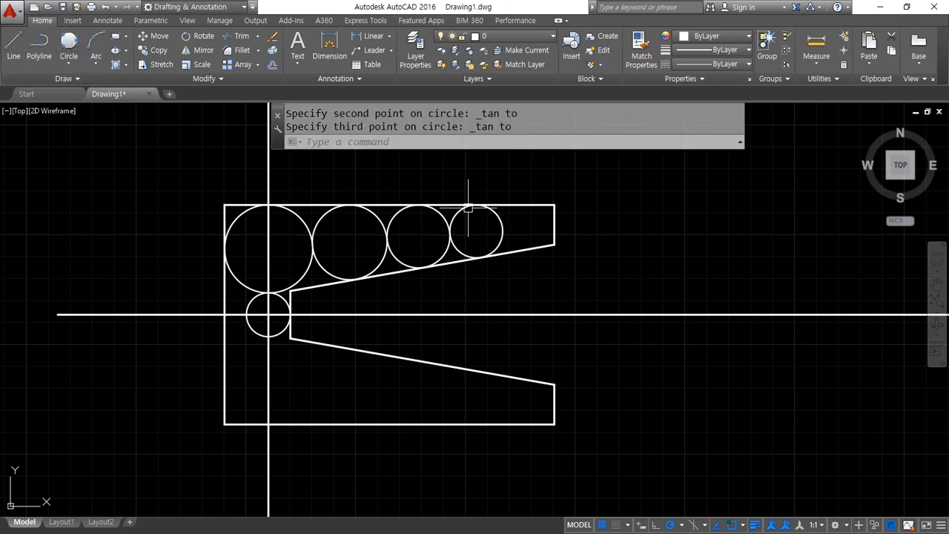
pyautogui.click(77, 56)
pyautogui.click(527, 248)
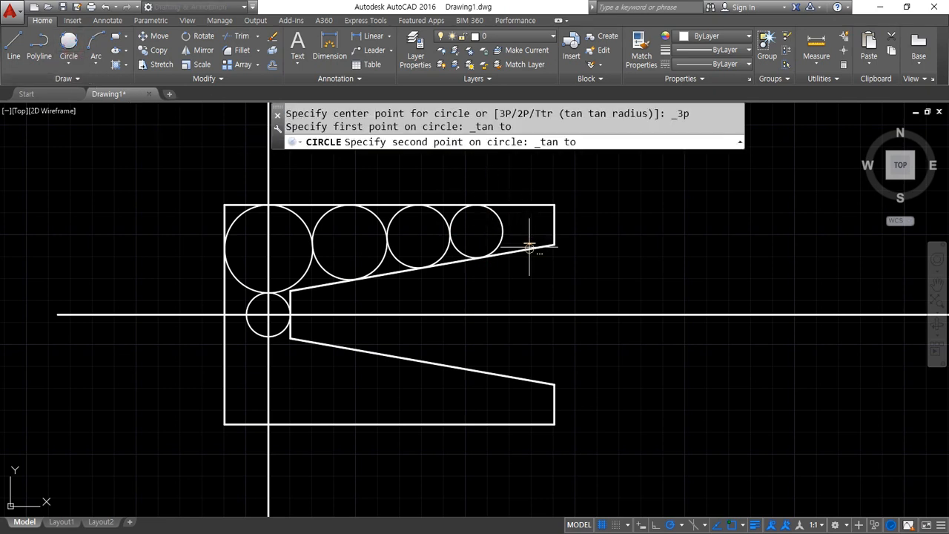
pyautogui.click(502, 232)
pyautogui.click(519, 204)
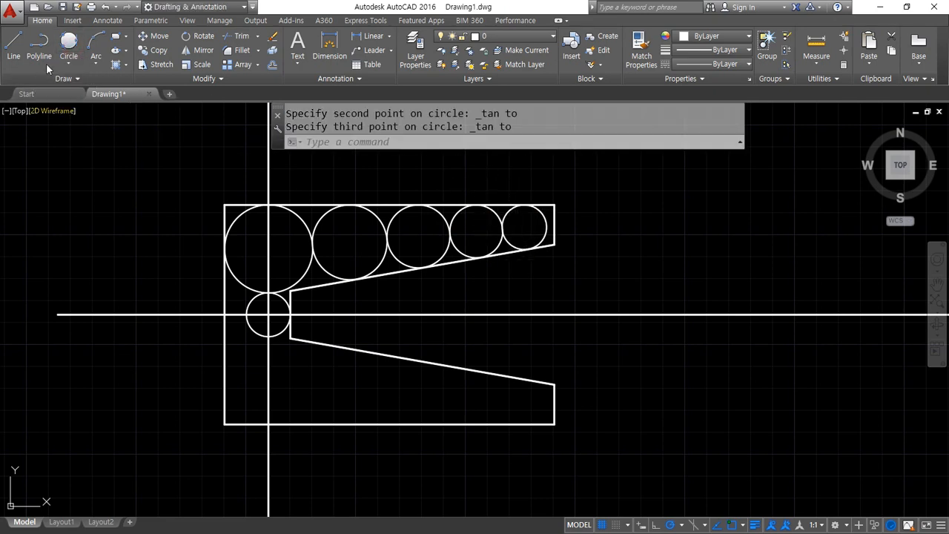
pyautogui.click(67, 42)
pyautogui.click(255, 335)
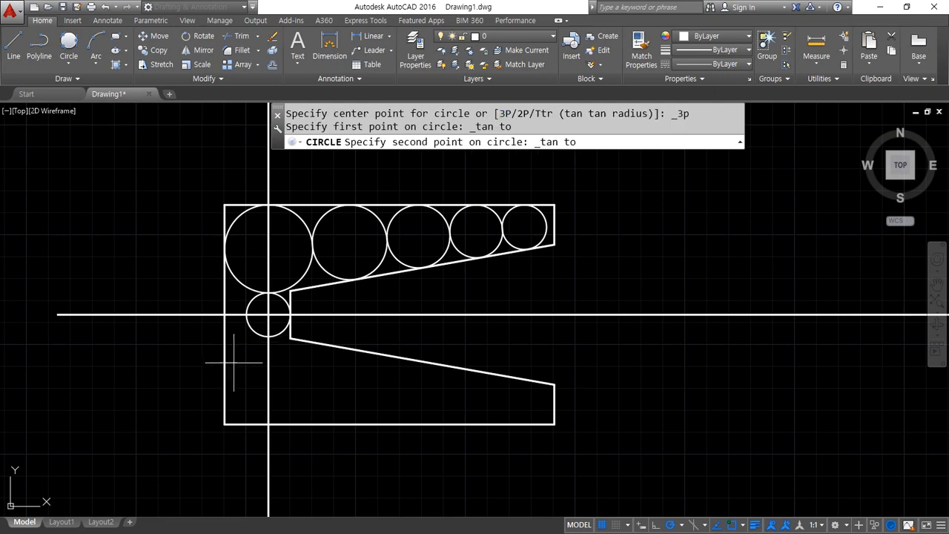
pyautogui.click(224, 367)
pyautogui.click(305, 423)
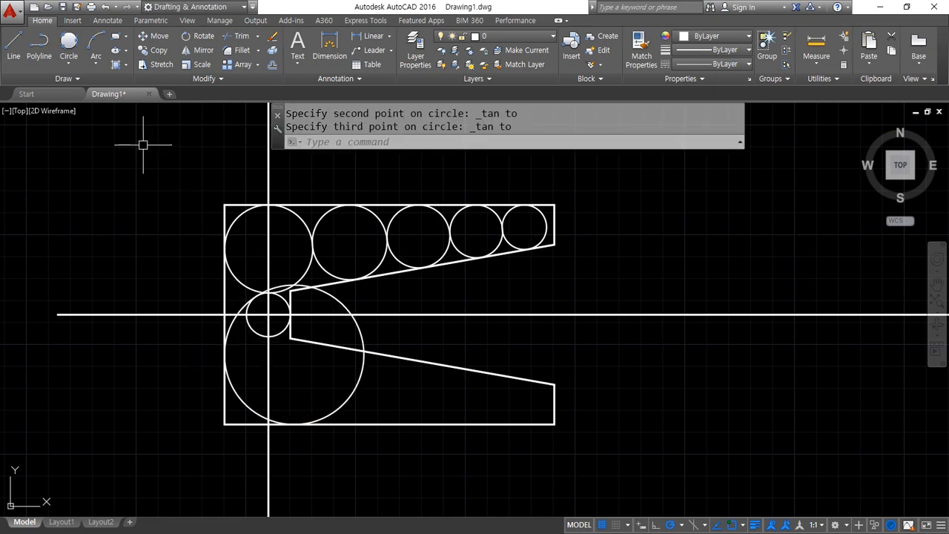
pyautogui.click(377, 381)
pyautogui.click(324, 371)
pyautogui.press('Delete')
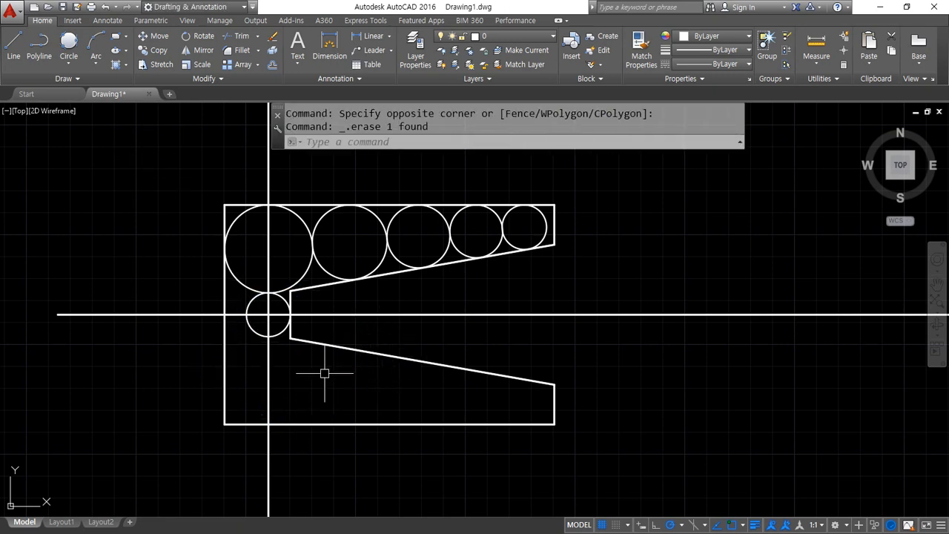
# Draw a Tan, Tan, Tan circle below the R10 circle, touching it, the outline's left edge and its lower edge
pyautogui.click(68, 42)
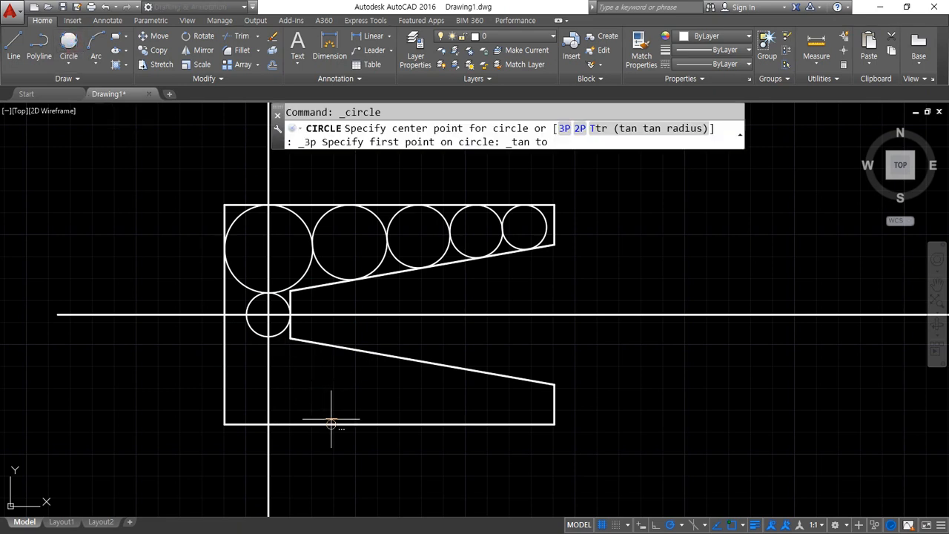
pyautogui.click(333, 423)
pyautogui.click(224, 384)
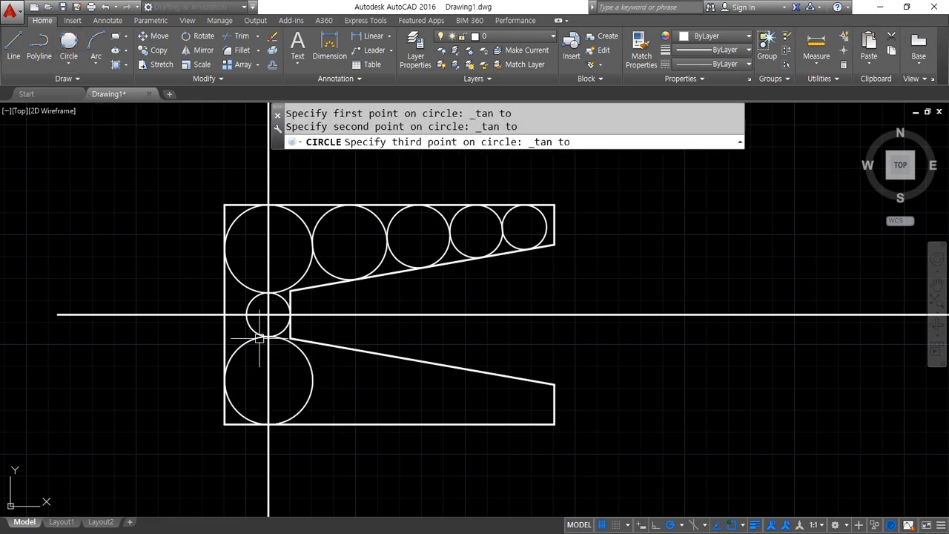
pyautogui.click(254, 331)
# Draw two Tan, Tan, Tan circles beside the large lower circle, each touching the preceding circle, the lower slanted line and the lower edge
pyautogui.click(68, 42)
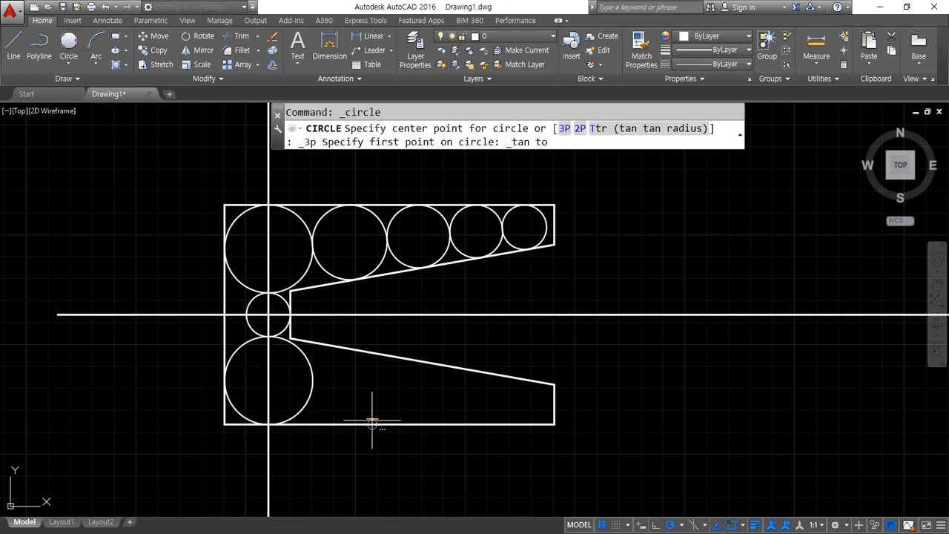
pyautogui.click(353, 347)
pyautogui.click(313, 379)
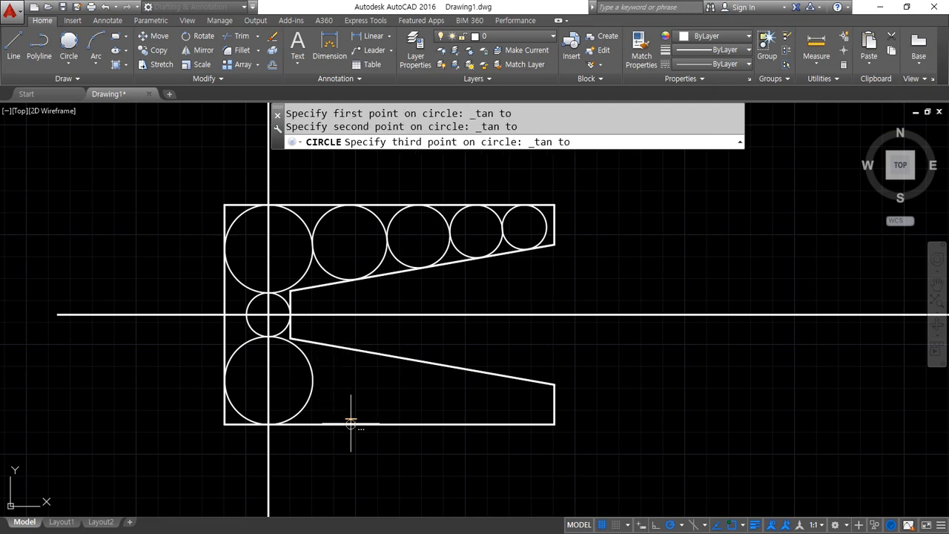
pyautogui.click(350, 424)
pyautogui.click(67, 43)
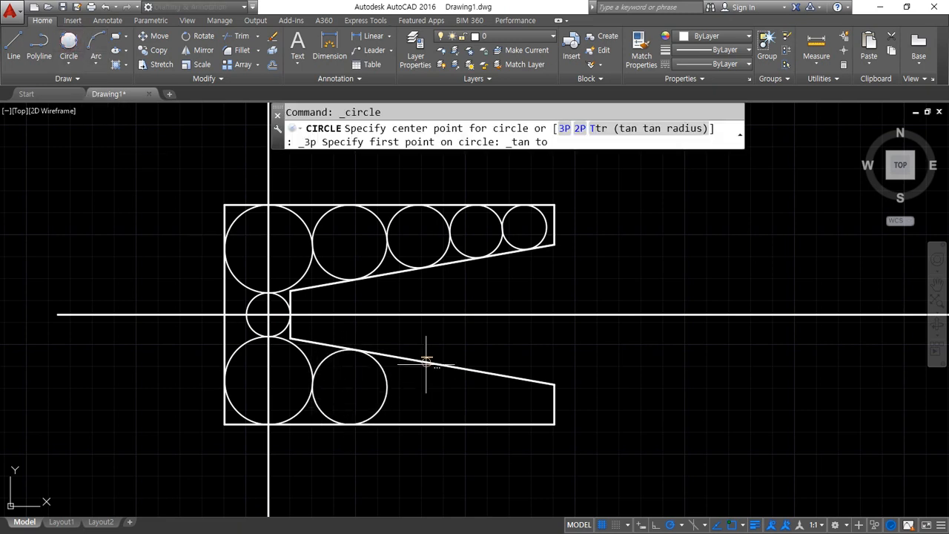
pyautogui.click(426, 362)
pyautogui.click(386, 386)
pyautogui.click(422, 423)
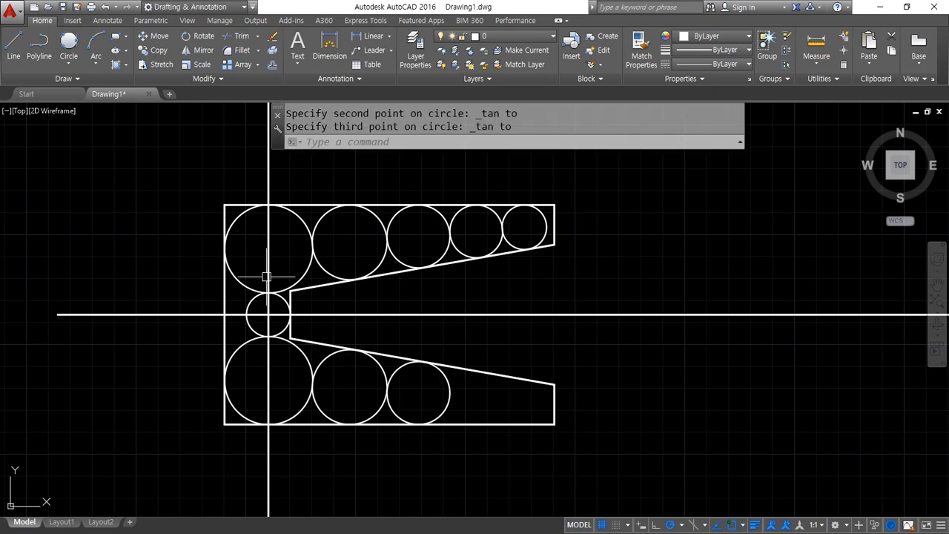
# Draw the fourth circle of the lower row tangent to the third circle, the lower slanted line and the lower edge
pyautogui.click(68, 43)
pyautogui.click(483, 370)
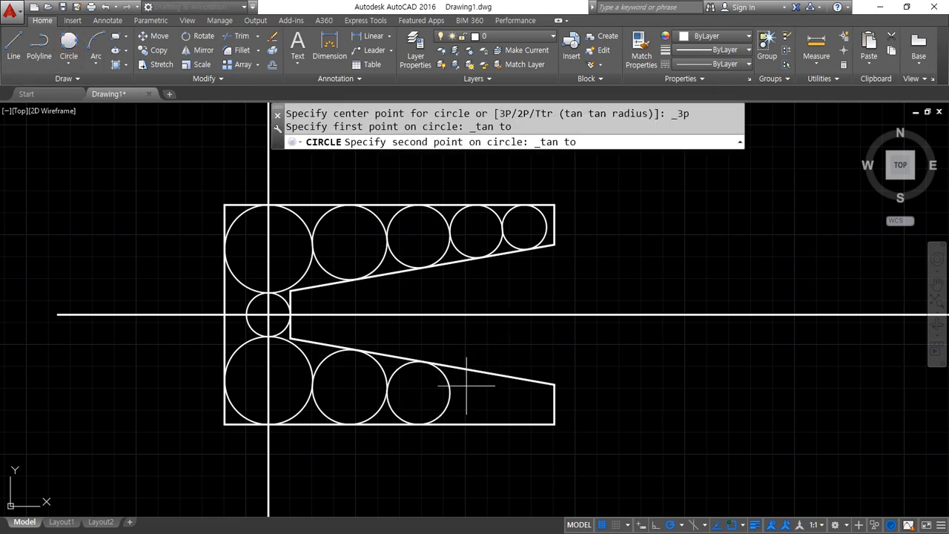
pyautogui.click(451, 393)
pyautogui.click(478, 424)
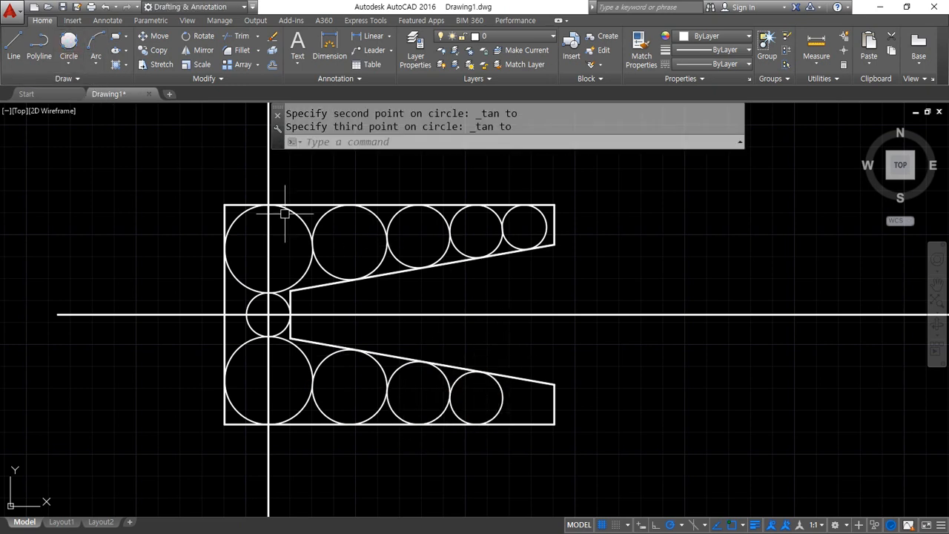
pyautogui.click(68, 42)
pyautogui.click(513, 370)
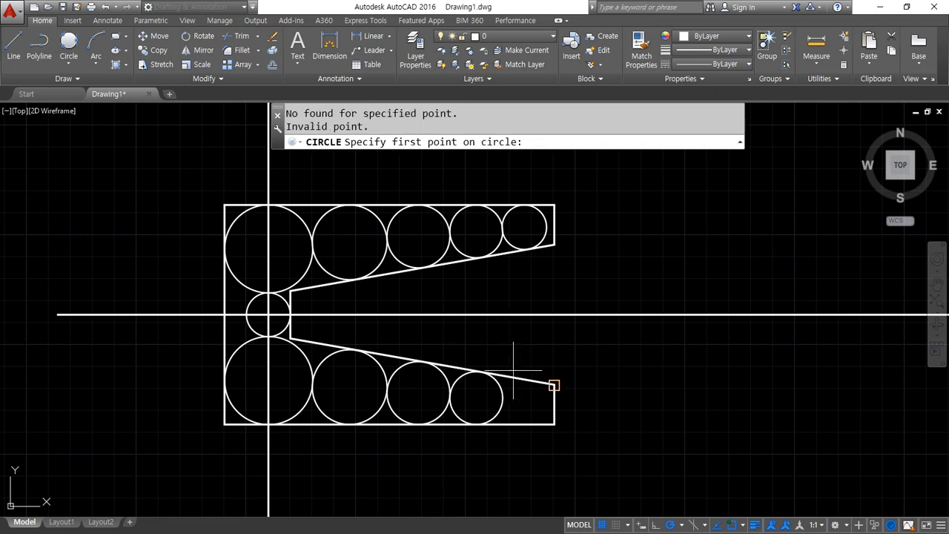
pyautogui.press('Escape')
pyautogui.press('Escape')
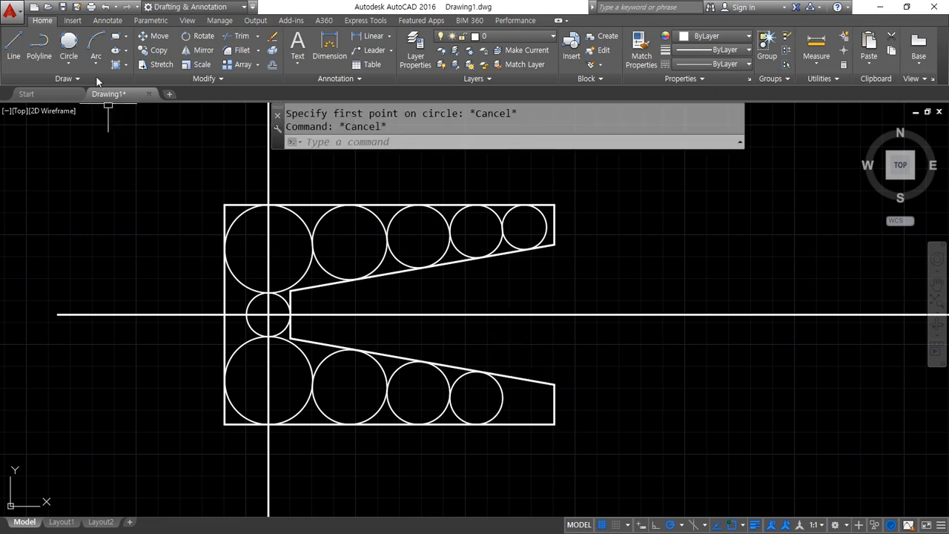
# Draw the fifth, smallest circle of the lower row tangent to the fourth circle, the lower slanted line and the lower edge
pyautogui.click(68, 43)
pyautogui.click(536, 381)
pyautogui.click(503, 394)
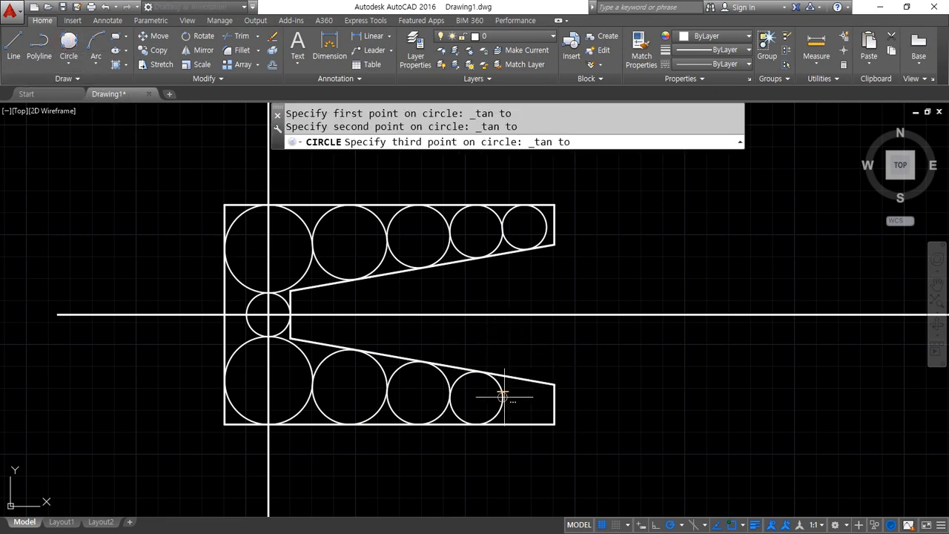
pyautogui.click(518, 424)
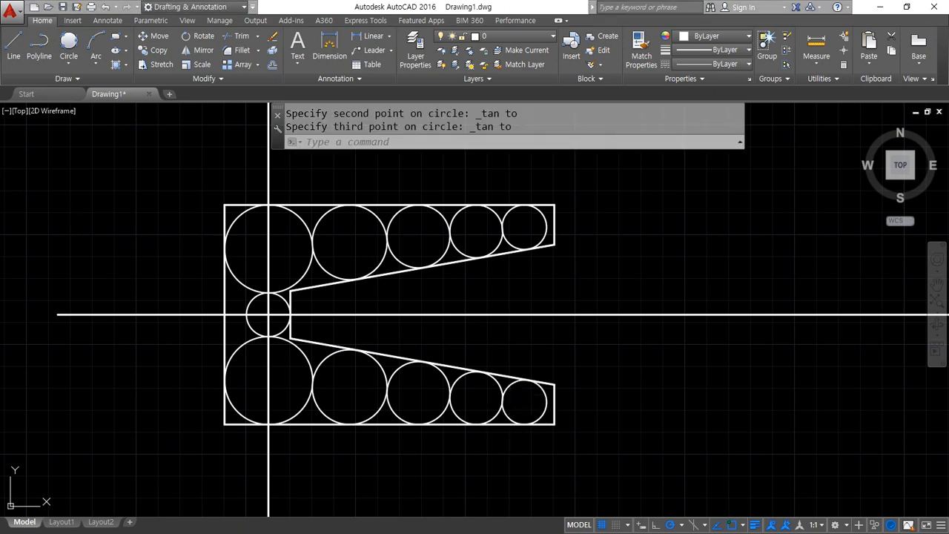
# Switch to the reference drawings in the browser and examine the upper-left figure's overall width, height, upper edge and slanted side
pyautogui.hotkey('alt', 'Tab')
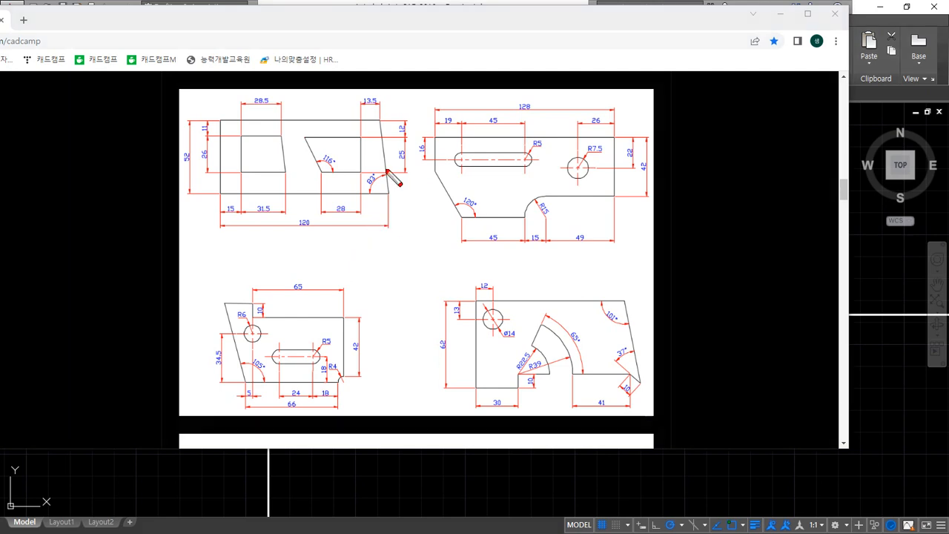
pyautogui.moveTo(386, 169)
pyautogui.mouseDown()
pyautogui.moveTo(458, 202)
pyautogui.moveTo(415, 271)
pyautogui.moveTo(459, 270)
pyautogui.moveTo(434, 291)
pyautogui.mouseUp()
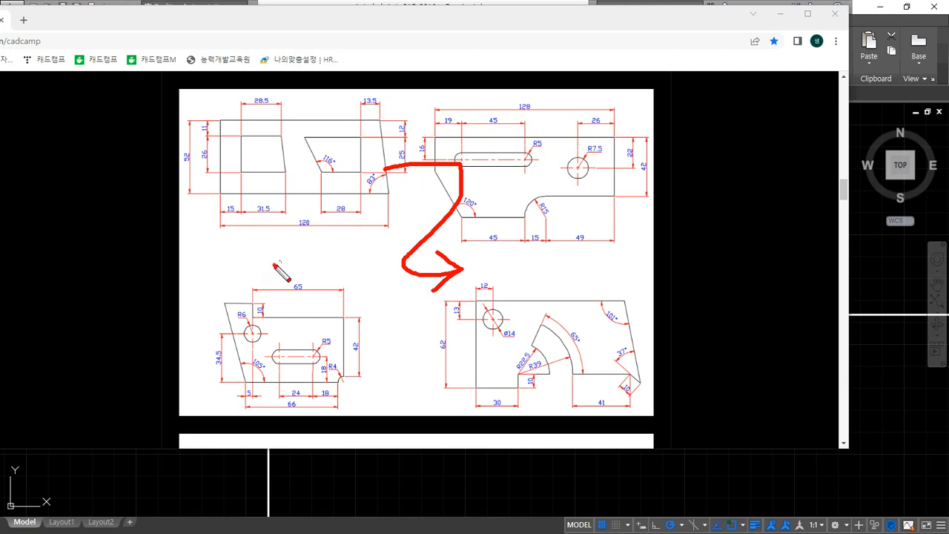
pyautogui.moveTo(275, 264)
pyautogui.mouseDown()
pyautogui.moveTo(182, 134)
pyautogui.moveTo(420, 119)
pyautogui.moveTo(329, 300)
pyautogui.moveTo(263, 305)
pyautogui.mouseUp()
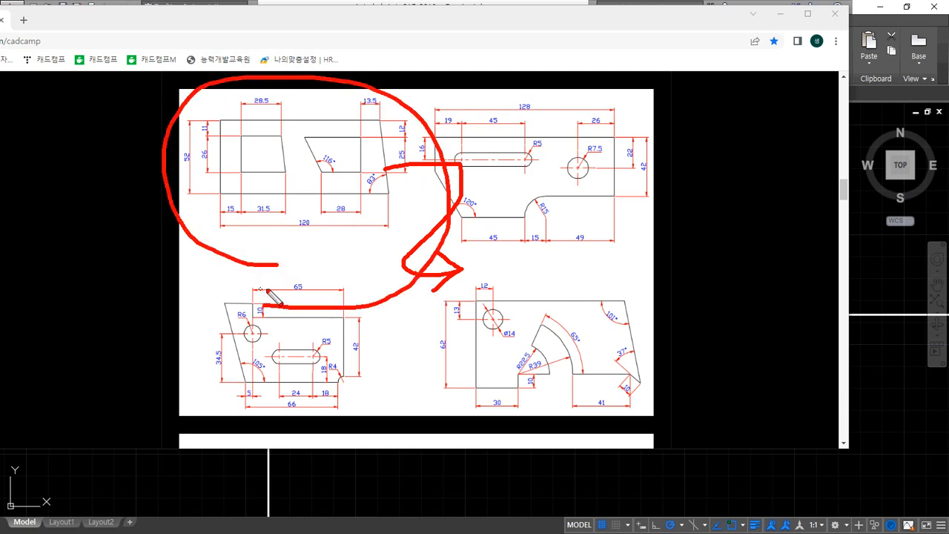
pyautogui.press('e')
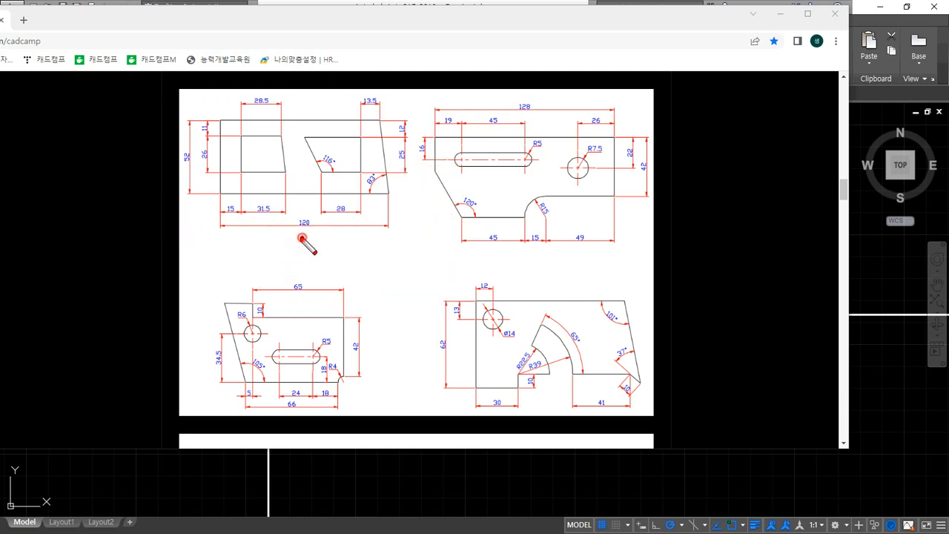
pyautogui.moveTo(301, 238); pyautogui.dragTo(288, 212)
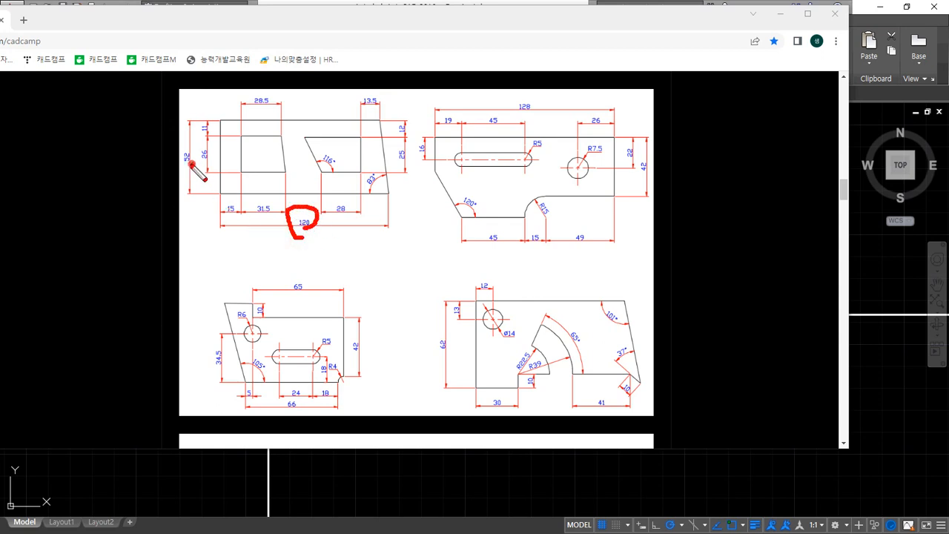
pyautogui.moveTo(191, 163); pyautogui.dragTo(182, 153)
pyautogui.moveTo(295, 96)
pyautogui.mouseDown()
pyautogui.moveTo(313, 97)
pyautogui.moveTo(306, 115)
pyautogui.mouseUp()
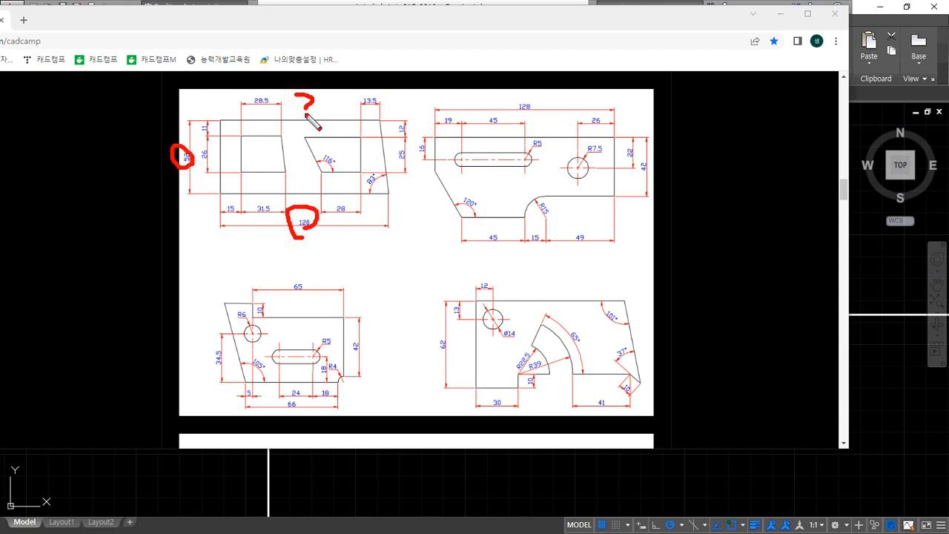
pyautogui.moveTo(383, 146); pyautogui.dragTo(392, 147)
pyautogui.click(399, 168)
pyautogui.press('Escape')
pyautogui.moveTo(351, 18); pyautogui.dragTo(0, 22)
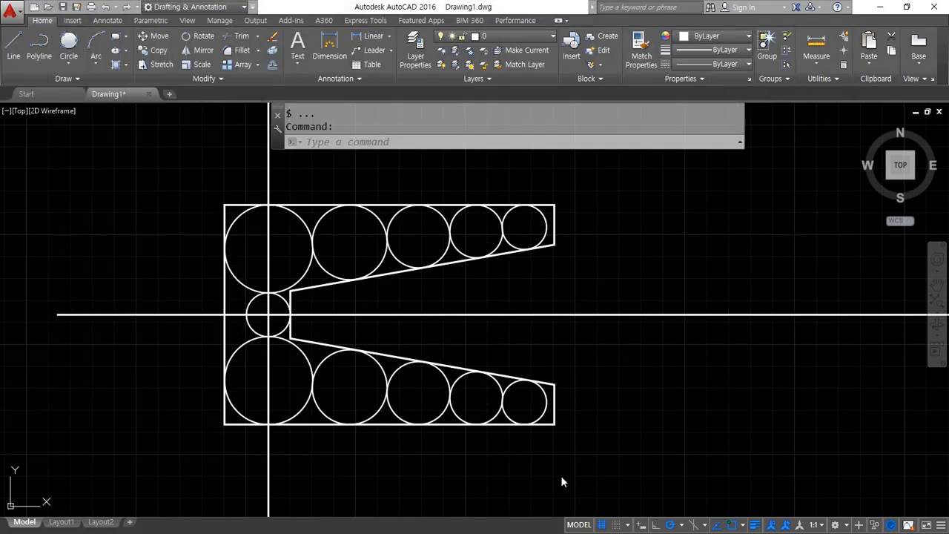
# Erase the whole finished figure, including its centerlines
pyautogui.click(705, 473)
pyautogui.click(54, 151)
pyautogui.write('e')
pyautogui.press('Return')
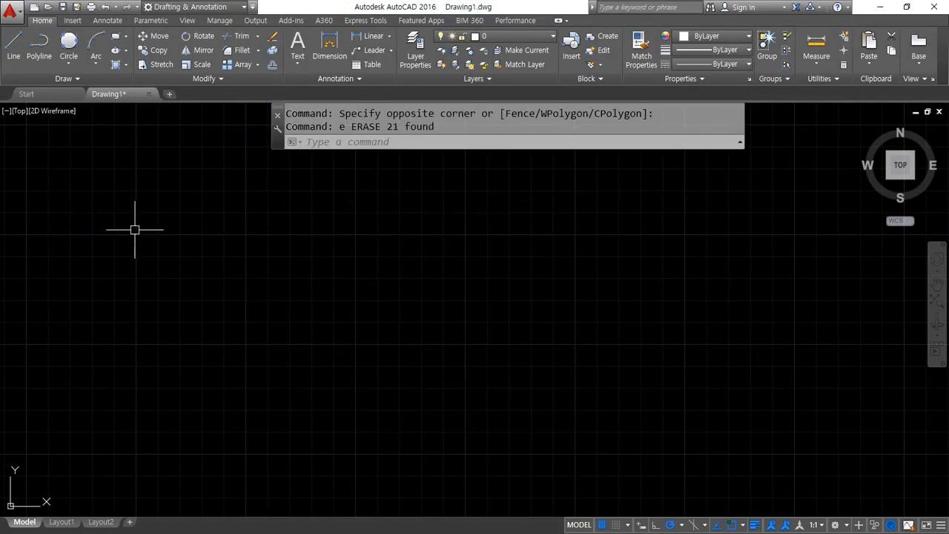
# Draw a vertical line downwards and a long horizontal line from its lower end, forming an L-shaped base for the next figure
pyautogui.write('L')
pyautogui.press('Return')
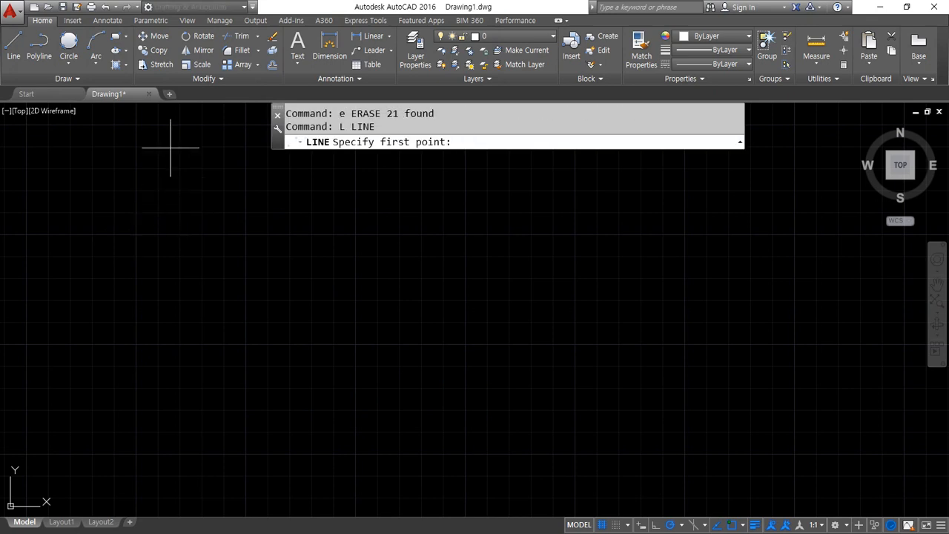
pyautogui.click(170, 132)
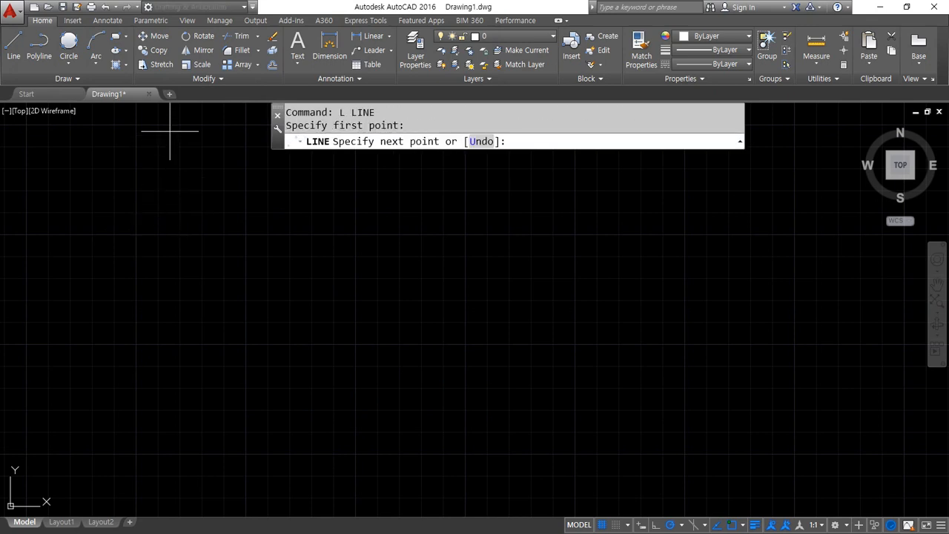
pyautogui.click(170, 367)
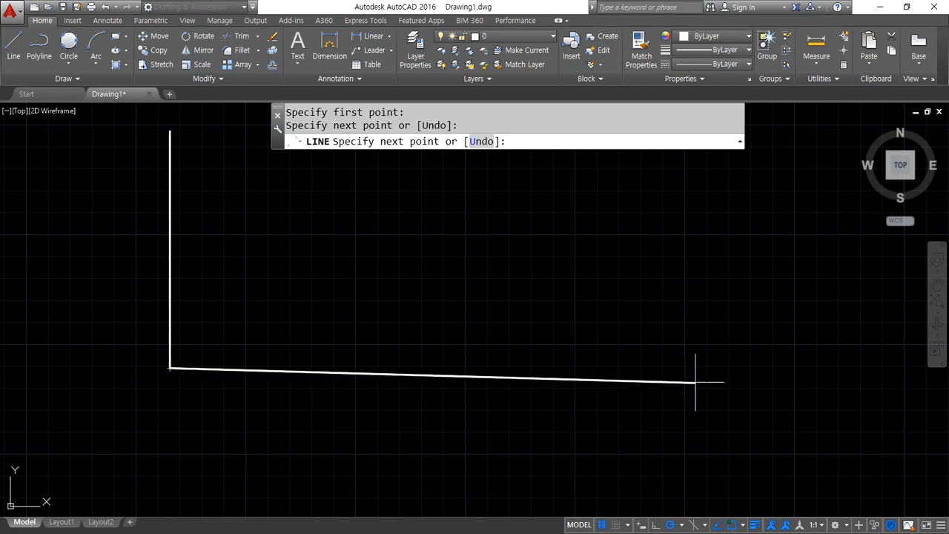
pyautogui.click(725, 367)
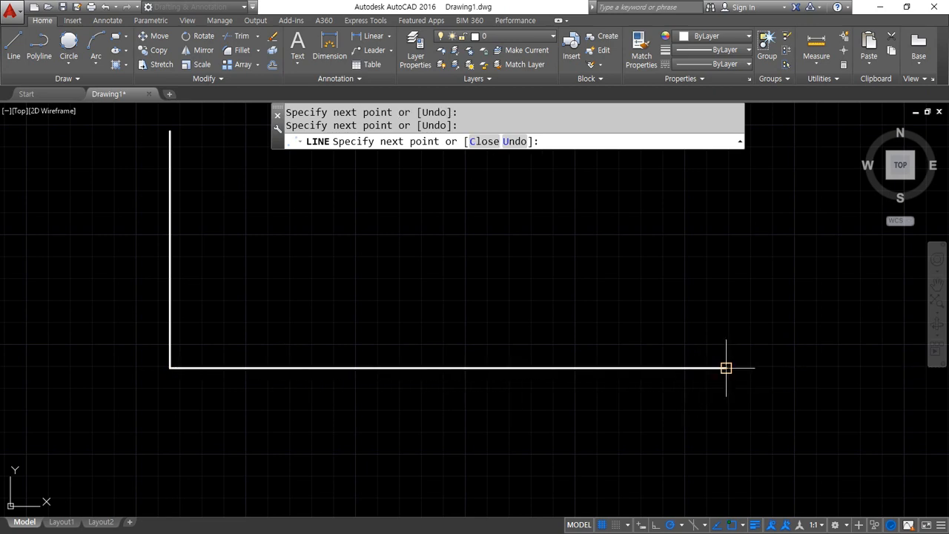
pyautogui.press('Escape')
# Offset the long horizontal base line 52 upwards
pyautogui.write('O')
pyautogui.press('Return')
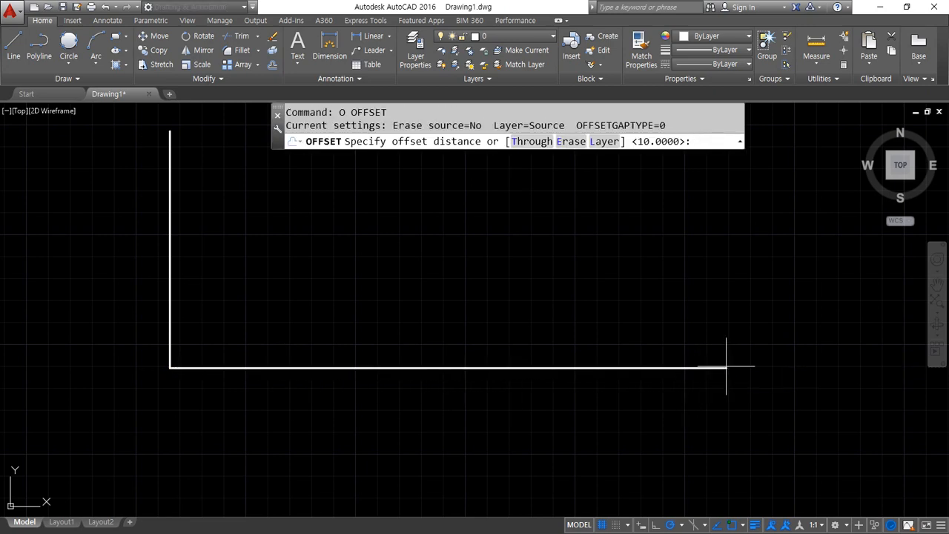
pyautogui.write('52')
pyautogui.press('Return')
pyautogui.click(293, 367)
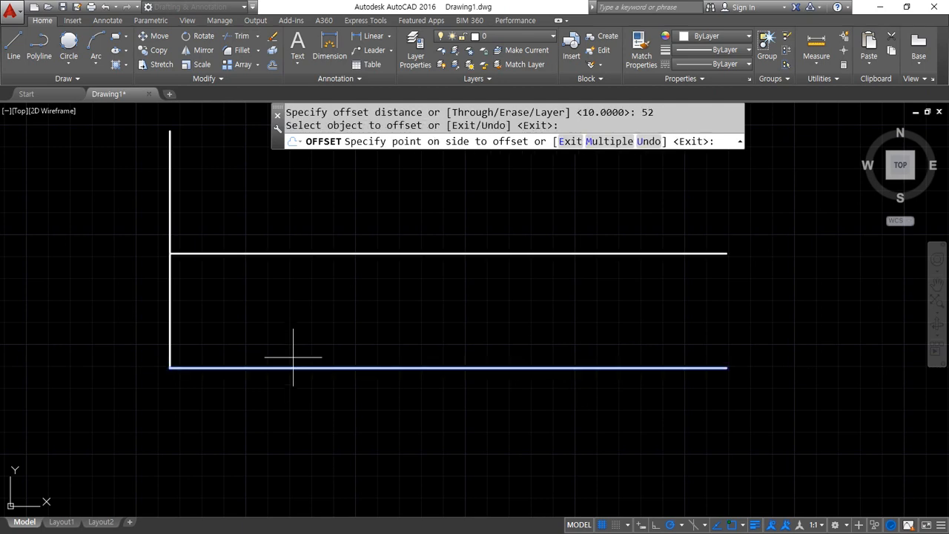
pyautogui.click(287, 316)
pyautogui.press('Return')
# Offset the left vertical line 120 towards the inside of the base
pyautogui.press('Return')
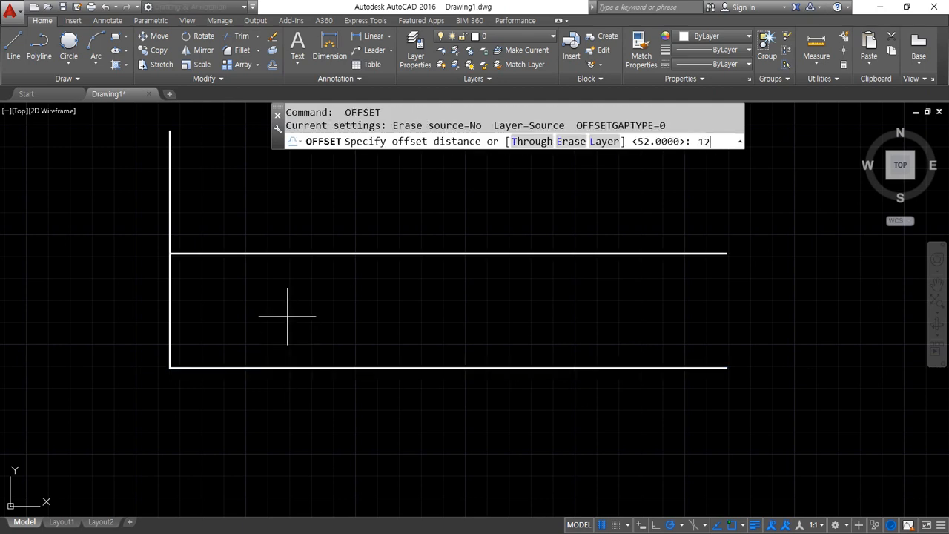
pyautogui.write('120')
pyautogui.press('Return')
pyautogui.click(174, 312)
pyautogui.click(315, 316)
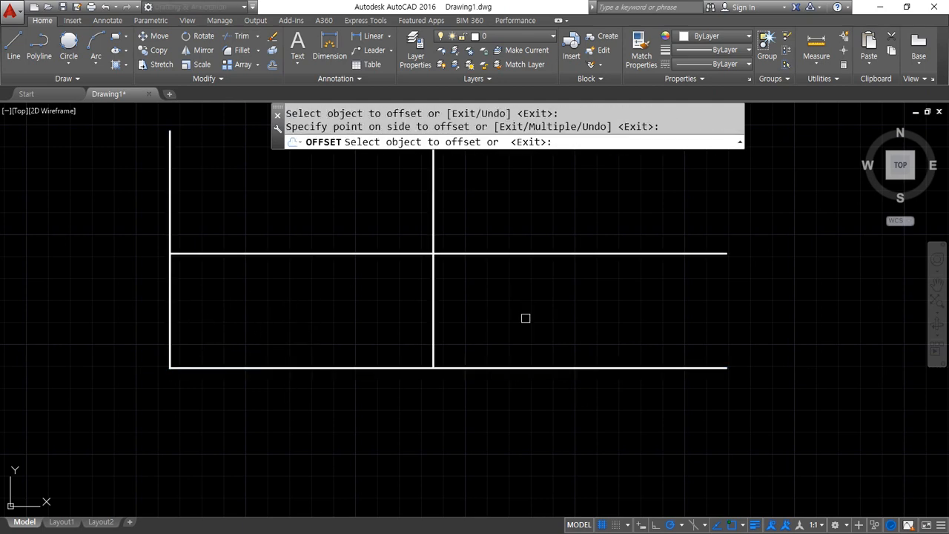
pyautogui.press('Return')
# Trim the horizontal and vertical overhangs so a closed 120 by 52 rectangle remains
pyautogui.write('tr')
pyautogui.press('Return')
pyautogui.press('Return')
pyautogui.click(538, 396)
pyautogui.click(510, 250)
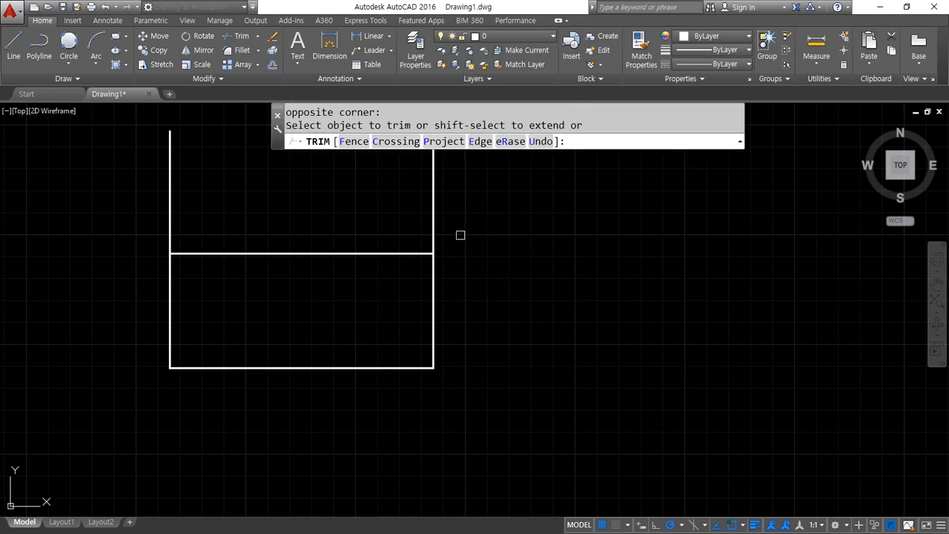
pyautogui.click(461, 235)
pyautogui.click(144, 208)
pyautogui.press('Return')
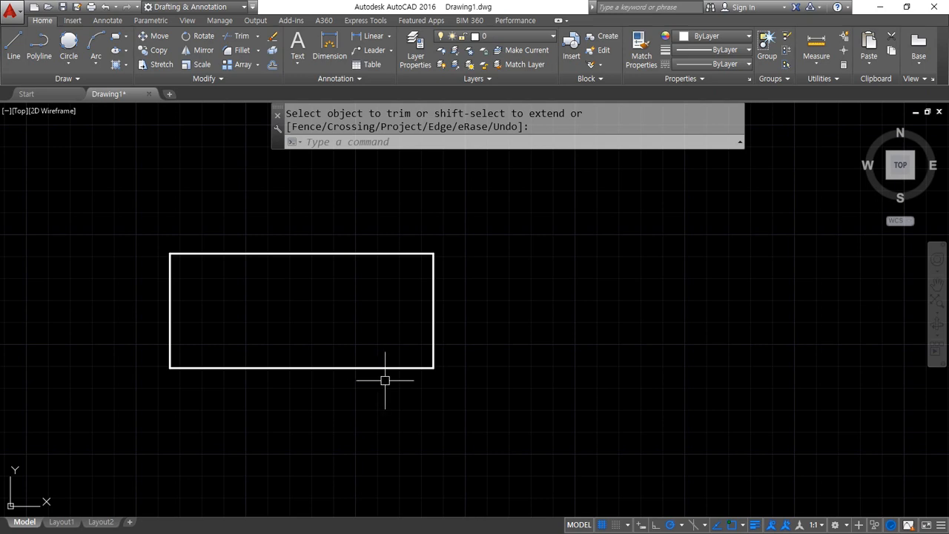
pyautogui.moveTo(385, 367); pyautogui.dragTo(405, 335)
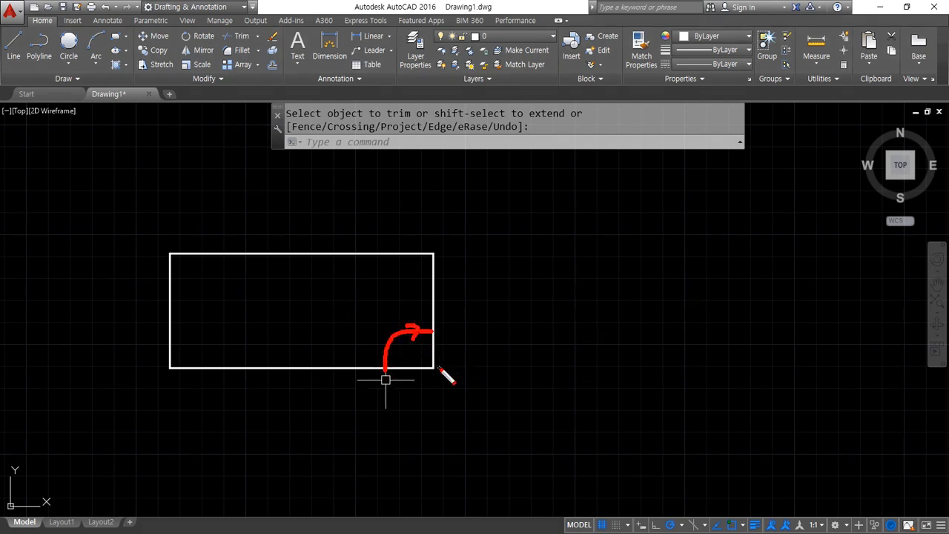
pyautogui.moveTo(438, 367); pyautogui.dragTo(616, 367)
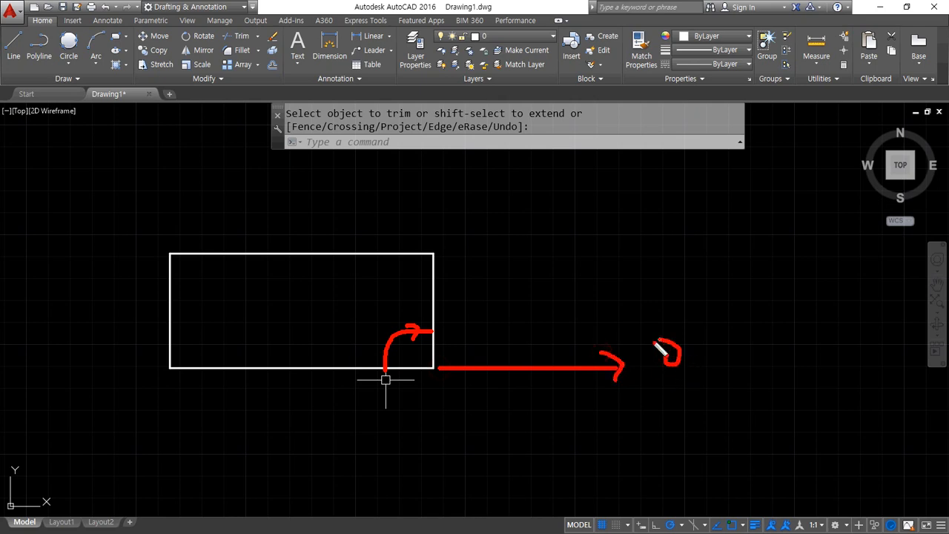
pyautogui.moveTo(546, 364); pyautogui.dragTo(434, 263)
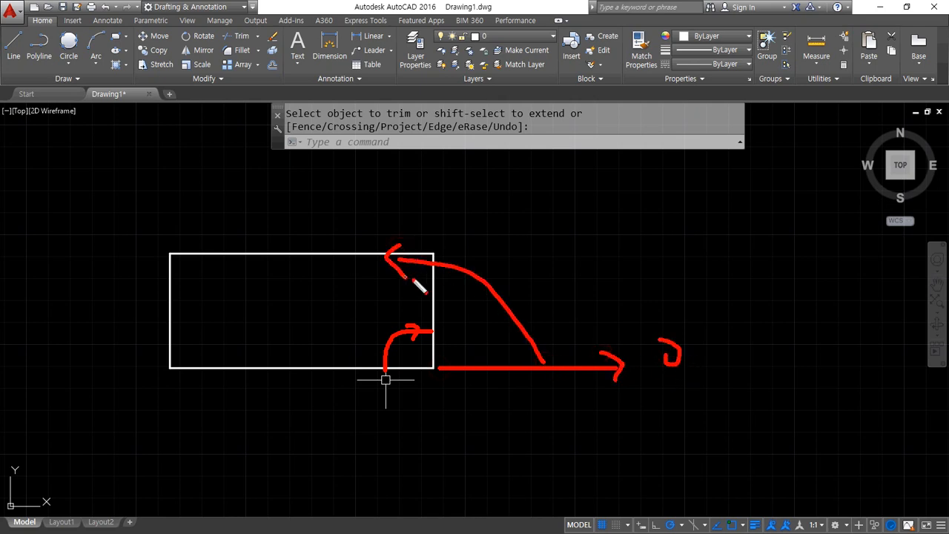
pyautogui.moveTo(495, 241)
pyautogui.mouseDown()
pyautogui.moveTo(492, 217)
pyautogui.moveTo(496, 278)
pyautogui.mouseUp()
pyautogui.moveTo(510, 234); pyautogui.dragTo(524, 286)
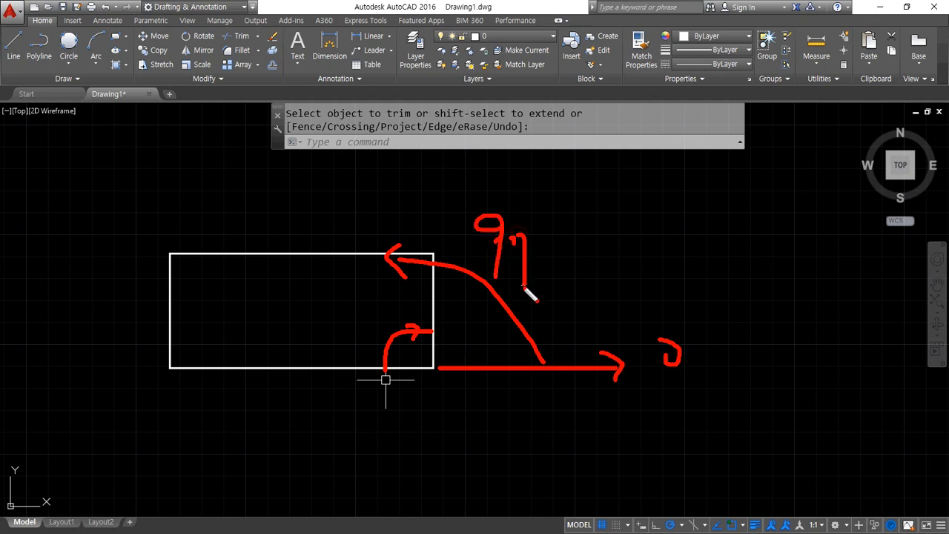
pyautogui.press('Escape')
# Draw a line 100 long at 97° from the rectangle's lower-right corner
pyautogui.write('l')
pyautogui.press('Return')
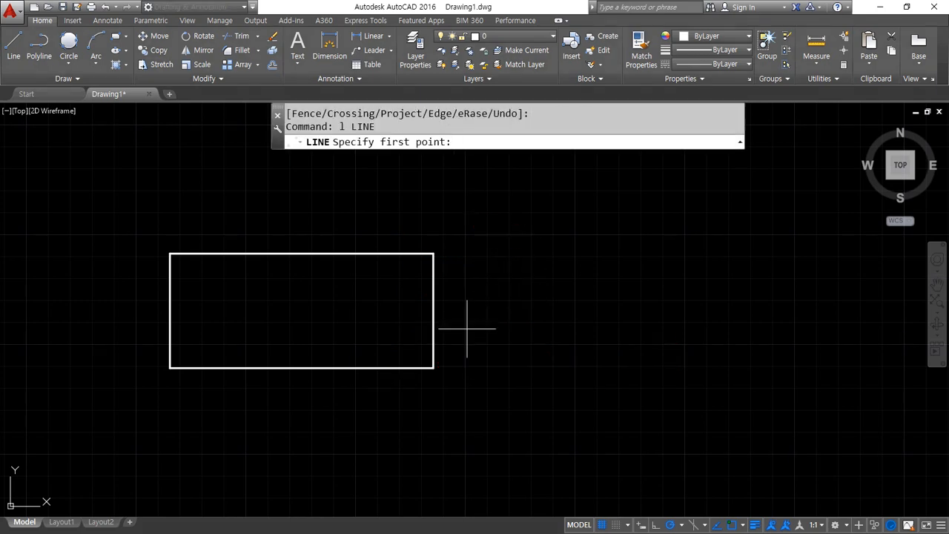
pyautogui.click(433, 367)
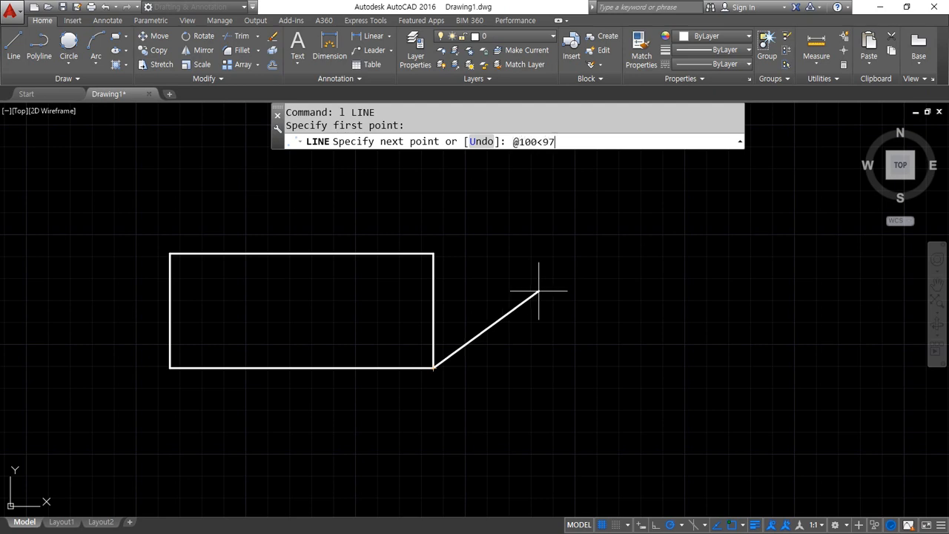
pyautogui.write('@100<97')
pyautogui.press('Return')
pyautogui.press('Return')
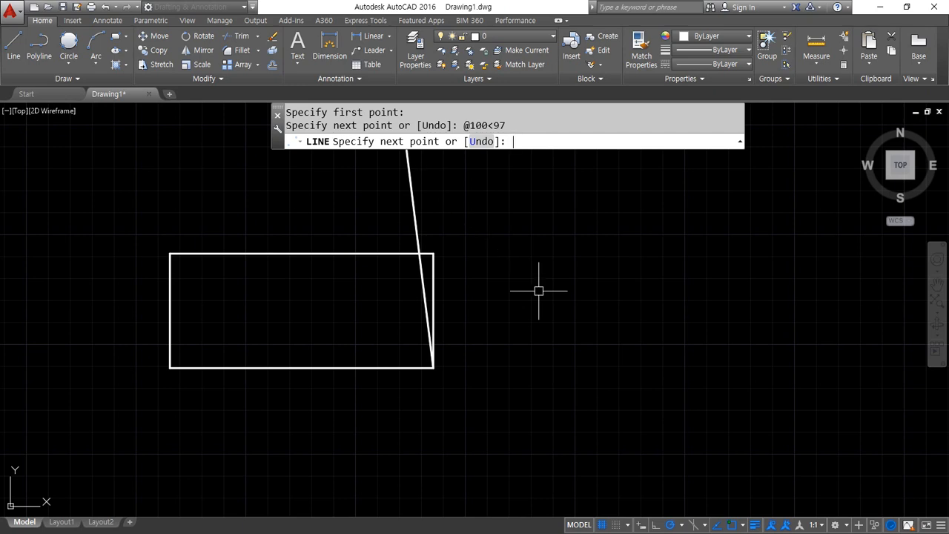
# Trim the slanted line above the upper edge and the upper edge's stub beyond the slanted line
pyautogui.write('tr')
pyautogui.press('Return')
pyautogui.press('Return')
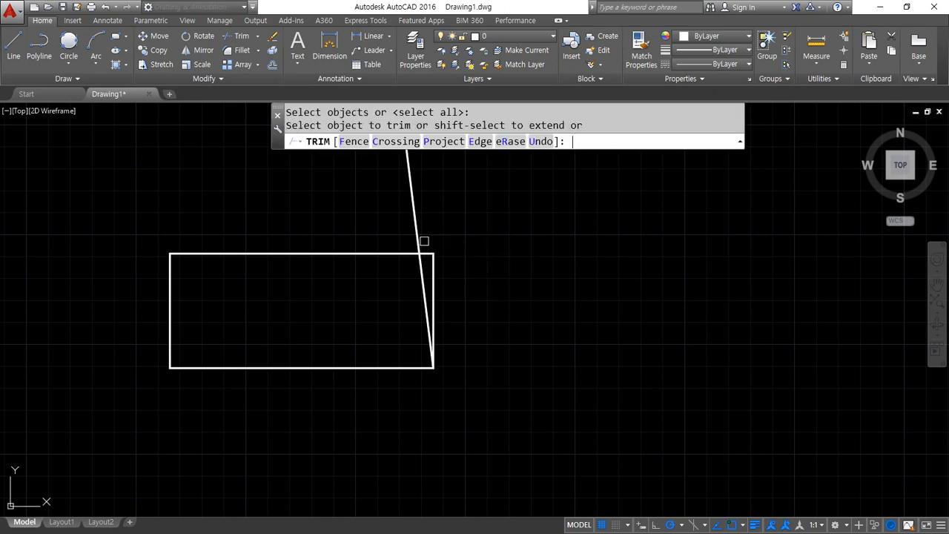
pyautogui.click(421, 239)
pyautogui.click(423, 252)
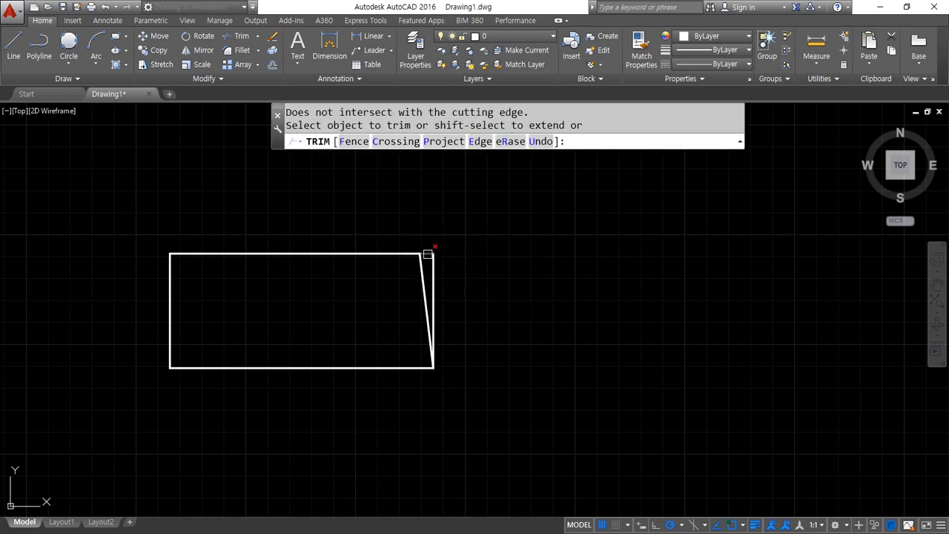
pyautogui.press('Return')
# Erase the rectangle's right vertical side, keeping the slanted line as the plate's right side
pyautogui.click(433, 261)
pyautogui.write('e')
pyautogui.press('Return')
pyautogui.scroll(2, 281, 351)
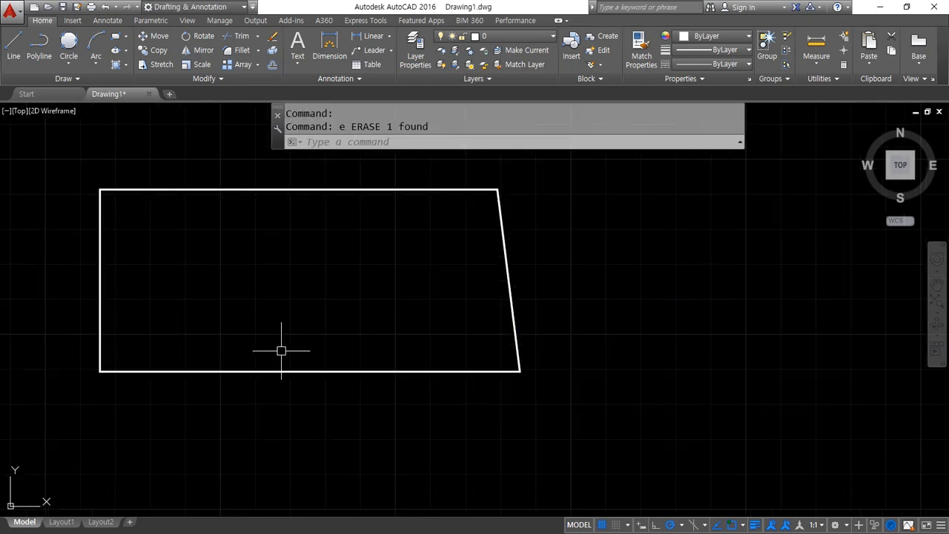
pyautogui.moveTo(281, 350)
pyautogui.mouseDown(button='middle')
pyautogui.moveTo(521, 360)
pyautogui.moveTo(468, 360)
pyautogui.mouseUp(button='middle')
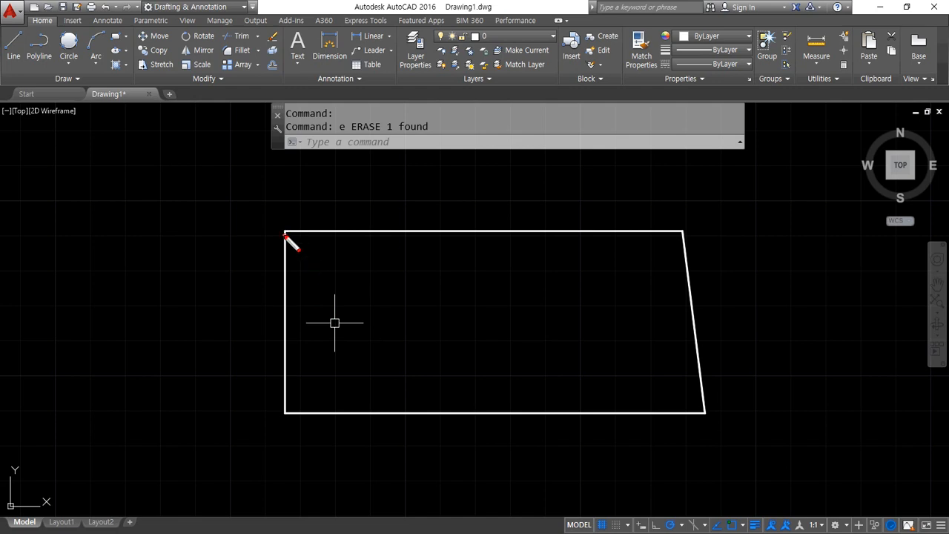
pyautogui.moveTo(284, 235); pyautogui.dragTo(265, 260)
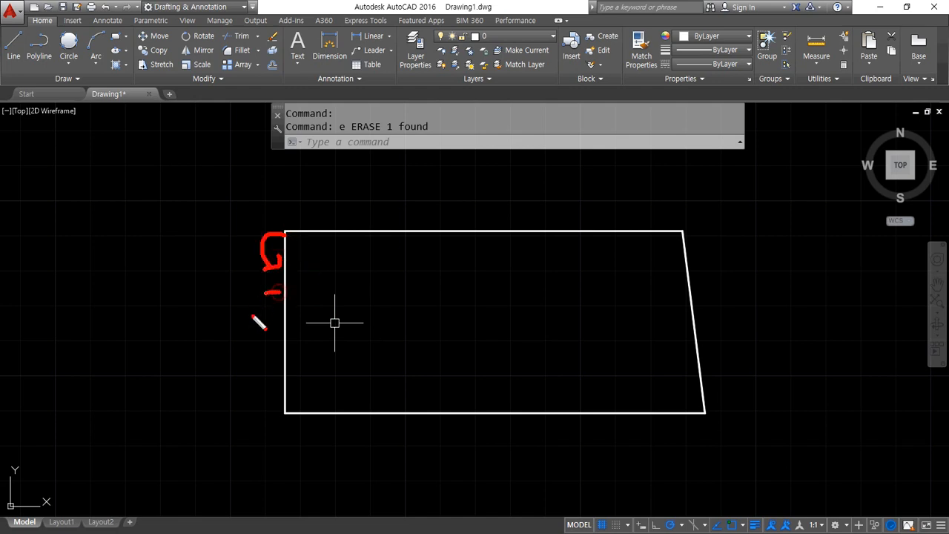
pyautogui.moveTo(253, 316); pyautogui.dragTo(271, 360)
# Offset the plate's upper edge 11 downwards into the plate
pyautogui.write('O')
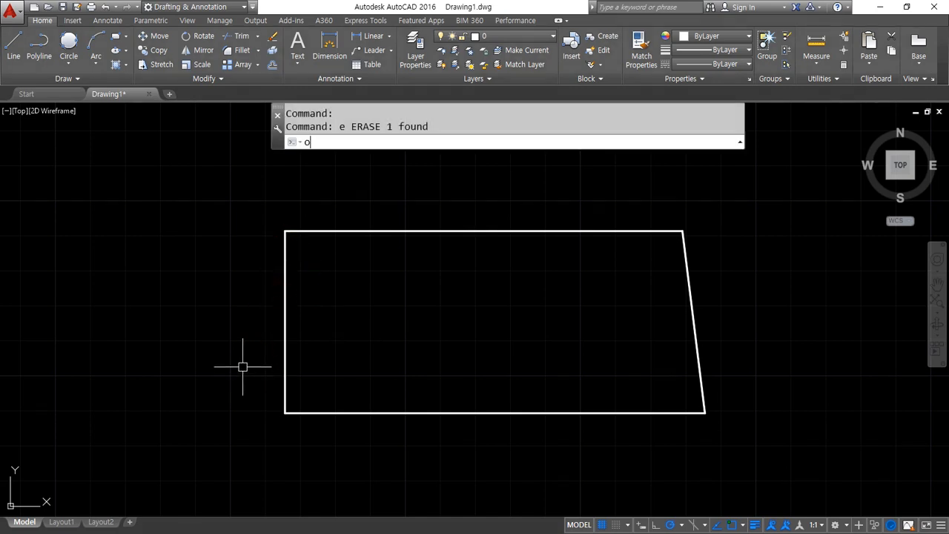
pyautogui.press('Return')
pyautogui.write('11')
pyautogui.press('Return')
pyautogui.click(329, 231)
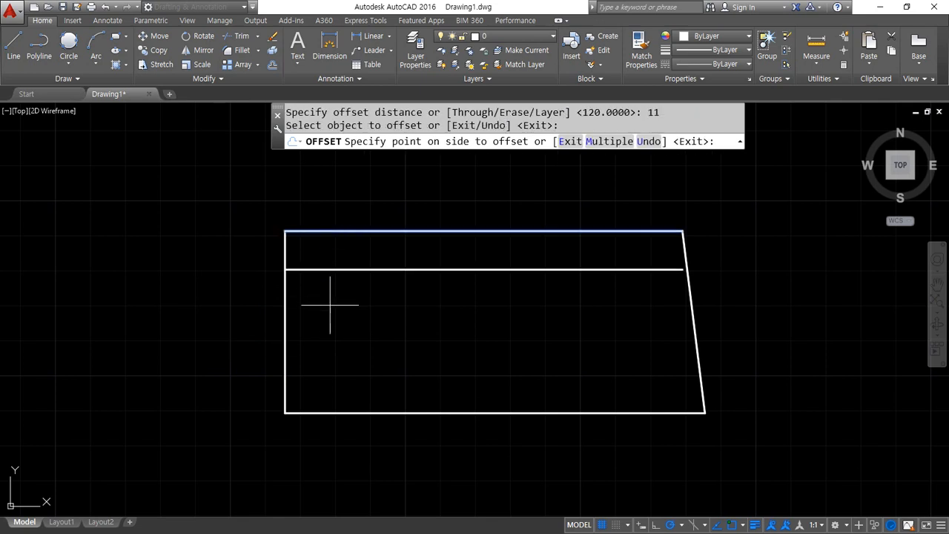
pyautogui.click(330, 304)
pyautogui.press('Return')
# Offset the inner horizontal line 26 downwards for the lower boundary of the cutouts
pyautogui.press('Return')
pyautogui.write('26')
pyautogui.press('Return')
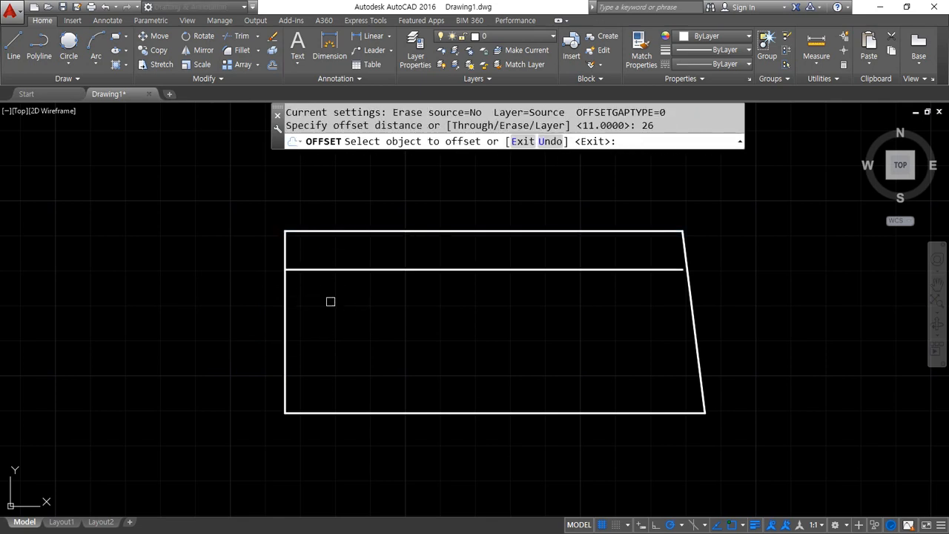
pyautogui.click(333, 269)
pyautogui.click(347, 369)
pyautogui.press('Return')
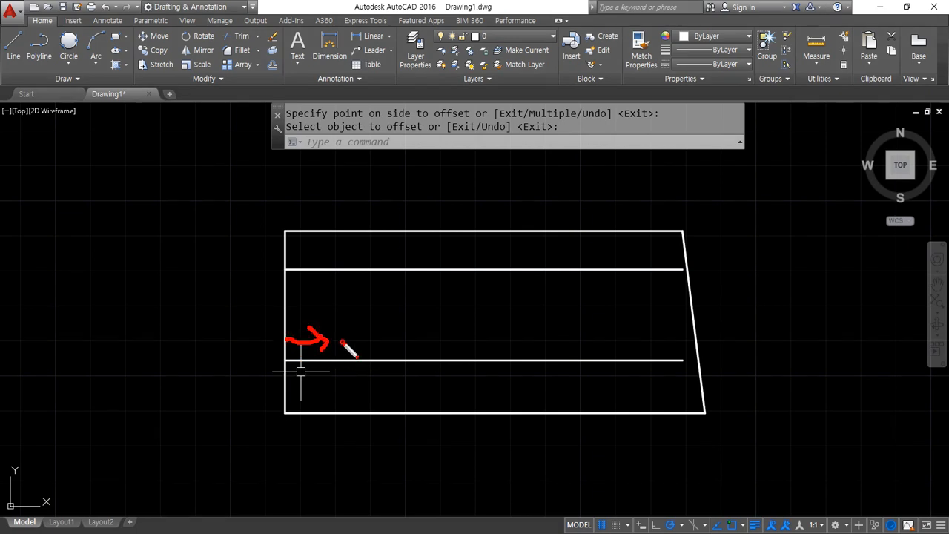
pyautogui.moveTo(341, 342); pyautogui.dragTo(423, 346)
pyautogui.press('Escape')
# Offset the plate's left side 15 into the plate
pyautogui.write('o')
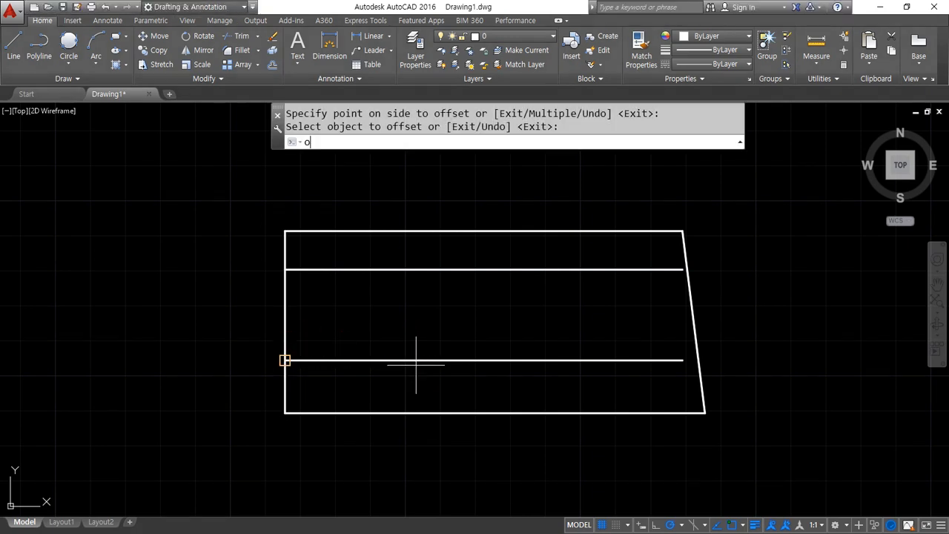
pyautogui.press('Return')
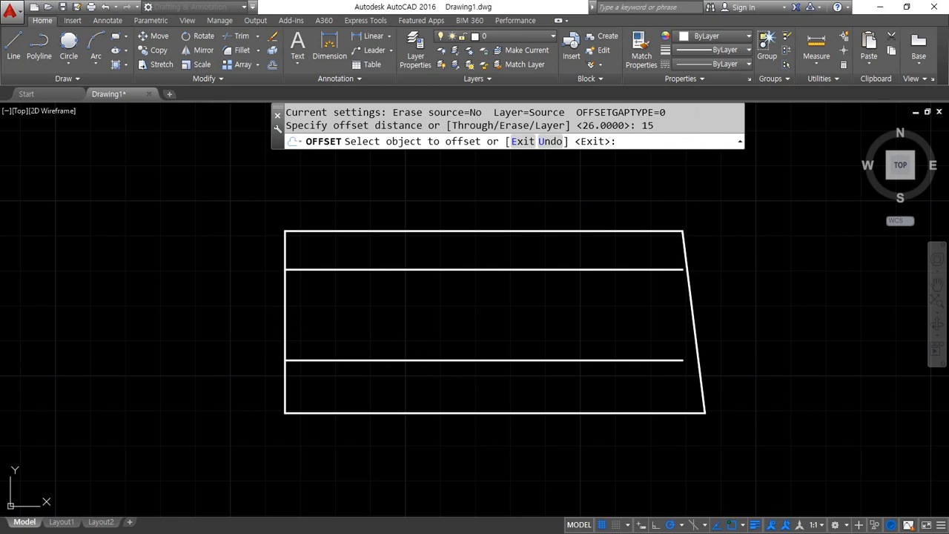
pyautogui.click(285, 319)
pyautogui.click(384, 319)
pyautogui.press('space')
# Offset the inner vertical line 31.5 to the right to locate the first cutout's lower-right corner
pyautogui.press('space')
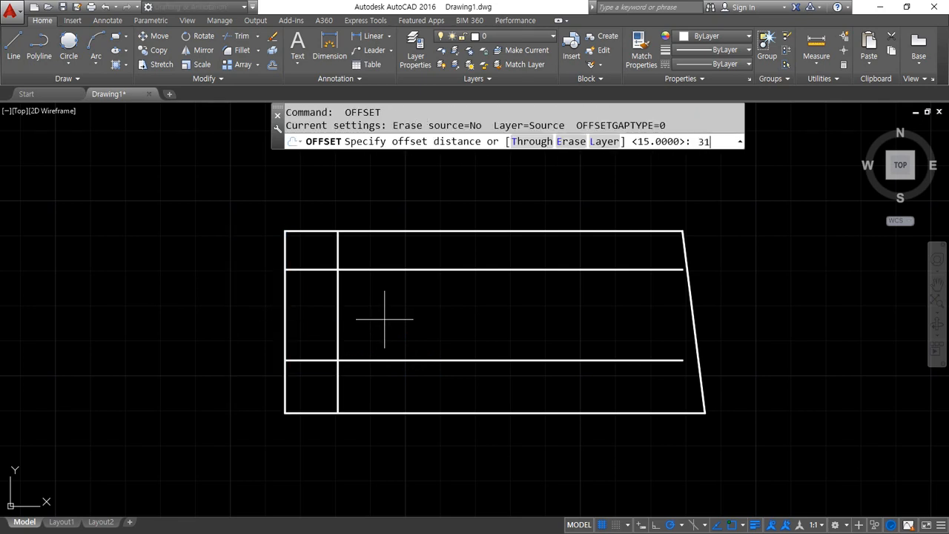
pyautogui.press('Return')
pyautogui.click(338, 319)
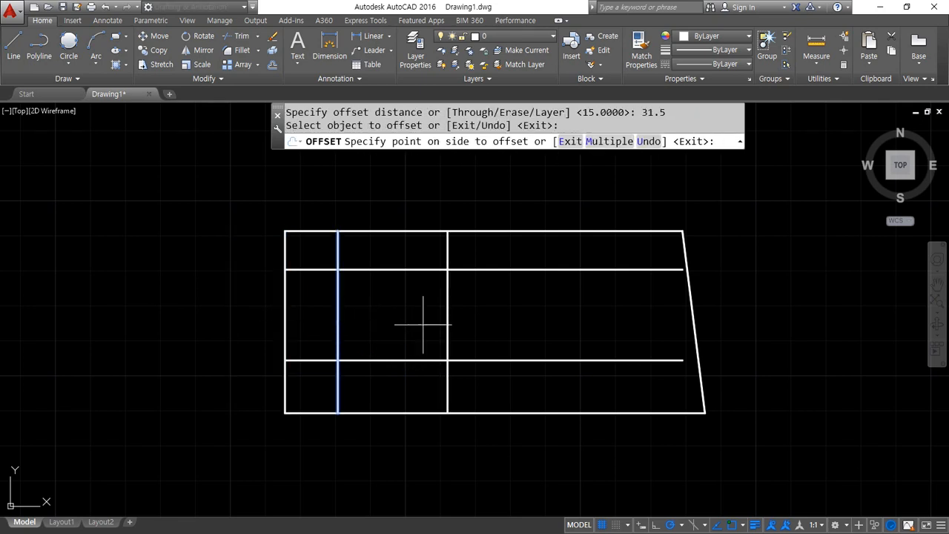
pyautogui.click(422, 318)
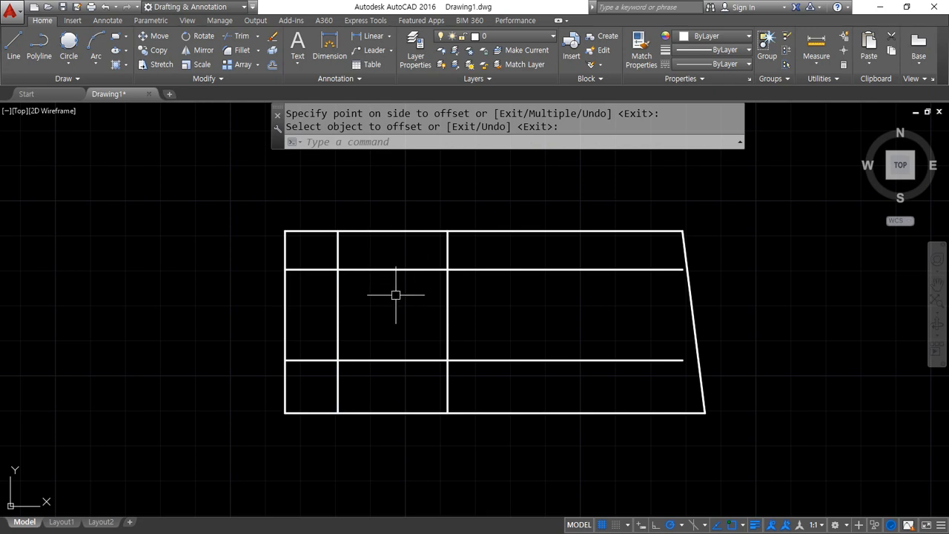
pyautogui.press('space')
# Offset the first inner vertical line 28.5 to the right to locate the first cutout's upper-right corner
pyautogui.write('o')
pyautogui.press('space')
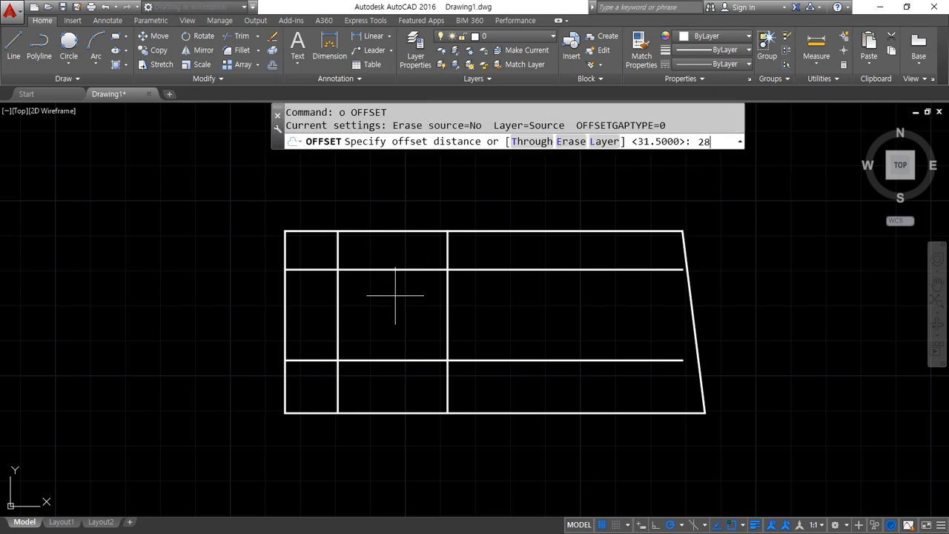
pyautogui.write('28.5')
pyautogui.press('Return')
pyautogui.click(338, 297)
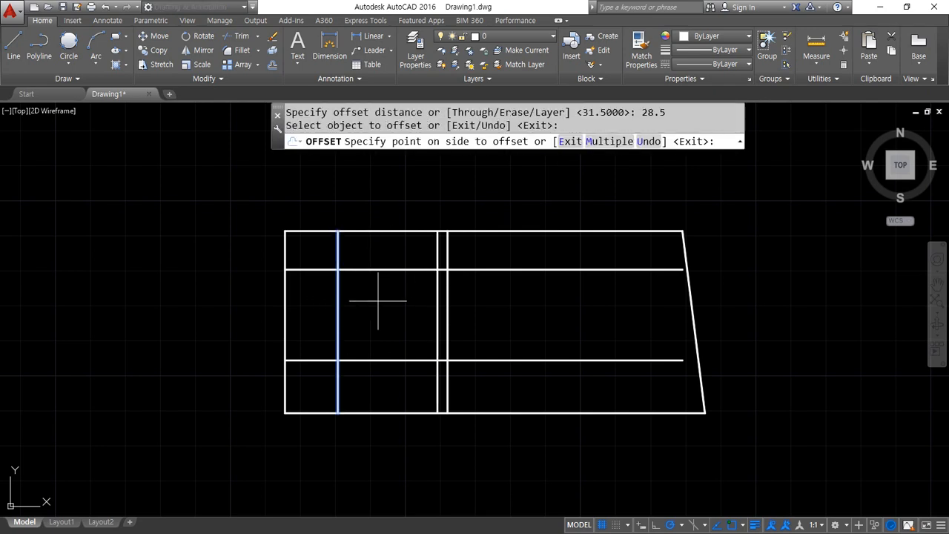
pyautogui.click(426, 315)
pyautogui.scroll(2, 439, 346)
pyautogui.press('space')
# Draw the first cutout's slanted side from the 28.5 line's upper intersection to the 31.5 line's lower intersection
pyautogui.write('l')
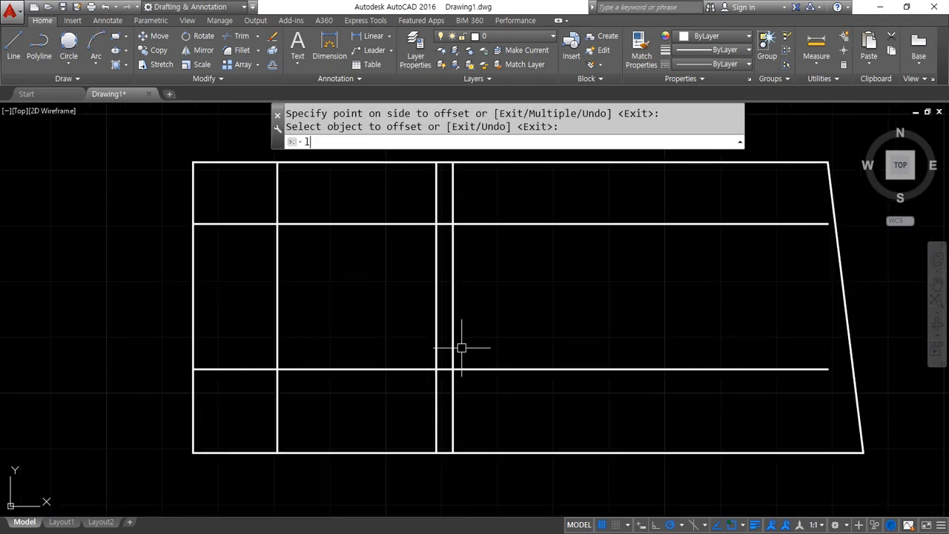
pyautogui.press('space')
pyautogui.click(436, 223)
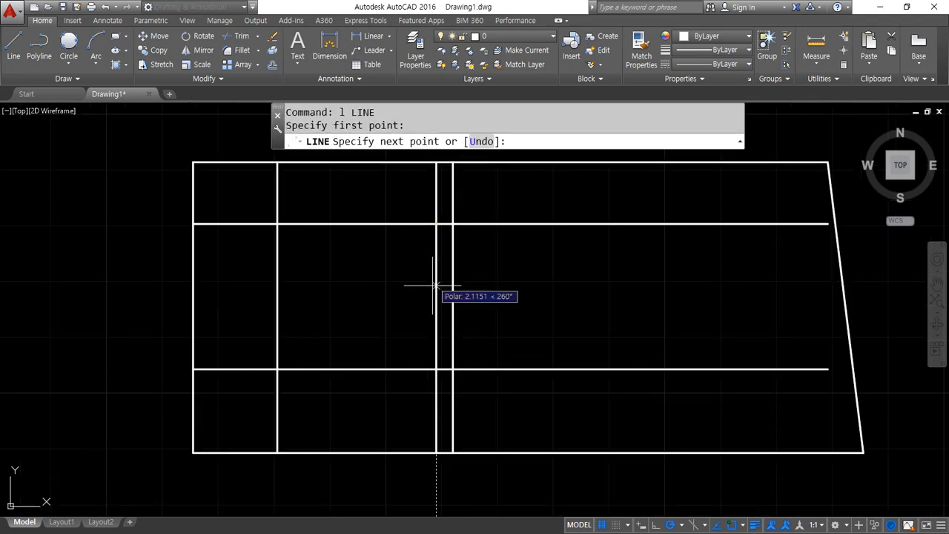
pyautogui.click(452, 369)
pyautogui.press('space')
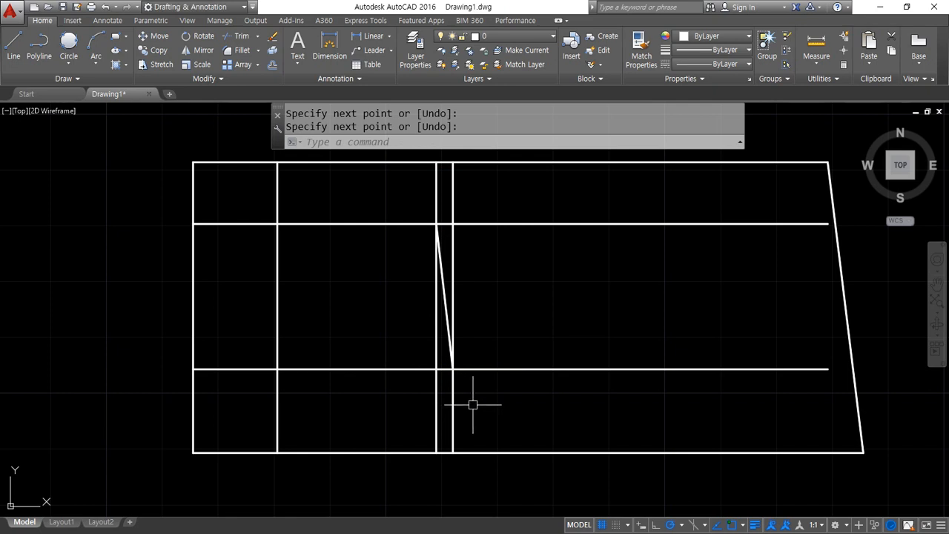
# Erase the two vertical helper lines on either side of the cutout's slanted side
pyautogui.click(508, 413)
pyautogui.click(407, 390)
pyautogui.write('e')
pyautogui.press('space')
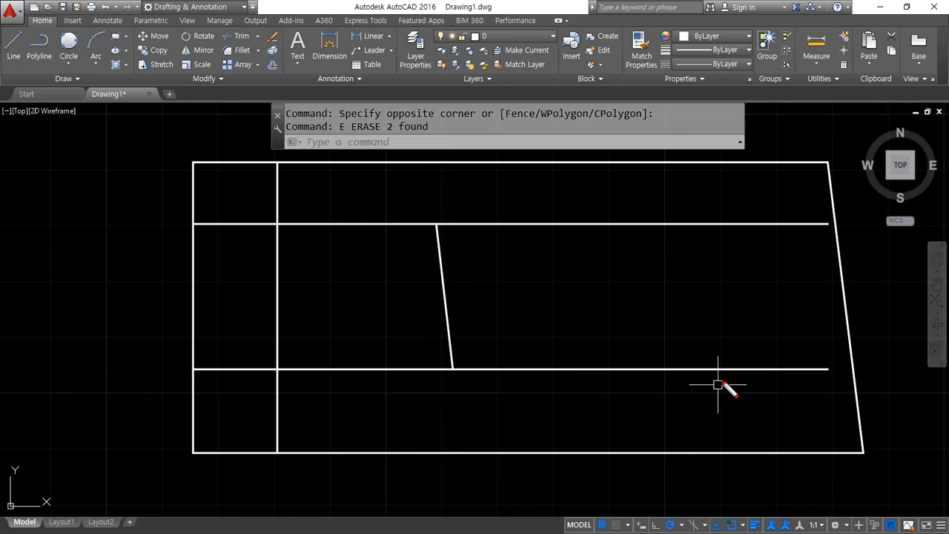
pyautogui.moveTo(724, 370); pyautogui.dragTo(405, 363)
pyautogui.moveTo(725, 324)
pyautogui.mouseDown()
pyautogui.moveTo(704, 341)
pyautogui.moveTo(710, 282)
pyautogui.moveTo(708, 335)
pyautogui.mouseUp()
pyautogui.moveTo(797, 358); pyautogui.dragTo(676, 365)
pyautogui.moveTo(767, 366); pyautogui.dragTo(687, 373)
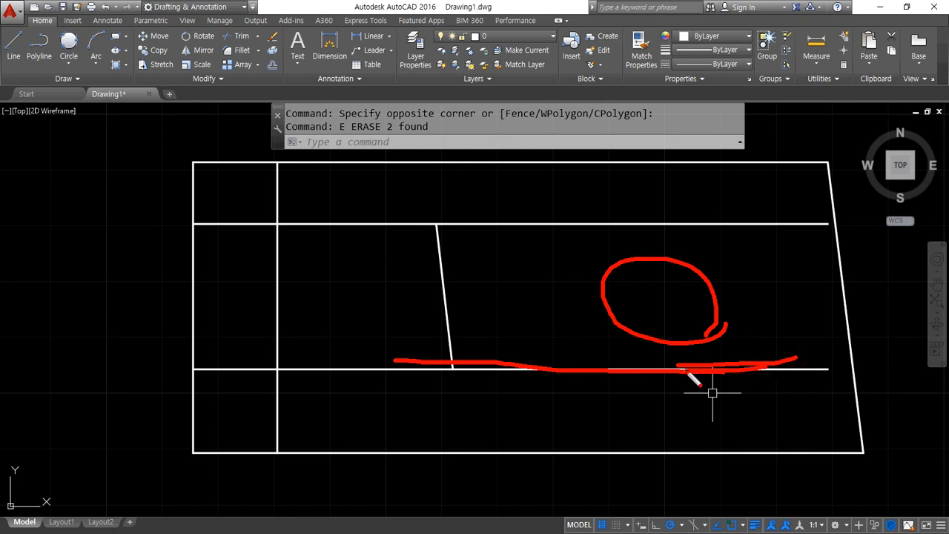
pyautogui.press('Escape')
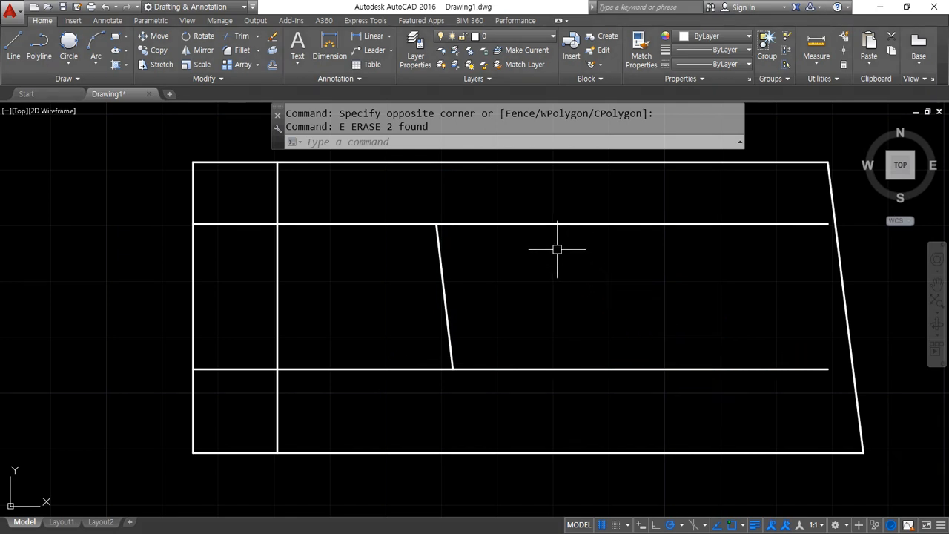
# Trim the overhanging ends of the upper horizontal and inner vertical lines, plus the lower line's left end, around the first cutout
pyautogui.write('tr')
pyautogui.press('space')
pyautogui.press('space')
pyautogui.click(538, 225)
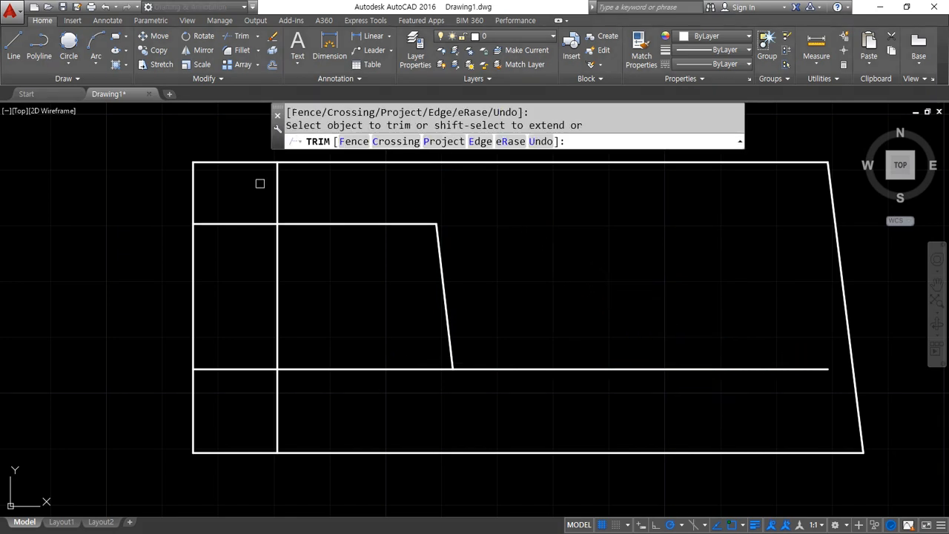
pyautogui.click(238, 226)
pyautogui.click(240, 369)
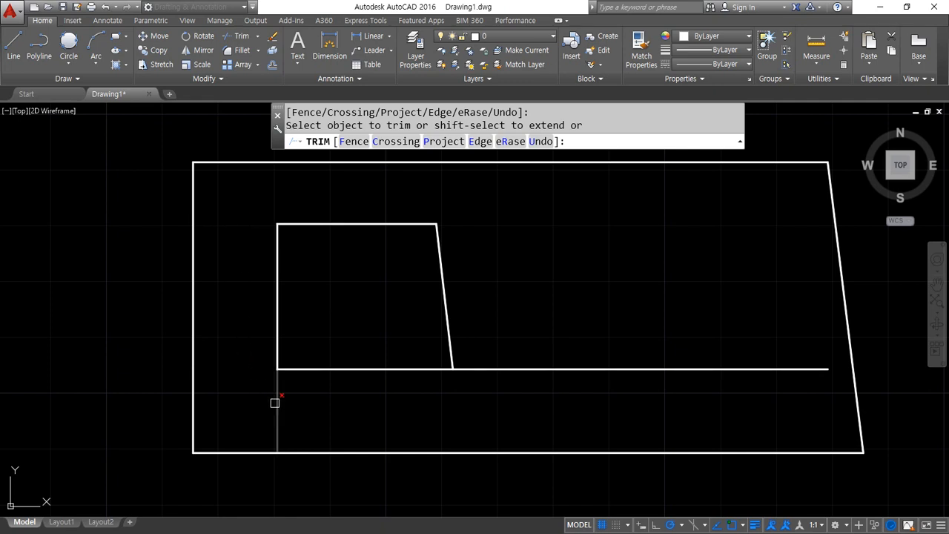
pyautogui.click(278, 404)
pyautogui.press('space')
# Draw a vertical helper line from the plate's upper-right corner to the right end of the lower inner line
pyautogui.write('l')
pyautogui.press('space')
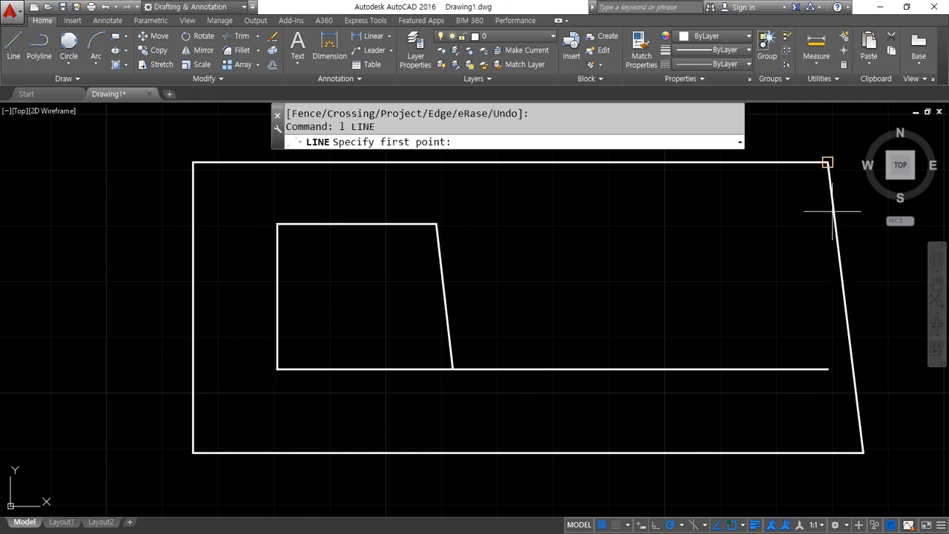
pyautogui.click(824, 172)
pyautogui.click(827, 369)
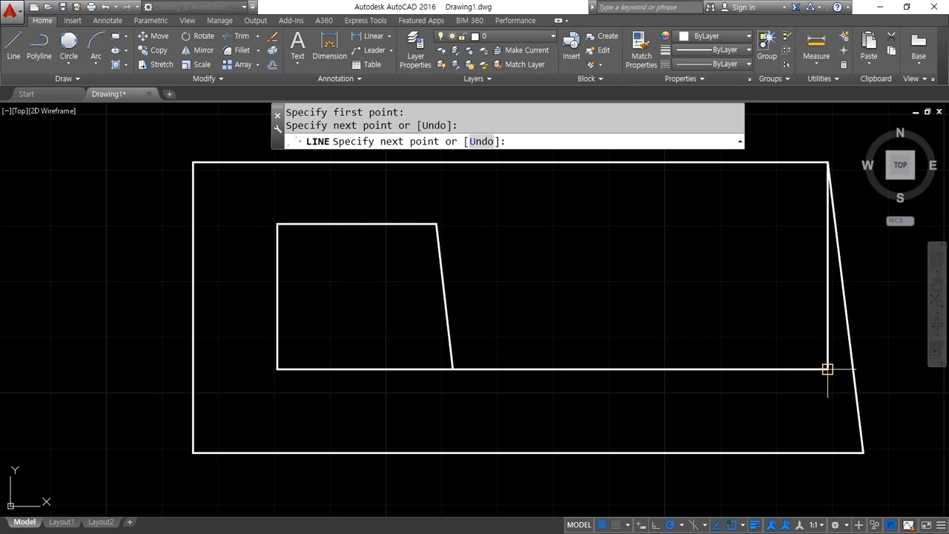
pyautogui.press('space')
# Offset the vertical helper line 13.5 to the left for the second cutout's right side
pyautogui.write('o')
pyautogui.press('space')
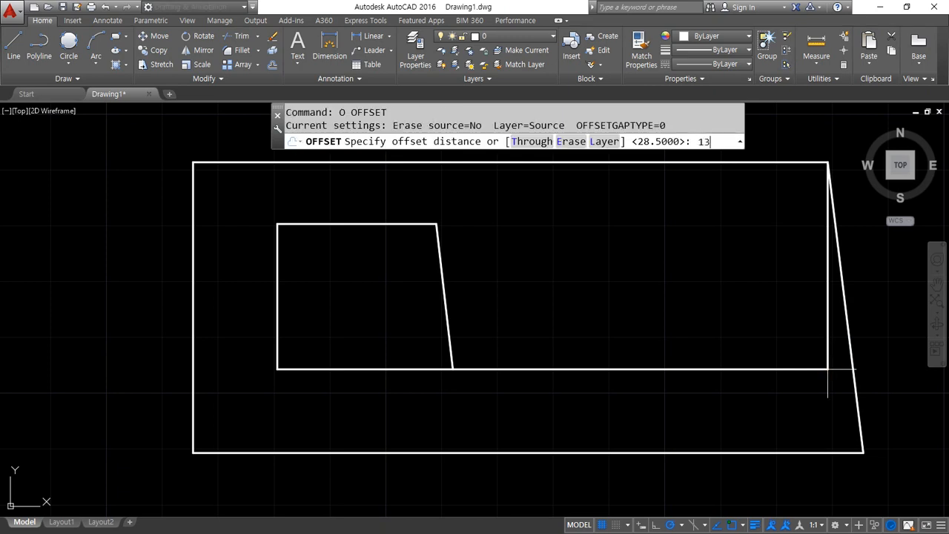
pyautogui.write('13.5')
pyautogui.press('space')
pyautogui.click(827, 334)
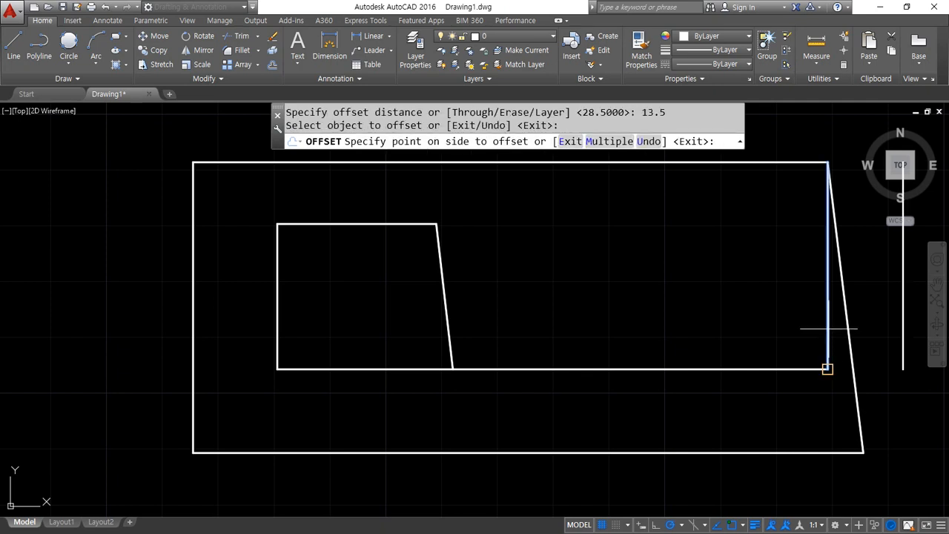
pyautogui.click(733, 323)
pyautogui.press('space')
# Offset the second cutout's right side line 28 to the left to locate its lower-left corner
pyautogui.press('space')
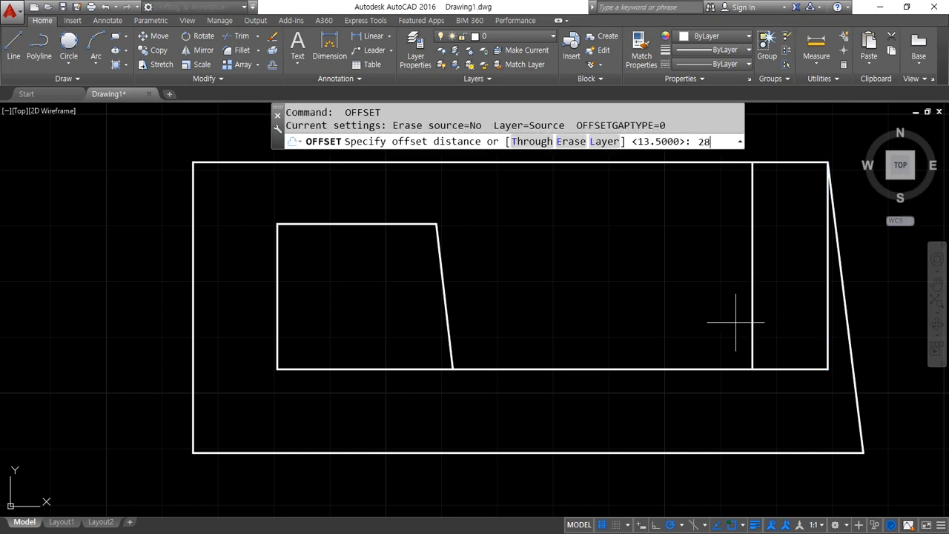
pyautogui.press('space')
pyautogui.click(749, 334)
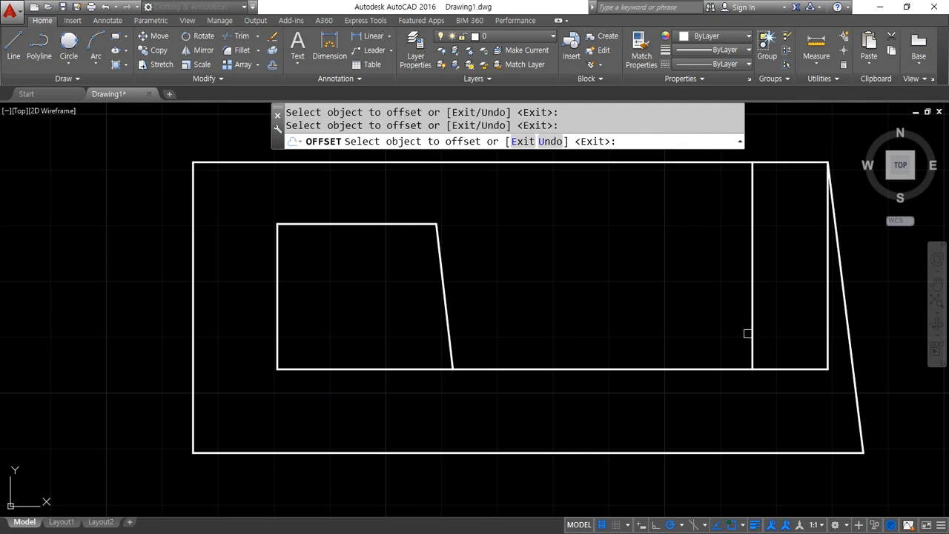
pyautogui.click(751, 333)
pyautogui.click(615, 354)
pyautogui.press('space')
pyautogui.moveTo(592, 368)
pyautogui.mouseDown()
pyautogui.moveTo(512, 268)
pyautogui.moveTo(539, 257)
pyautogui.mouseUp()
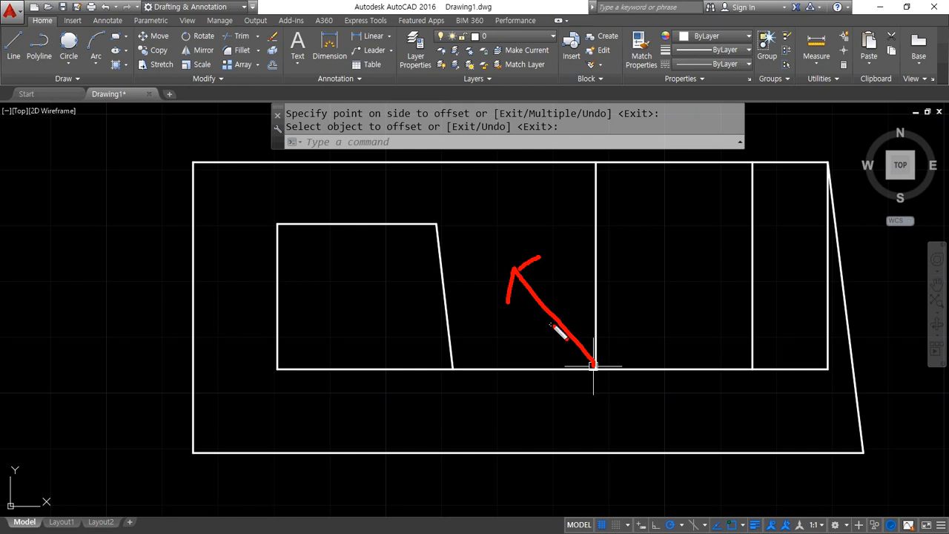
pyautogui.moveTo(555, 321)
pyautogui.mouseDown()
pyautogui.moveTo(670, 367)
pyautogui.moveTo(642, 358)
pyautogui.mouseUp()
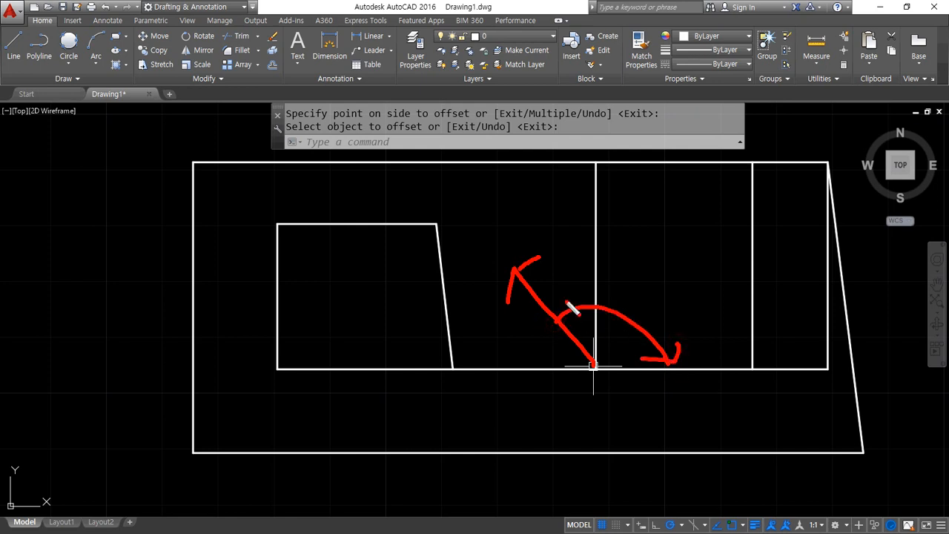
pyautogui.moveTo(560, 296); pyautogui.dragTo(590, 313)
pyautogui.moveTo(650, 284)
pyautogui.mouseDown()
pyautogui.moveTo(643, 304)
pyautogui.moveTo(658, 304)
pyautogui.mouseUp()
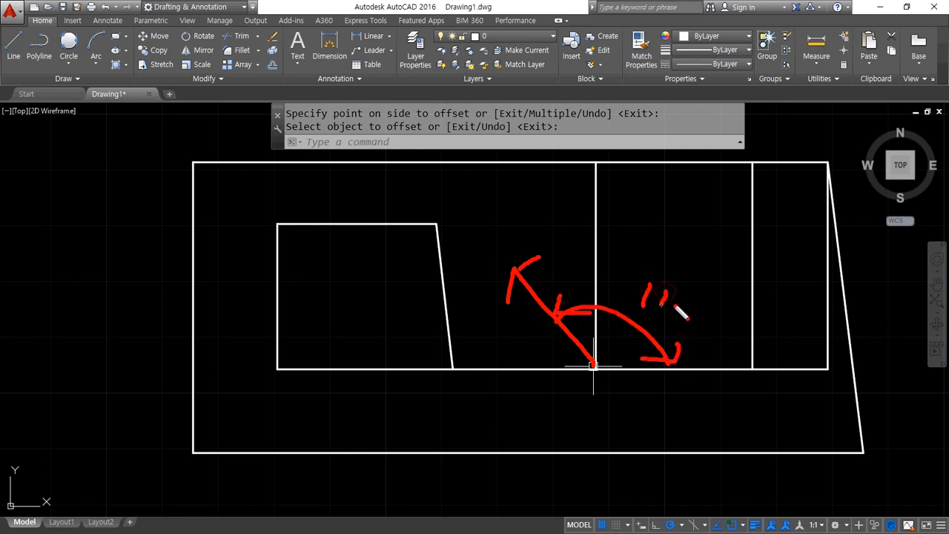
pyautogui.moveTo(701, 264); pyautogui.dragTo(706, 291)
pyautogui.moveTo(593, 366)
pyautogui.mouseDown()
pyautogui.moveTo(726, 356)
pyautogui.moveTo(736, 375)
pyautogui.mouseUp()
pyautogui.moveTo(782, 354); pyautogui.dragTo(784, 361)
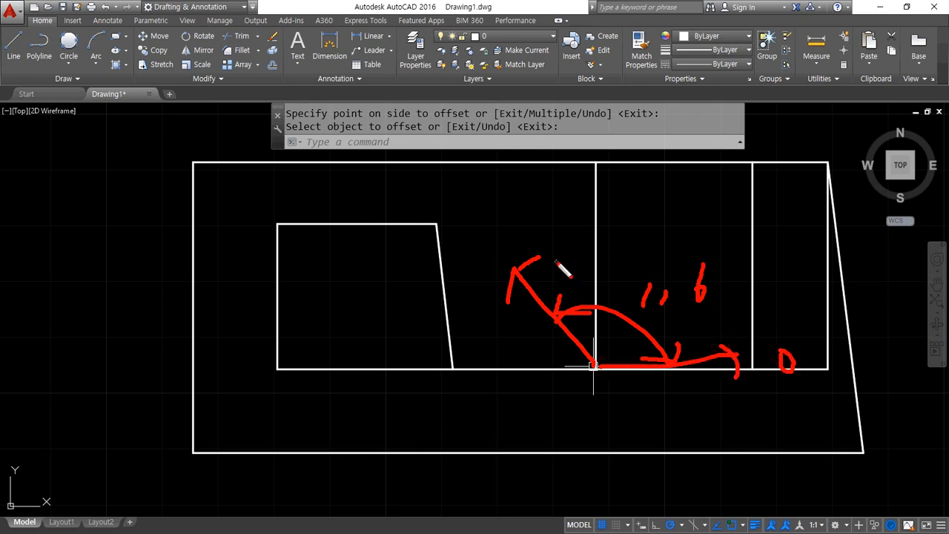
pyautogui.press('Escape')
# Draw a 50-long line at 116° from the second cutout's lower-left corner for its slanted side
pyautogui.write('l')
pyautogui.press('Return')
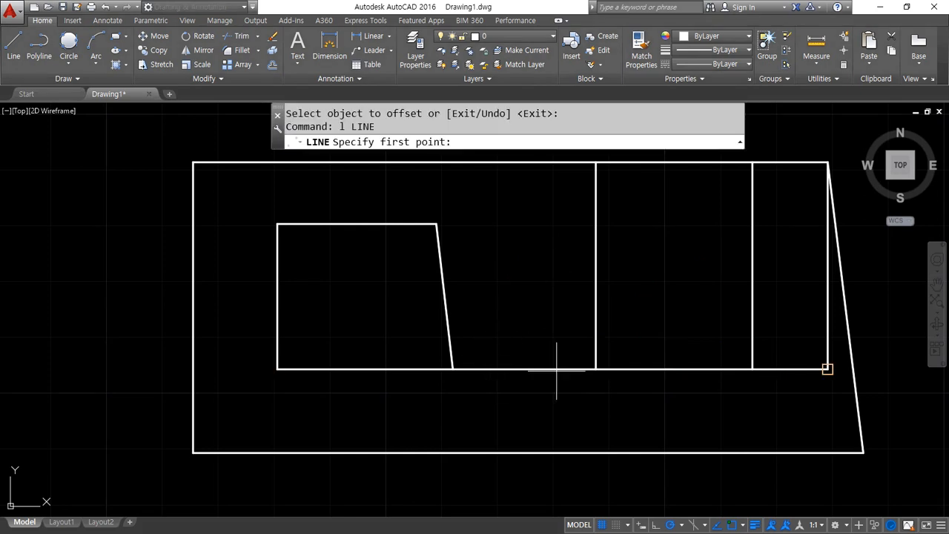
pyautogui.click(595, 368)
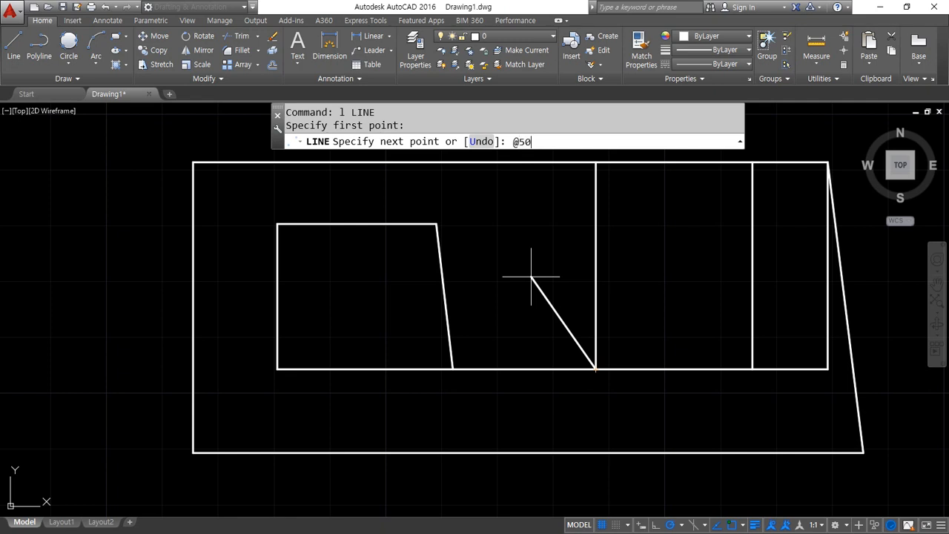
pyautogui.write('@50<116')
pyautogui.press('Return')
pyautogui.press('Return')
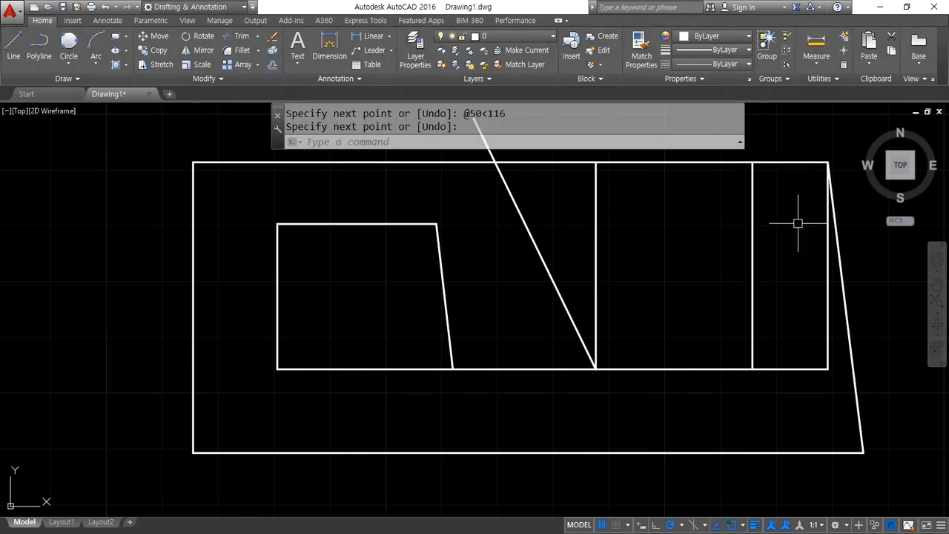
# Offset the plate's top edge 12 downward for the second cutout's upper side
pyautogui.write('o')
pyautogui.press('Return')
pyautogui.write('12')
pyautogui.press('Return')
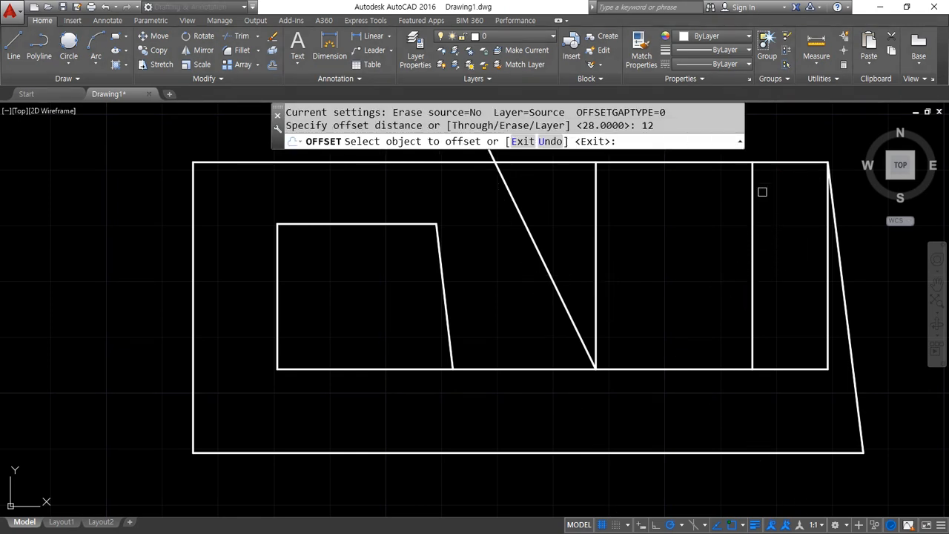
pyautogui.click(772, 161)
pyautogui.click(775, 289)
pyautogui.press('Return')
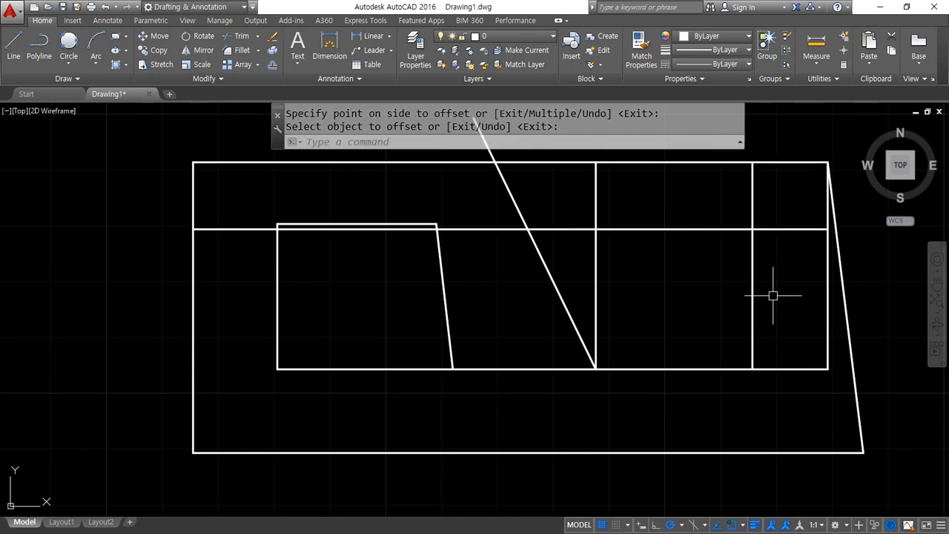
# Erase the vertical helper line through the second cutout's lower-left corner
pyautogui.click(595, 265)
pyautogui.write('e')
pyautogui.press('Return')
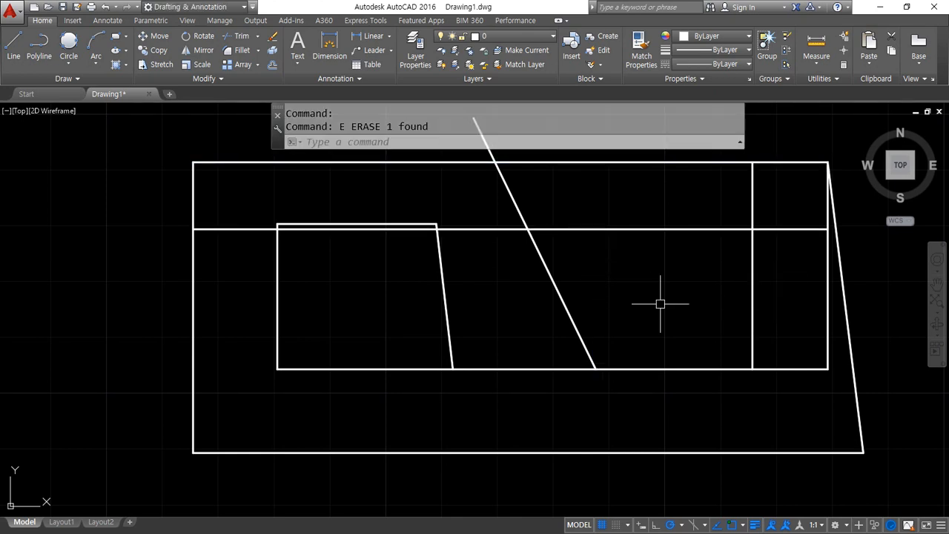
# Trim the lines extending beyond the second cutout, including the lower line's segments between the cutouts and right of the second
pyautogui.write('tr')
pyautogui.press('Return')
pyautogui.click(545, 267)
pyautogui.press('Return')
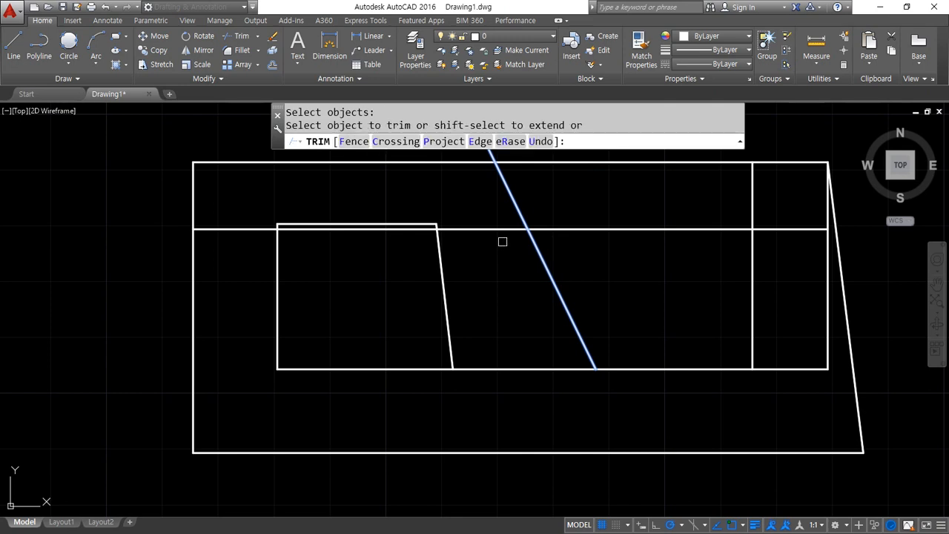
pyautogui.click(500, 230)
pyautogui.click(518, 207)
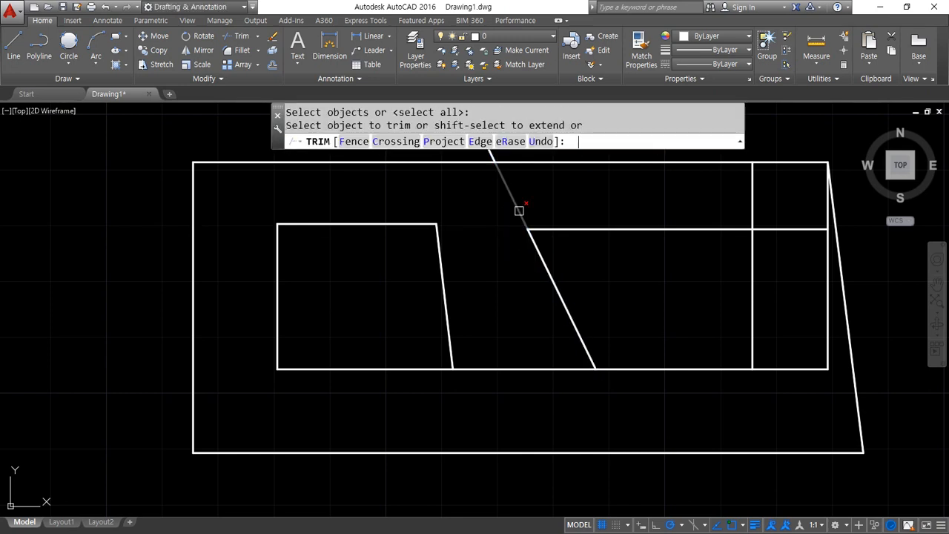
pyautogui.click(752, 204)
pyautogui.click(795, 230)
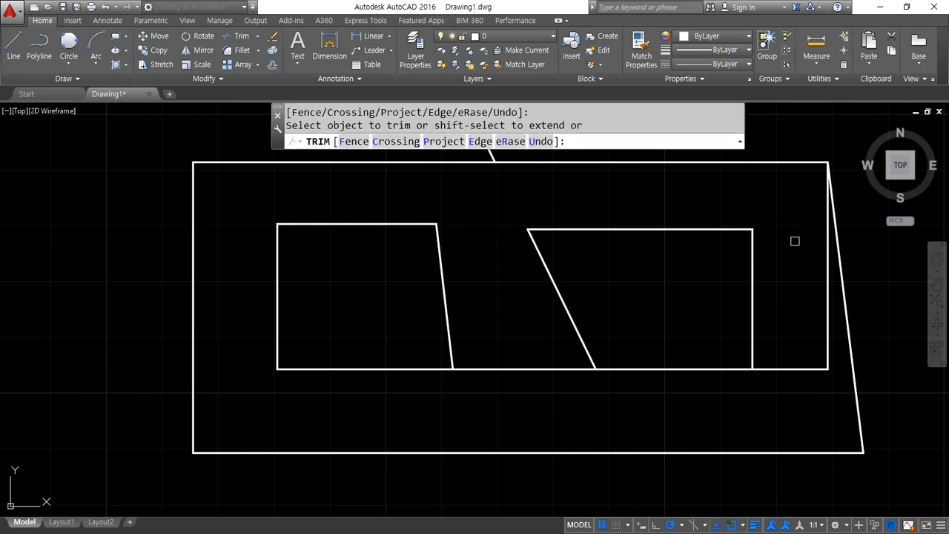
pyautogui.click(557, 368)
pyautogui.click(754, 332)
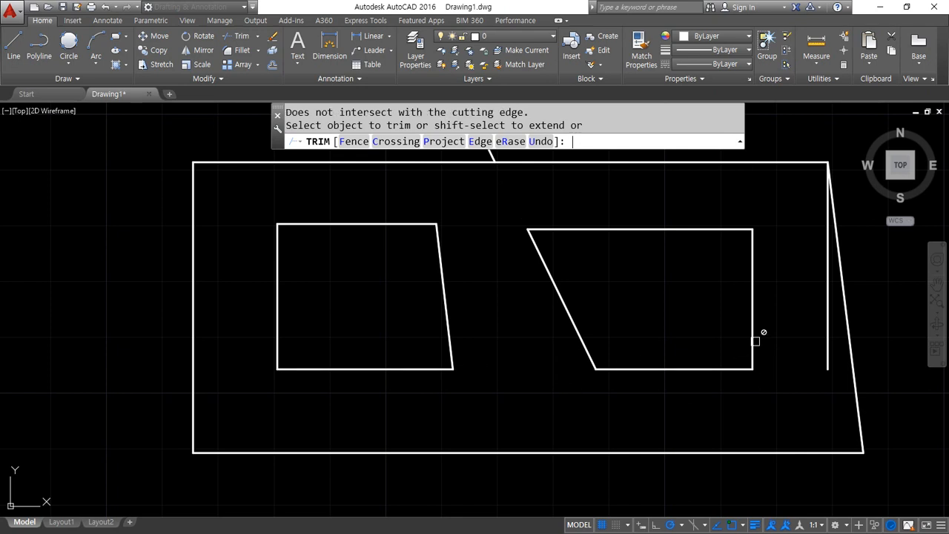
pyautogui.press('Return')
# Erase the leftover vertical helper line at the plate's upper-right corner and the slanted stub above the top edge
pyautogui.click(828, 324)
pyautogui.write('e')
pyautogui.press('Return')
pyautogui.moveTo(517, 240); pyautogui.dragTo(509, 289, button='middle')
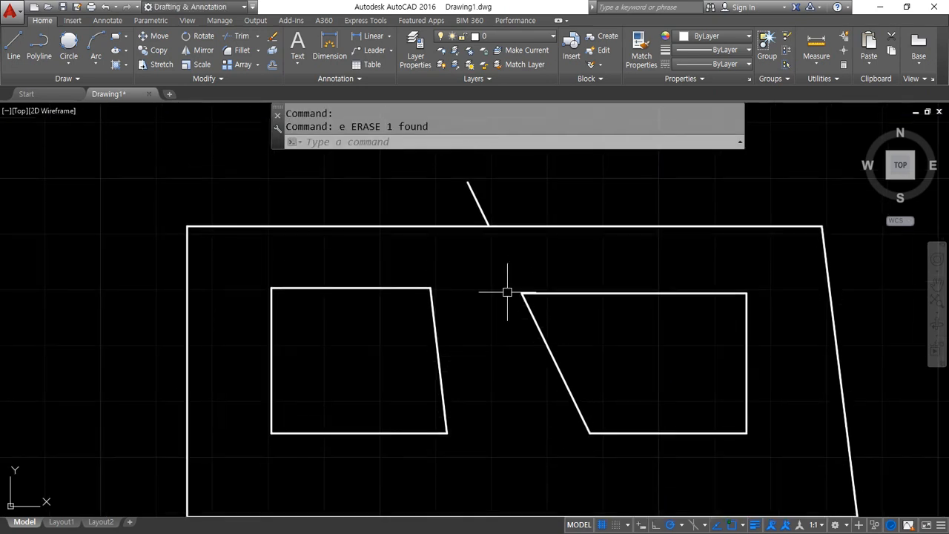
pyautogui.click(478, 201)
pyautogui.write('e')
pyautogui.press('Return')
pyautogui.moveTo(530, 354)
pyautogui.mouseDown(button='middle')
pyautogui.moveTo(433, 275)
pyautogui.moveTo(420, 290)
pyautogui.mouseUp(button='middle')
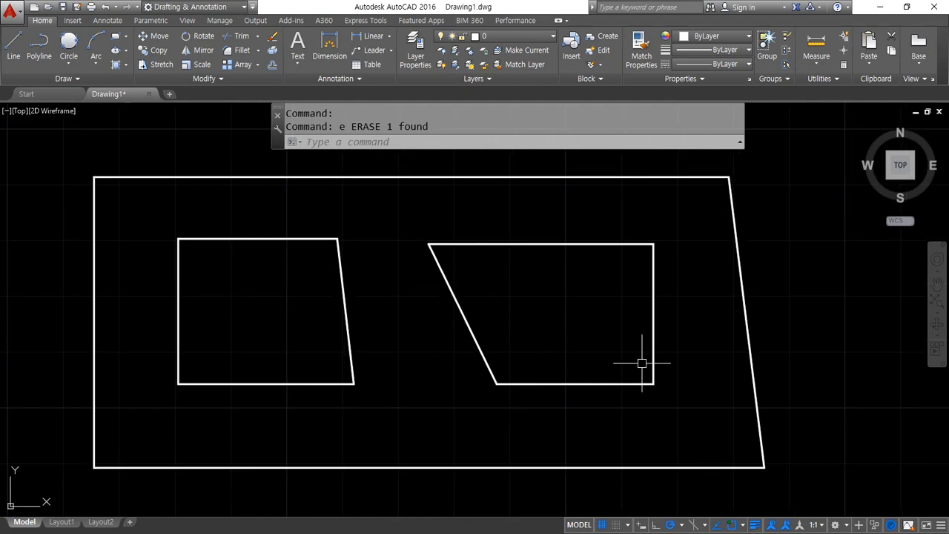